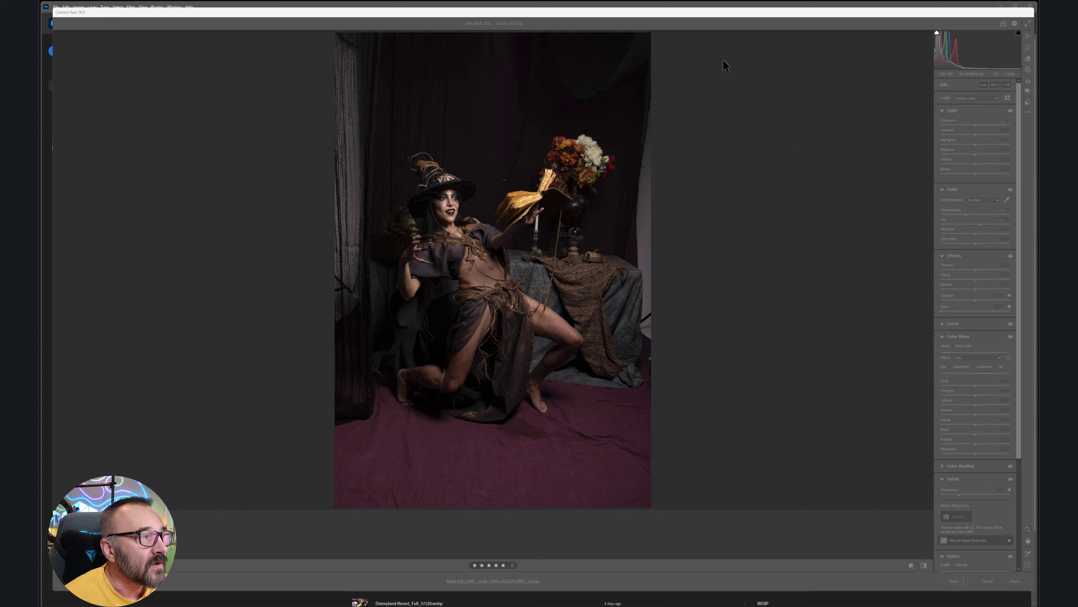
- Set the photo's Highlights to -41 and its Shadows to +59
click(717, 12)
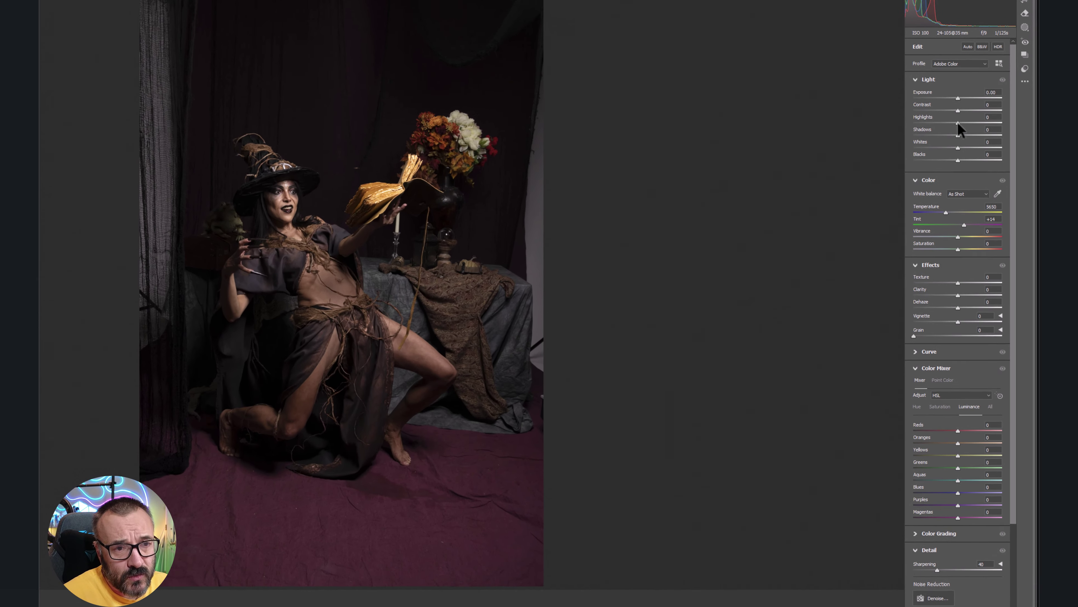
drag(976, 145, 938, 115)
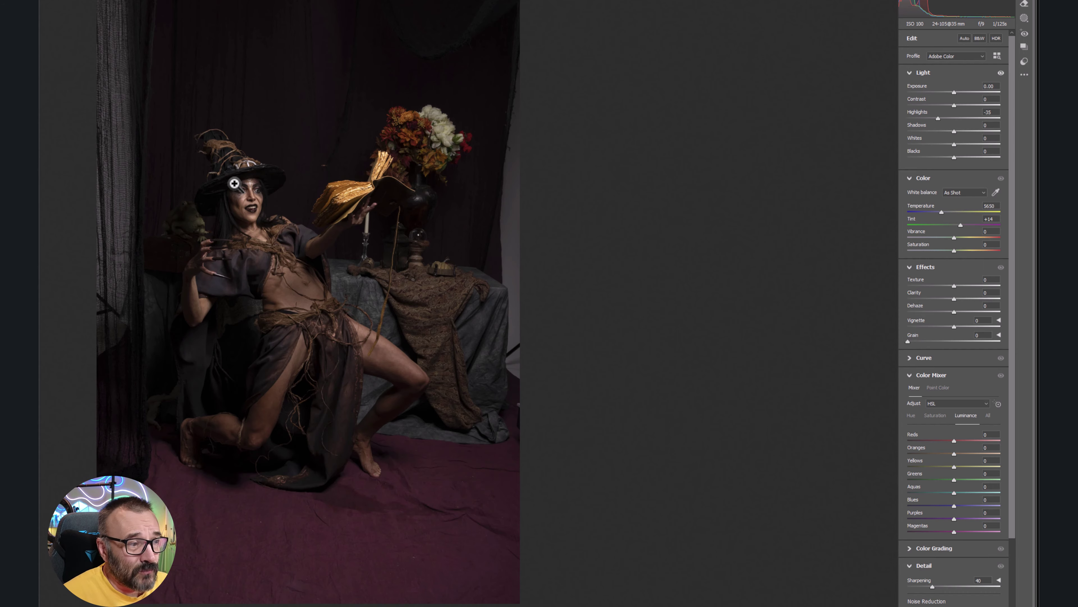
click(248, 189)
click(333, 338)
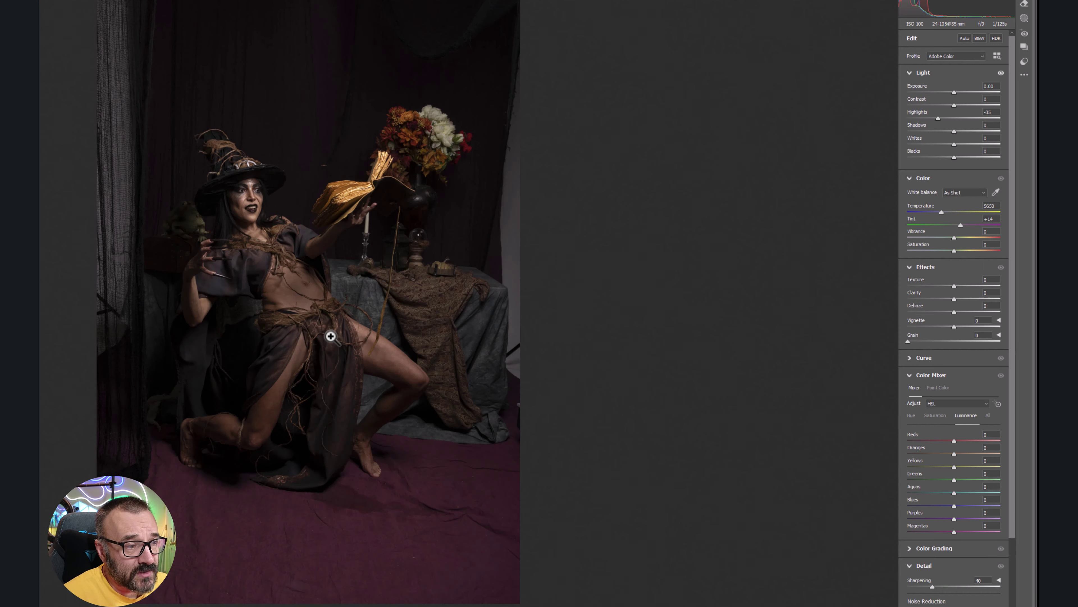
drag(243, 178, 532, 358)
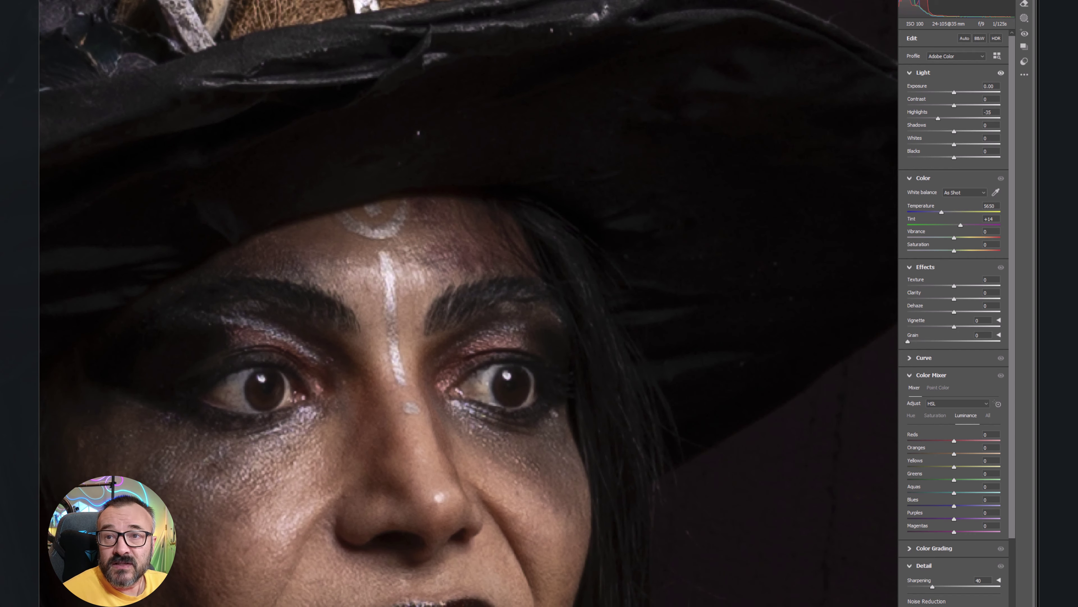
key(Return)
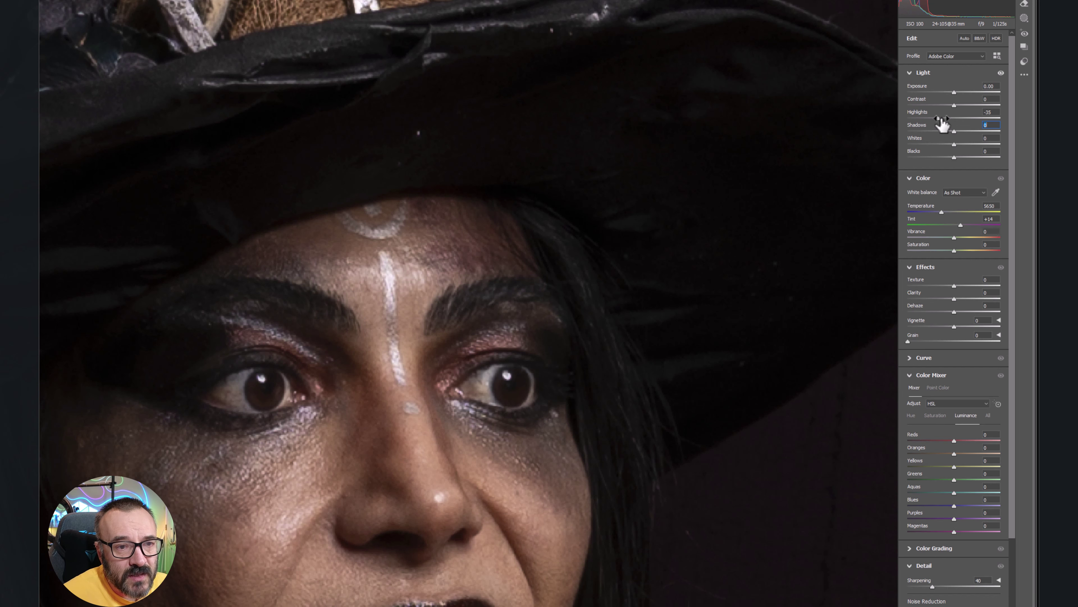
mouse_move(940, 119)
mouse_down()
mouse_move(905, 120)
mouse_move(935, 120)
mouse_up()
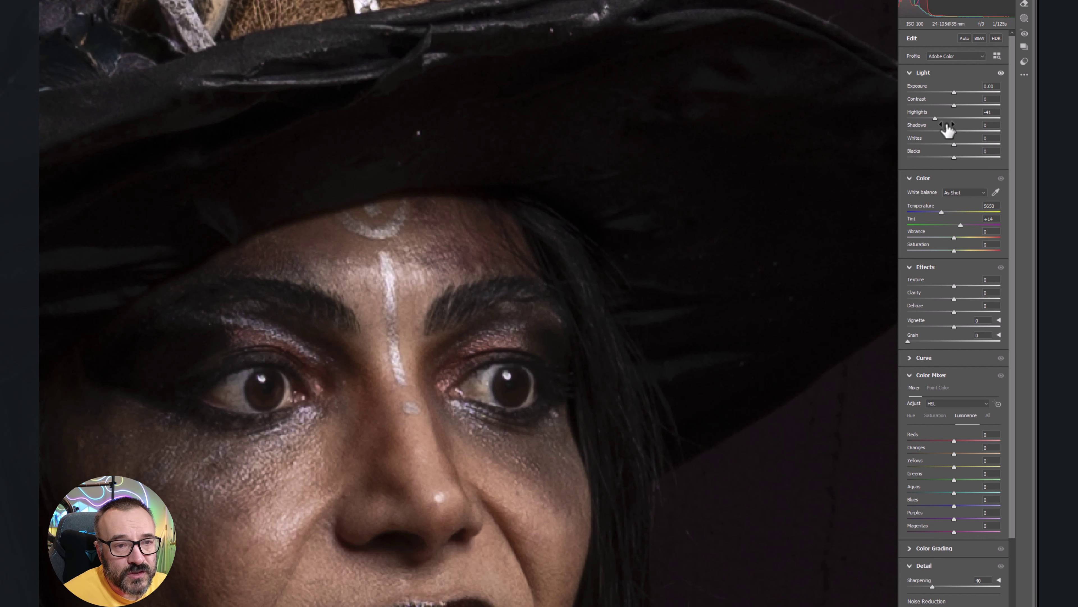
drag(947, 130, 985, 130)
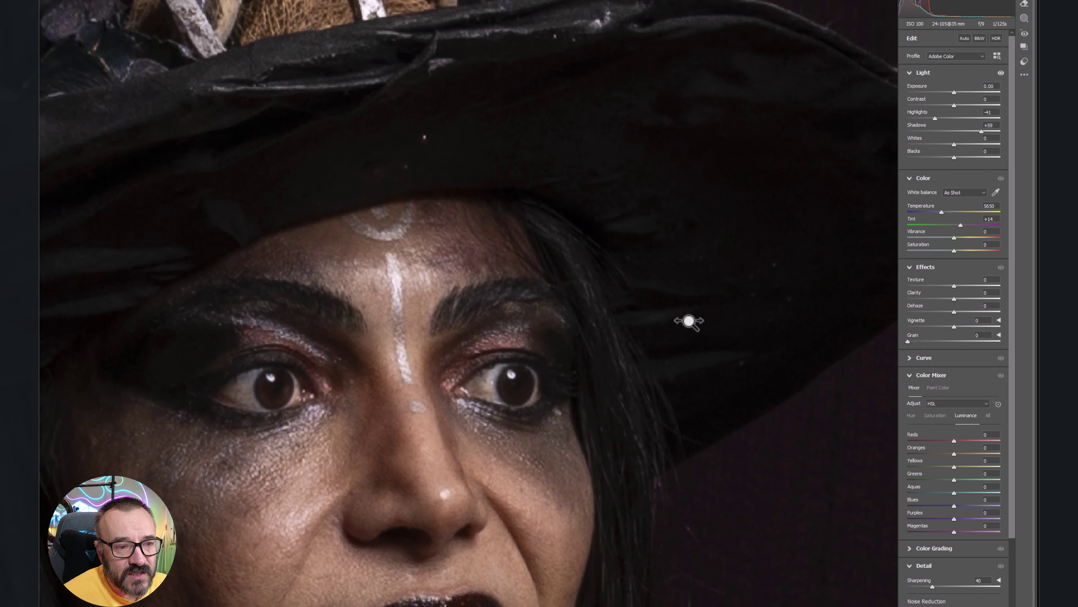
- Raise the Oranges luminance in the Color Mixer to +17 to brighten the model's skin
drag(689, 321, 622, 314)
drag(756, 523, 419, 118)
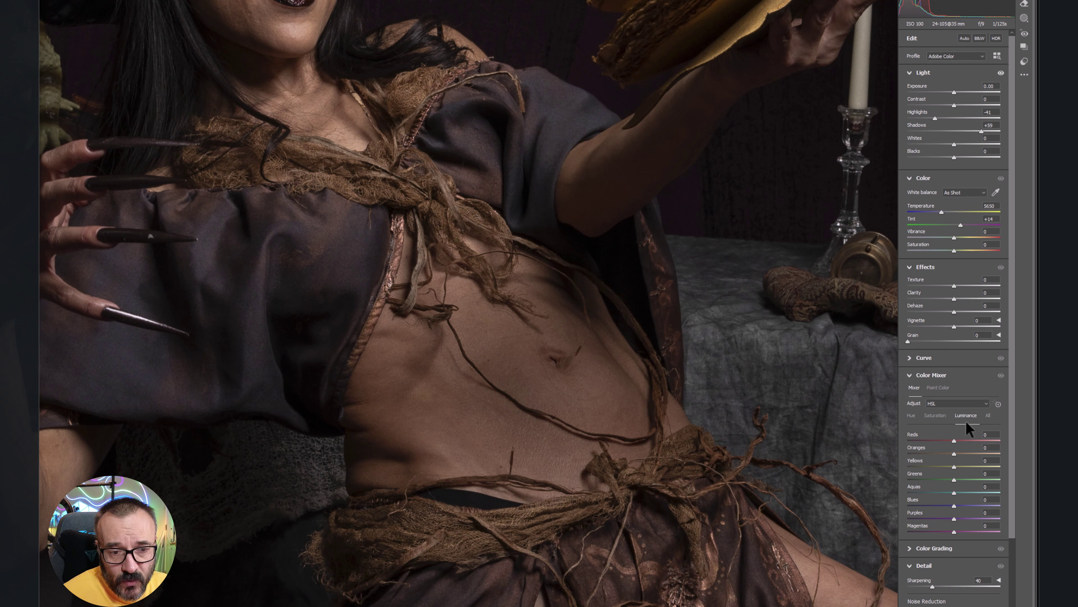
drag(955, 451, 962, 449)
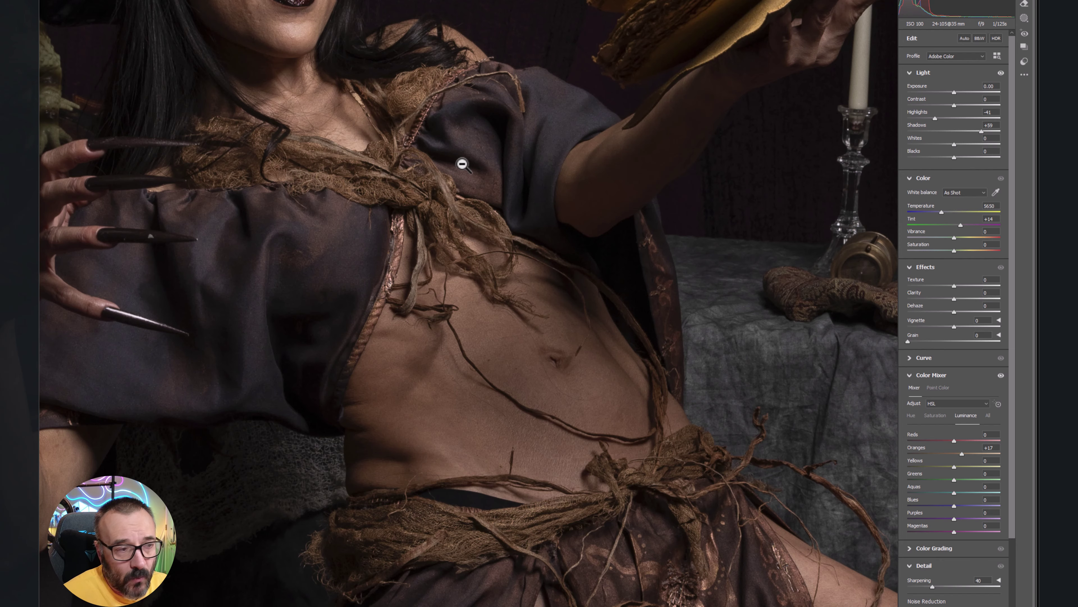
- Increase the photo's Sharpening to 71
drag(462, 161, 435, 342)
click(402, 215)
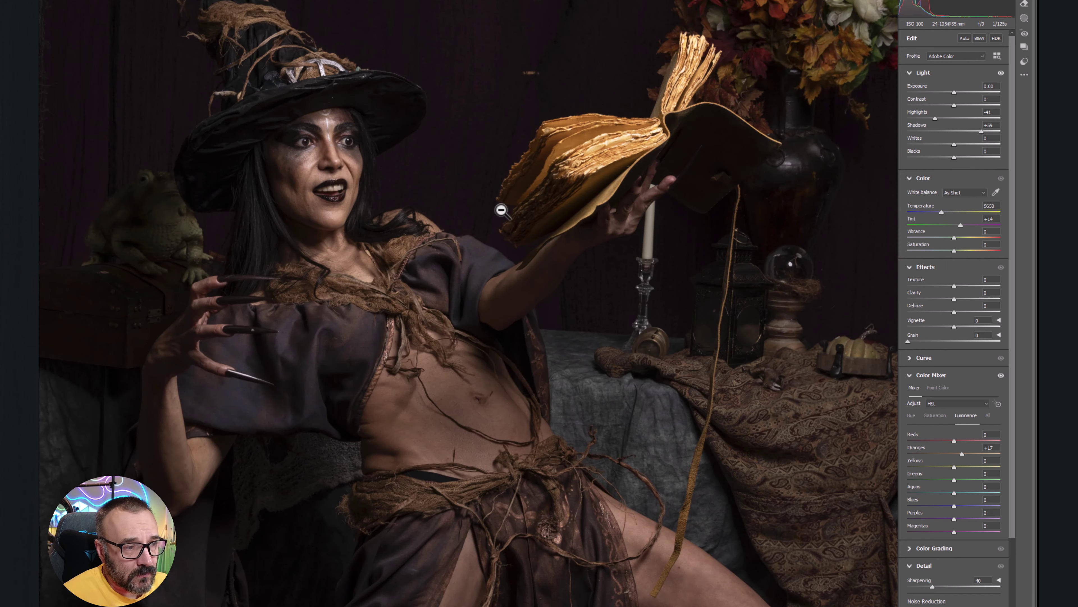
key(Return)
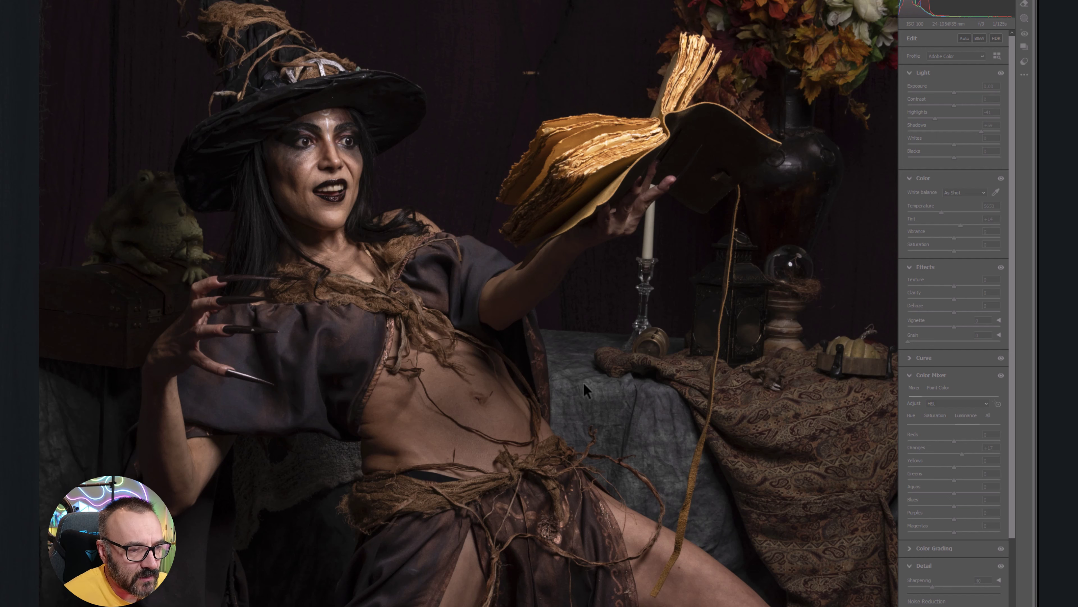
drag(647, 414, 489, 234)
drag(421, 196, 383, 202)
drag(347, 142, 405, 158)
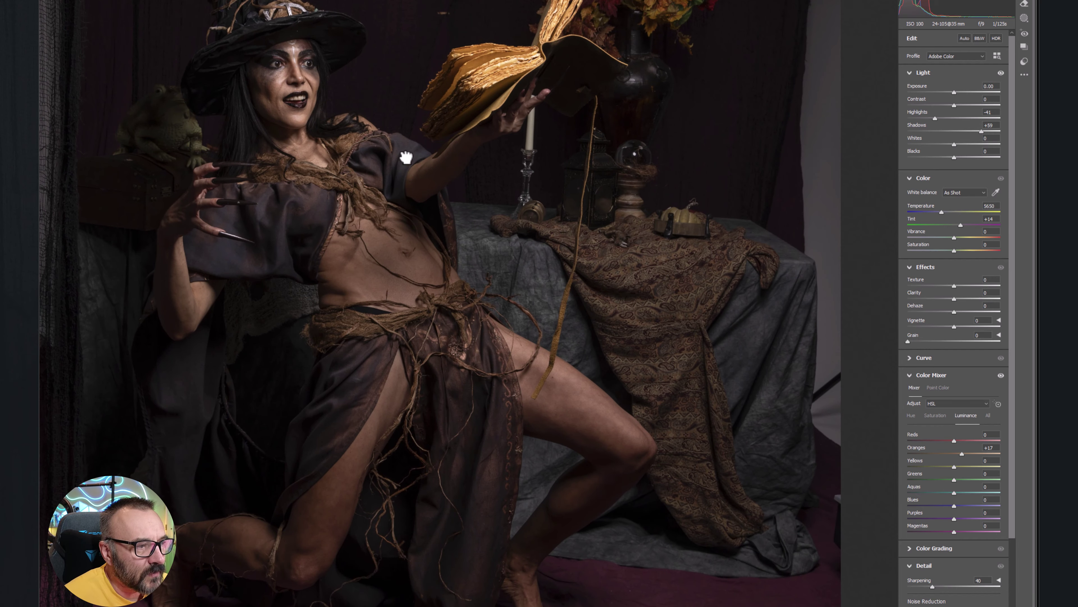
scroll(924, 489, down, 5)
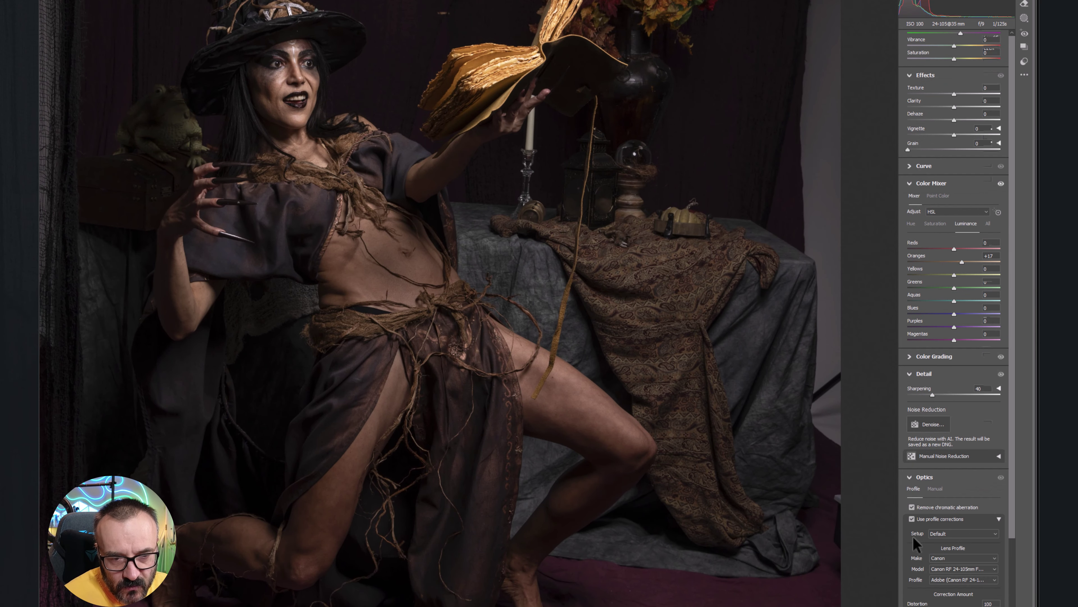
drag(938, 395, 950, 395)
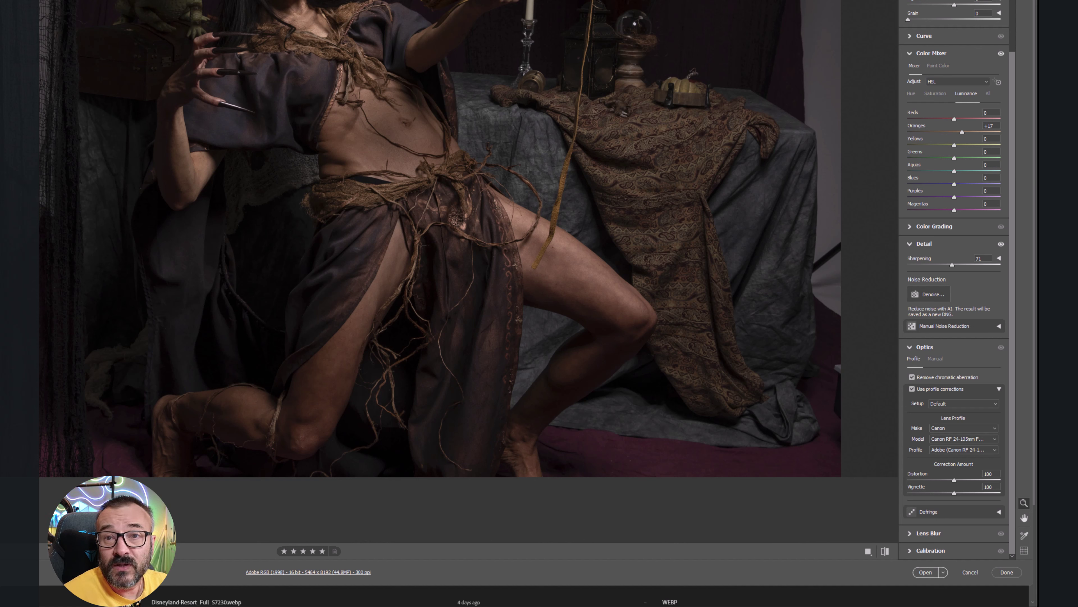
key(Return)
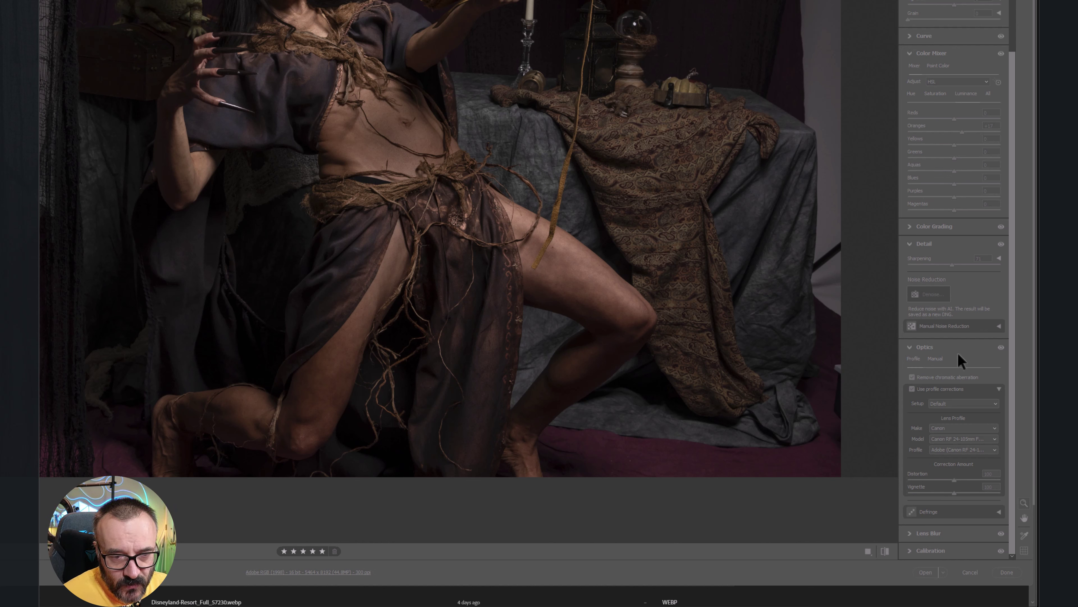
click(930, 348)
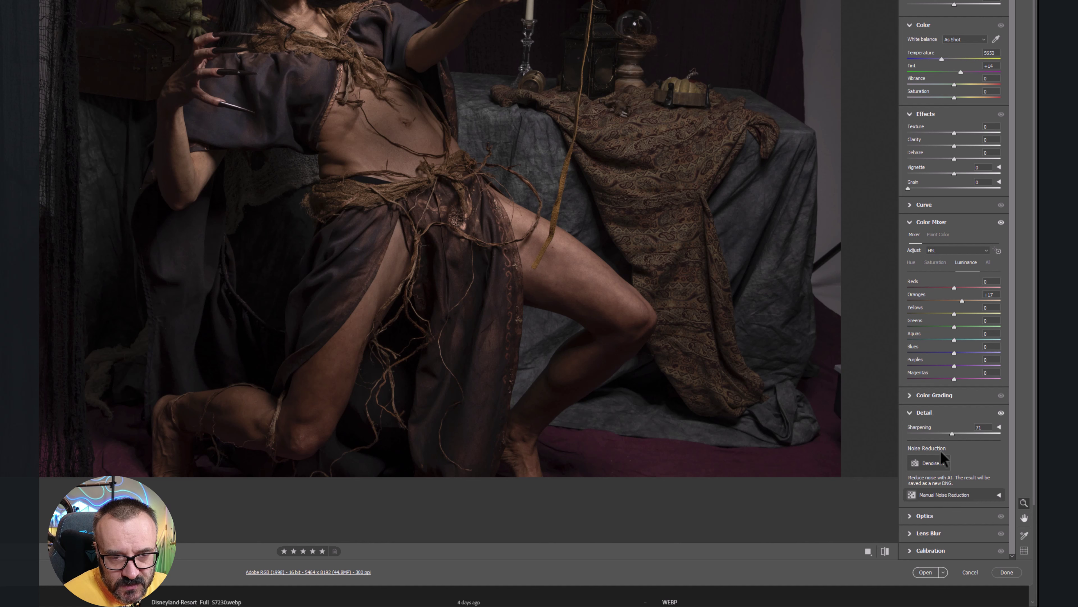
click(920, 515)
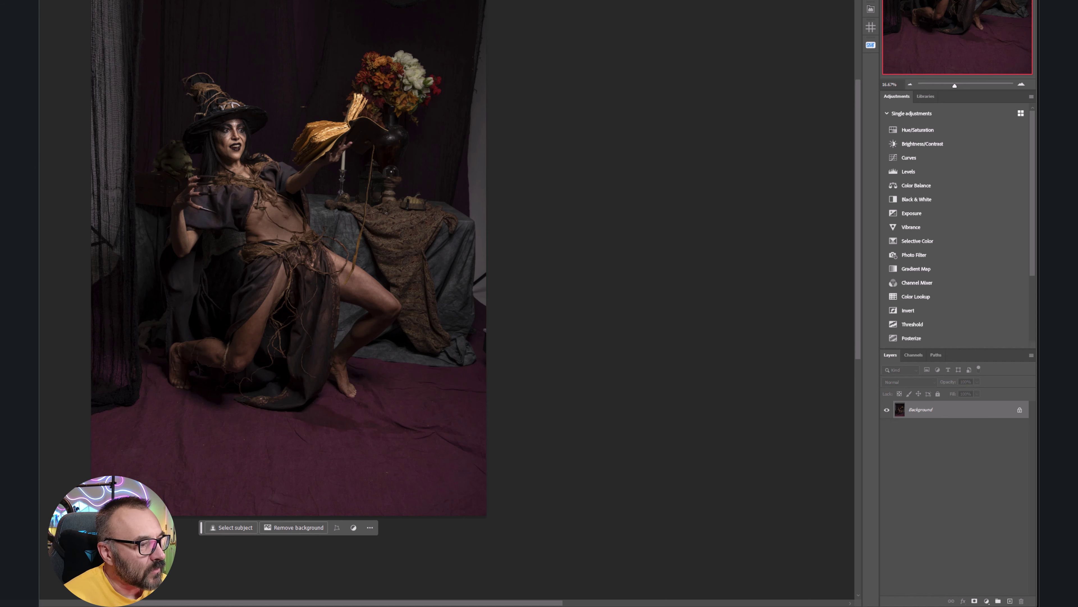
- Crop the photo to cut off the lower part of the floor and a thin strip of its right edge
key(c)
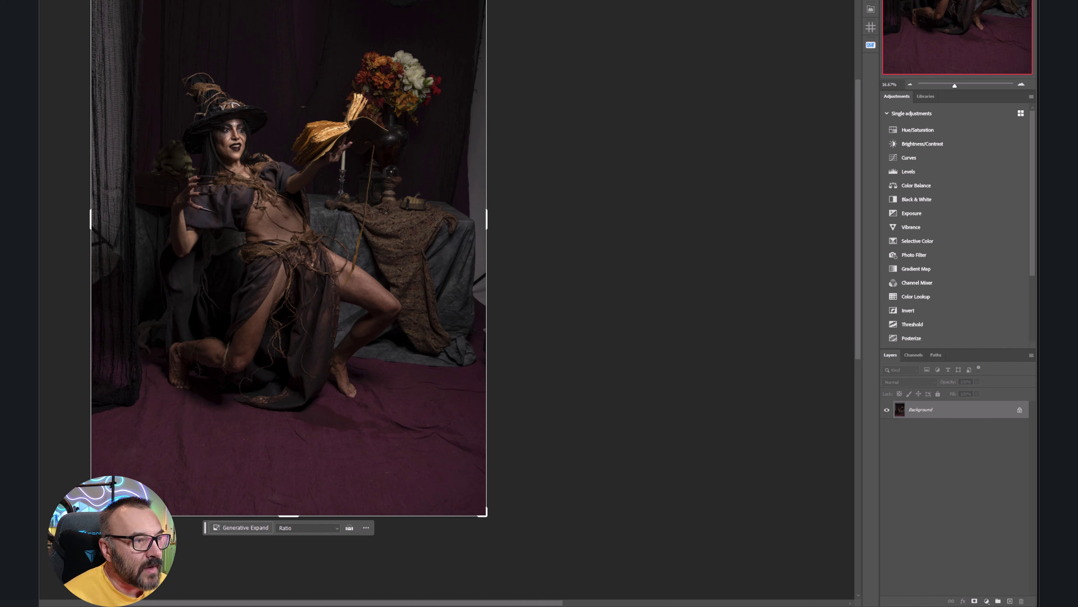
drag(289, 0, 289, 0)
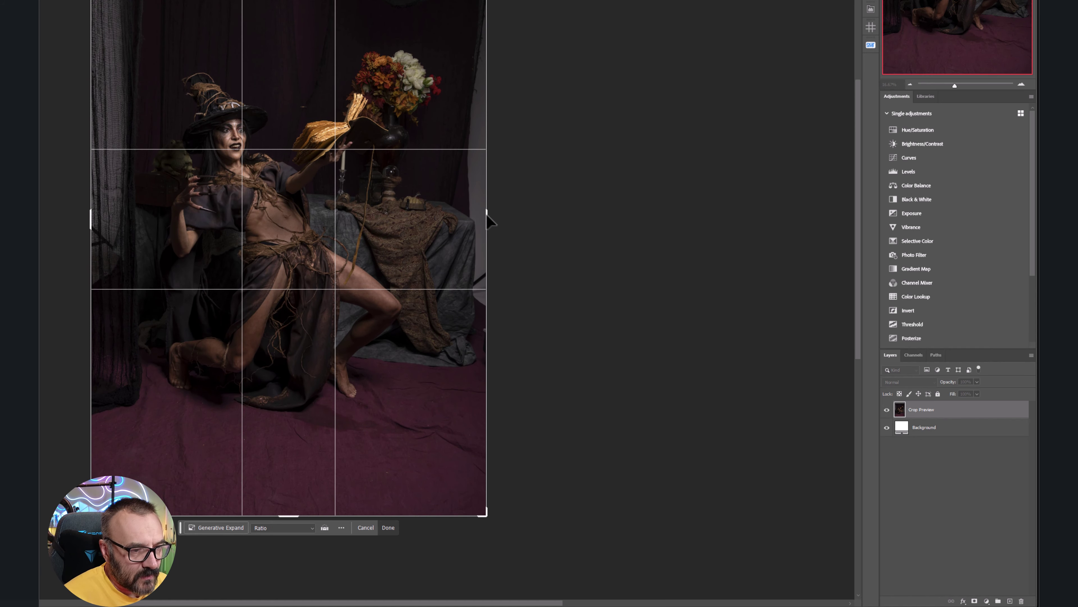
drag(487, 215, 480, 215)
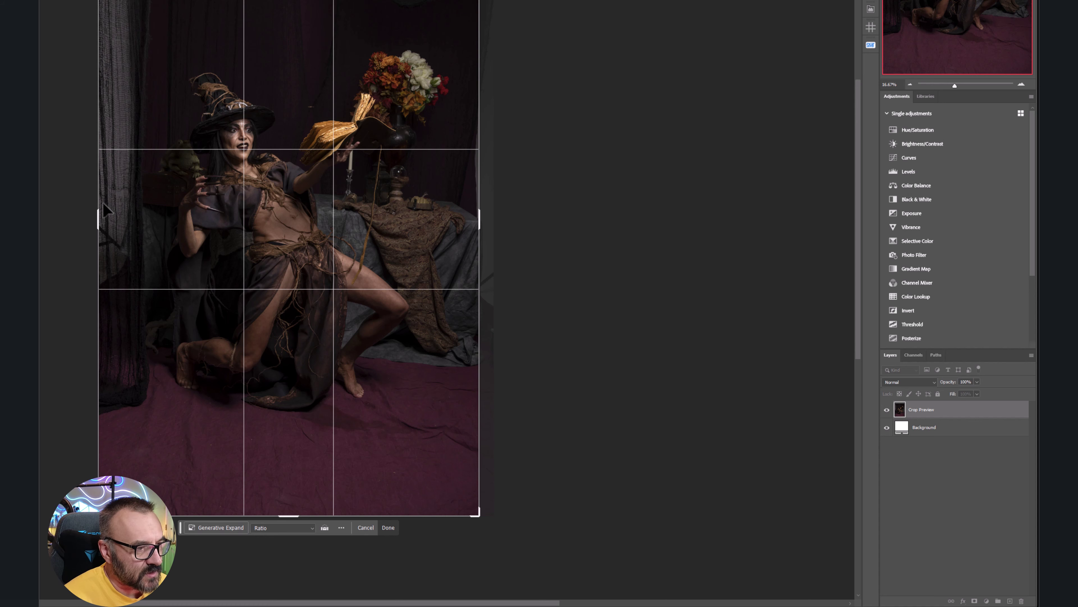
drag(99, 218, 98, 214)
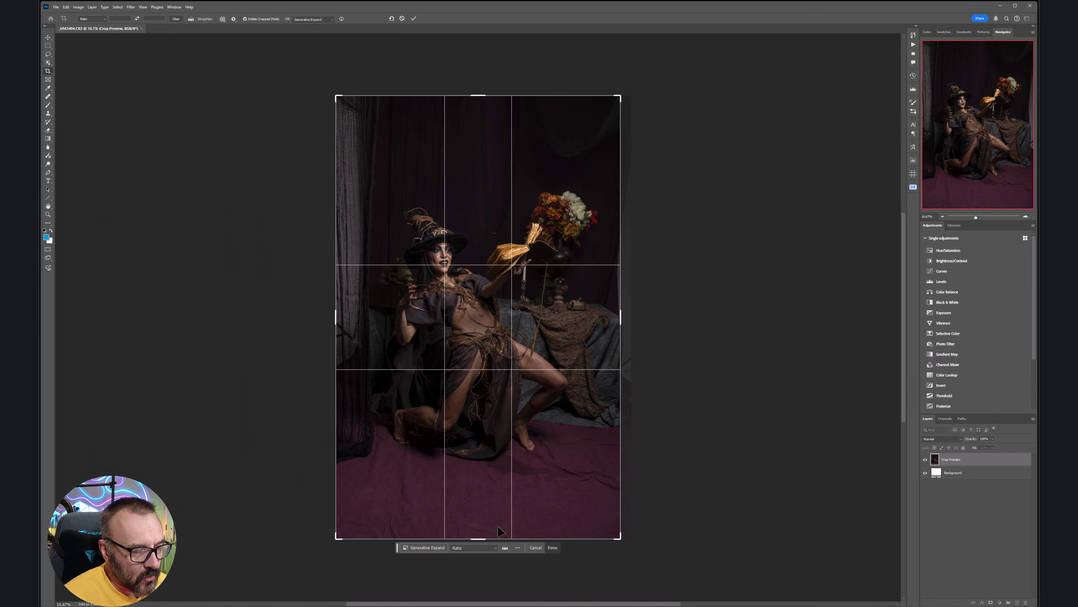
mouse_move(478, 538)
mouse_down()
mouse_move(478, 499)
mouse_move(478, 519)
mouse_up()
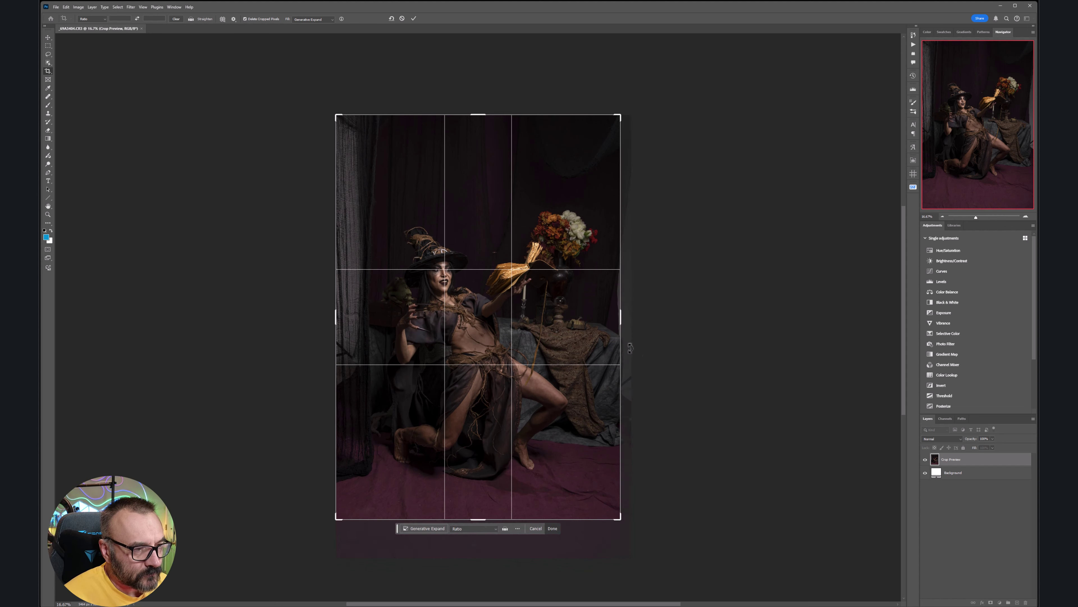
drag(623, 322, 623, 322)
drag(626, 322, 628, 322)
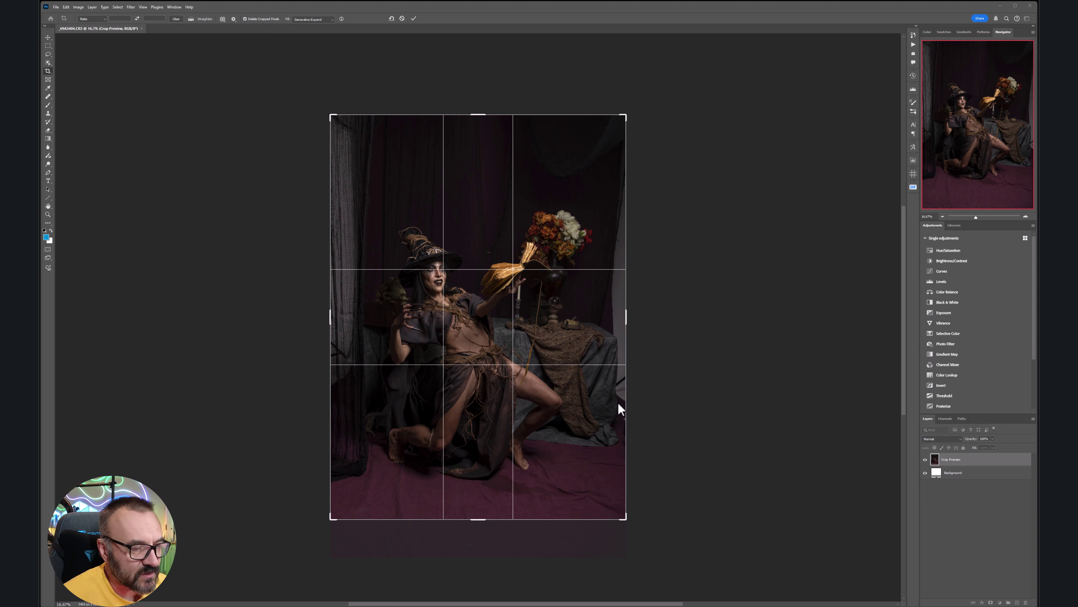
key(Return)
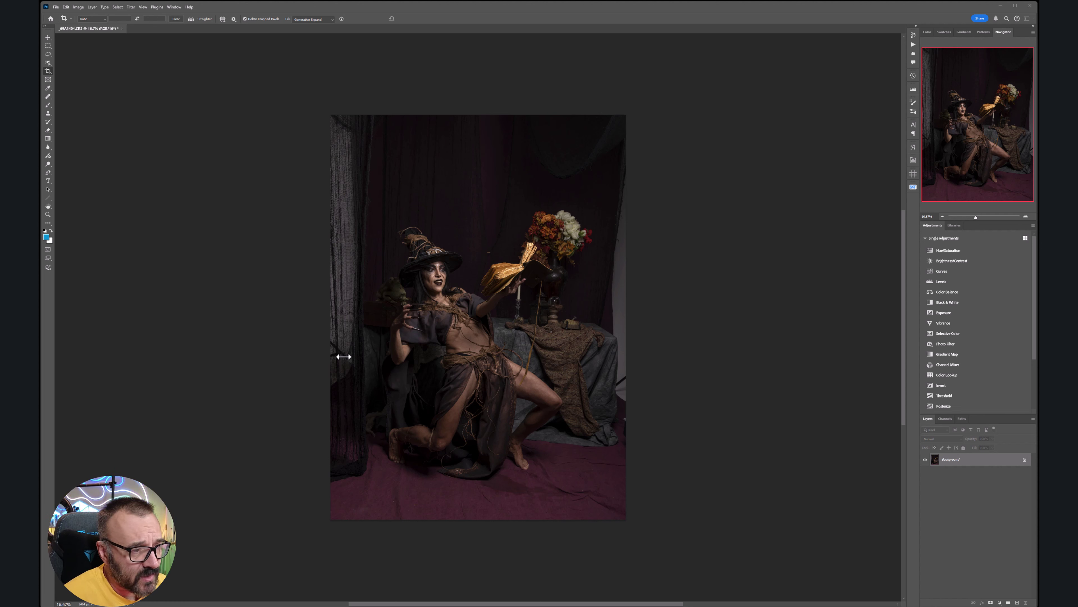
- Lasso the exposed grey background along the photo's right edge and replace it using Generative Fill without a prompt
click(49, 54)
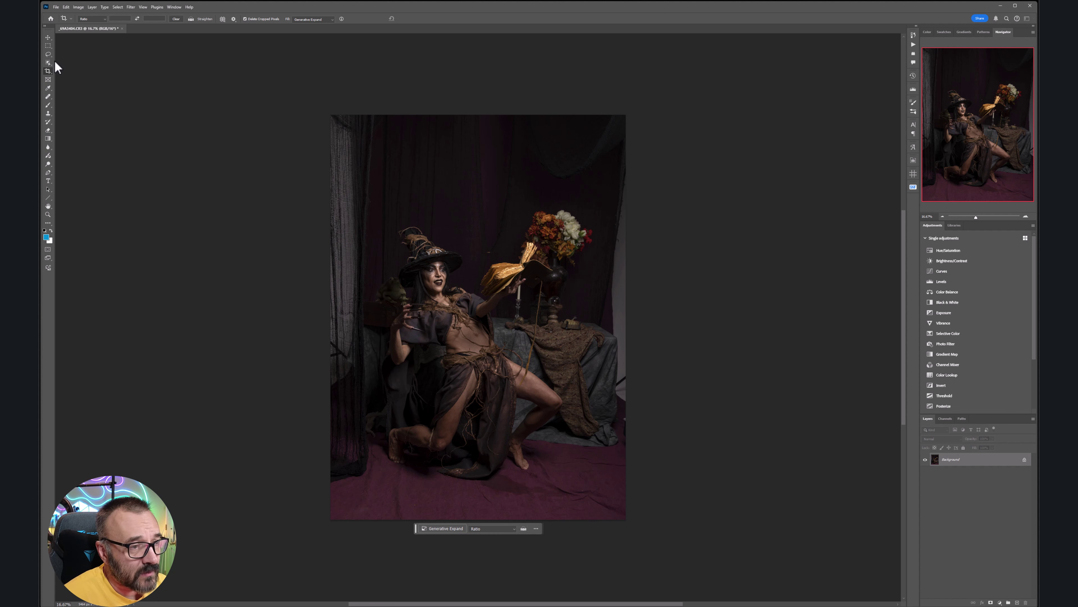
click(48, 54)
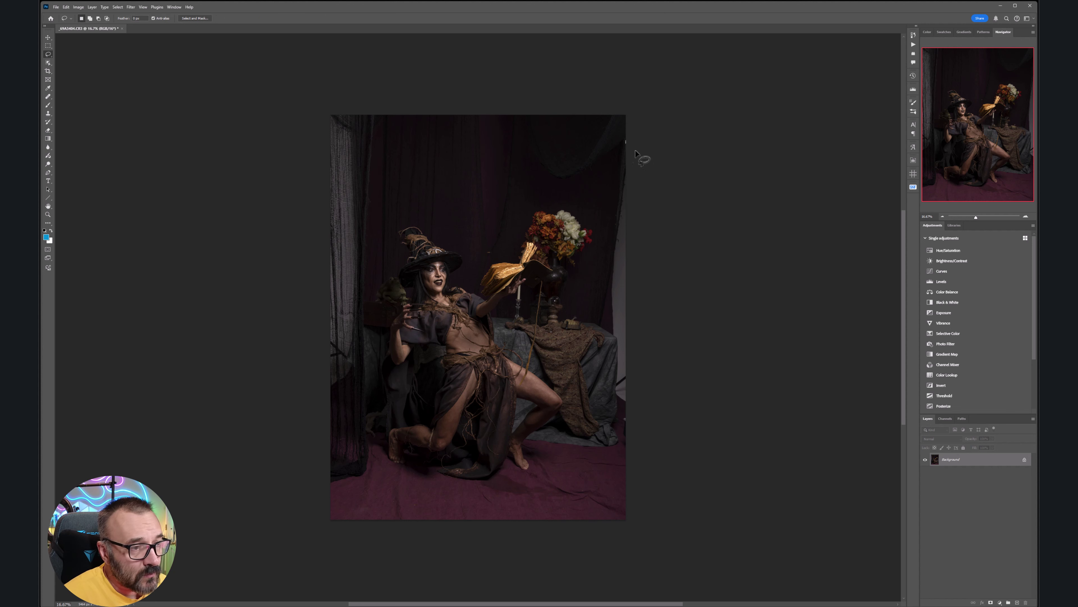
mouse_move(626, 141)
mouse_down()
mouse_move(610, 208)
mouse_move(601, 301)
mouse_move(609, 416)
mouse_move(626, 448)
mouse_move(650, 342)
mouse_move(644, 155)
mouse_up()
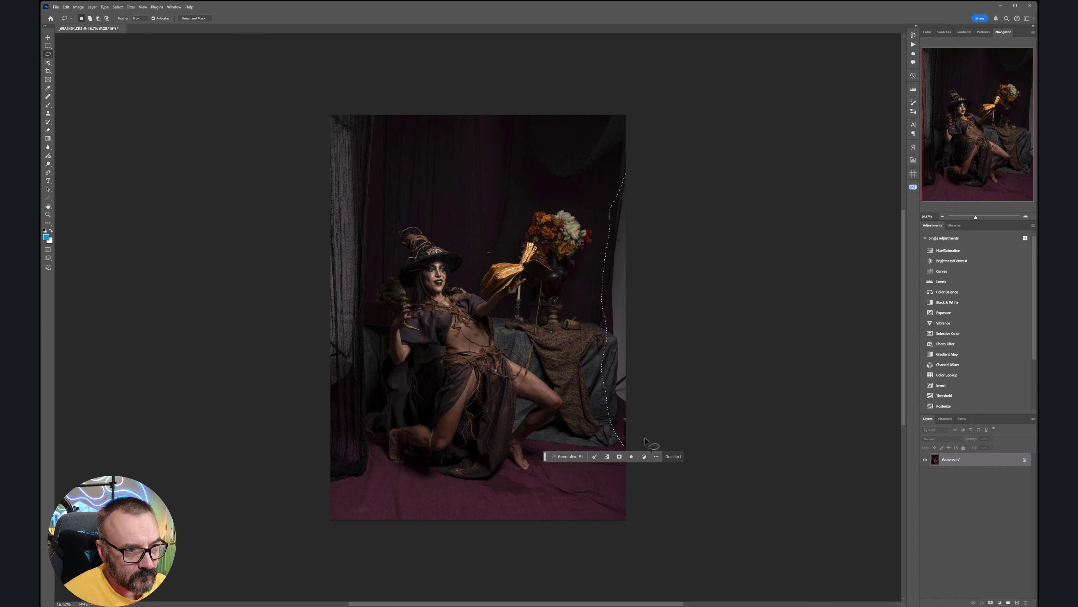
click(553, 457)
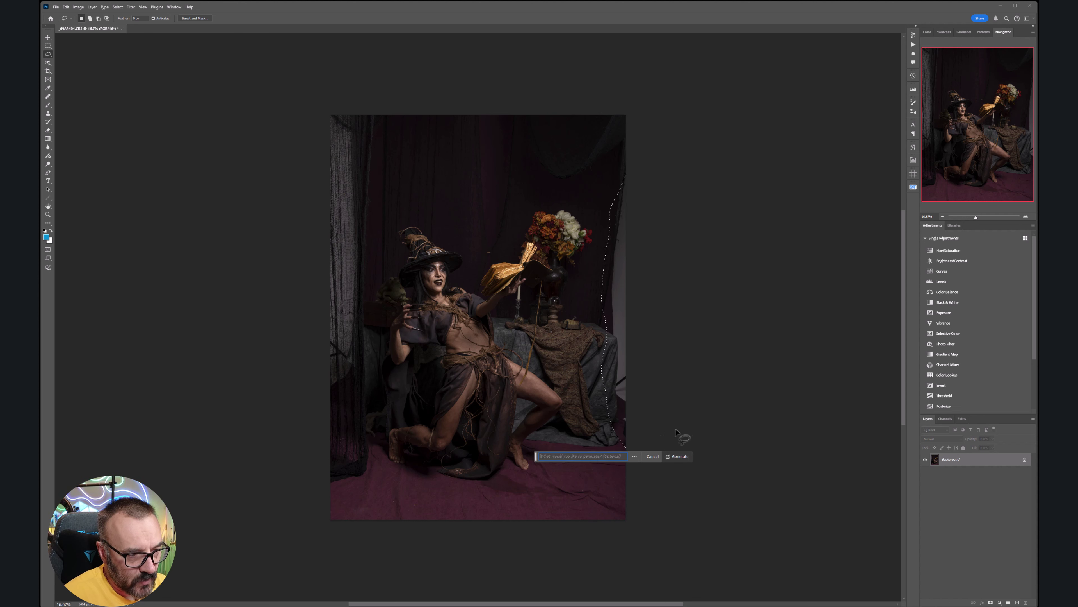
click(677, 456)
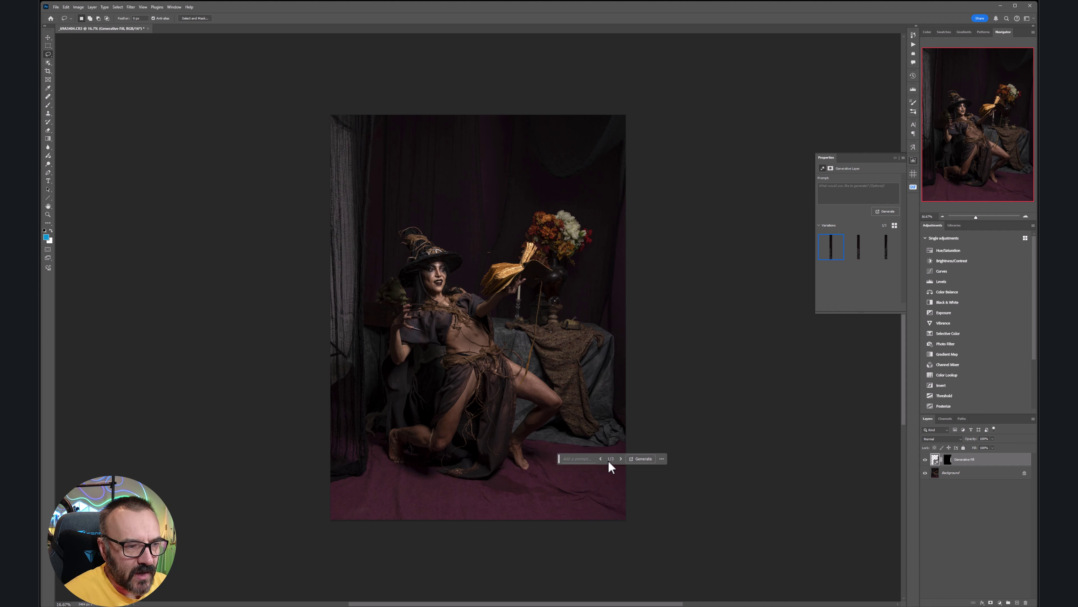
- Compare the generated variations for the right edge and choose the second one
click(620, 457)
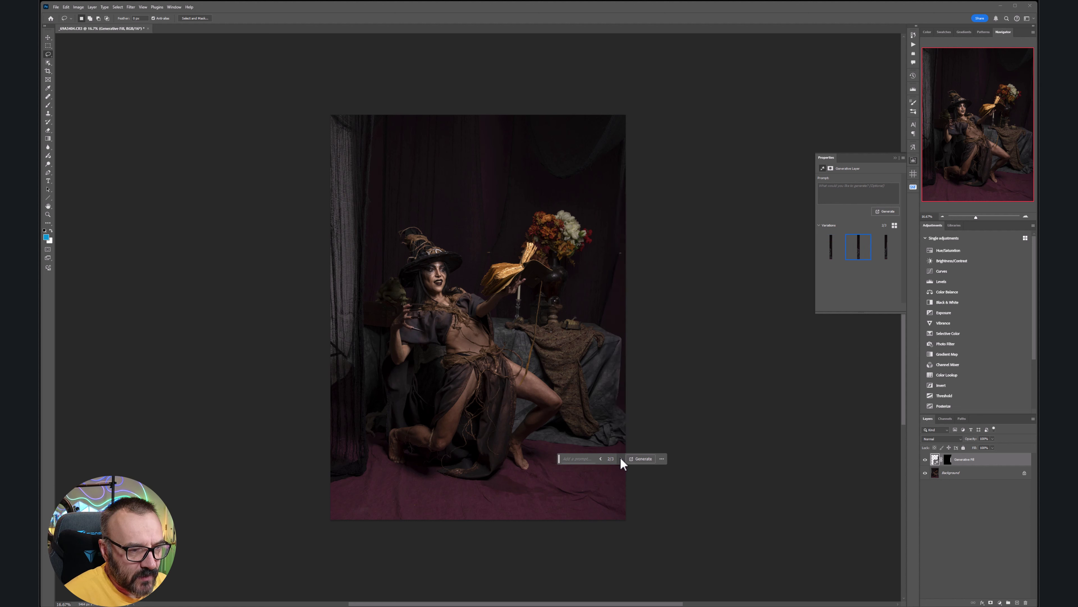
click(620, 457)
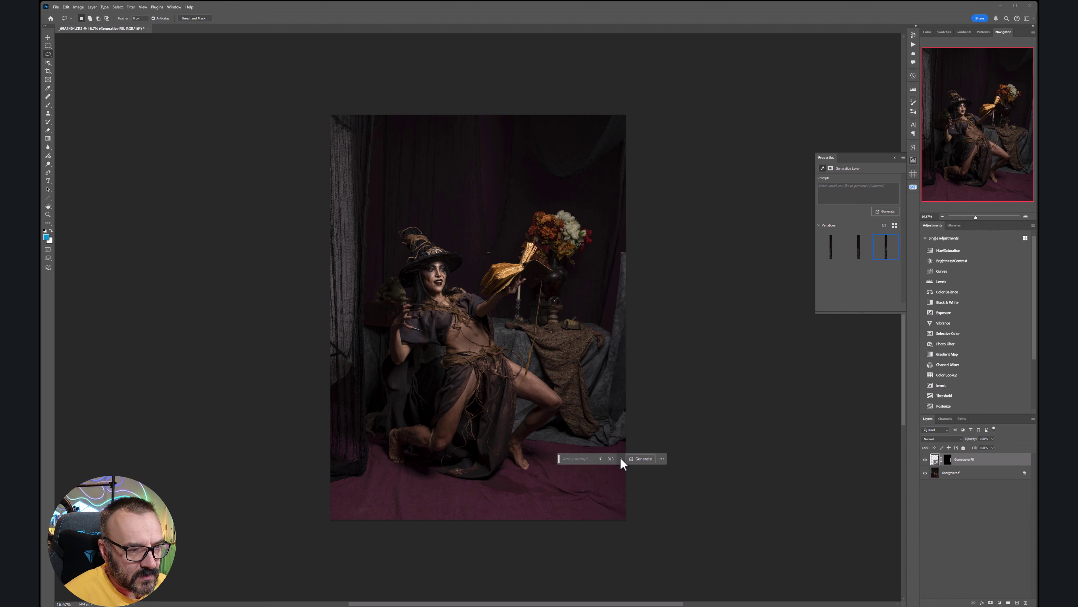
click(601, 459)
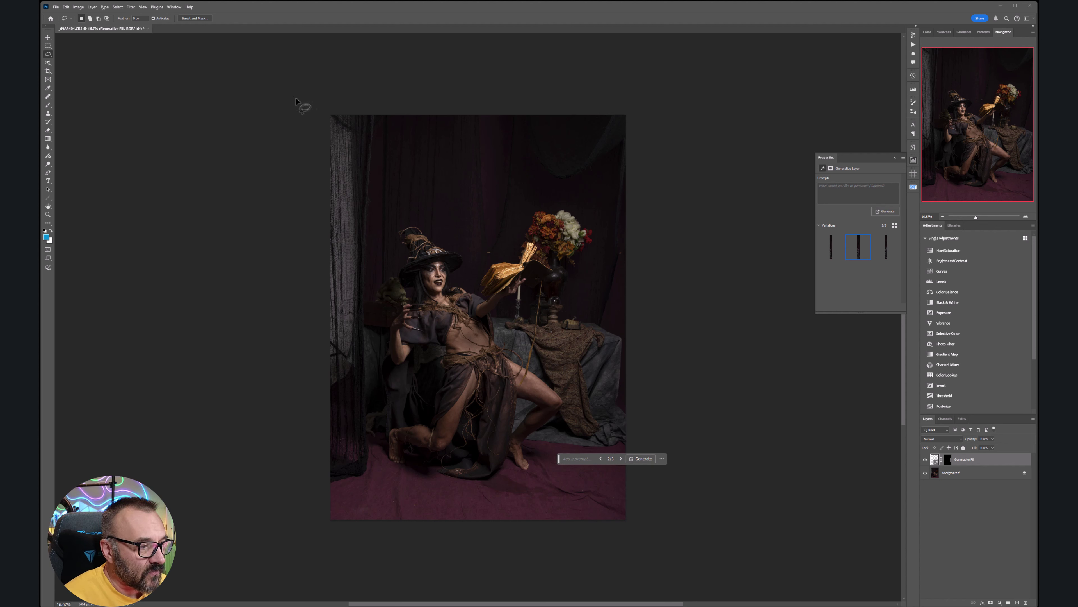
- Lasso the sheer curtain strip along the photo's left edge, replace it using Generative Fill without a prompt, and keep the first variation
mouse_move(355, 113)
mouse_down()
mouse_move(363, 341)
mouse_move(338, 399)
mouse_move(306, 377)
mouse_move(296, 103)
mouse_move(310, 82)
mouse_move(368, 102)
mouse_up()
click(300, 411)
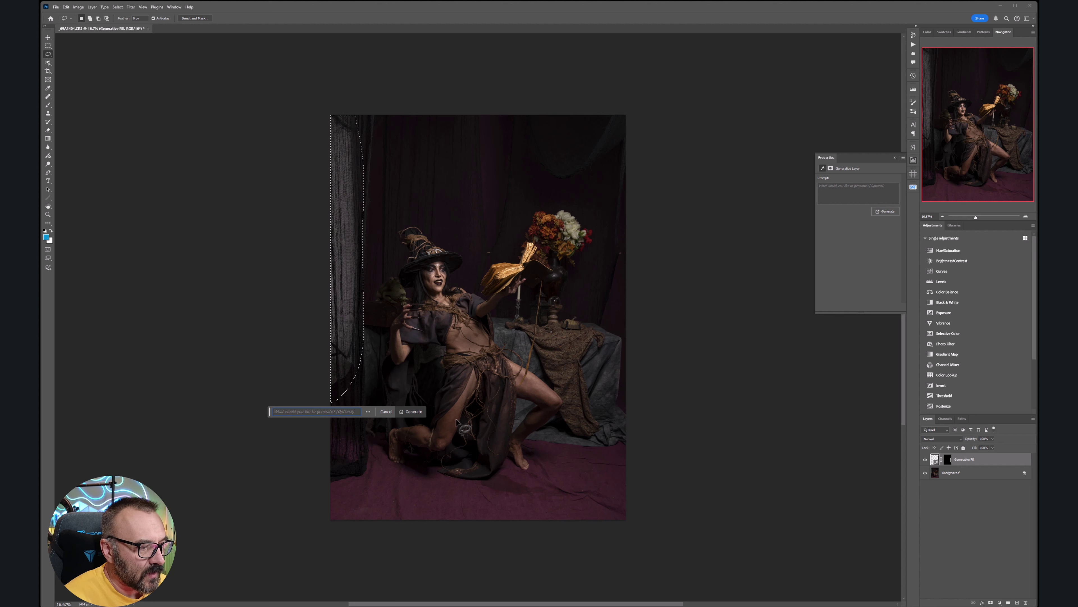
click(411, 412)
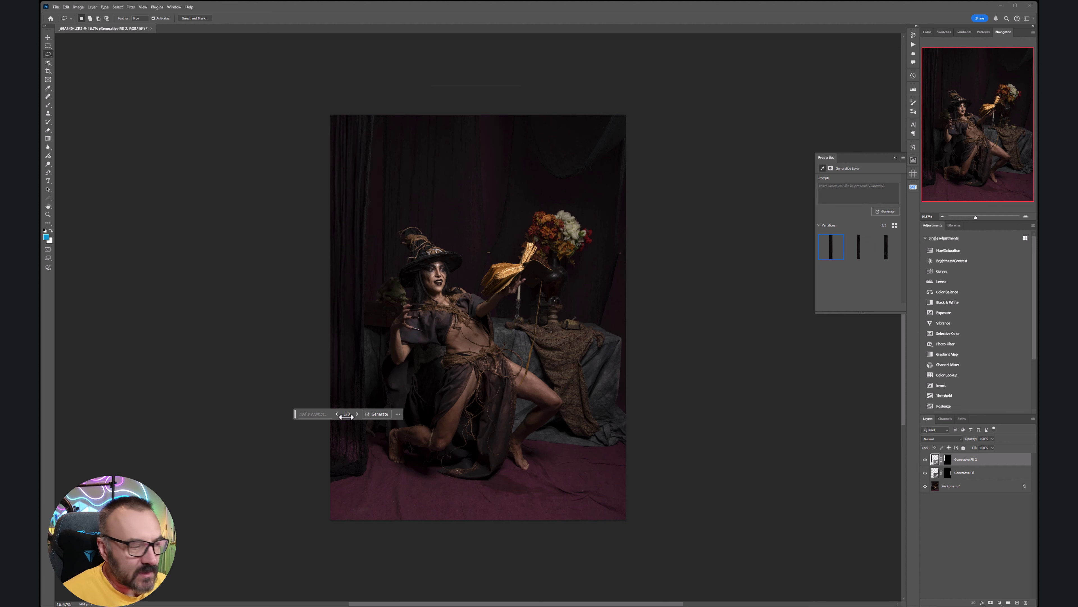
click(357, 414)
click(357, 414)
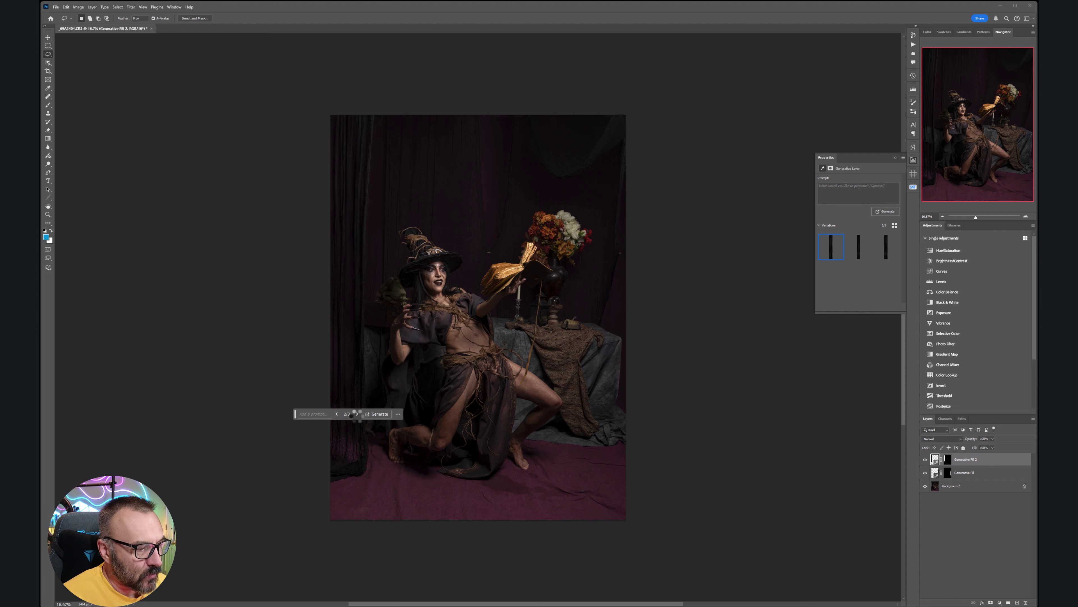
click(357, 414)
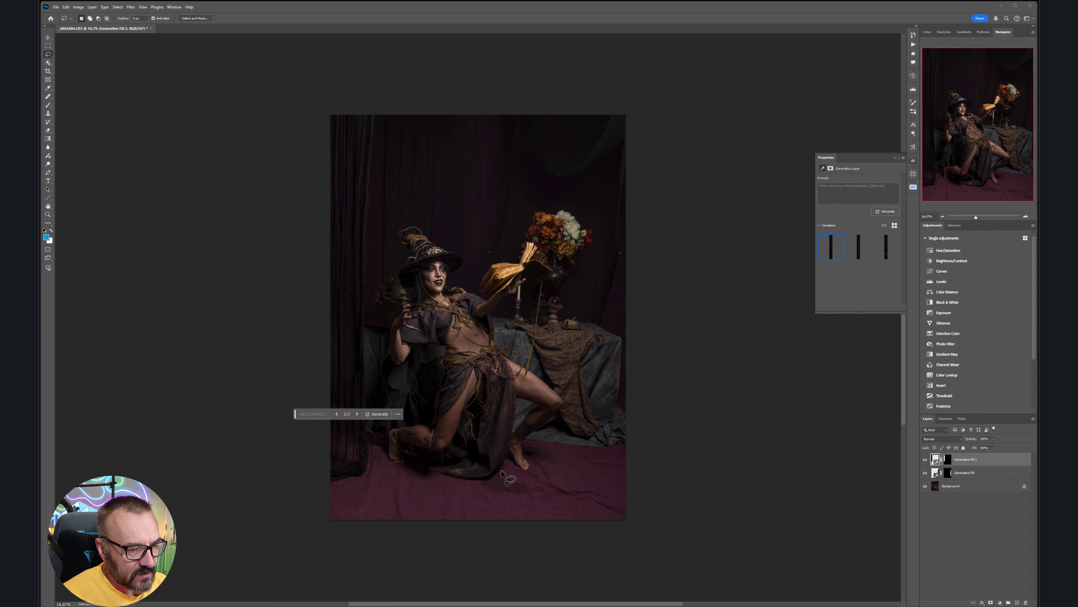
- Lasso the wrinkled floor cloth below the witch's dress and replace it using Generative Fill without a prompt, keeping the second variation
mouse_move(505, 474)
mouse_down()
mouse_move(480, 487)
mouse_move(494, 497)
mouse_move(573, 496)
mouse_move(497, 471)
mouse_up()
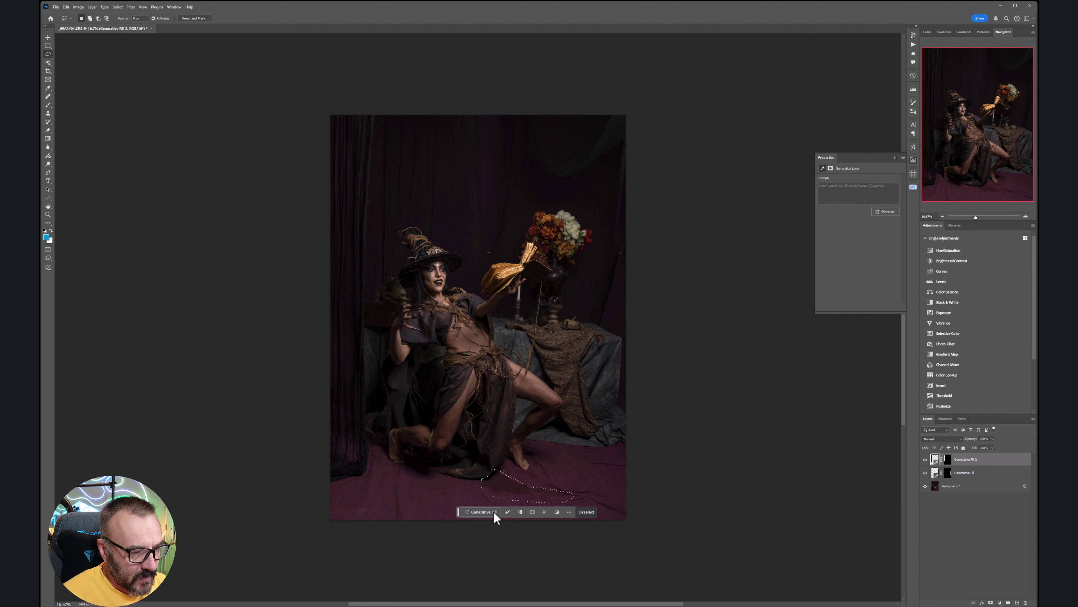
click(484, 512)
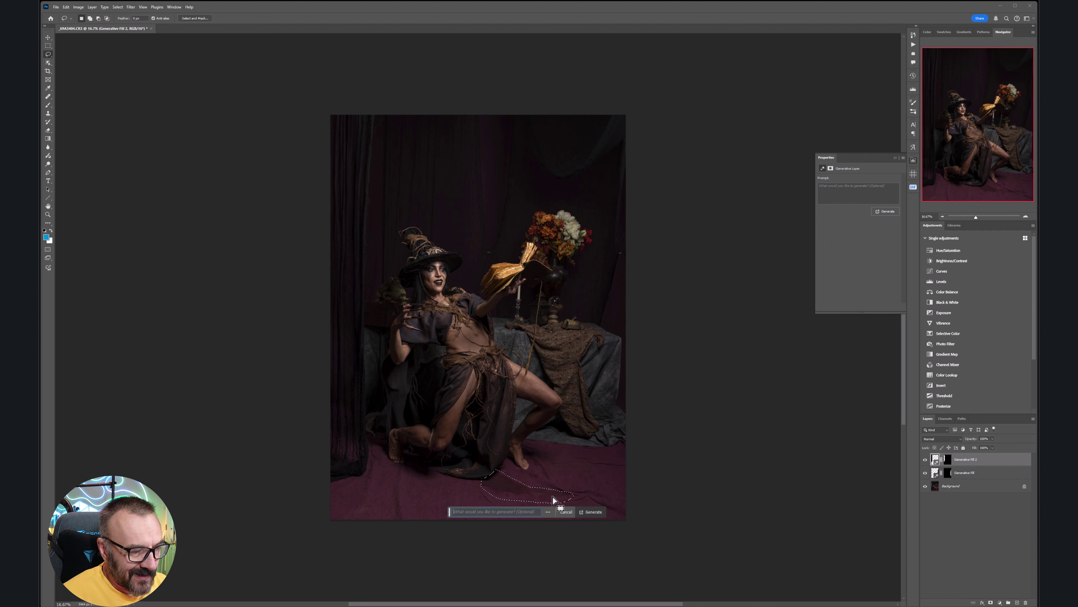
click(591, 515)
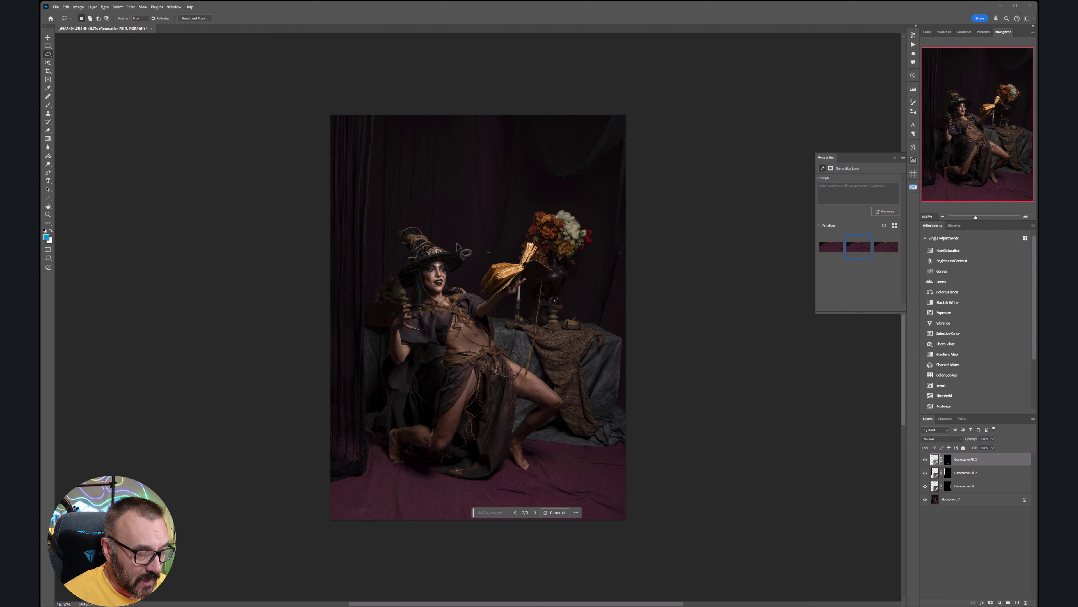
- Lasso the small flaws on the backdrop above the book and near the right edge, and remove both using Generative Fill without a prompt
drag(488, 250, 490, 252)
key(ctrl+d)
scroll(489, 254, up, 10)
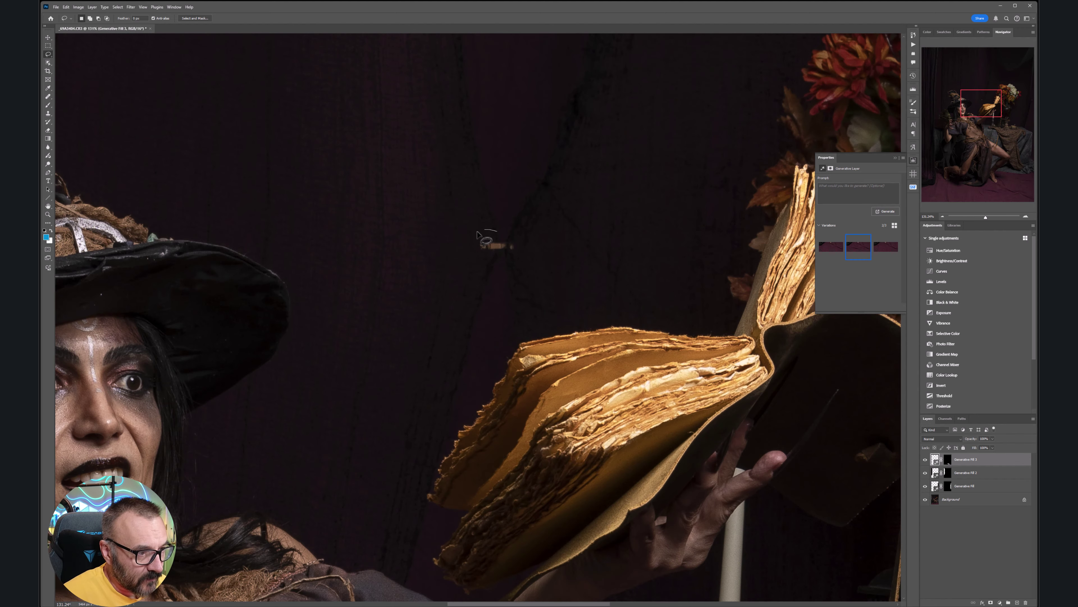
mouse_move(477, 233)
mouse_down()
mouse_move(505, 270)
mouse_move(530, 243)
mouse_move(481, 234)
mouse_up()
scroll(549, 277, down, 5)
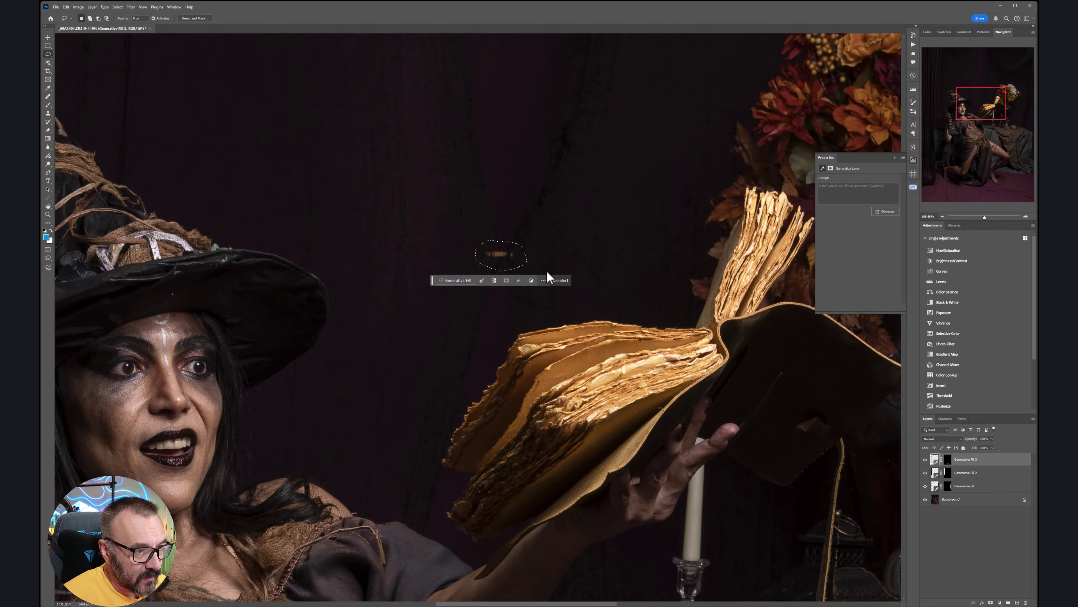
drag(722, 293, 542, 289)
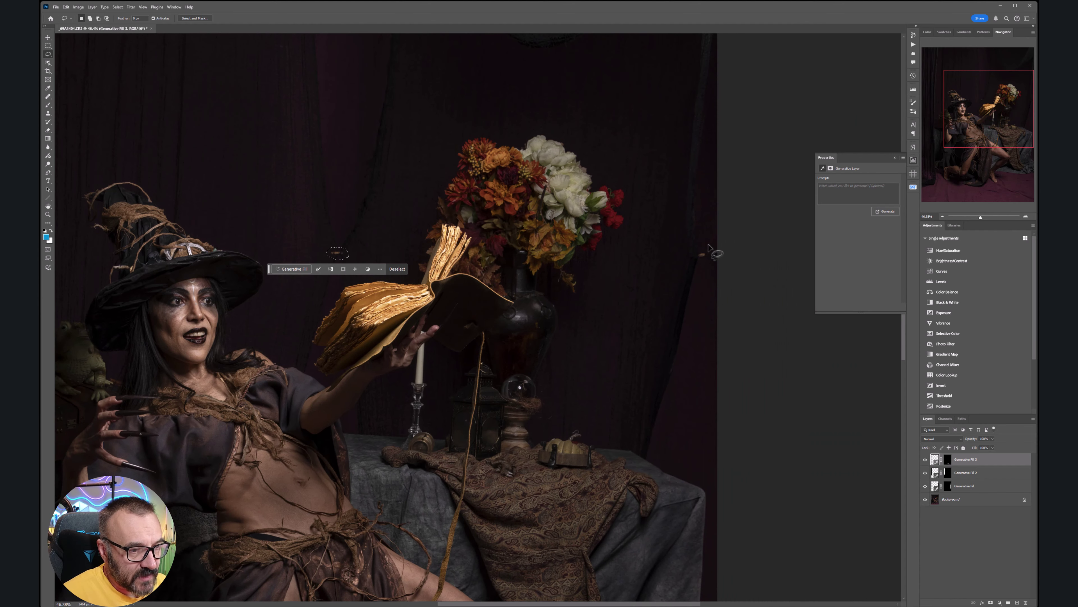
mouse_move(701, 245)
mouse_down()
mouse_move(686, 251)
mouse_move(705, 262)
mouse_move(702, 244)
mouse_move(691, 251)
mouse_move(706, 263)
mouse_move(699, 242)
mouse_up()
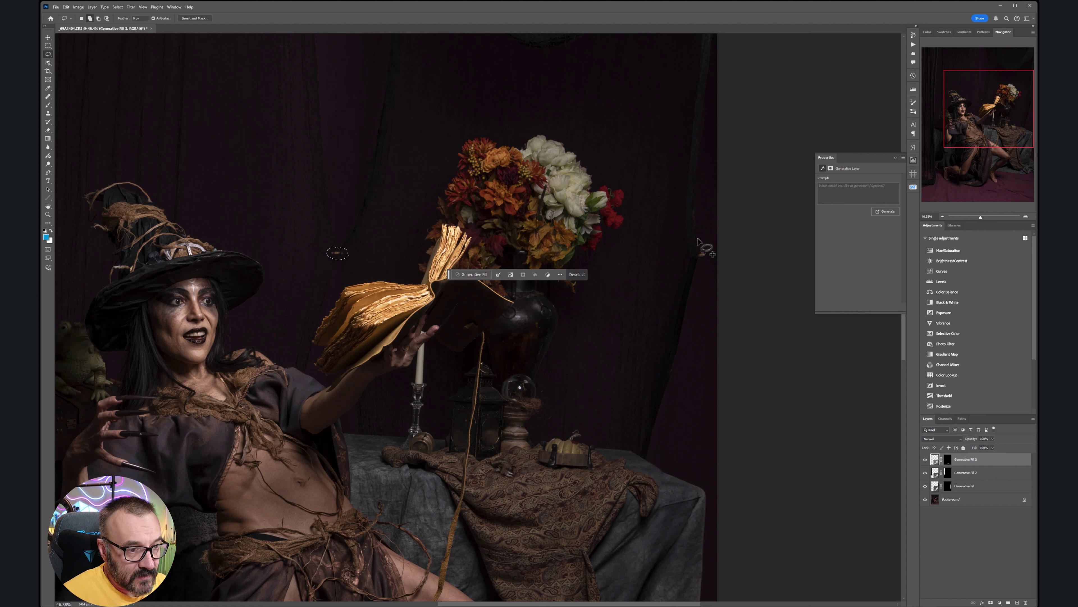
click(476, 274)
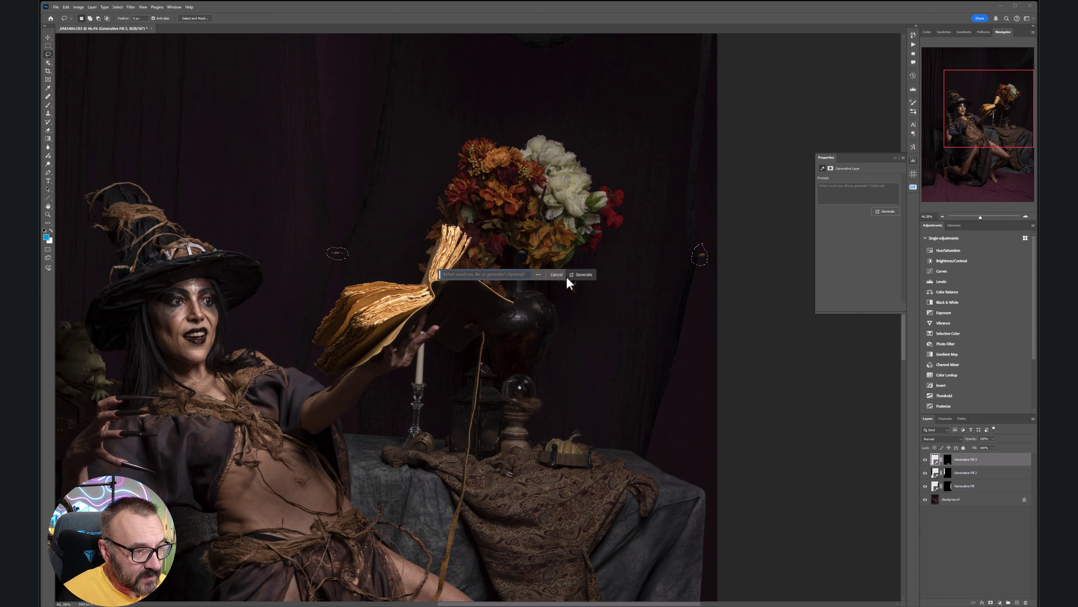
click(586, 277)
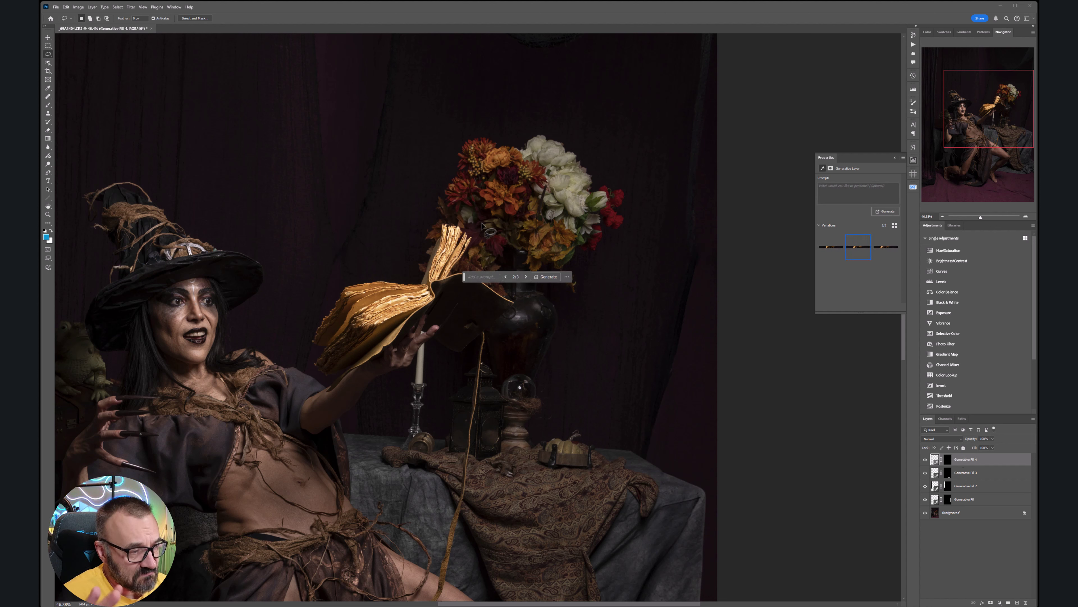
- Group the four Generative Fill layers and name the group backdrop
scroll(395, 367, down, 4)
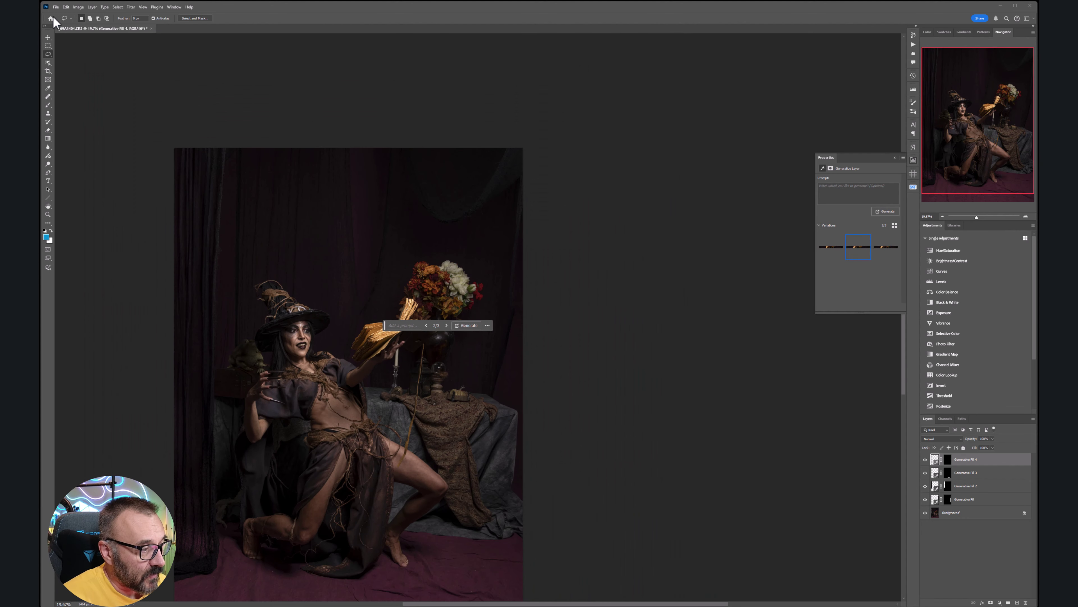
click(48, 38)
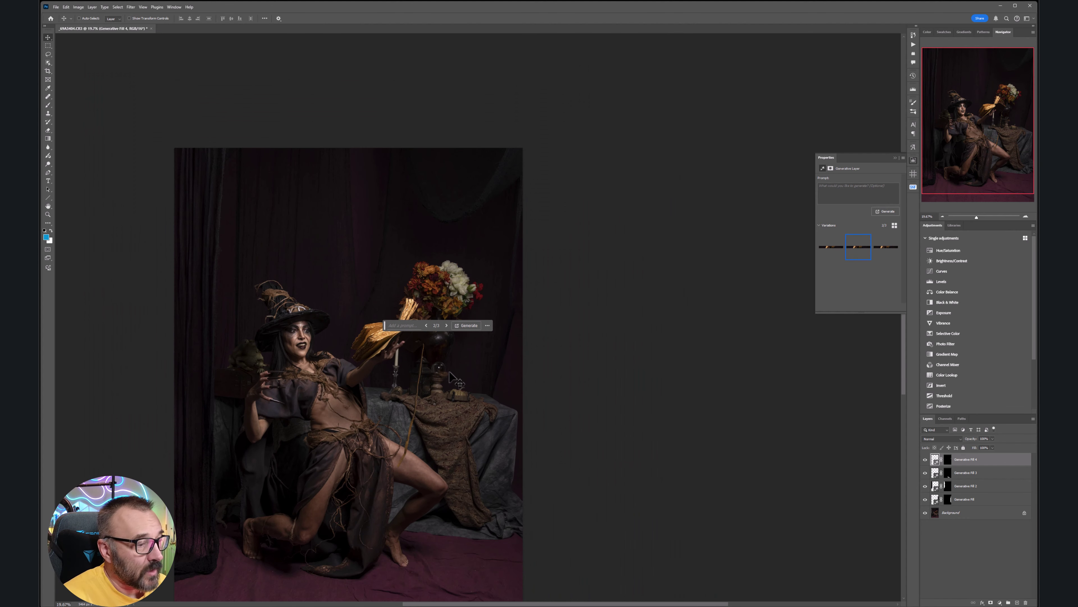
drag(371, 406, 569, 344)
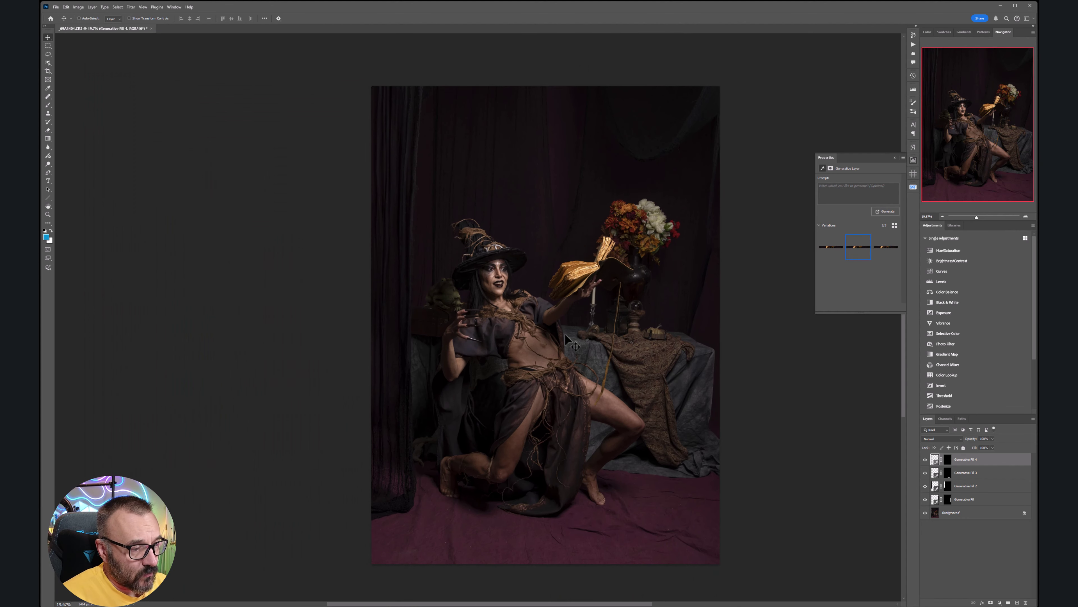
shift+click(989, 499)
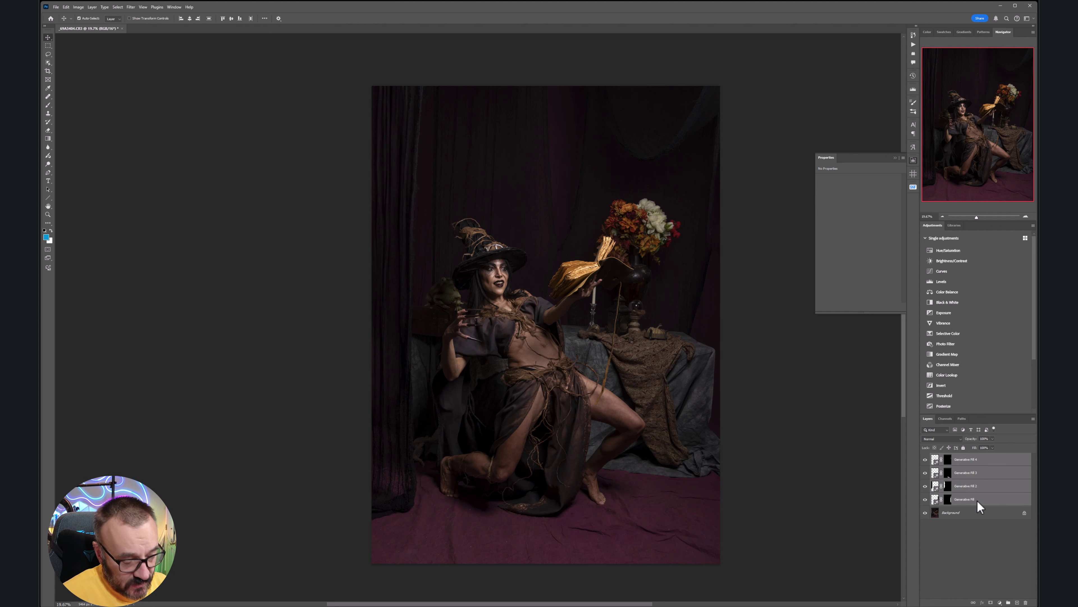
key(ctrl+g)
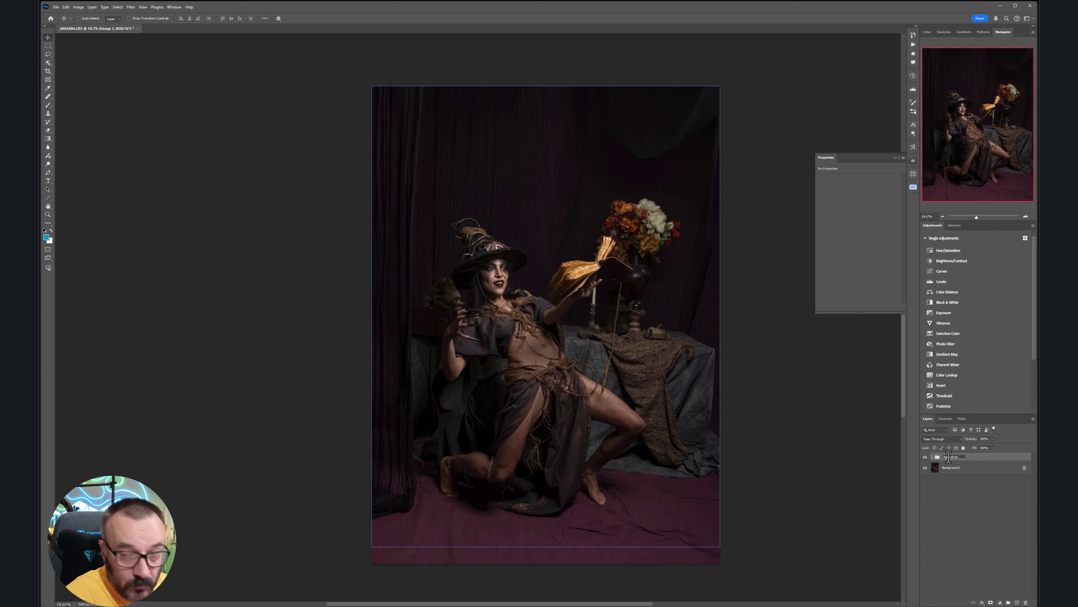
click(990, 466)
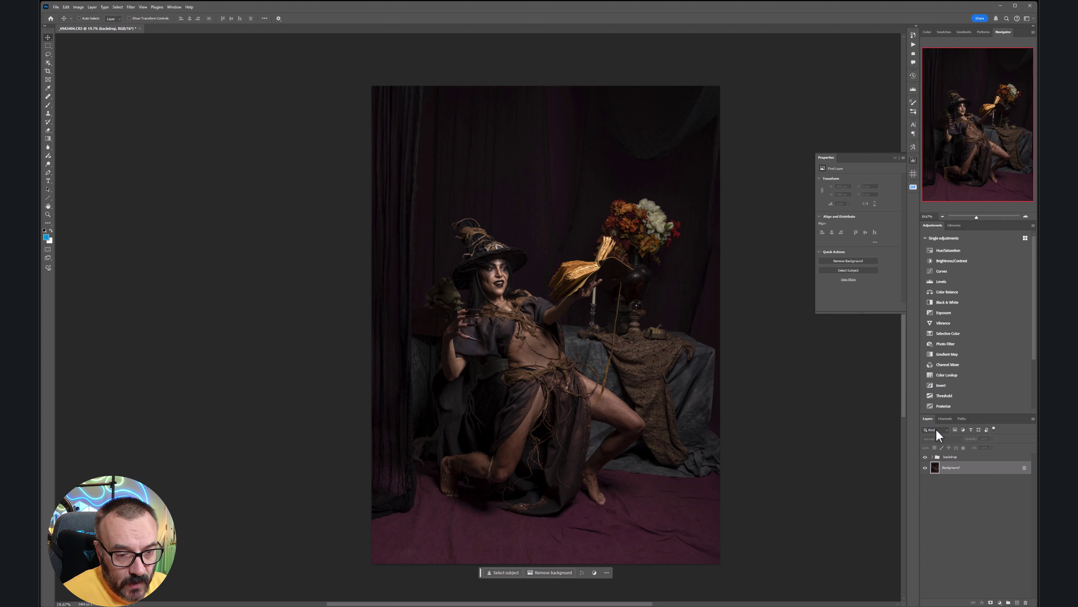
click(1002, 457)
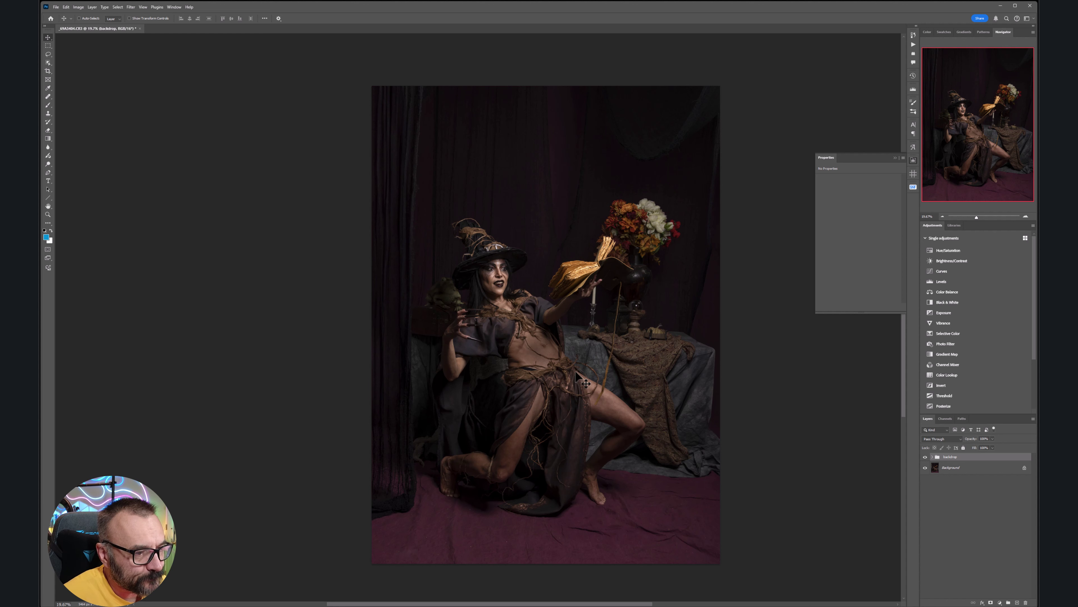
click(1017, 603)
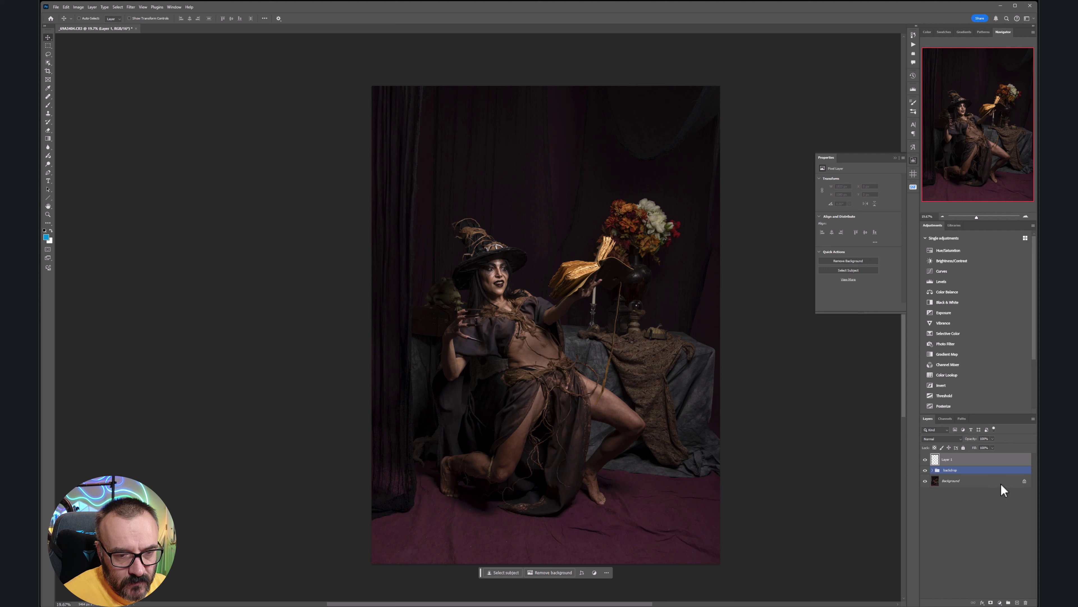
click(1026, 602)
click(559, 207)
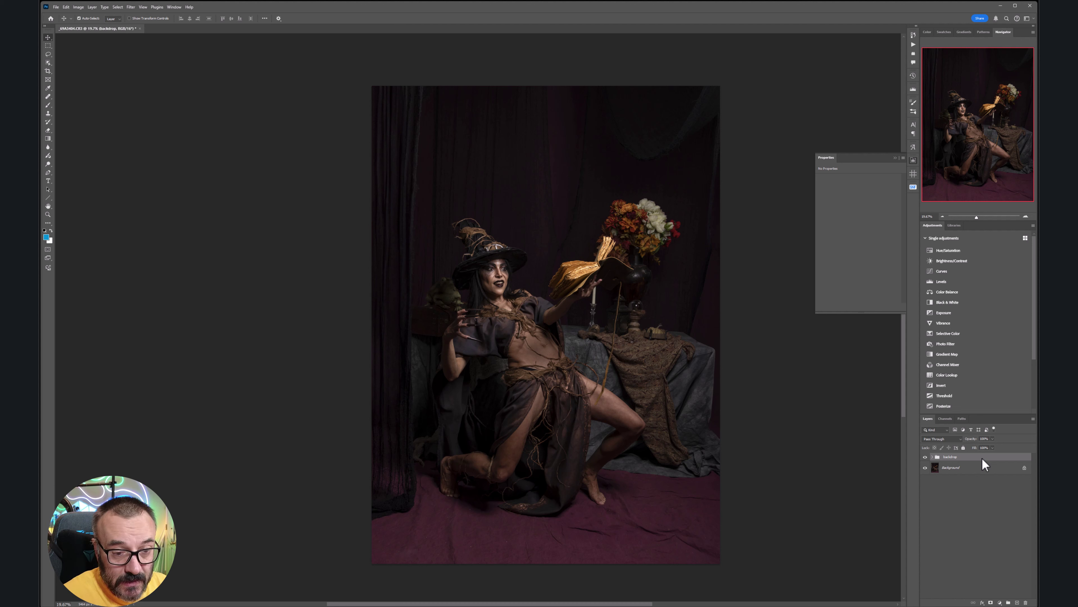
- Stamp all visible layers into a new layer above the backdrop group and name it smooth
key(ctrl+alt+shift+e)
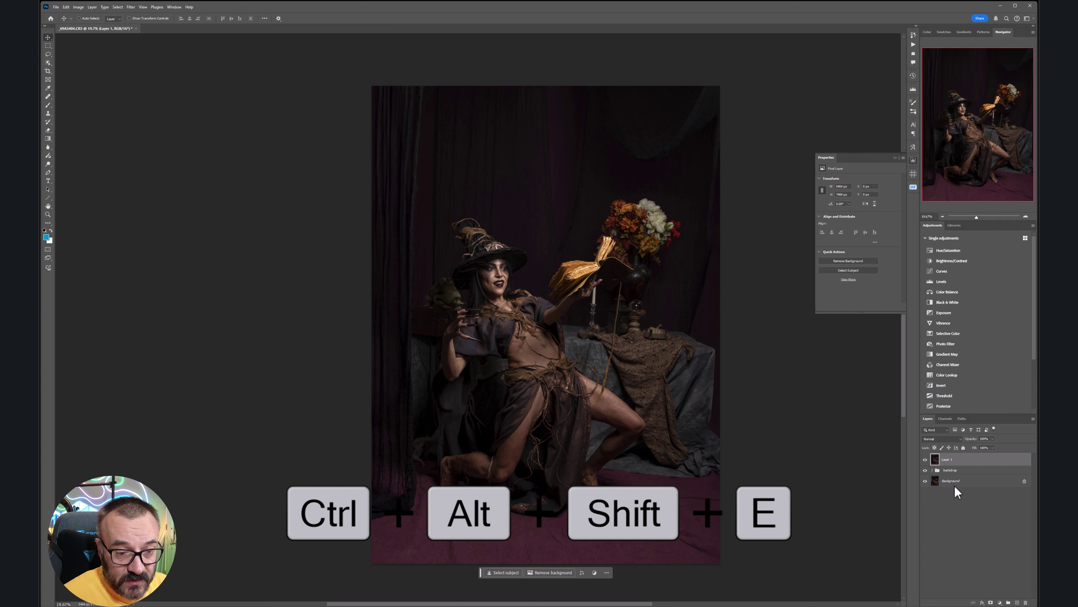
click(944, 461)
text(smooth)
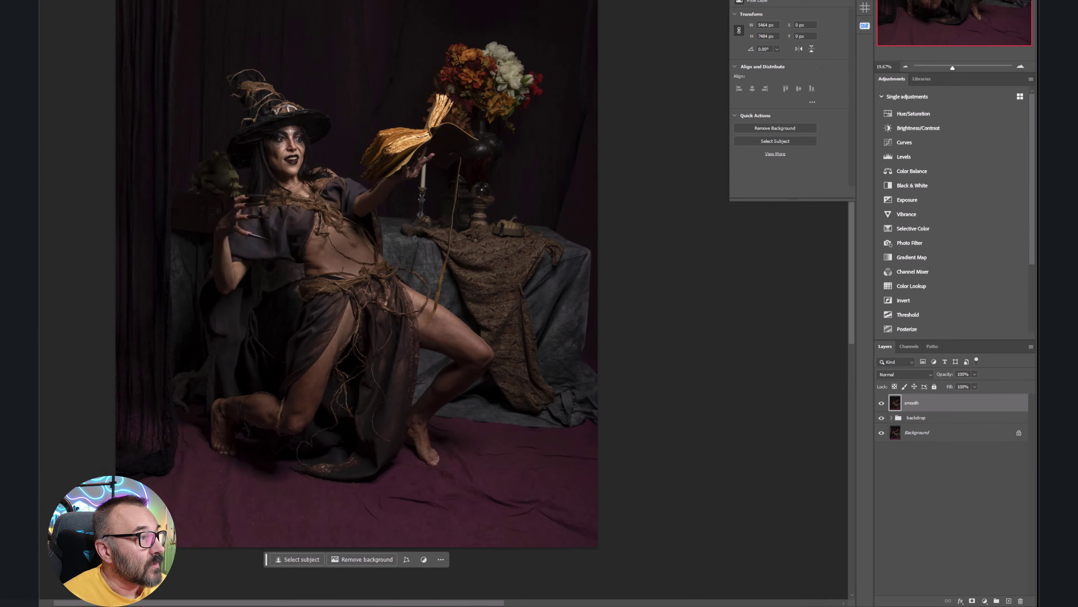
- Apply the Dust & Scratches filter to the smooth layer with a radius of 13 pixels and threshold 0, judging it on the face
click(132, 8)
mouse_move(160, 103)
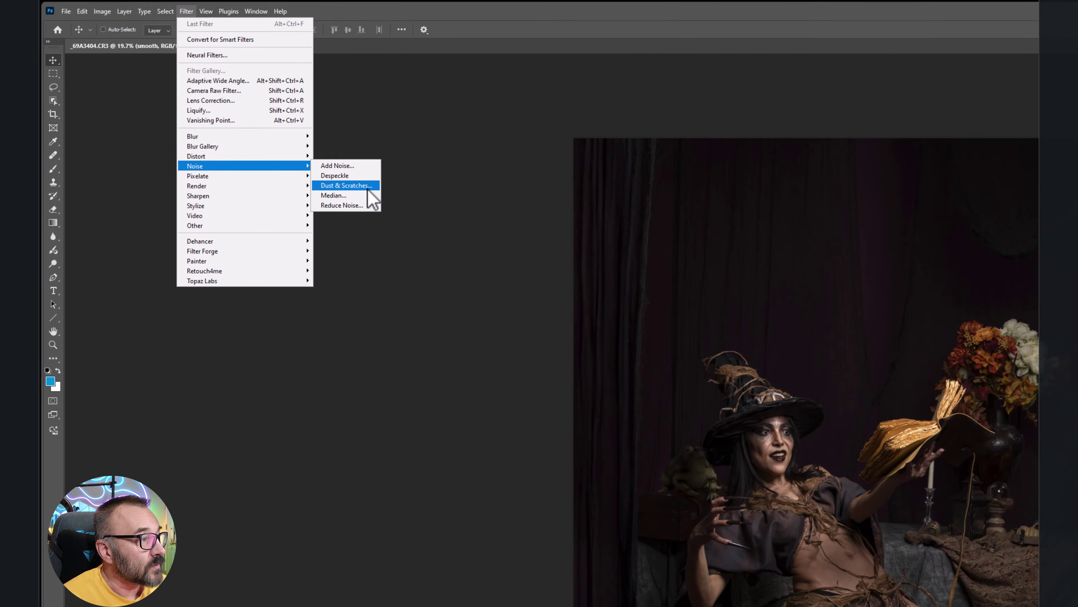
click(368, 189)
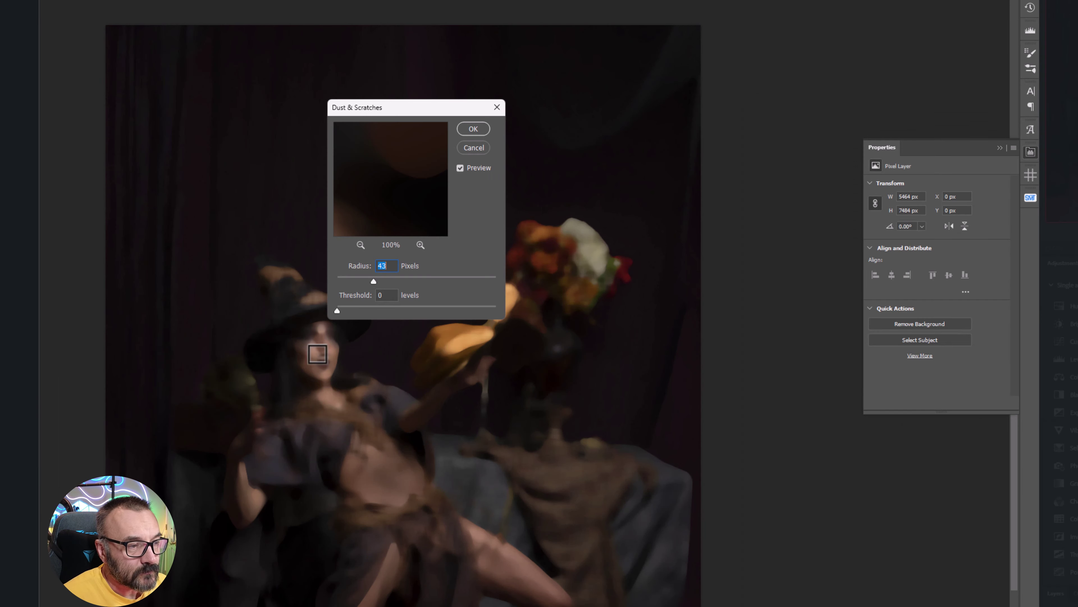
click(311, 341)
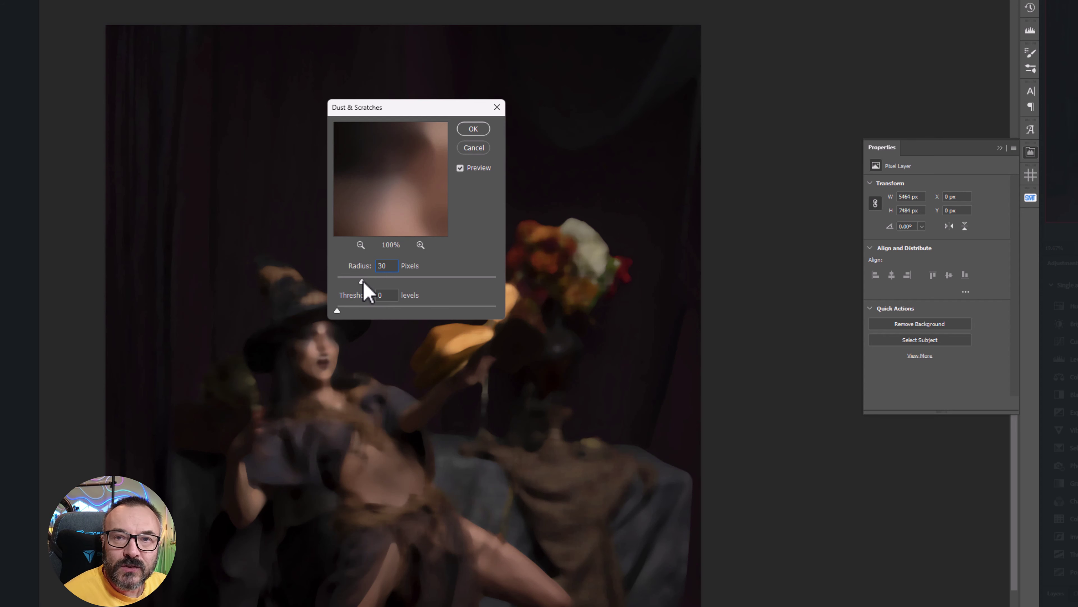
drag(355, 283, 353, 283)
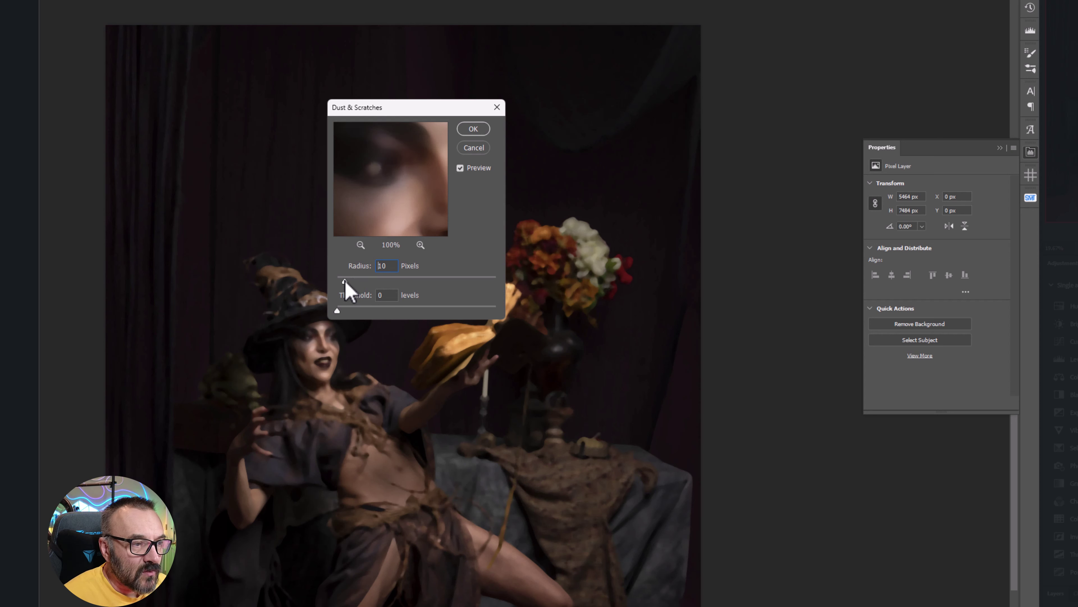
drag(345, 282, 348, 283)
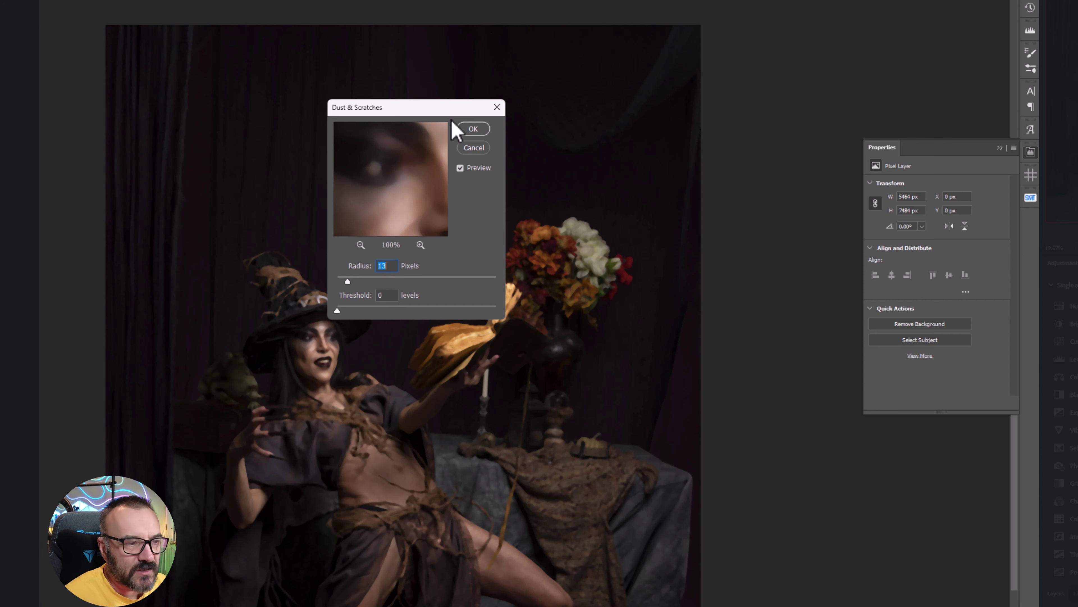
click(473, 130)
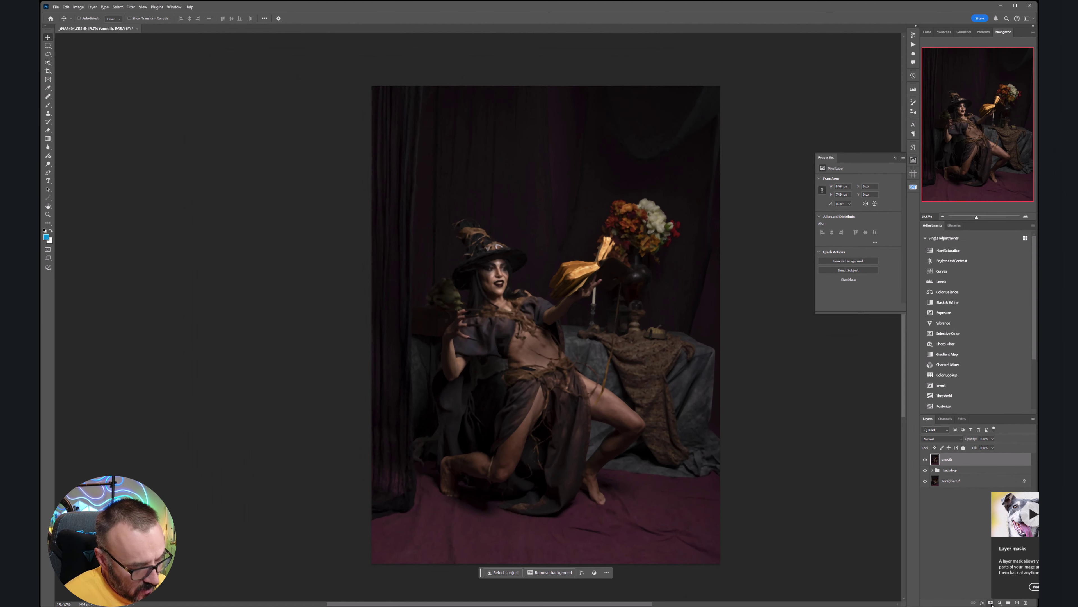
- Hide the smooth layer with a black layer mask and set up a white Soft Round brush at reduced opacity for painting on the face
click(993, 604)
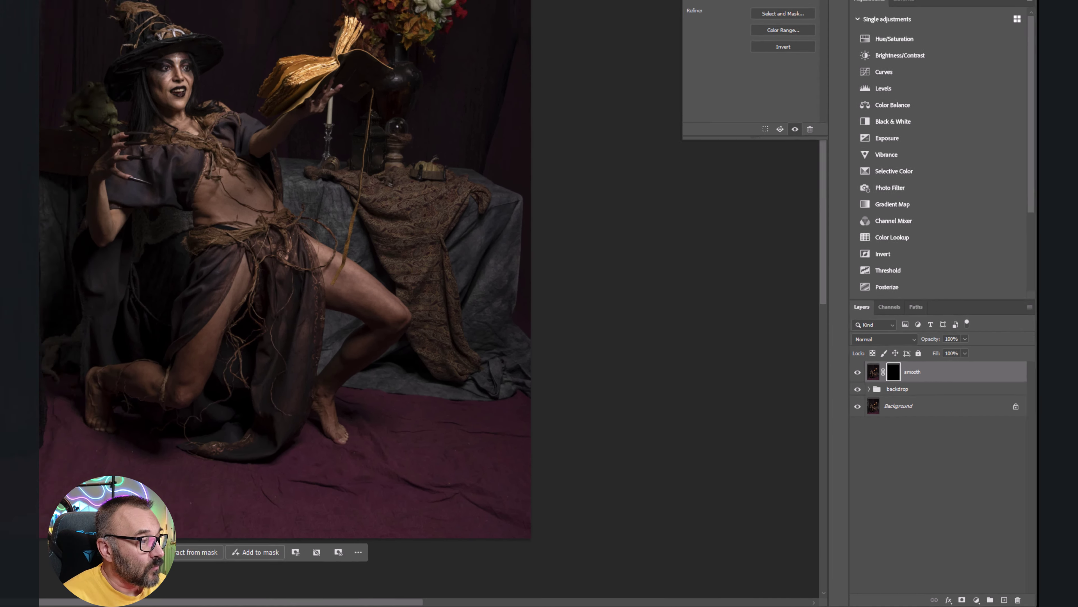
right_click(533, 207)
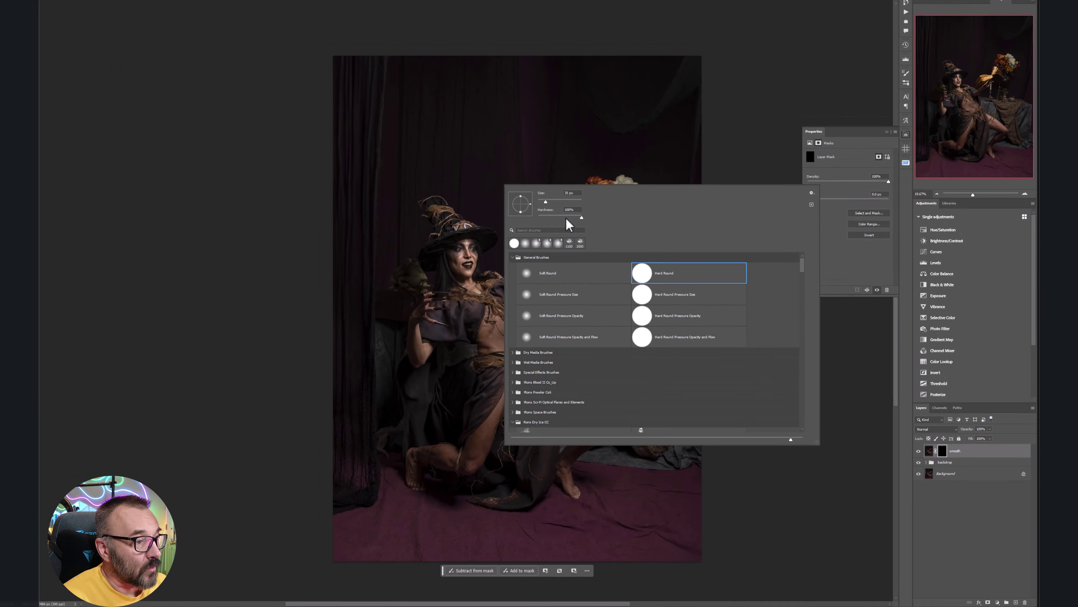
click(584, 293)
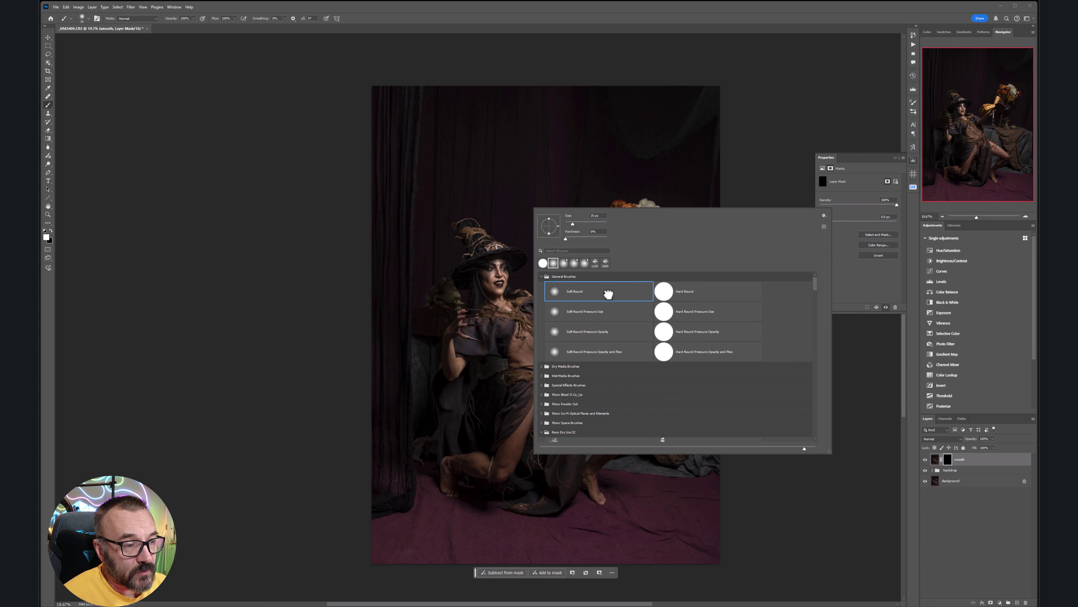
click(273, 114)
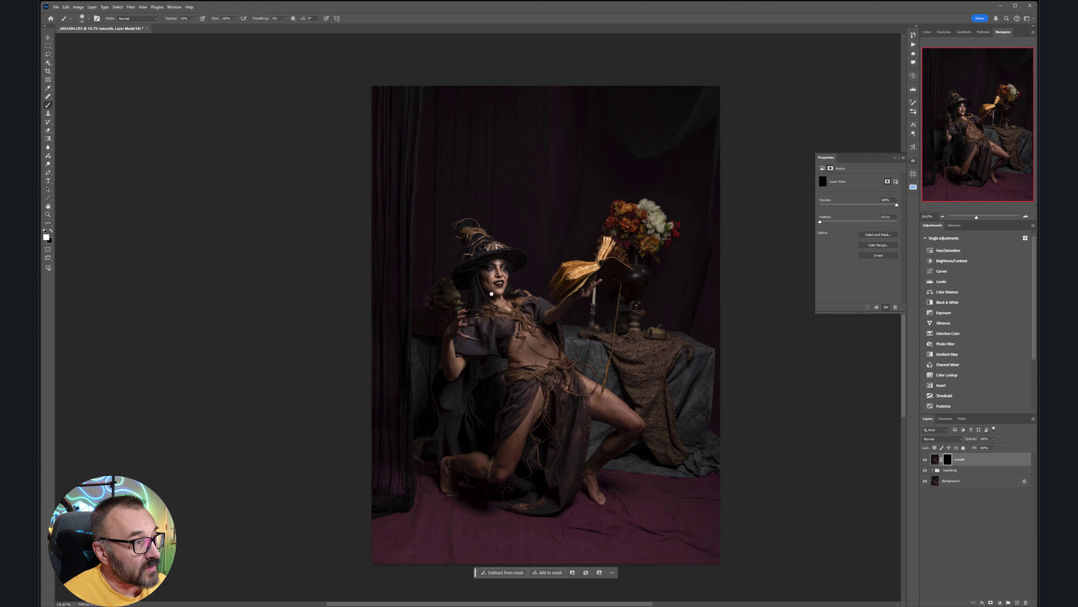
scroll(509, 266, up, 12)
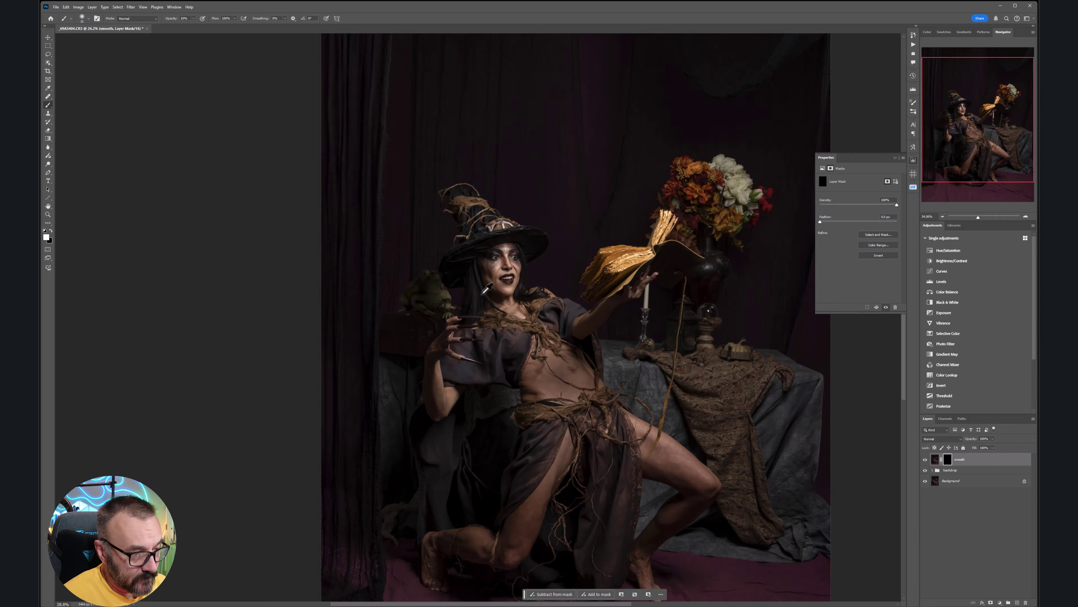
- Paint white with an enlarged brush on the smooth layer's mask over the mouth area, chin and forehead to reveal the smoothed skin
scroll(522, 279, up, 2)
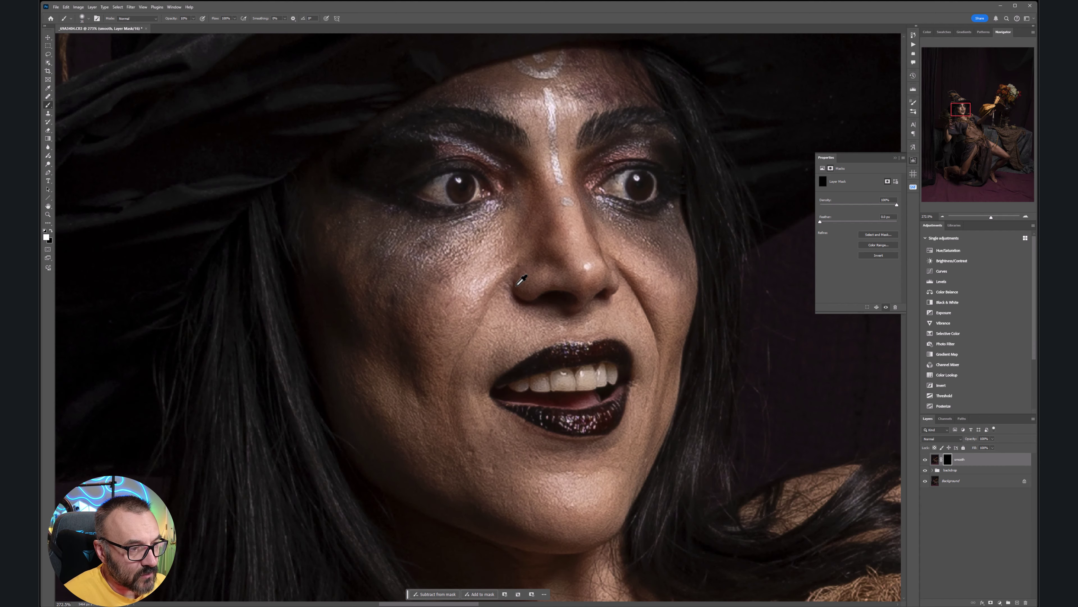
key(])
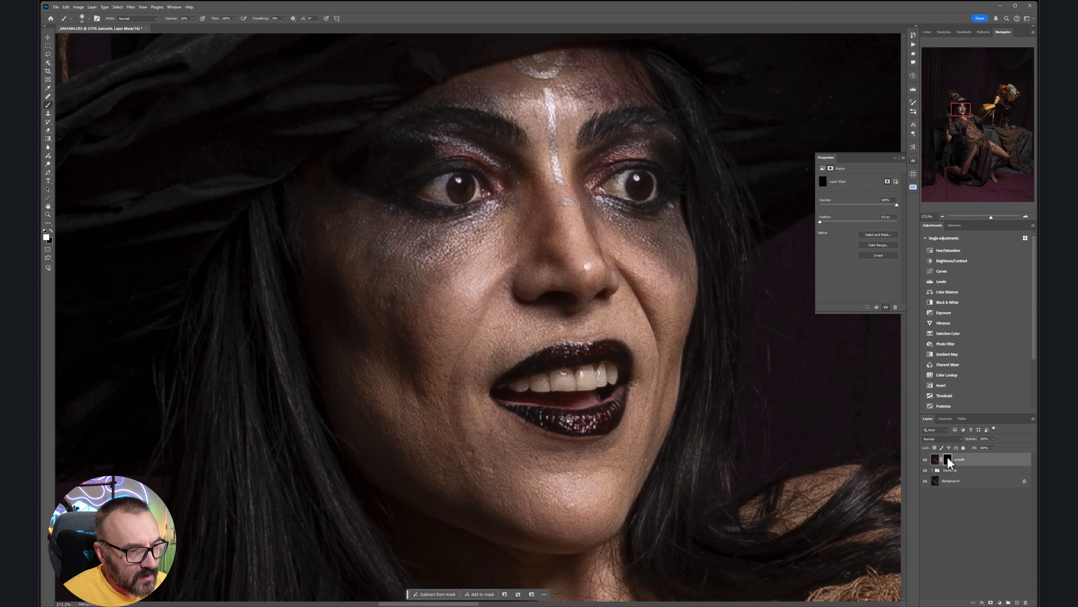
mouse_move(546, 325)
mouse_down()
mouse_move(629, 287)
mouse_move(627, 302)
mouse_move(660, 336)
mouse_move(677, 302)
mouse_move(654, 256)
mouse_move(677, 352)
mouse_move(646, 391)
mouse_up()
mouse_move(522, 521)
mouse_down()
mouse_move(552, 496)
mouse_move(603, 483)
mouse_move(556, 503)
mouse_move(507, 437)
mouse_move(436, 403)
mouse_move(461, 410)
mouse_move(449, 490)
mouse_move(422, 423)
mouse_move(448, 377)
mouse_move(437, 401)
mouse_move(359, 387)
mouse_move(407, 370)
mouse_move(369, 394)
mouse_move(418, 362)
mouse_move(399, 405)
mouse_move(476, 473)
mouse_move(394, 468)
mouse_move(445, 508)
mouse_move(467, 313)
mouse_move(552, 275)
mouse_move(492, 335)
mouse_move(571, 318)
mouse_move(567, 275)
mouse_move(557, 282)
mouse_move(541, 220)
mouse_move(551, 182)
mouse_move(522, 95)
mouse_move(572, 124)
mouse_move(577, 90)
mouse_move(576, 137)
mouse_up()
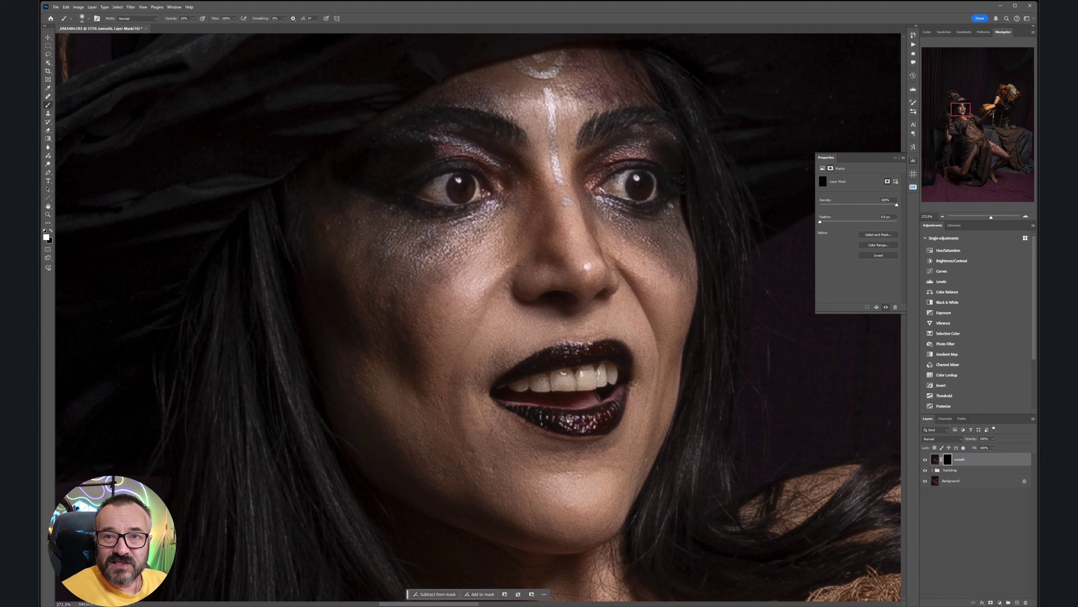
click(465, 258)
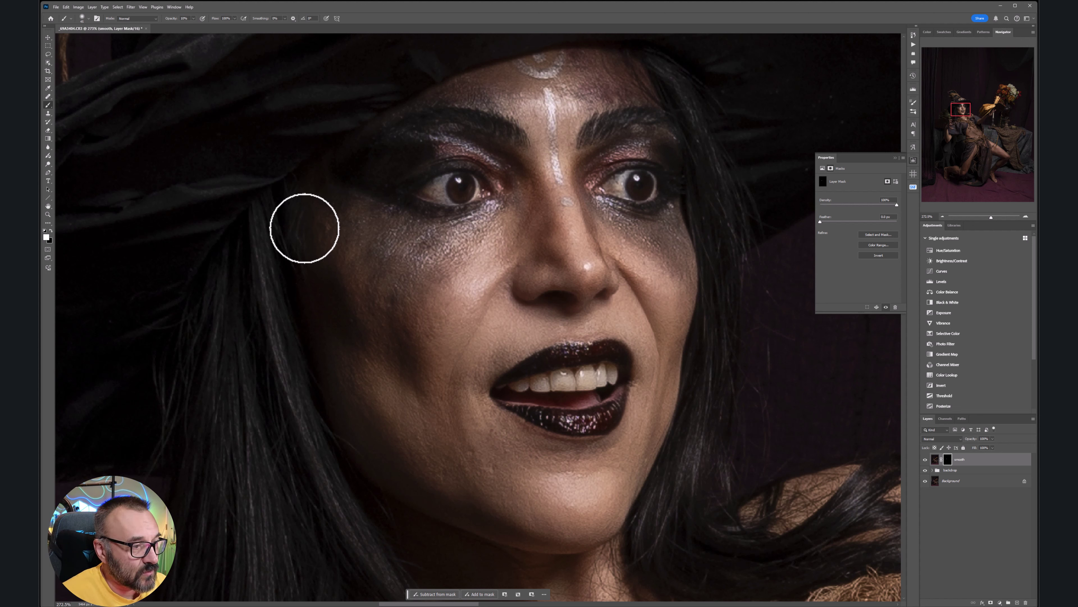
- Paint the smoothing in on the mask over the cheeks, under-eye area, forehead, nose, jaw, neck and upper chest
mouse_move(384, 269)
mouse_down()
mouse_move(422, 307)
mouse_move(380, 376)
mouse_move(426, 392)
mouse_move(405, 403)
mouse_move(476, 413)
mouse_move(452, 372)
mouse_move(552, 326)
mouse_move(540, 308)
mouse_move(573, 320)
mouse_move(615, 314)
mouse_move(581, 283)
mouse_move(595, 264)
mouse_move(567, 264)
mouse_move(555, 195)
mouse_move(542, 189)
mouse_move(577, 247)
mouse_move(623, 263)
mouse_move(592, 244)
mouse_move(644, 251)
mouse_move(681, 270)
mouse_move(691, 282)
mouse_move(681, 380)
mouse_move(624, 430)
mouse_up()
mouse_move(444, 278)
mouse_down()
mouse_move(503, 235)
mouse_move(482, 257)
mouse_move(471, 219)
mouse_up()
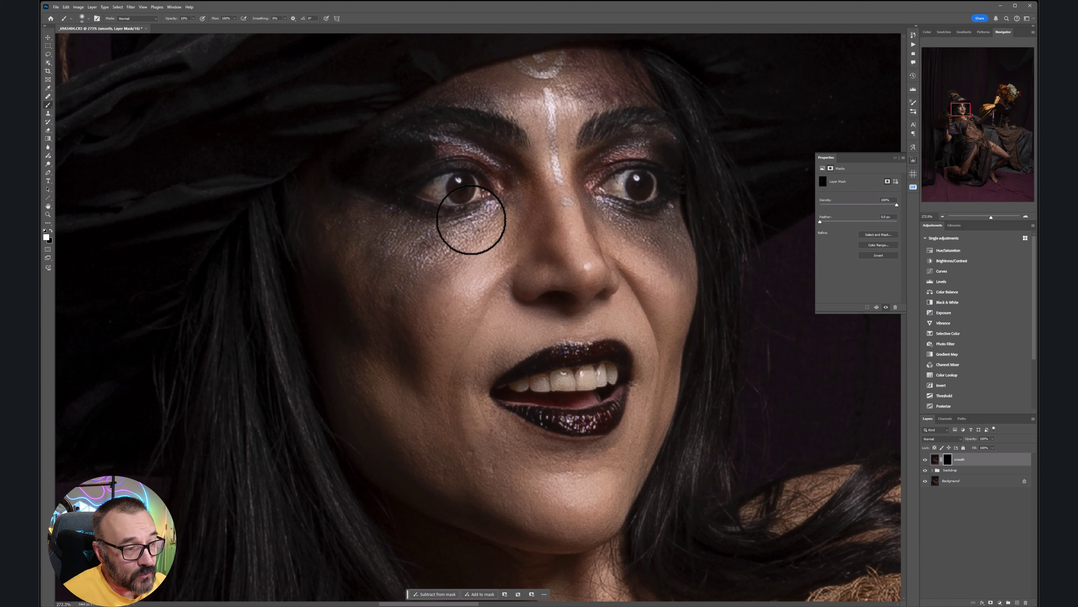
drag(519, 49, 510, 82)
mouse_move(567, 220)
mouse_down()
mouse_move(483, 276)
mouse_move(542, 316)
mouse_move(607, 272)
mouse_move(531, 303)
mouse_move(583, 326)
mouse_move(649, 320)
mouse_move(679, 374)
mouse_move(603, 465)
mouse_move(480, 348)
mouse_move(515, 348)
mouse_move(496, 464)
mouse_move(449, 407)
mouse_move(475, 408)
mouse_move(520, 452)
mouse_up()
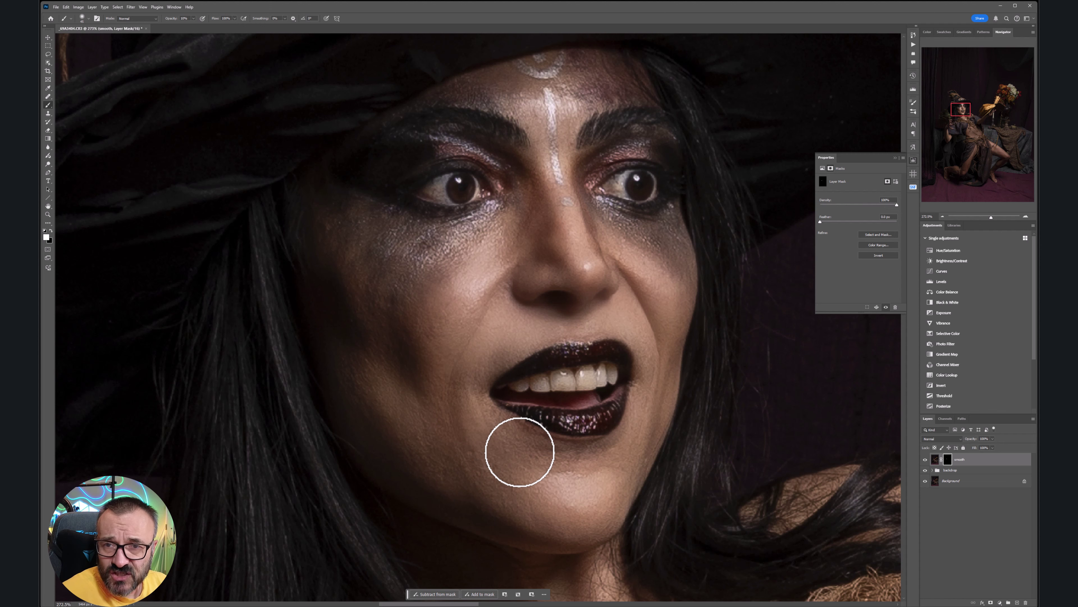
drag(549, 487, 483, 104)
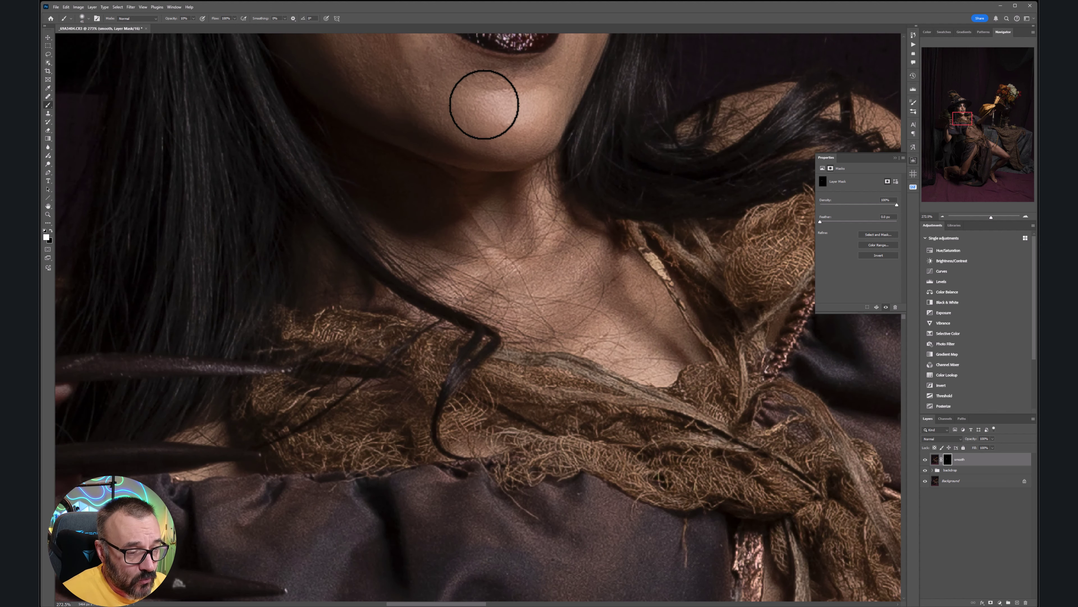
mouse_move(559, 260)
mouse_down()
mouse_move(586, 322)
mouse_move(662, 288)
mouse_move(637, 365)
mouse_move(666, 364)
mouse_move(650, 368)
mouse_move(662, 323)
mouse_up()
- With a larger brush, paint the smoothing in on the mask along the outstretched arm, wrist and hand under the book
drag(790, 348, 210, 234)
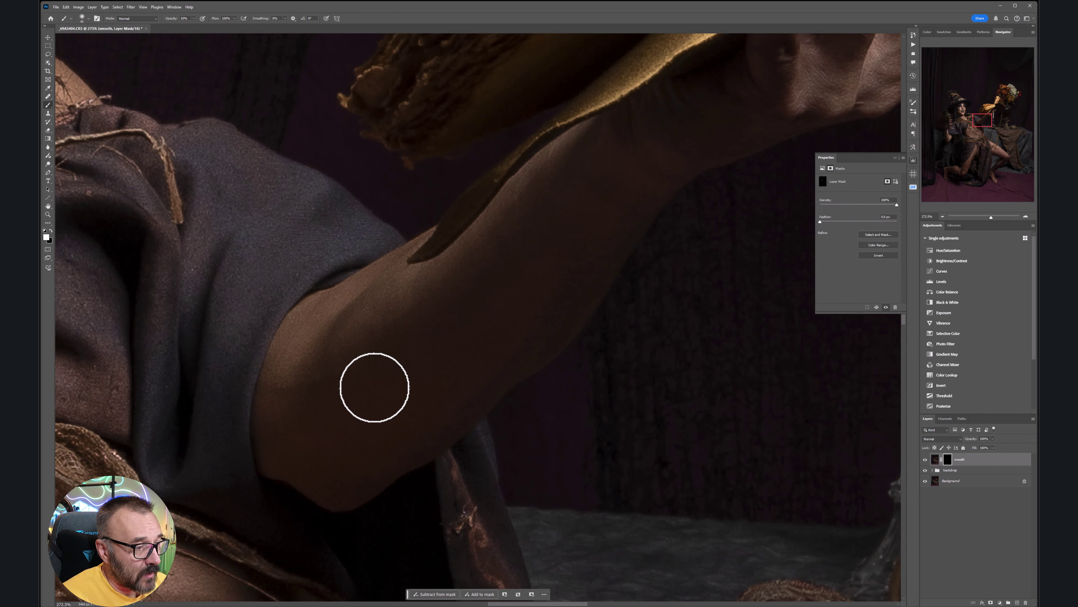
key(bracketright)
key(bracketright)
key(bracketright)
key(bracketright)
mouse_move(320, 347)
mouse_down()
mouse_move(267, 376)
mouse_move(405, 419)
mouse_move(508, 376)
mouse_move(356, 436)
mouse_move(540, 178)
mouse_move(599, 139)
mouse_move(508, 220)
mouse_move(640, 244)
mouse_move(621, 166)
mouse_up()
drag(832, 68, 532, 253)
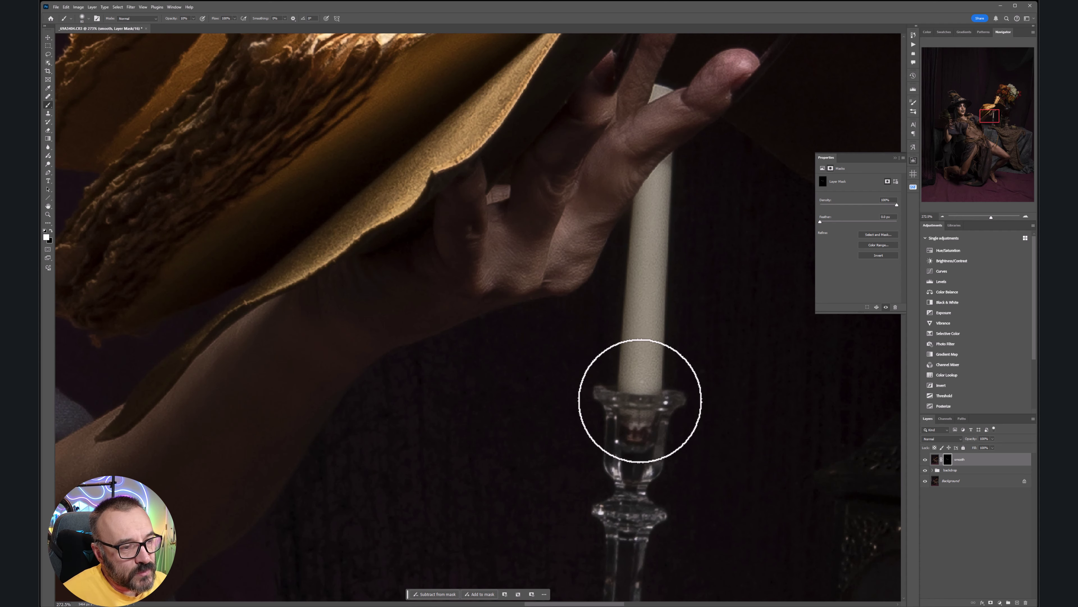
drag(244, 489, 739, 183)
- Paint the smoothing in on the mask over the raised clawed hand, its forearm, elbow and upper arm
drag(421, 383, 879, 223)
drag(349, 353, 818, 354)
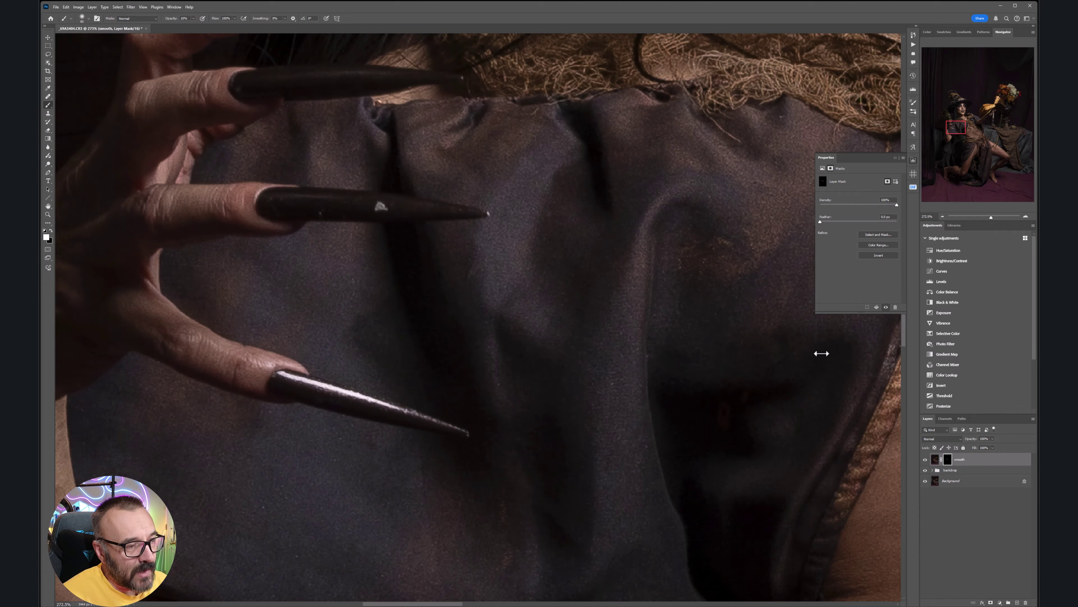
drag(419, 263, 919, 271)
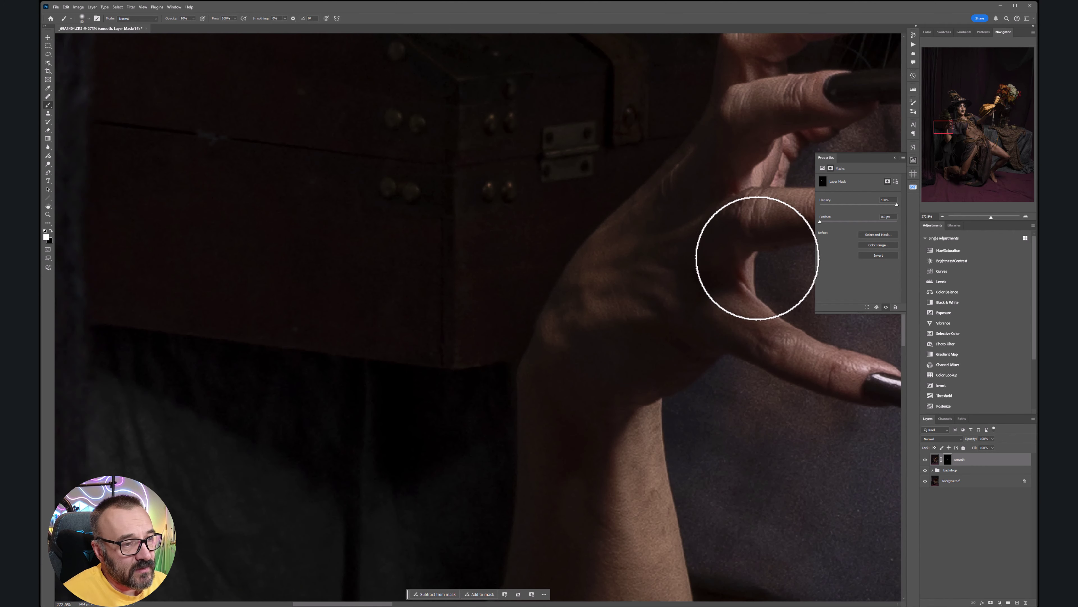
drag(758, 258, 462, 351)
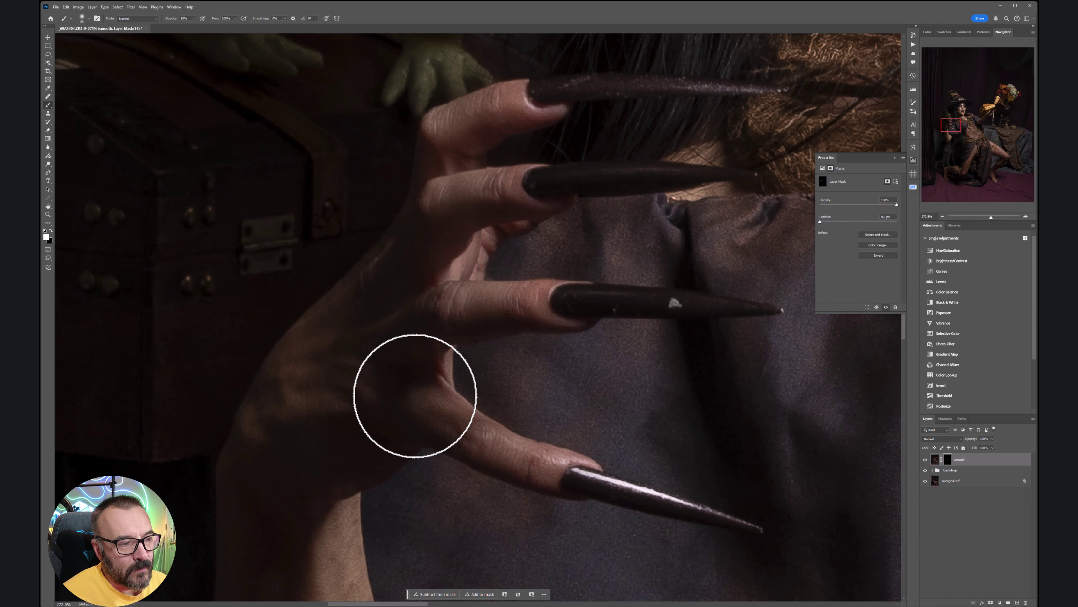
drag(355, 503, 521, 88)
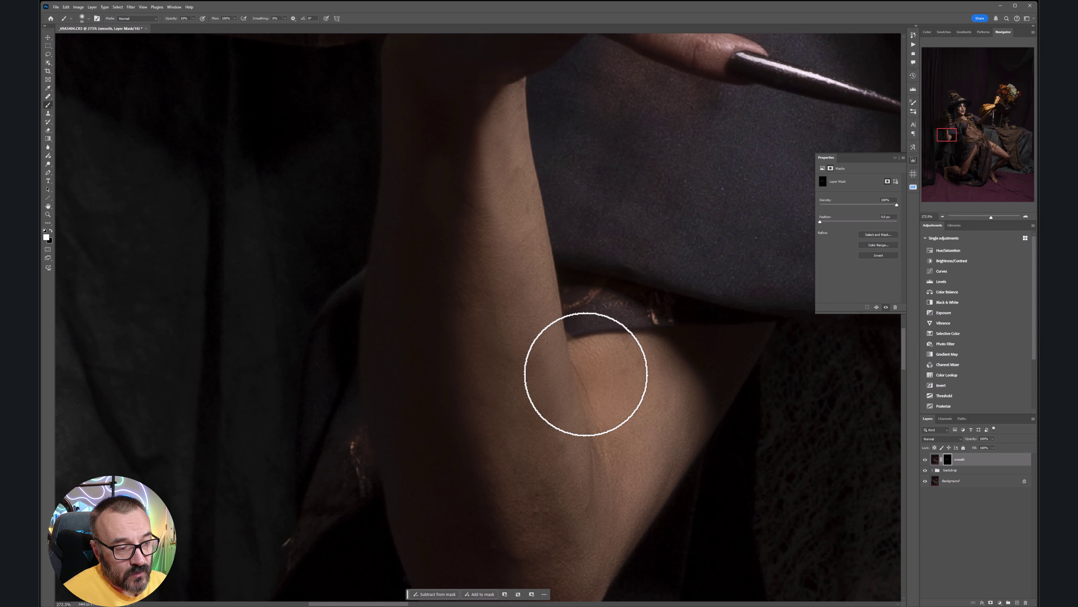
scroll(626, 274, down, 5)
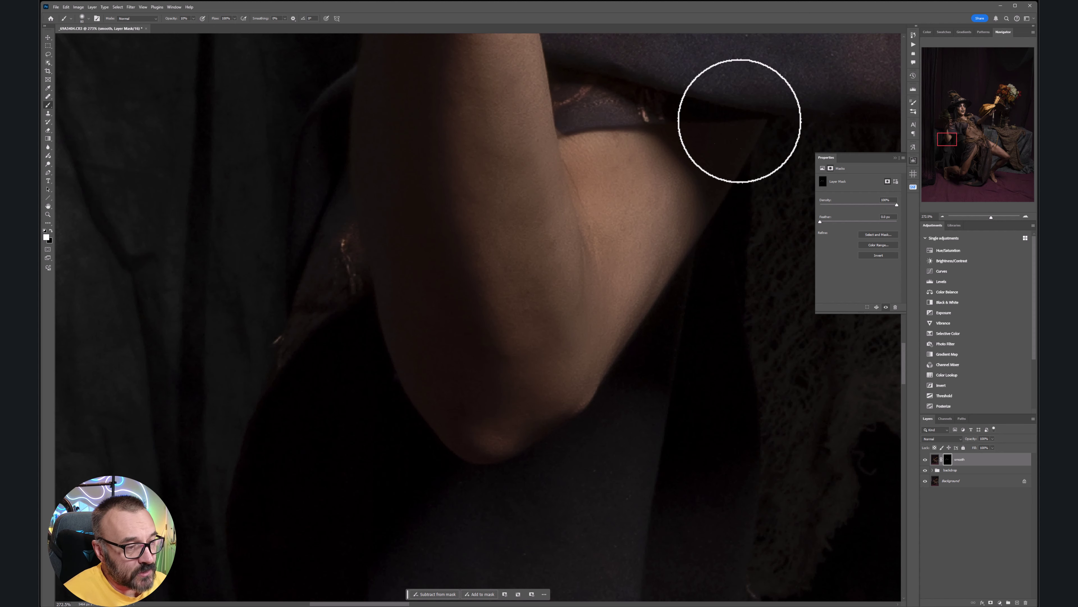
- Enlarge the brush and paint the smoothing in on the mask over the kneeling leg's thigh, knee, calf and foot
scroll(617, 310, down, 4)
drag(600, 348, 281, 86)
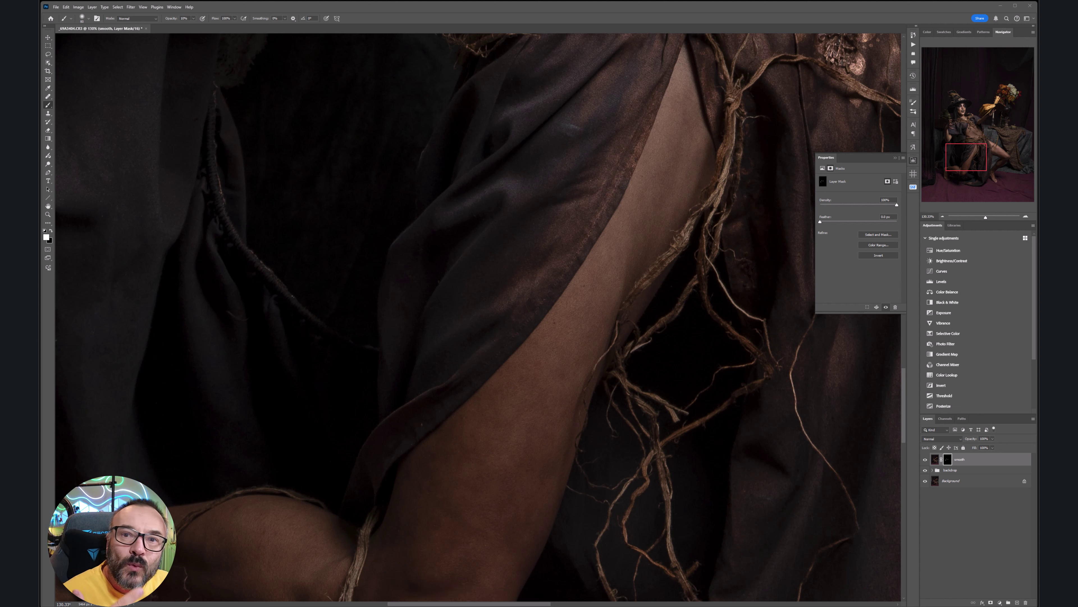
click(603, 205)
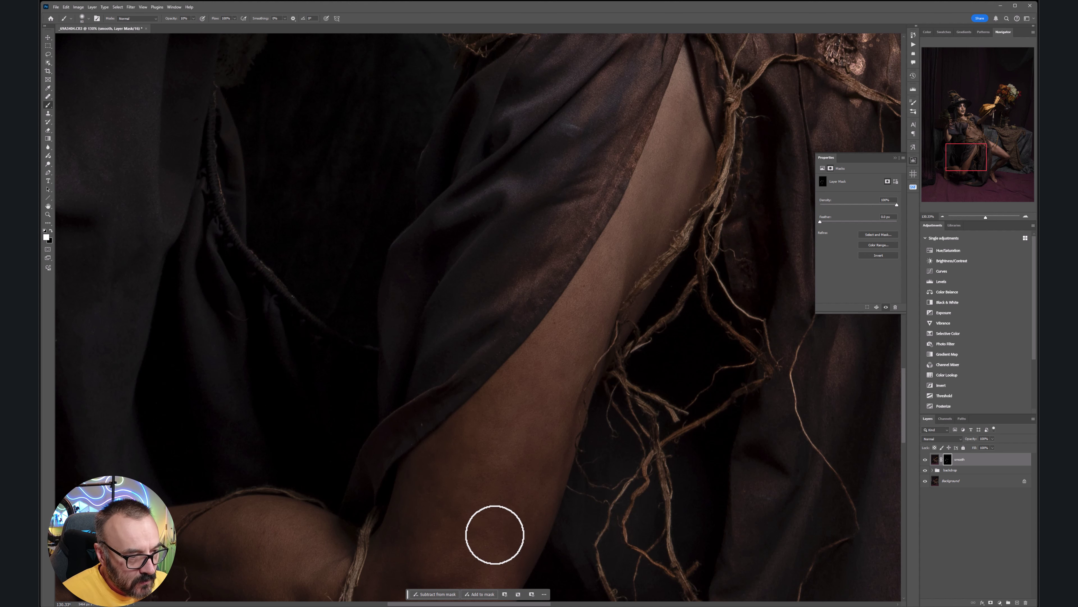
scroll(343, 478, down, 5)
key(bracketright)
key(bracketright)
key(bracketright)
key(bracketright)
key(bracketright)
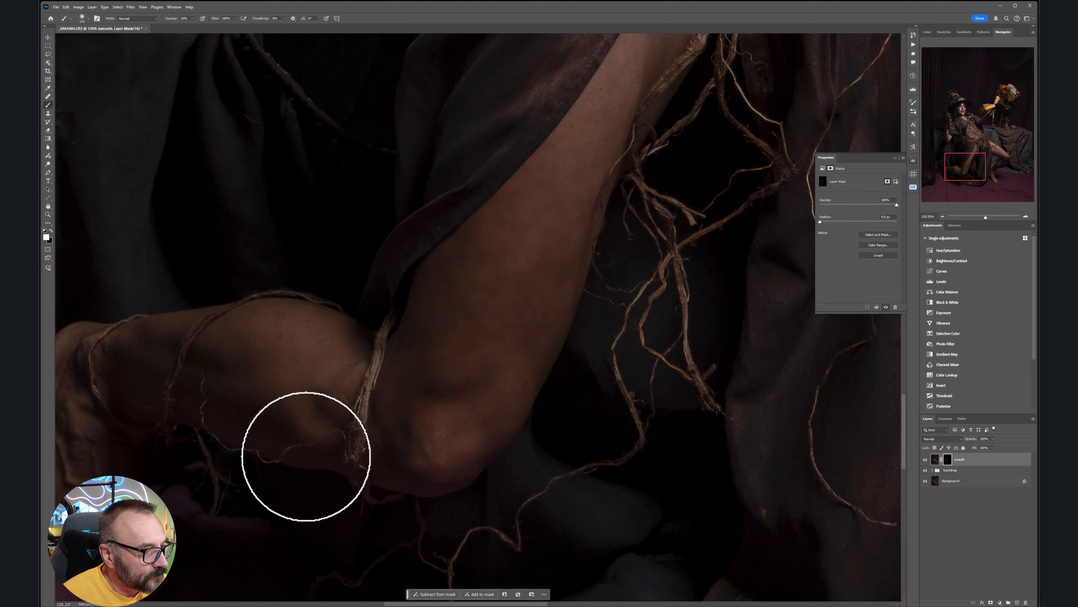
drag(306, 458, 606, 420)
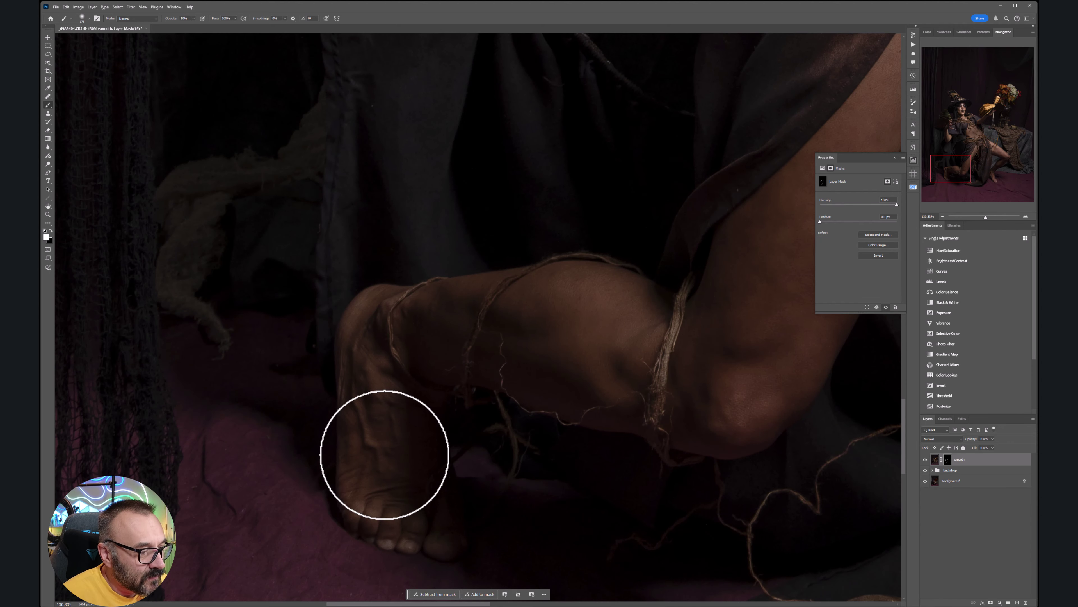
- Paint the smoothing in on the mask over the other leg's shin, ankle, foot, knee and thigh
drag(745, 450, 260, 475)
drag(539, 349, 250, 413)
drag(576, 352, 542, 251)
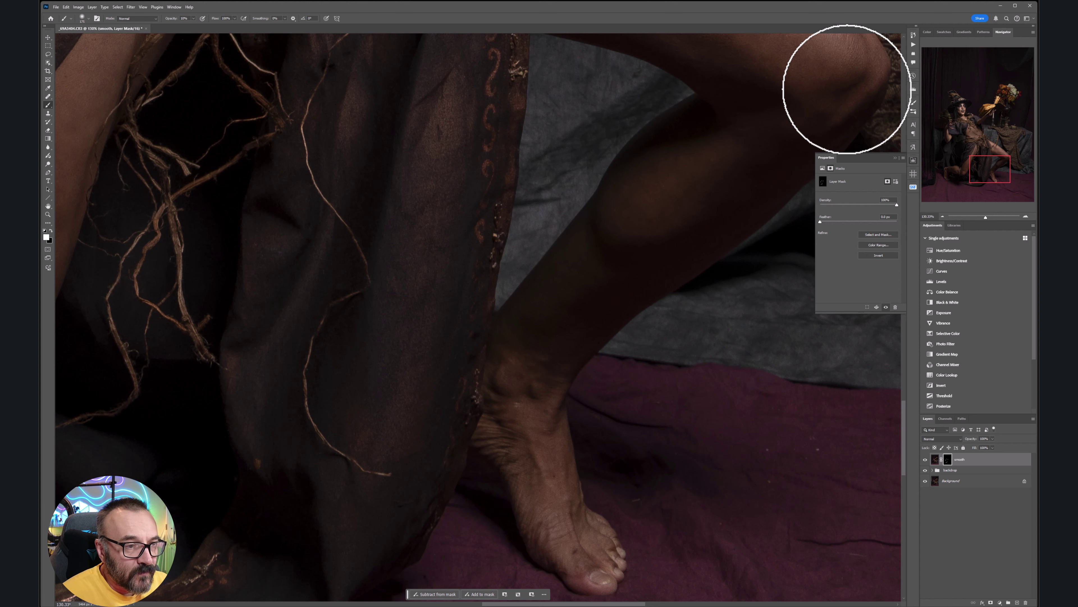
drag(848, 90, 822, 126)
drag(536, 364, 527, 424)
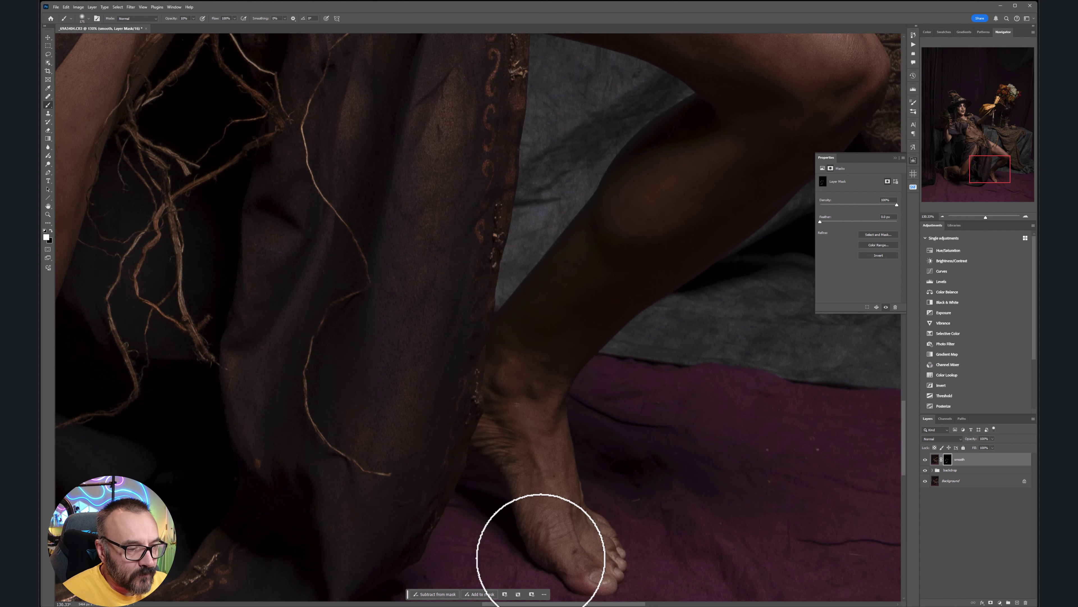
drag(654, 226, 513, 502)
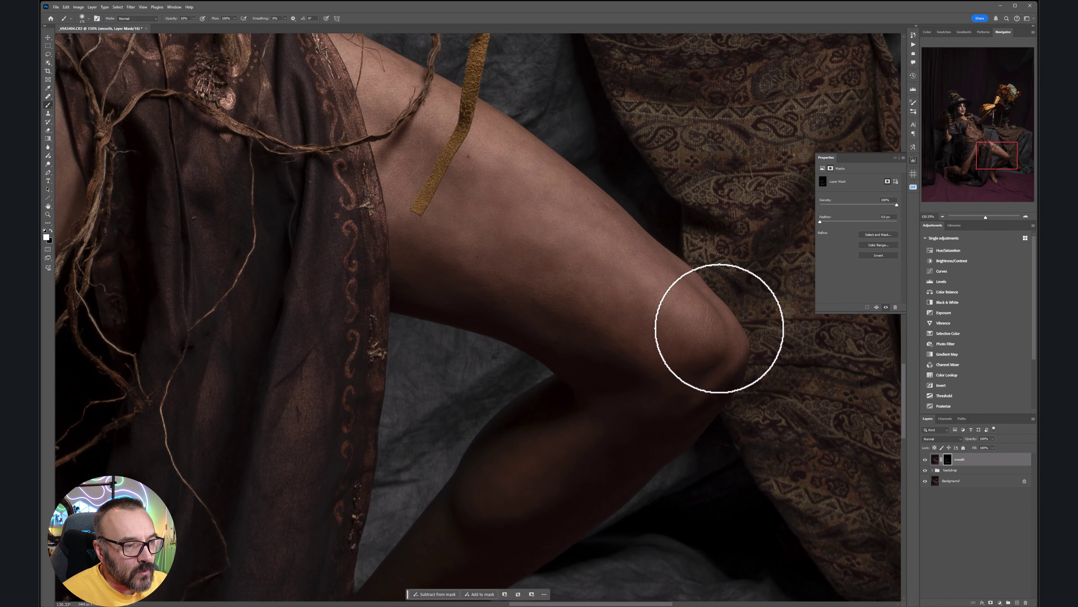
- Paint the smoothing in on the mask over the upper thigh and bare midriff, checking the result across the whole figure
mouse_move(641, 381)
mouse_down()
mouse_move(691, 465)
mouse_move(820, 605)
mouse_up()
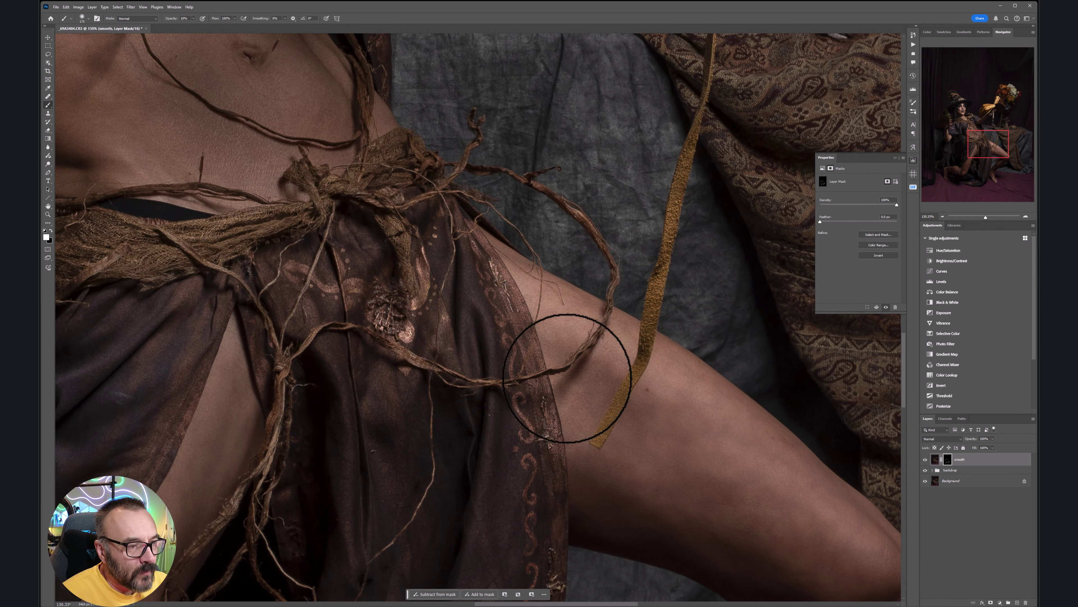
scroll(634, 442, down, 5)
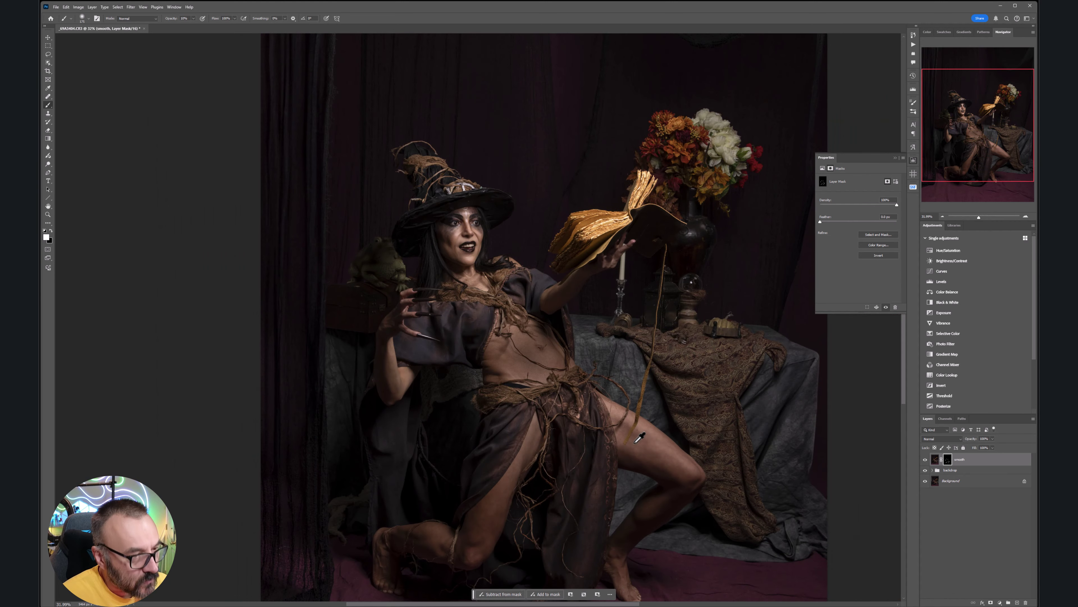
scroll(497, 351, up, 5)
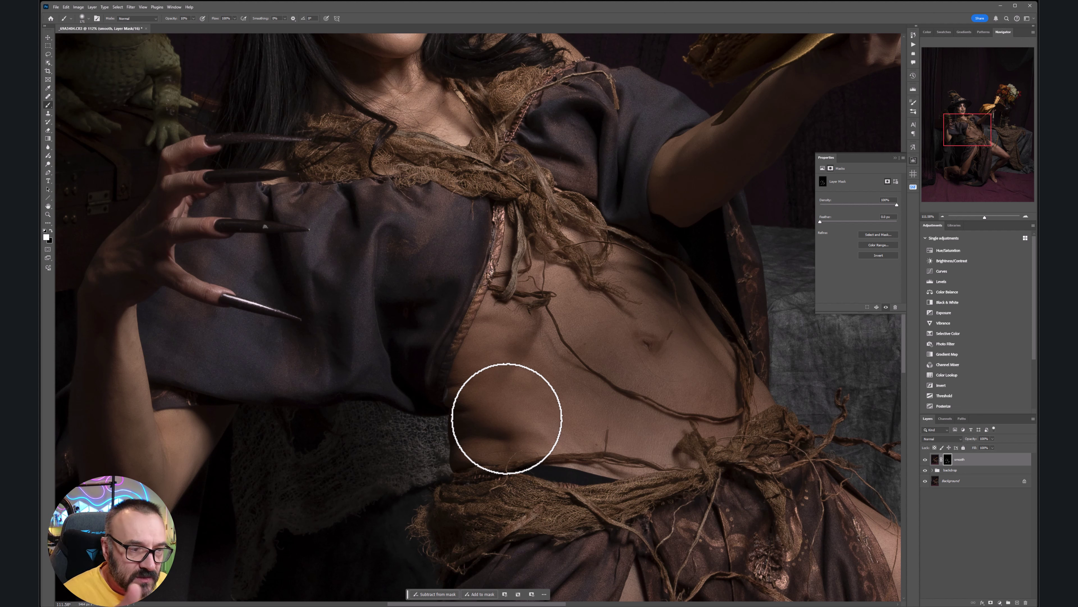
scroll(530, 374, down, 6)
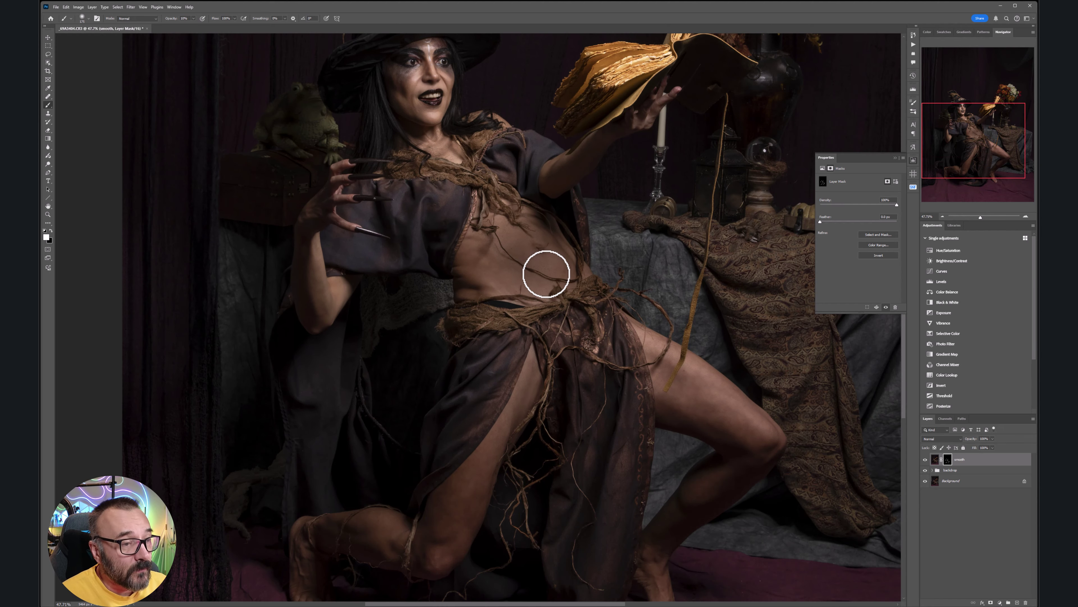
drag(547, 274, 562, 311)
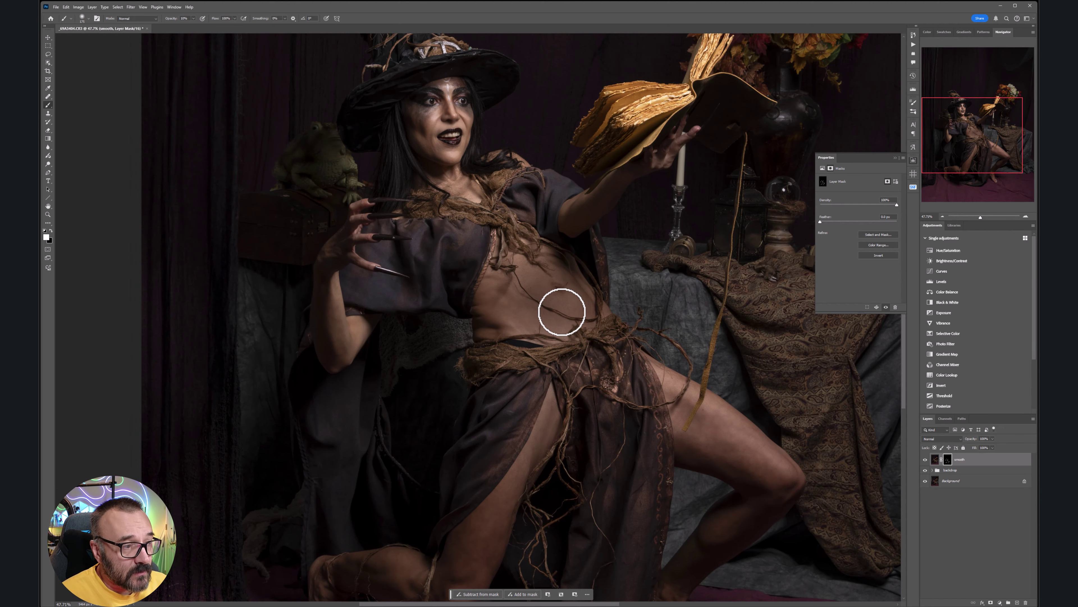
scroll(505, 295, down, 3)
scroll(506, 296, up, 3)
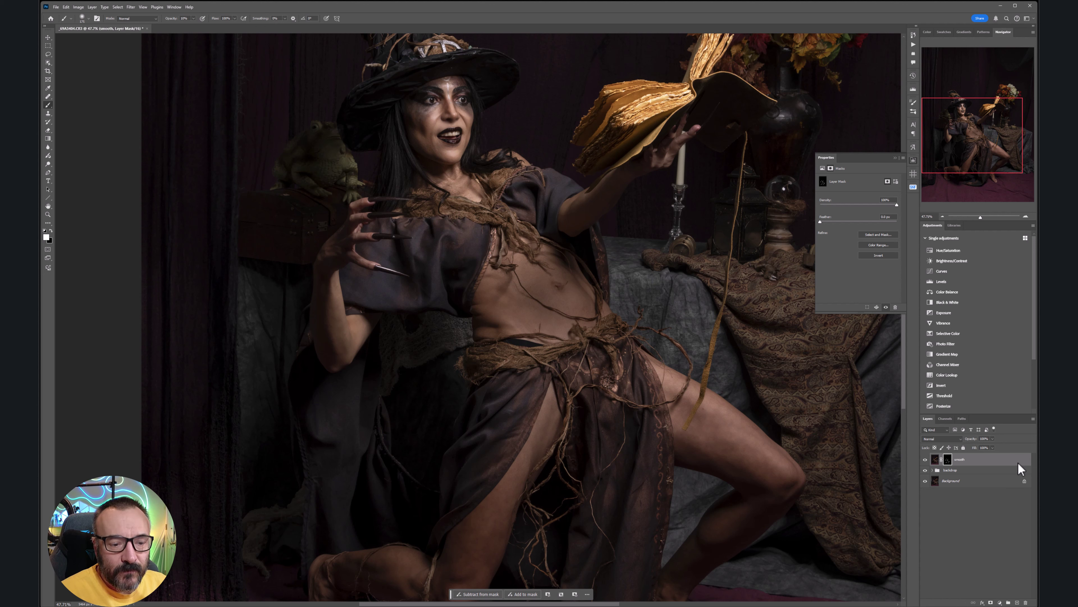
- Stamp the visible layers into a new hair layer and apply Oil Paint: stylization 10, cleanliness 10, scale 0.1, bristle detail 1.0, lighting angle 52°, shine 1.3
key(ctrl+2)
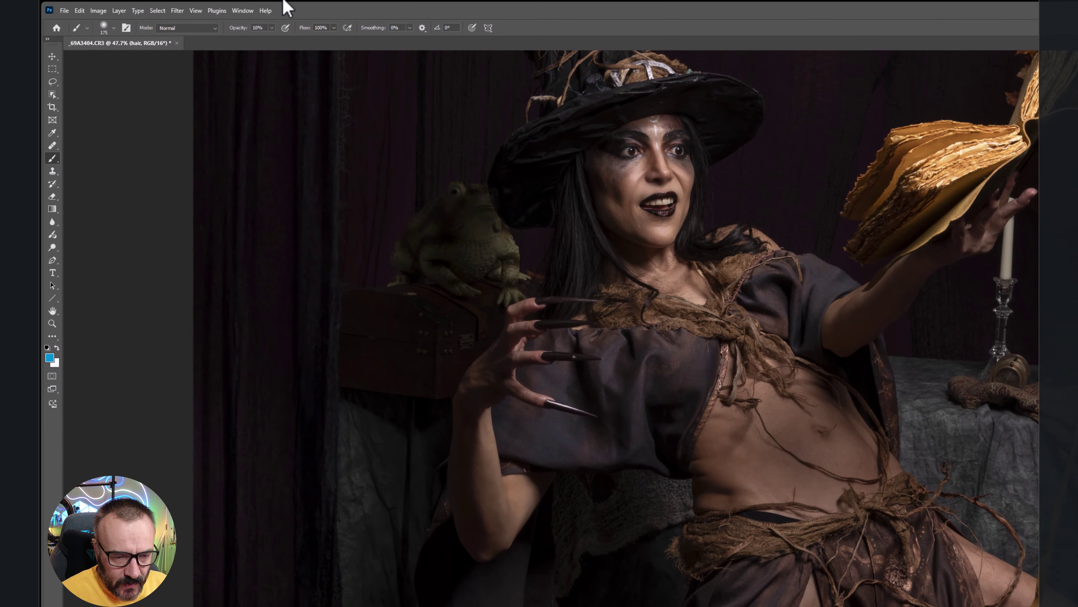
click(132, 8)
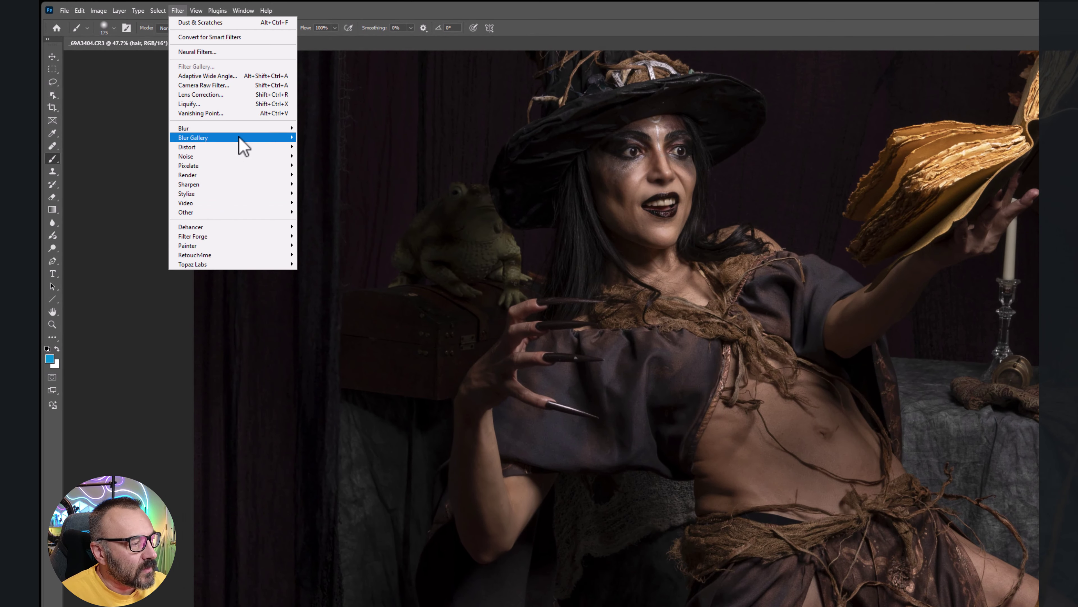
mouse_move(238, 193)
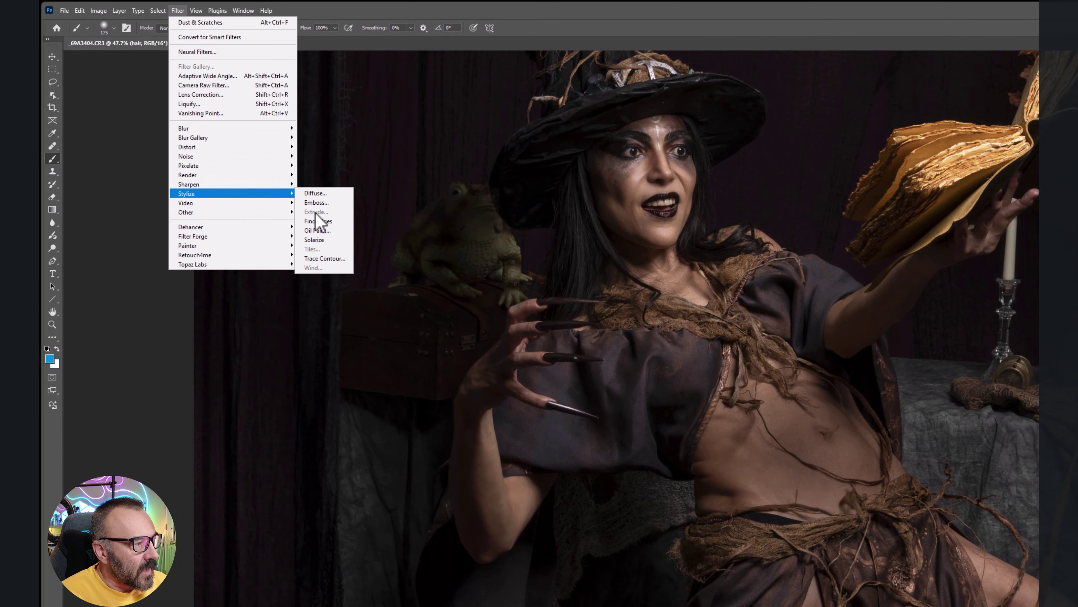
click(318, 231)
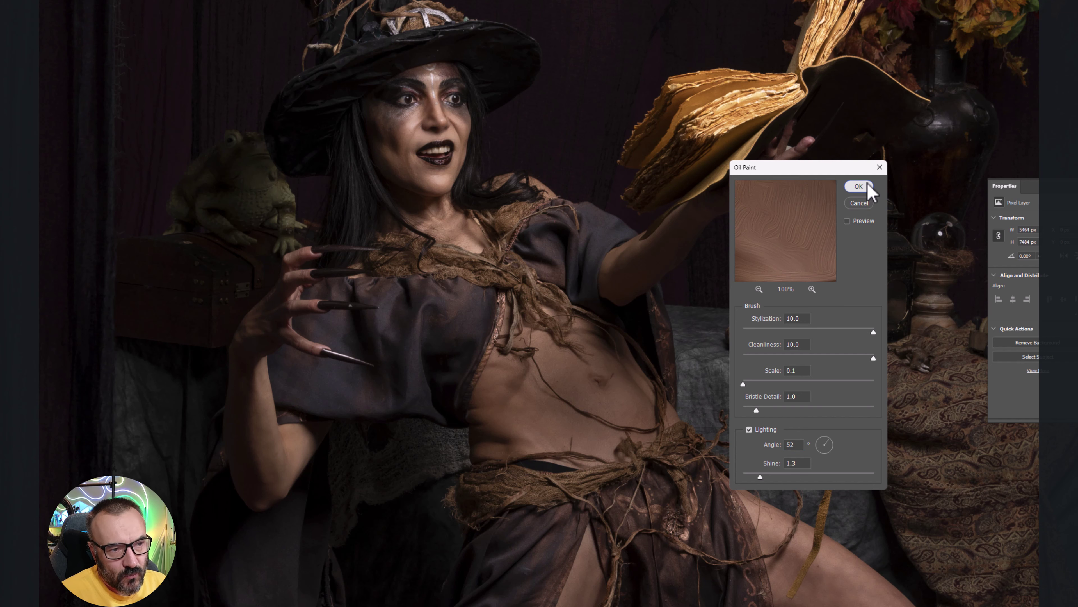
click(858, 186)
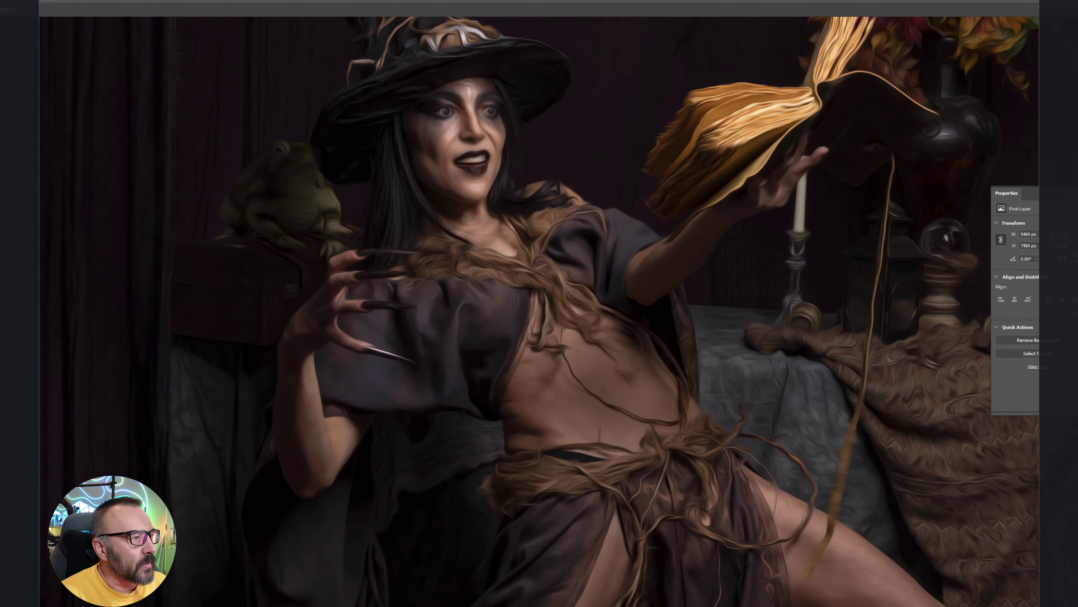
- Sharpen the hair layer with Unsharp Mask at an amount of 123%, radius 1.0 pixels and threshold 0
click(50, 1)
mouse_move(79, 155)
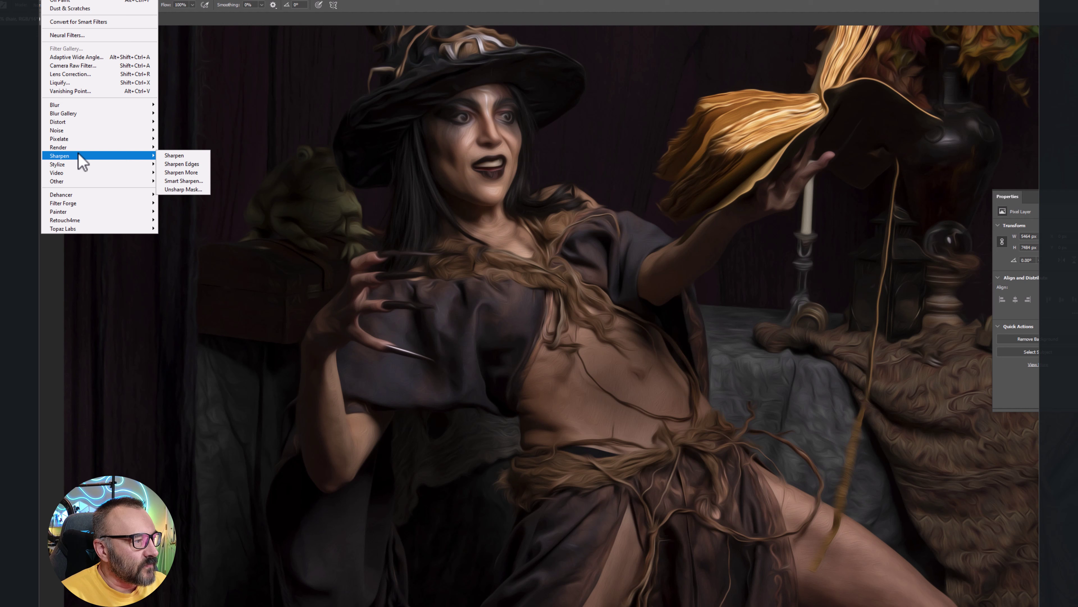
click(171, 188)
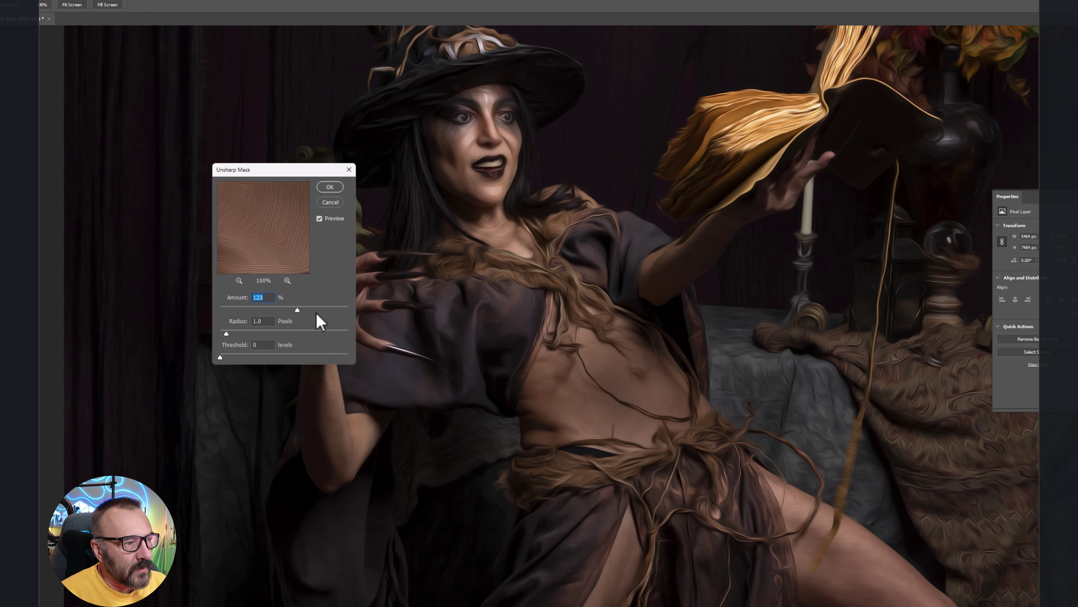
click(330, 187)
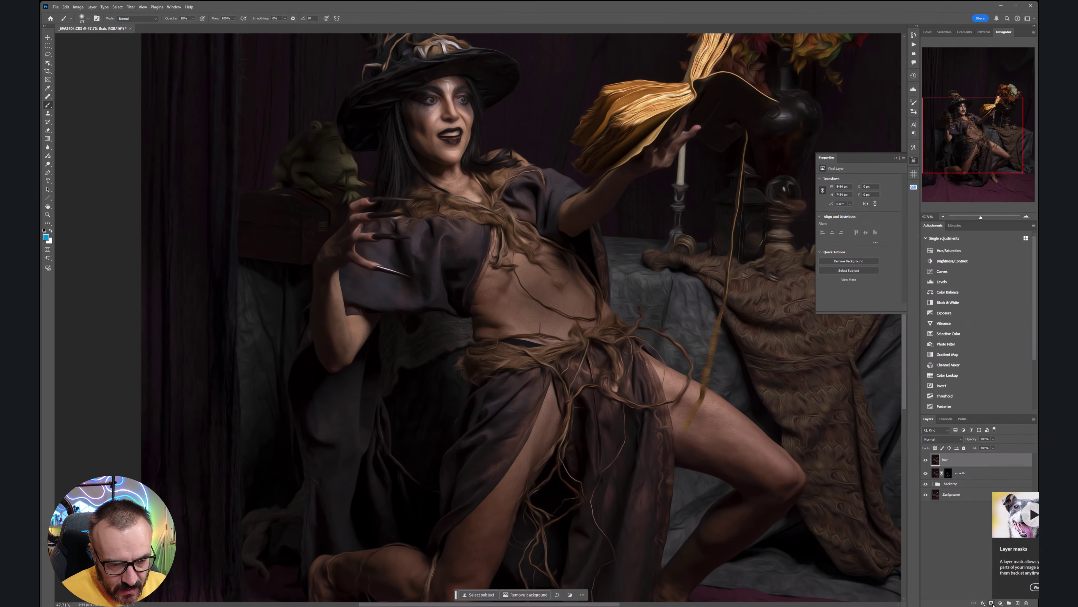
- Add a black mask to the hair layer and paint the effect in over the long hair on both sides of the face
alt+click(991, 602)
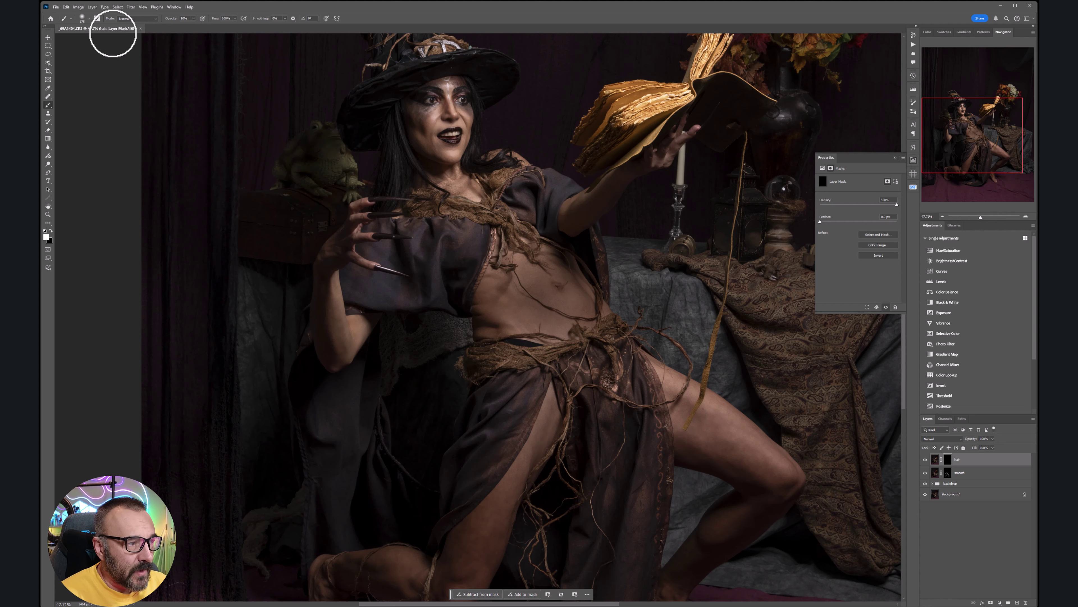
scroll(398, 148, up, 5)
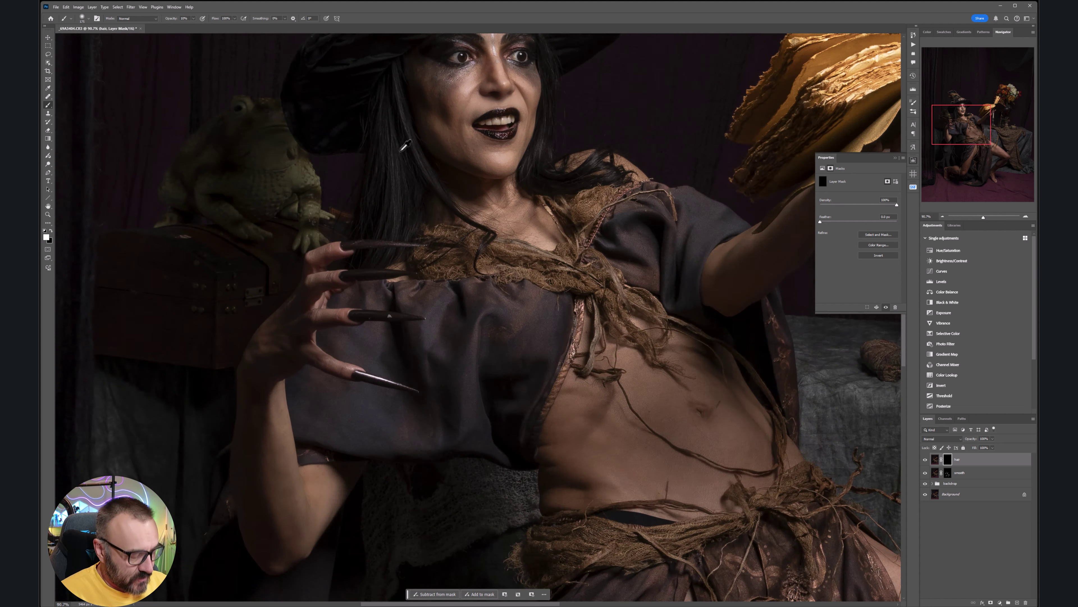
mouse_move(359, 176)
mouse_down()
mouse_move(484, 260)
mouse_move(508, 297)
mouse_up()
drag(368, 226, 386, 210)
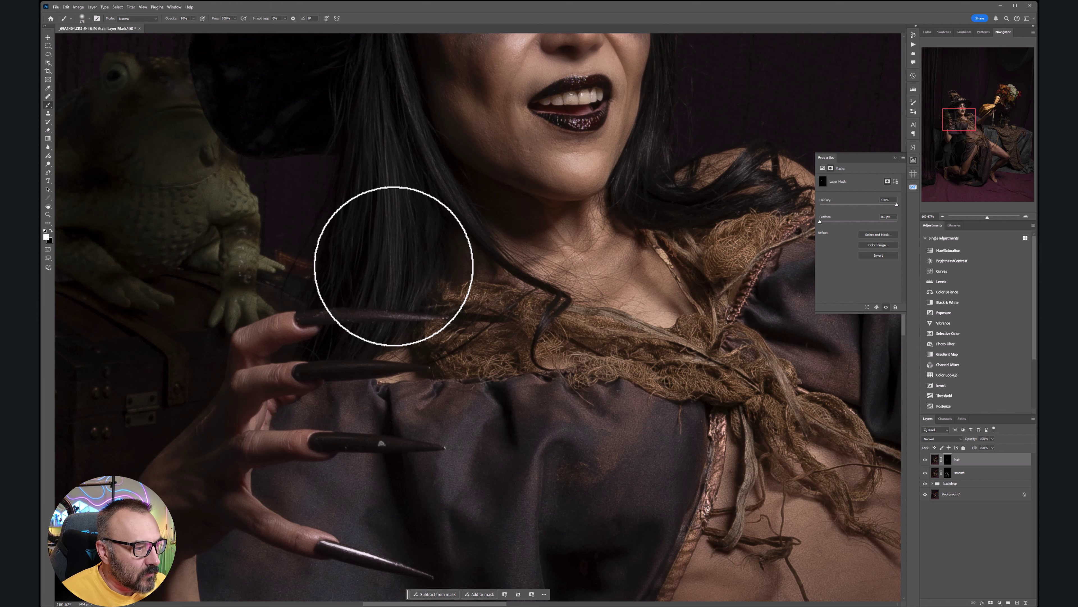
drag(393, 261, 431, 394)
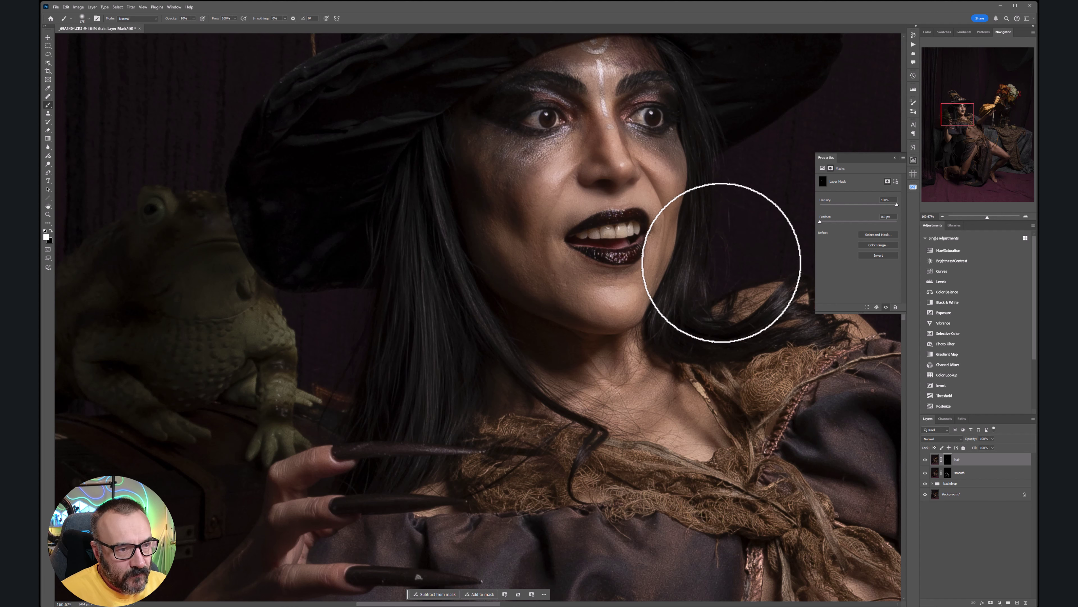
drag(816, 313, 831, 322)
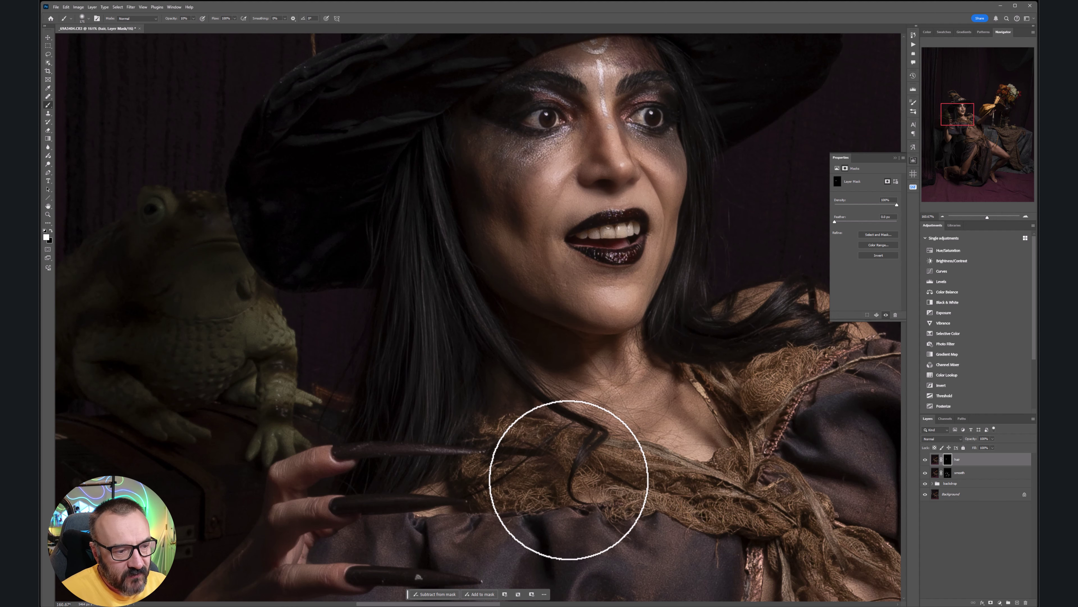
- Paint the hair layer's effect in on the mask over the shoulder hair, frayed collar and the straw wrap around the waist
mouse_move(637, 442)
mouse_down()
mouse_move(510, 424)
mouse_move(360, 429)
mouse_up()
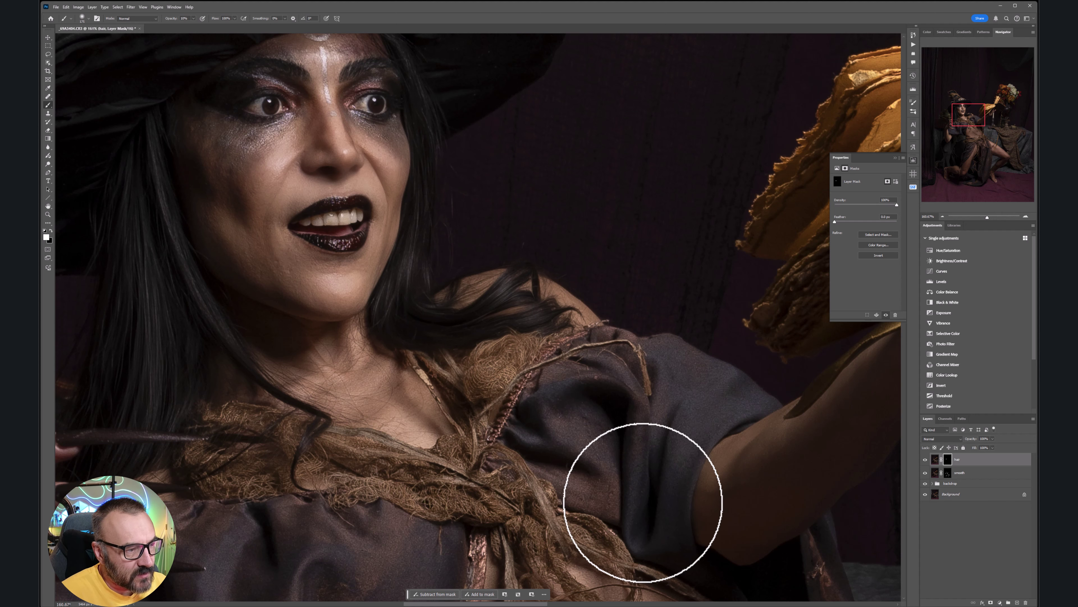
drag(643, 501, 441, 316)
drag(499, 293, 372, 336)
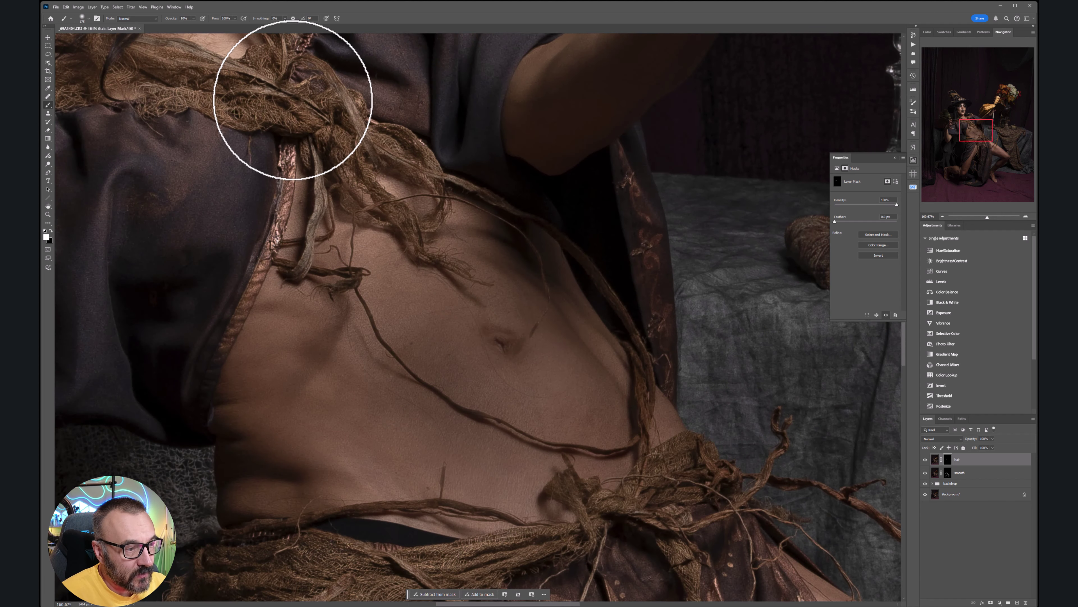
drag(241, 98, 407, 259)
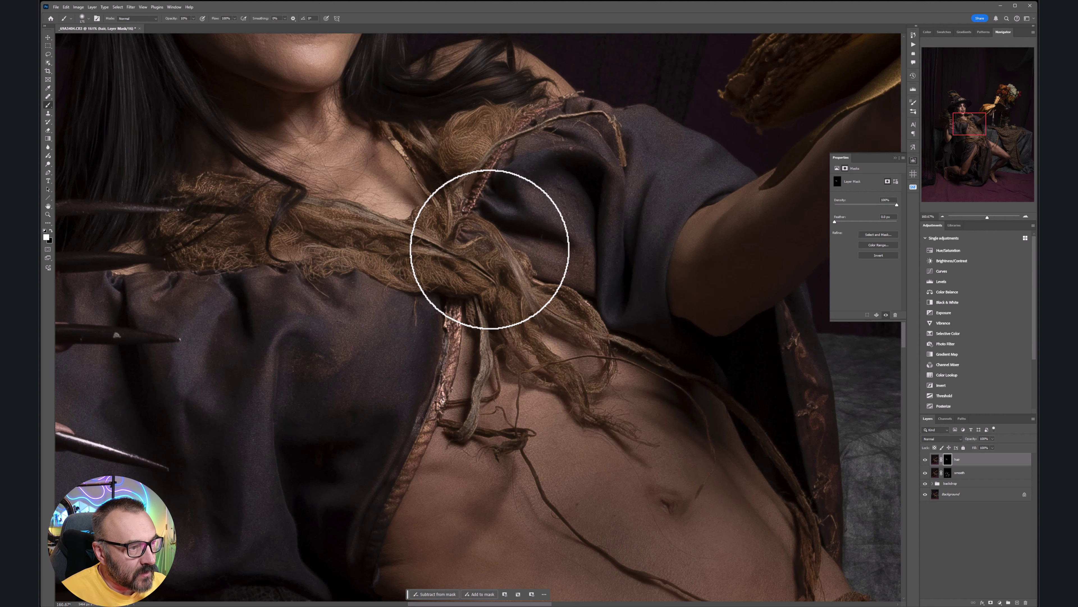
drag(675, 481, 498, 200)
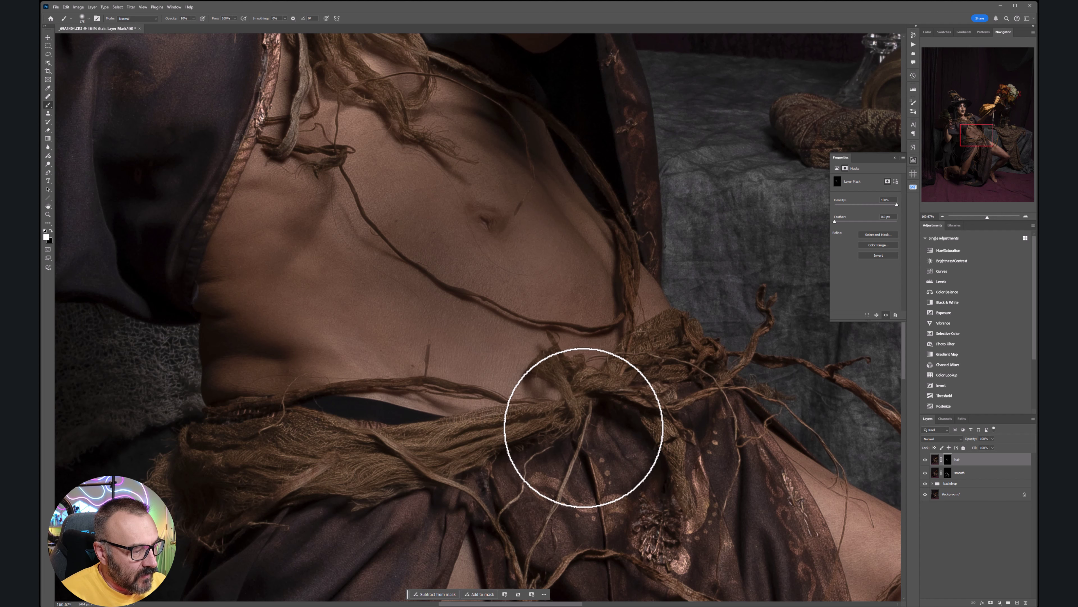
scroll(679, 450, down, 4)
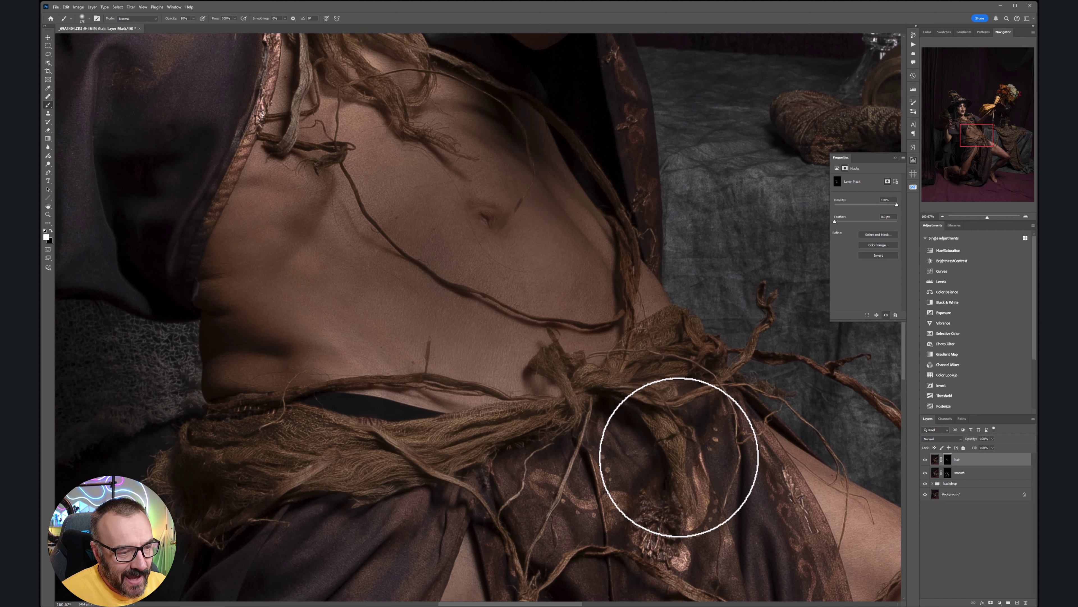
- Paint the effect in on the mask over the twisted roots hanging along the skirt and the branch looping from the hip
drag(572, 532, 685, 222)
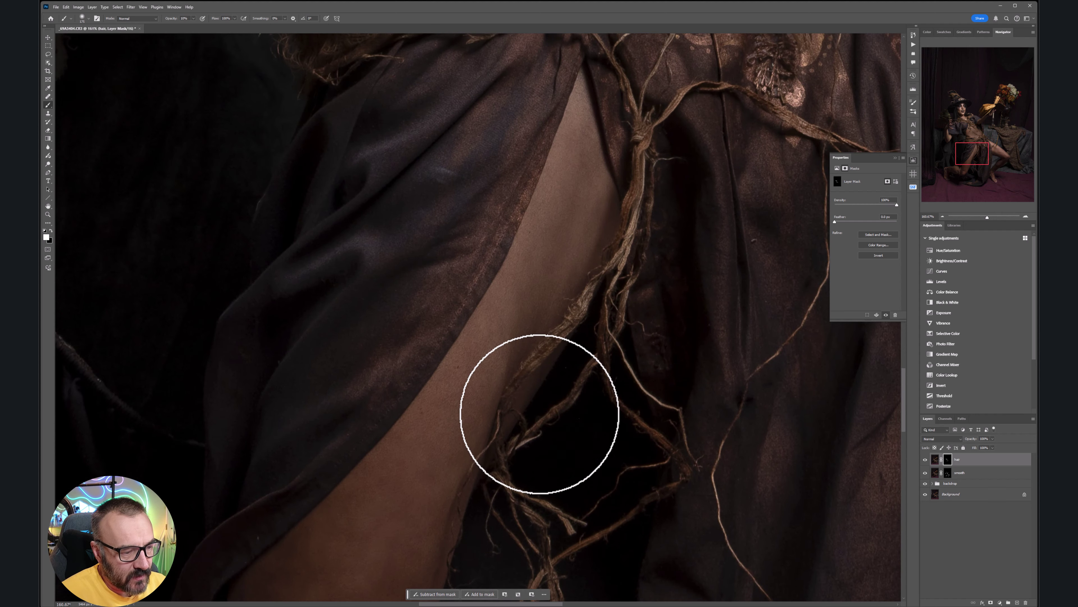
drag(693, 492, 686, 309)
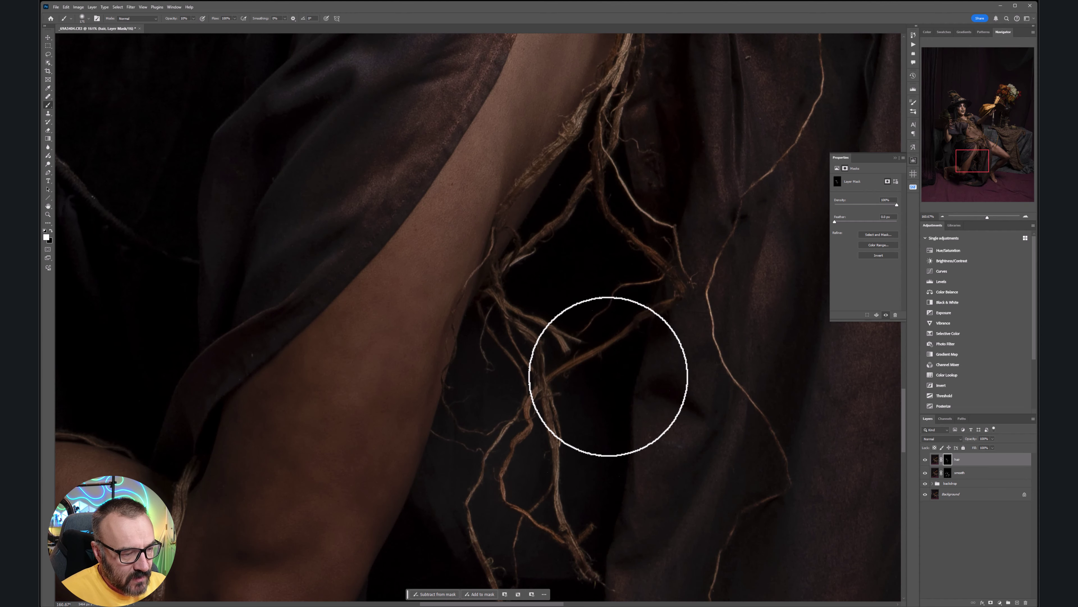
drag(551, 442, 525, 343)
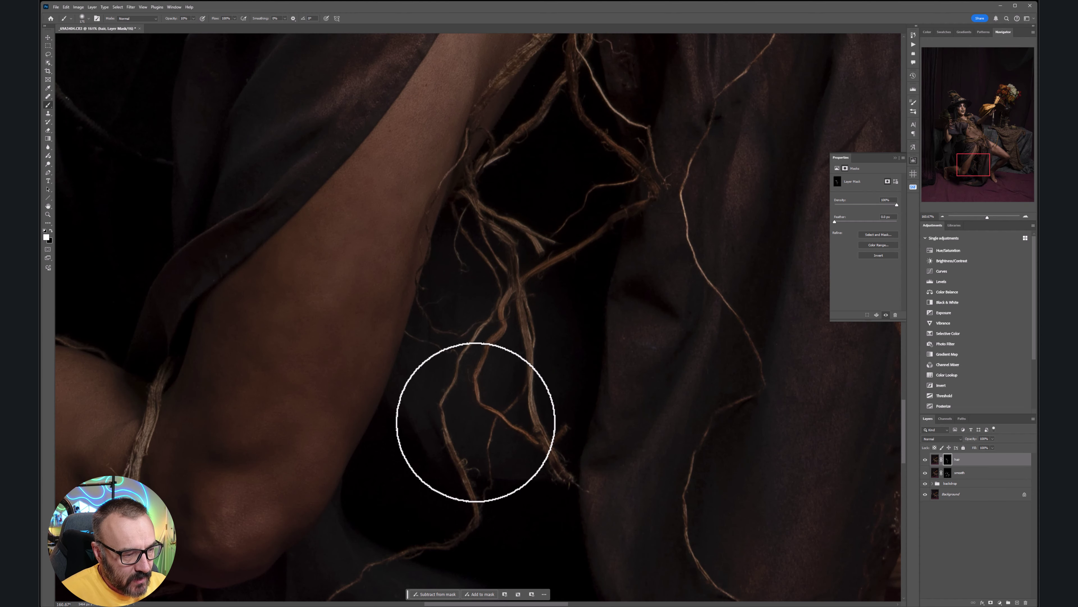
drag(747, 530, 335, 439)
drag(531, 182, 536, 561)
drag(560, 234, 476, 588)
drag(619, 292, 620, 345)
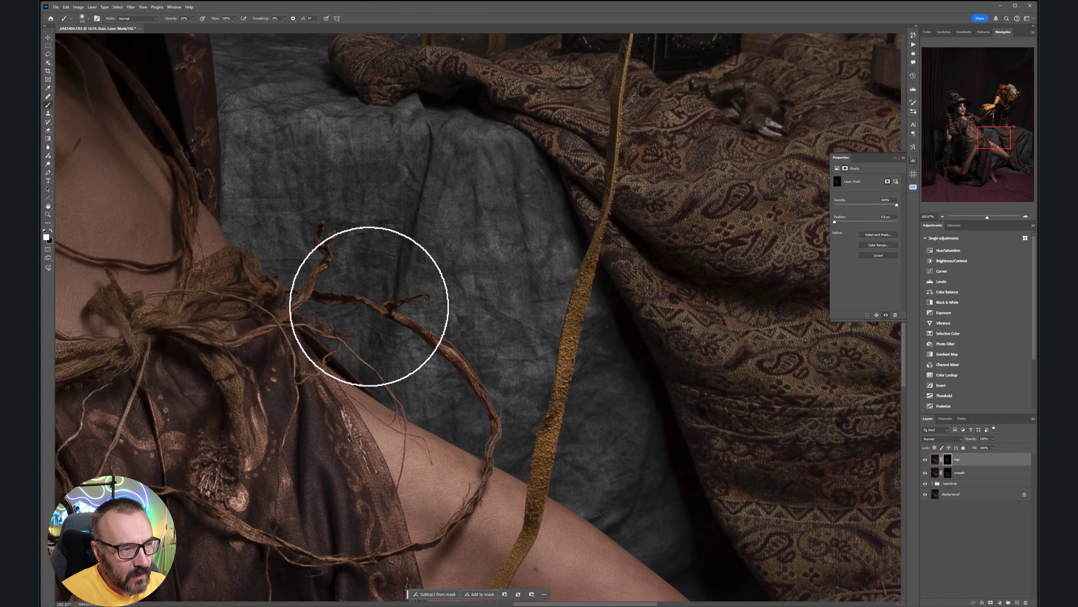
- Paint the effect in on the mask over the straw nest around the crystal ball on the table
drag(802, 135, 629, 407)
drag(695, 107, 637, 428)
drag(617, 380, 577, 352)
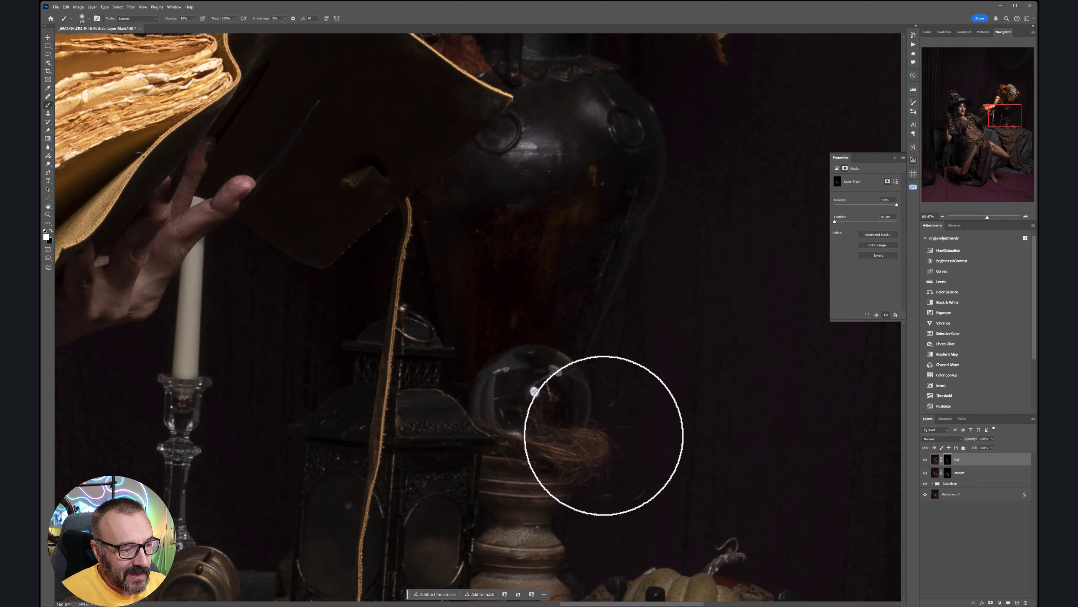
drag(640, 280, 677, 489)
mouse_move(547, 238)
mouse_down()
mouse_move(577, 418)
mouse_move(519, 503)
mouse_up()
mouse_move(593, 414)
mouse_down()
mouse_move(395, 532)
mouse_move(411, 548)
mouse_up()
- Paint the effect in on the mask over the flower bouquet and its autumn leaves, checking the result across the image
mouse_move(243, 210)
mouse_down()
mouse_move(267, 235)
mouse_move(340, 175)
mouse_move(319, 243)
mouse_move(579, 208)
mouse_up()
mouse_move(435, 201)
mouse_down()
mouse_move(455, 161)
mouse_move(411, 159)
mouse_move(455, 198)
mouse_move(470, 270)
mouse_move(389, 310)
mouse_move(518, 353)
mouse_move(569, 310)
mouse_up()
drag(679, 446, 442, 259)
mouse_move(443, 259)
mouse_down()
mouse_move(494, 316)
mouse_move(522, 260)
mouse_move(582, 400)
mouse_move(580, 308)
mouse_move(613, 331)
mouse_move(601, 398)
mouse_up()
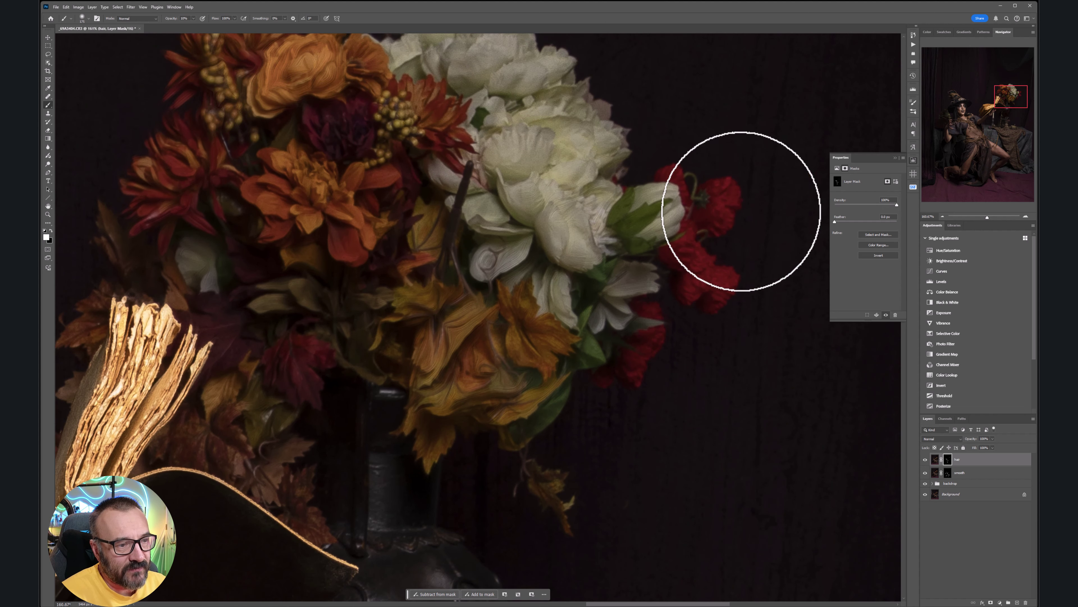
drag(570, 206, 550, 399)
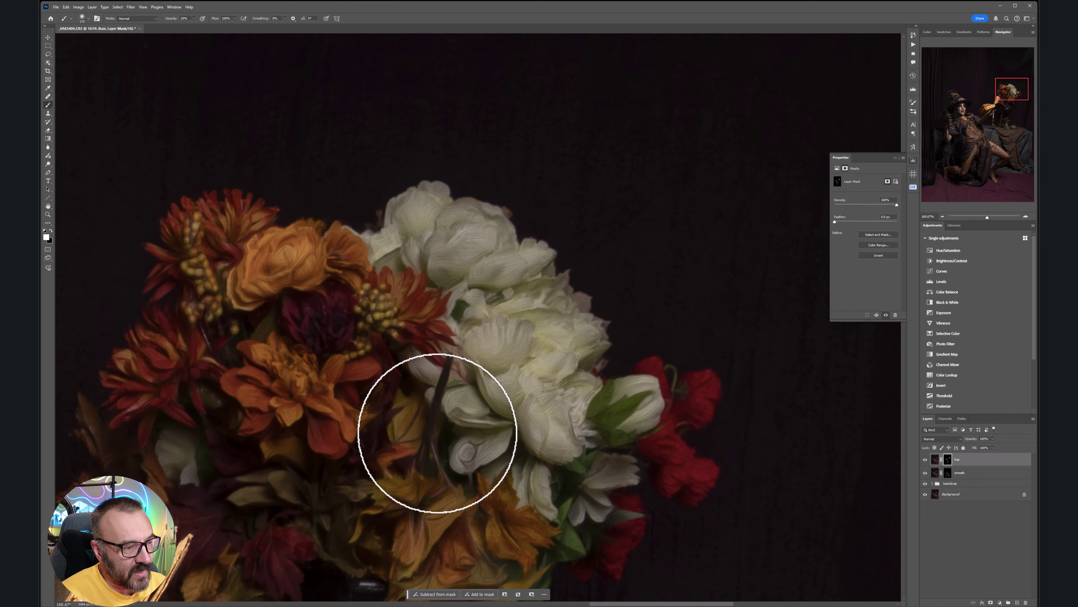
drag(459, 502, 565, 212)
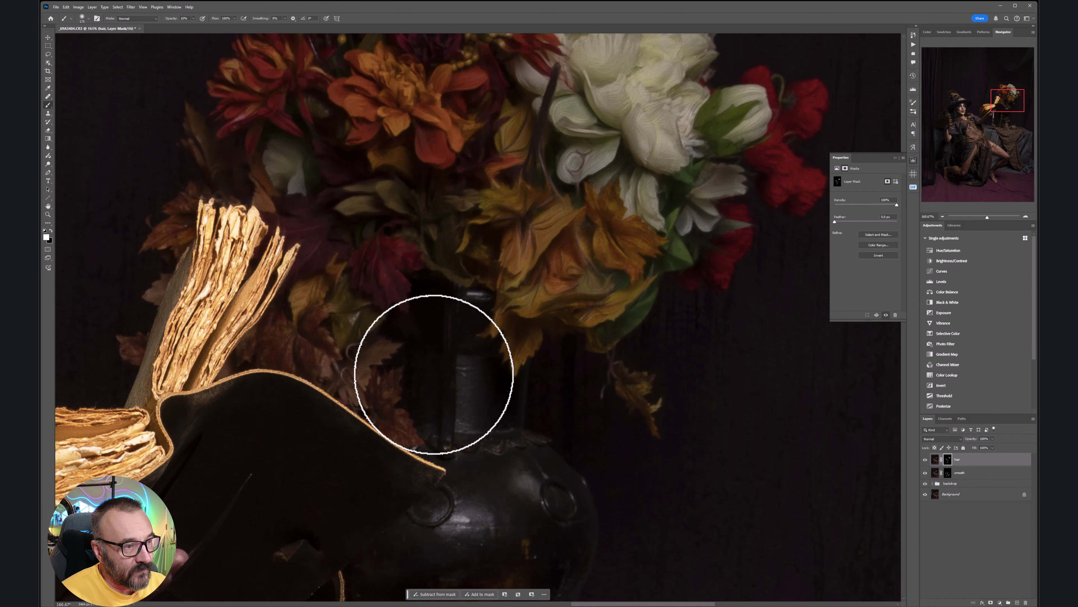
scroll(651, 255, down, 10)
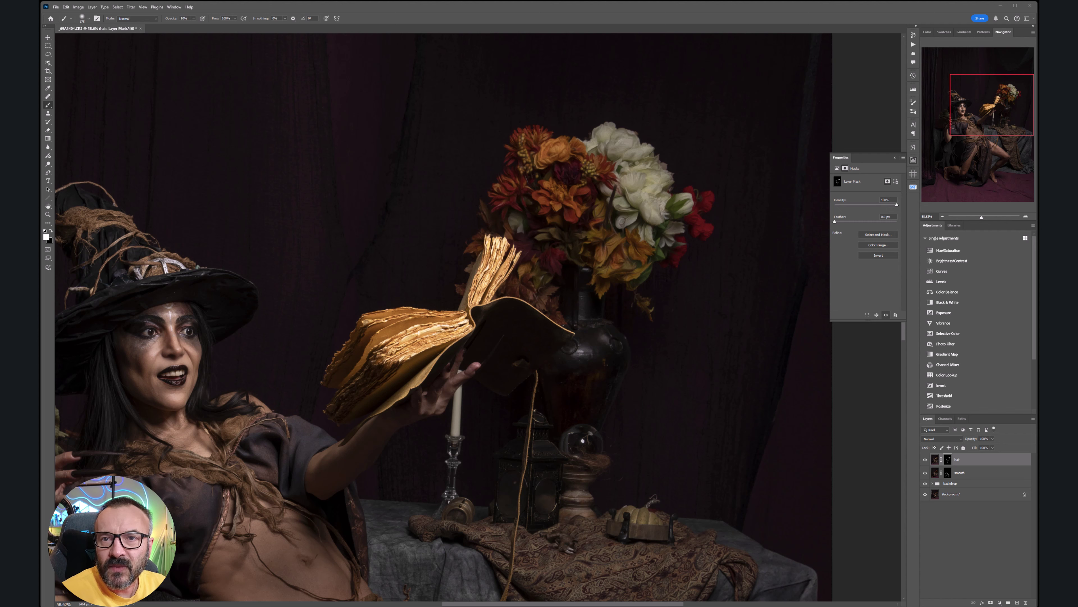
scroll(603, 293, down, 8)
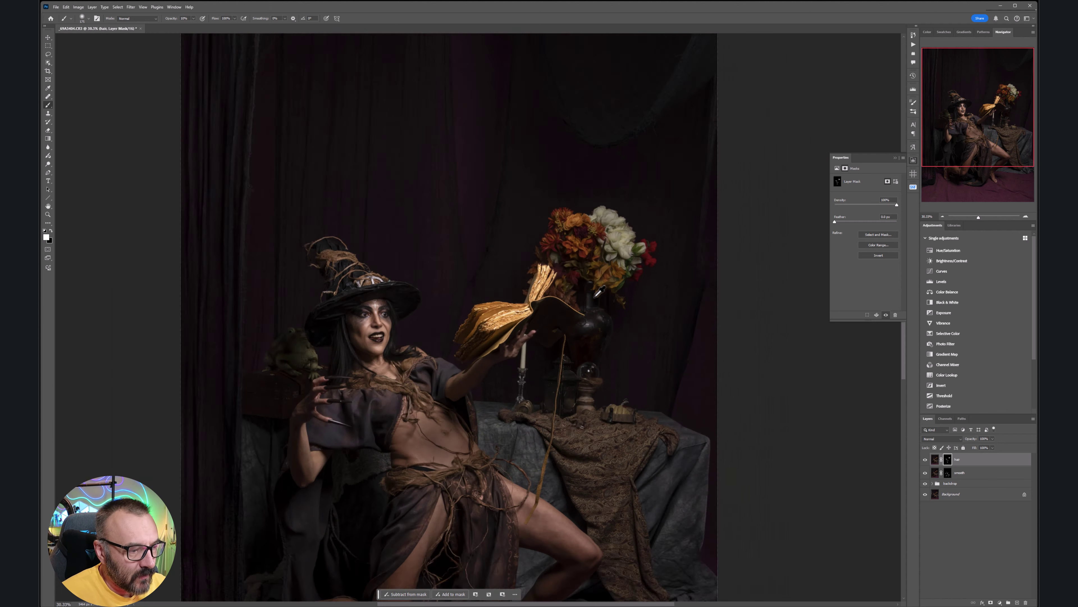
- Paint the effect in on the mask over the toad sitting on the wooden chest
drag(523, 441, 549, 338)
scroll(369, 227, up, 14)
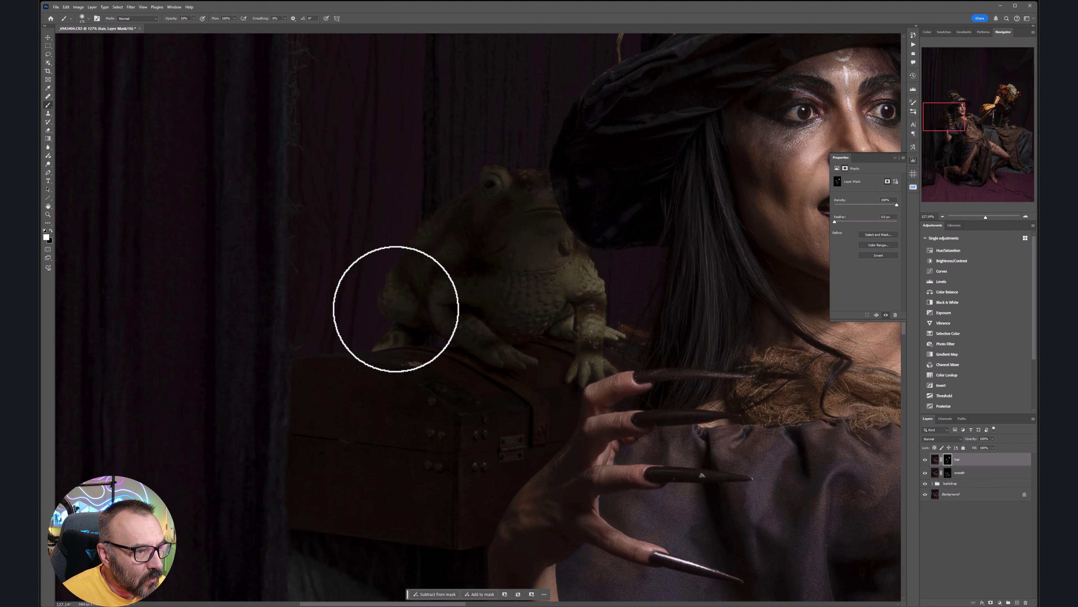
mouse_move(538, 262)
mouse_down()
mouse_move(557, 295)
mouse_move(496, 264)
mouse_move(561, 282)
mouse_move(595, 360)
mouse_up()
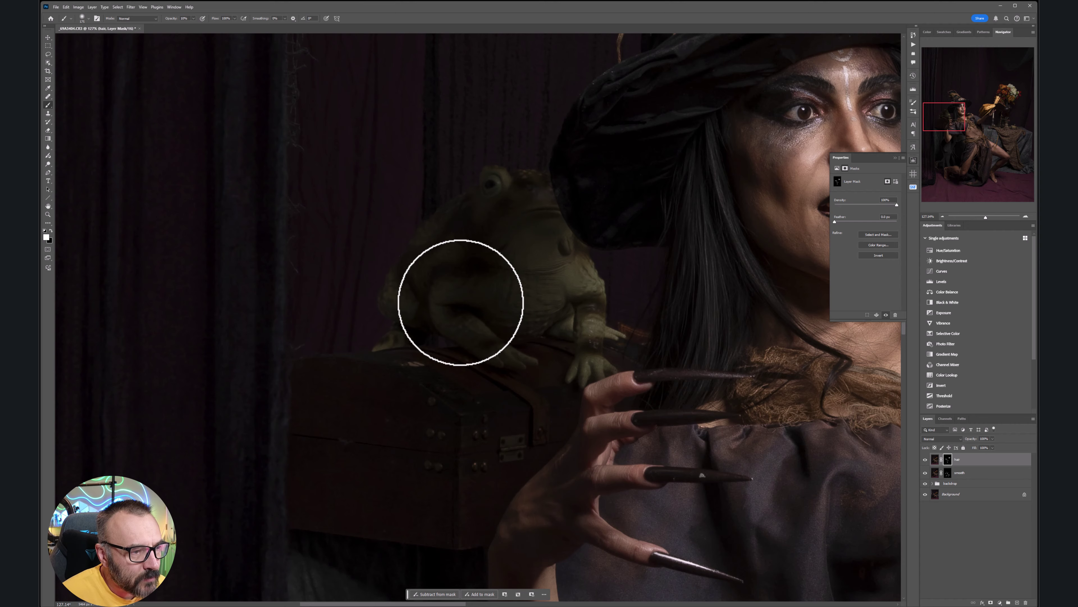
scroll(532, 321, down, 8)
scroll(528, 326, down, 5)
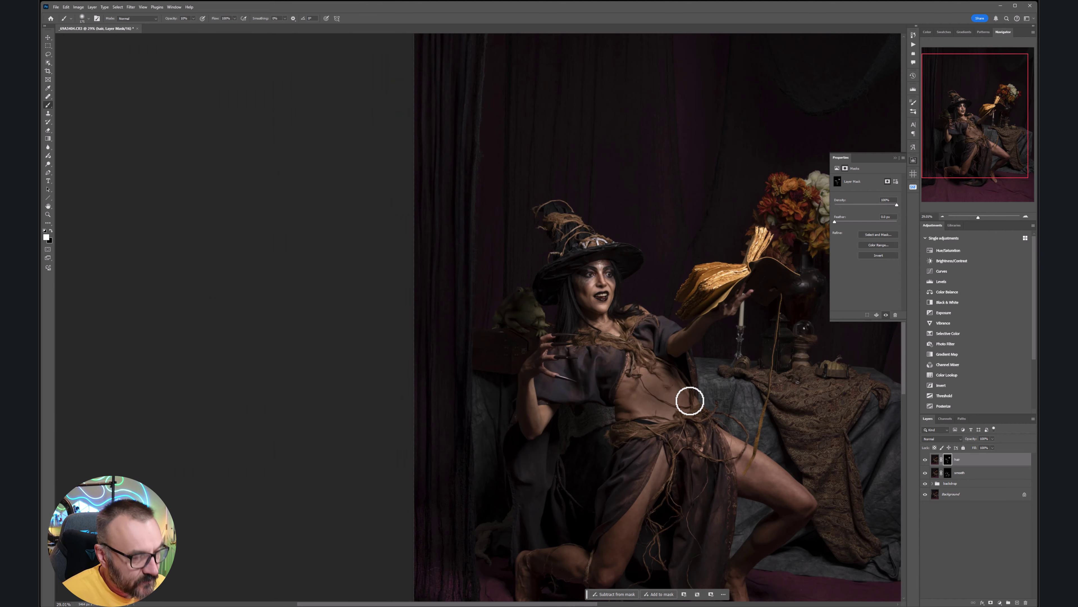
- Paint the effect in on the mask over the witch hat and its straw and twig trimmings, checking the whole image
drag(696, 412, 536, 360)
scroll(393, 144, up, 10)
scroll(396, 141, up, 5)
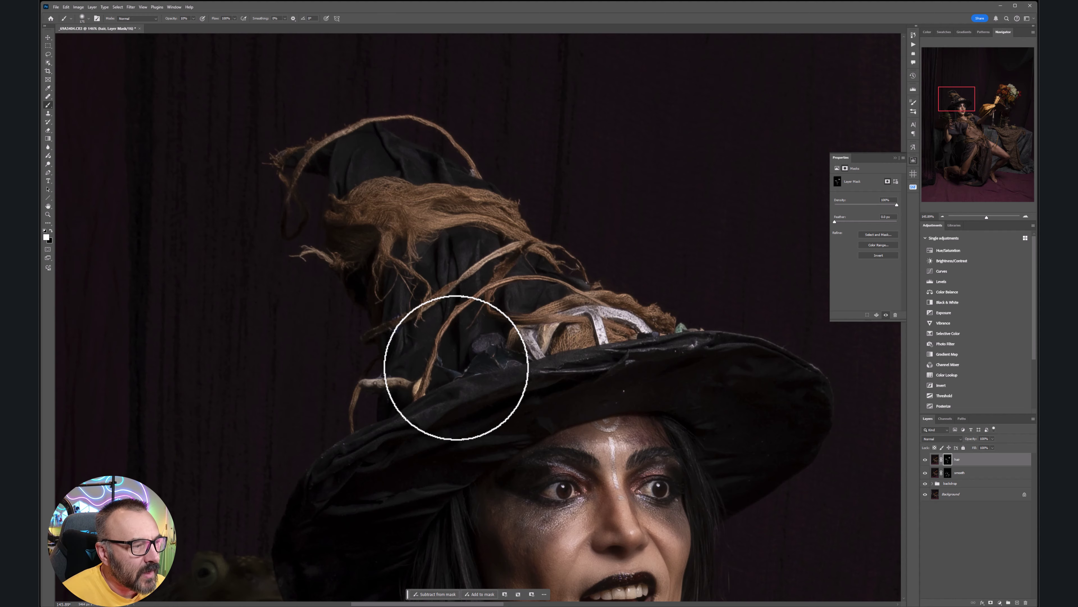
scroll(467, 382, down, 15)
drag(525, 470, 529, 364)
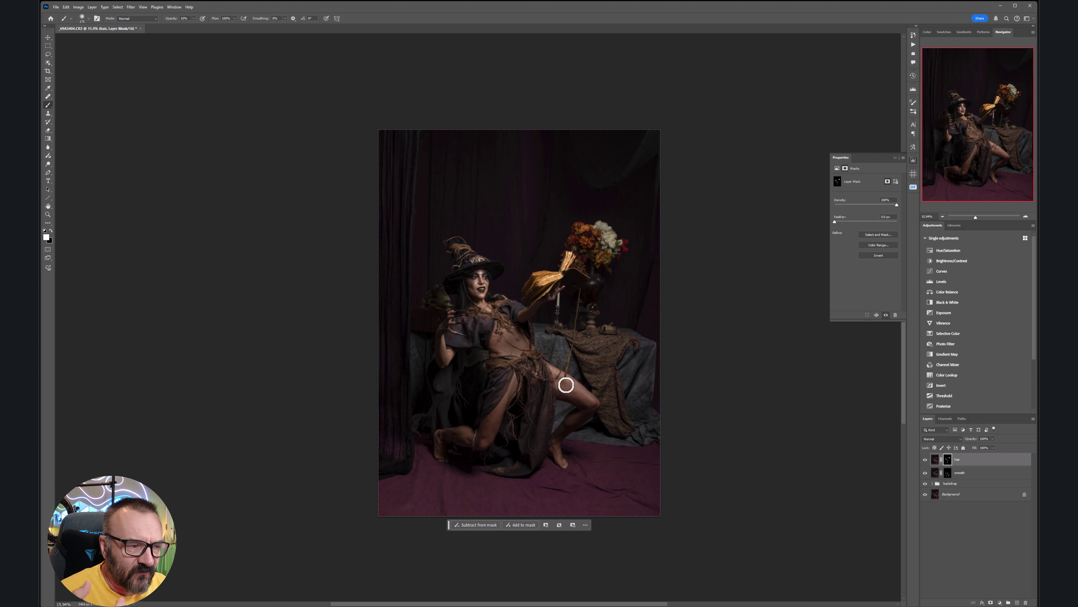
- Add a new top layer, fill it with 50% Gray at 100% opacity and set its blend mode to Soft Light
click(1017, 601)
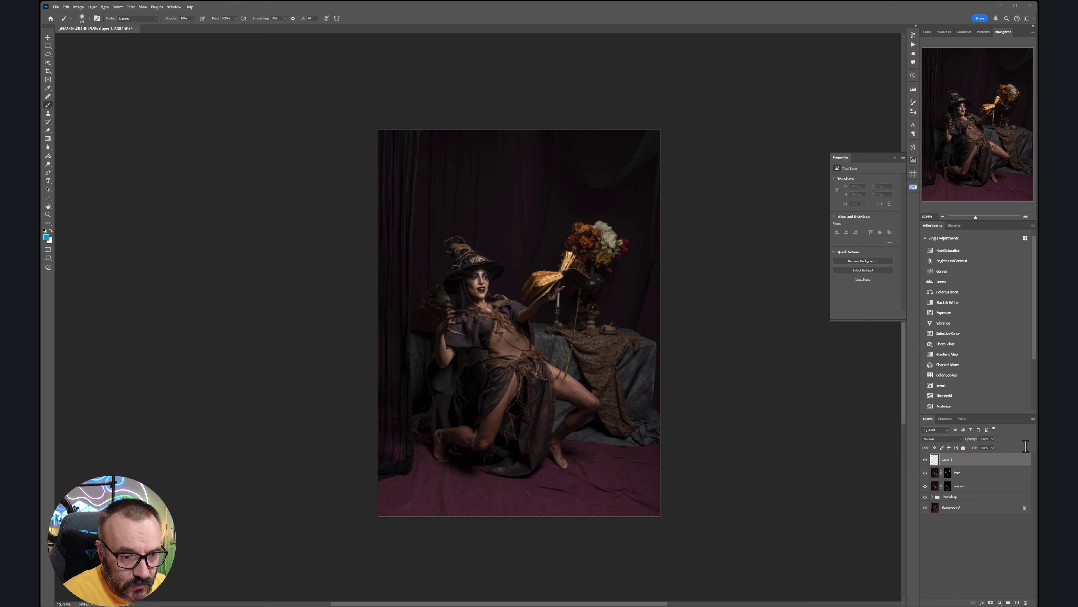
click(1008, 457)
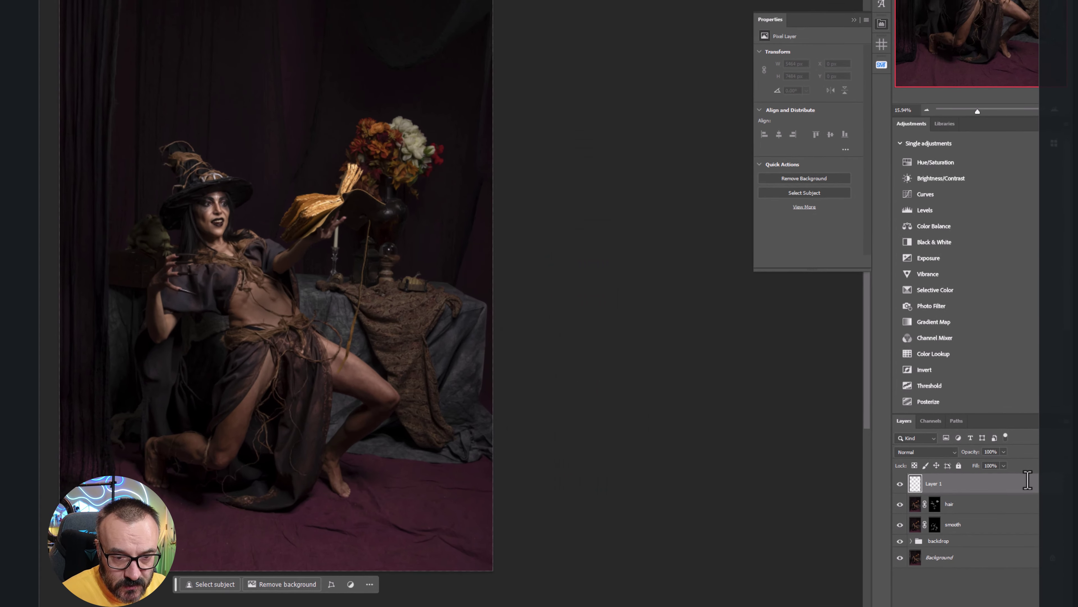
key(shift+F5)
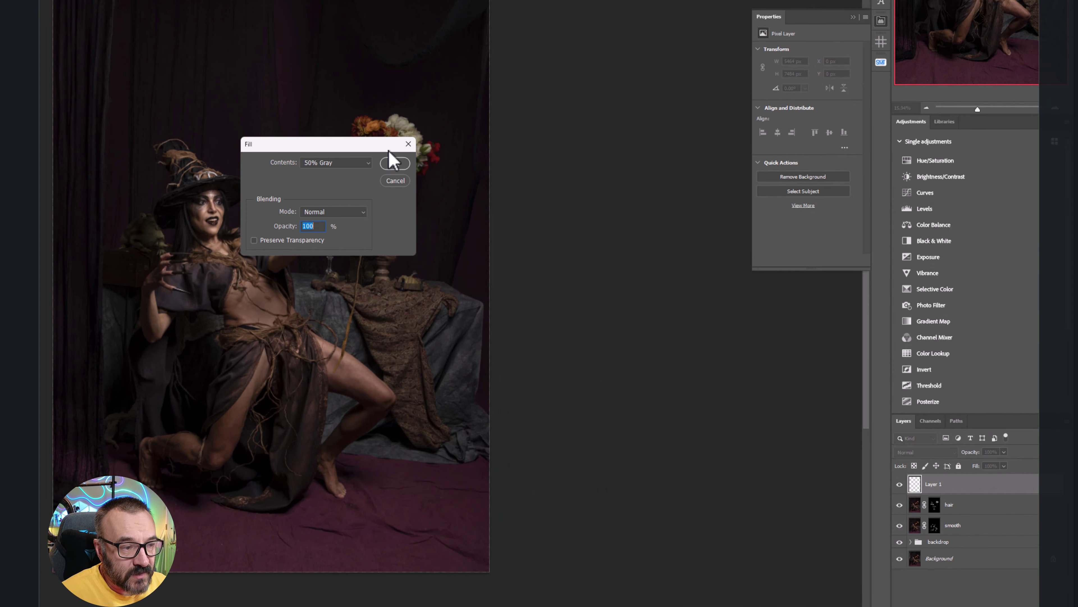
click(397, 163)
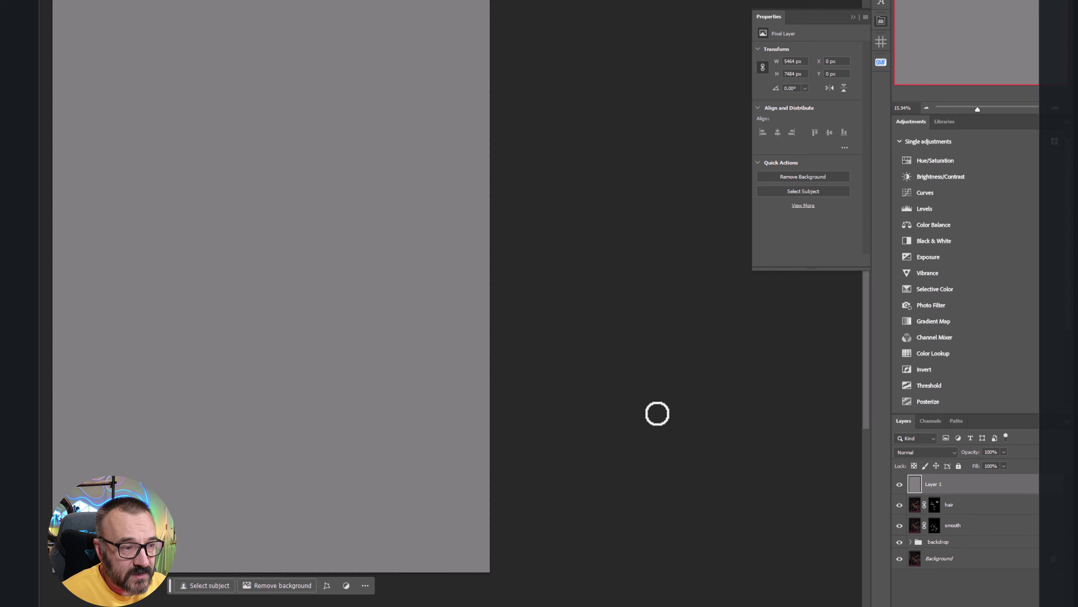
click(951, 452)
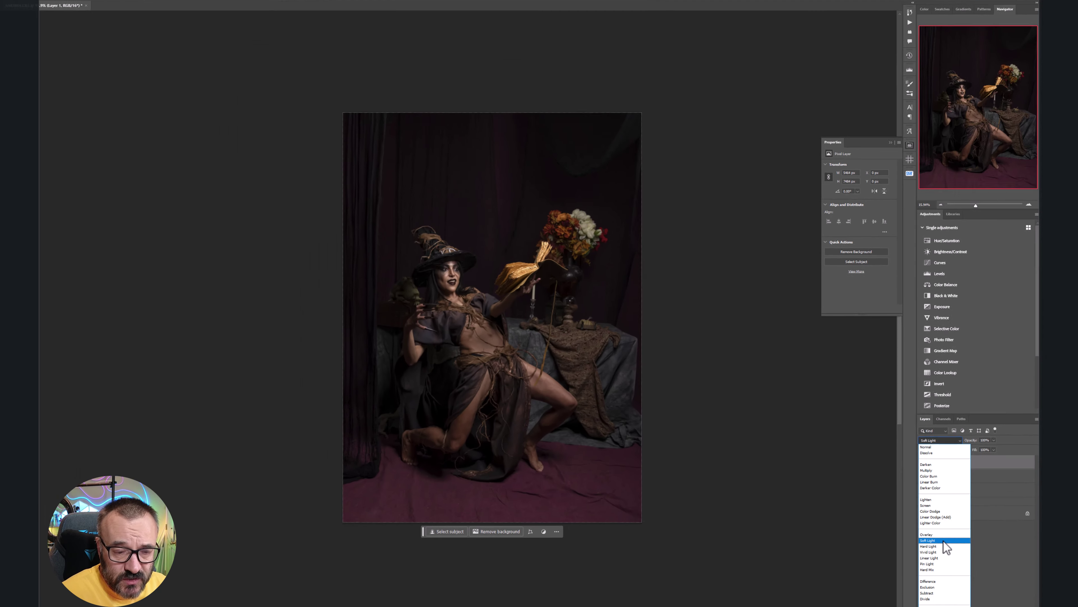
click(939, 599)
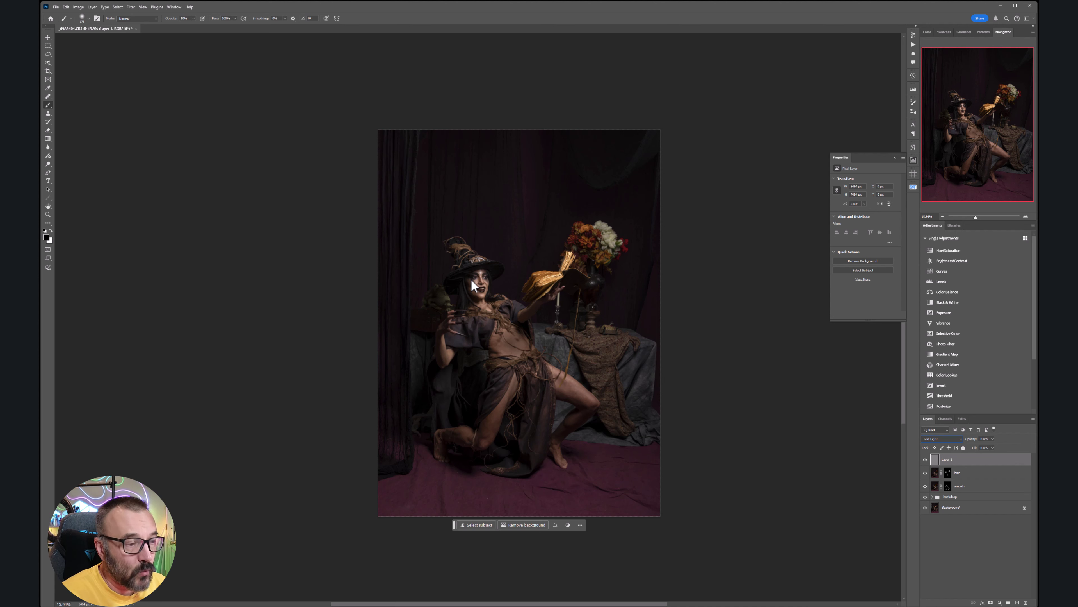
- Burn the shadowed cheek and the hair beside the face with black on the gray layer, using a large soft brush
scroll(460, 283, up, 10)
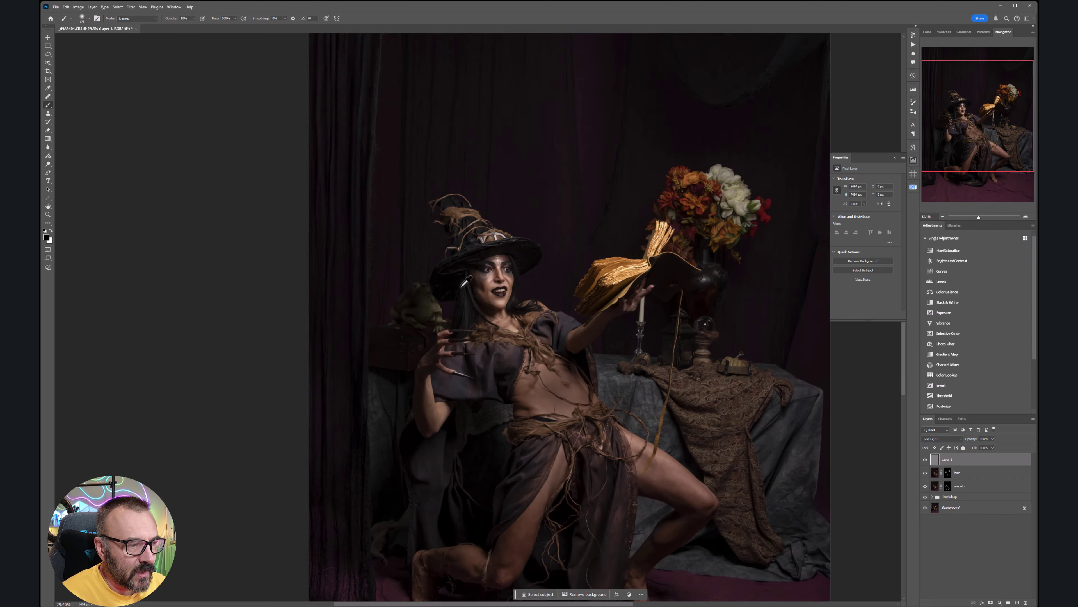
scroll(501, 277, up, 3)
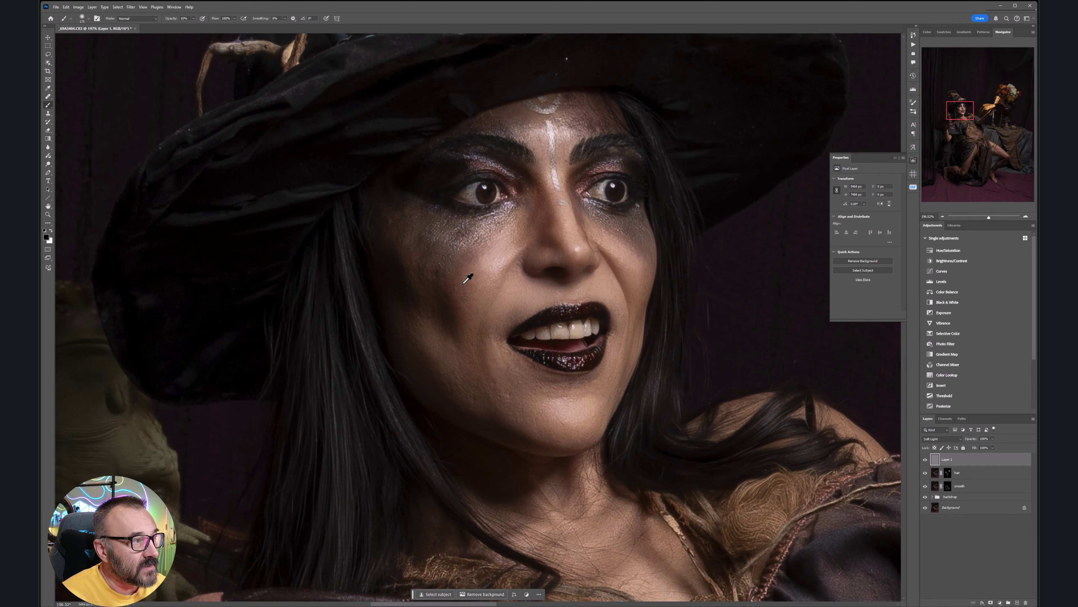
key([)
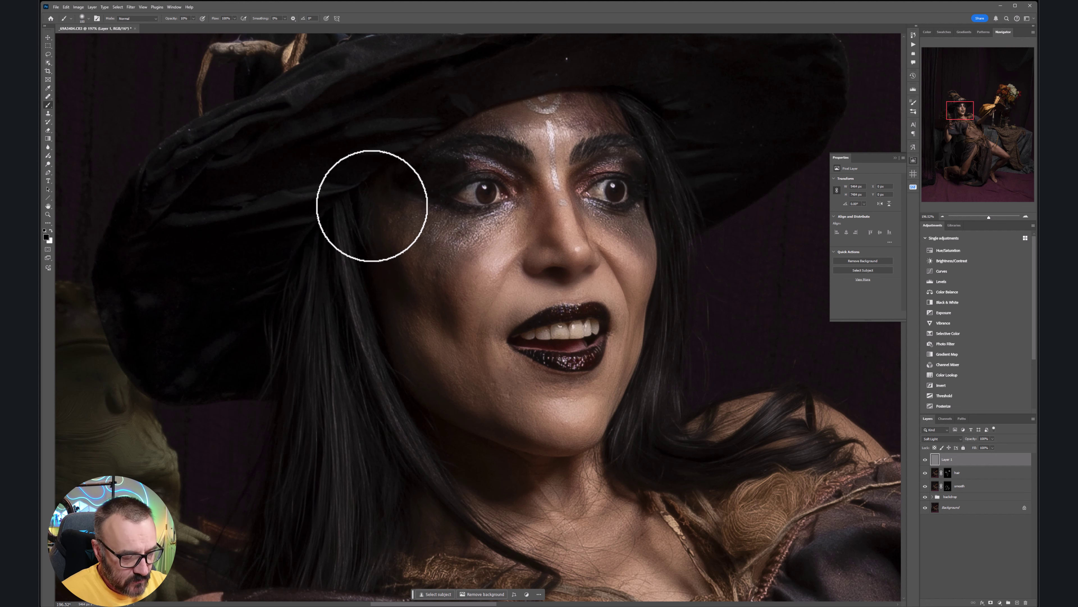
mouse_move(406, 390)
mouse_down()
mouse_move(394, 353)
mouse_move(402, 371)
mouse_move(362, 422)
mouse_move(358, 388)
mouse_move(377, 563)
mouse_move(378, 457)
mouse_move(368, 487)
mouse_up()
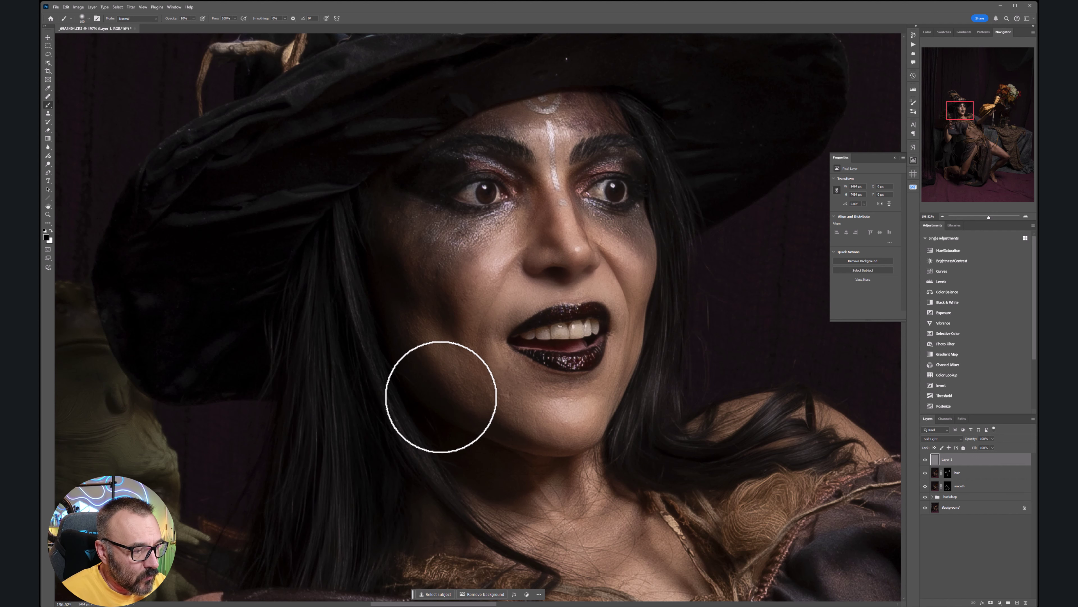
- Dodge the highlight on the tip of the nose with white, using a much smaller brush
key(x)
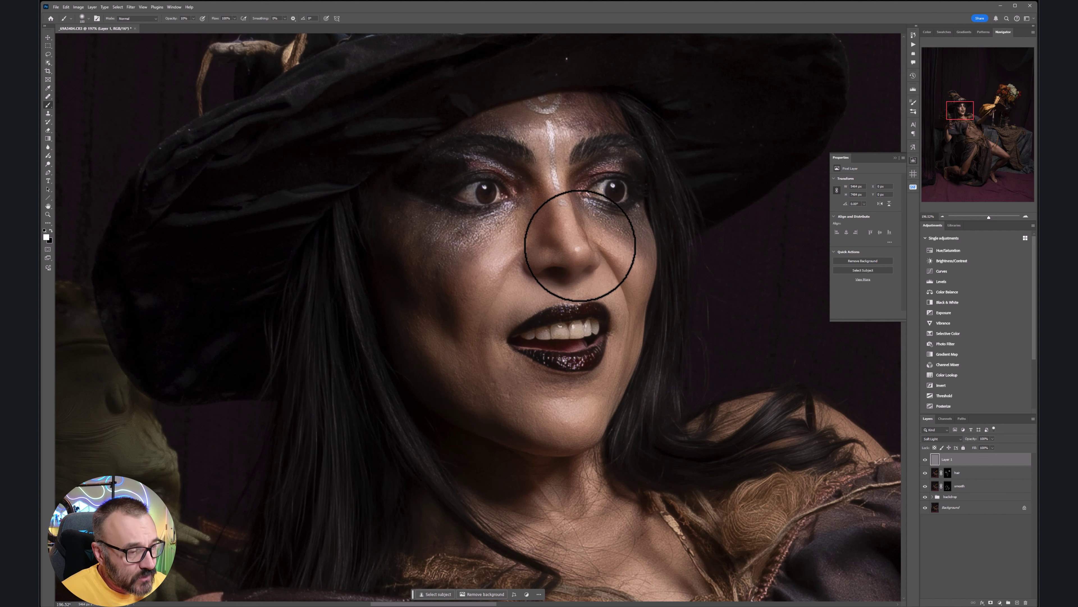
key(bracketleft)
key(bracketleft)
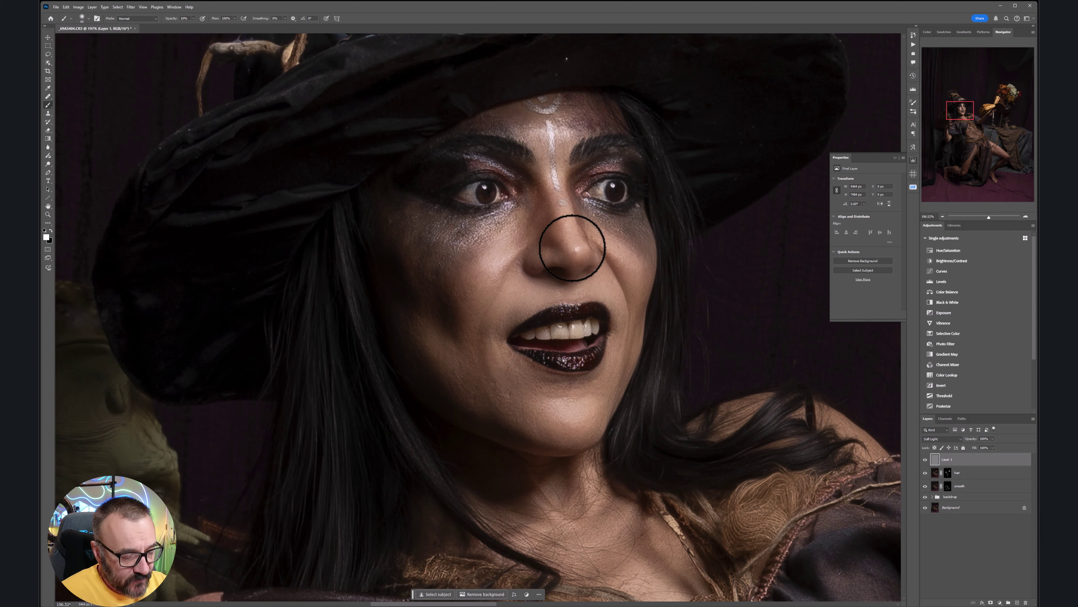
key(bracketleft)
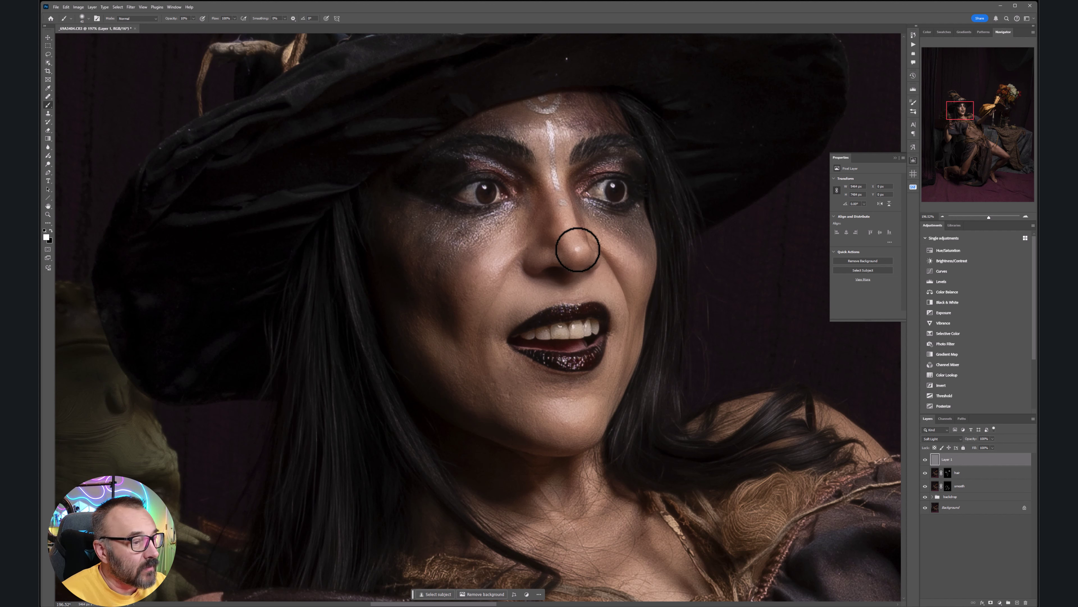
key(bracketleft)
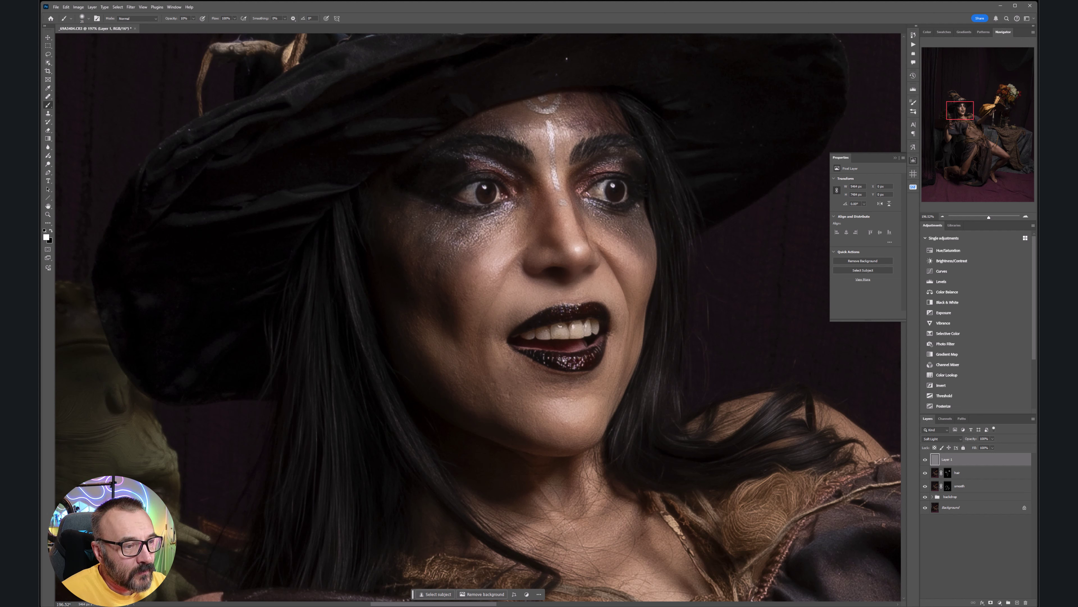
- Inspect the painted strokes by setting the gray layer's blend mode to Normal, and restore it to Soft Light
click(953, 438)
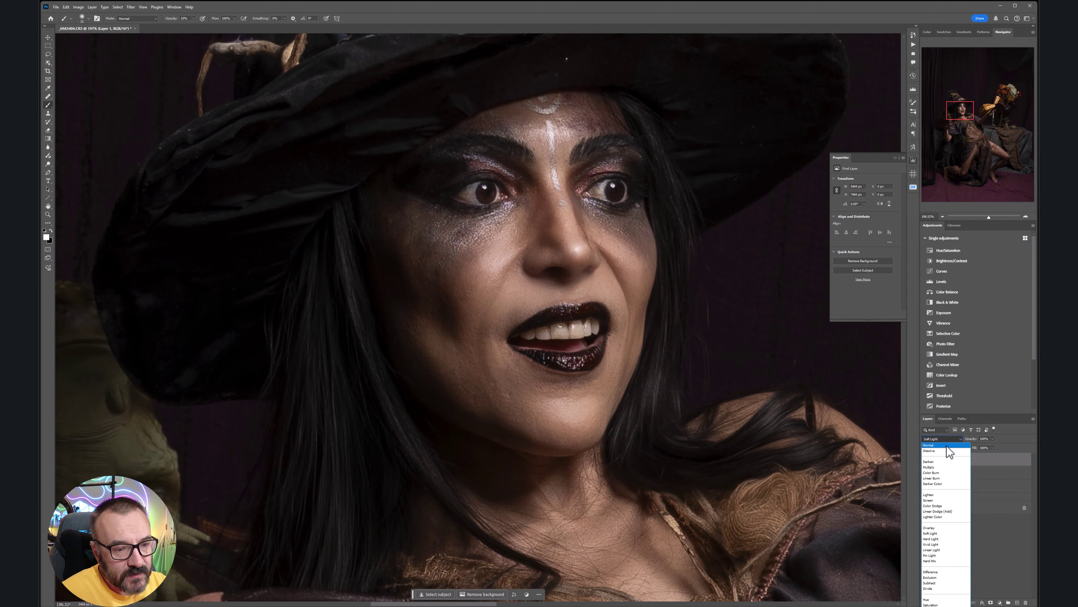
click(947, 446)
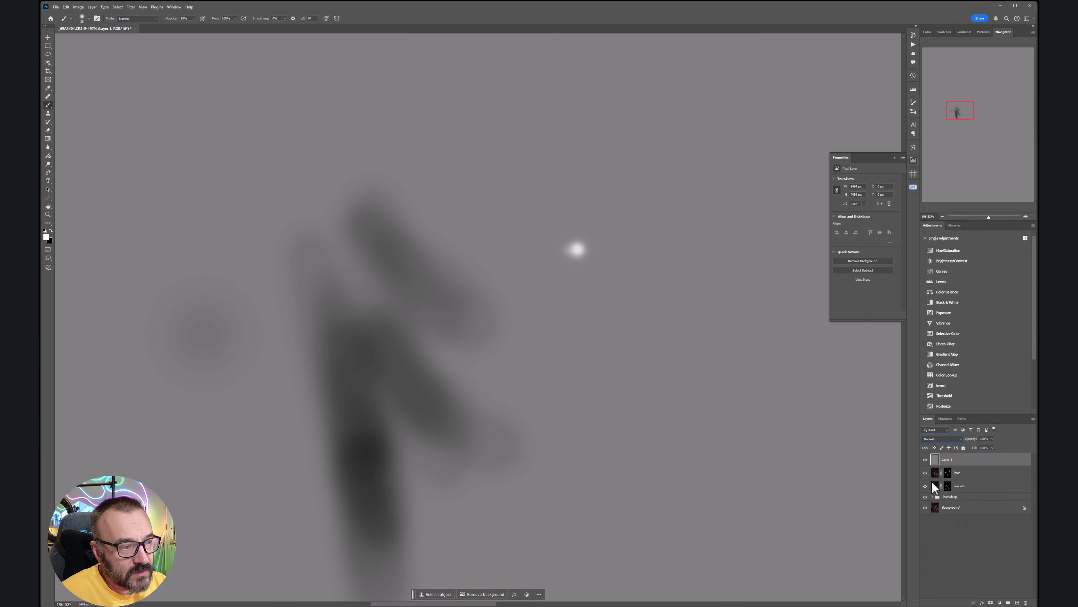
click(960, 440)
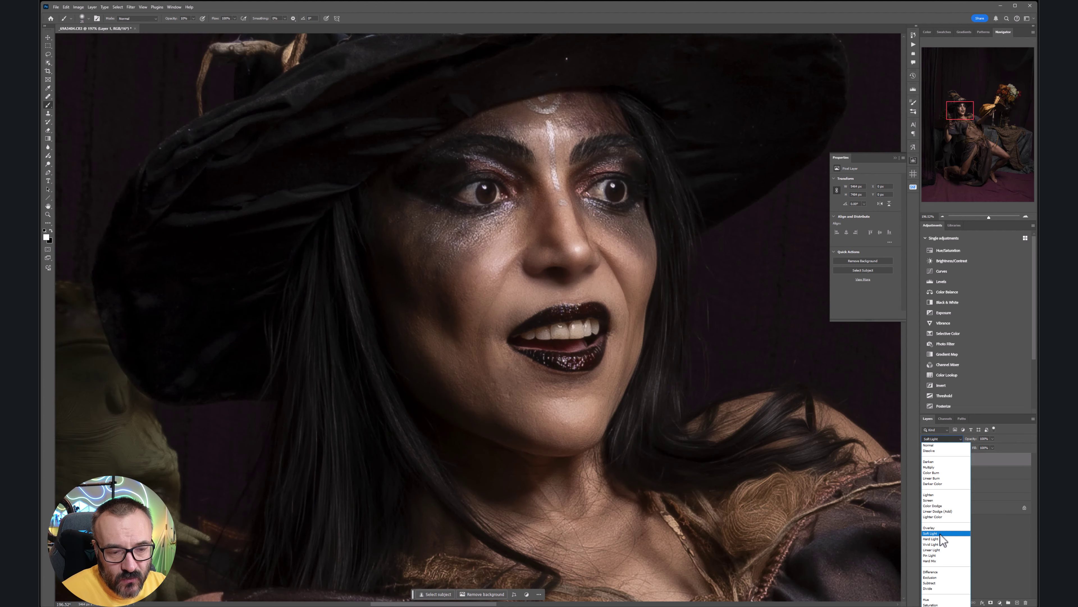
click(941, 534)
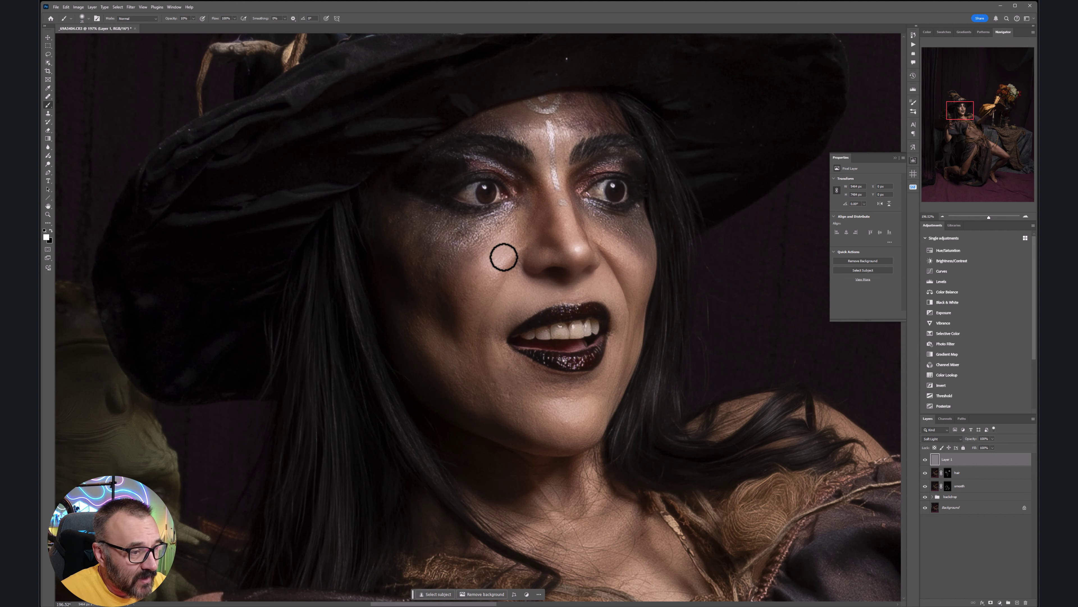
- Dodge the highlights on both cheeks with white, using a slightly larger brush
key(bracketright)
key(bracketright)
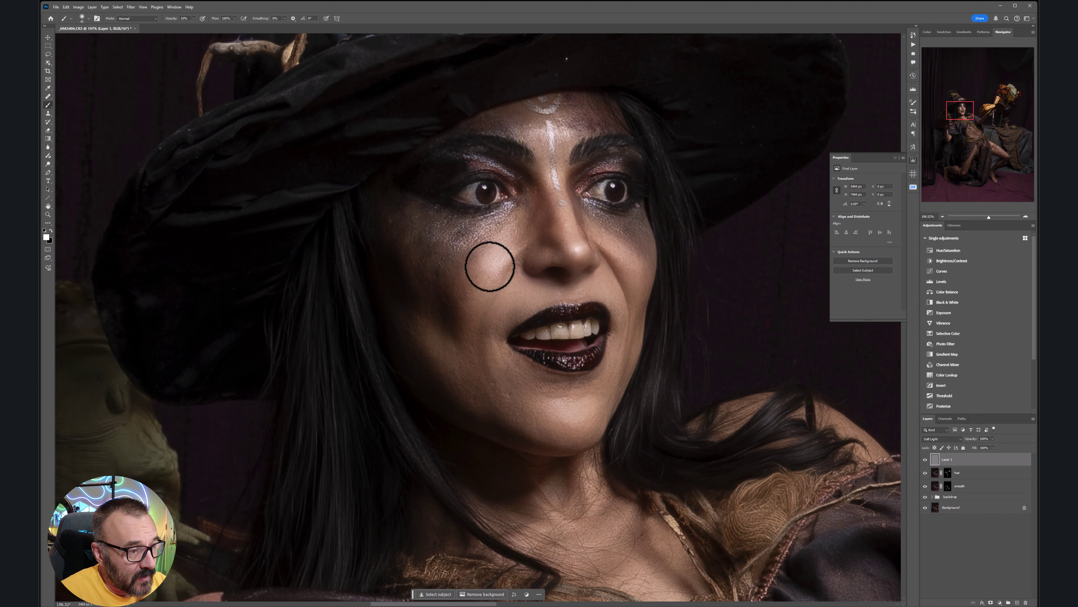
drag(620, 247, 629, 267)
- Burn the fold beside the nose, the side of the nose and the dark makeup around the eye with black
key(x)
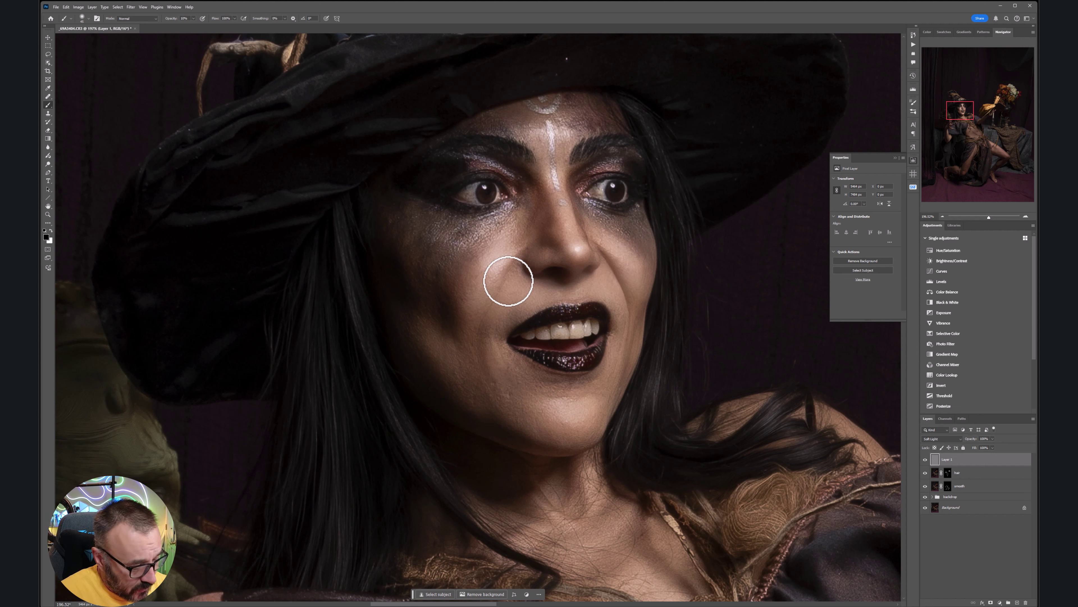
mouse_move(516, 265)
mouse_down()
mouse_move(492, 304)
mouse_move(512, 277)
mouse_up()
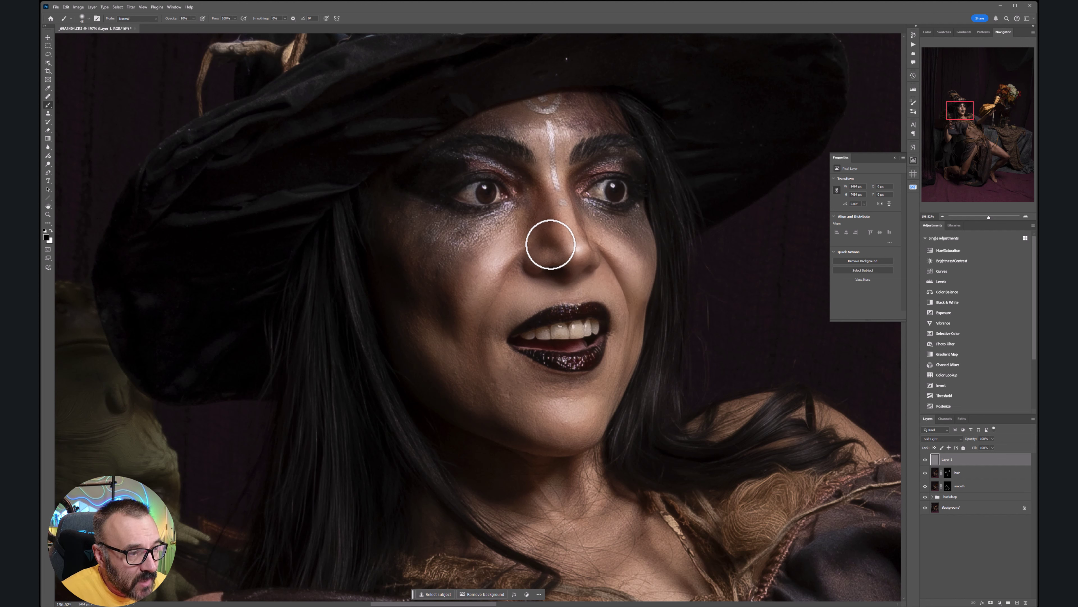
drag(549, 243, 539, 202)
mouse_move(441, 214)
mouse_down()
mouse_move(393, 208)
mouse_move(390, 178)
mouse_move(454, 209)
mouse_move(430, 186)
mouse_move(398, 183)
mouse_up()
mouse_move(532, 211)
mouse_down()
mouse_move(468, 213)
mouse_move(408, 169)
mouse_move(426, 171)
mouse_up()
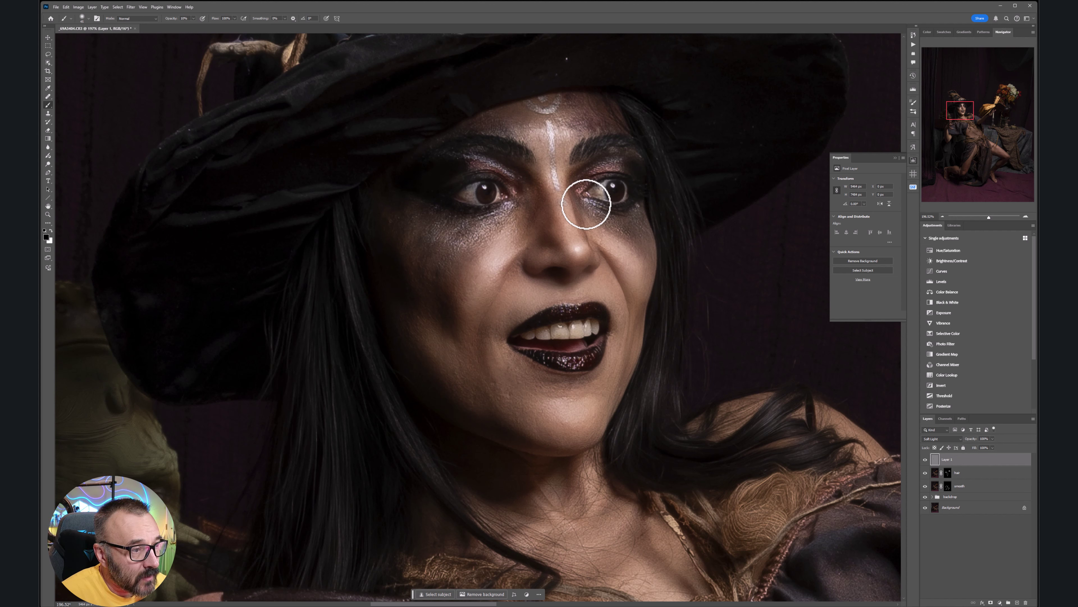
- Dodge the center of the forehead down to the nose bridge with white and reduce the brush size
key(x)
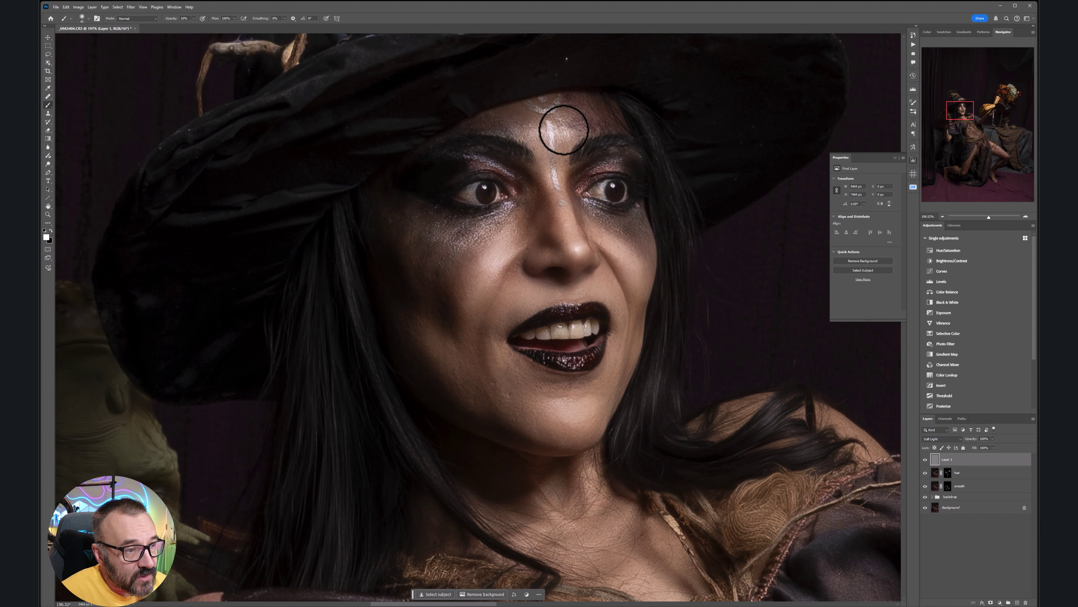
mouse_move(558, 136)
mouse_down()
mouse_move(538, 128)
mouse_move(557, 167)
mouse_up()
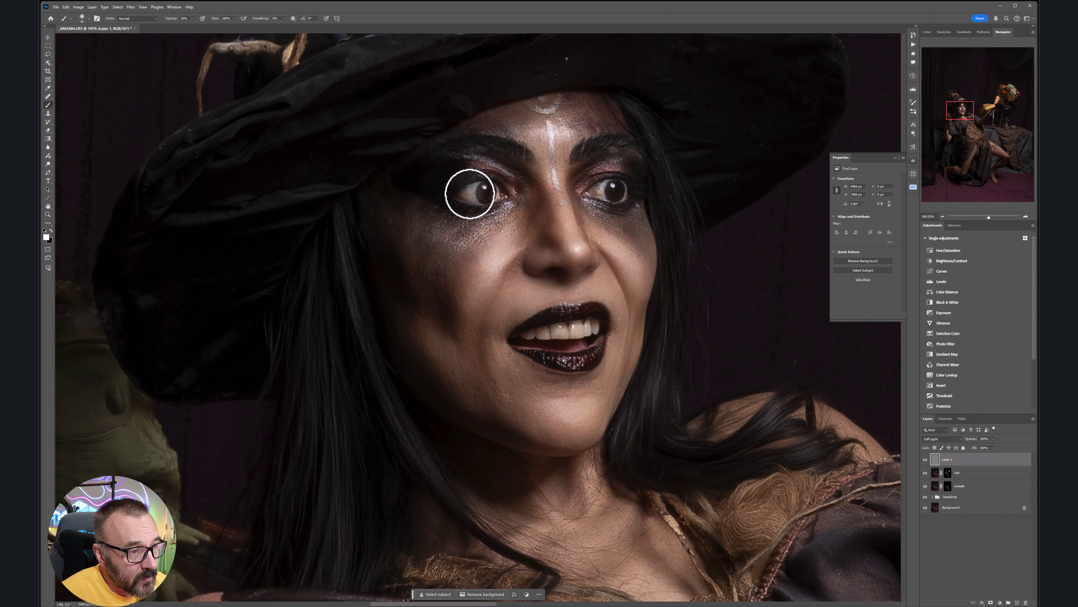
key([)
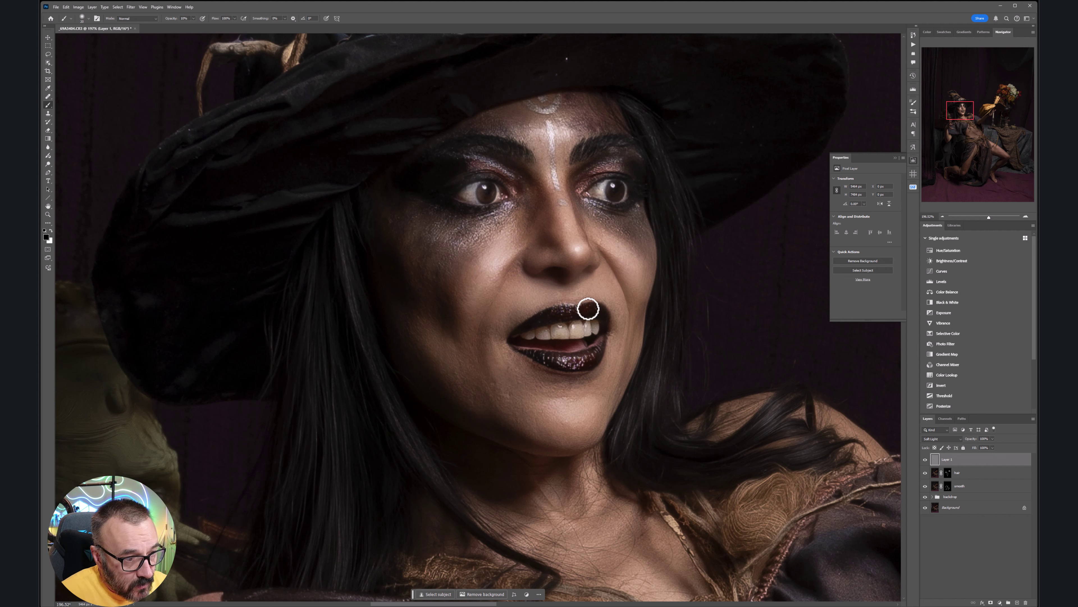
- Burn the hollow of the shadowed cheek and the jawline towards the chin with black
key(bracketright)
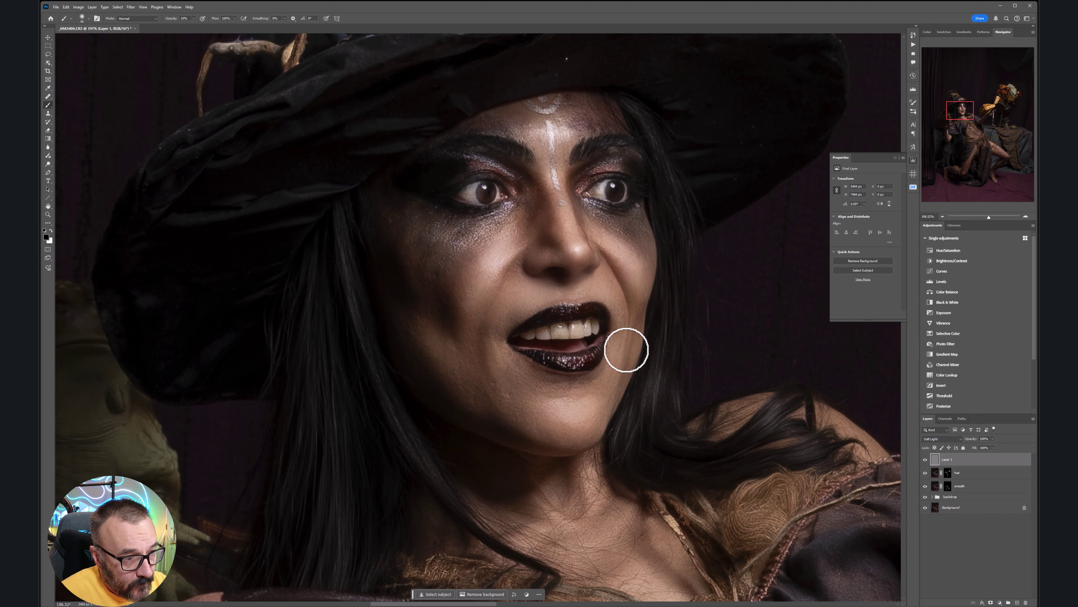
mouse_move(529, 263)
mouse_down()
mouse_move(494, 289)
mouse_move(521, 262)
mouse_move(477, 339)
mouse_move(489, 391)
mouse_move(459, 306)
mouse_move(454, 321)
mouse_move(390, 279)
mouse_up()
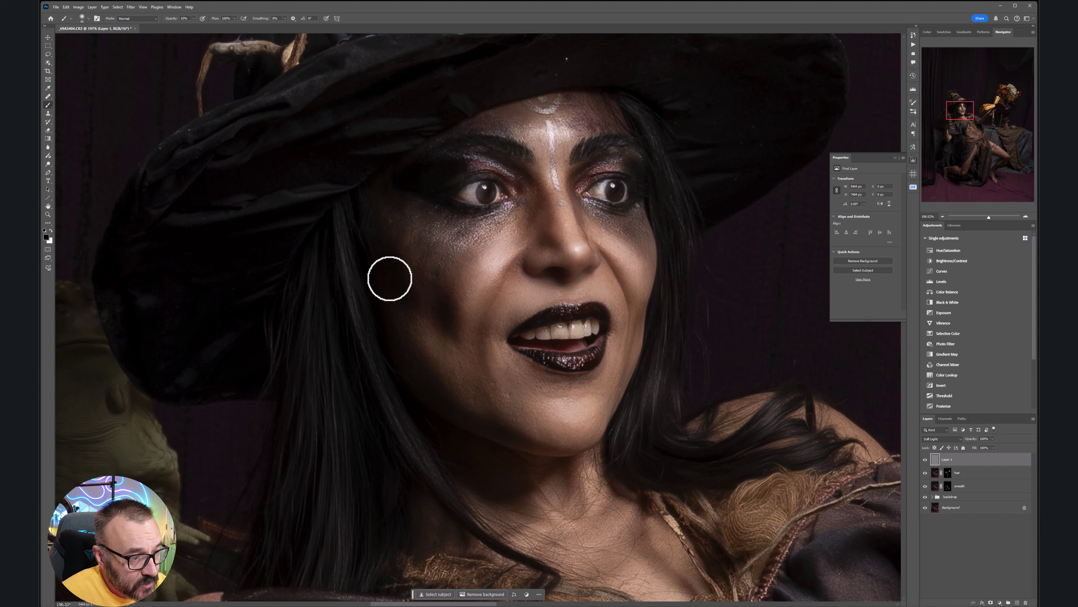
drag(414, 428, 463, 437)
mouse_move(434, 377)
mouse_down()
mouse_move(411, 387)
mouse_move(488, 401)
mouse_move(483, 389)
mouse_move(498, 425)
mouse_move(545, 445)
mouse_move(460, 403)
mouse_move(605, 454)
mouse_move(452, 402)
mouse_move(570, 428)
mouse_up()
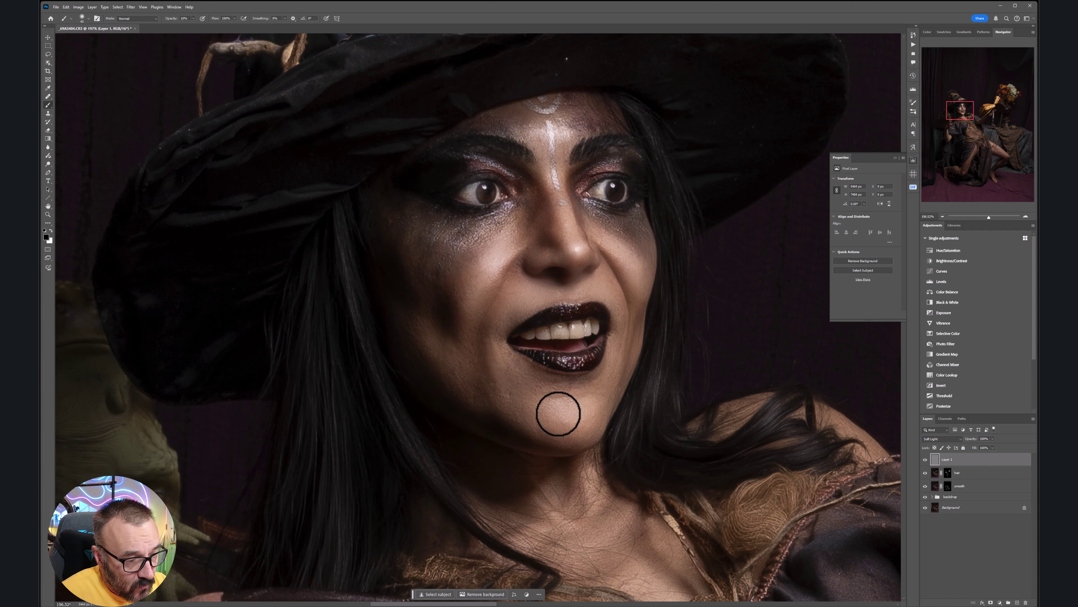
- Dodge the center of the chin and the tip of the nose with white
key(x)
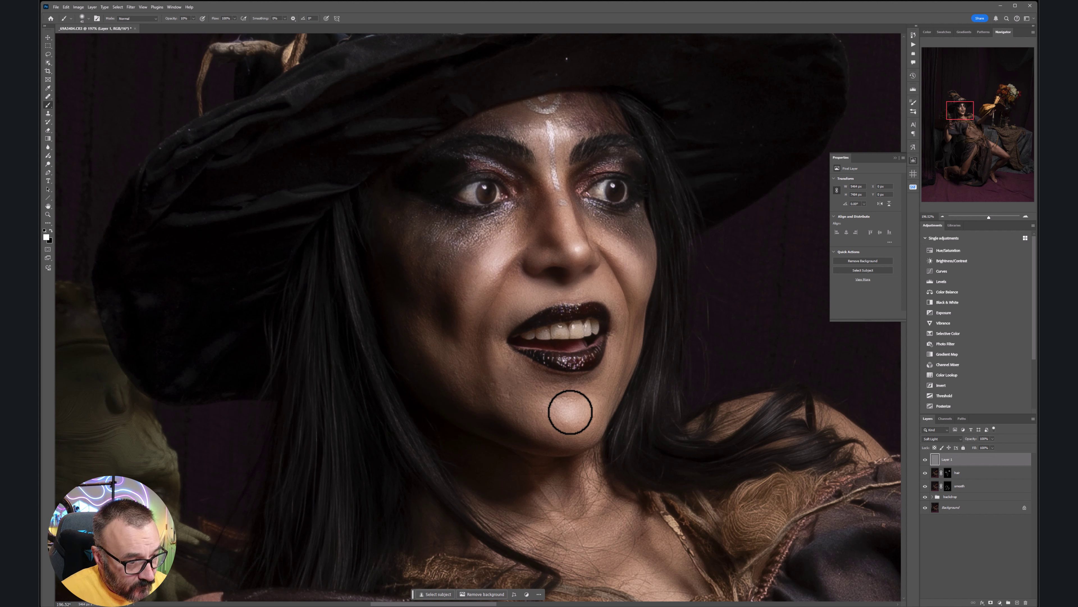
drag(570, 412, 567, 415)
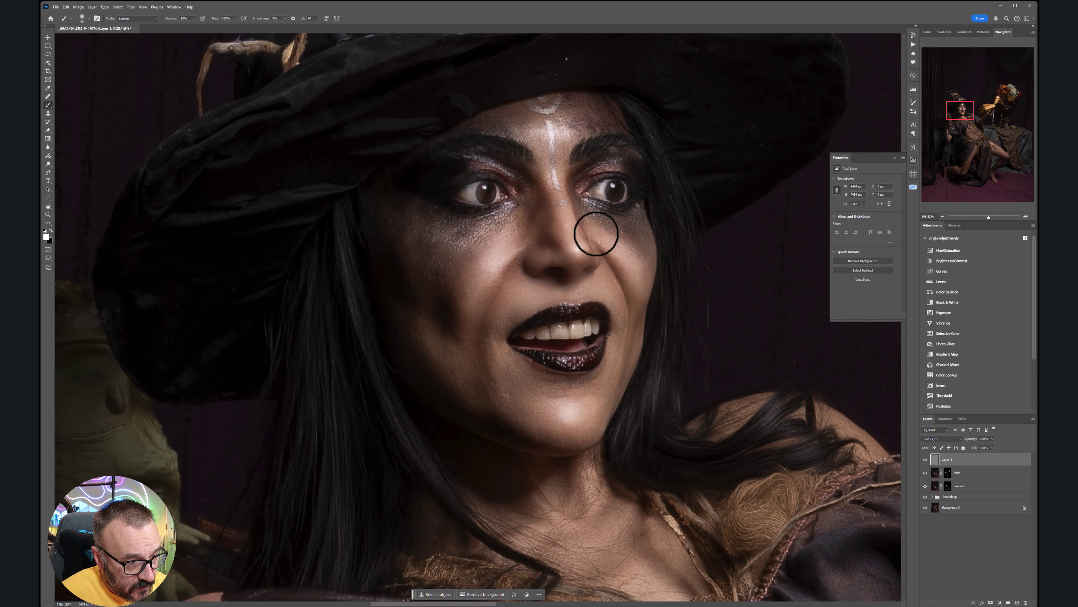
drag(574, 252, 579, 251)
- Burn the jaw edge beside the mouth and the neck shadow under the chin with black
key(x)
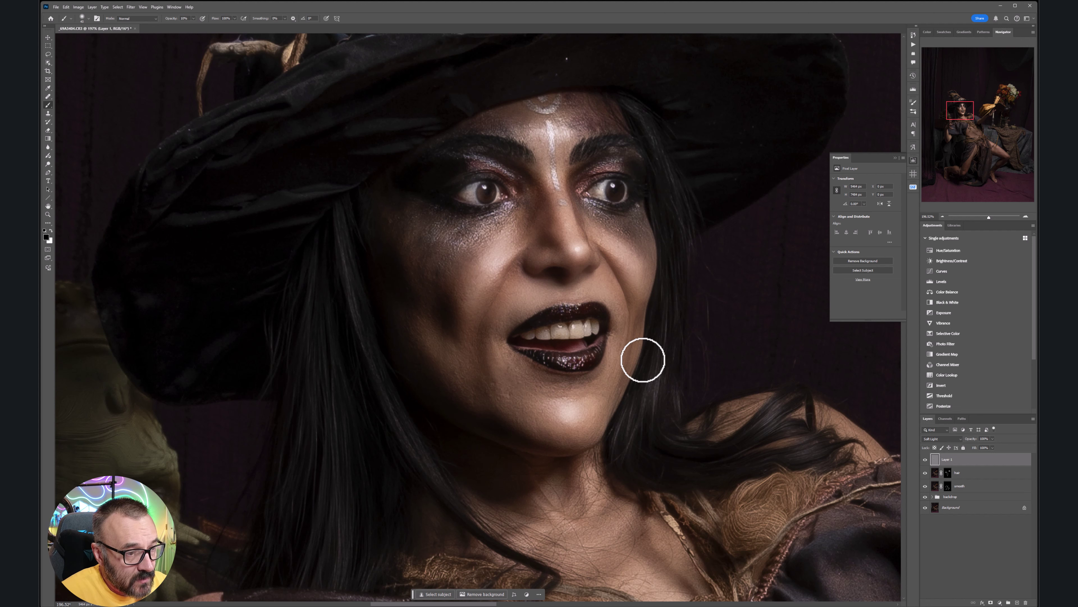
mouse_move(639, 337)
mouse_down()
mouse_move(615, 418)
mouse_move(568, 461)
mouse_up()
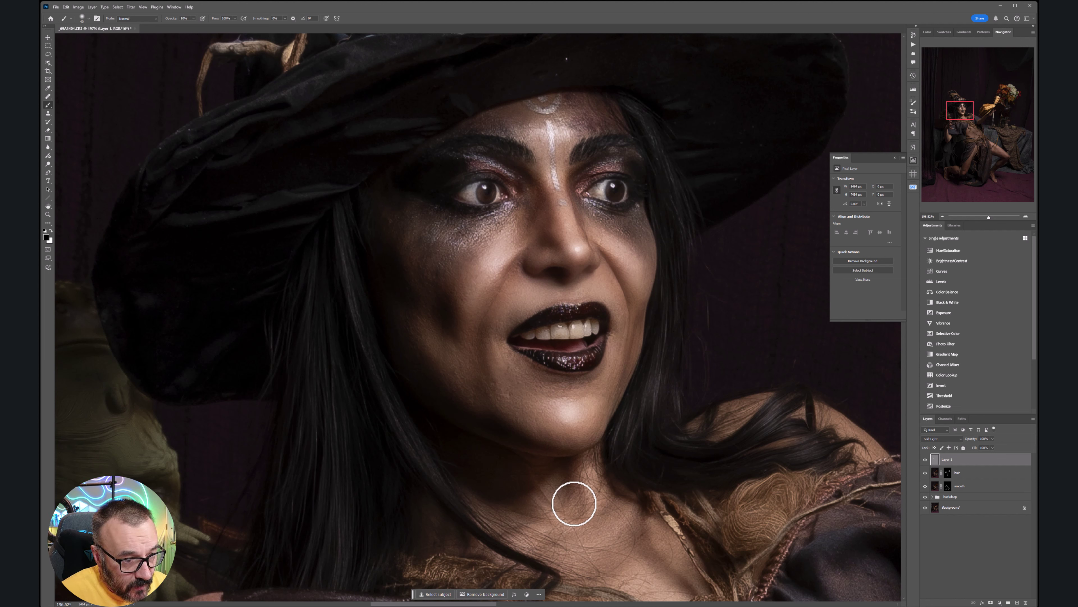
mouse_move(490, 460)
mouse_down()
mouse_move(508, 498)
mouse_move(552, 524)
mouse_move(541, 539)
mouse_move(520, 506)
mouse_move(535, 524)
mouse_move(533, 512)
mouse_move(588, 498)
mouse_move(569, 472)
mouse_move(582, 477)
mouse_move(566, 506)
mouse_move(540, 489)
mouse_move(555, 530)
mouse_move(563, 523)
mouse_move(541, 523)
mouse_move(599, 470)
mouse_up()
- Dodge the skin along the collarbone beside the garment's neckline with white
key(x)
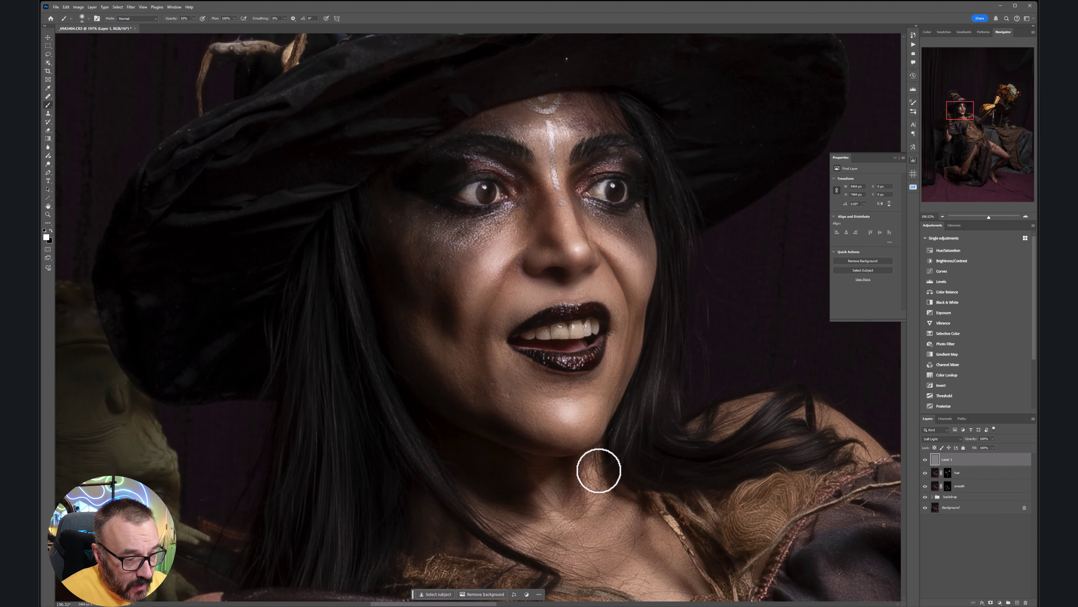
mouse_move(628, 514)
mouse_down()
mouse_move(614, 340)
mouse_move(578, 359)
mouse_up()
drag(671, 358, 649, 358)
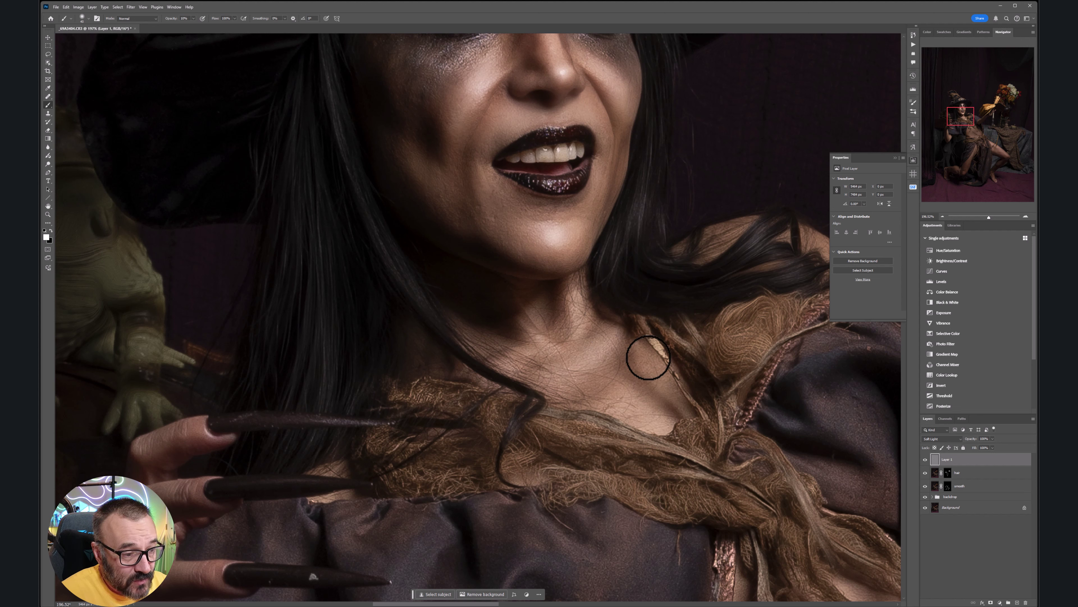
- Burn the hollows of the neck and the chest skin along the neckline with black
key(x)
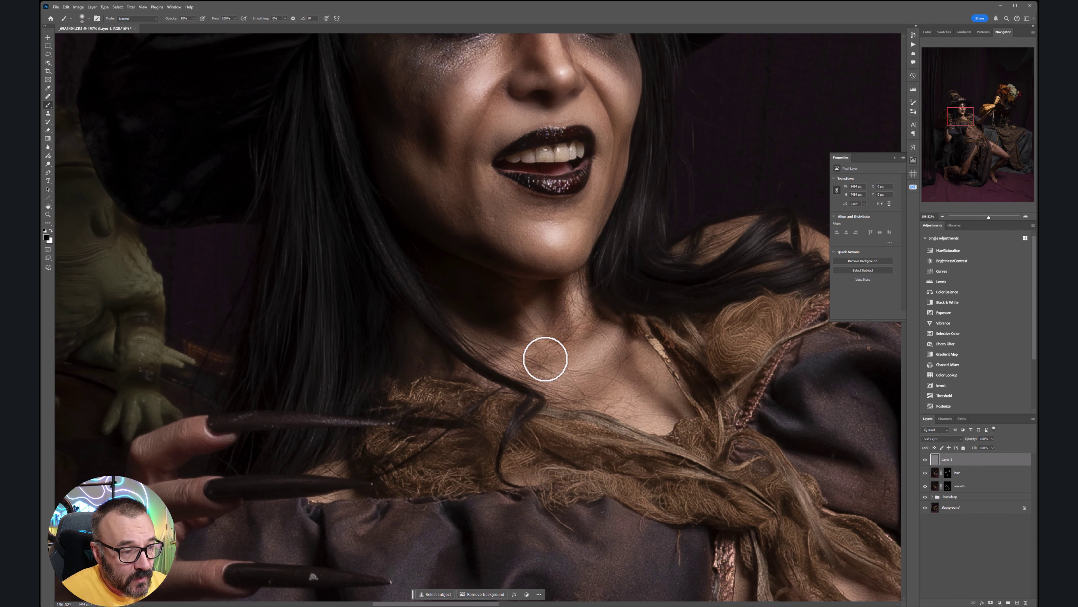
drag(522, 296, 532, 315)
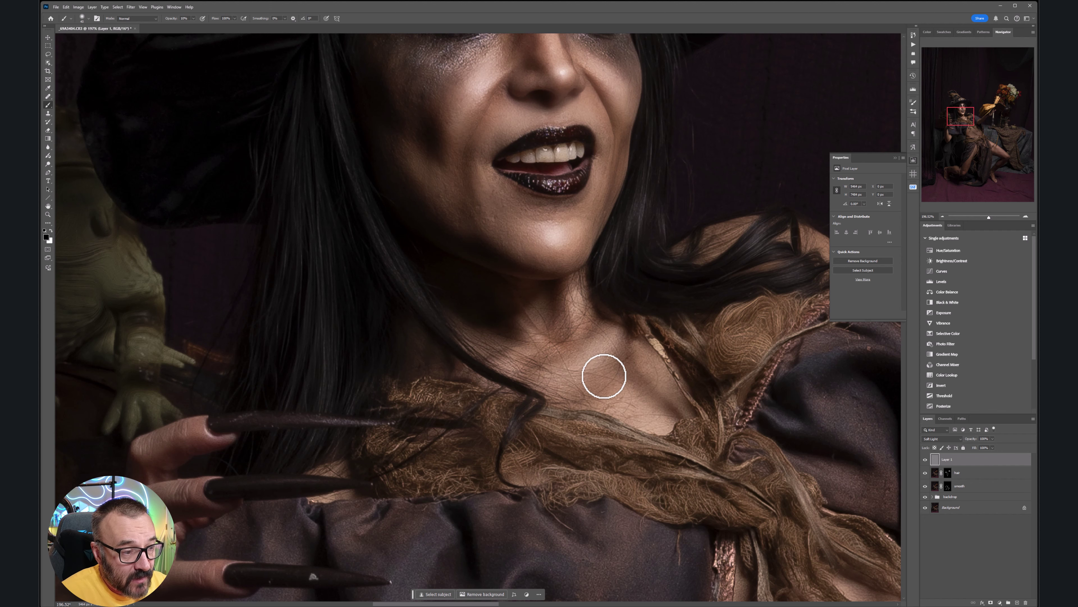
mouse_move(638, 354)
mouse_down()
mouse_move(616, 378)
mouse_move(628, 372)
mouse_move(663, 422)
mouse_up()
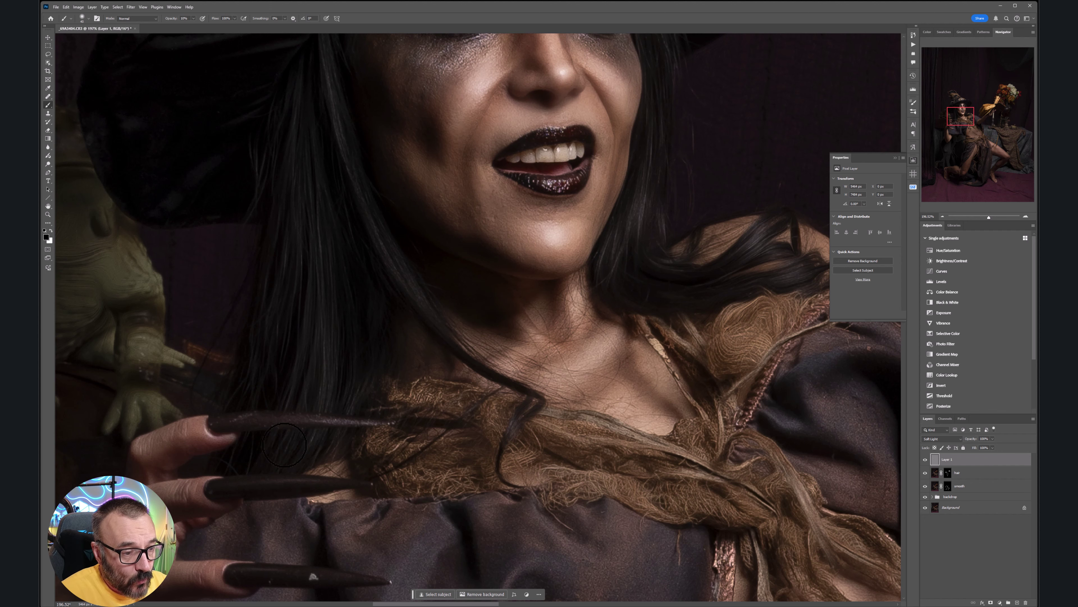
- Burn the shadowed back of the clawed hand and the wrist with black
drag(233, 513, 602, 330)
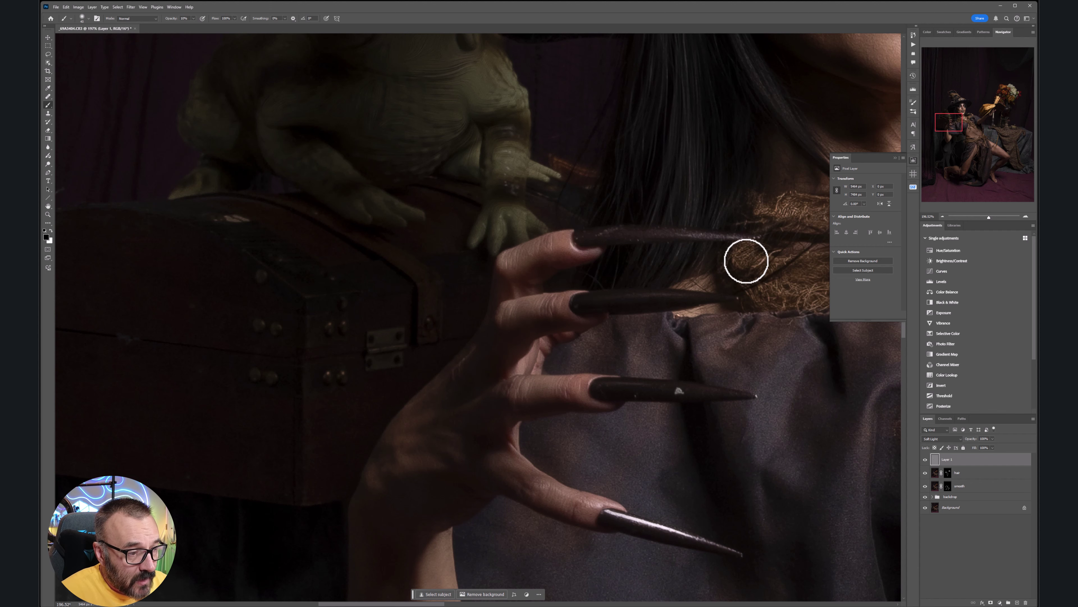
drag(746, 261, 343, 525)
drag(509, 354, 790, 25)
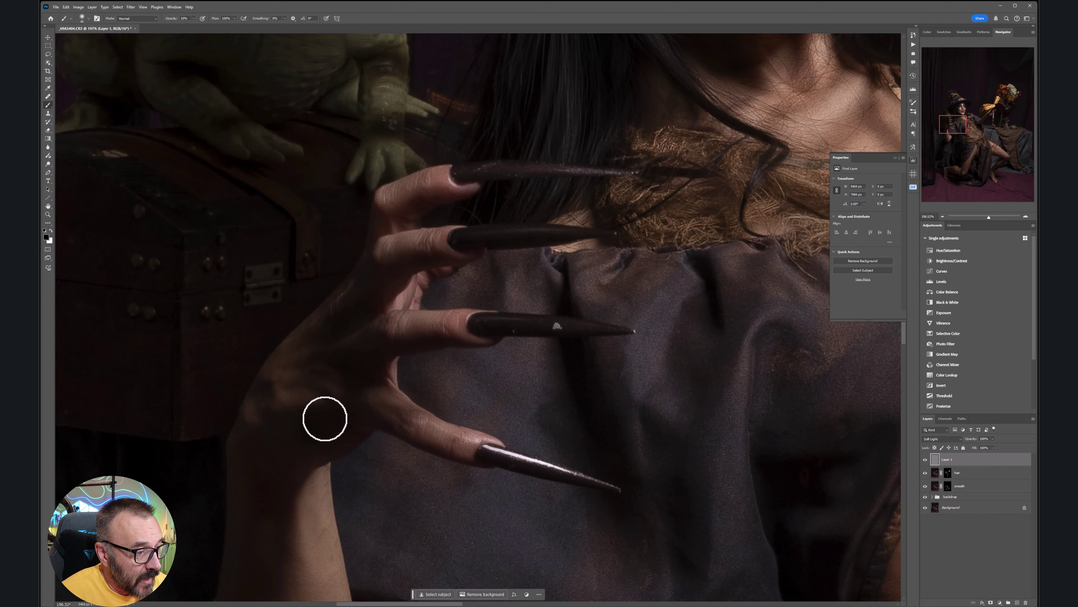
drag(301, 458, 421, 364)
drag(541, 262, 482, 376)
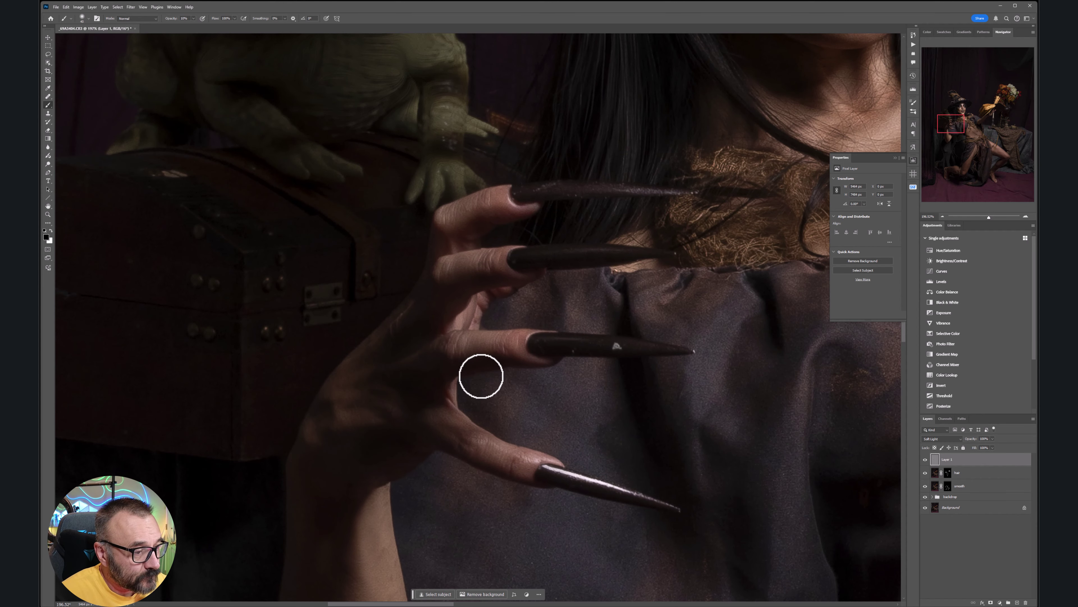
- Dodge the tops of the two uppermost fingers with white and reduce the brush size for the long nails
key(x)
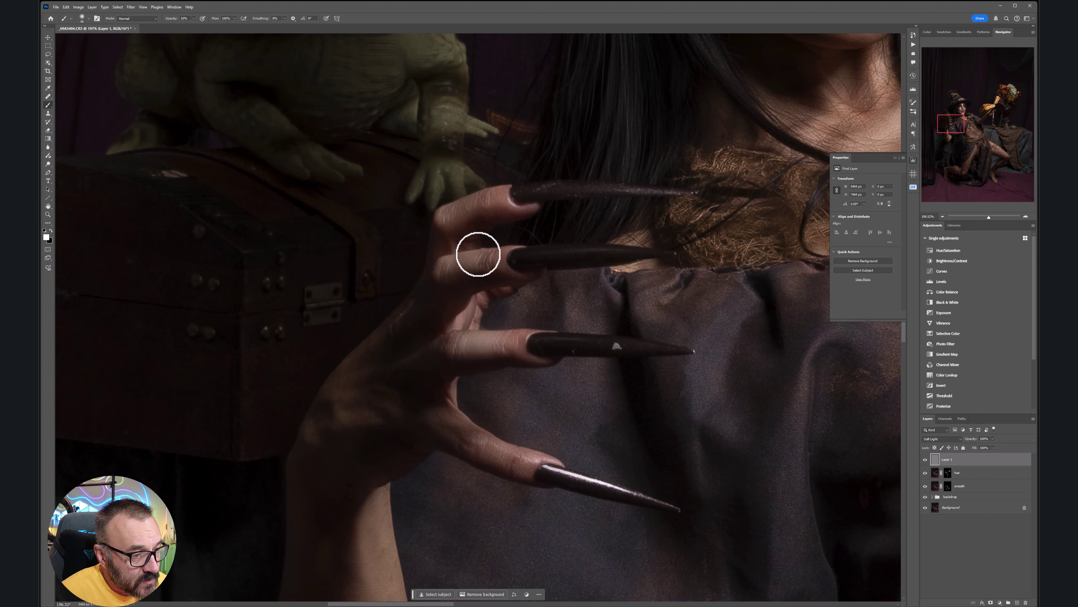
mouse_move(483, 260)
mouse_down()
mouse_move(469, 266)
mouse_move(499, 262)
mouse_move(474, 258)
mouse_up()
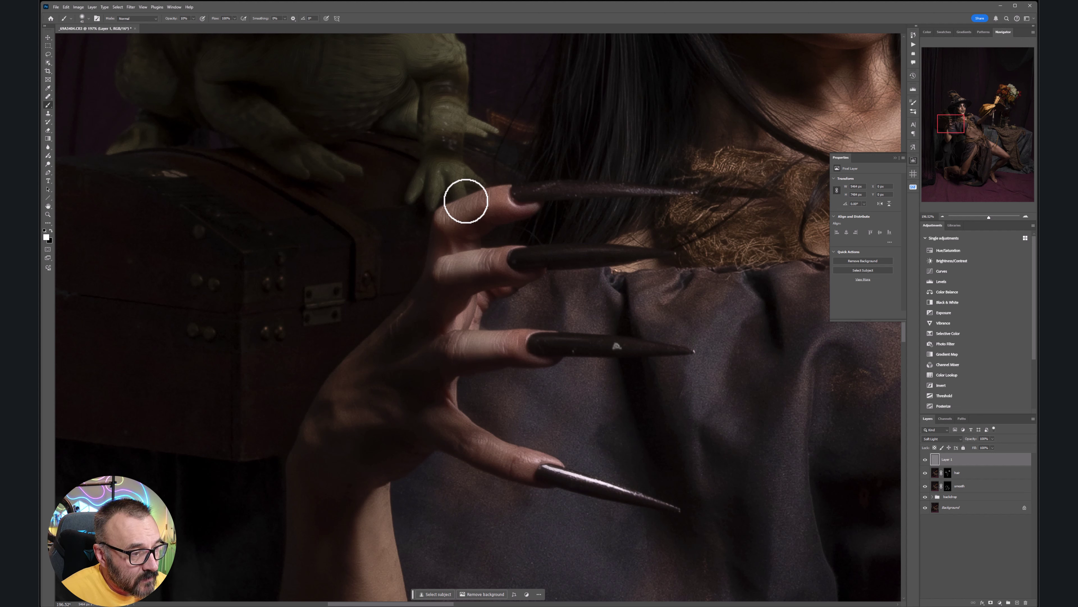
drag(465, 201, 473, 207)
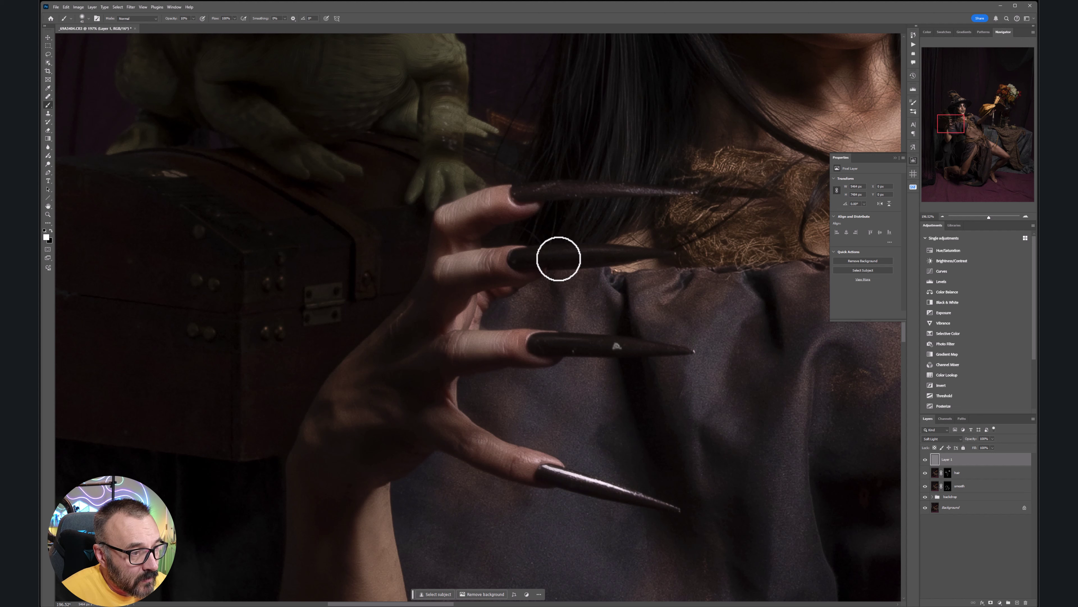
key(bracketleft)
key(bracketleft)
key(bracketleft)
key(bracketleft)
key(bracketleft)
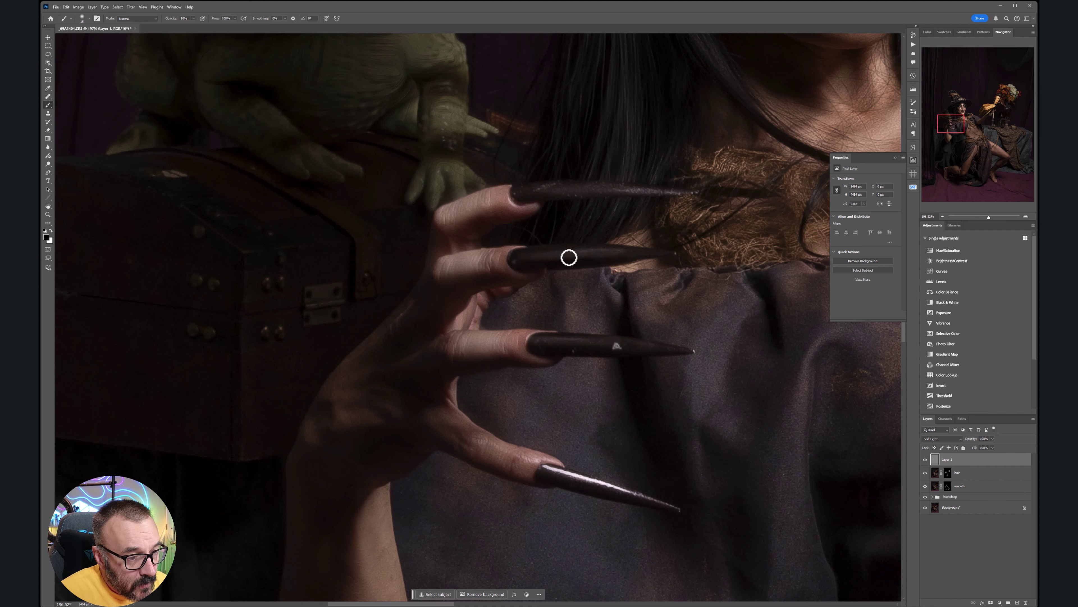
- Burn the base of the thumb and the hand above the wrist with black, using a larger brush
drag(476, 419, 508, 350)
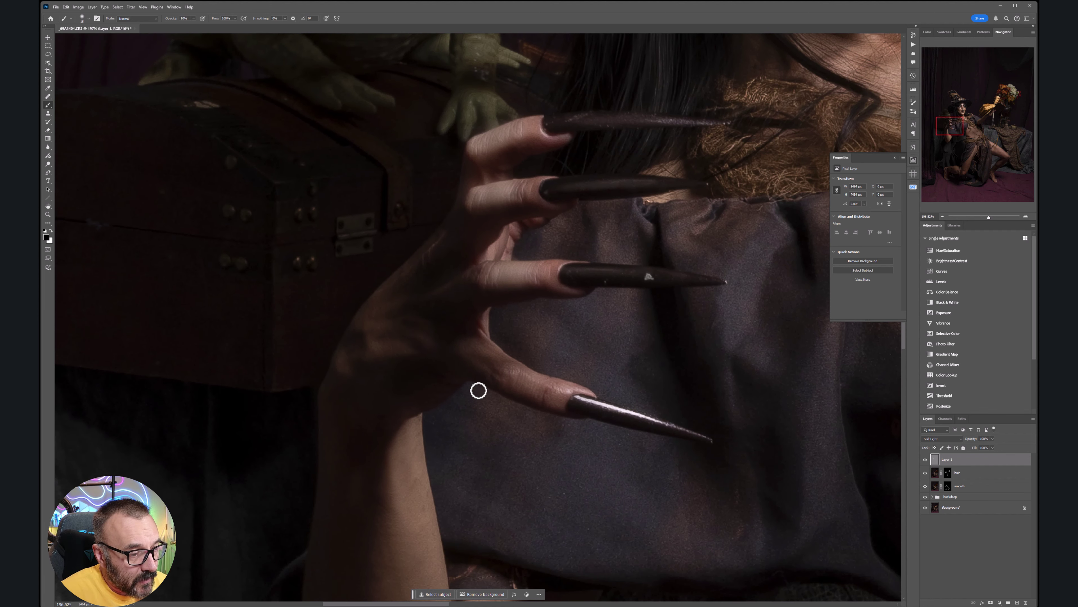
key(])
key(])
key(])
key(])
key(])
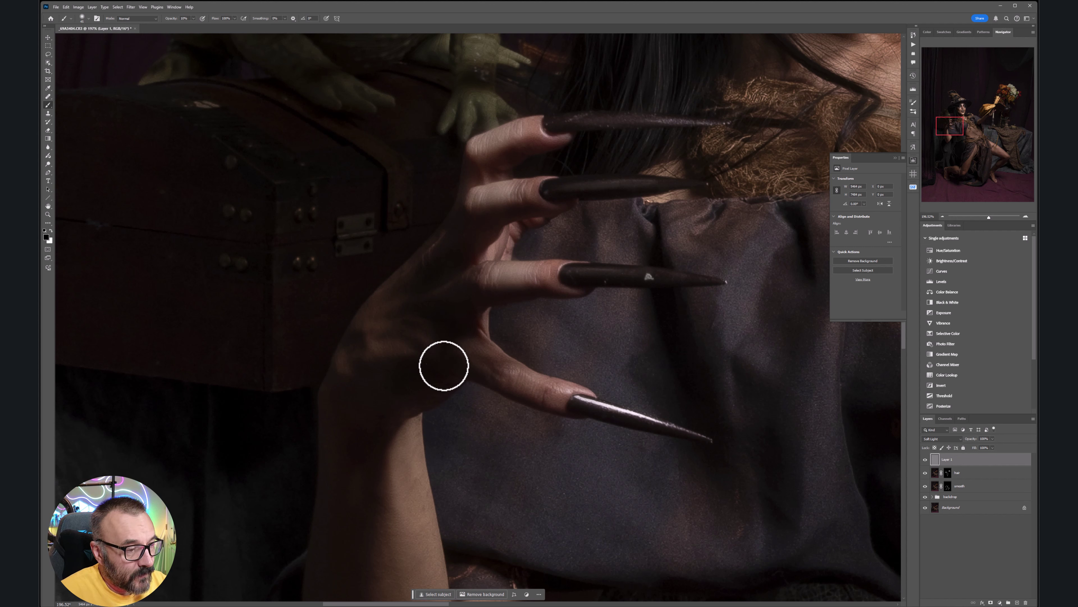
mouse_move(428, 372)
mouse_down()
mouse_move(436, 349)
mouse_move(401, 338)
mouse_up()
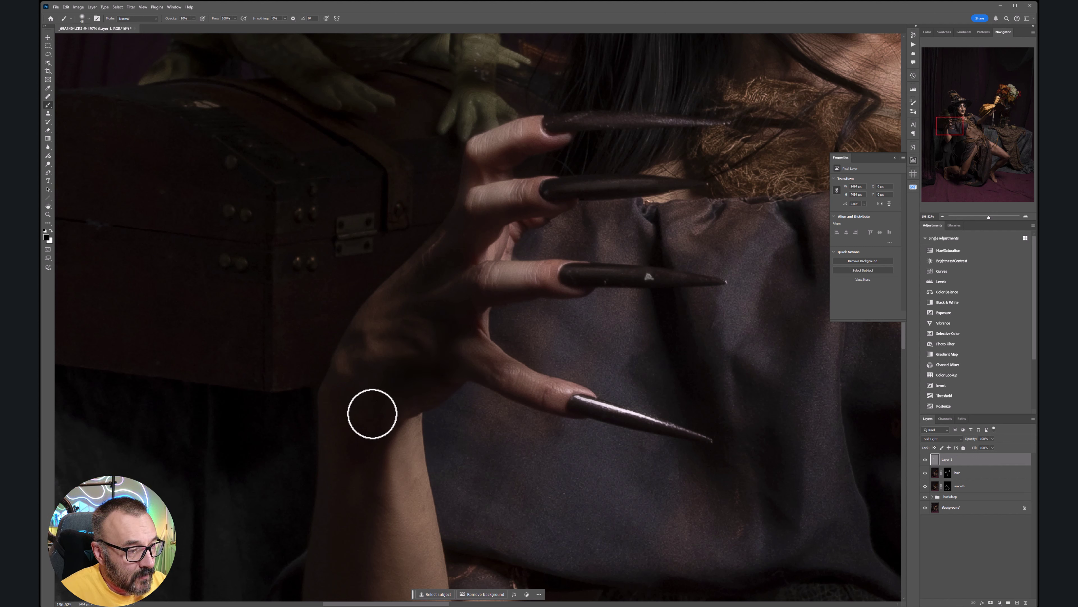
- Dodge the skin along the raised forearm with white, using a larger brush
key(x)
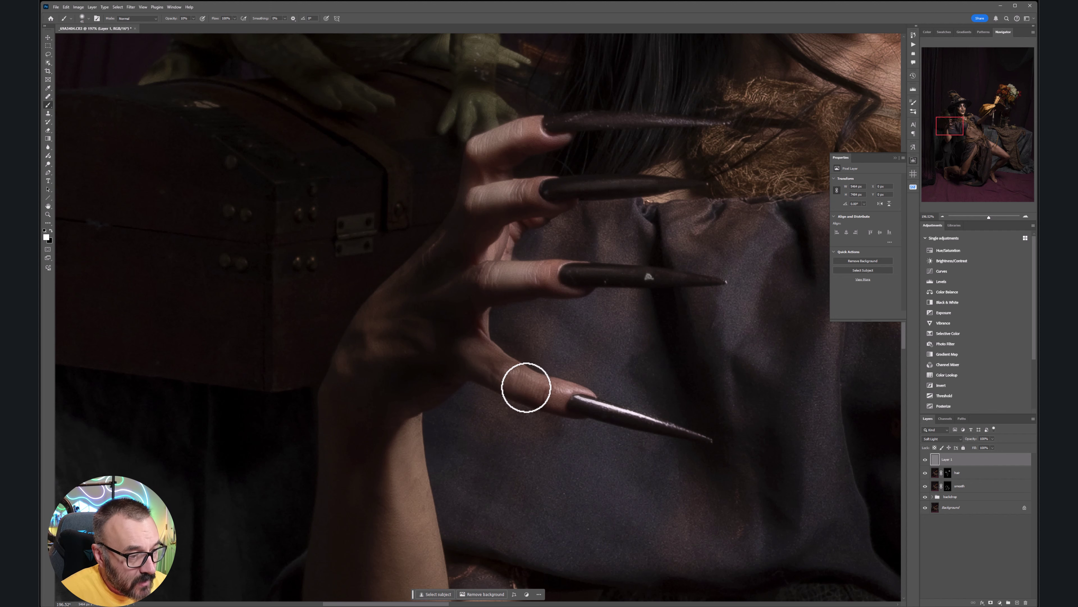
scroll(407, 436, down, 4)
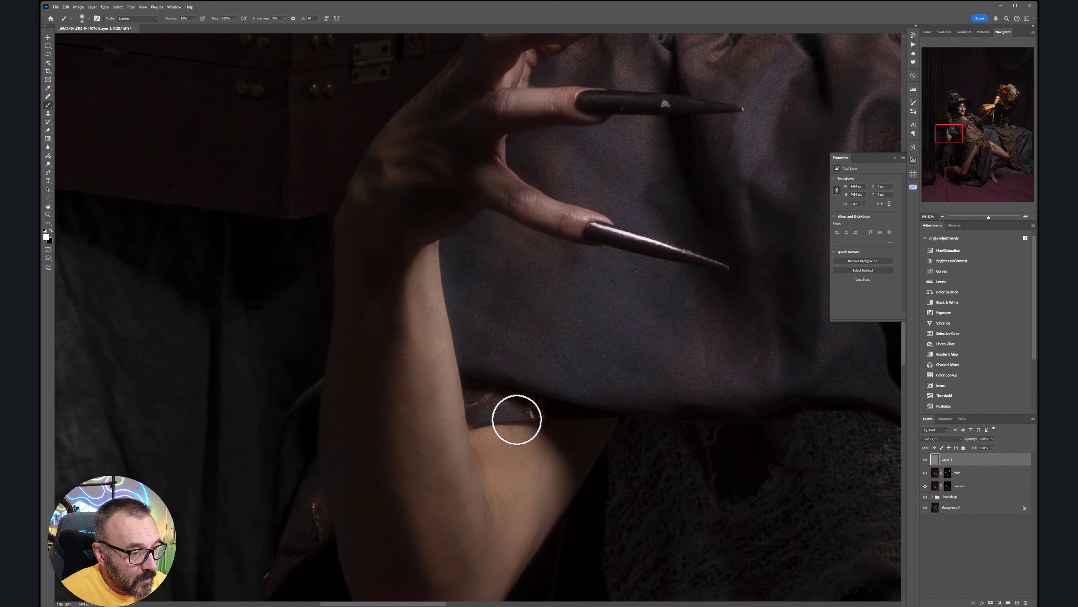
scroll(505, 382, down, 4)
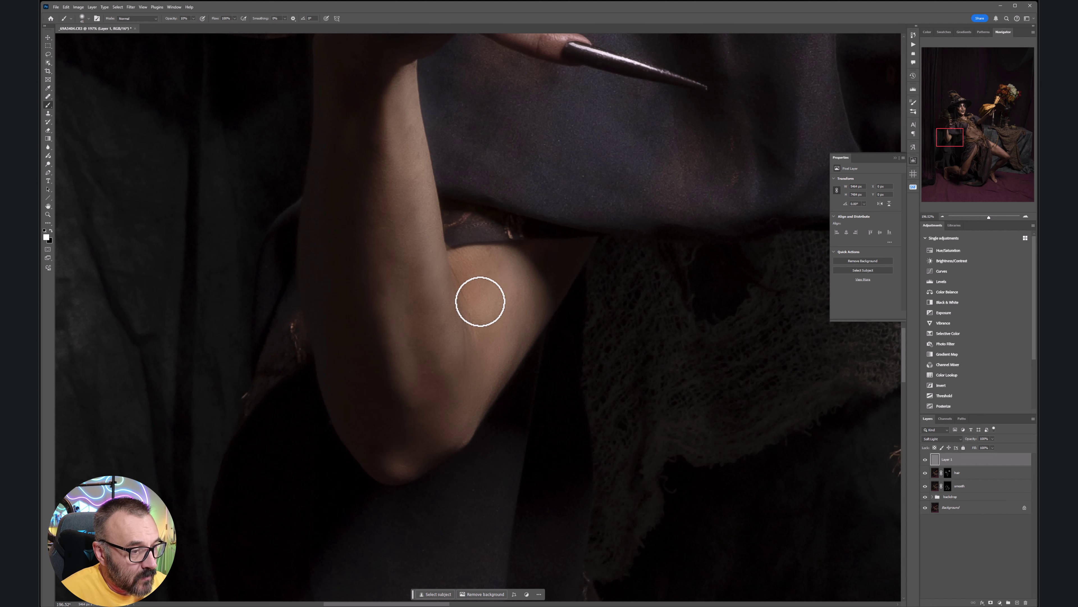
key(bracketright)
key(bracketright)
key(bracketright)
mouse_move(337, 78)
mouse_down()
mouse_move(337, 140)
mouse_move(359, 193)
mouse_move(327, 288)
mouse_up()
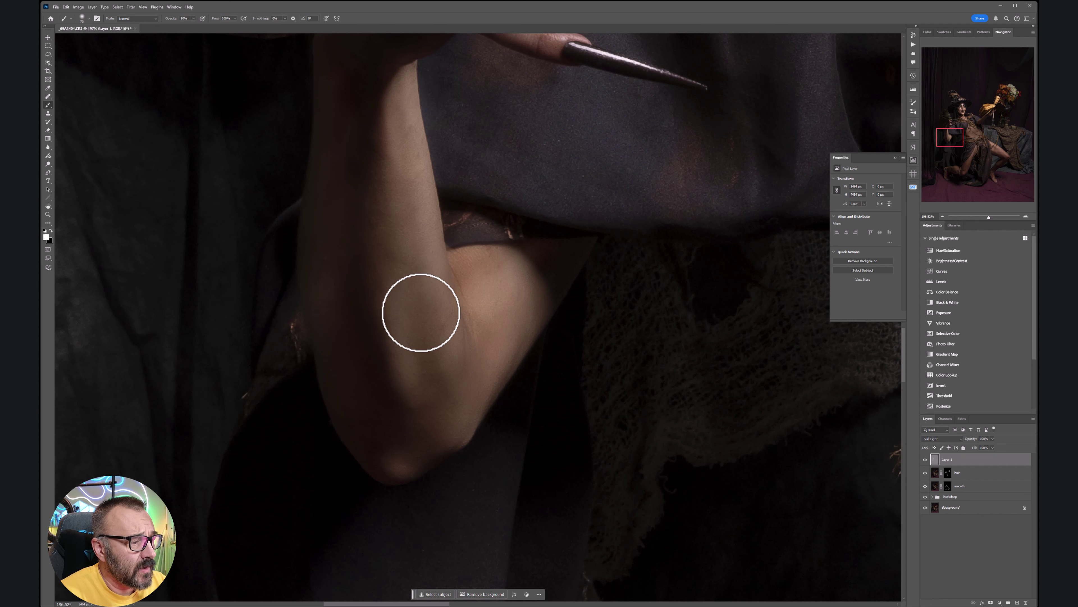
- Burn the forearm shading toward the elbow with black and dodge the tip of the elbow with white
key(x)
mouse_move(413, 264)
mouse_down()
mouse_move(404, 207)
mouse_move(433, 381)
mouse_move(426, 292)
mouse_move(425, 422)
mouse_move(378, 437)
mouse_move(319, 383)
mouse_move(436, 474)
mouse_move(428, 464)
mouse_up()
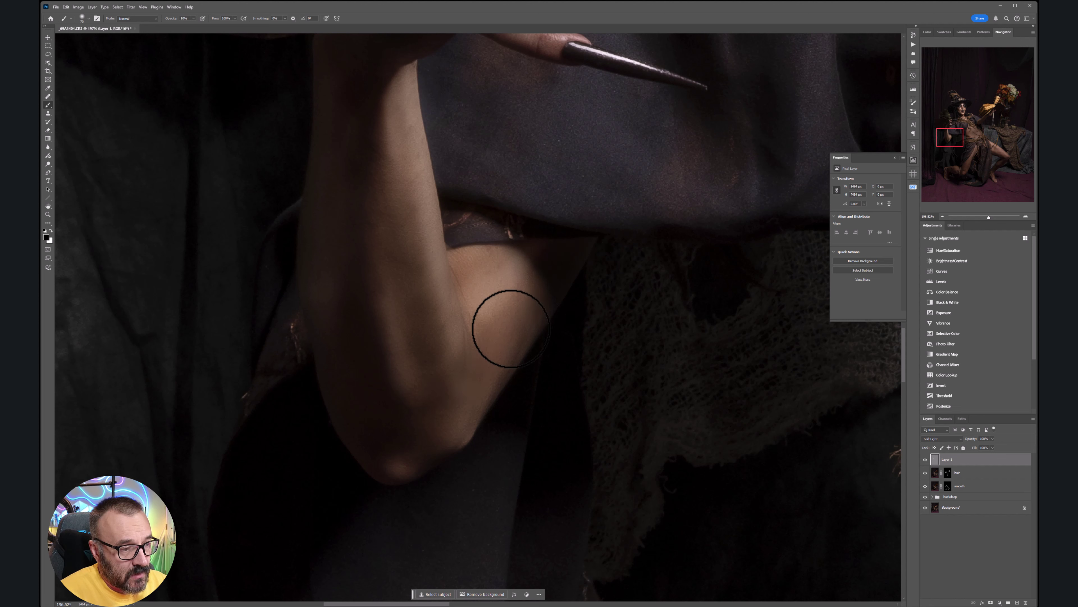
key(x)
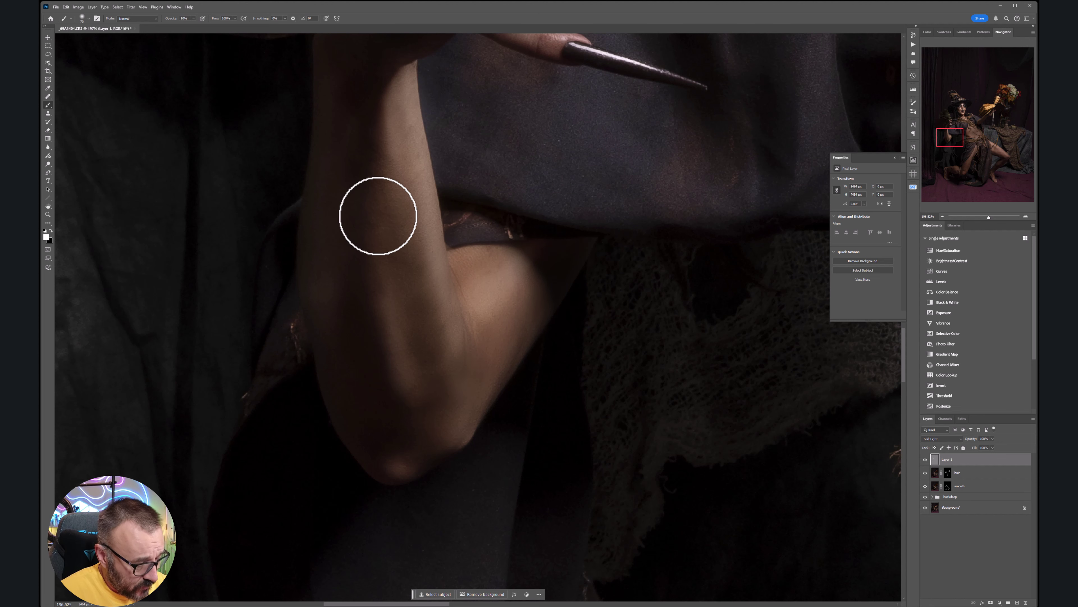
drag(405, 478, 400, 470)
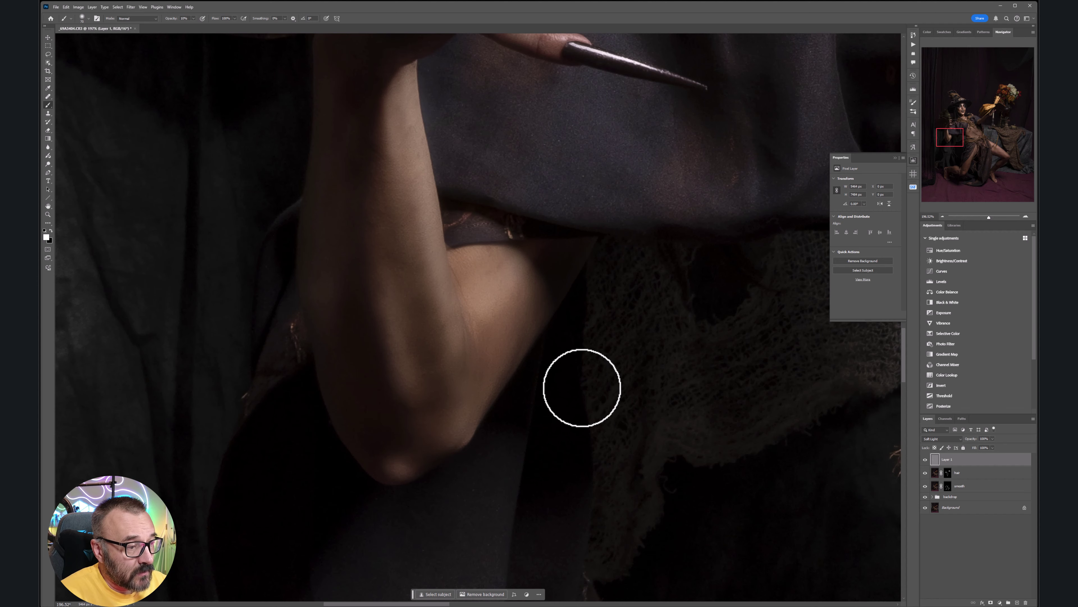
- Burn the side of the waist under the garment and the opposite edge of the belly with black, using a larger brush
scroll(581, 388, down, 5)
drag(777, 330, 540, 361)
drag(375, 373, 313, 367)
drag(624, 376, 607, 438)
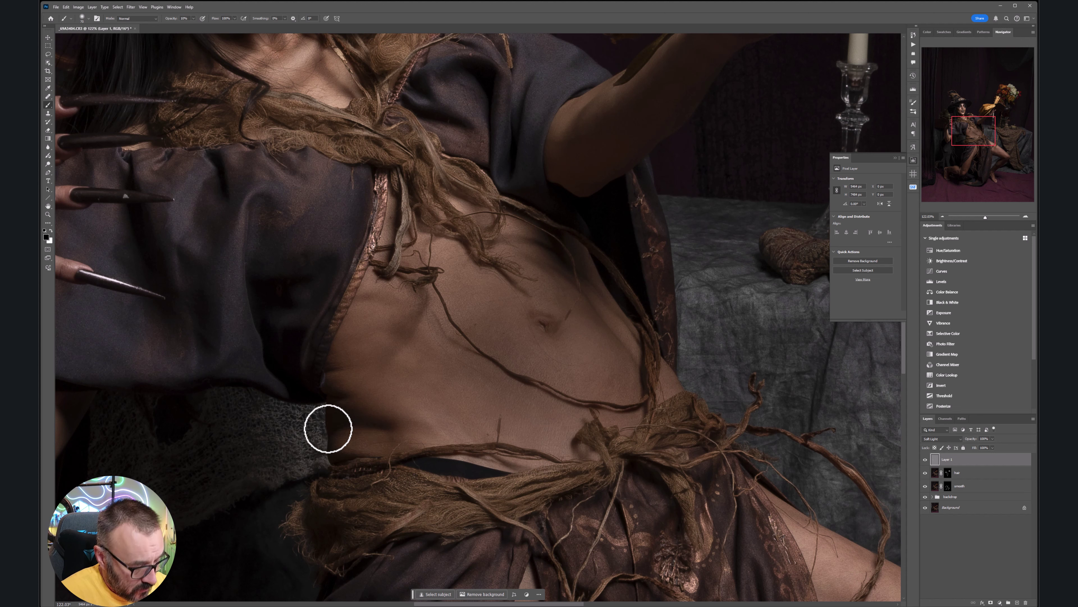
key(bracketright)
key(bracketright)
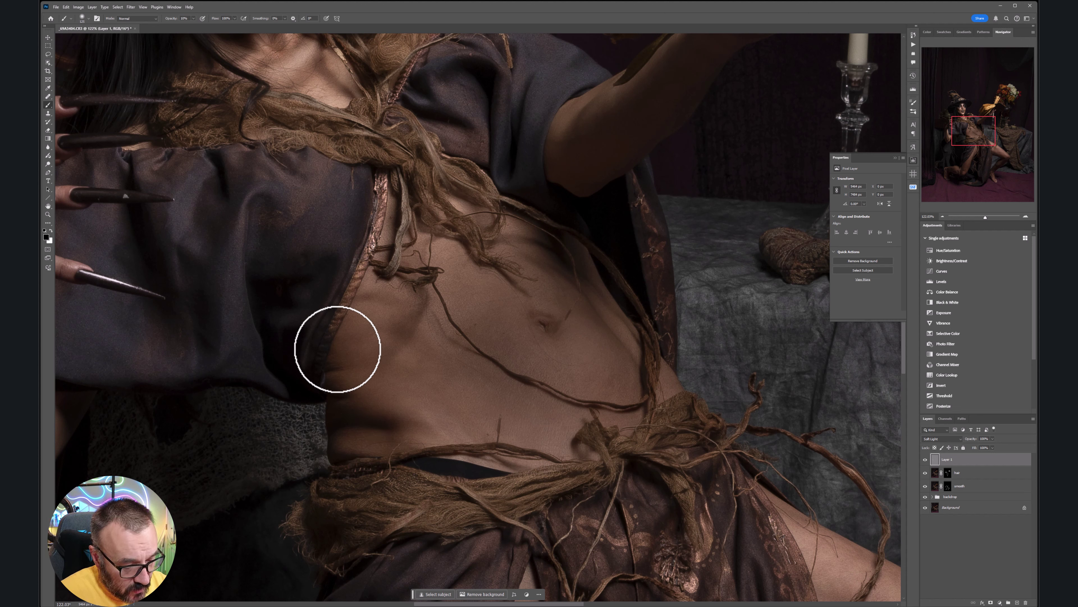
drag(338, 350, 357, 403)
drag(598, 280, 616, 333)
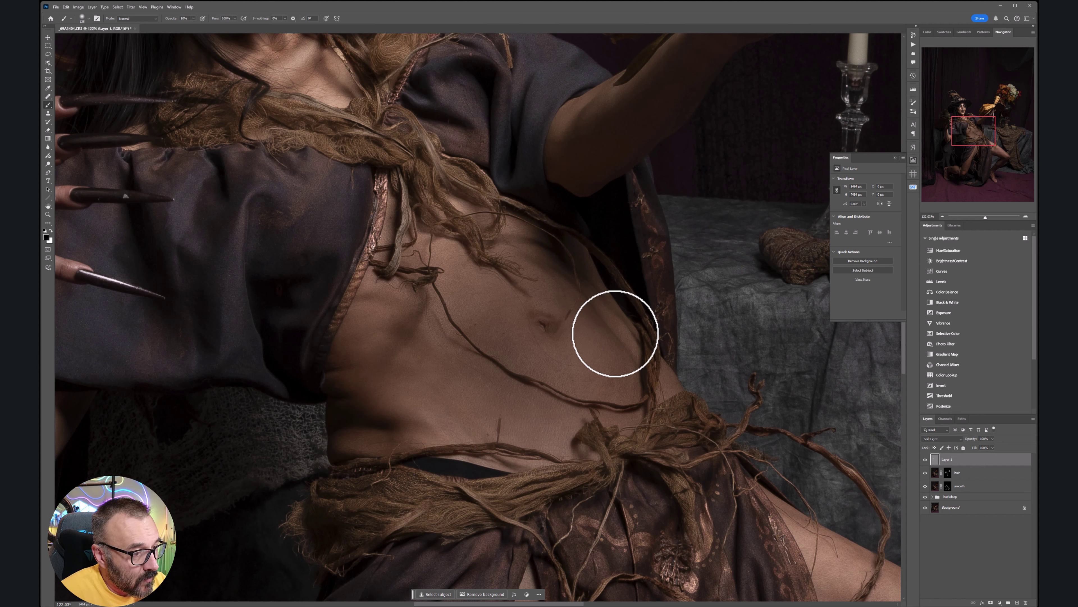
- Burn the lower abdomen and hip skin along the ragged belt with black and an enlarged brush
key(bracketleft)
key(bracketleft)
key(bracketleft)
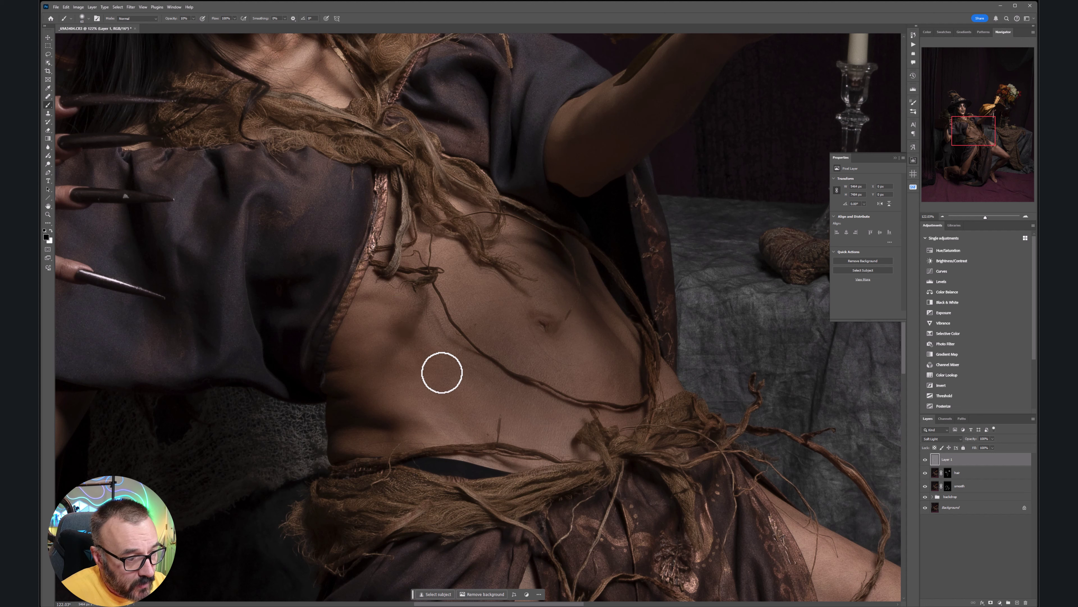
key(bracketright)
key(bracketright)
key(bracketright)
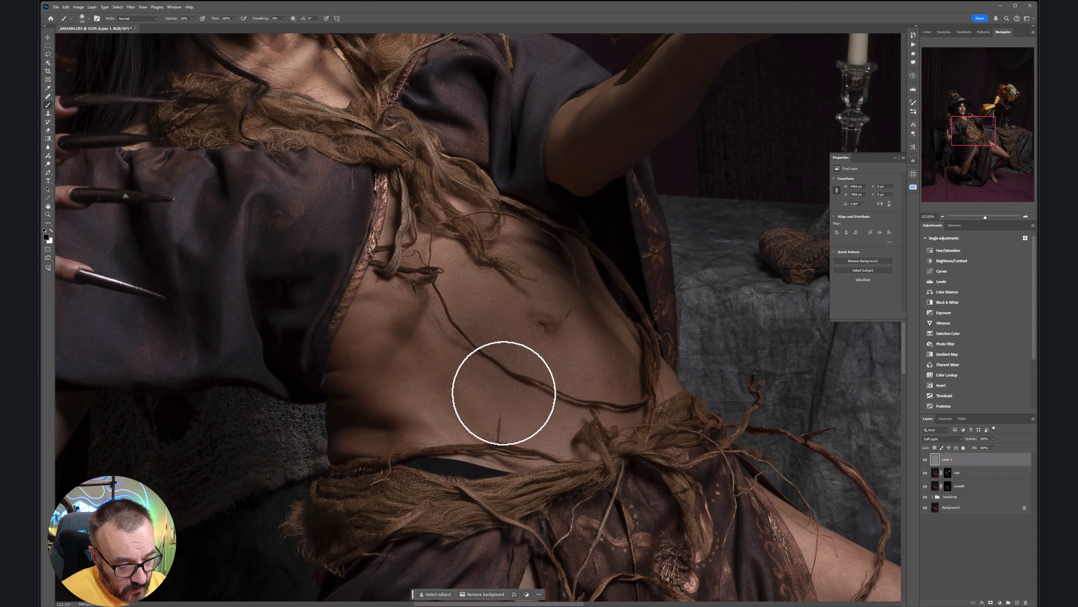
mouse_move(528, 448)
mouse_down()
mouse_move(555, 475)
mouse_move(497, 476)
mouse_up()
mouse_move(360, 439)
mouse_down()
mouse_move(403, 423)
mouse_move(372, 453)
mouse_up()
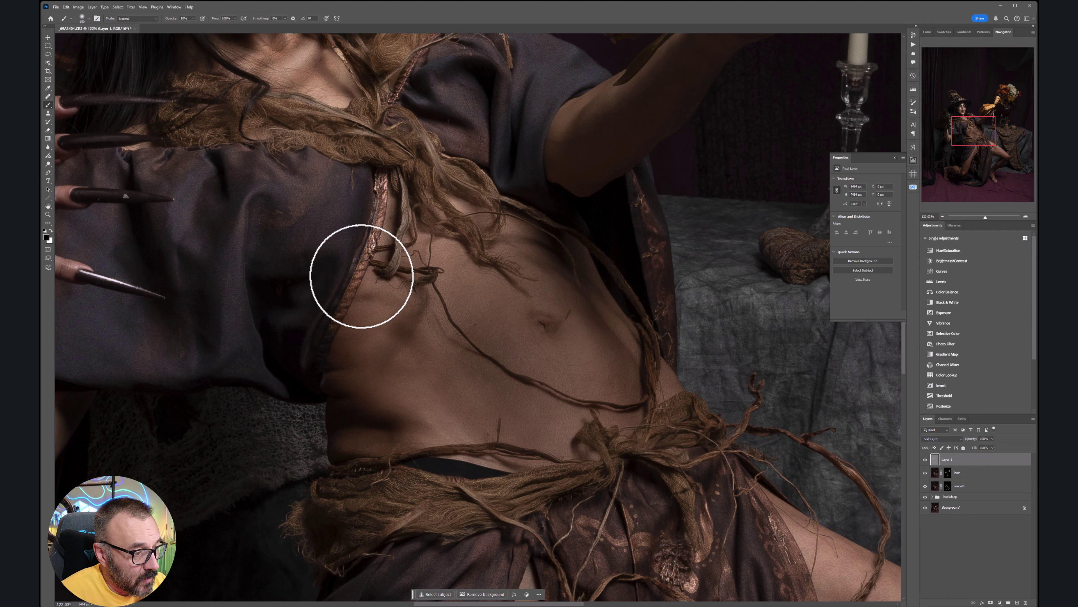
- Burn the garment's trimmed edge, the side of the ribs and the knotted area of the belt with black
mouse_move(361, 276)
mouse_down()
mouse_move(395, 185)
mouse_move(322, 324)
mouse_up()
mouse_move(338, 374)
mouse_down()
mouse_move(352, 366)
mouse_move(360, 425)
mouse_up()
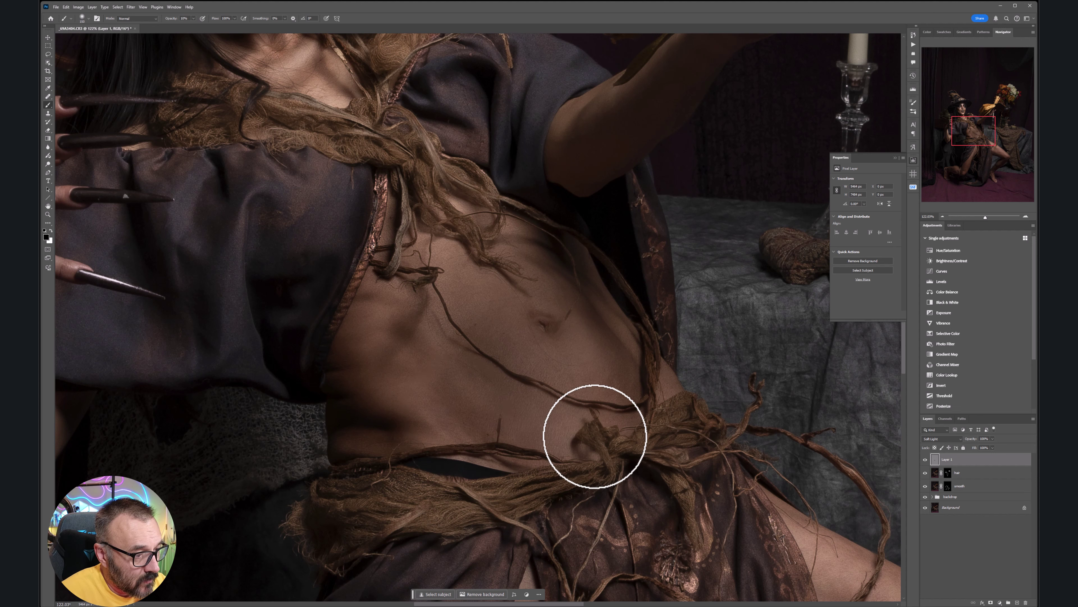
mouse_move(596, 436)
mouse_down()
mouse_move(578, 444)
mouse_move(592, 460)
mouse_up()
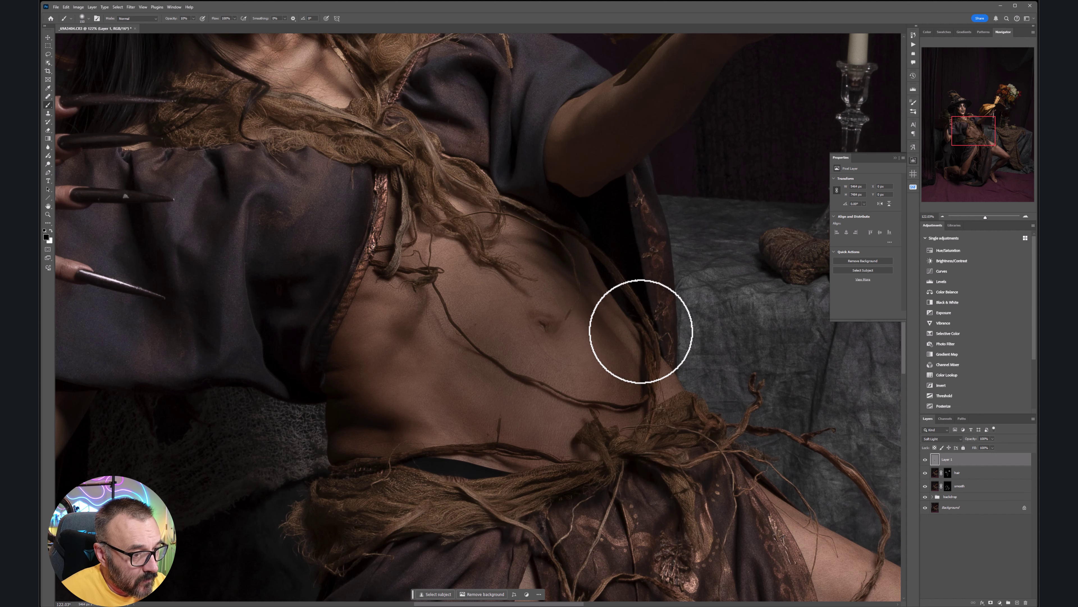
drag(656, 467, 638, 467)
- Dodge the belly skin below the navel with white and reduce the brush size
key(x)
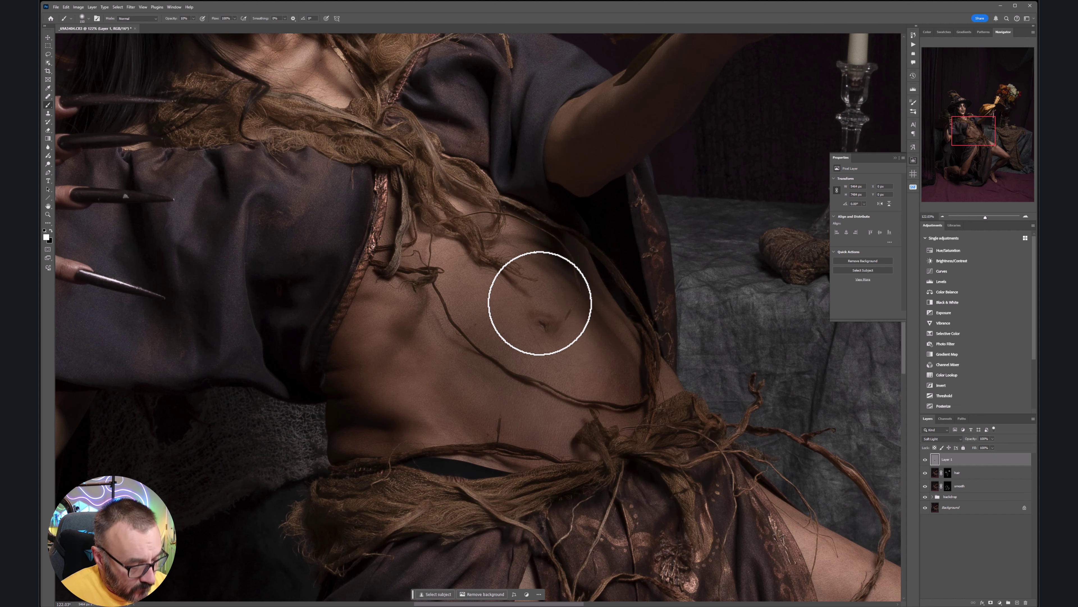
mouse_move(594, 362)
mouse_down()
mouse_move(580, 379)
mouse_move(567, 353)
mouse_move(582, 355)
mouse_move(578, 366)
mouse_move(577, 342)
mouse_move(592, 371)
mouse_up()
key(bracketleft)
key(bracketleft)
key(bracketleft)
key(bracketleft)
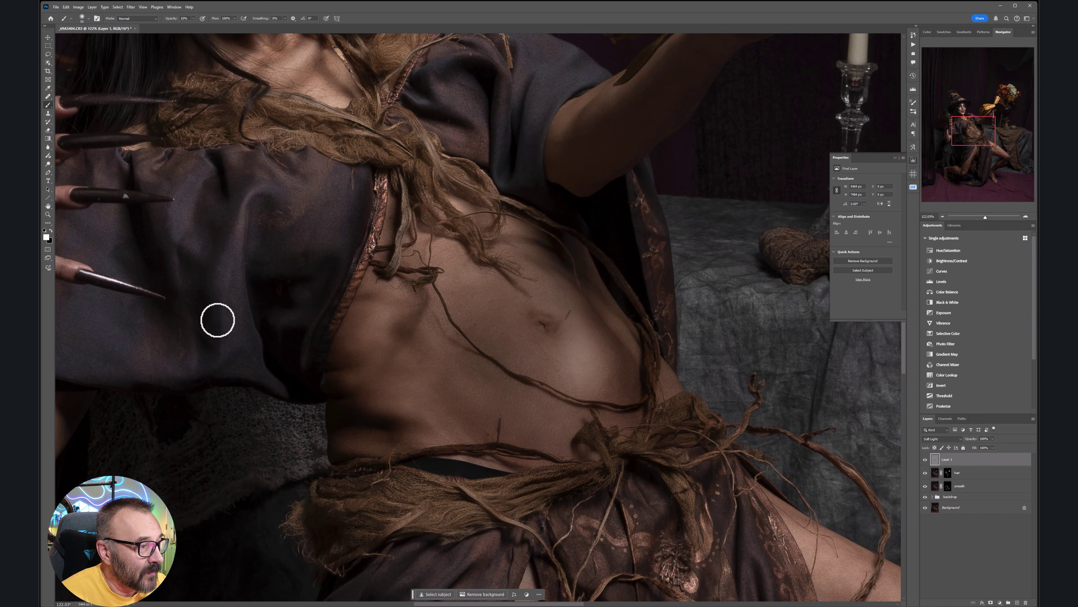
- Burn the vertical fold shadows in the draped garment beside the clawed hand with black
drag(325, 277, 527, 387)
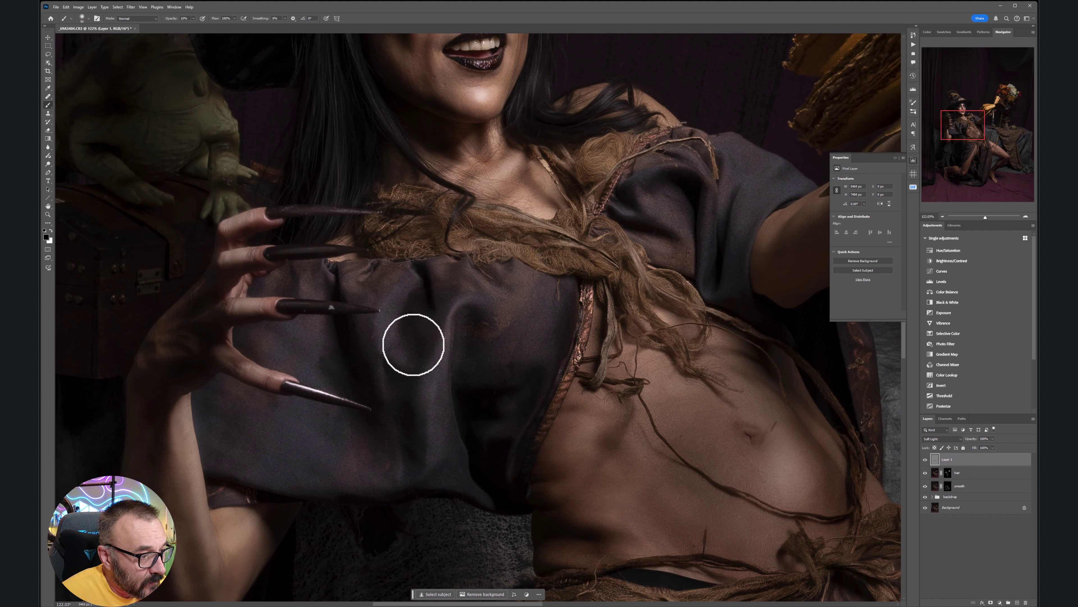
drag(394, 371, 402, 441)
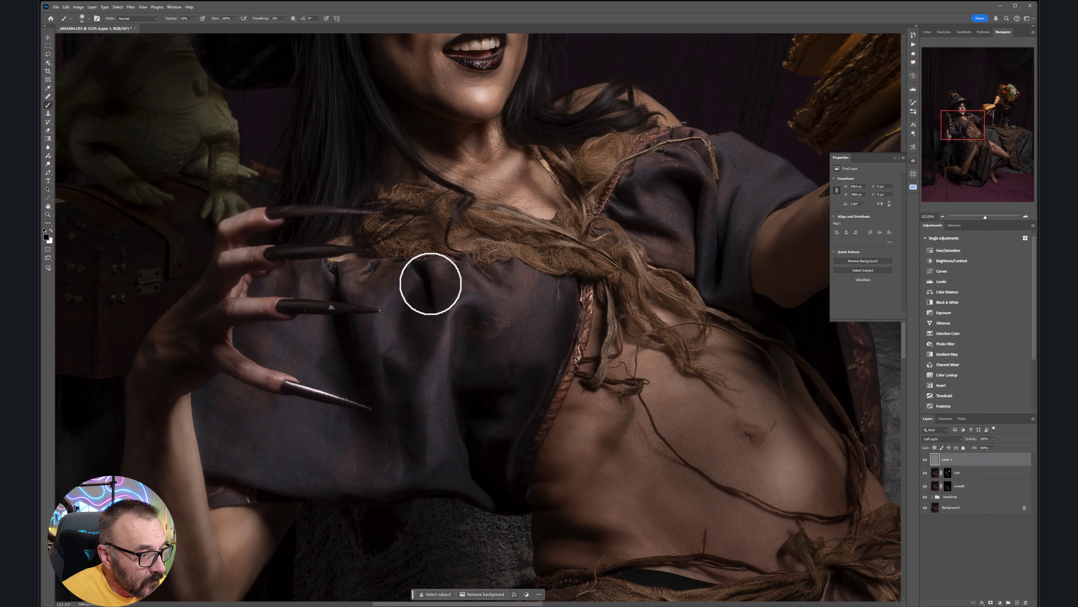
key(x)
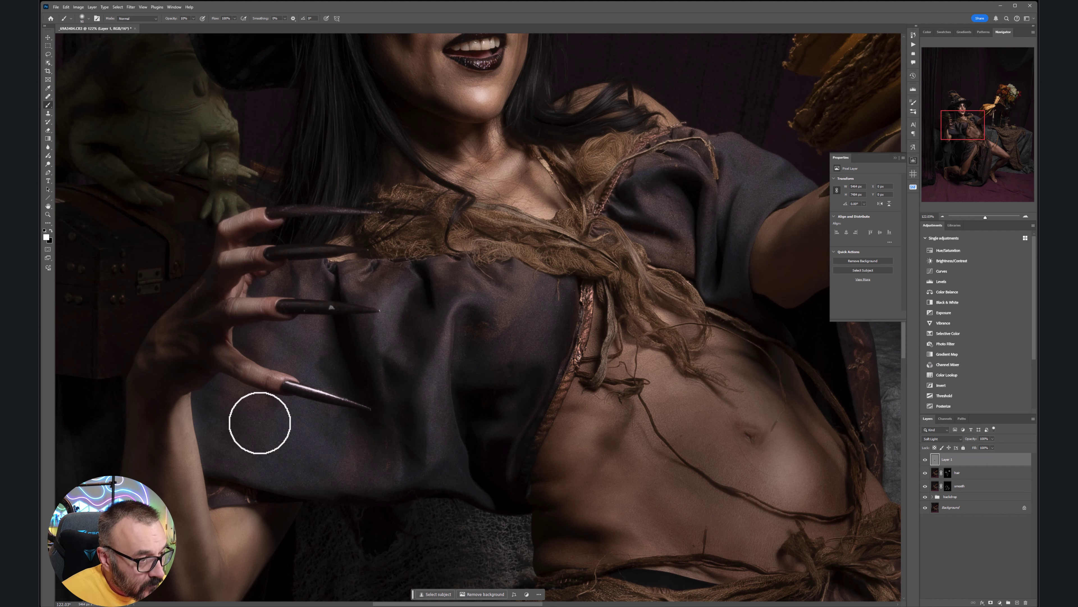
key(x)
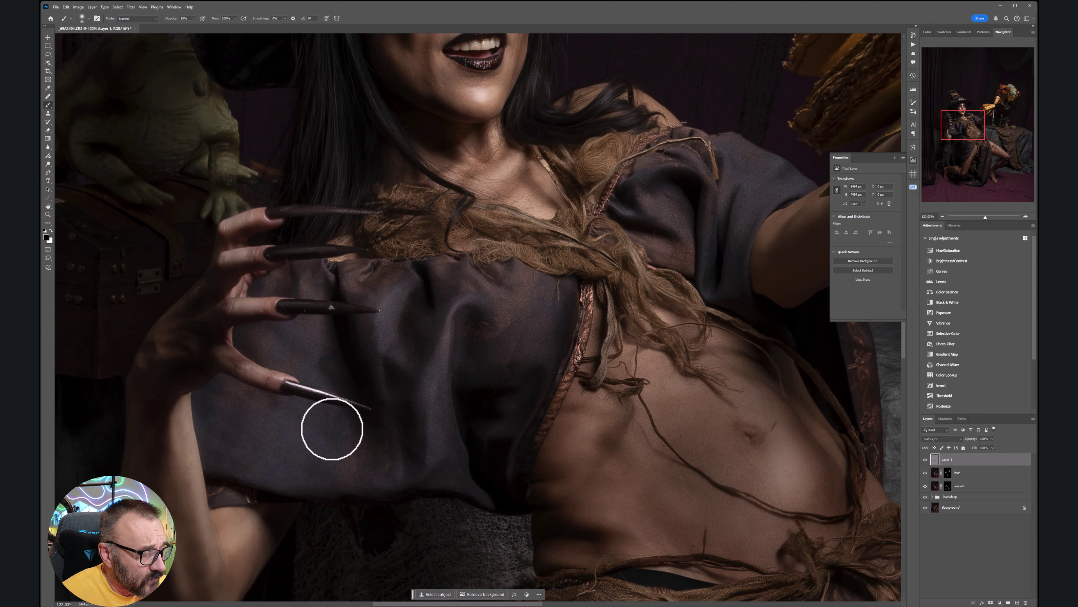
- Burn the lower edge and central folds of the draped garment with black, using a larger brush
key(bracketright)
key(bracketright)
key(bracketright)
key(bracketright)
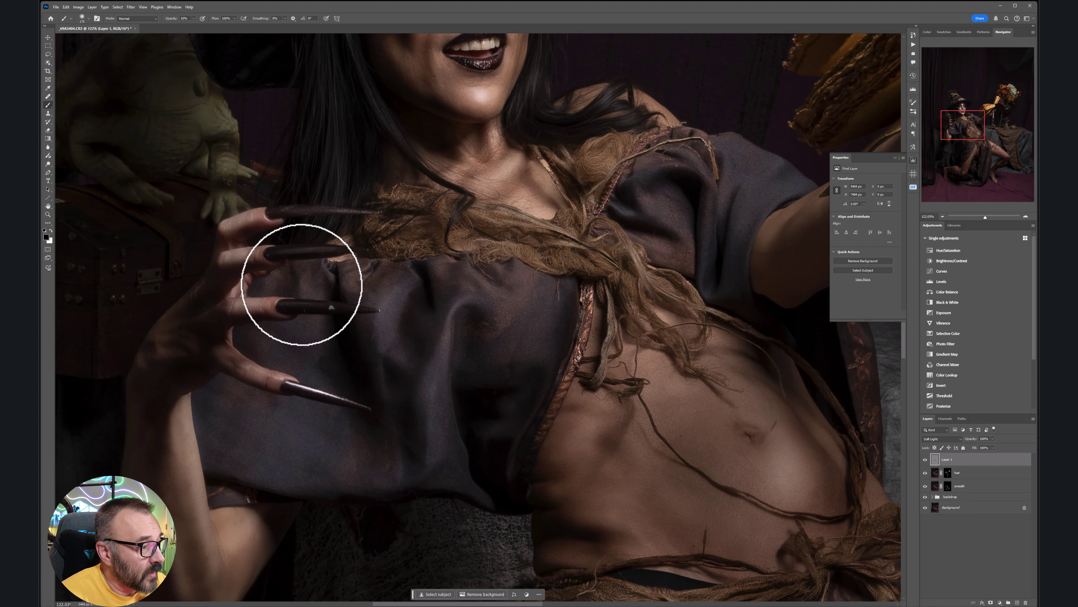
mouse_move(233, 441)
mouse_down()
mouse_move(311, 498)
mouse_move(253, 468)
mouse_move(267, 433)
mouse_move(265, 350)
mouse_move(278, 336)
mouse_move(335, 337)
mouse_move(330, 282)
mouse_move(360, 288)
mouse_move(341, 255)
mouse_move(326, 325)
mouse_move(260, 446)
mouse_move(368, 490)
mouse_move(323, 404)
mouse_move(331, 502)
mouse_move(283, 472)
mouse_move(227, 405)
mouse_move(237, 455)
mouse_move(324, 294)
mouse_move(325, 488)
mouse_move(532, 483)
mouse_move(458, 515)
mouse_move(480, 550)
mouse_move(509, 552)
mouse_move(516, 538)
mouse_move(465, 552)
mouse_move(400, 515)
mouse_move(474, 525)
mouse_up()
drag(483, 309, 475, 384)
- Burn the fold shadows of the sleeve on the arm holding the book with black
drag(703, 396, 568, 458)
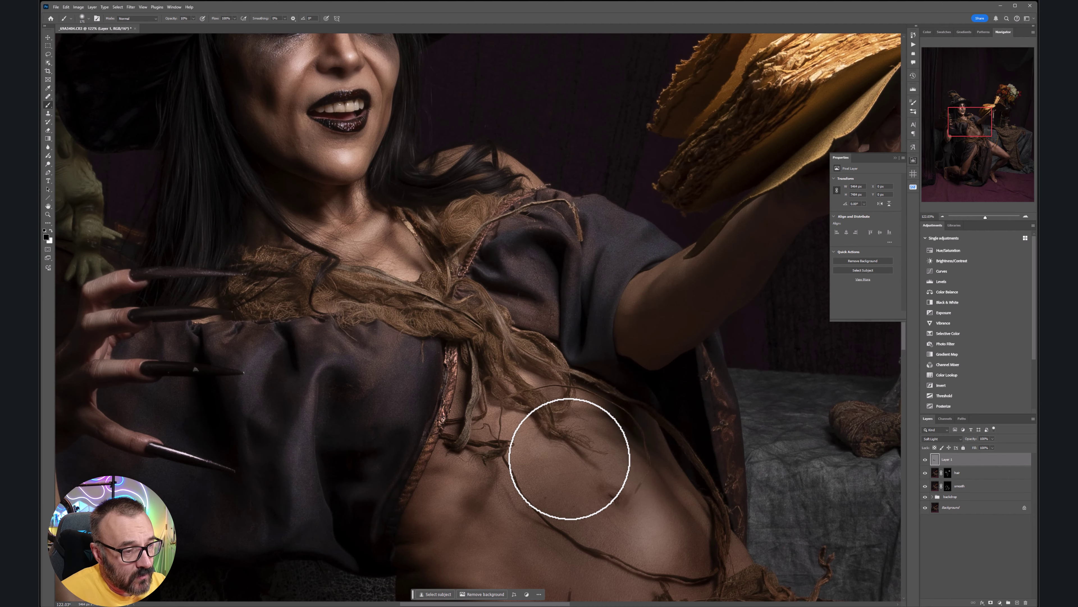
mouse_move(488, 273)
mouse_down()
mouse_move(511, 295)
mouse_move(489, 270)
mouse_up()
mouse_move(599, 257)
mouse_down()
mouse_move(550, 262)
mouse_move(553, 318)
mouse_move(571, 270)
mouse_move(625, 284)
mouse_move(580, 347)
mouse_move(611, 296)
mouse_move(577, 315)
mouse_move(565, 295)
mouse_move(588, 255)
mouse_move(583, 230)
mouse_move(546, 275)
mouse_move(551, 304)
mouse_up()
- Dodge the fold highlights of the sleeve on the book-holding arm with white, using a smaller brush
key(x)
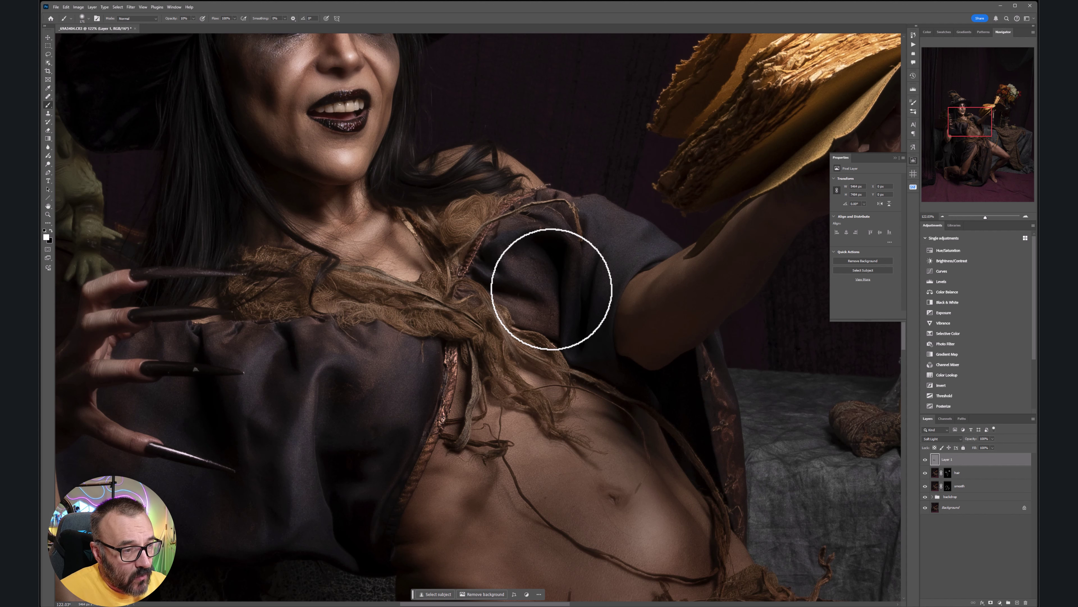
key(bracketleft)
key(bracketleft)
key(bracketleft)
key(bracketleft)
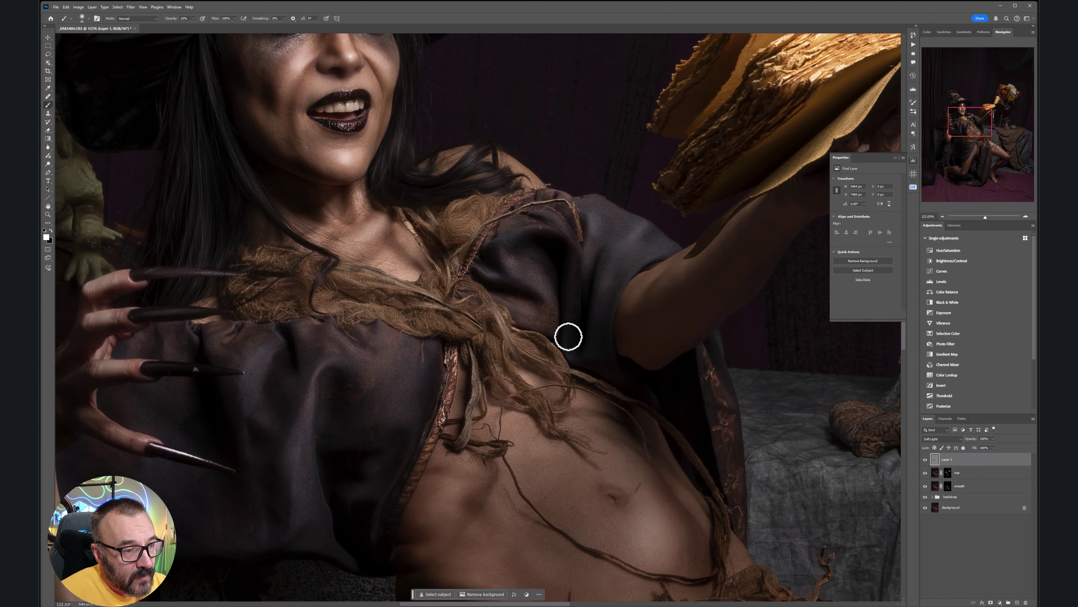
- Burn the shadows on the extended leg's underside and calf and the adjacent skirt folds with black, using a larger brush
drag(779, 331, 527, 361)
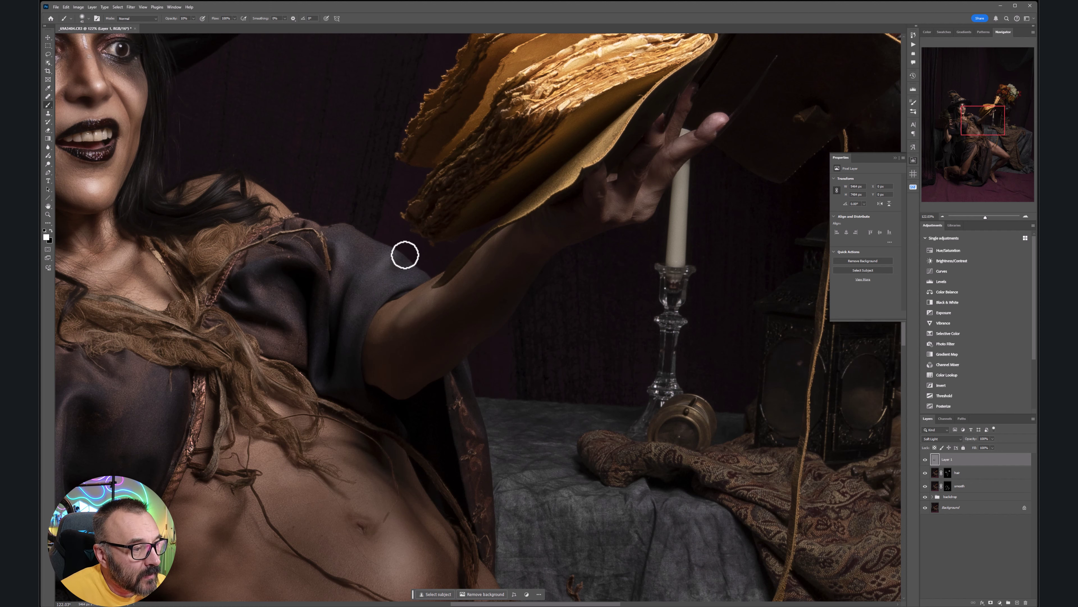
drag(388, 431, 430, 220)
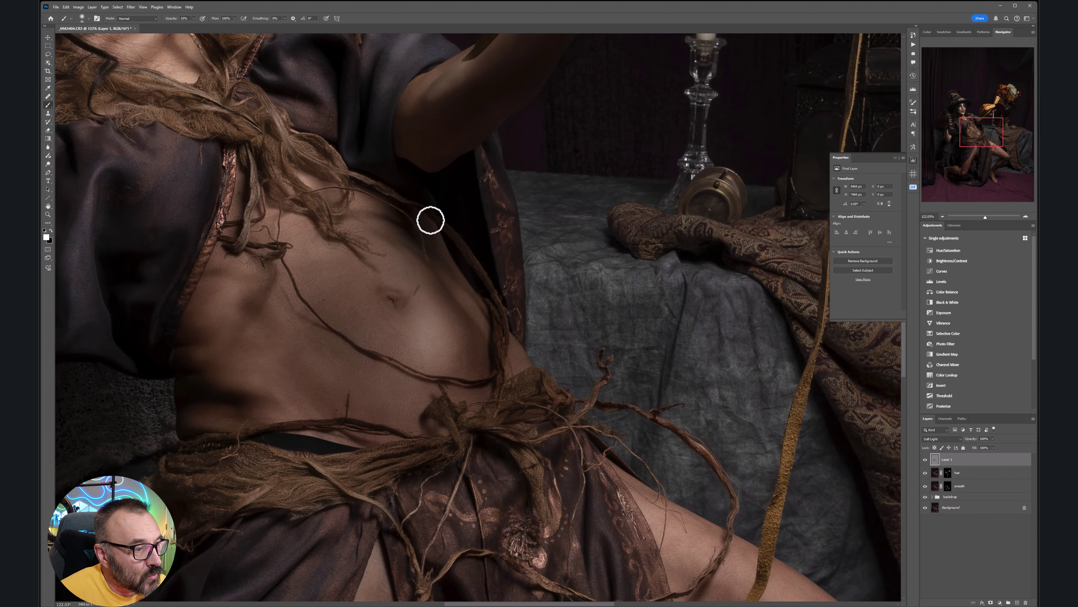
drag(544, 359, 514, 169)
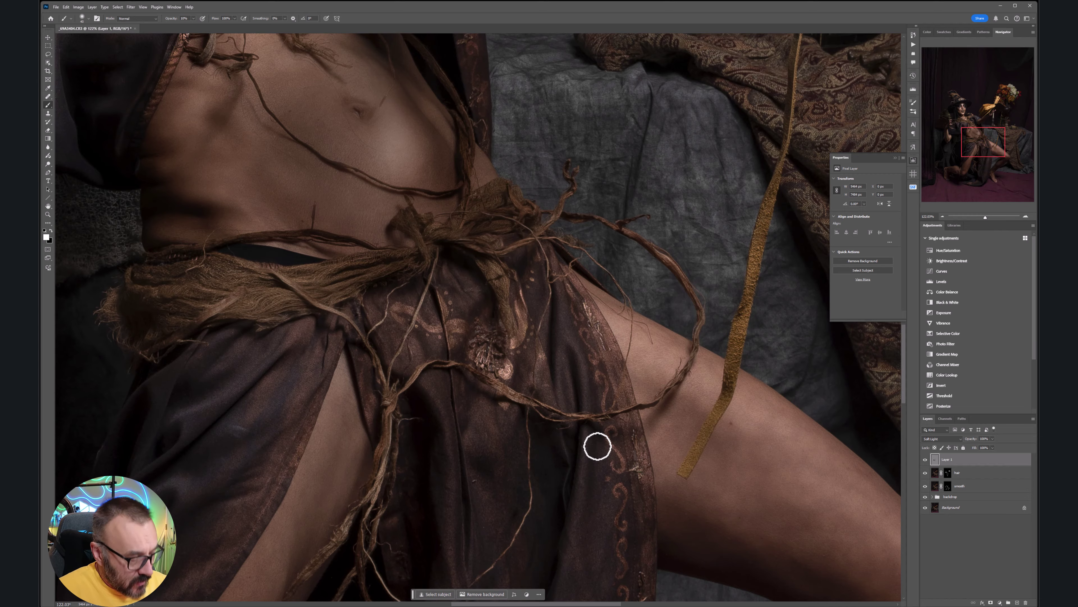
scroll(598, 446, down, 6)
drag(691, 506, 459, 290)
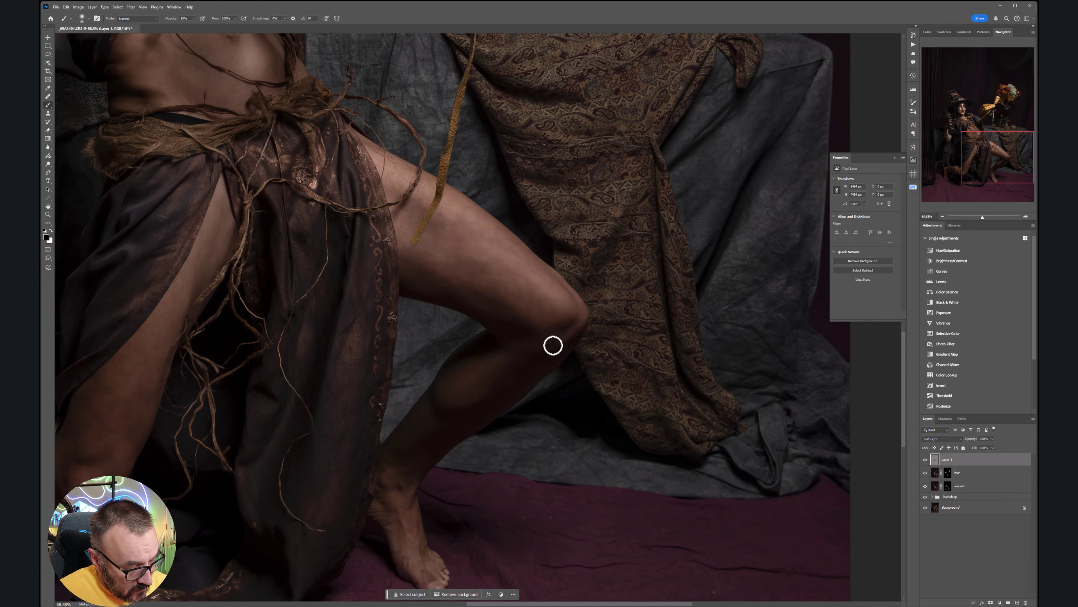
key(bracketright)
key(bracketright)
key(bracketright)
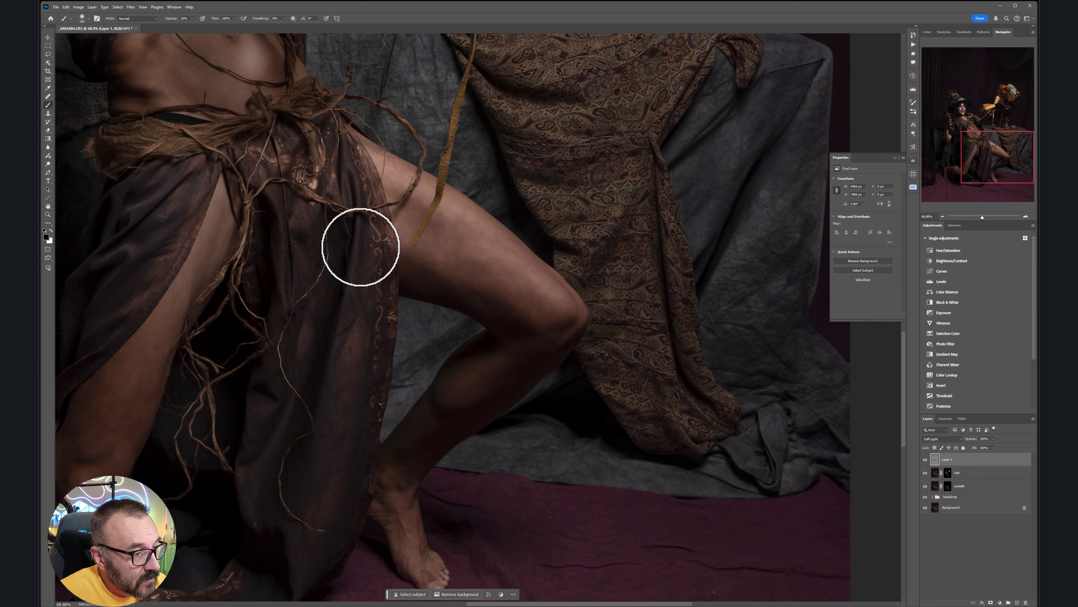
mouse_move(524, 329)
mouse_down()
mouse_move(434, 419)
mouse_move(474, 401)
mouse_move(478, 417)
mouse_move(439, 453)
mouse_move(419, 522)
mouse_move(374, 518)
mouse_up()
mouse_move(540, 373)
mouse_down()
mouse_move(584, 318)
mouse_move(549, 328)
mouse_move(568, 336)
mouse_move(470, 276)
mouse_up()
mouse_move(361, 182)
mouse_down()
mouse_move(432, 209)
mouse_move(416, 205)
mouse_move(507, 257)
mouse_move(447, 211)
mouse_move(393, 270)
mouse_move(362, 203)
mouse_move(422, 207)
mouse_move(370, 229)
mouse_move(400, 230)
mouse_move(347, 245)
mouse_move(292, 471)
mouse_move(339, 528)
mouse_move(378, 398)
mouse_move(344, 553)
mouse_move(310, 300)
mouse_move(259, 226)
mouse_up()
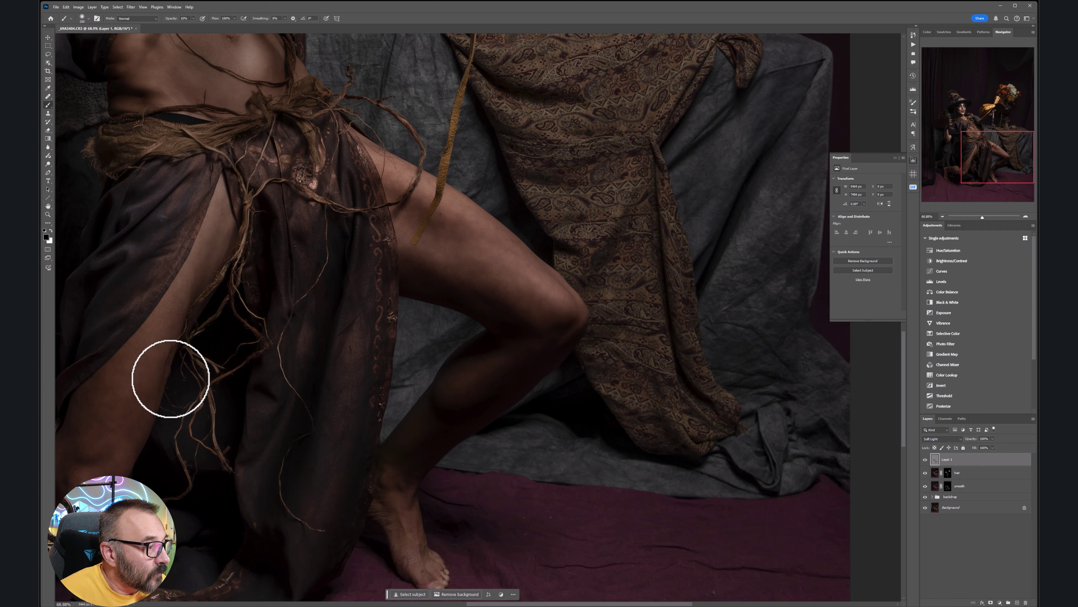
- Burn the shadows of the kneeling leg from the thigh along the shin to the foot with black
drag(303, 393, 454, 390)
mouse_move(299, 275)
mouse_down()
mouse_move(312, 285)
mouse_move(284, 271)
mouse_move(333, 259)
mouse_move(244, 318)
mouse_move(498, 213)
mouse_up()
mouse_move(383, 335)
mouse_down()
mouse_move(416, 325)
mouse_move(392, 387)
mouse_move(467, 350)
mouse_move(496, 361)
mouse_move(443, 390)
mouse_move(527, 360)
mouse_move(612, 211)
mouse_move(614, 168)
mouse_move(643, 113)
mouse_move(534, 360)
mouse_move(554, 347)
mouse_move(563, 376)
mouse_move(648, 72)
mouse_move(620, 37)
mouse_move(591, 193)
mouse_move(486, 300)
mouse_move(630, 164)
mouse_move(709, 165)
mouse_move(672, 142)
mouse_move(598, 349)
mouse_move(664, 291)
mouse_move(528, 408)
mouse_move(587, 415)
mouse_up()
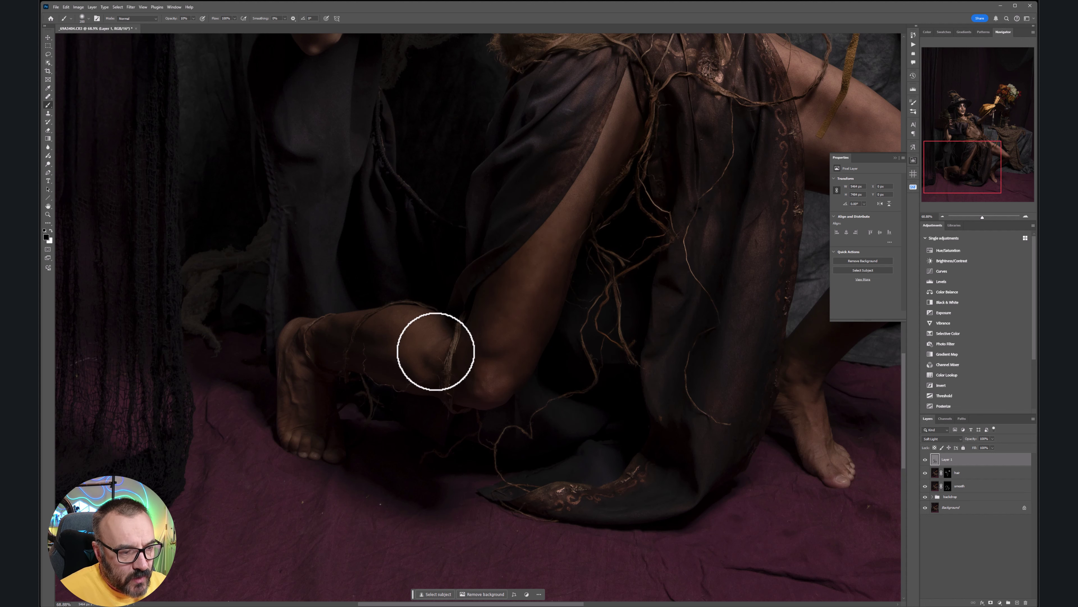
mouse_move(435, 352)
mouse_down()
mouse_move(317, 354)
mouse_move(312, 333)
mouse_move(314, 383)
mouse_up()
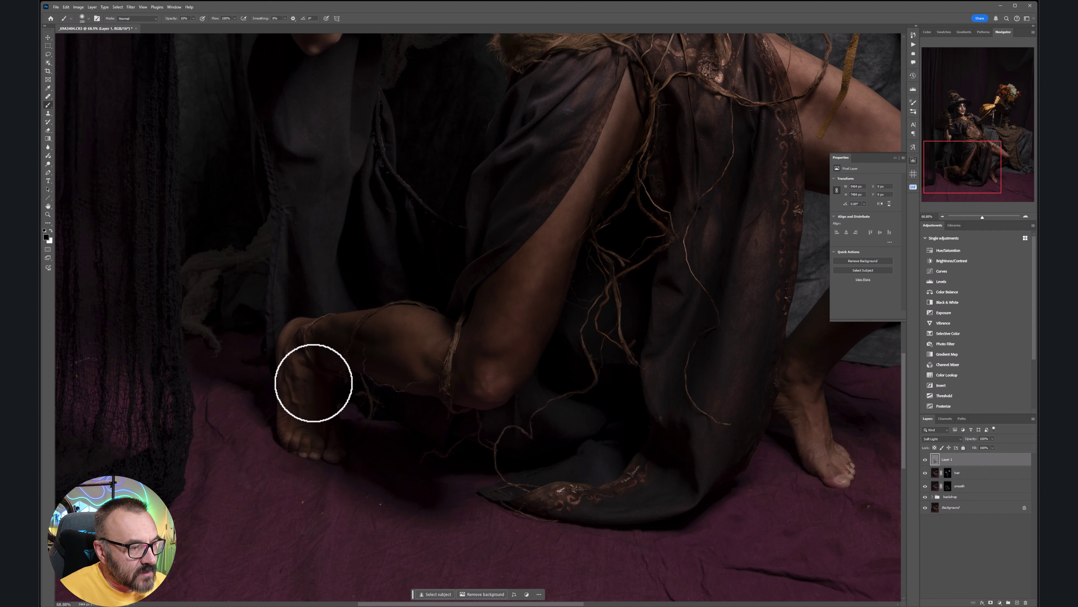
- Dodge the kneeling leg's thigh down to the knee with white, using a smaller brush
key(x)
key(bracketleft)
key(bracketleft)
key(bracketleft)
key(bracketleft)
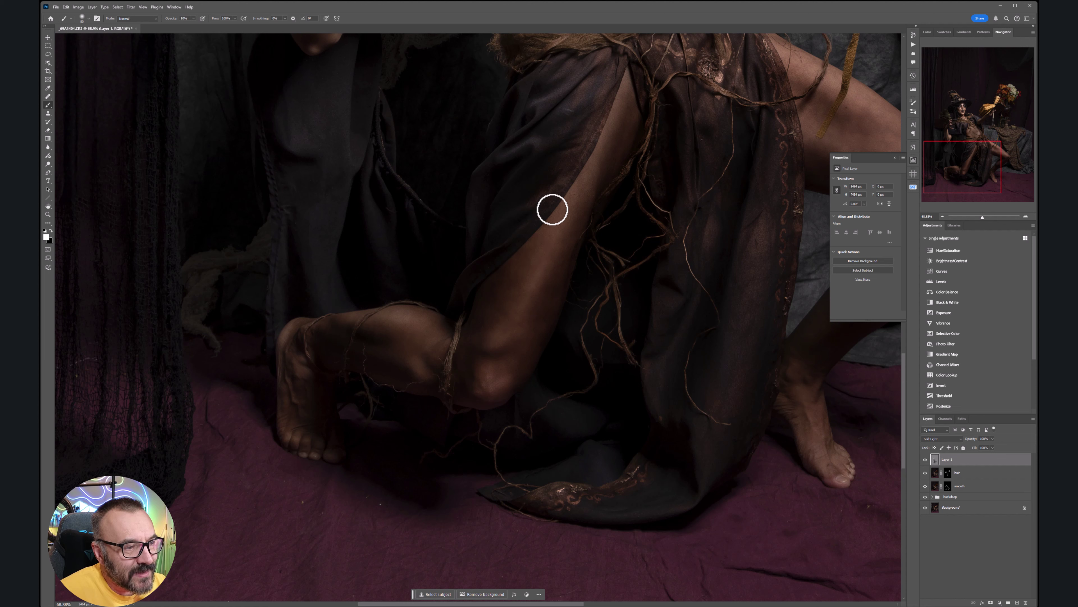
mouse_move(553, 209)
mouse_down()
mouse_move(515, 320)
mouse_move(560, 200)
mouse_move(516, 346)
mouse_move(542, 219)
mouse_move(509, 343)
mouse_up()
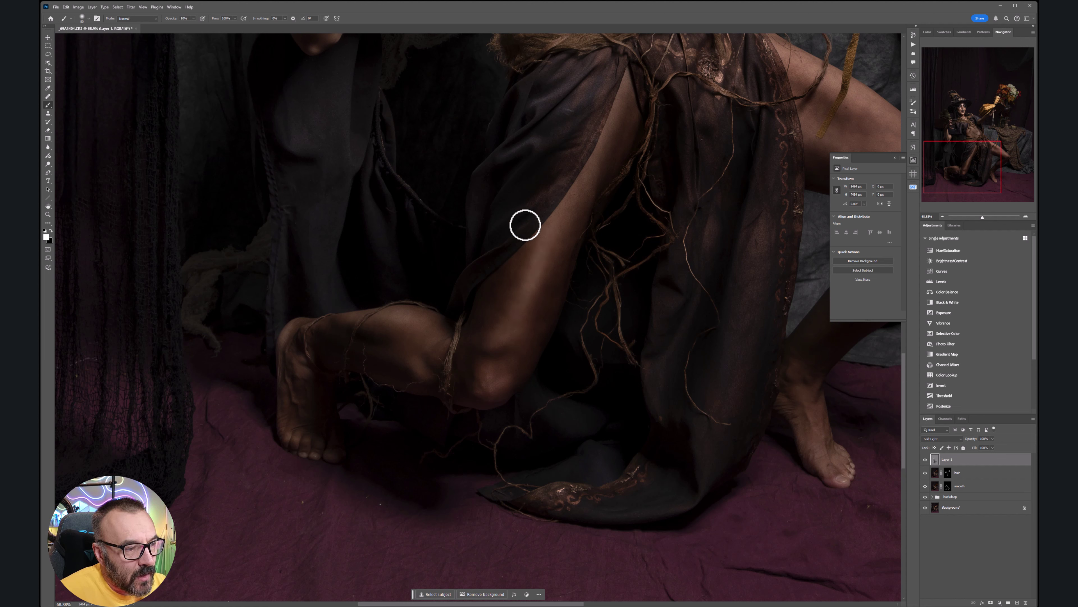
drag(532, 231, 485, 376)
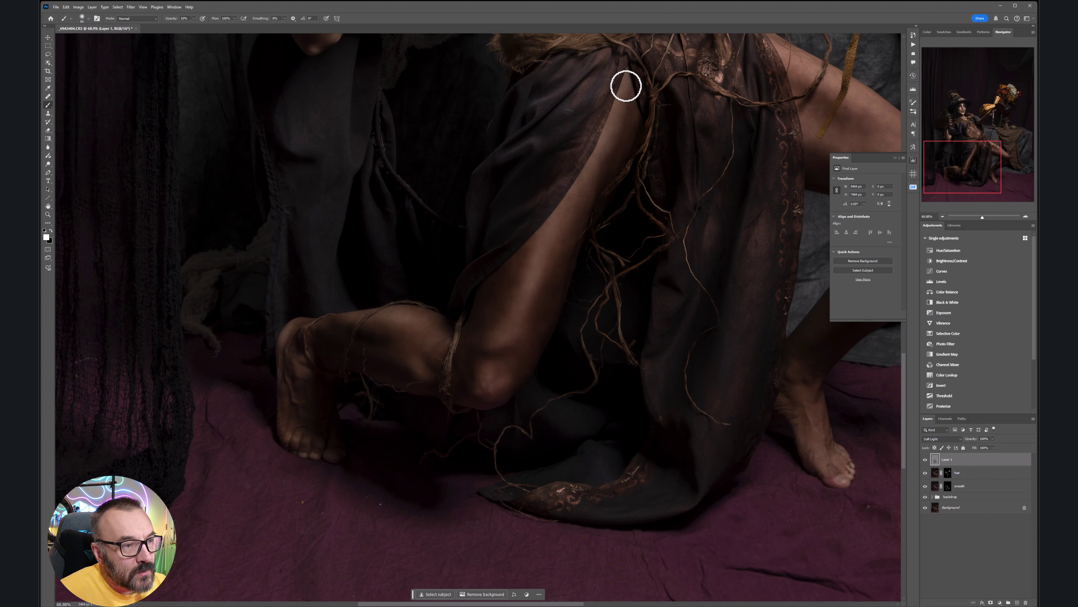
- Dodge the highlights along the extended leg's thigh and calf with white
drag(726, 324, 399, 264)
drag(593, 187, 533, 223)
mouse_move(570, 89)
mouse_down()
mouse_move(611, 126)
mouse_move(601, 104)
mouse_move(571, 94)
mouse_move(609, 120)
mouse_move(544, 46)
mouse_move(502, 83)
mouse_move(582, 84)
mouse_move(657, 153)
mouse_move(629, 138)
mouse_up()
drag(563, 148, 626, 298)
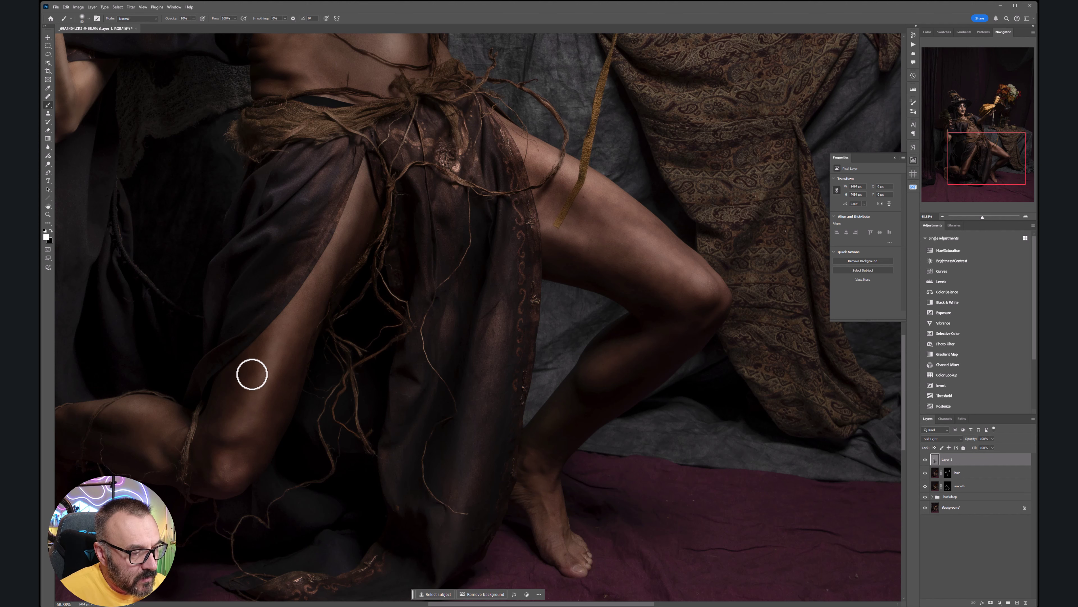
- Toggle the gray dodge-and-burn layer's visibility repeatedly to compare the whole portrait before and after, leaving it visible
drag(252, 374, 474, 361)
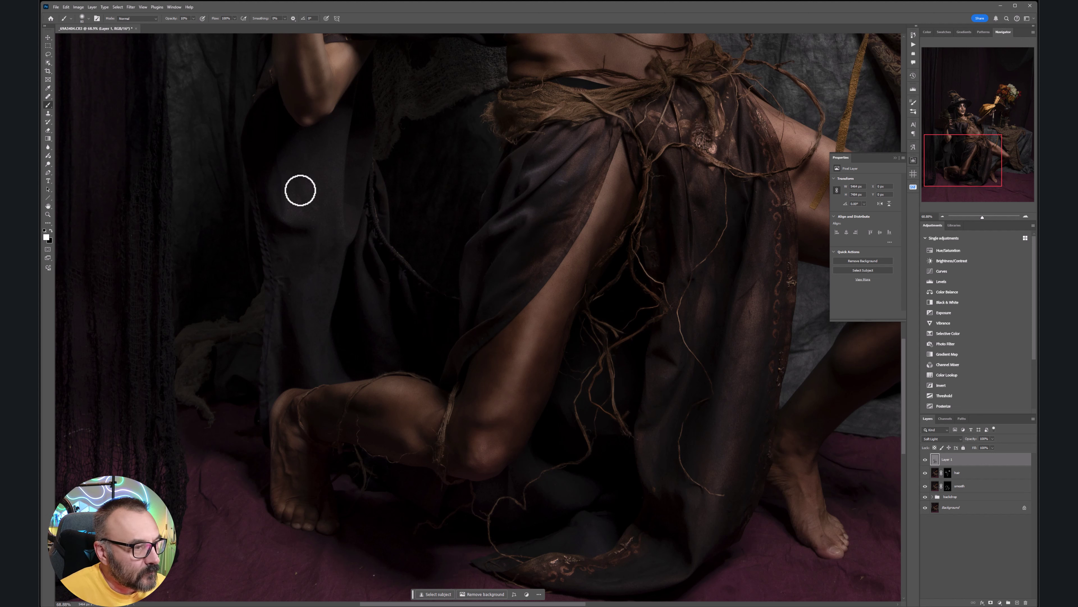
scroll(503, 300, down, 7)
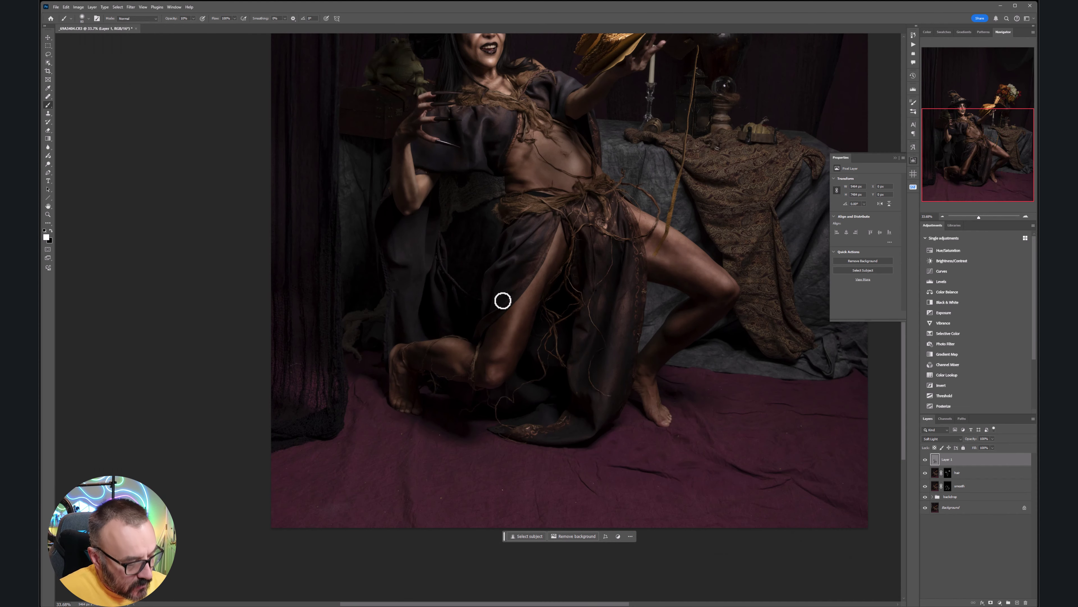
scroll(504, 301, down, 4)
scroll(512, 296, up, 1)
drag(573, 253, 549, 319)
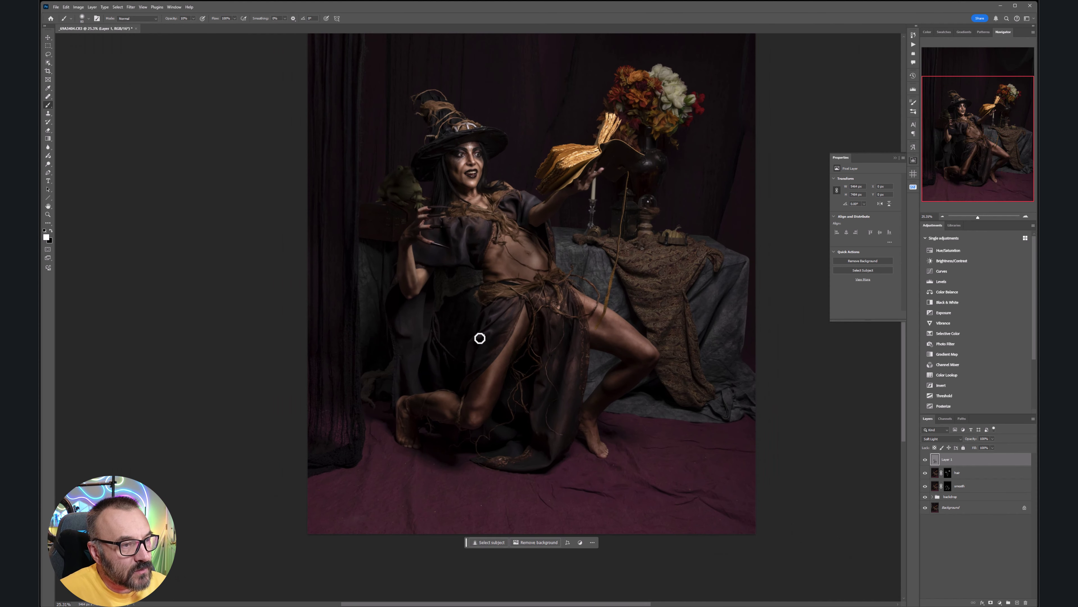
scroll(480, 339, up, 2)
drag(541, 227, 531, 252)
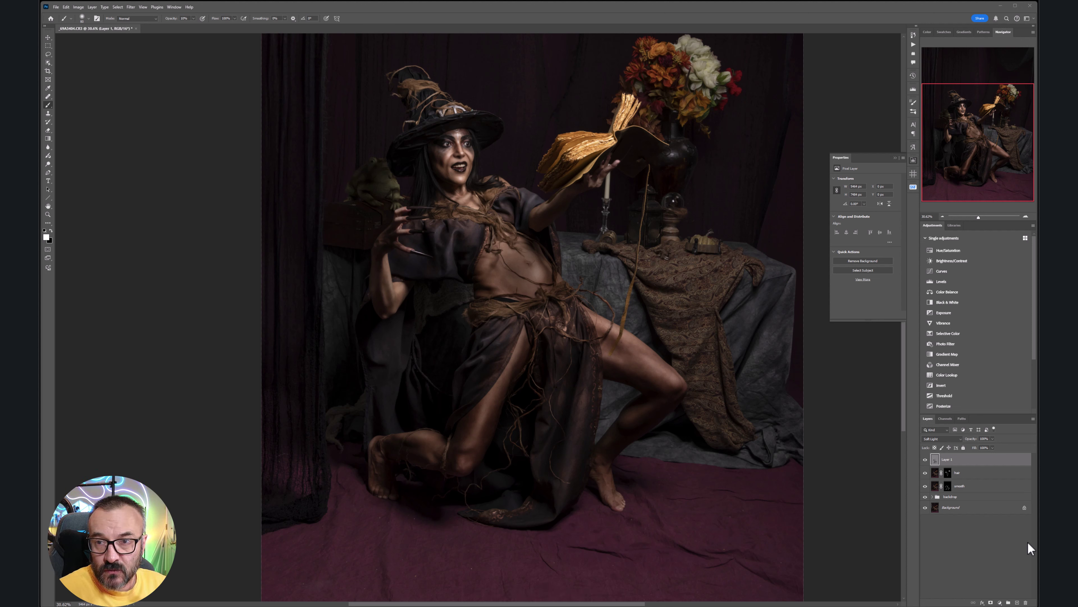
click(926, 460)
click(926, 460)
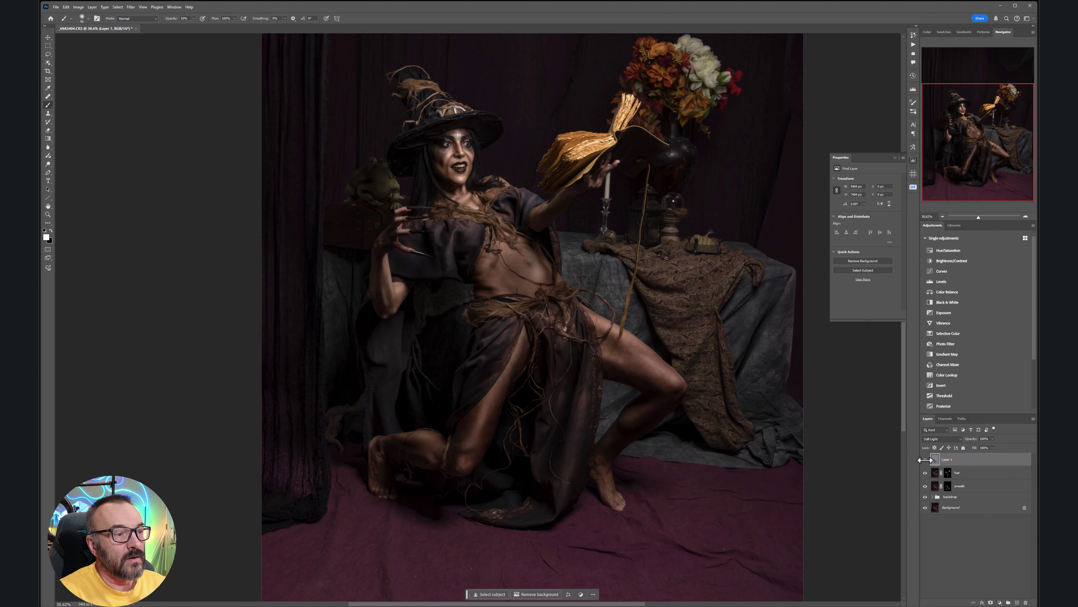
click(926, 460)
click(925, 460)
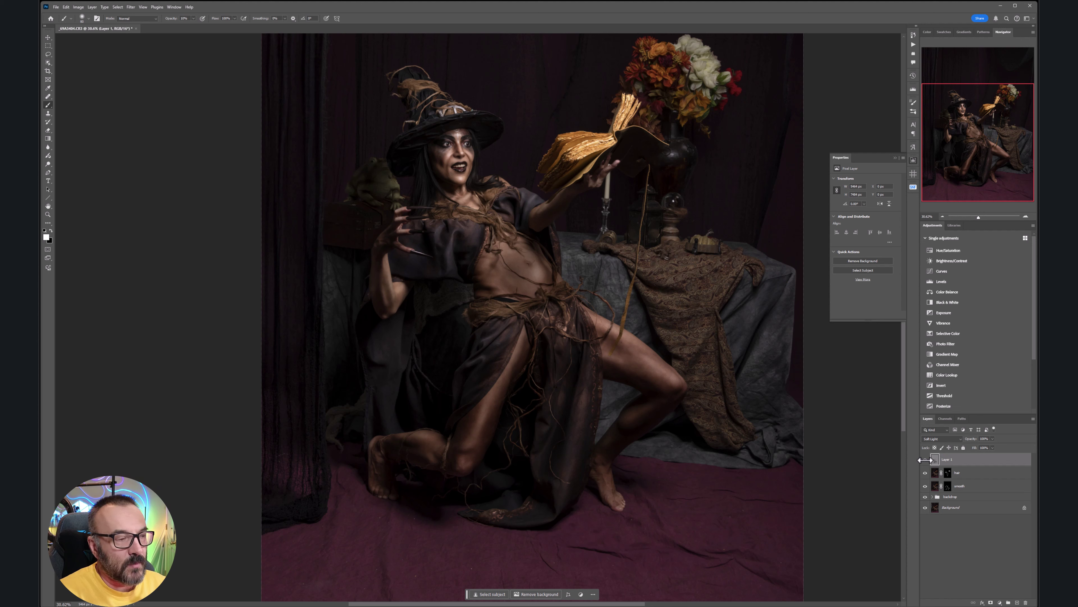
click(925, 460)
click(926, 460)
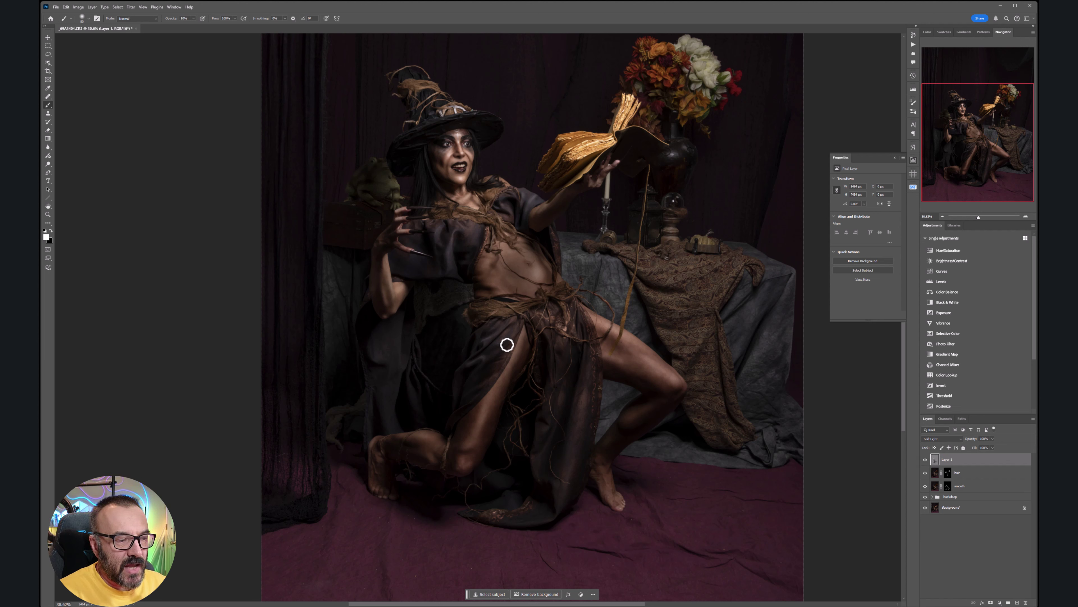
click(926, 460)
click(926, 460)
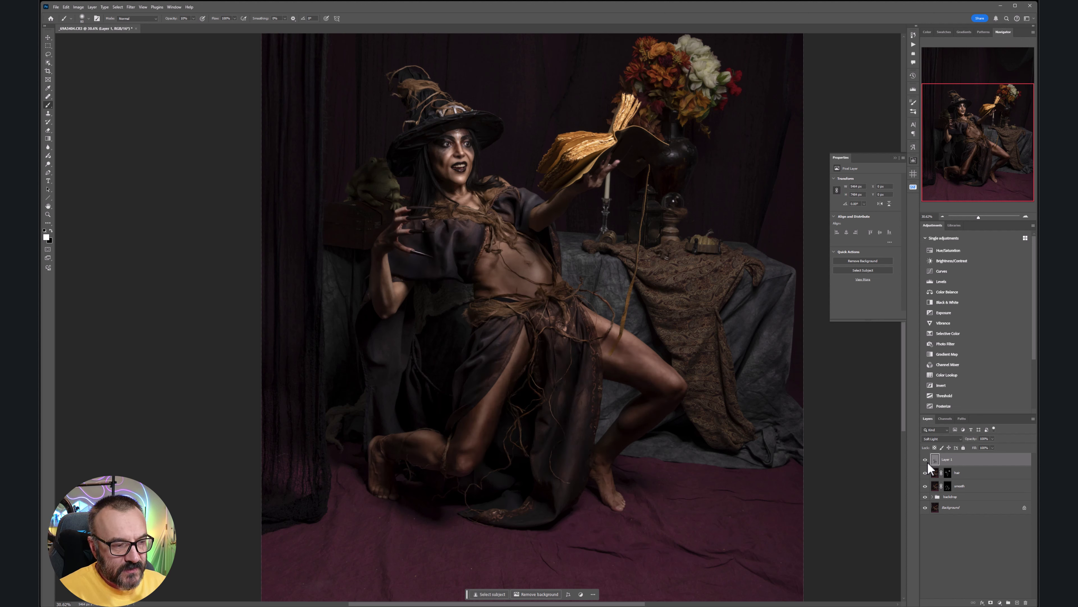
click(927, 460)
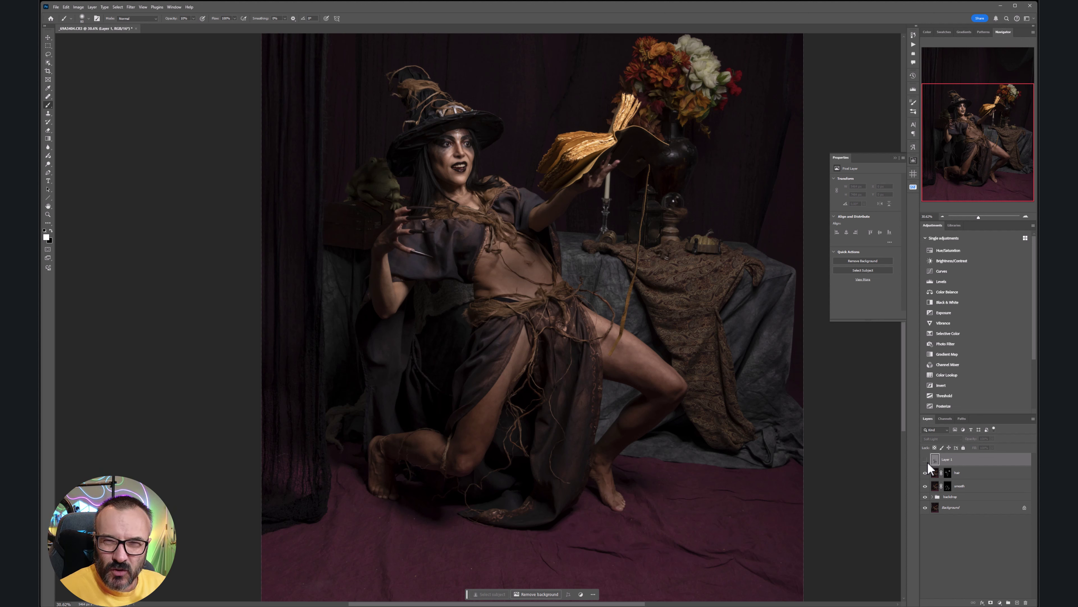
click(926, 460)
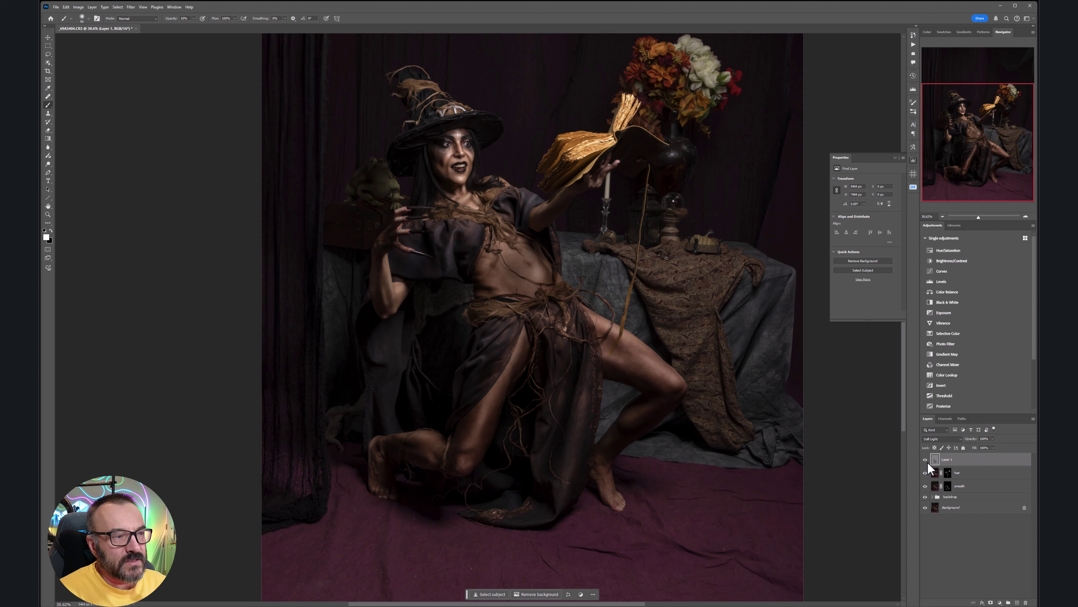
click(927, 461)
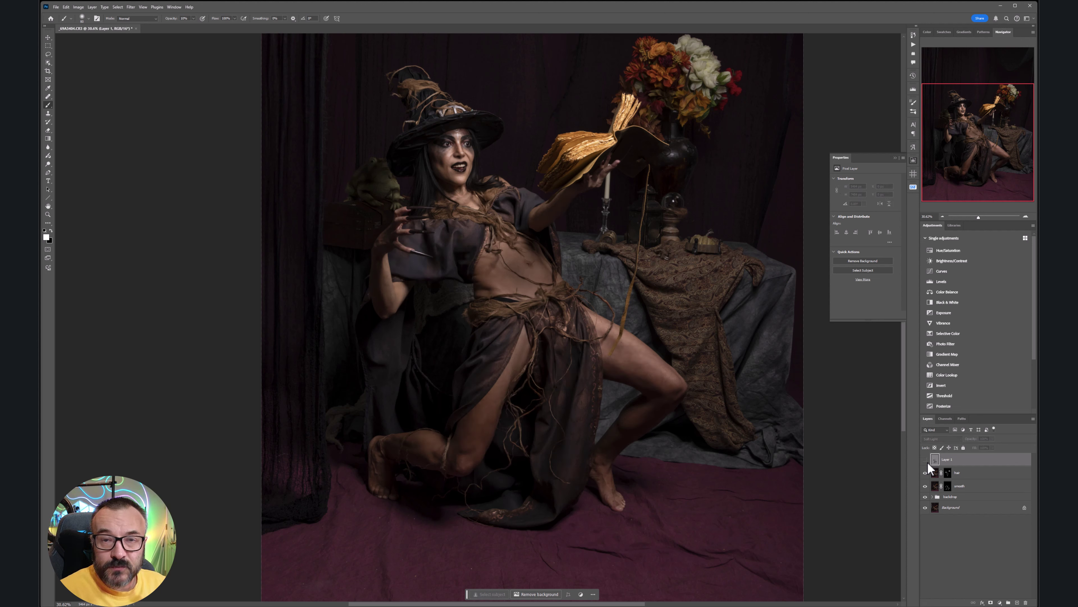
click(927, 461)
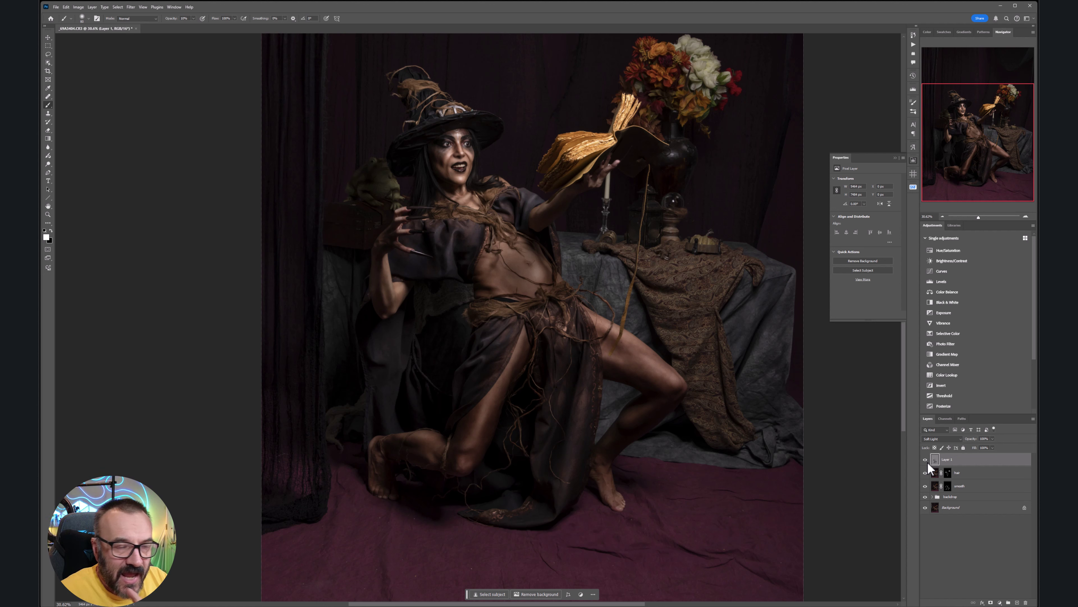
click(928, 461)
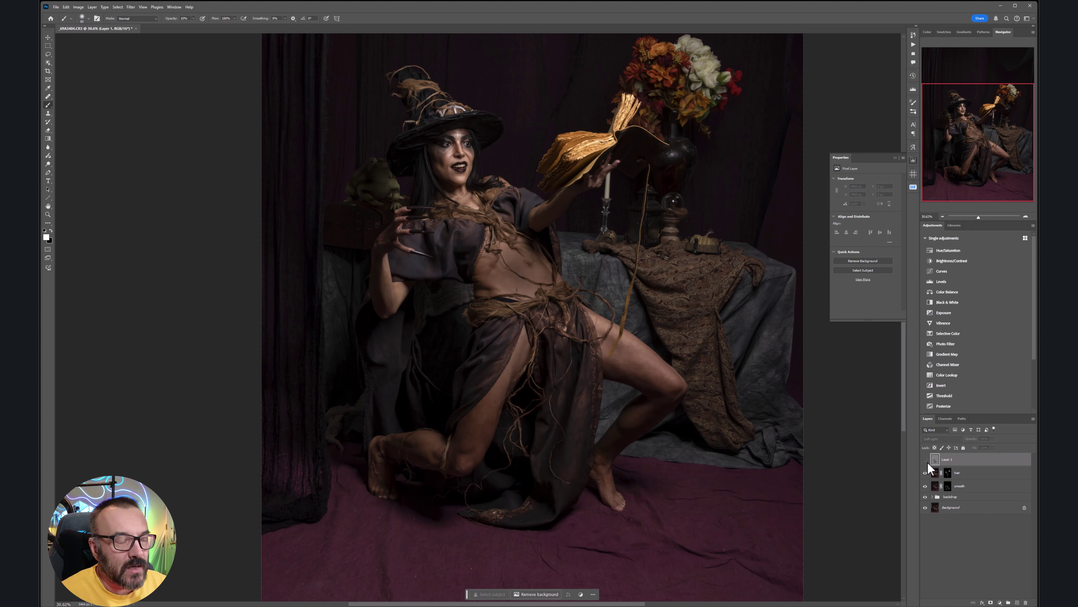
click(928, 462)
click(927, 462)
click(927, 462)
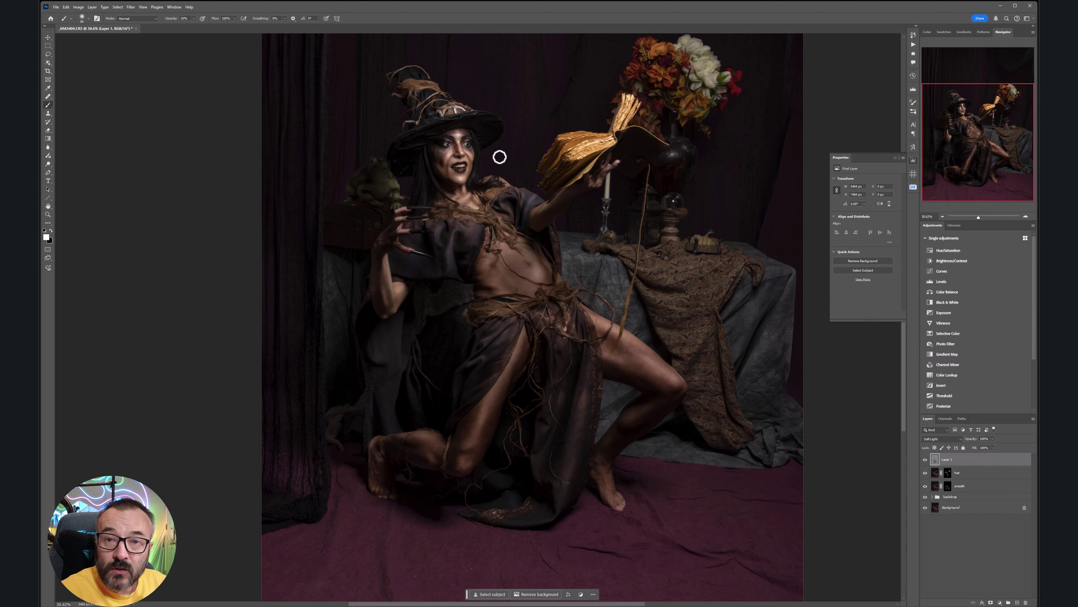
drag(590, 135, 632, 242)
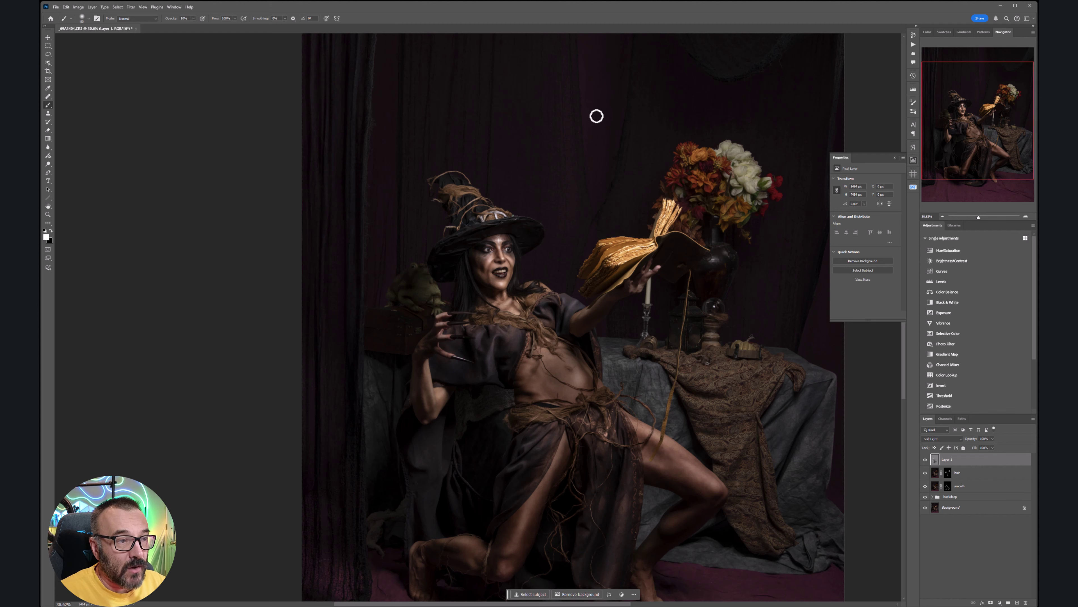
drag(668, 355, 595, 264)
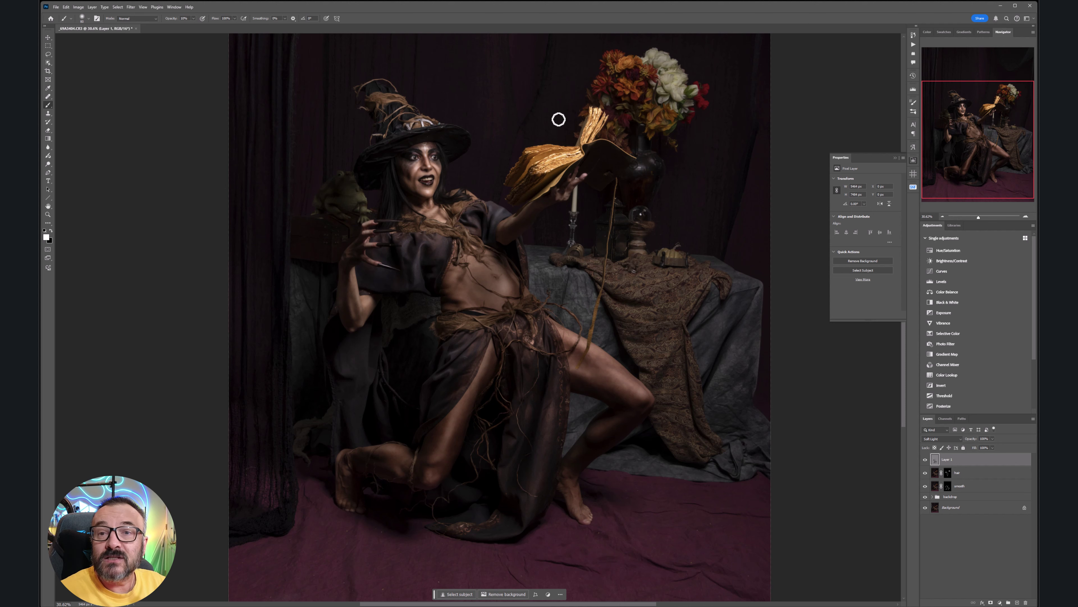
scroll(383, 246, down, 3)
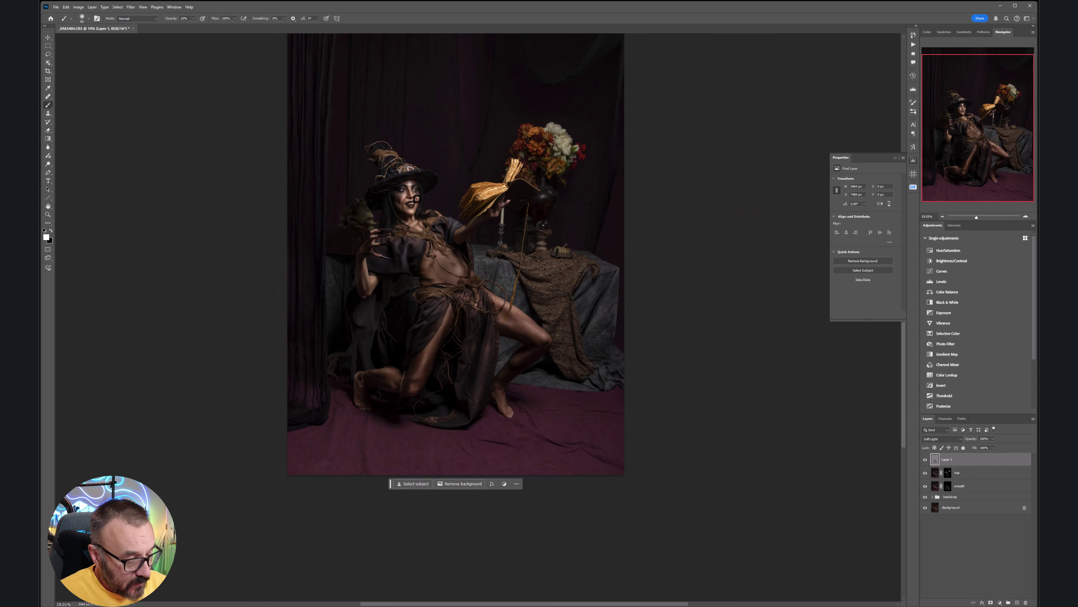
drag(453, 184, 498, 260)
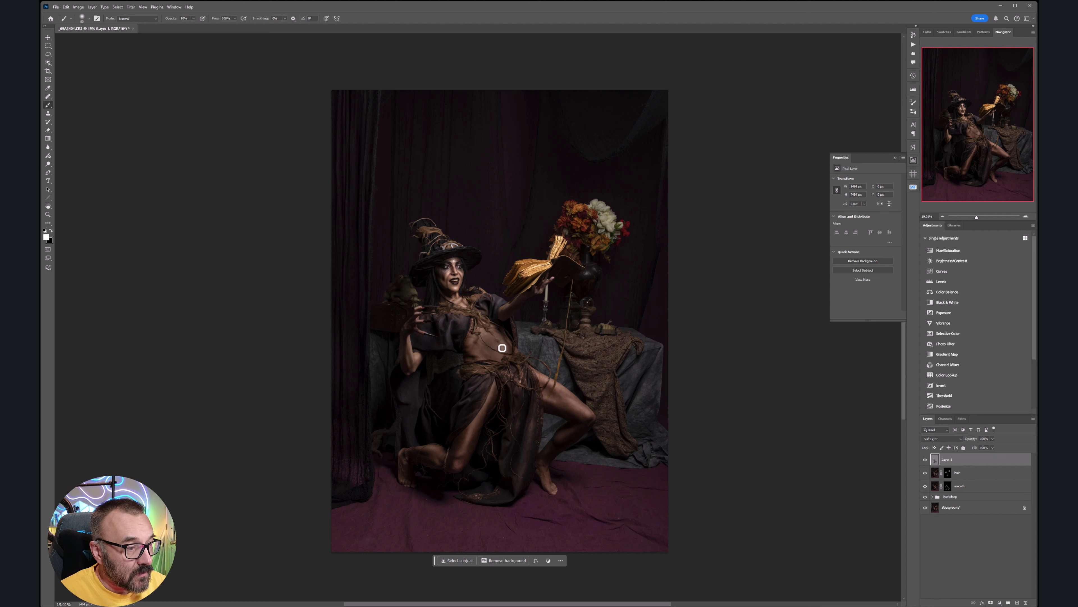
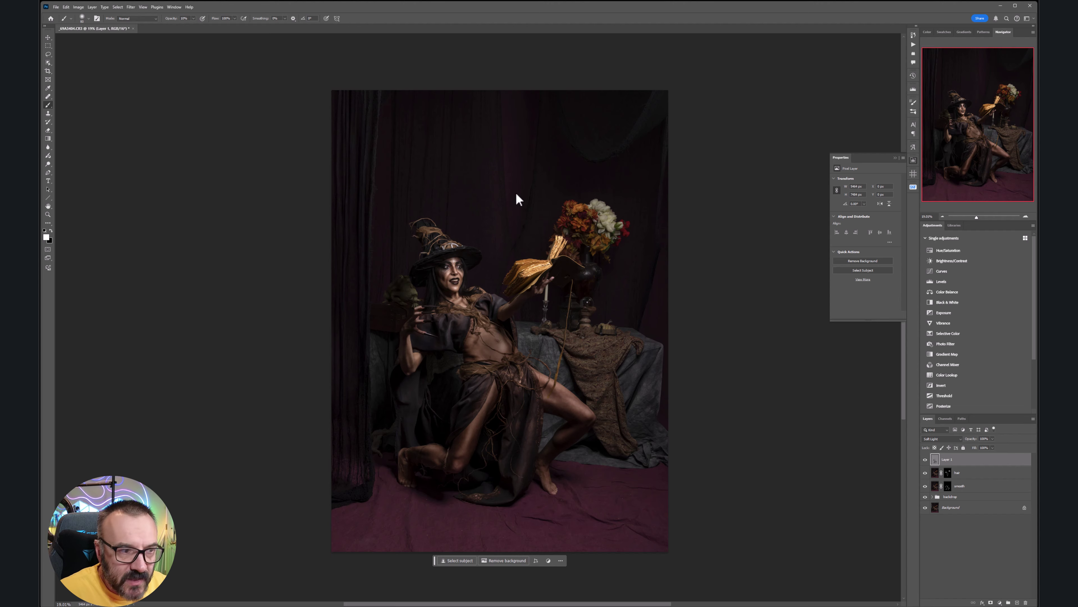
- Burn the dark leaves beneath the flowers and the neck and body of the vase with black, using a larger brush
scroll(478, 167, up, 5)
scroll(717, 323, up, 7)
scroll(599, 290, up, 5)
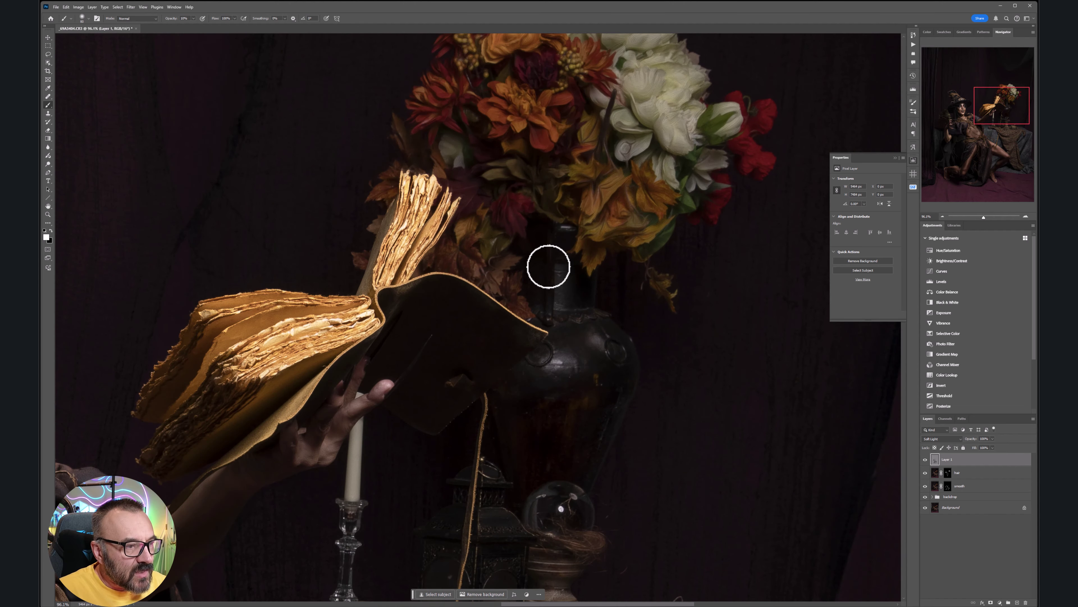
key(x)
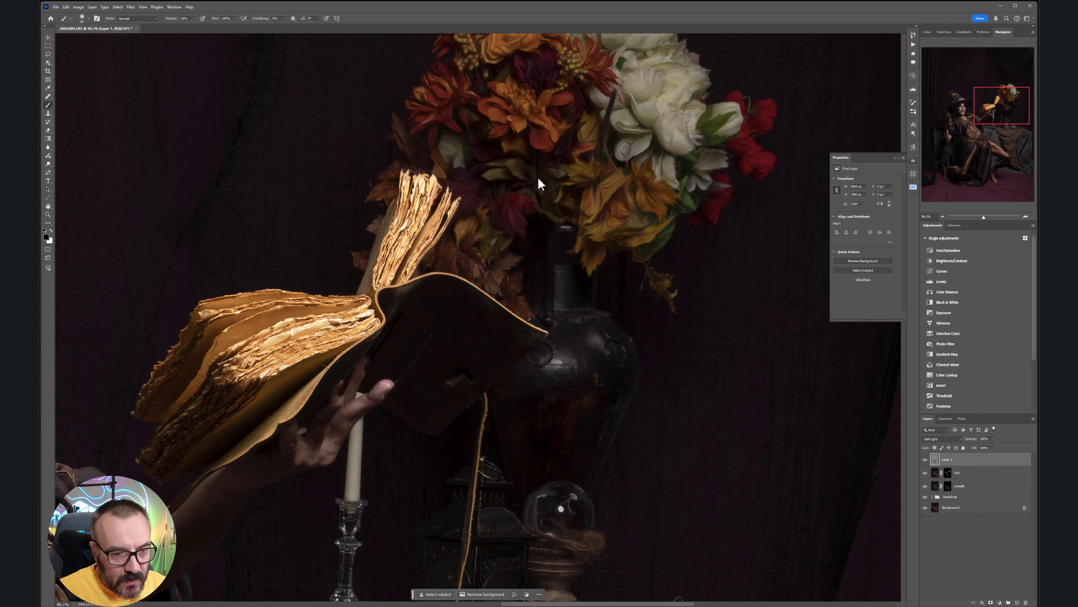
key(])
key(])
key(])
key(])
key(])
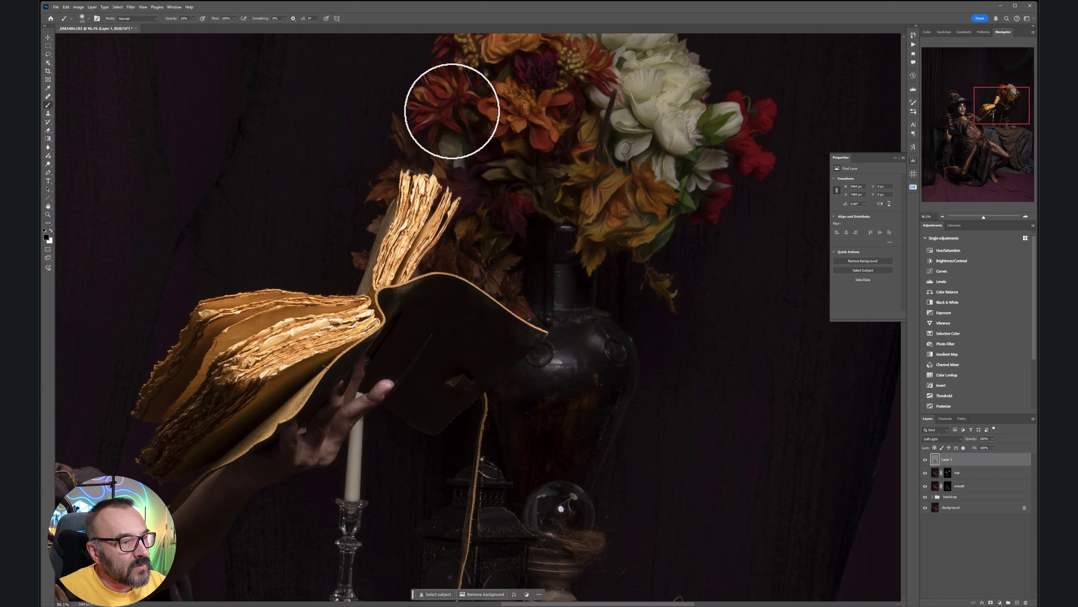
mouse_move(497, 236)
mouse_down()
mouse_move(523, 281)
mouse_move(504, 216)
mouse_move(466, 245)
mouse_move(553, 298)
mouse_move(542, 480)
mouse_move(552, 419)
mouse_move(506, 503)
mouse_move(527, 457)
mouse_up()
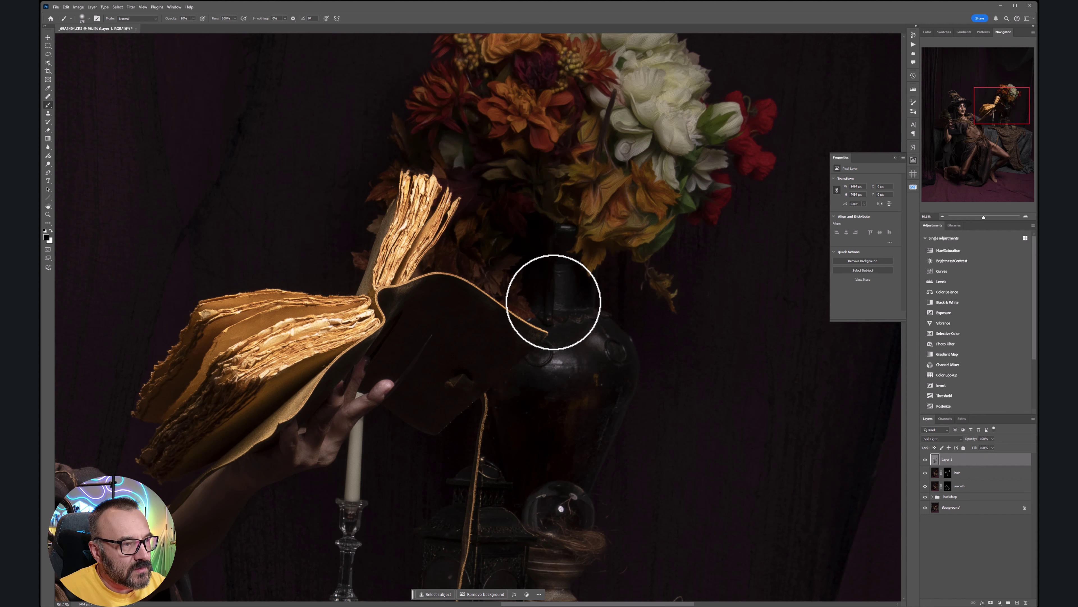
- Toggle the gray dodge-and-burn layer's visibility to compare the vase area before and after, and review the whole portrait
click(925, 459)
click(925, 461)
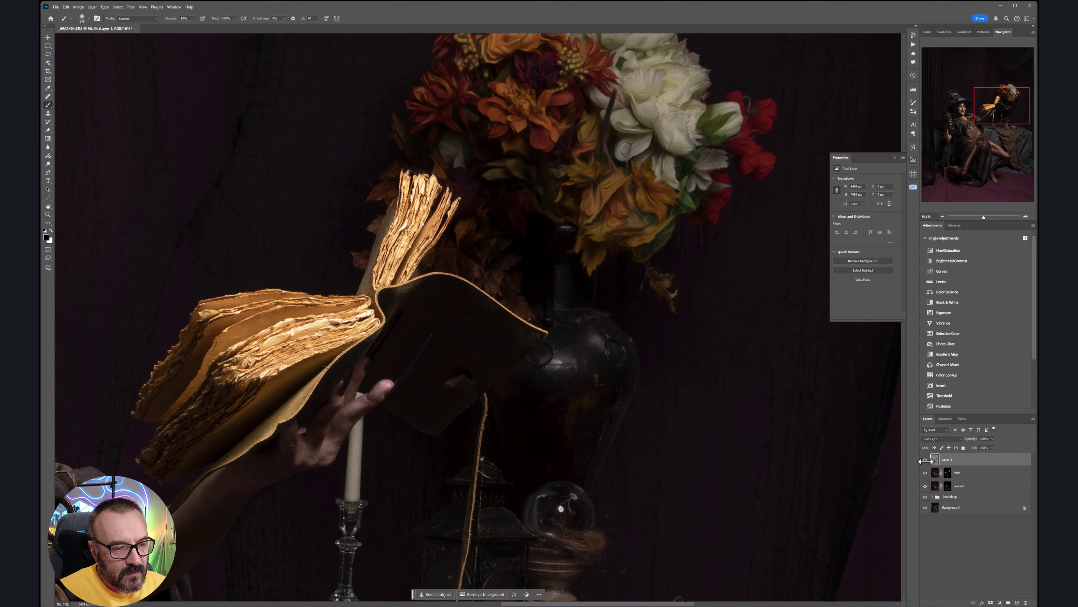
scroll(359, 367, down, 6)
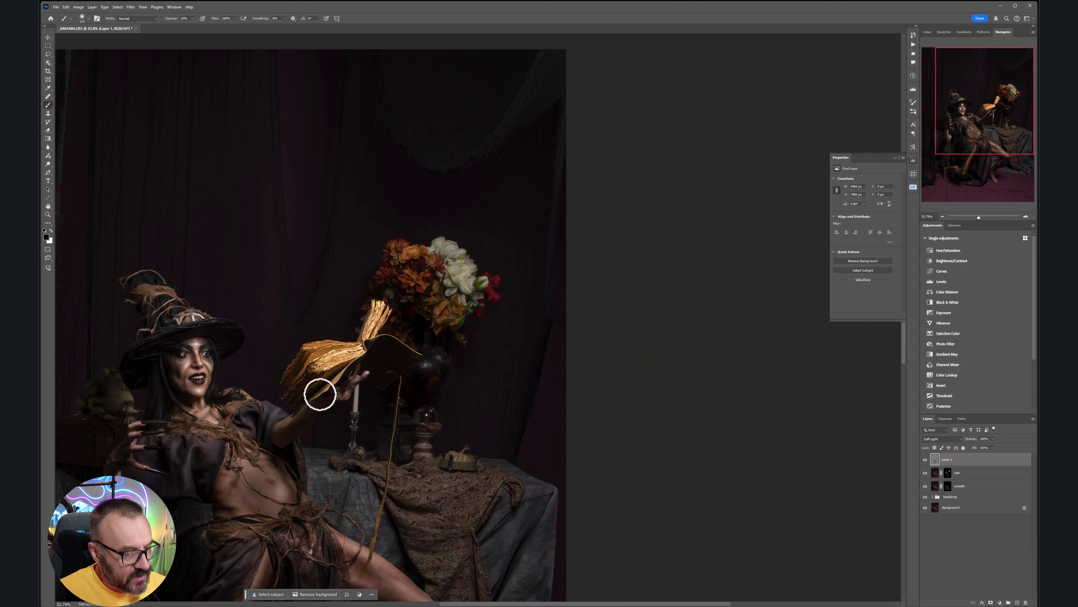
drag(319, 395, 609, 355)
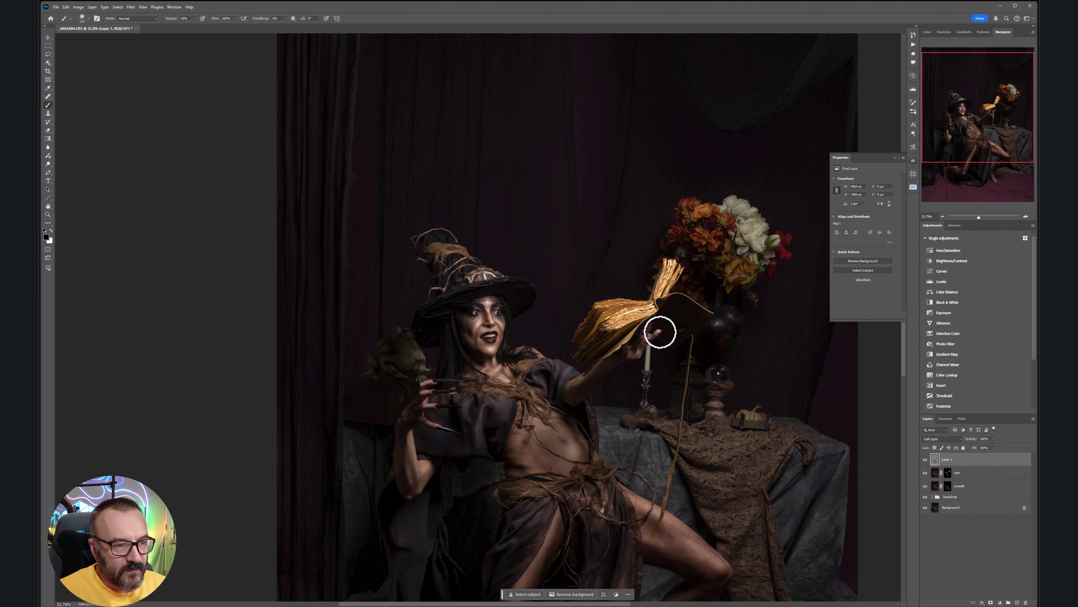
scroll(547, 320, down, 3)
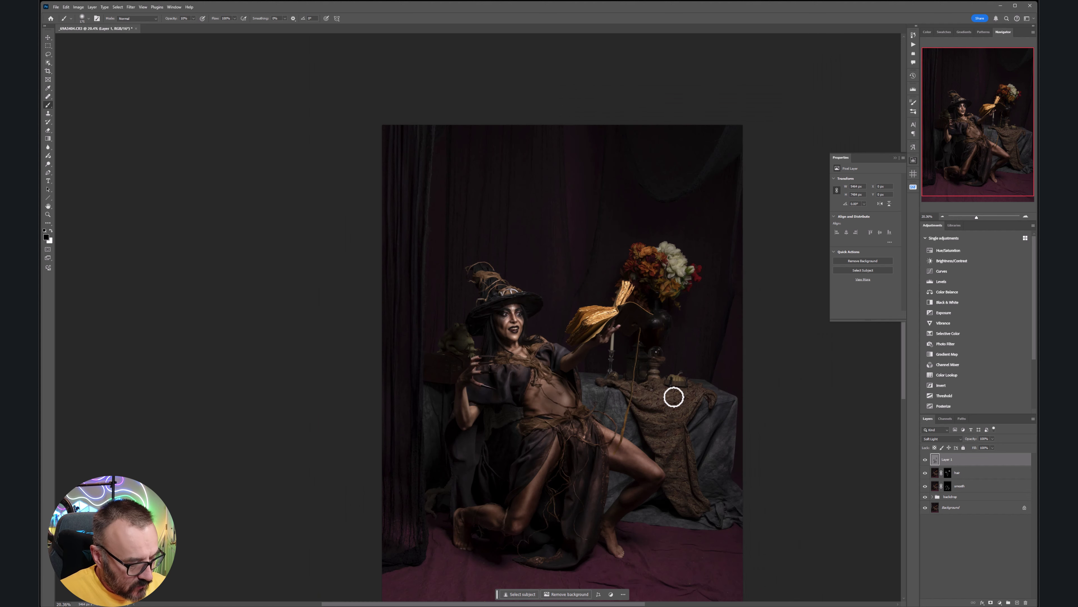
drag(673, 397, 629, 347)
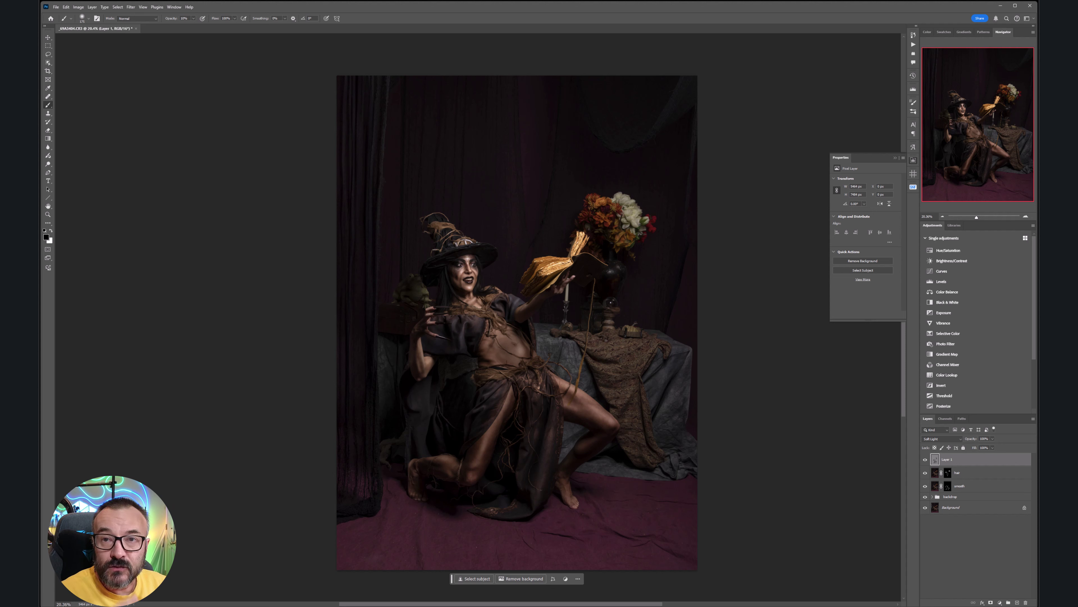
- Switch to the Gumroad store in the browser and view the preview images of the Timeless Elegance 4K backdrop collection
key(alt+Tab)
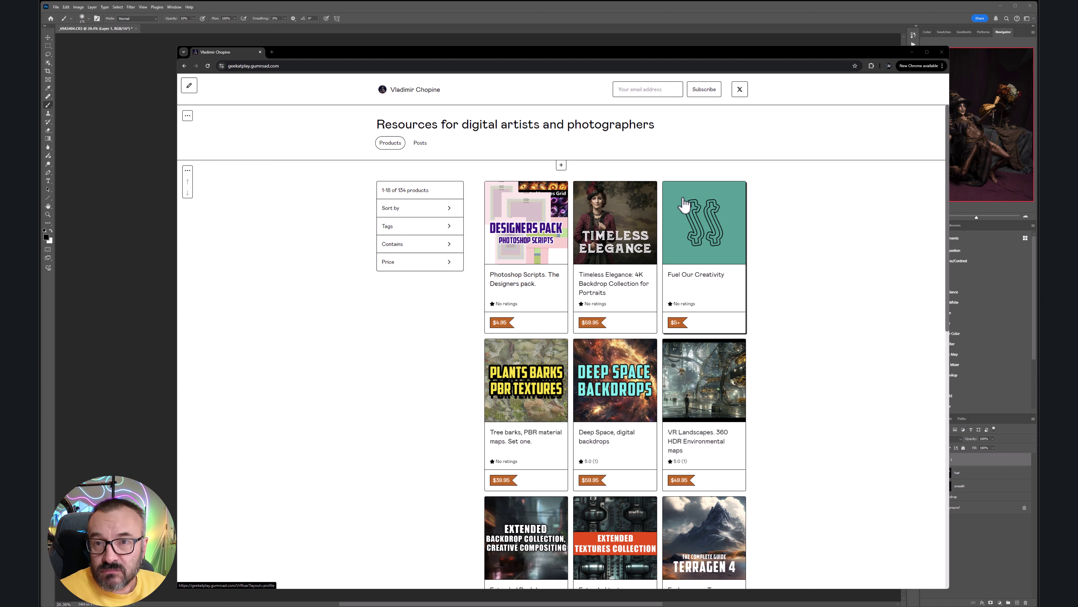
click(642, 267)
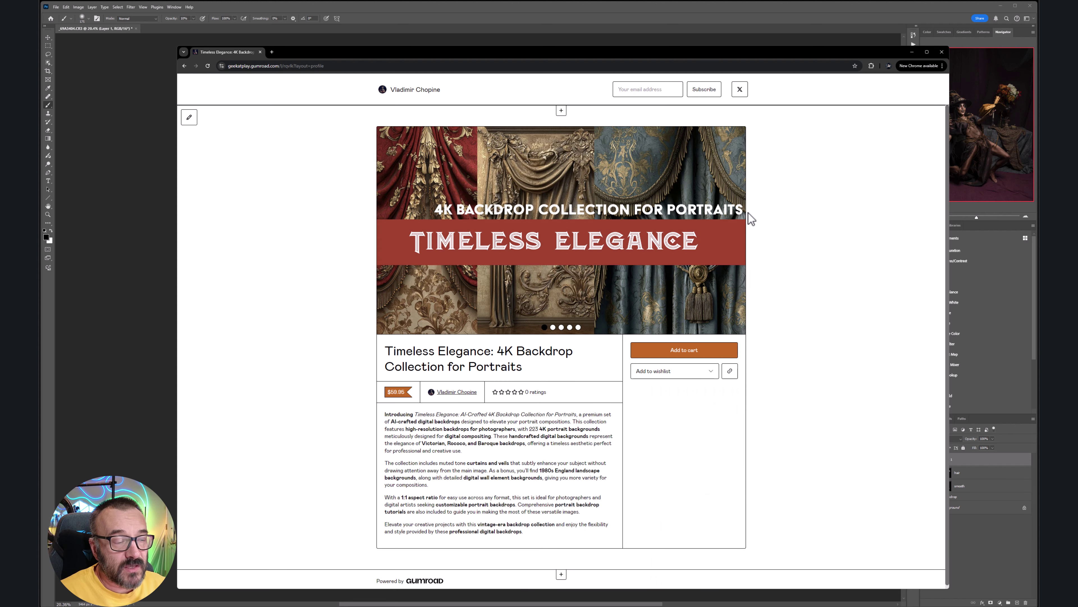
click(740, 230)
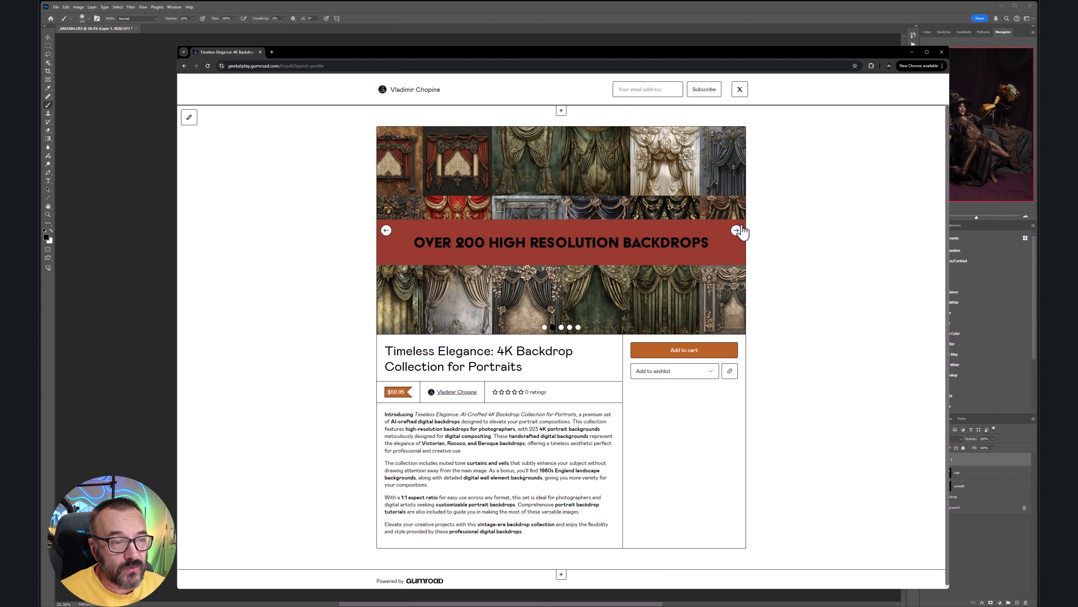
key(alt+Left)
- Browse the store's product list and view the Painterly Backgrounds, series two page before returning to the list
scroll(759, 270, down, 4)
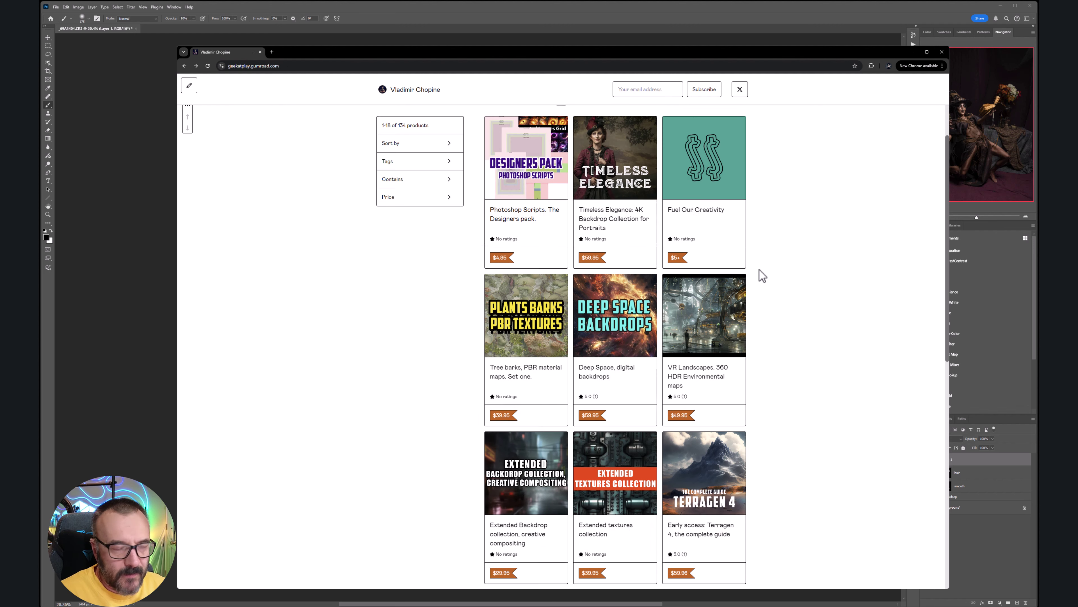
scroll(718, 269, down, 20)
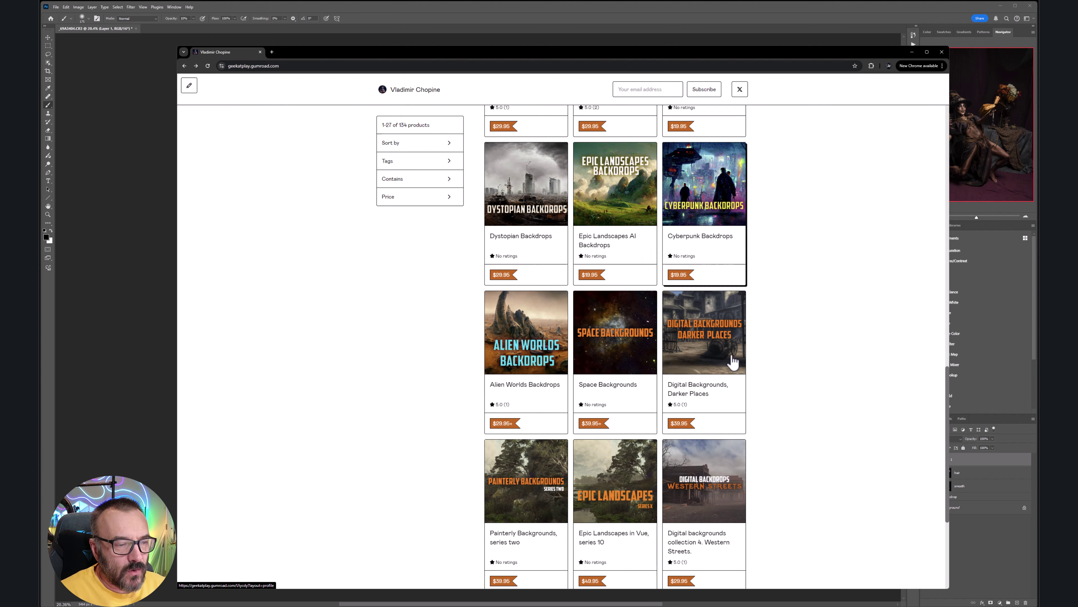
scroll(705, 313, down, 4)
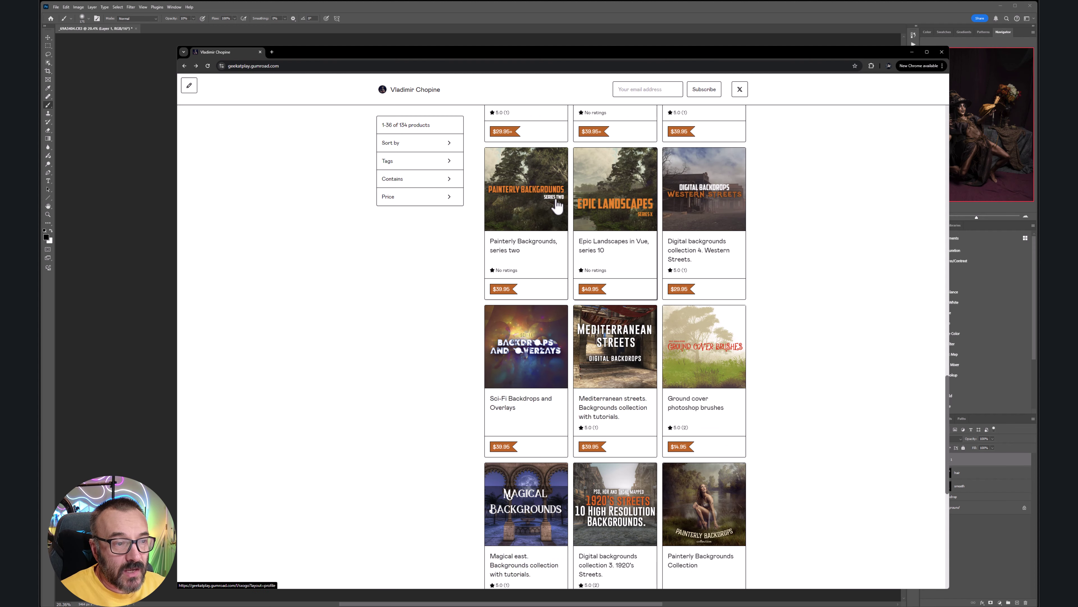
click(548, 209)
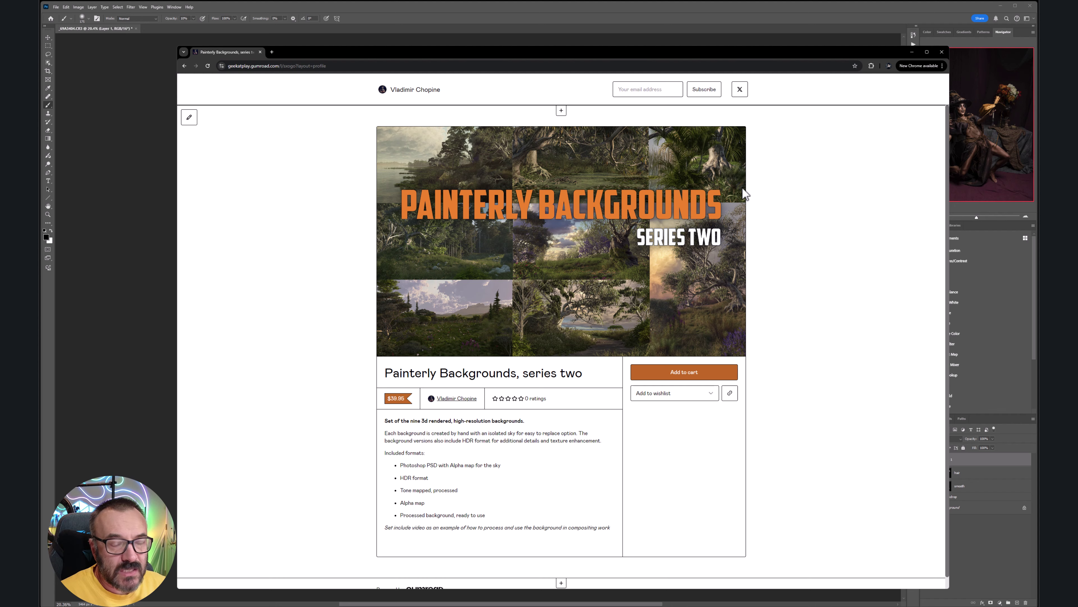
key(alt+Left)
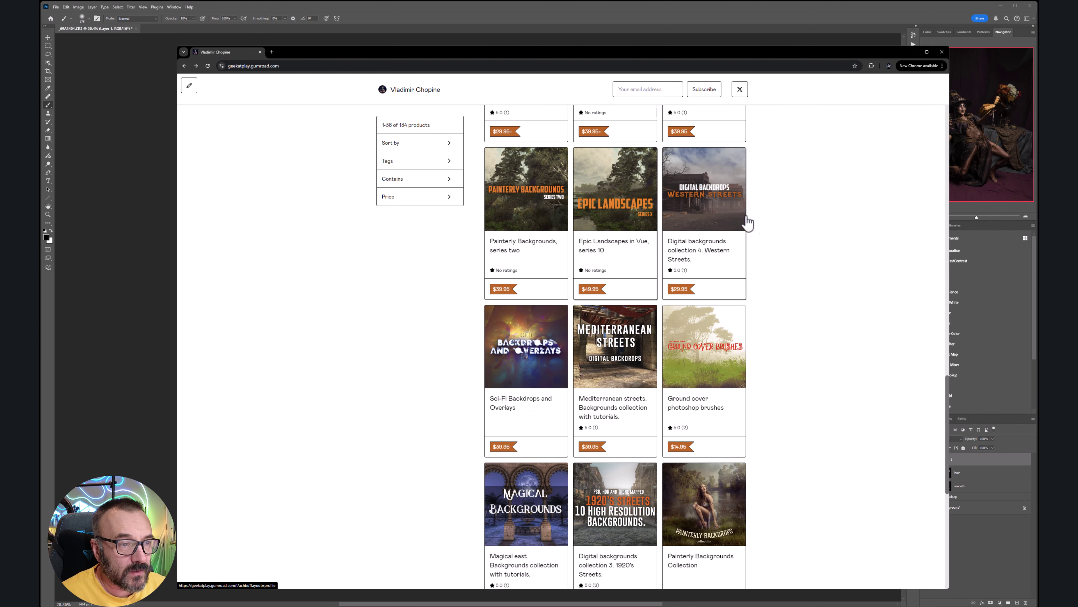
- Look through the remaining compositing collections and tutorials in the store's product list
scroll(751, 255, down, 5)
scroll(631, 408, down, 5)
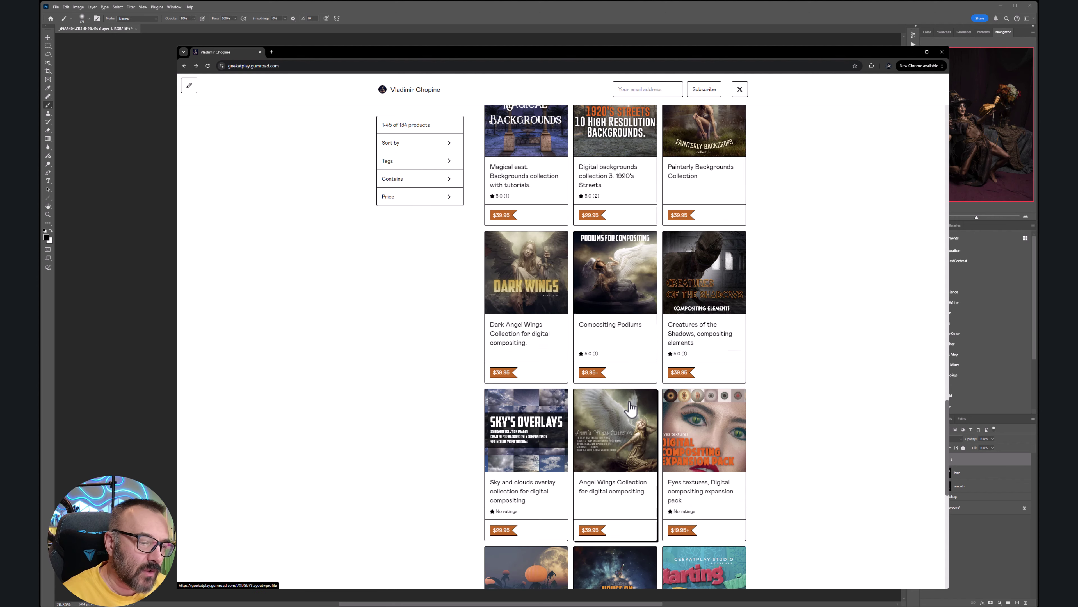
scroll(631, 407, down, 8)
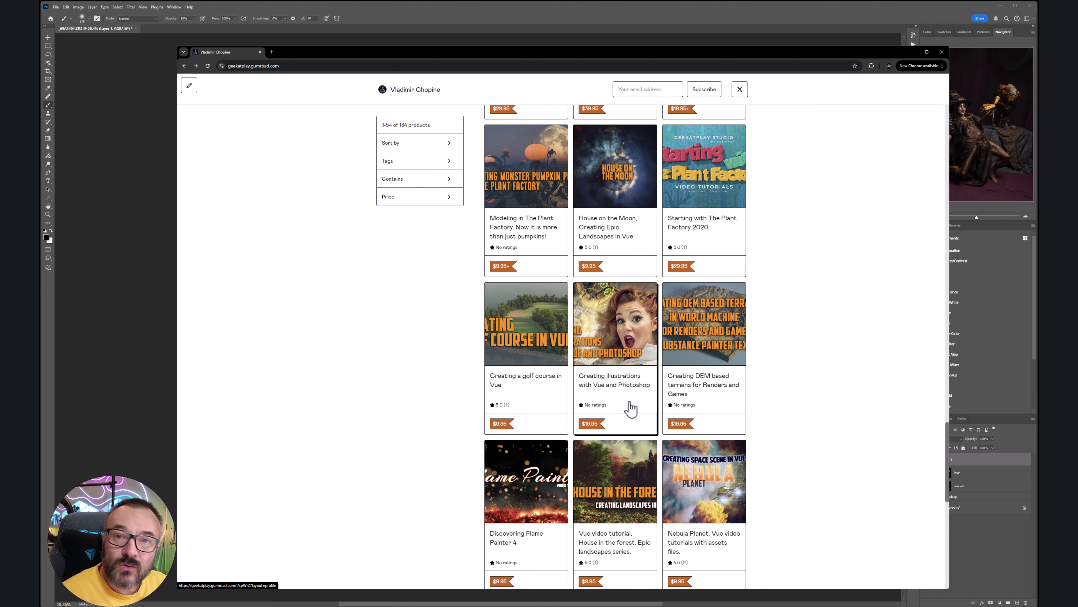
scroll(594, 336, up, 5)
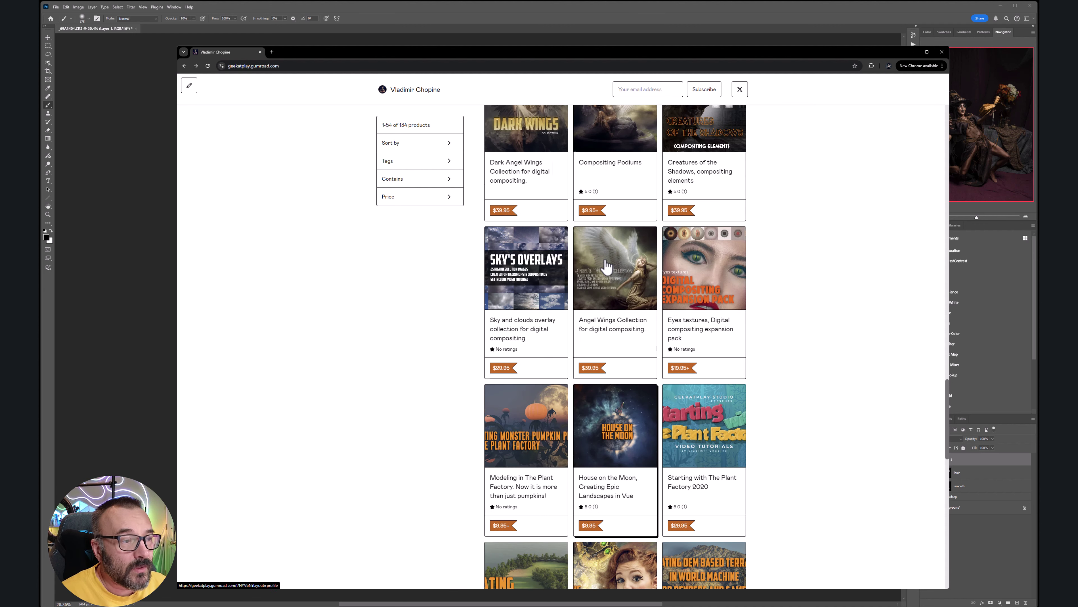
scroll(607, 265, up, 15)
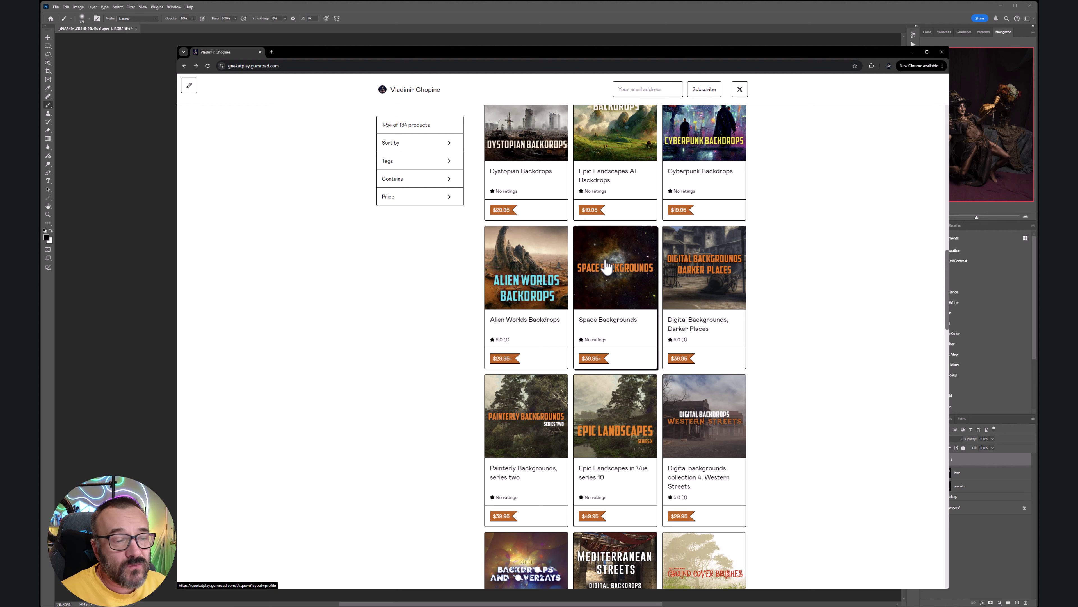
- Switch back to Photoshop and close the forest ground texture and spooky house interior images
click(721, 15)
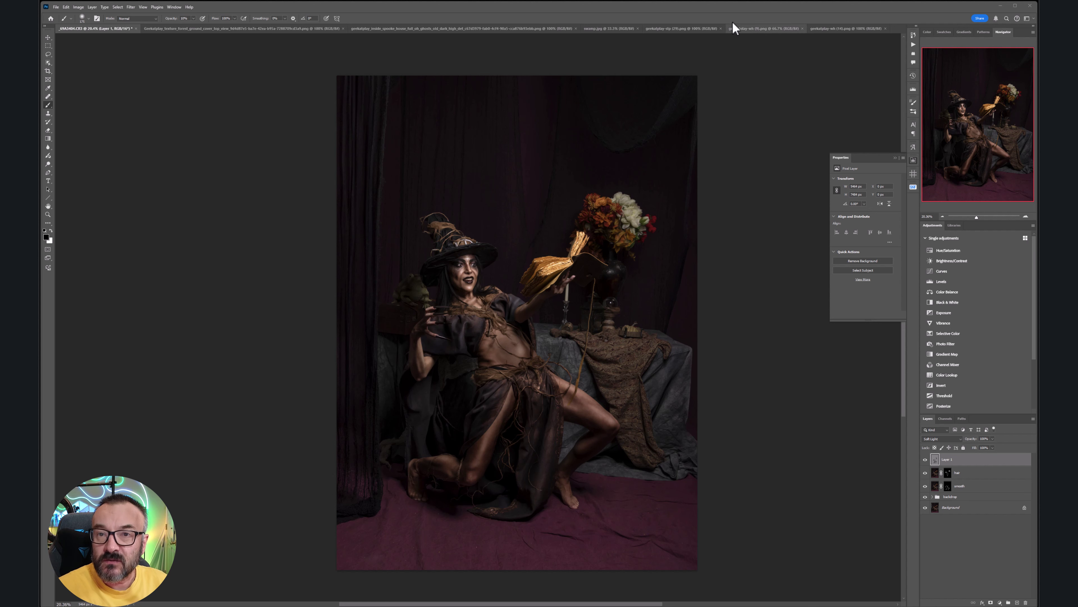
click(240, 30)
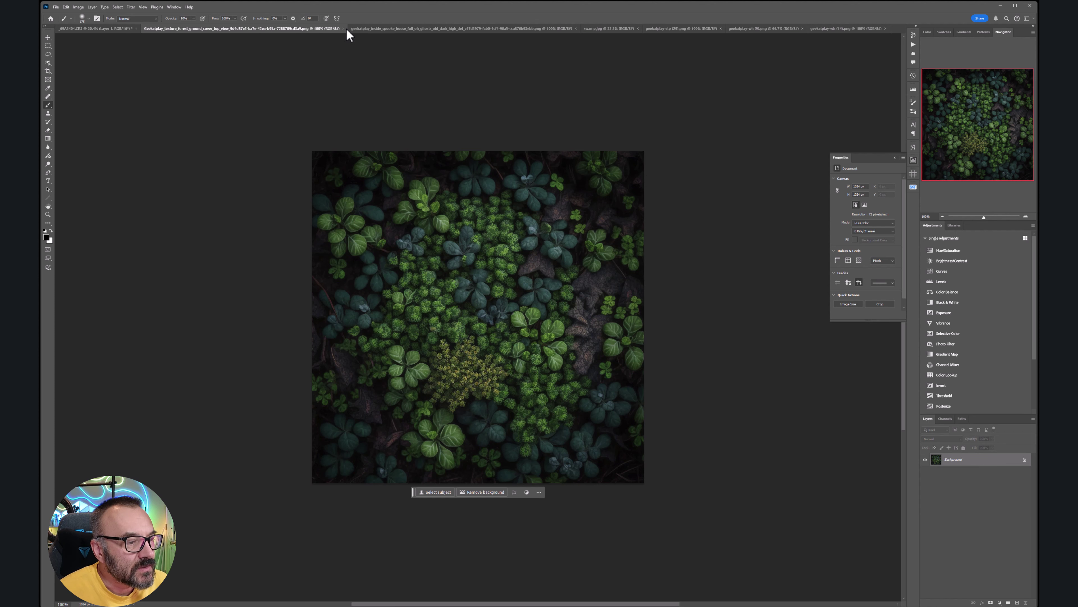
click(343, 29)
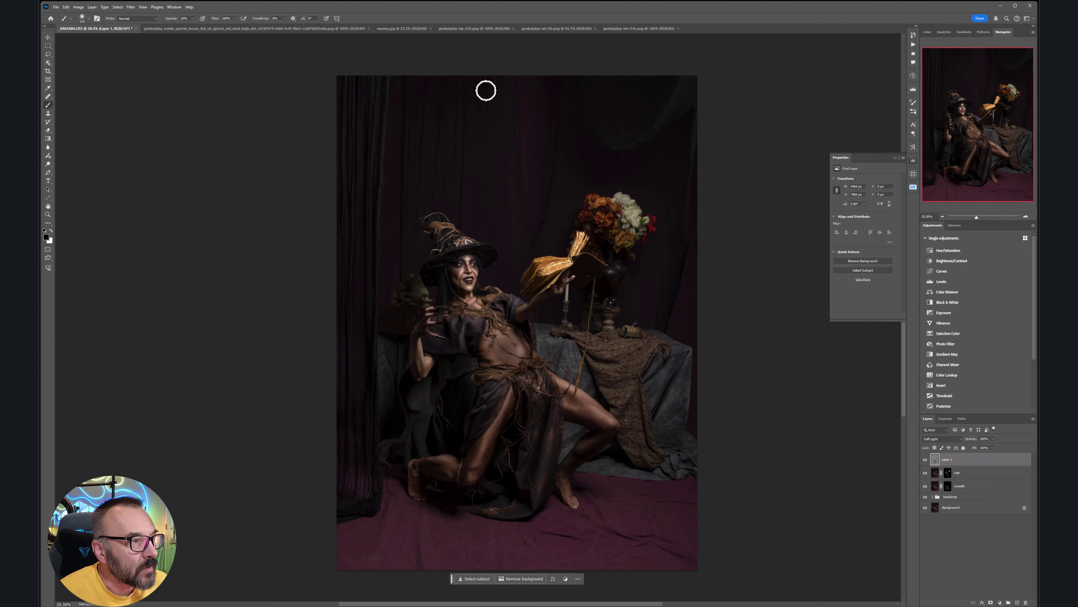
click(302, 29)
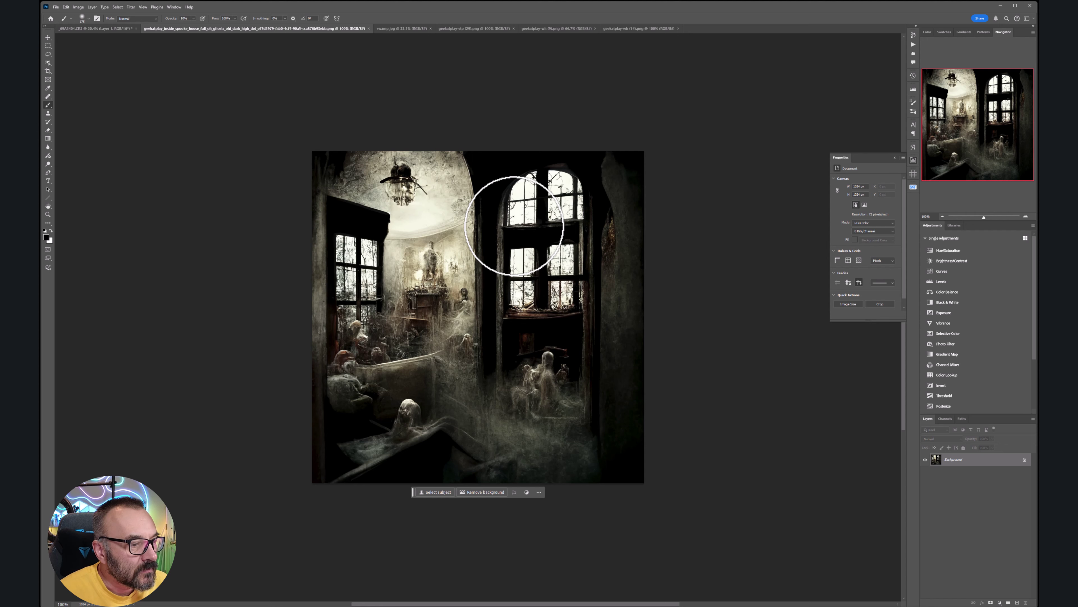
click(368, 29)
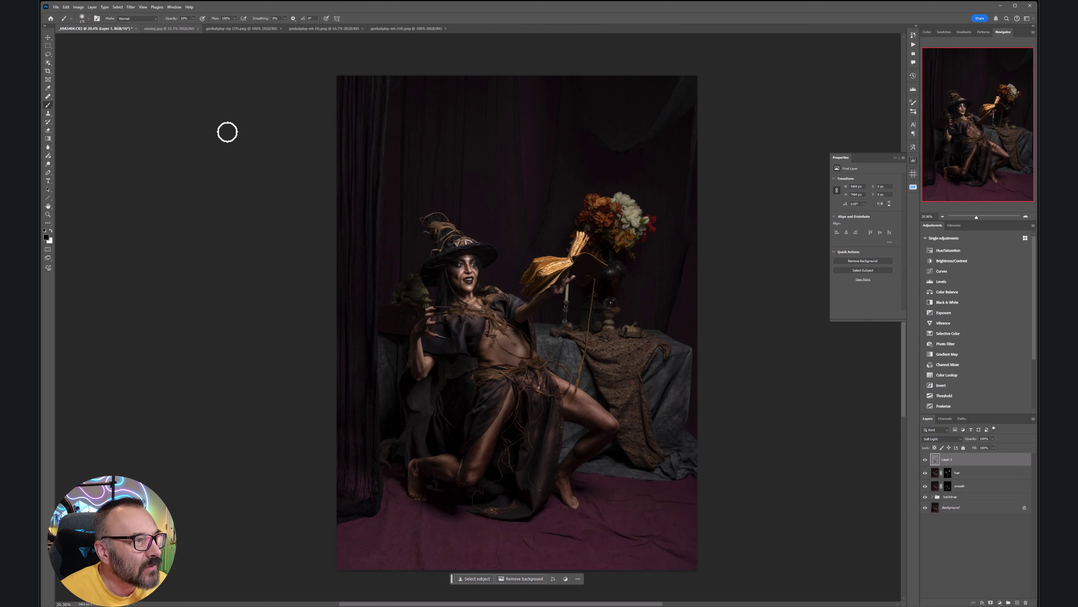
- Examine the open swamp, workshop, cobwebbed library and candlelit bookshelf images as background candidates, and return to the witch portrait
click(172, 29)
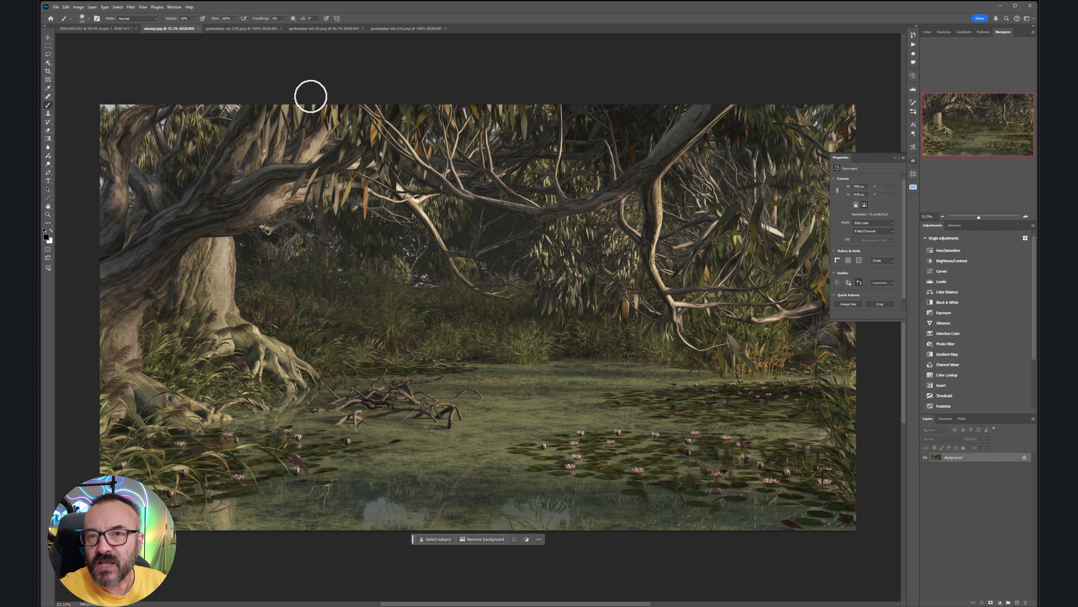
click(233, 29)
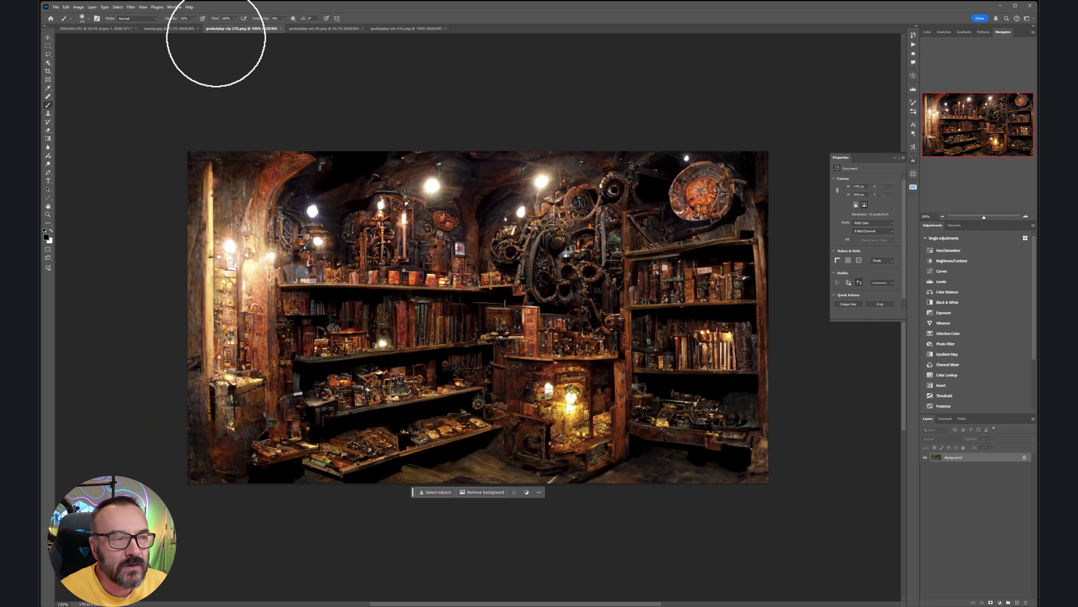
click(316, 29)
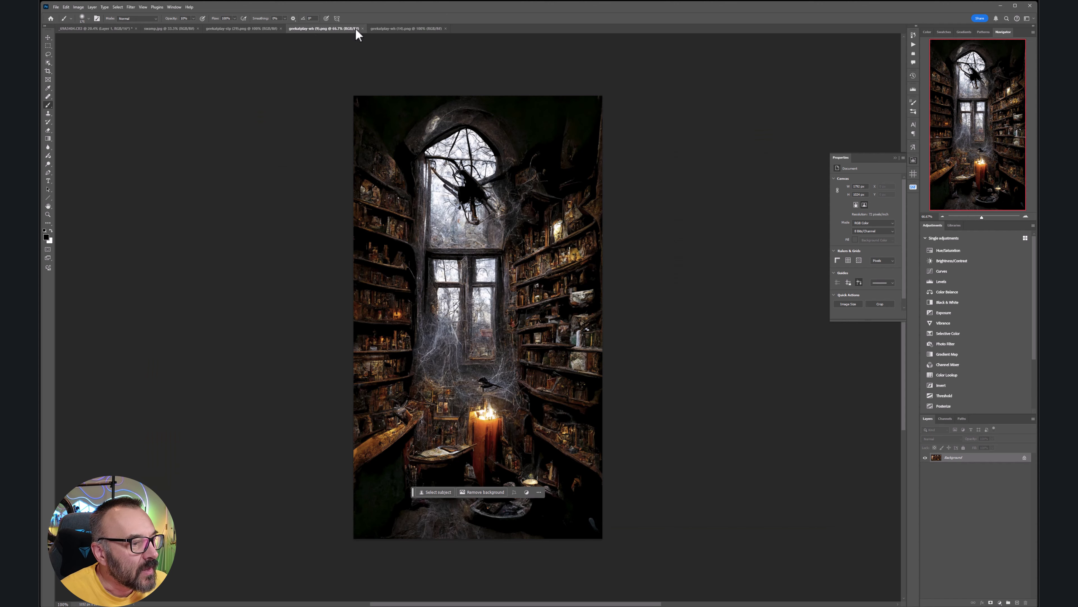
click(400, 30)
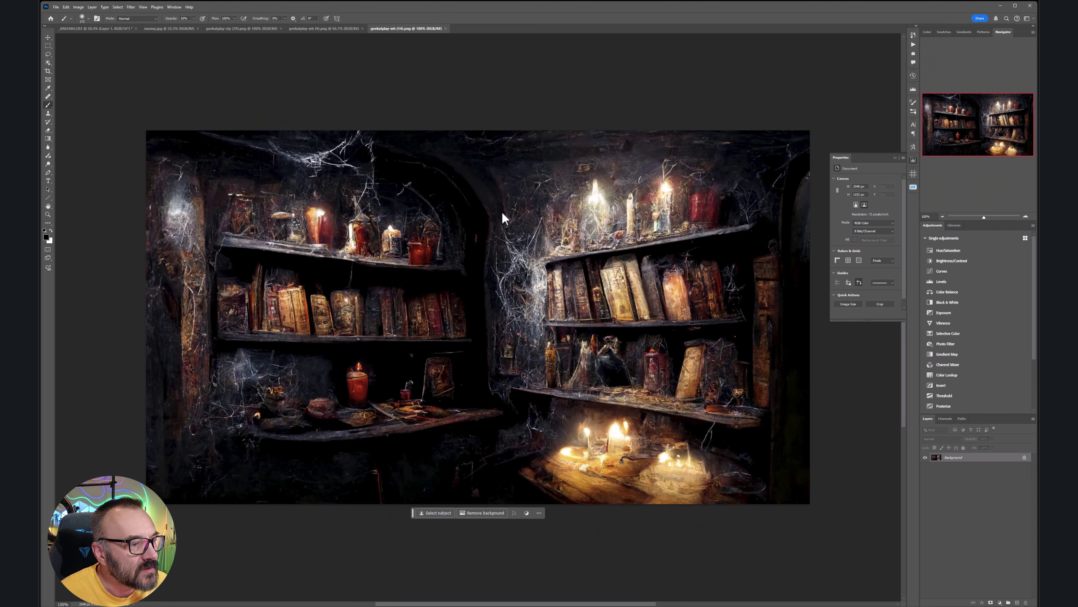
click(73, 29)
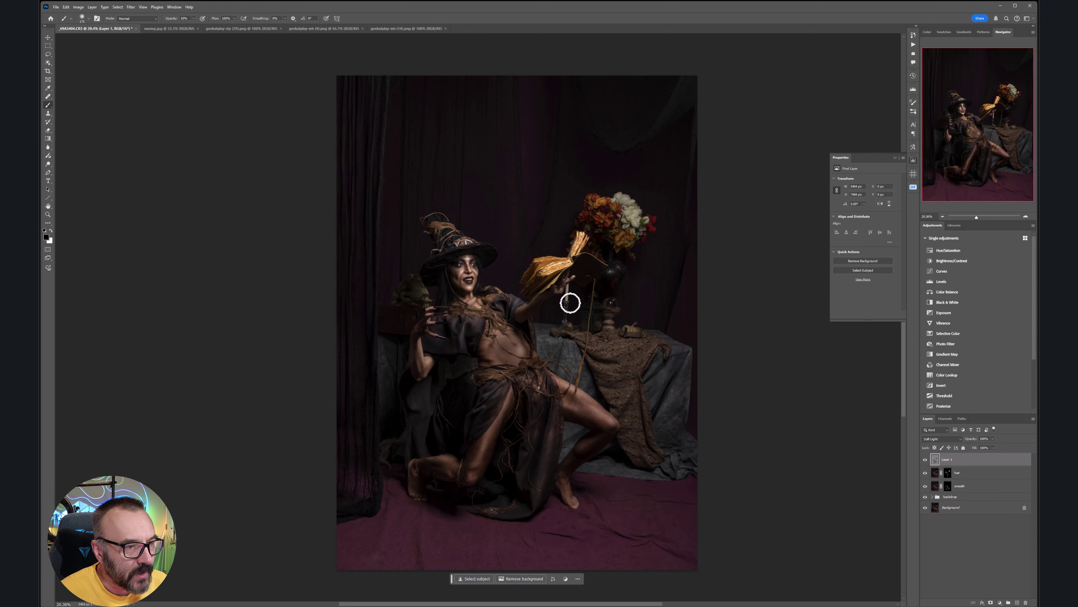
- Open the candlelit bookshelf image with the window and copy it into the witch portrait as a new layer, accepting the bit-depth difference
click(395, 29)
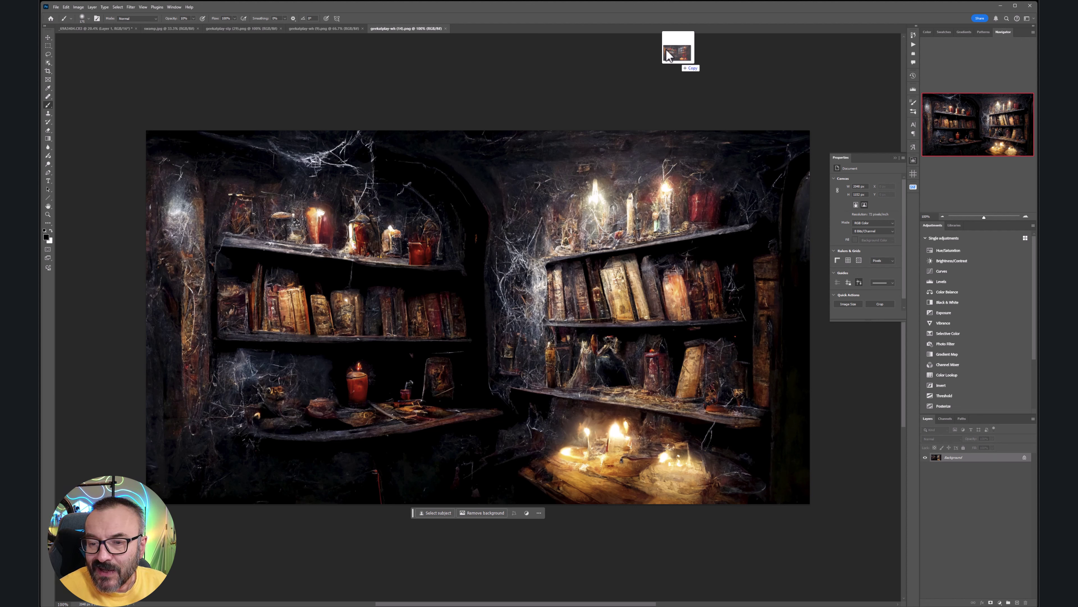
drag(679, 61, 578, 33)
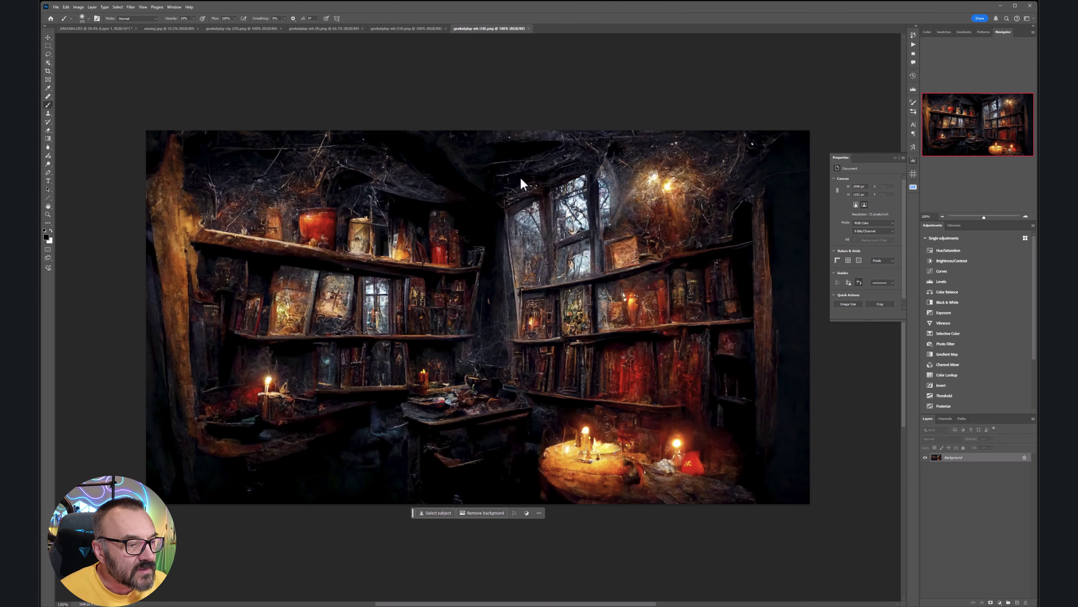
click(47, 37)
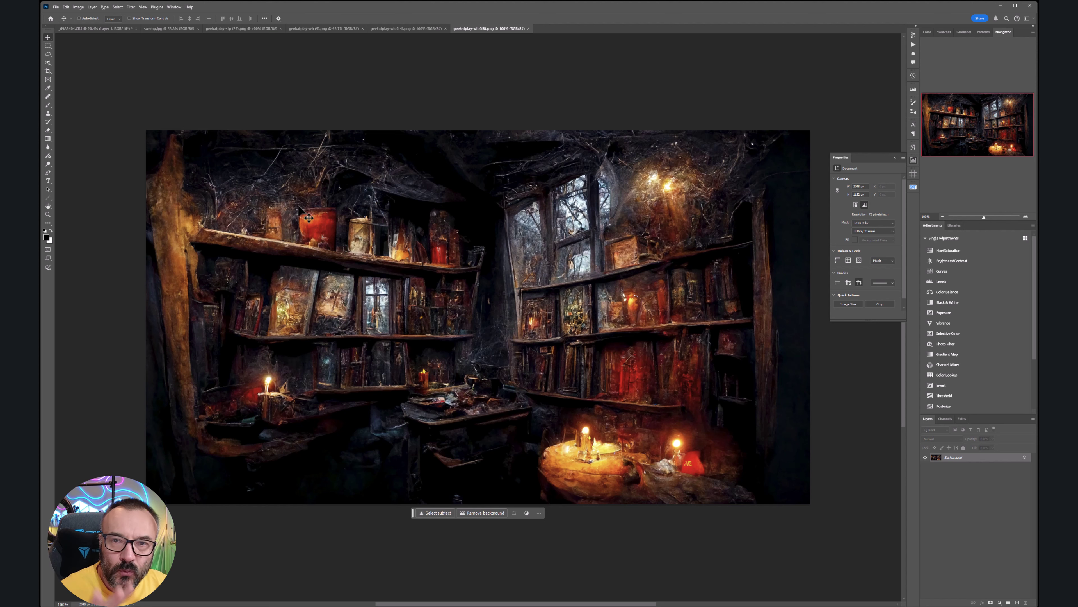
drag(317, 237, 414, 244)
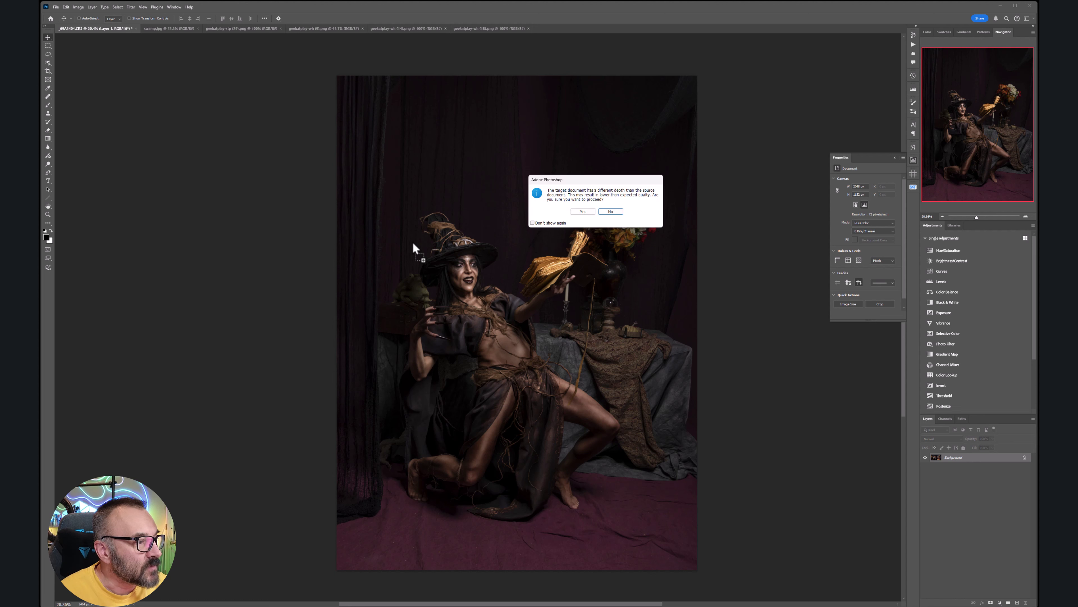
click(583, 211)
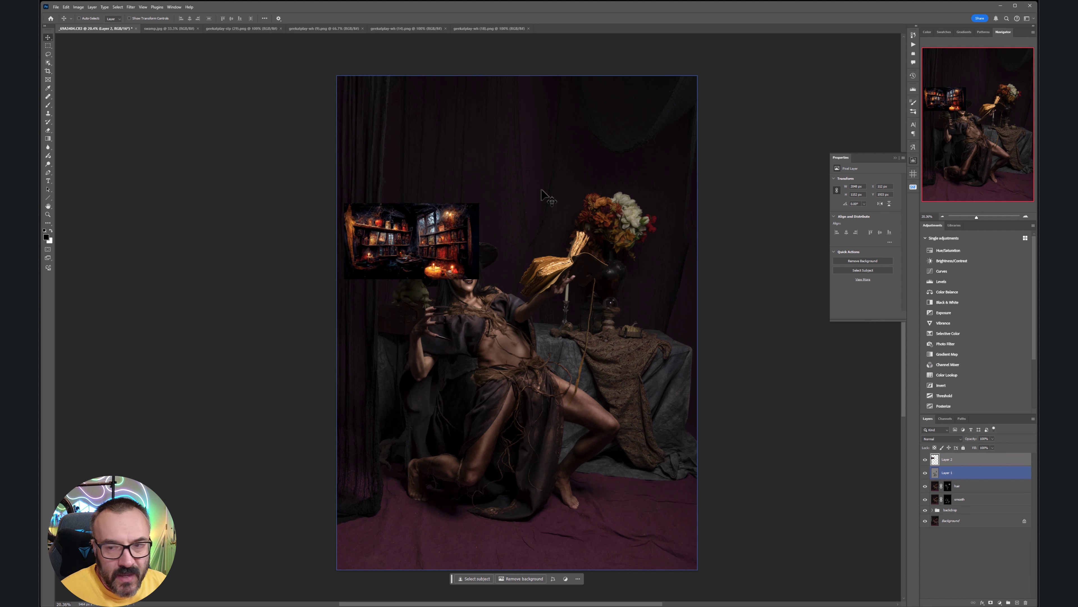
drag(395, 223, 460, 234)
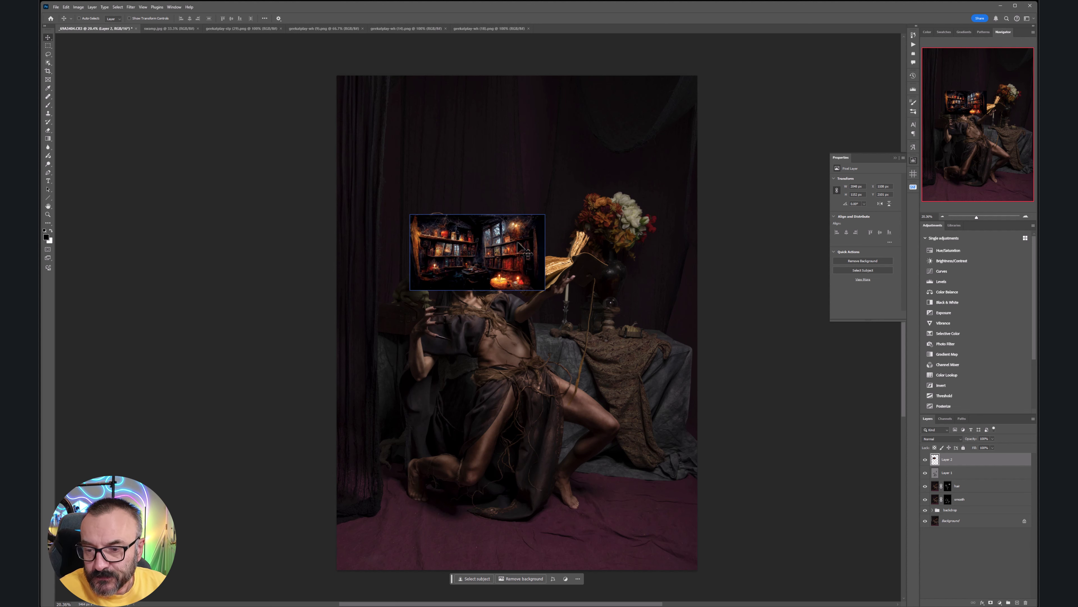
- Scale the bookshelf layer up past the canvas width and position it over the upper part of the portrait
key(ctrl+t)
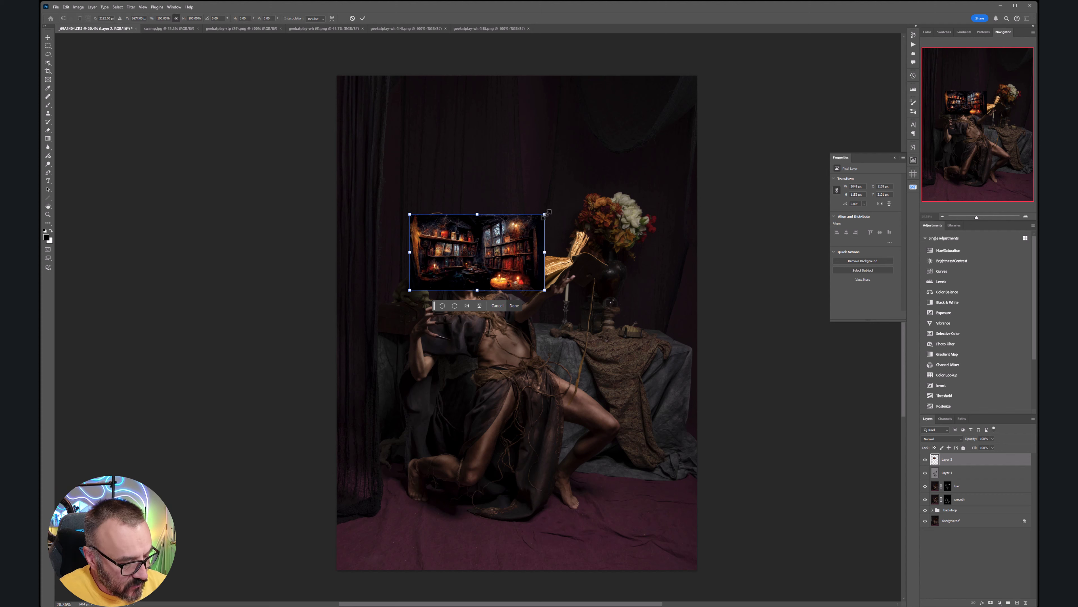
drag(545, 215, 721, 109)
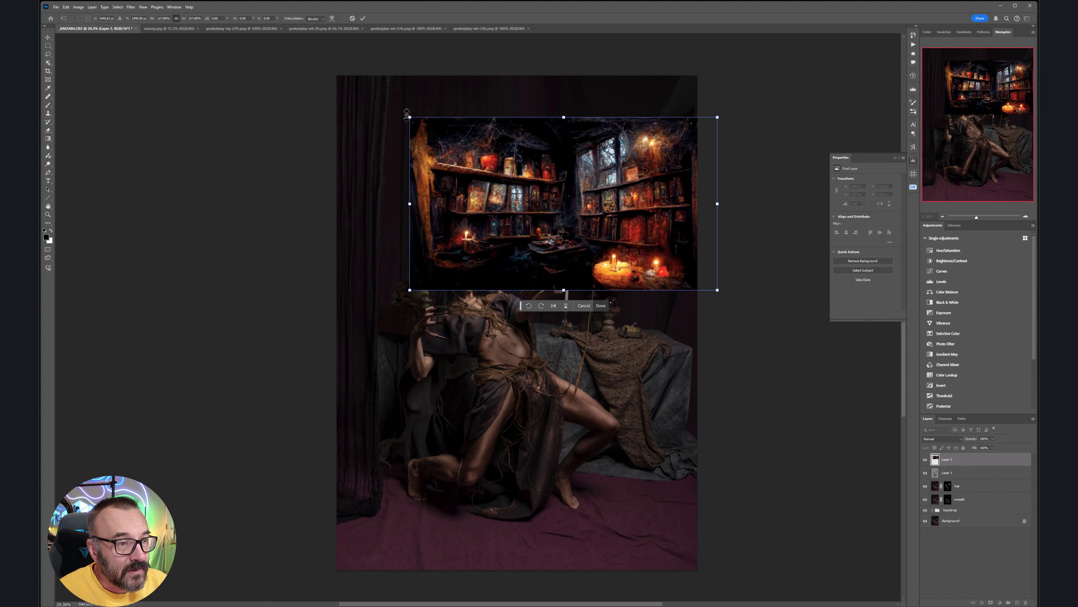
drag(407, 115, 315, 64)
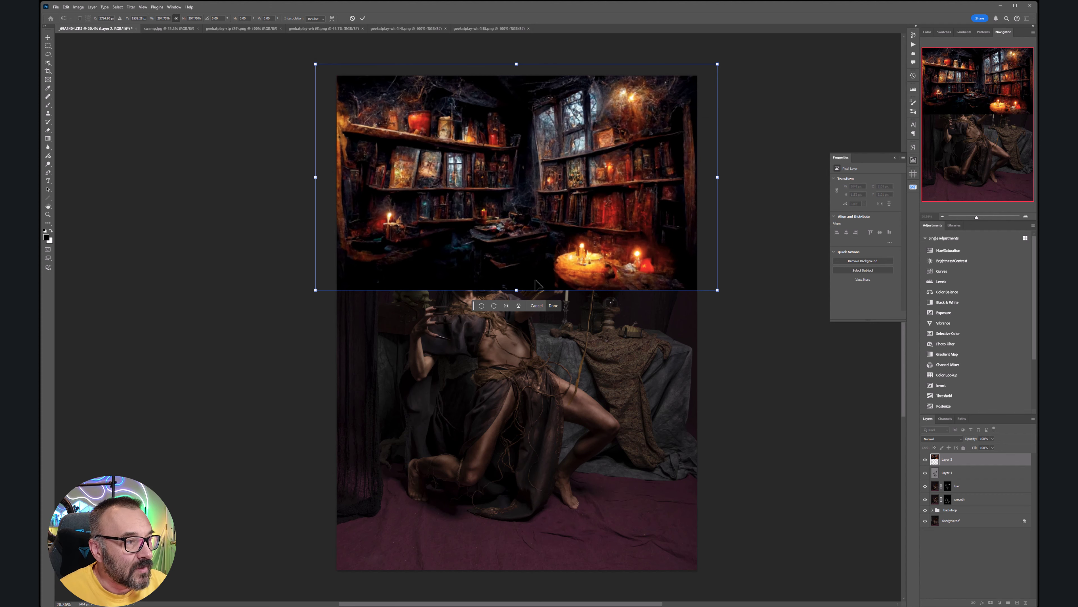
drag(518, 290, 517, 360)
drag(611, 232, 630, 246)
key(Return)
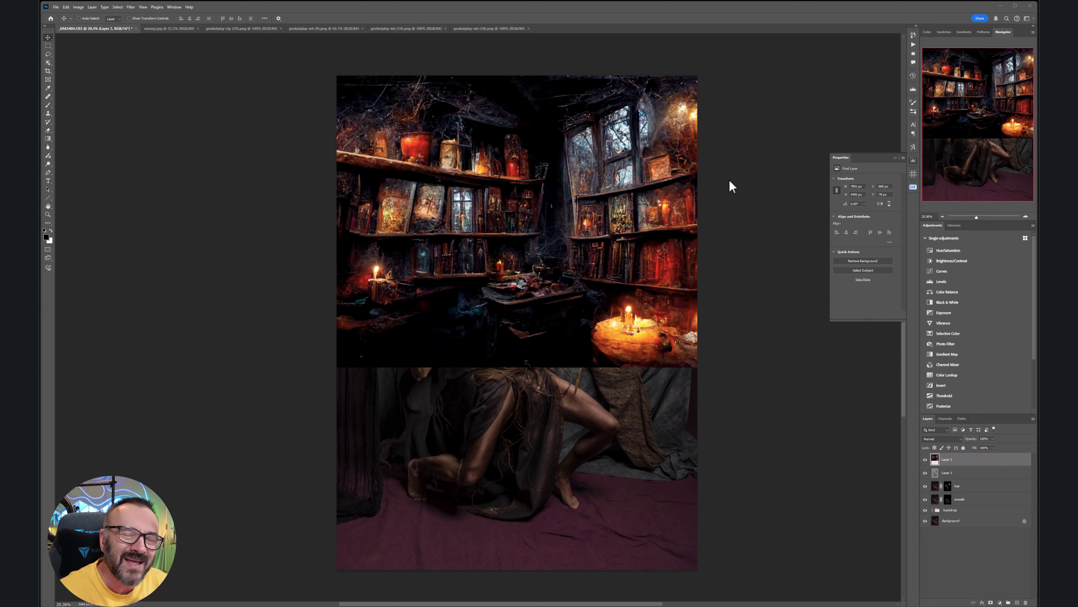
click(739, 174)
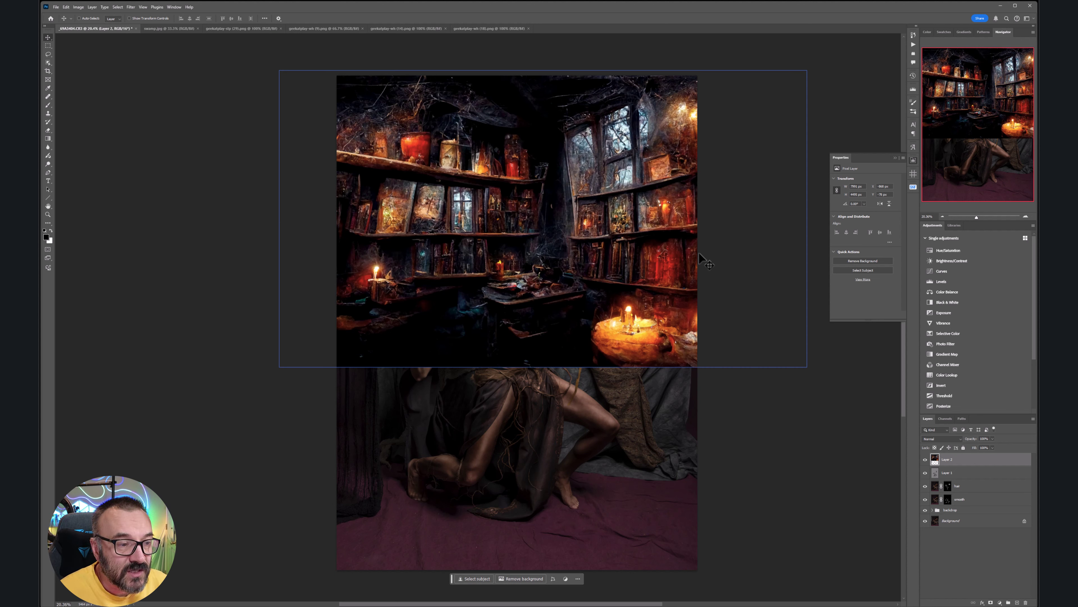
- Set the bookshelf layer's blend mode to Soft Light and hide it with a black layer mask
click(956, 437)
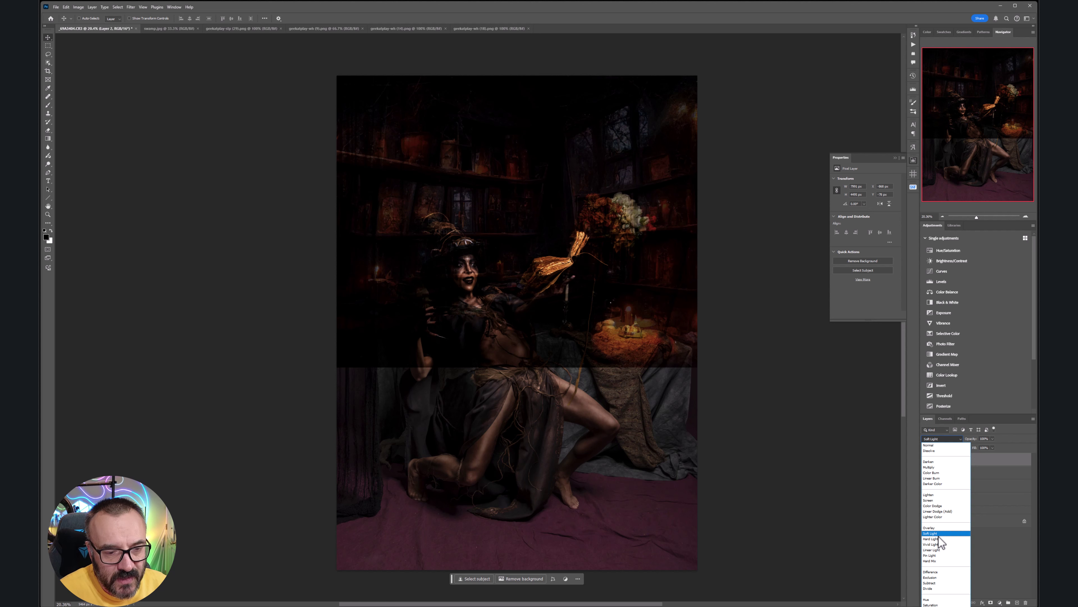
click(939, 535)
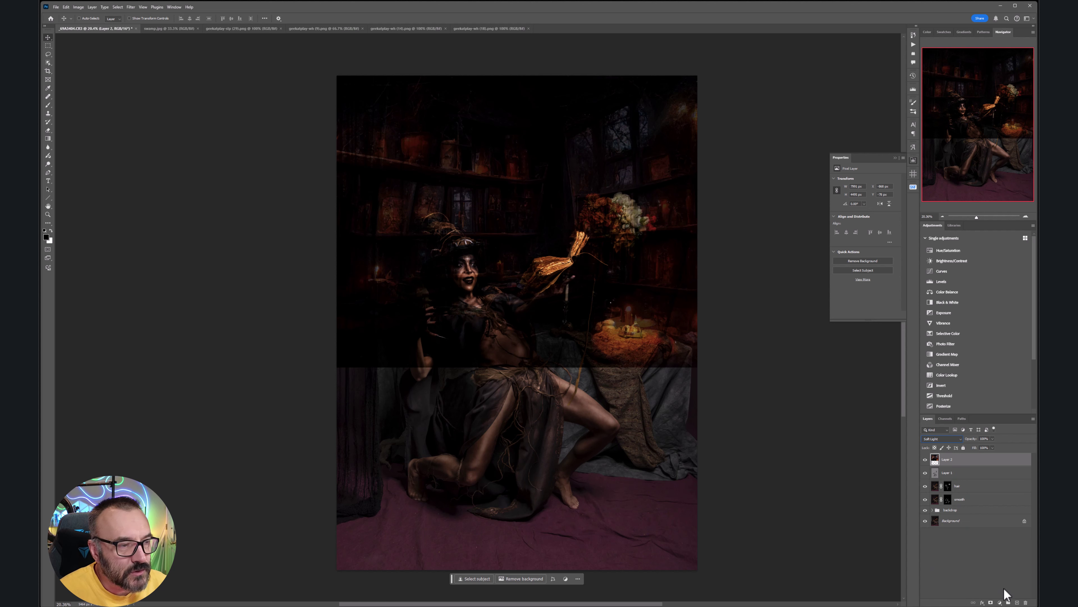
alt+click(990, 602)
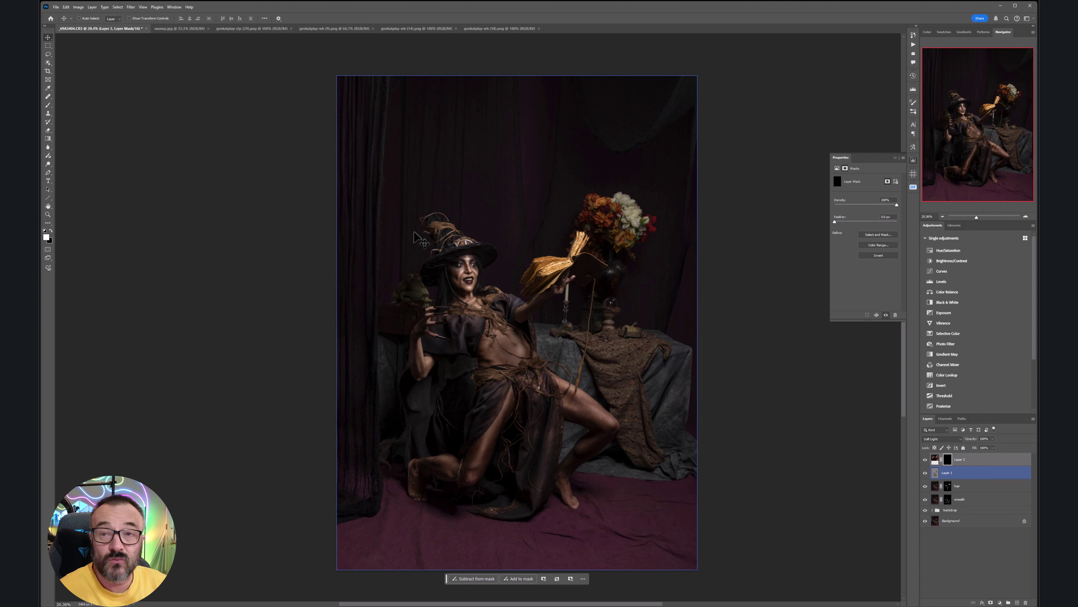
- Paint white on the bookshelf layer's mask with a greatly enlarged brush to reveal the shelves across the backdrop above the witch
click(48, 105)
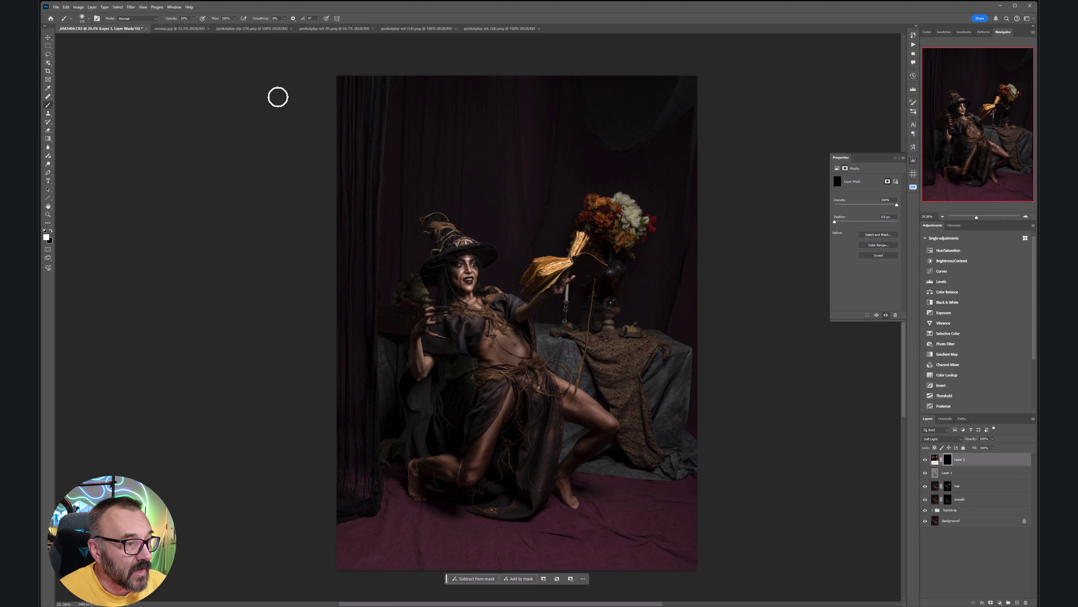
key(bracketright)
key(bracketright)
key(bracketright)
key(bracketright)
key(bracketright)
key(bracketright)
key(bracketright)
key(bracketright)
key(bracketright)
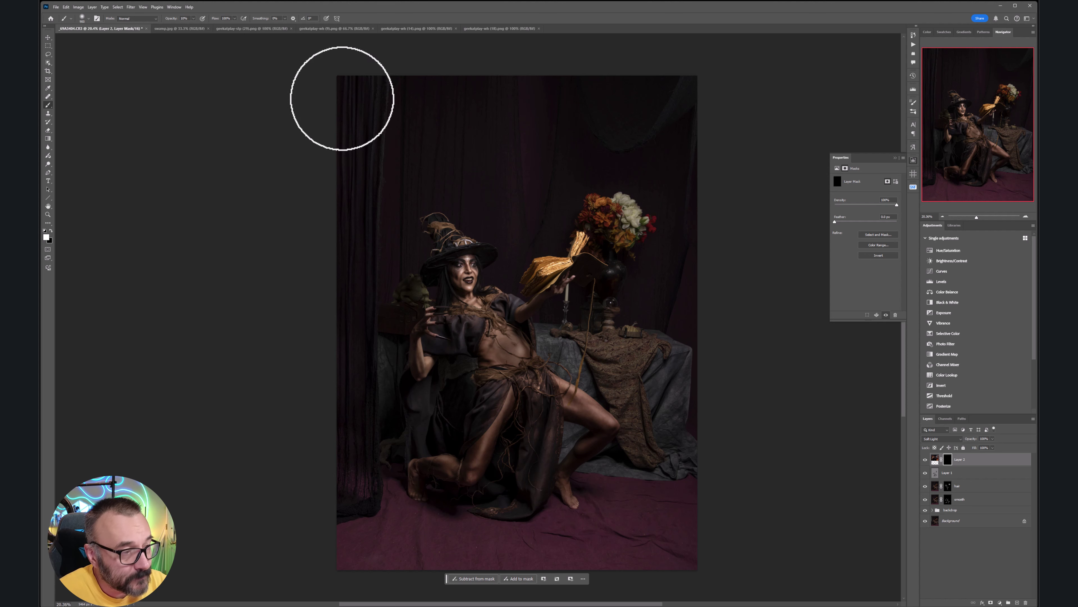
key(bracketright)
key(bracketright)
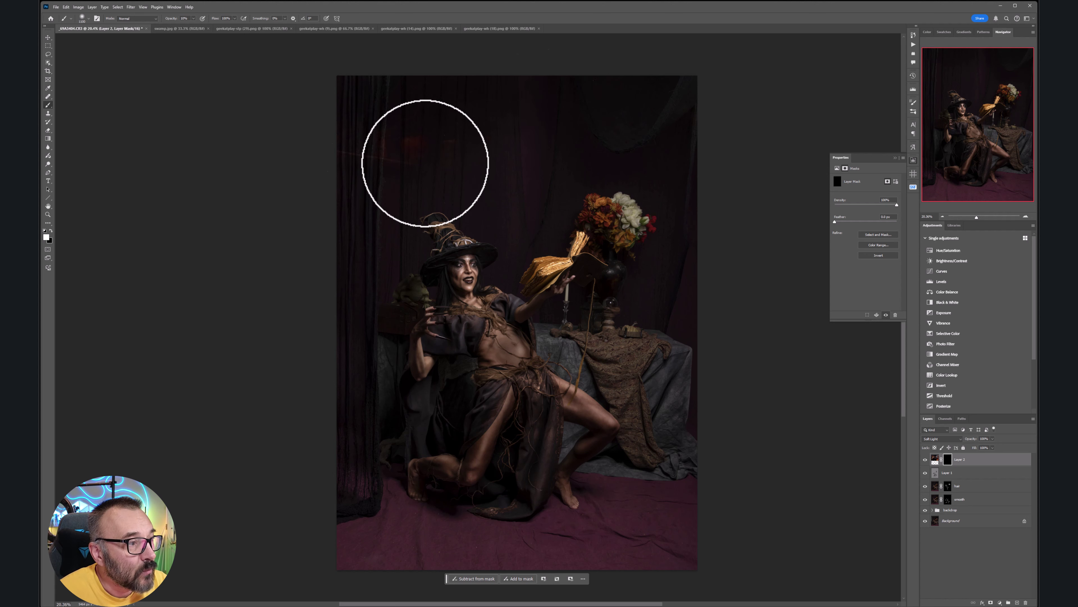
mouse_move(426, 163)
mouse_down()
mouse_move(602, 100)
mouse_move(613, 116)
mouse_move(451, 158)
mouse_move(360, 146)
mouse_move(686, 73)
mouse_move(576, 129)
mouse_move(563, 180)
mouse_move(633, 100)
mouse_move(655, 116)
mouse_move(650, 162)
mouse_move(661, 175)
mouse_move(608, 164)
mouse_move(640, 159)
mouse_move(693, 185)
mouse_move(697, 208)
mouse_move(658, 290)
mouse_move(702, 270)
mouse_move(664, 303)
mouse_move(683, 316)
mouse_move(702, 310)
mouse_move(680, 299)
mouse_move(732, 228)
mouse_up()
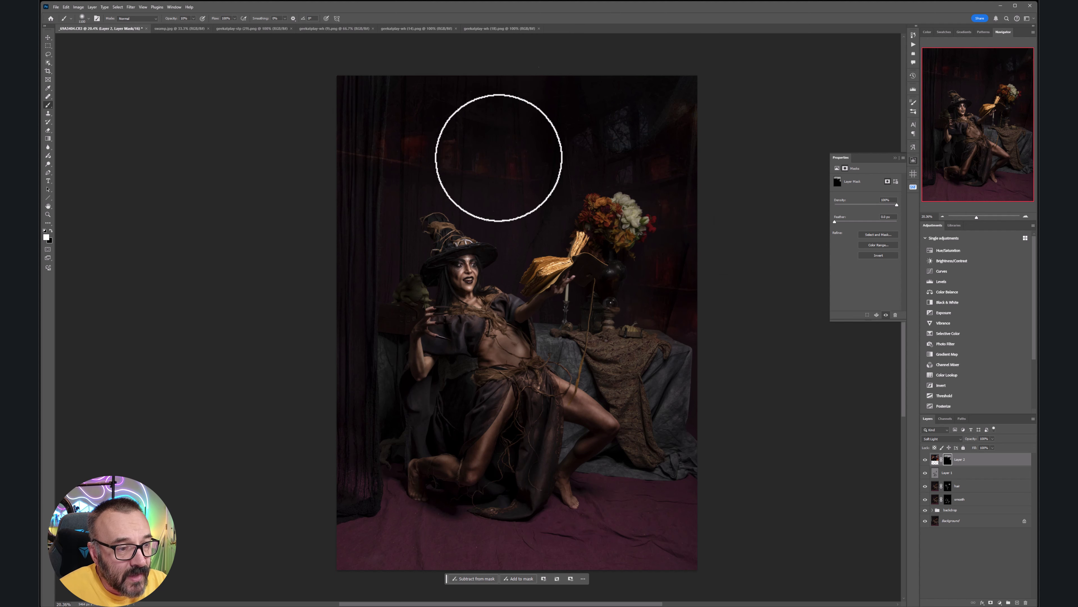
mouse_move(499, 157)
mouse_down()
mouse_move(512, 219)
mouse_move(490, 208)
mouse_move(542, 158)
mouse_move(390, 175)
mouse_move(356, 245)
mouse_move(385, 192)
mouse_move(348, 221)
mouse_move(419, 132)
mouse_move(457, 128)
mouse_move(355, 222)
mouse_move(389, 268)
mouse_move(396, 245)
mouse_move(382, 237)
mouse_move(337, 318)
mouse_move(335, 354)
mouse_move(336, 280)
mouse_move(379, 197)
mouse_up()
- Refine the bookshelf mask with a smaller white brush around the witch's hat, the book and the curtain, and in the upper backdrop
scroll(458, 241, up, 1)
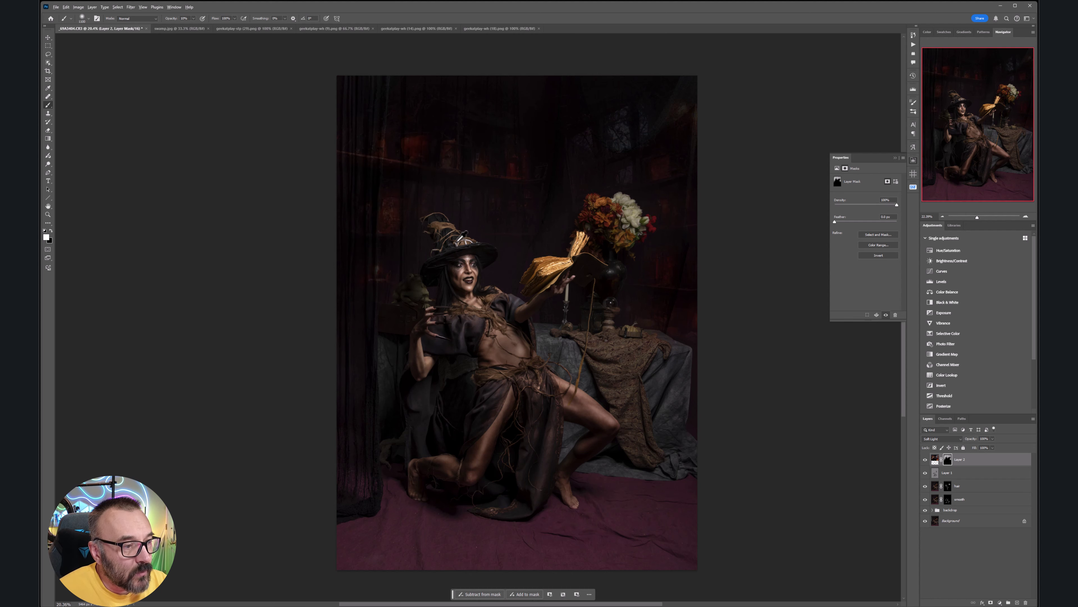
scroll(458, 241, up, 7)
key(bracketleft)
key(bracketleft)
key(bracketleft)
key(bracketleft)
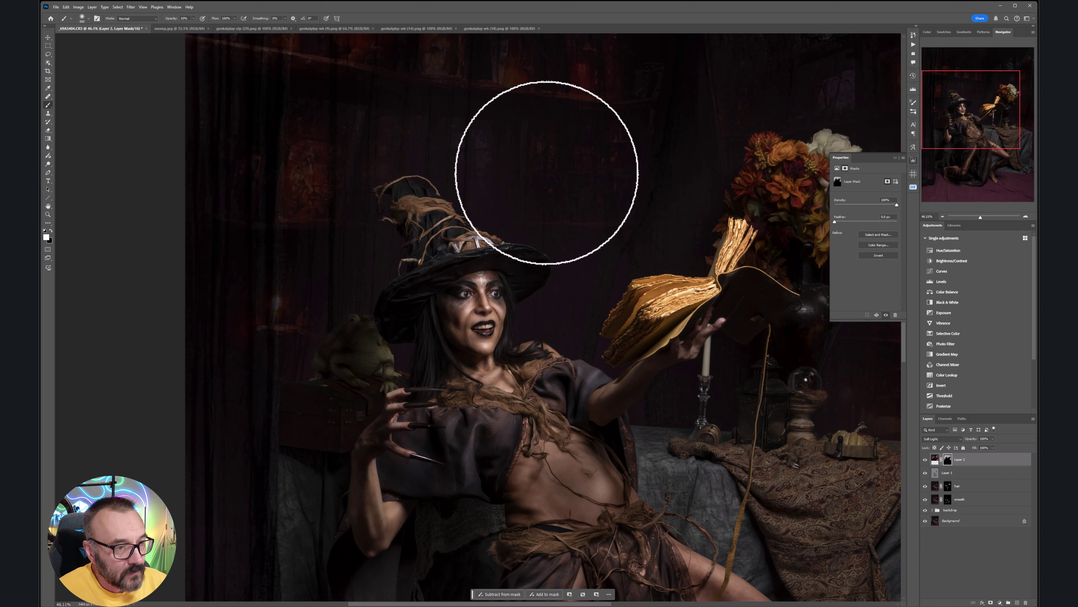
key(bracketleft)
mouse_move(443, 98)
mouse_down()
mouse_move(498, 155)
mouse_move(494, 190)
mouse_move(528, 173)
mouse_move(539, 221)
mouse_move(592, 227)
mouse_move(584, 288)
mouse_move(558, 307)
mouse_move(600, 247)
mouse_move(602, 257)
mouse_move(638, 239)
mouse_move(622, 228)
mouse_move(642, 220)
mouse_move(667, 164)
mouse_move(670, 405)
mouse_move(649, 399)
mouse_move(720, 375)
mouse_move(737, 391)
mouse_move(746, 382)
mouse_move(708, 381)
mouse_move(725, 384)
mouse_move(636, 152)
mouse_move(576, 271)
mouse_move(502, 146)
mouse_move(382, 224)
mouse_move(352, 284)
mouse_move(368, 280)
mouse_move(337, 291)
mouse_move(270, 373)
mouse_move(271, 341)
mouse_move(218, 439)
mouse_move(208, 482)
mouse_move(218, 459)
mouse_move(218, 490)
mouse_up()
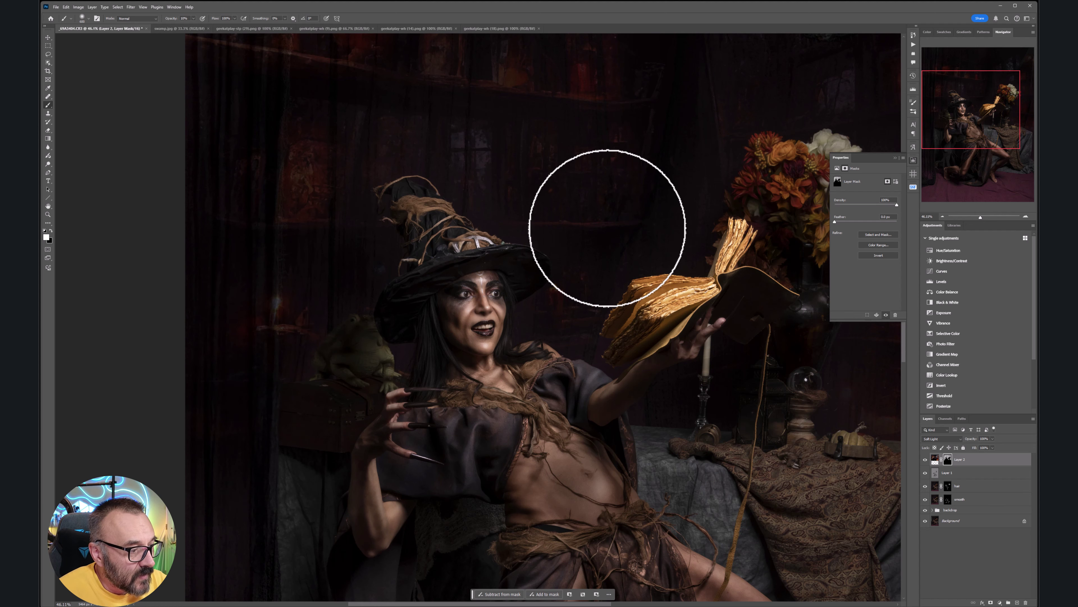
drag(607, 228, 485, 401)
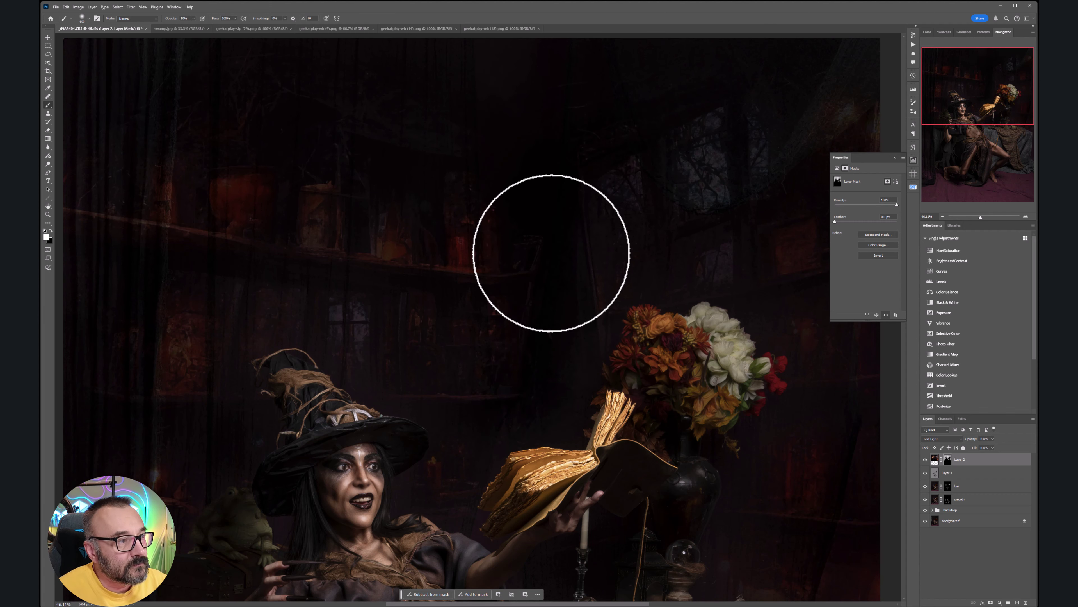
scroll(551, 252, down, 3)
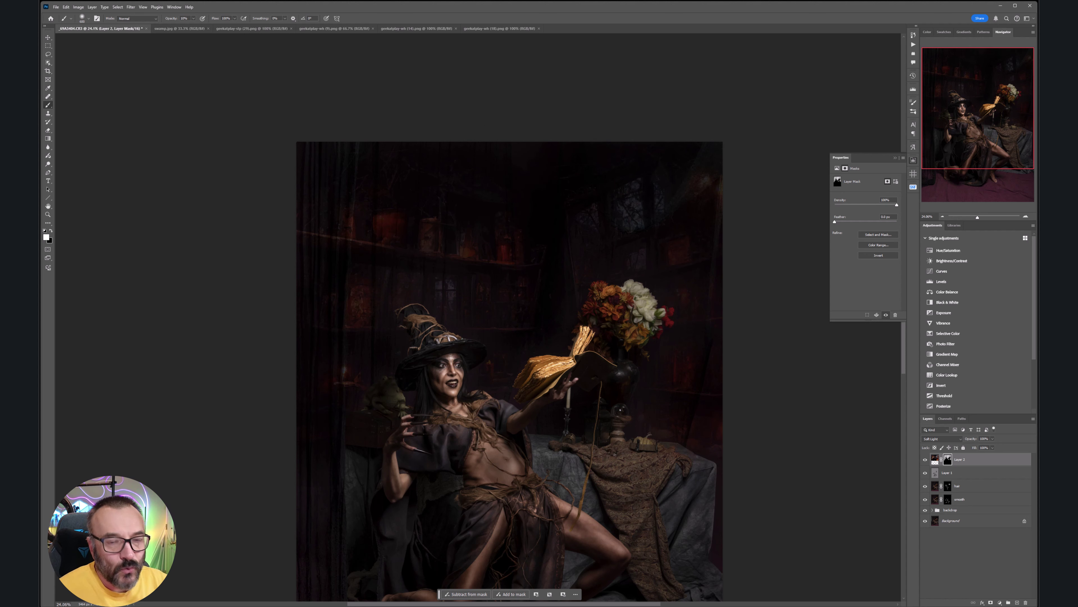
click(547, 208)
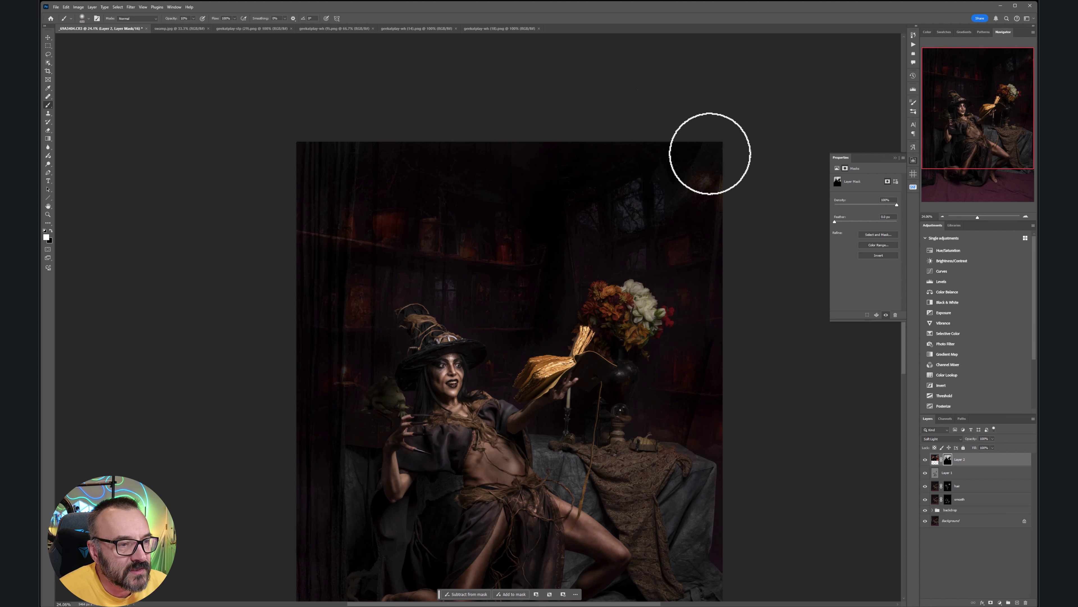
- Compare the whole portrait with the bookshelf layer hidden and shown
scroll(556, 162, down, 3)
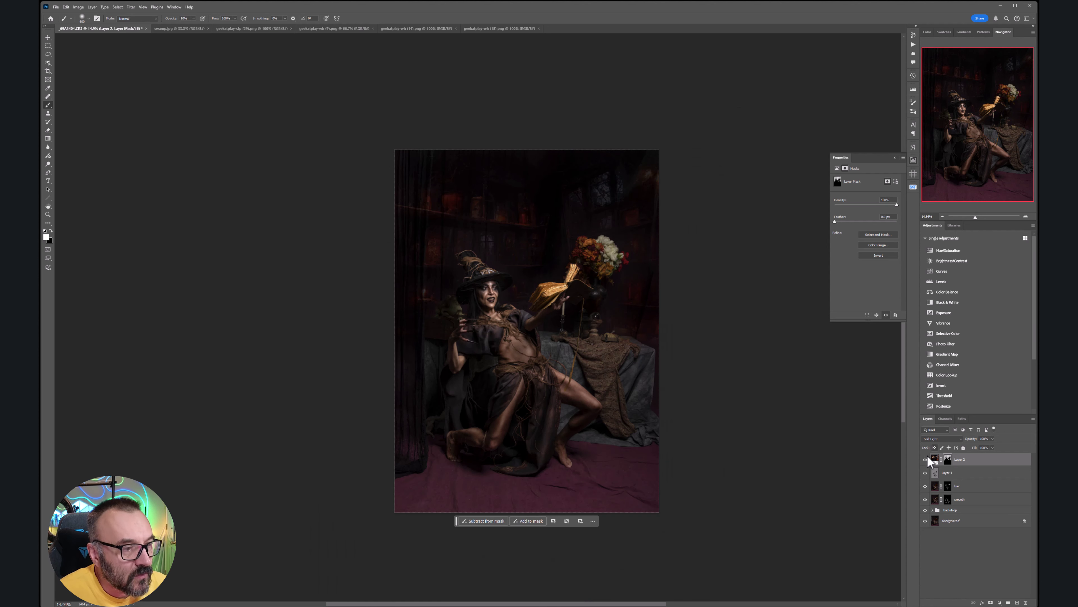
click(925, 459)
click(925, 459)
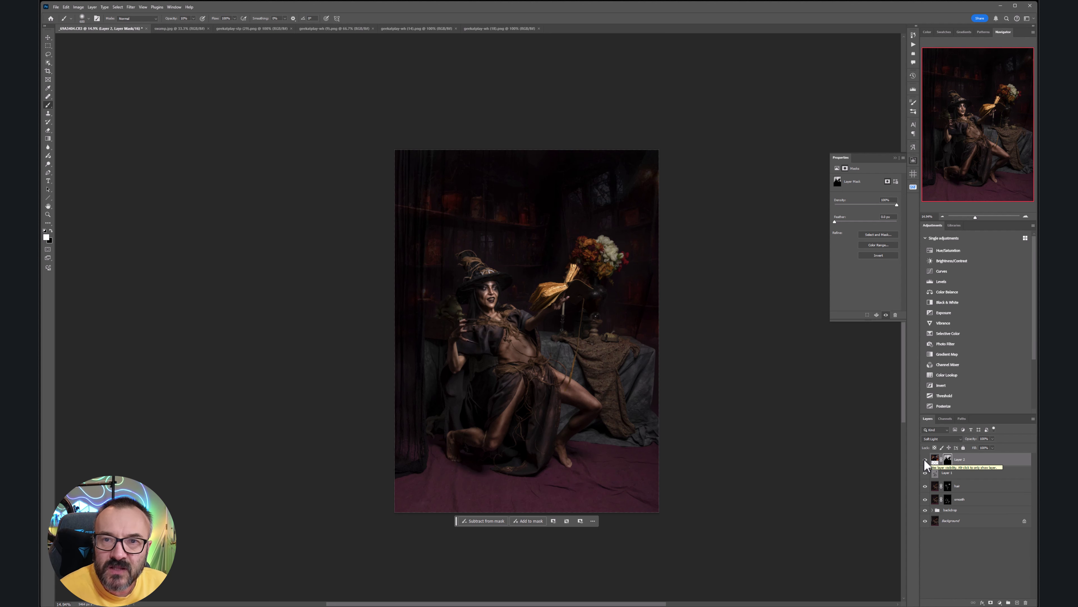
- Place the stacked-books image into the portrait, enlarge it beyond the canvas width and position it over the lower part
scroll(493, 250, up, 2)
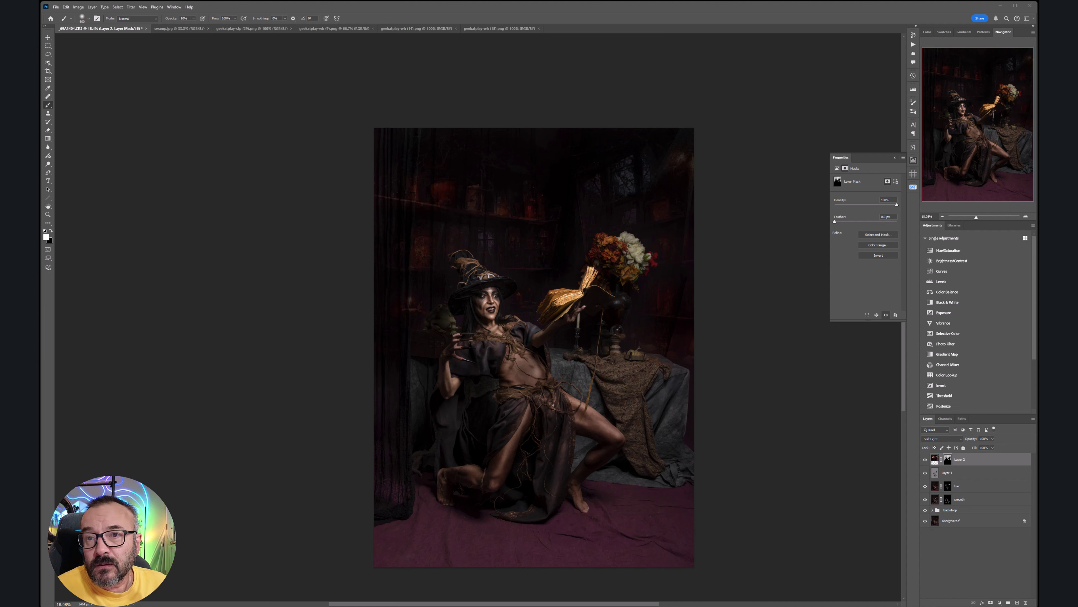
drag(500, 227, 593, 369)
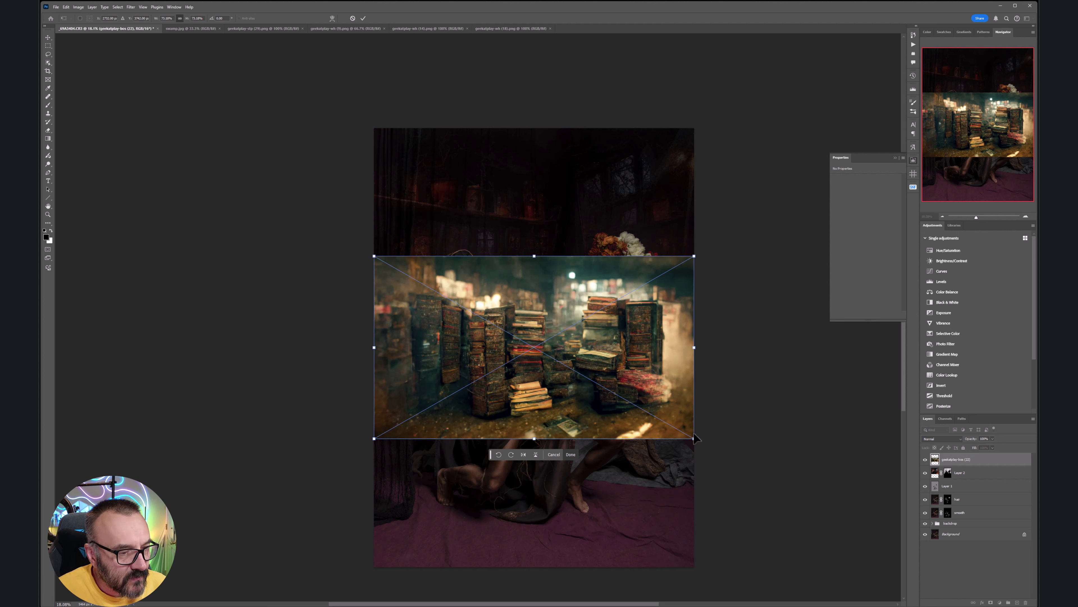
drag(695, 439, 731, 460)
drag(650, 382, 636, 492)
drag(539, 366, 517, 361)
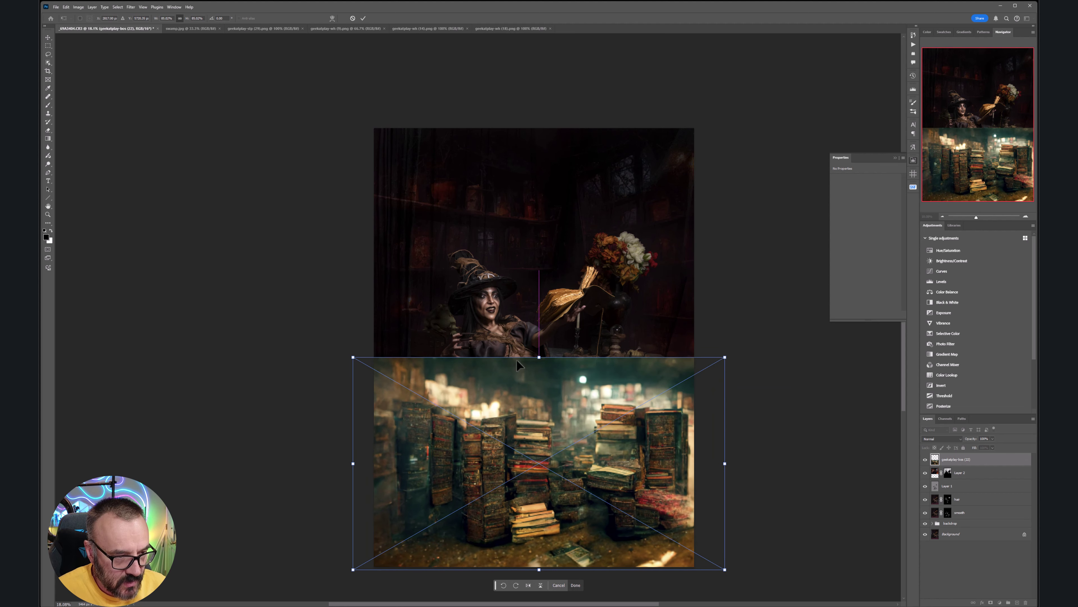
key(Return)
- Set the stacked-books layer to Soft Light and hide it with a black layer mask
click(943, 438)
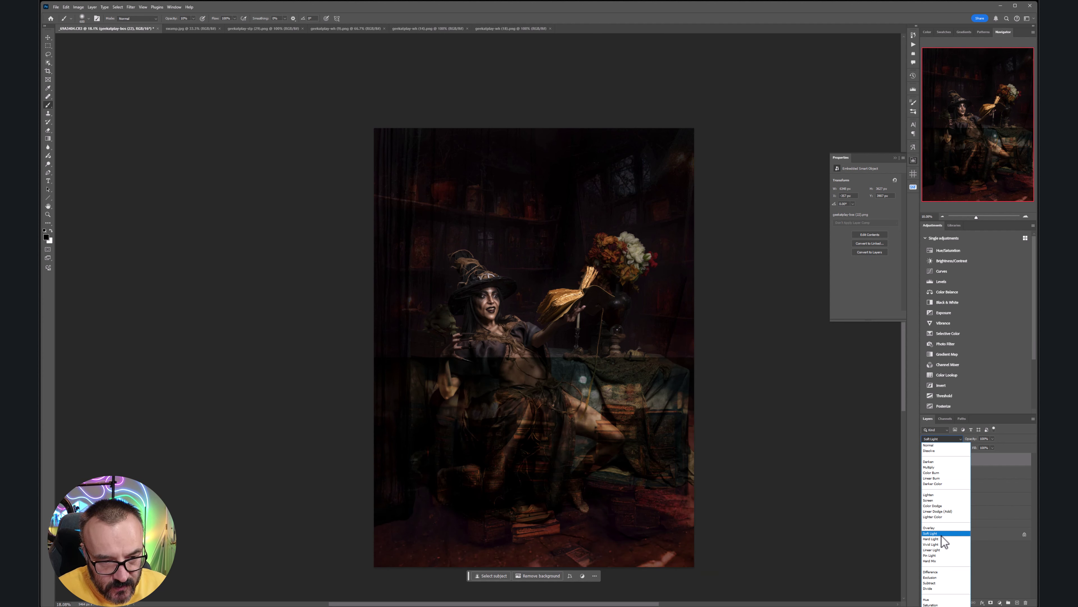
click(942, 534)
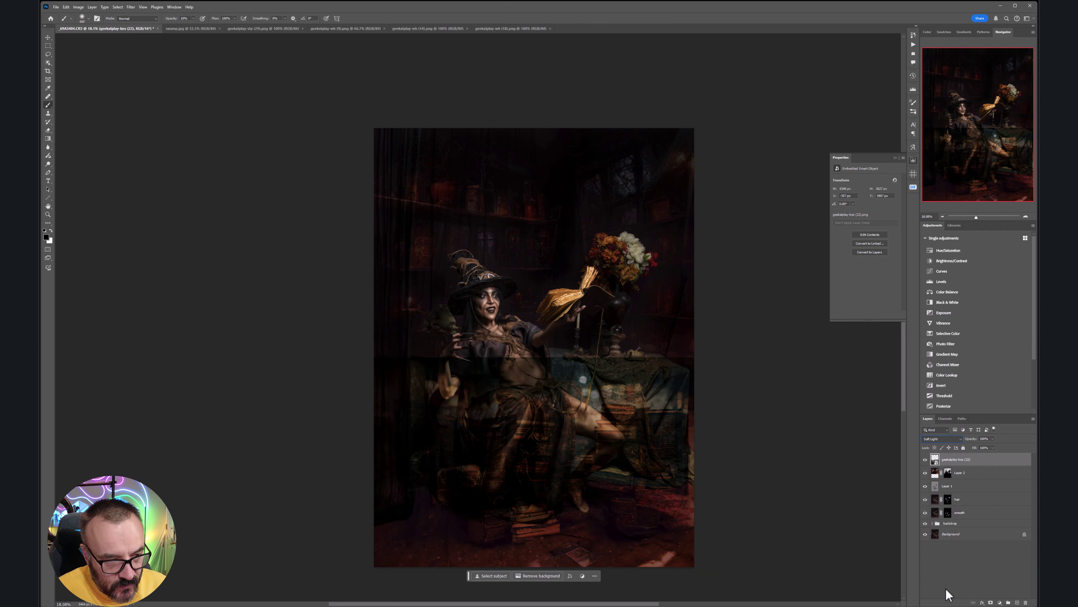
alt+click(991, 603)
- Paint white on the stacked-books mask to reveal its texture over the purple floor cloth around the witch's feet
drag(644, 510, 656, 375)
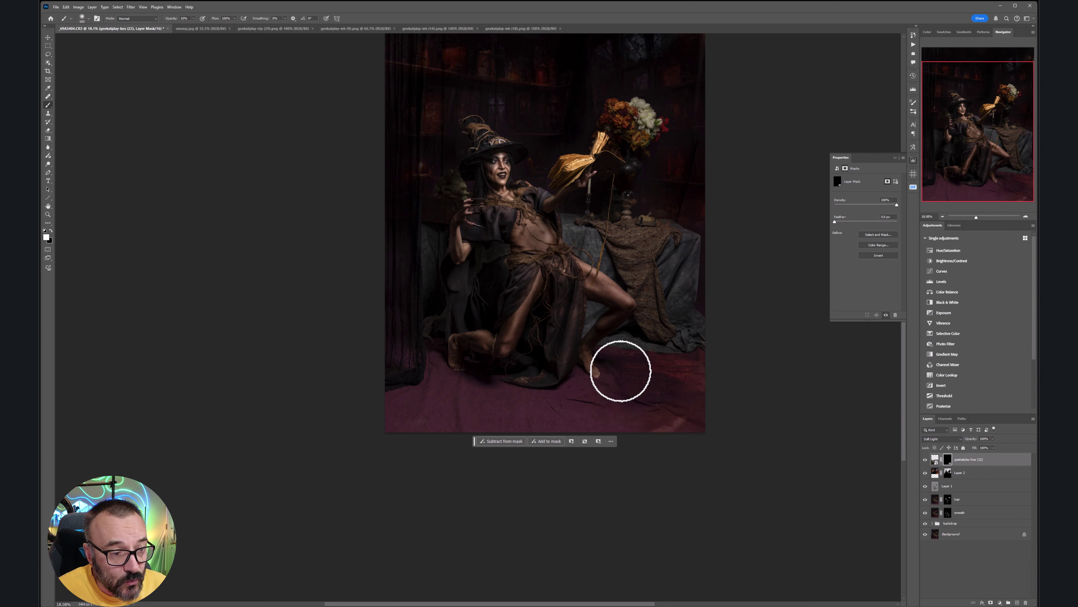
mouse_move(620, 371)
mouse_down()
mouse_move(542, 387)
mouse_move(603, 394)
mouse_move(569, 393)
mouse_move(526, 428)
mouse_move(443, 418)
mouse_move(461, 402)
mouse_move(591, 400)
mouse_move(435, 423)
mouse_move(466, 420)
mouse_move(496, 396)
mouse_move(406, 406)
mouse_move(460, 417)
mouse_move(462, 382)
mouse_move(432, 421)
mouse_move(482, 405)
mouse_move(440, 397)
mouse_move(559, 432)
mouse_move(652, 360)
mouse_up()
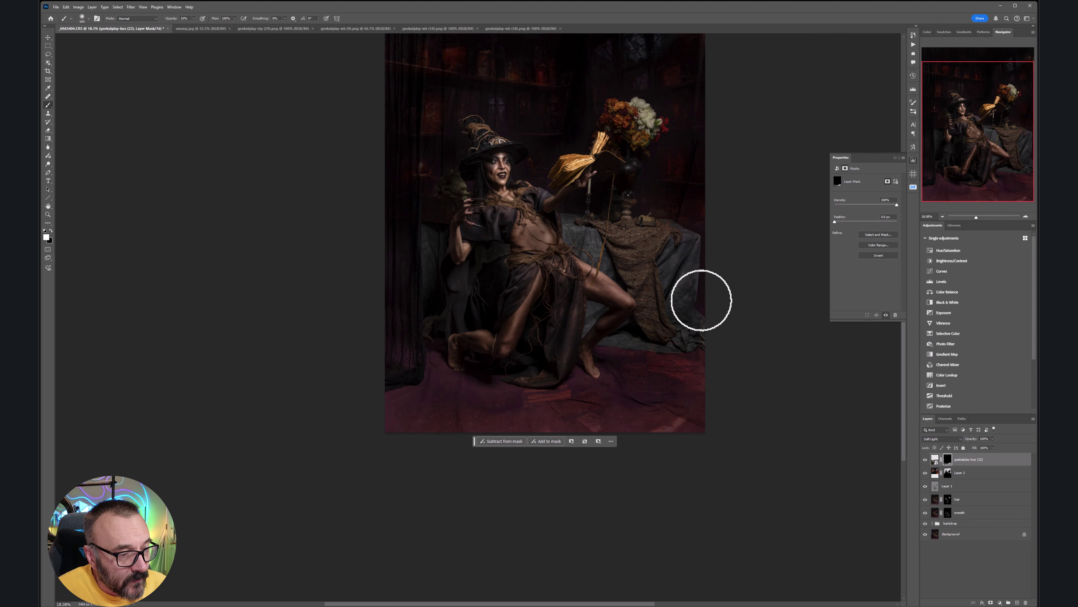
mouse_move(702, 300)
mouse_down()
mouse_move(685, 280)
mouse_move(702, 280)
mouse_move(721, 406)
mouse_move(746, 383)
mouse_move(659, 421)
mouse_move(668, 416)
mouse_move(636, 392)
mouse_move(561, 417)
mouse_move(565, 399)
mouse_move(462, 396)
mouse_move(424, 414)
mouse_move(511, 417)
mouse_move(416, 390)
mouse_move(430, 364)
mouse_move(420, 280)
mouse_move(432, 254)
mouse_move(438, 272)
mouse_move(407, 308)
mouse_move(413, 387)
mouse_move(354, 350)
mouse_move(412, 361)
mouse_move(417, 331)
mouse_move(414, 401)
mouse_move(508, 407)
mouse_move(470, 401)
mouse_move(479, 430)
mouse_up()
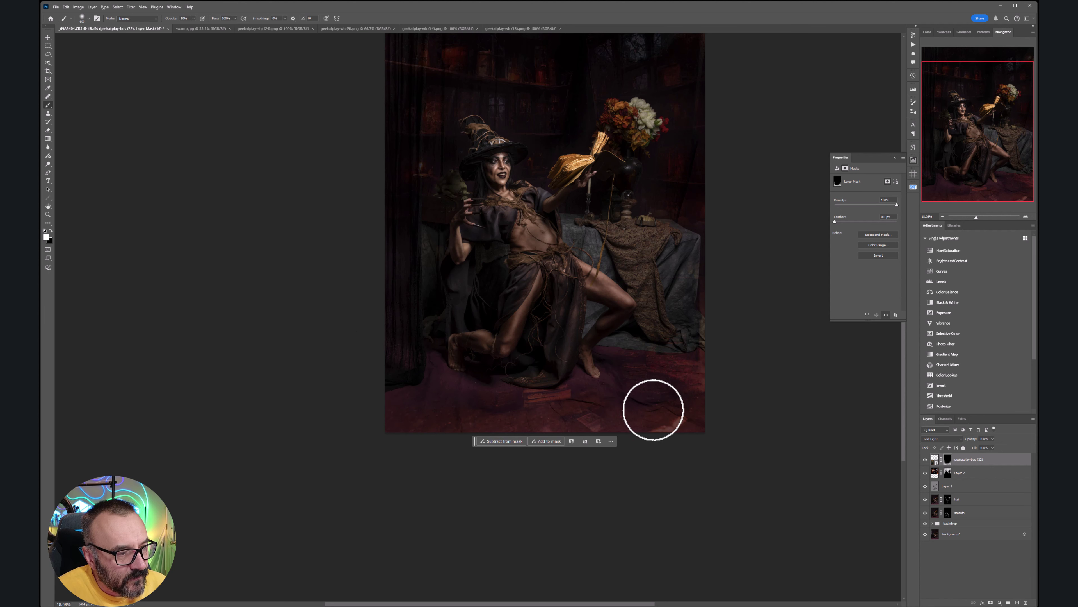
mouse_move(654, 410)
mouse_down()
mouse_move(467, 397)
mouse_move(584, 391)
mouse_move(693, 421)
mouse_move(769, 400)
mouse_up()
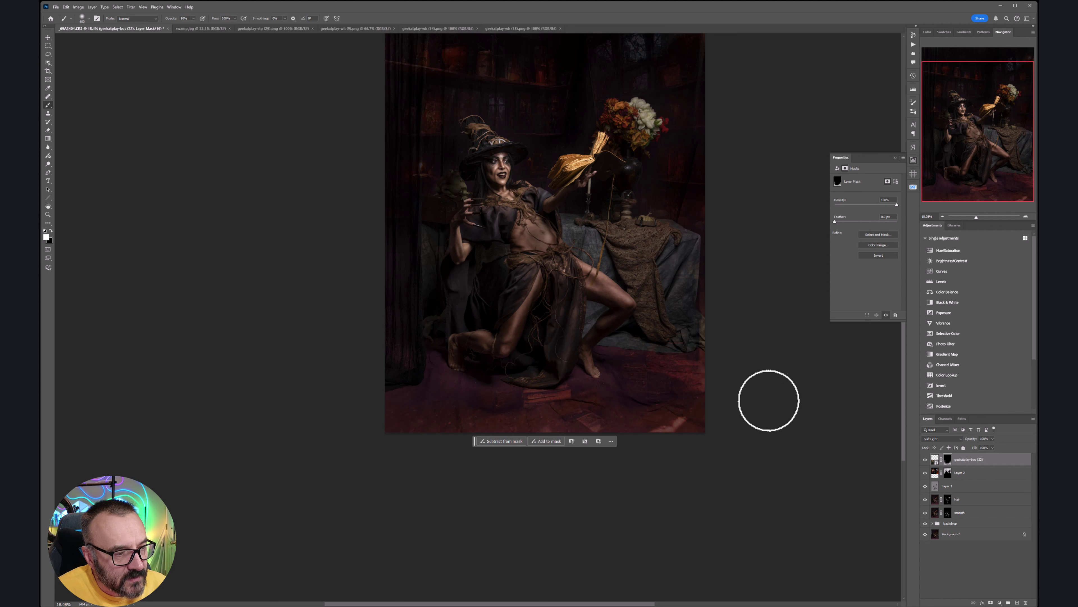
- Add a new empty layer above the stacked-books layer
scroll(625, 364, down, 2)
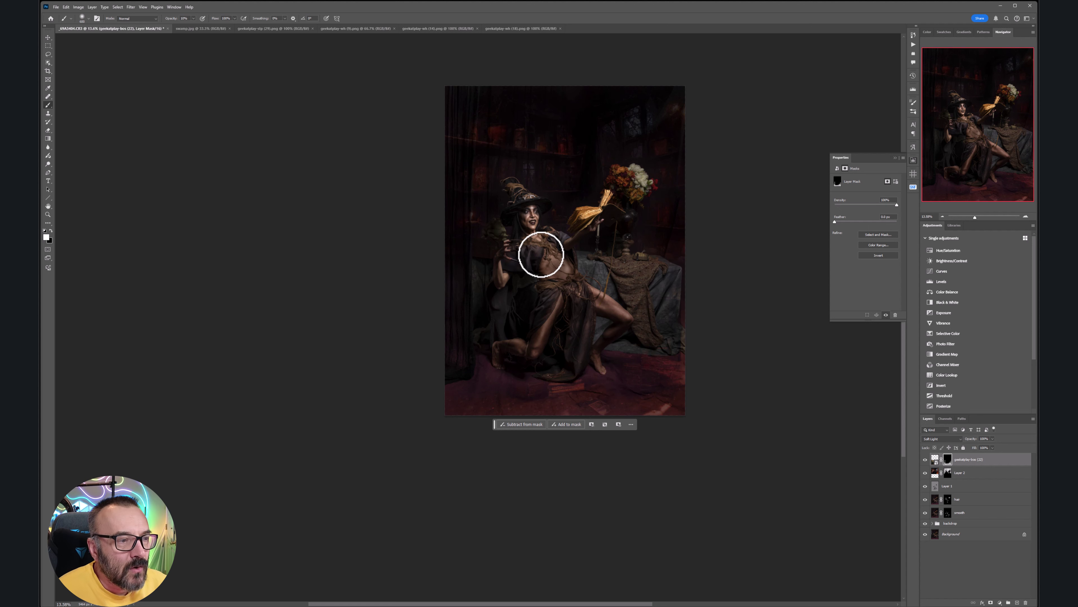
scroll(540, 238, up, 2)
drag(552, 212, 525, 274)
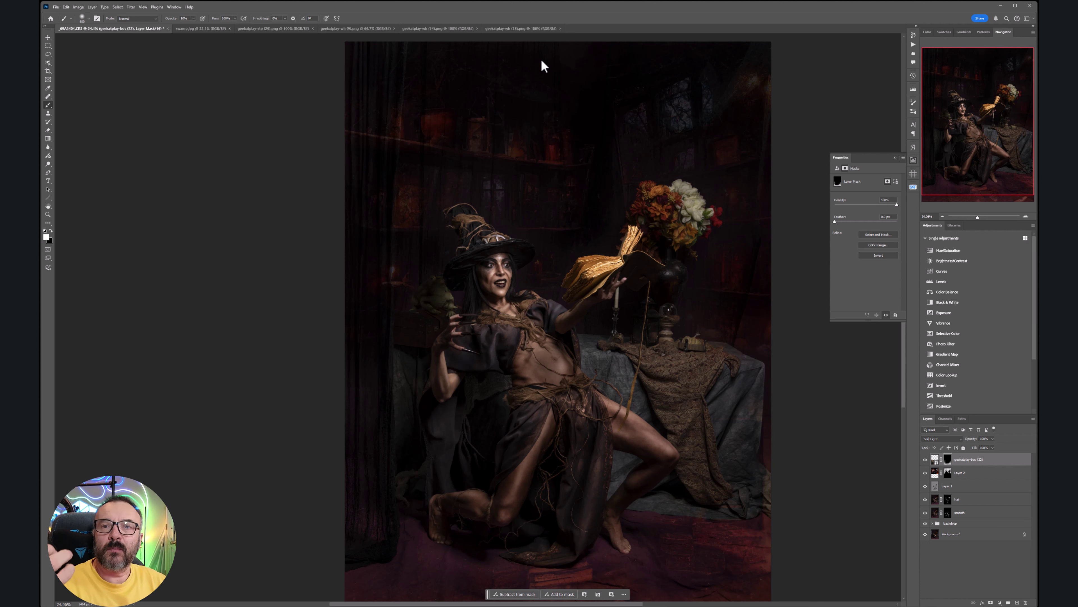
click(1017, 602)
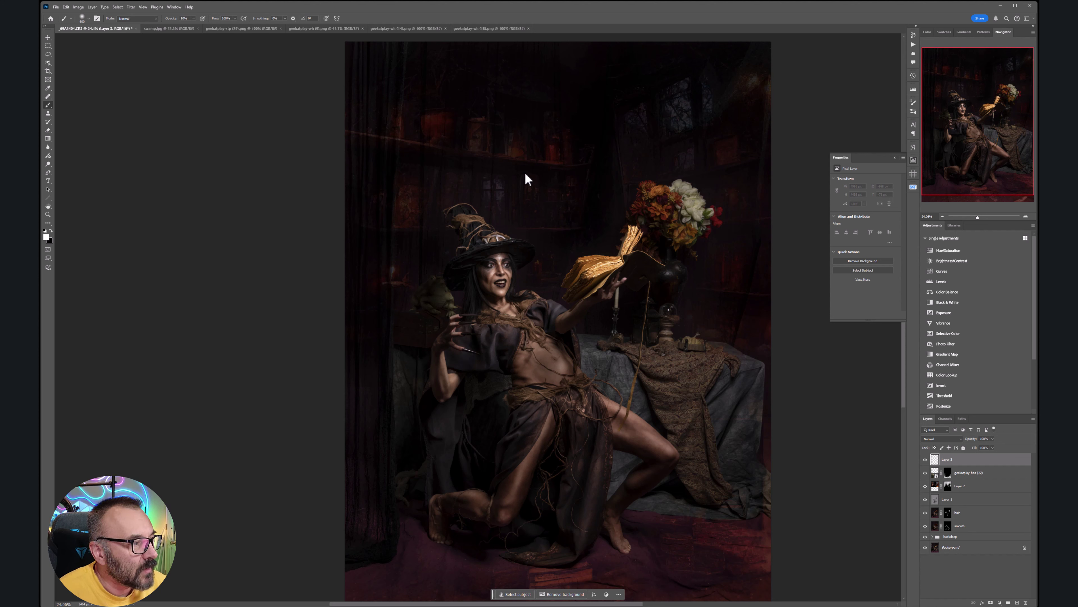
right_click(575, 208)
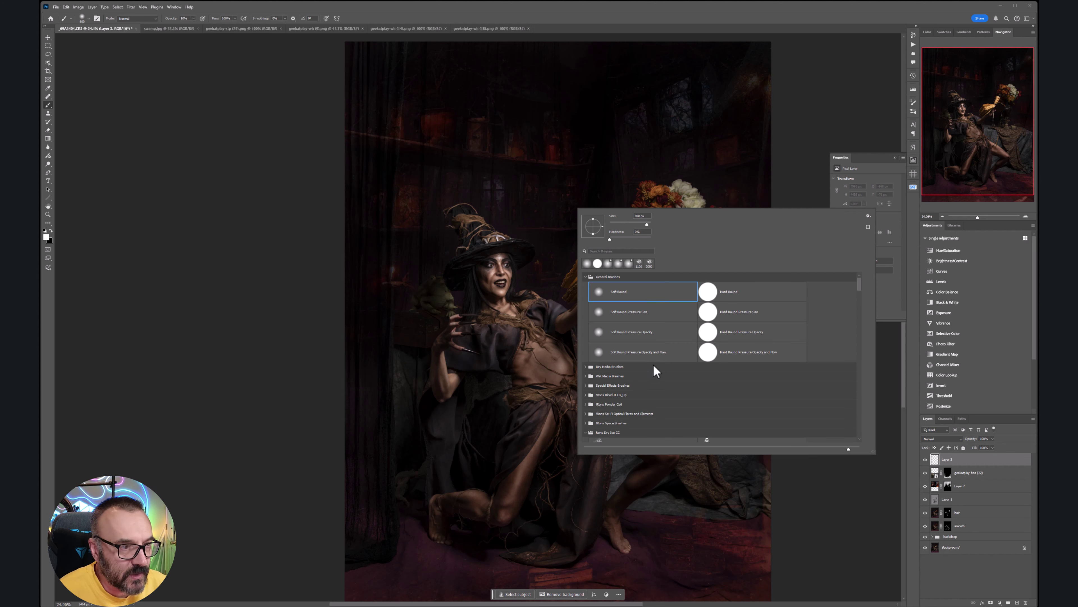
scroll(650, 348, down, 1)
scroll(650, 349, down, 4)
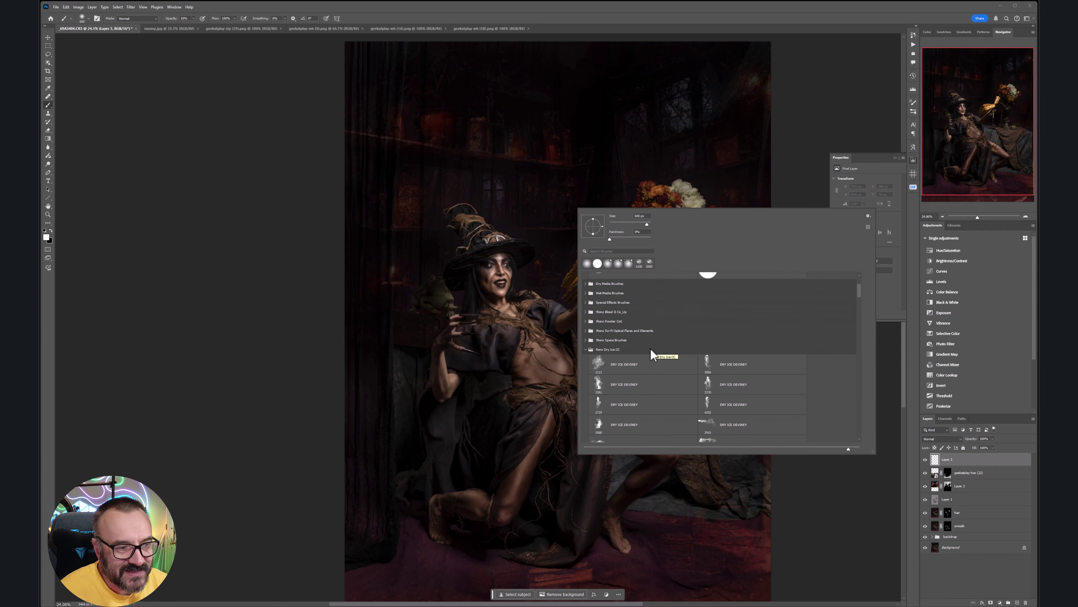
key(Escape)
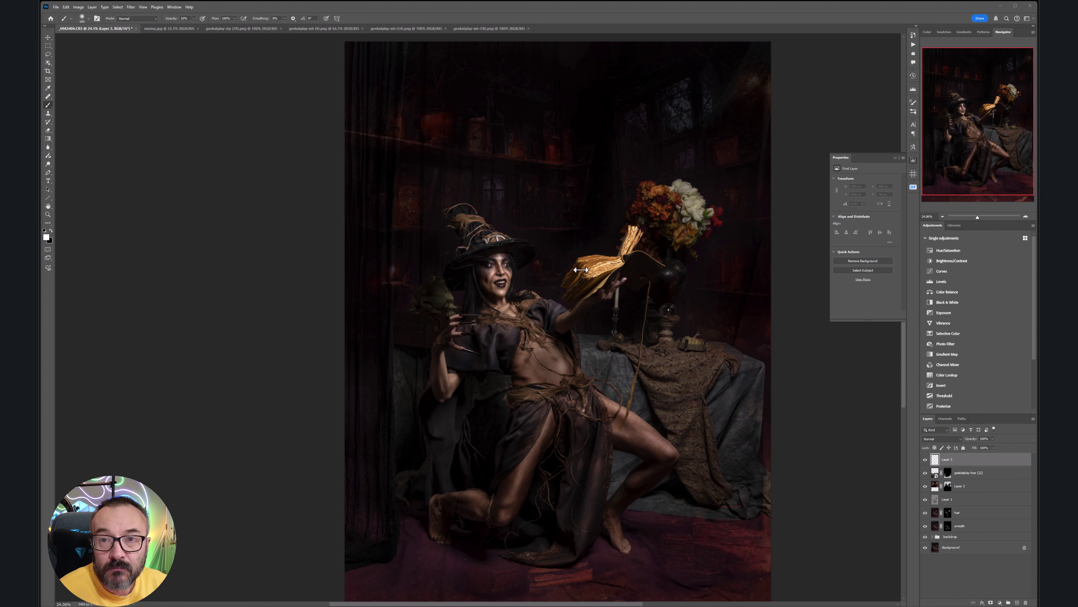
- Collapse the expanded Dry Ice and Steam brush folders and look through the list of brush sets
right_click(582, 216)
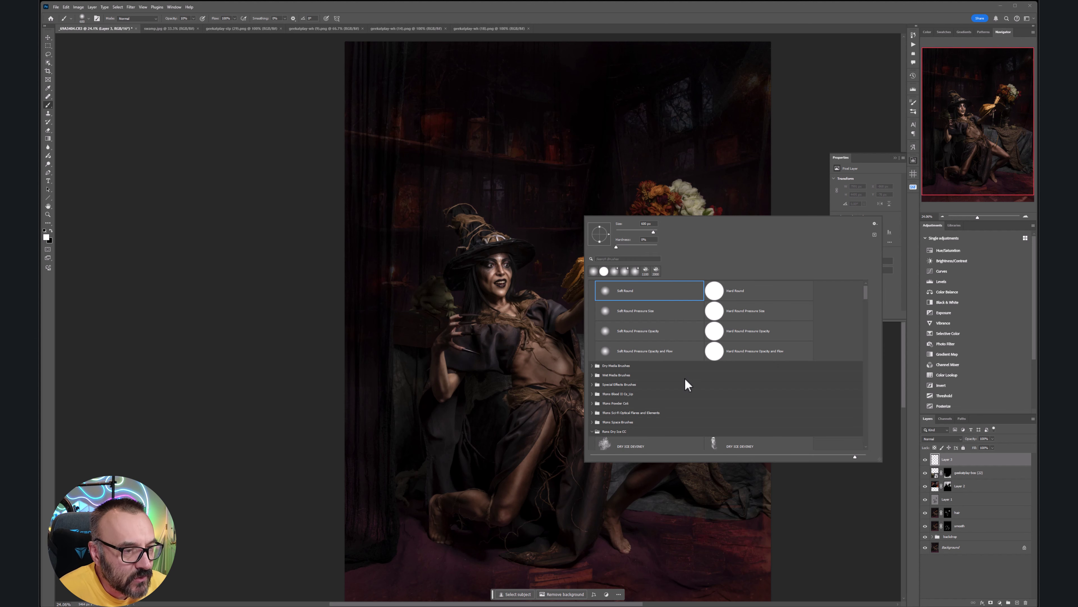
scroll(685, 378, down, 2)
scroll(702, 383, down, 5)
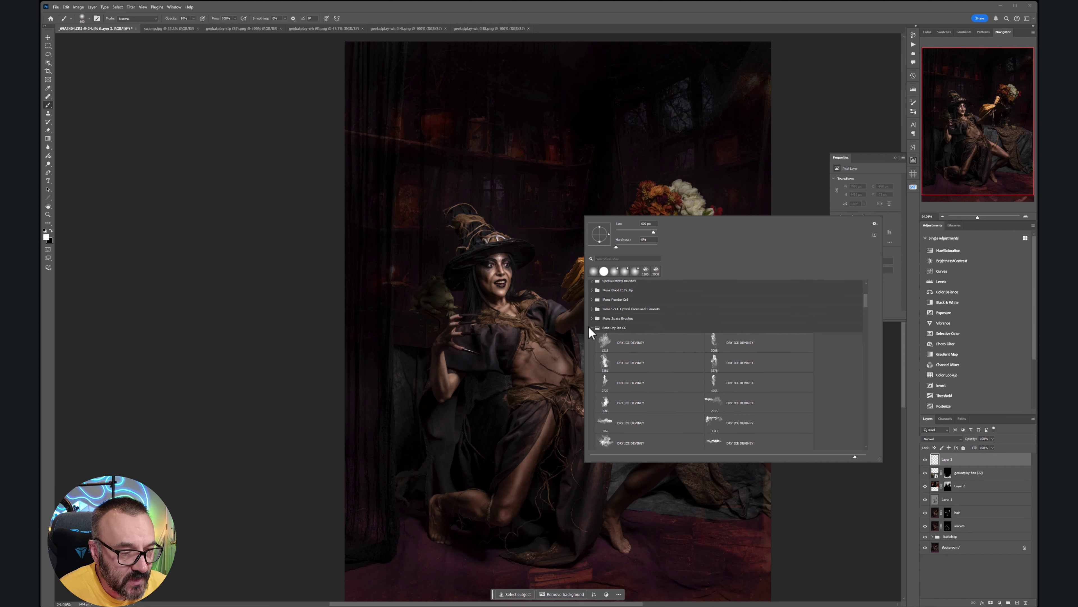
click(592, 328)
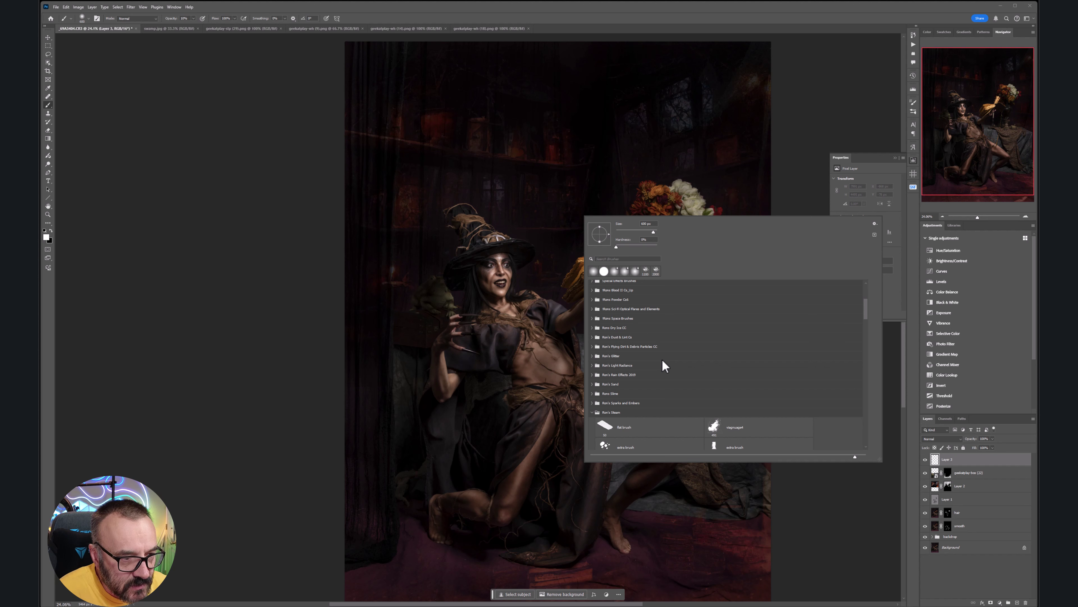
scroll(662, 360, down, 3)
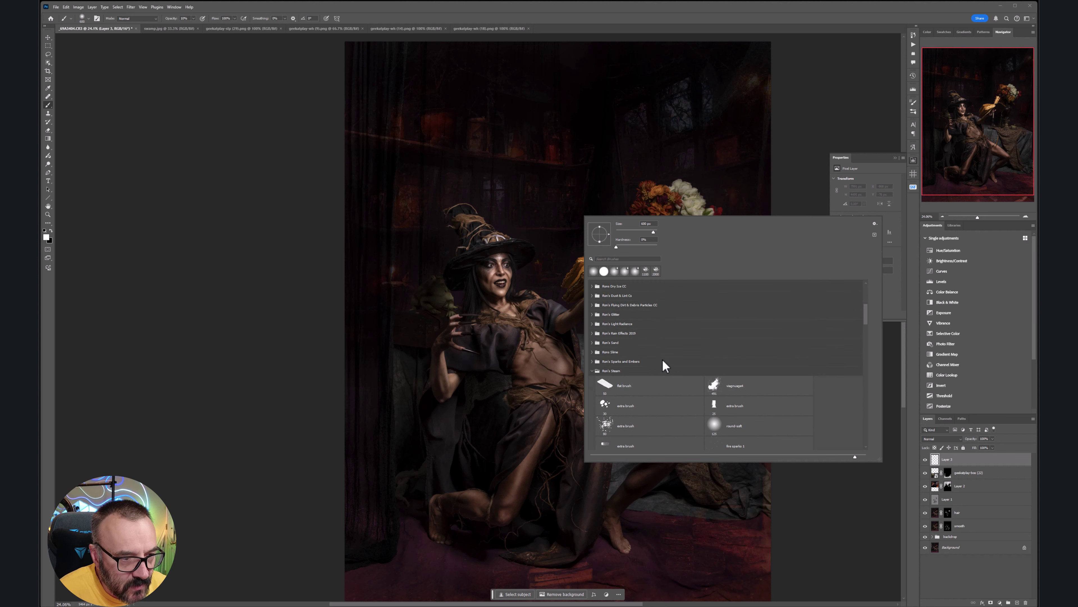
scroll(662, 359, down, 3)
scroll(662, 359, up, 3)
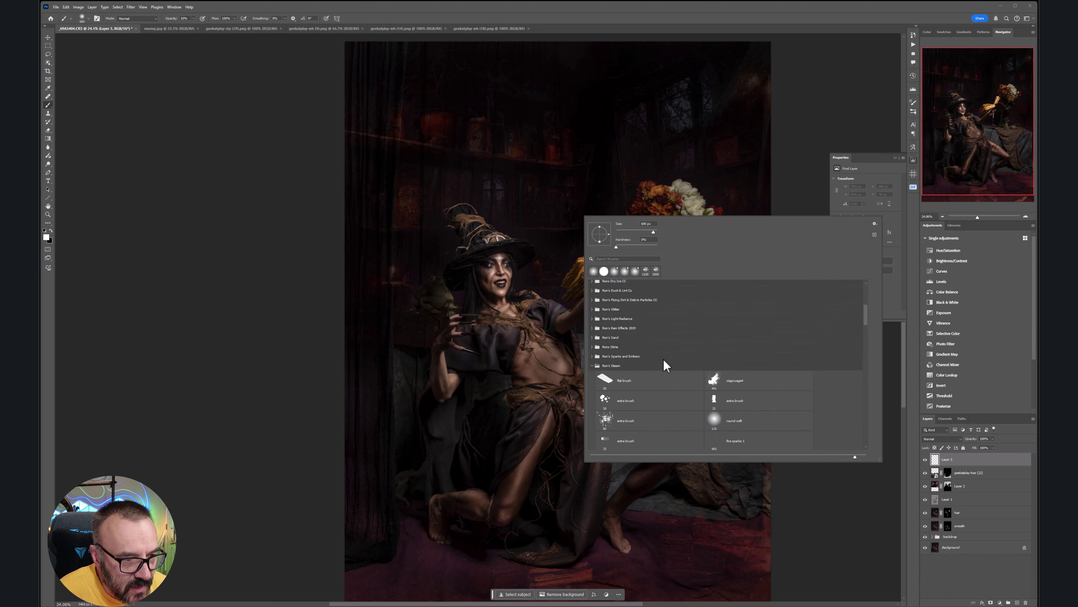
scroll(663, 358, down, 2)
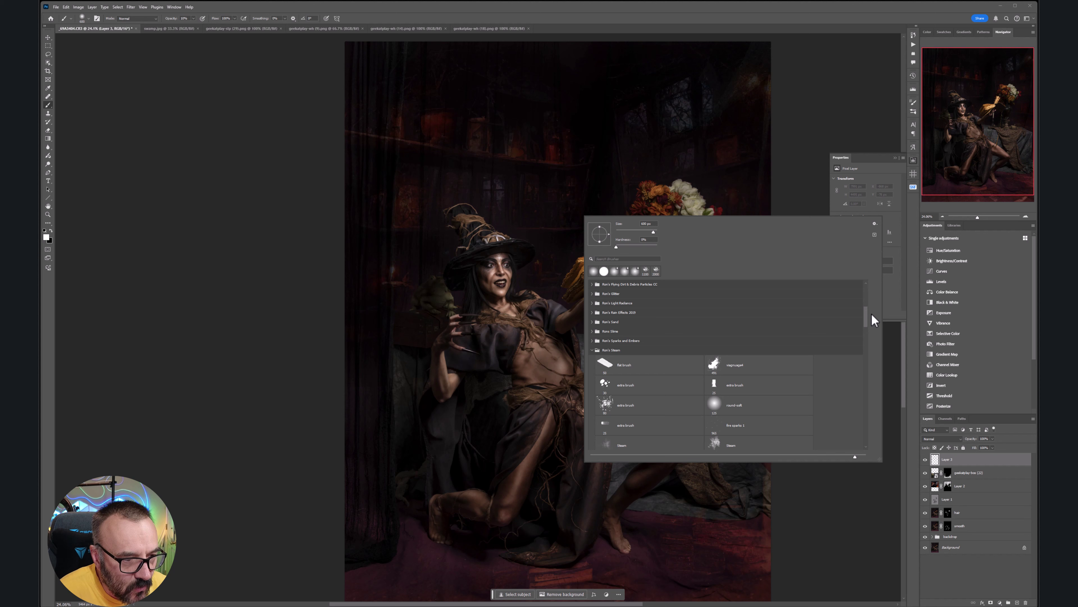
click(592, 351)
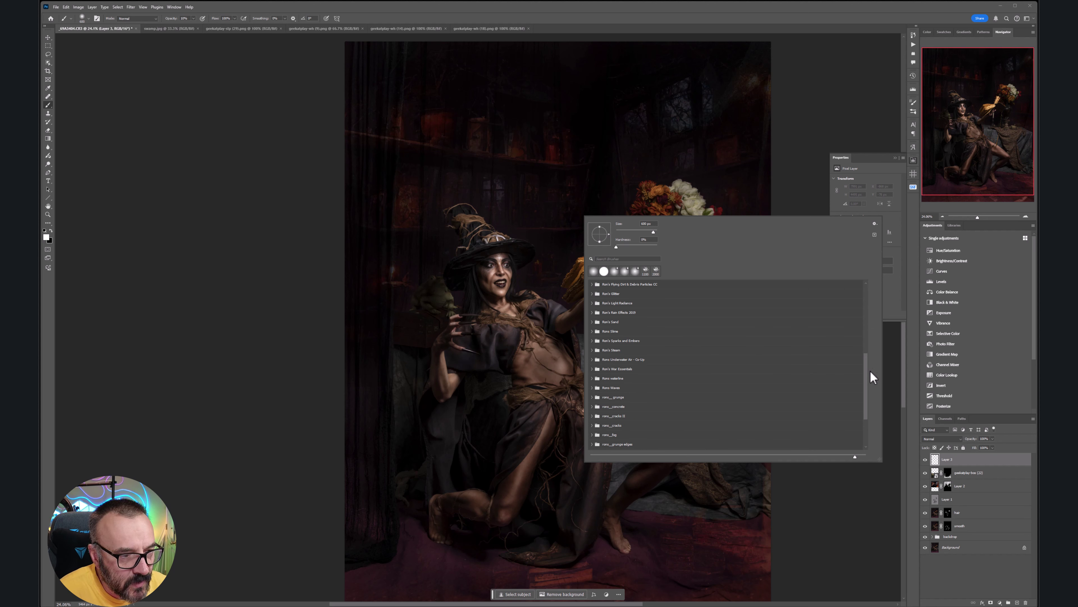
mouse_move(868, 373)
mouse_down()
mouse_move(870, 405)
mouse_move(864, 321)
mouse_move(867, 364)
mouse_up()
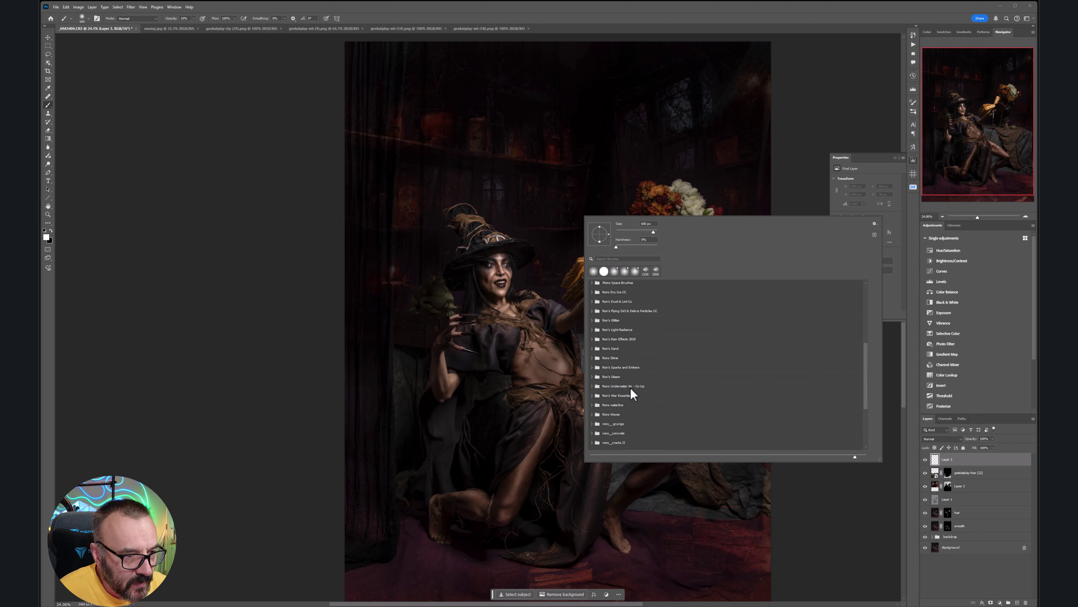
- Expand the Steam brush folder and select a tall plume-shaped steam brush
click(593, 376)
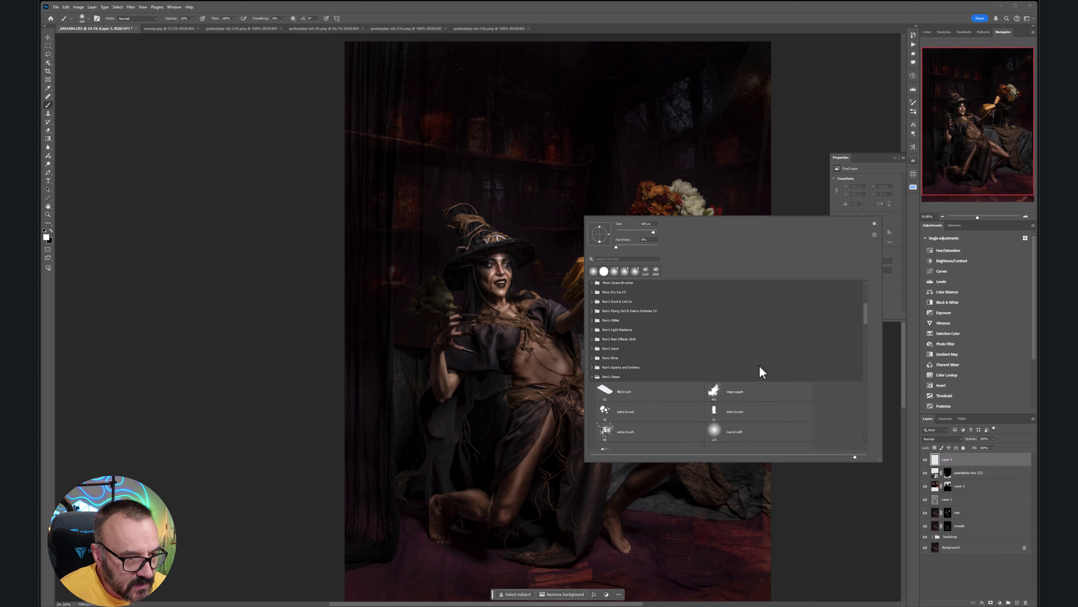
scroll(759, 365, down, 3)
scroll(781, 404, down, 5)
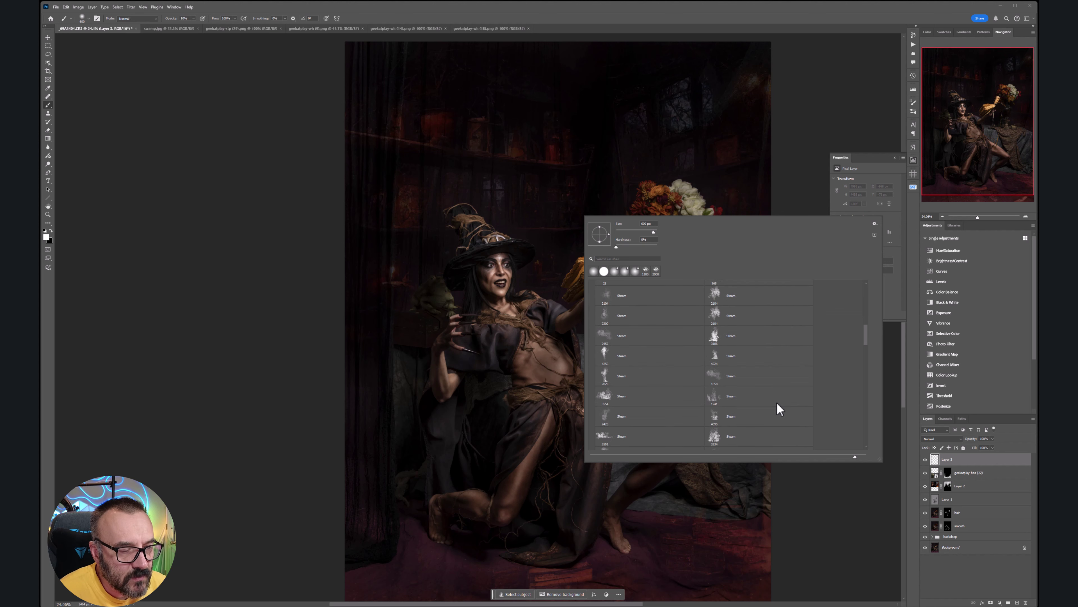
scroll(778, 403, down, 4)
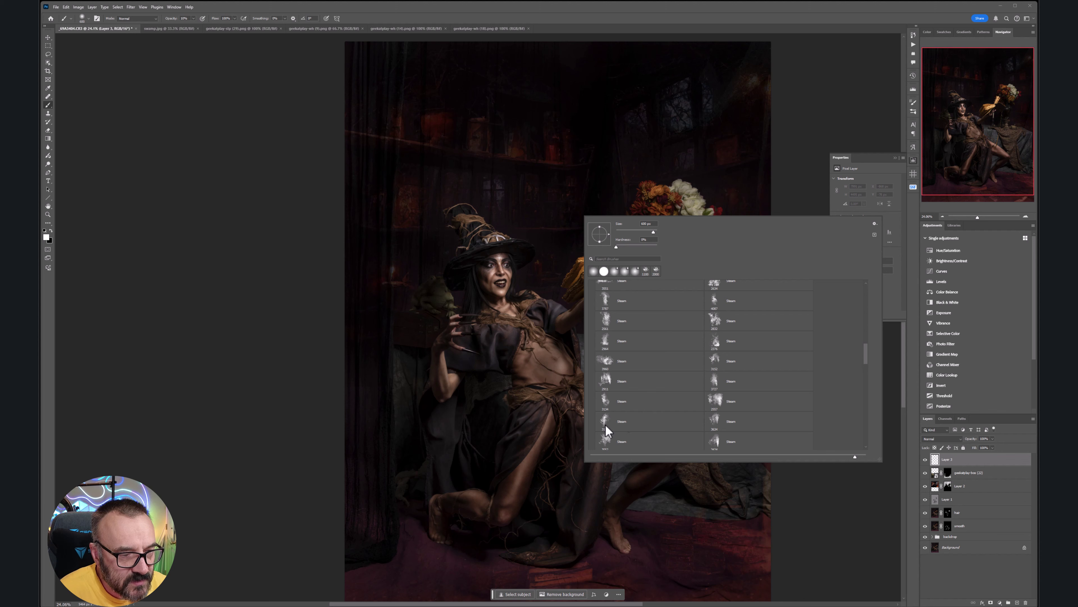
click(603, 425)
click(581, 170)
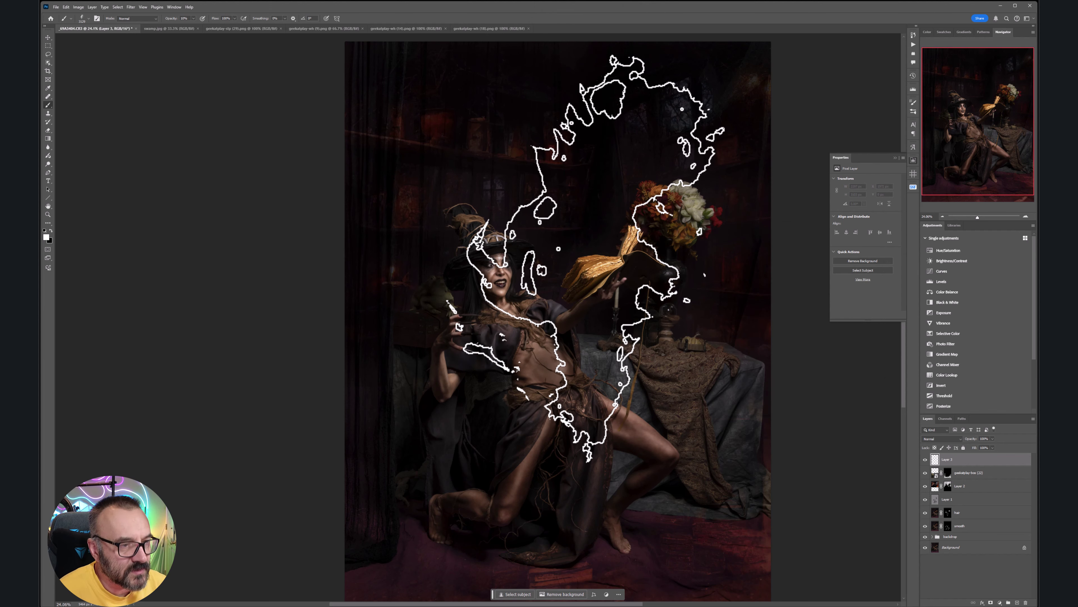
- Stamp the tall steam plume at 100% opacity above the golden open book, and undo the stamp
key(0)
click(603, 164)
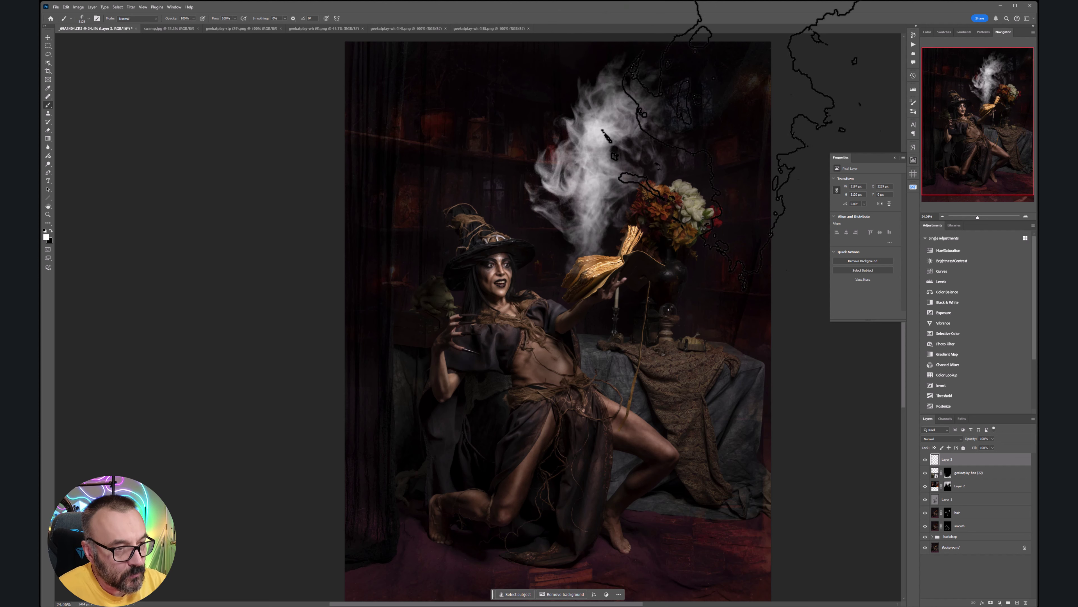
key(ctrl+z)
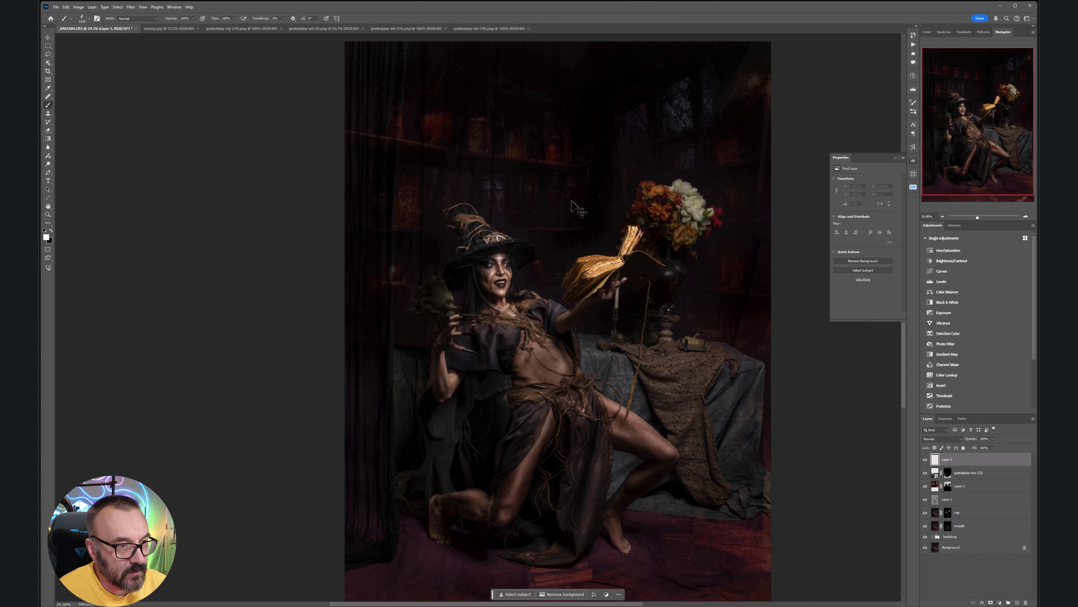
- Choose a long horizontal wisp from the Steam brushes and stamp it in white above the golden open book on the new layer
right_click(580, 197)
scroll(709, 378, down, 4)
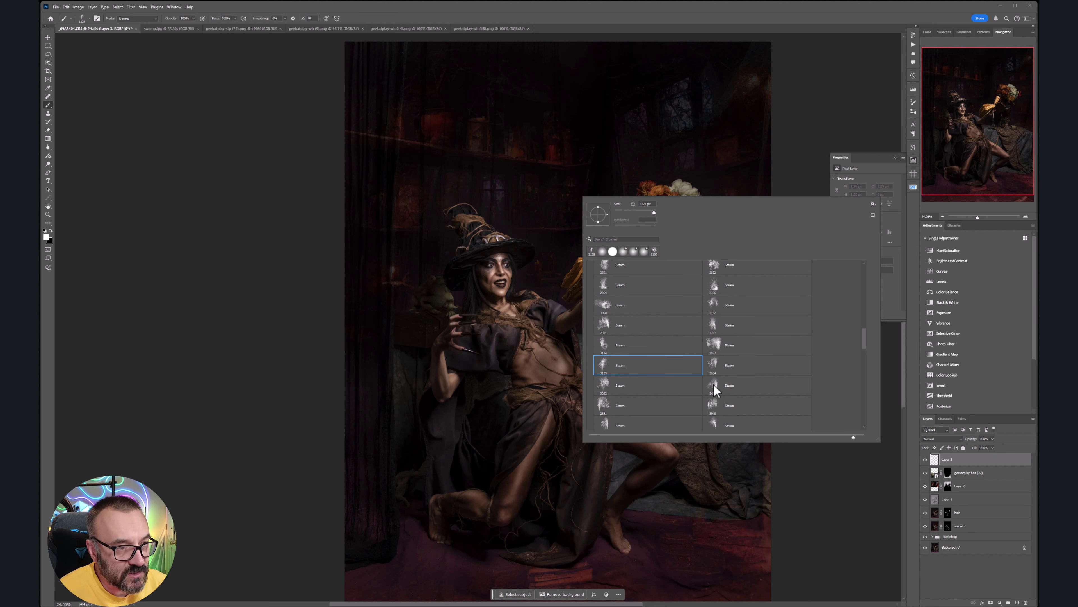
scroll(758, 425, down, 5)
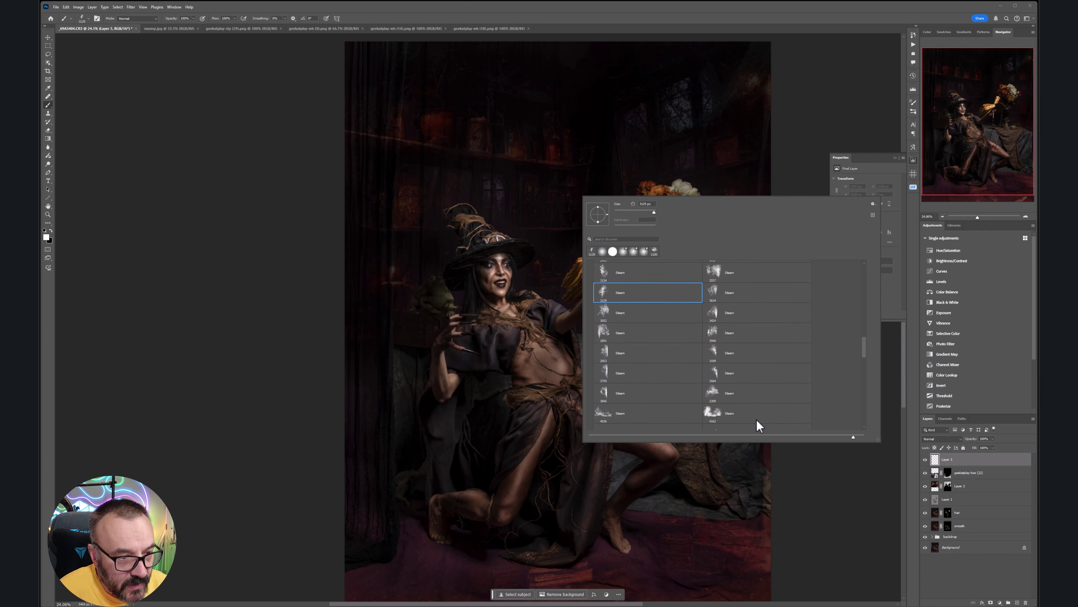
scroll(758, 425, down, 1)
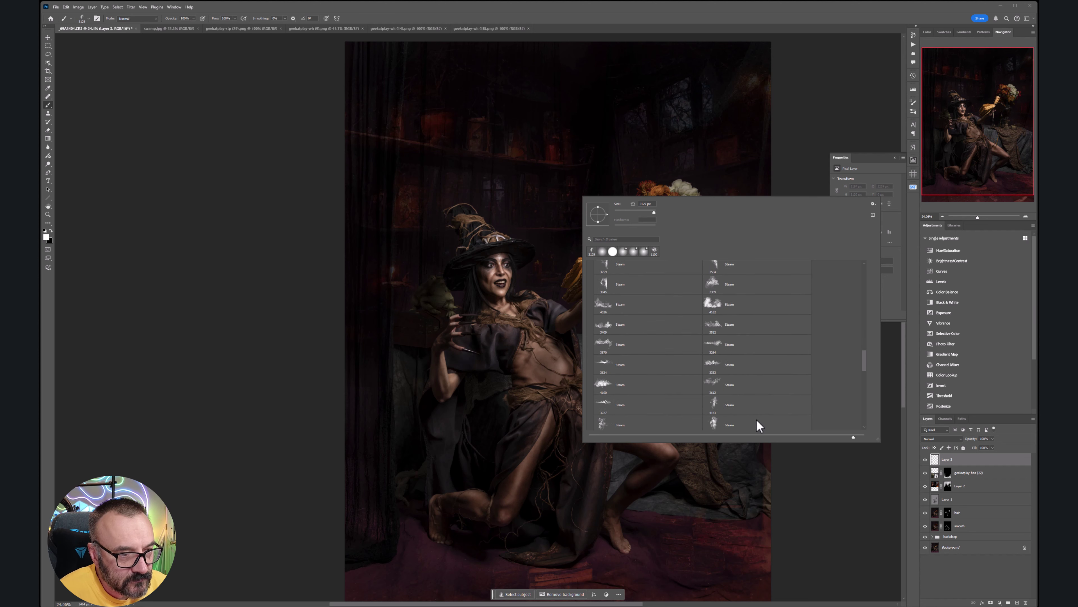
click(615, 406)
click(508, 141)
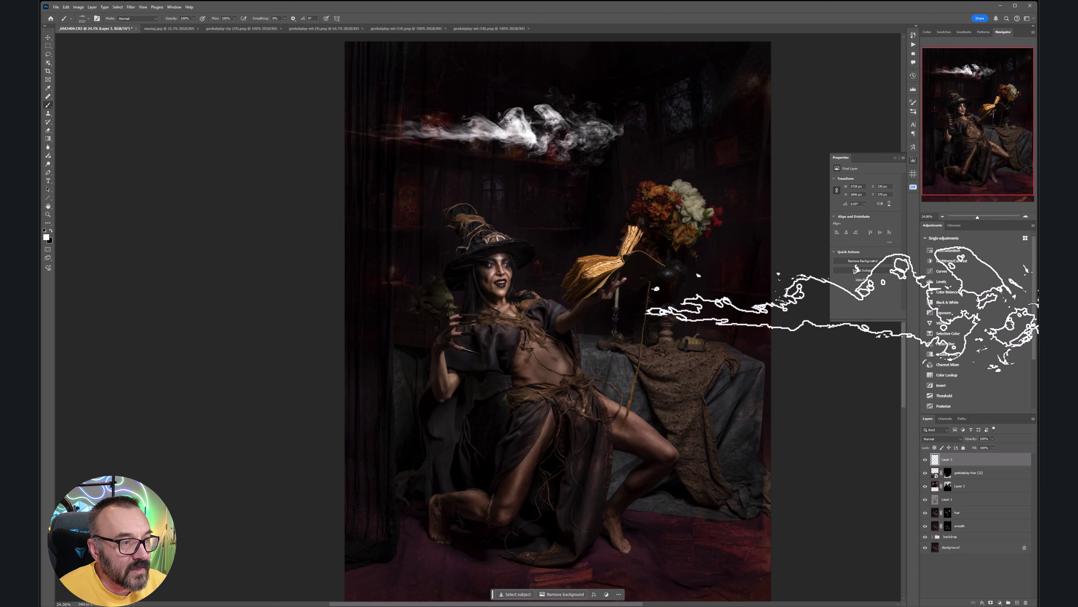
key(ctrl+z)
click(588, 166)
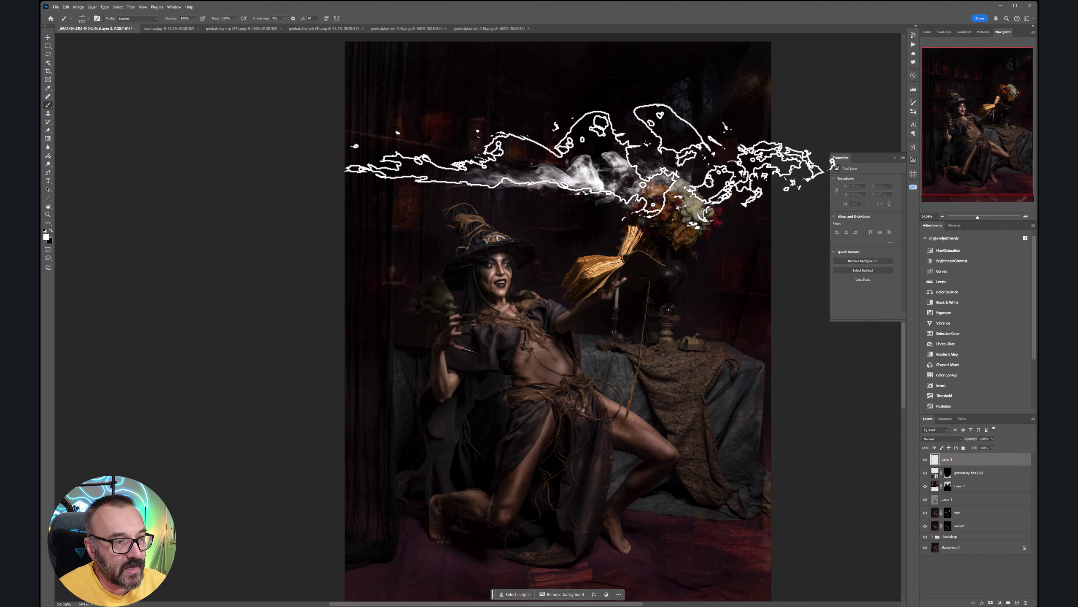
- Rotate the white steam wisp upright with Free Transform, shrink it and position it rising above the golden open book
key(ctrl+t)
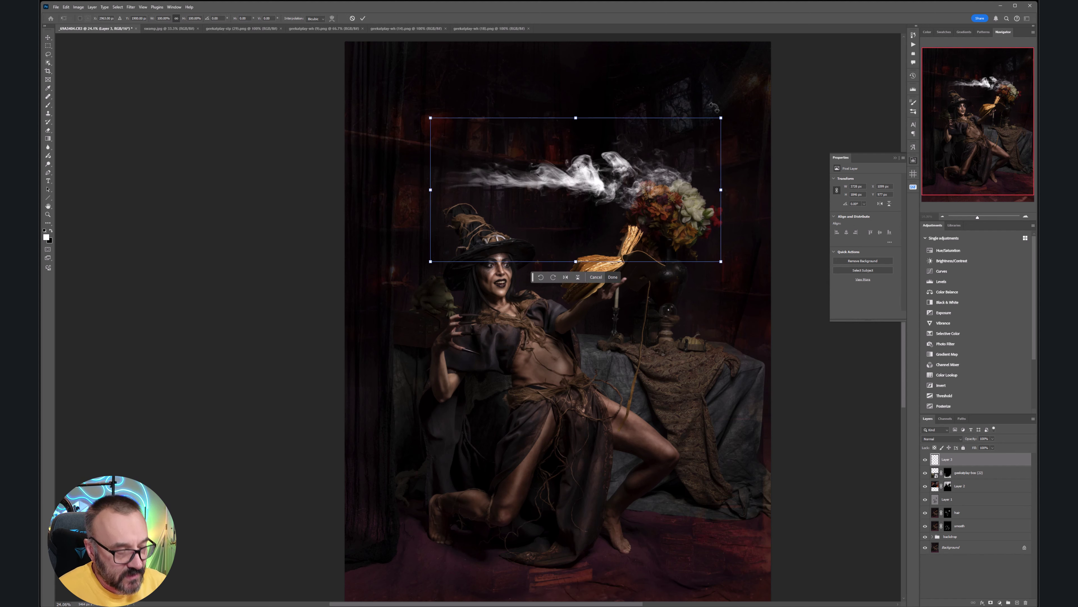
drag(731, 111, 504, 75)
drag(585, 206, 607, 166)
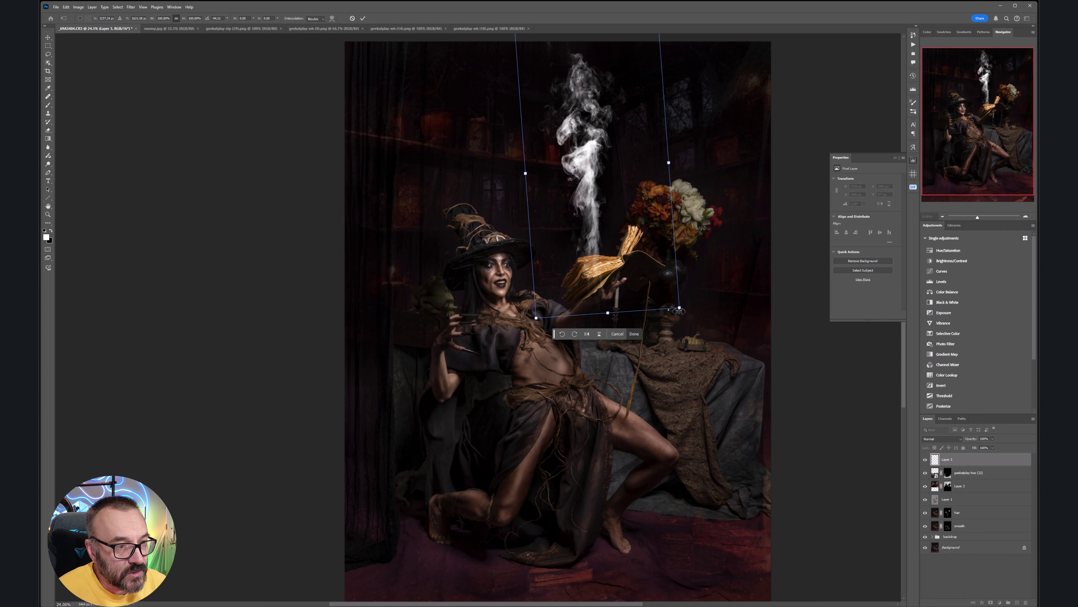
drag(679, 311, 651, 258)
drag(601, 111, 622, 150)
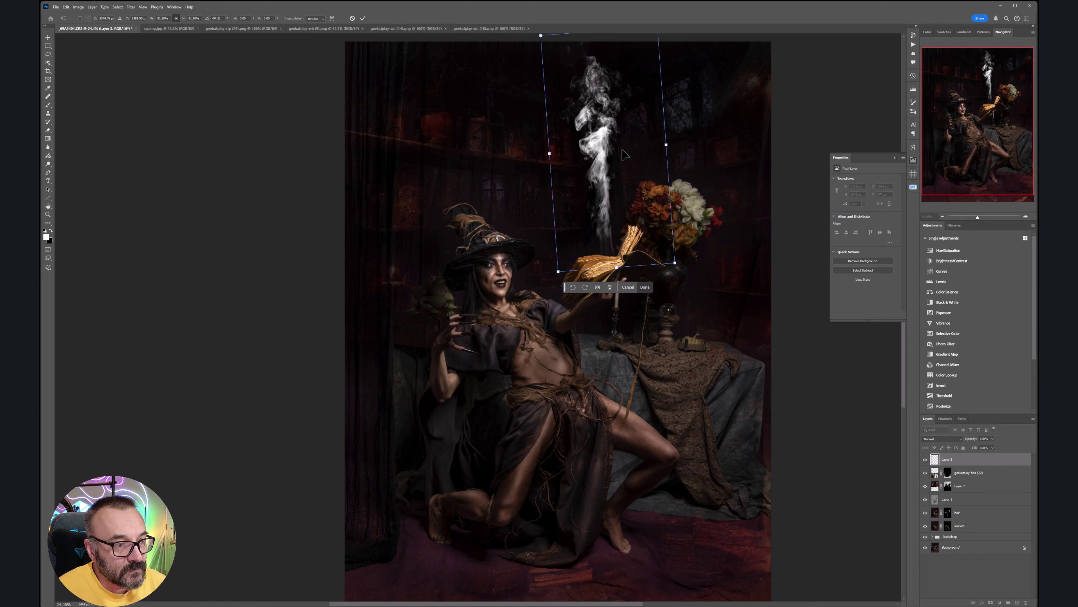
key(Return)
key(b)
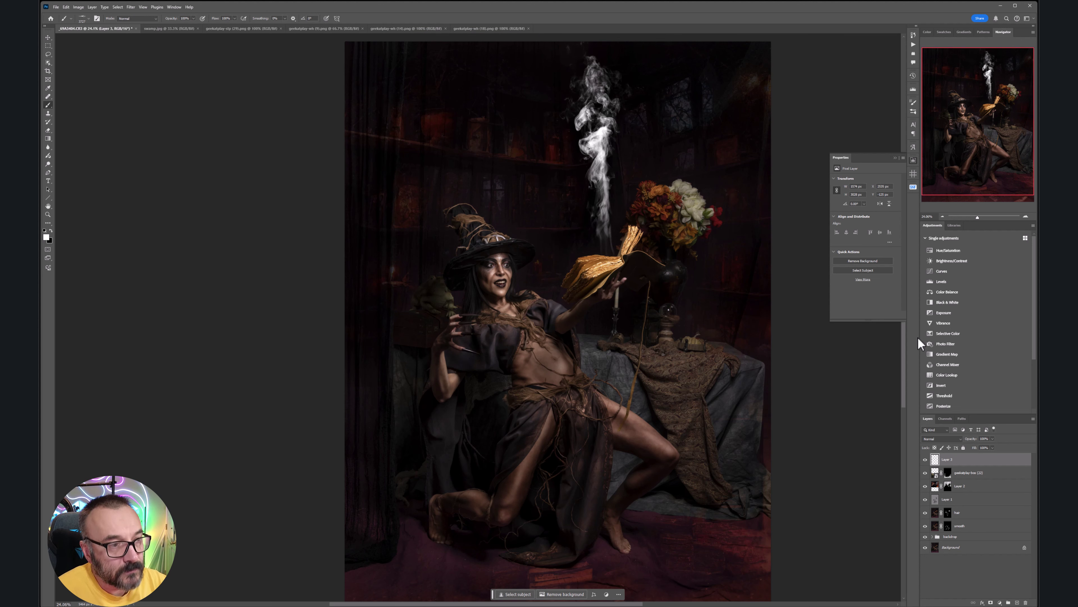
- Warp the upright steam wisp so its upper part leans away from the flowers toward the space above the witch's hat
click(67, 8)
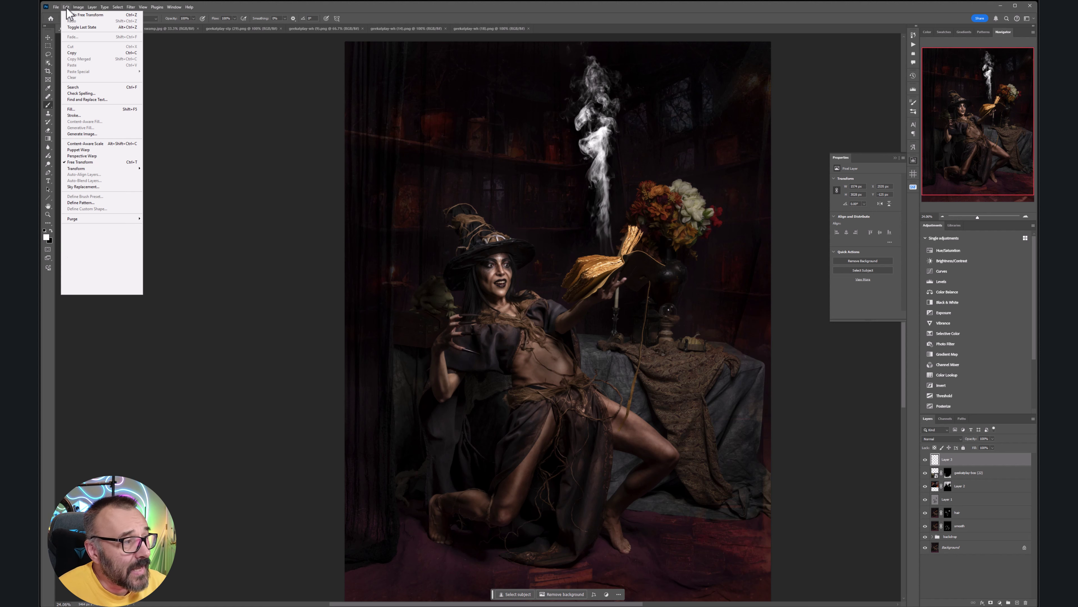
mouse_move(97, 171)
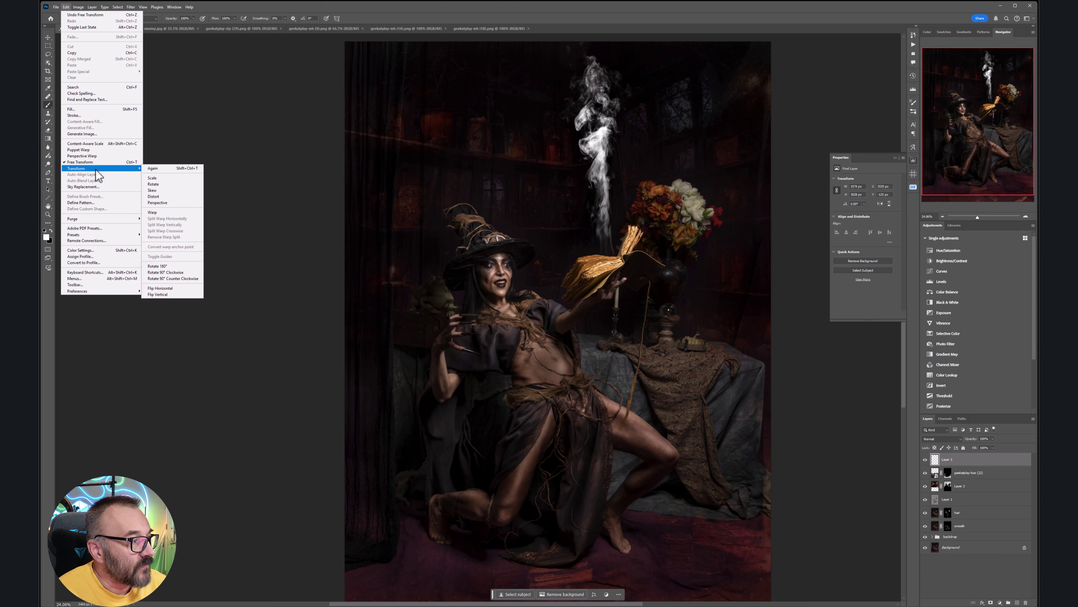
click(163, 212)
mouse_move(585, 81)
mouse_down()
mouse_move(559, 94)
mouse_move(583, 94)
mouse_up()
drag(581, 156, 603, 164)
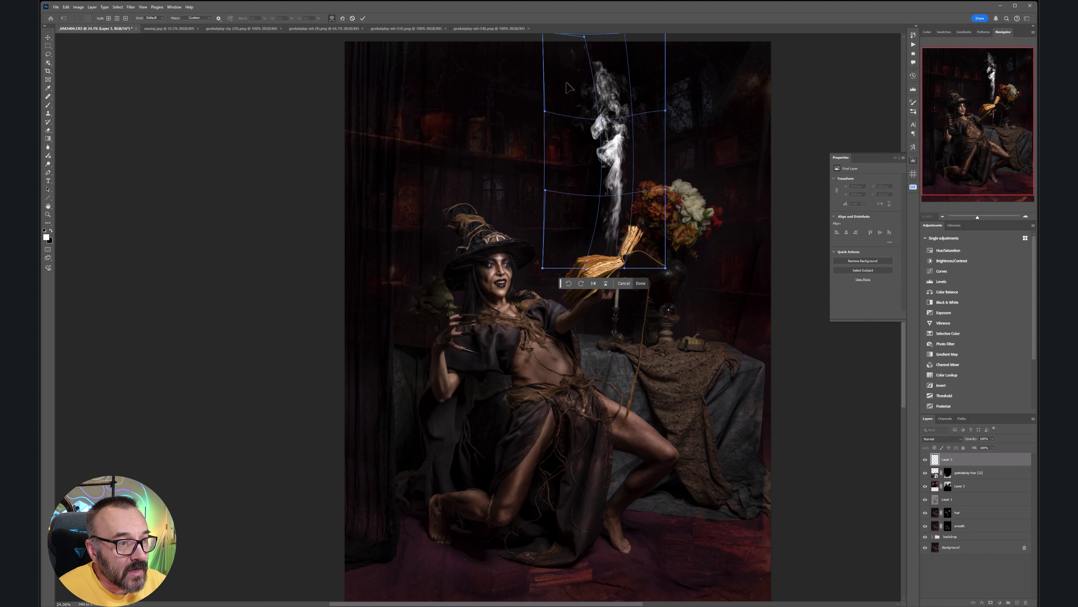
drag(552, 81, 522, 95)
drag(586, 62, 543, 45)
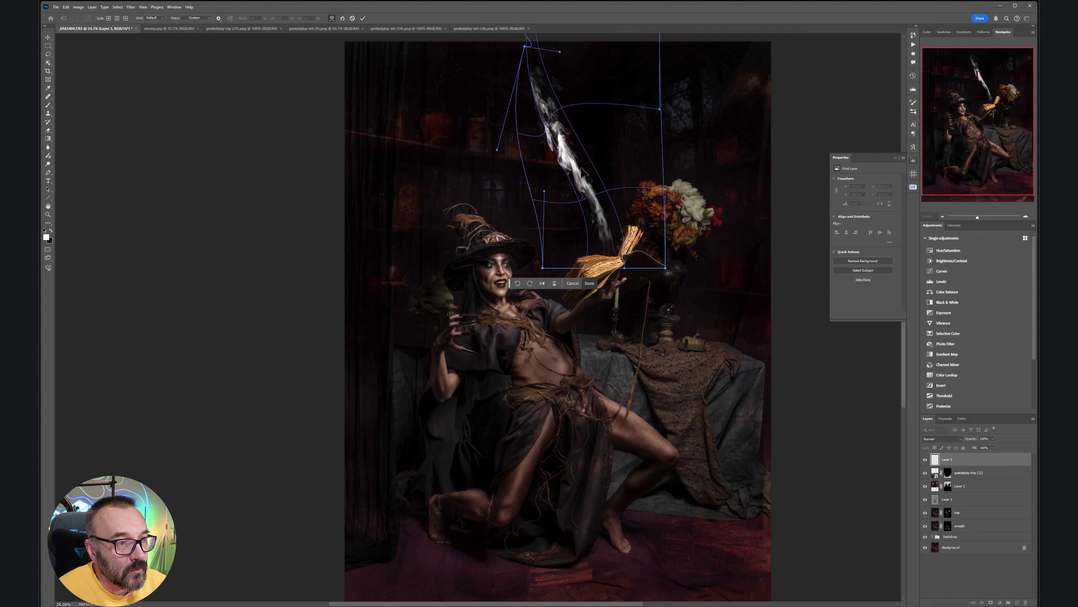
- Warp the steam wisp into a wide curling cloud arching between the flowers and the space above the witch's hat
drag(581, 167, 616, 152)
drag(553, 98, 493, 140)
drag(571, 124, 566, 101)
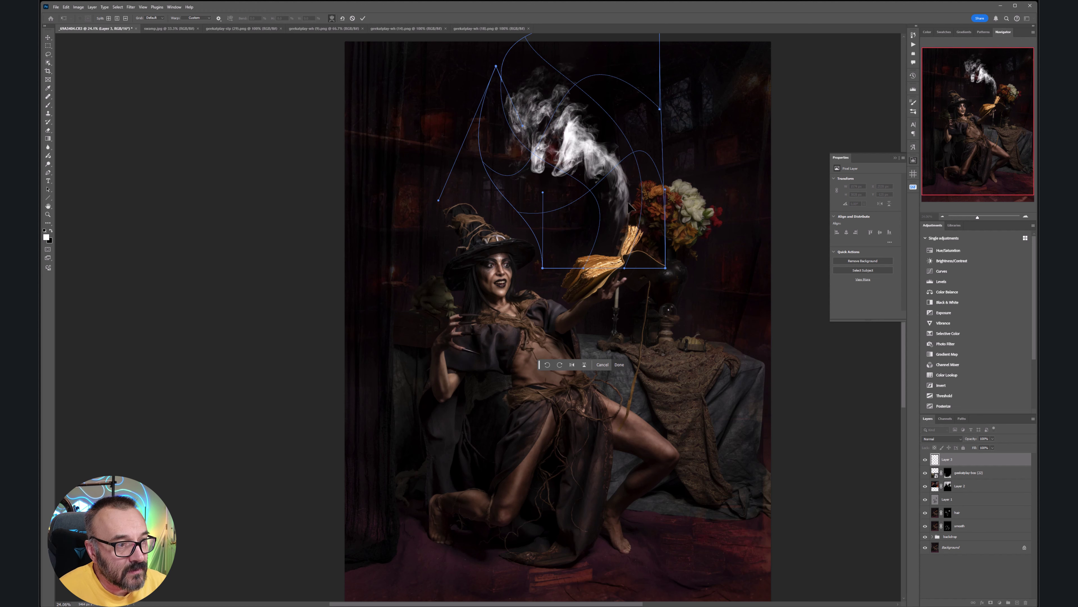
mouse_move(622, 218)
mouse_down()
mouse_move(593, 240)
mouse_move(639, 211)
mouse_up()
drag(596, 238, 572, 233)
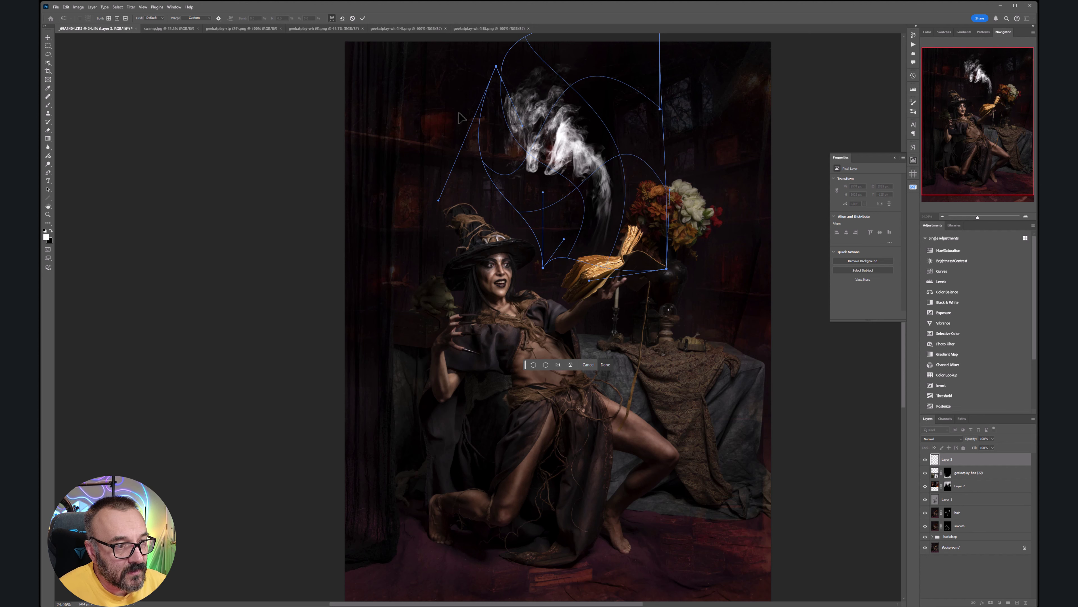
drag(522, 125, 549, 124)
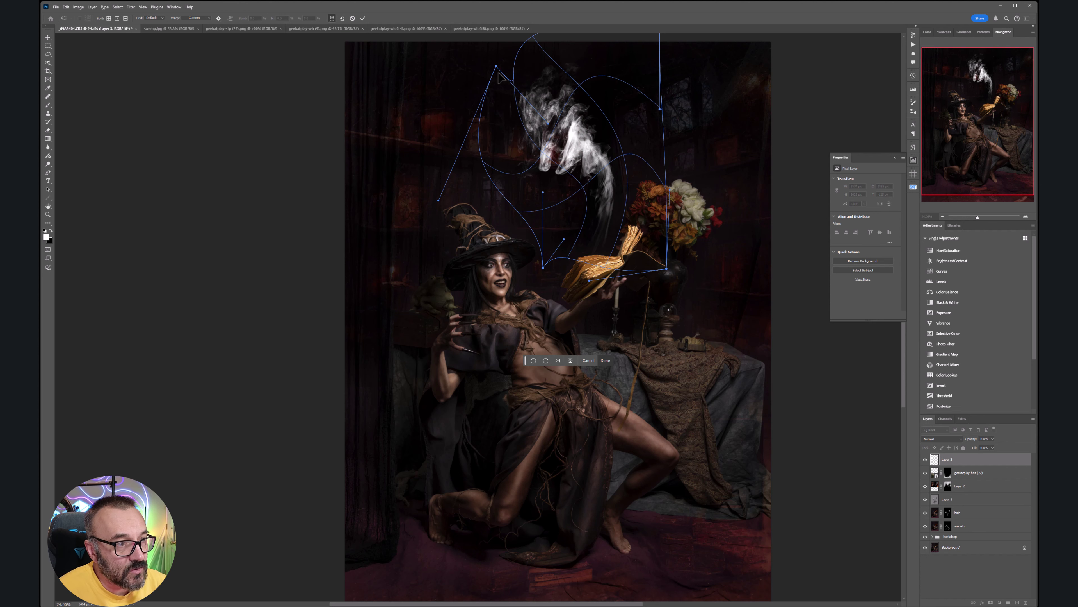
- Spread the cloud's far end down toward the hat, curve its tail down to the open book, and apply the warp
drag(498, 72, 458, 125)
drag(512, 132, 512, 110)
drag(546, 146, 552, 124)
drag(559, 123, 553, 176)
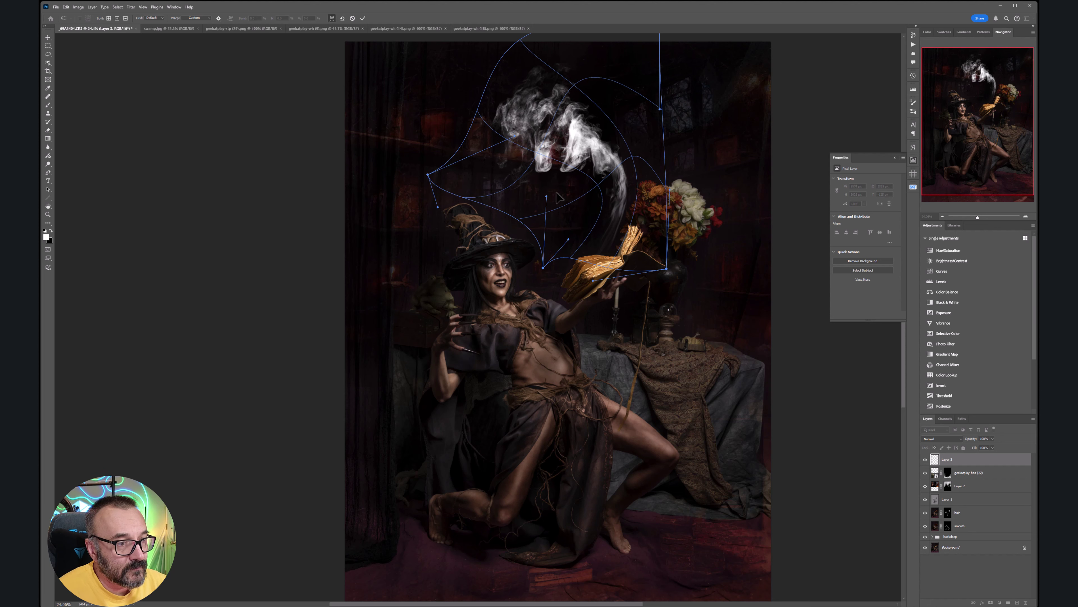
drag(574, 133, 617, 120)
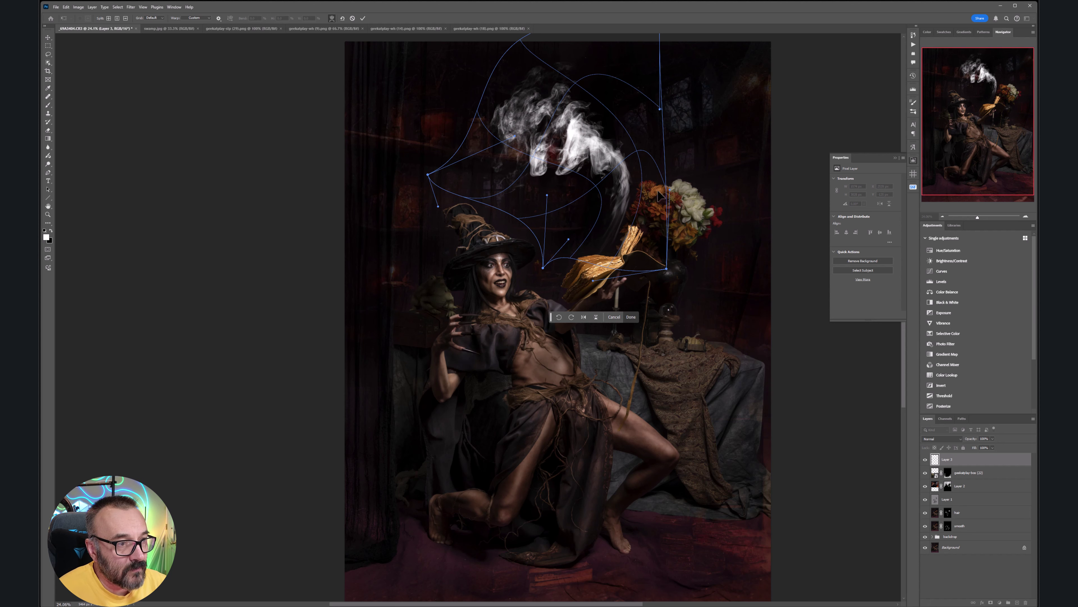
drag(614, 178, 647, 225)
drag(582, 243, 583, 249)
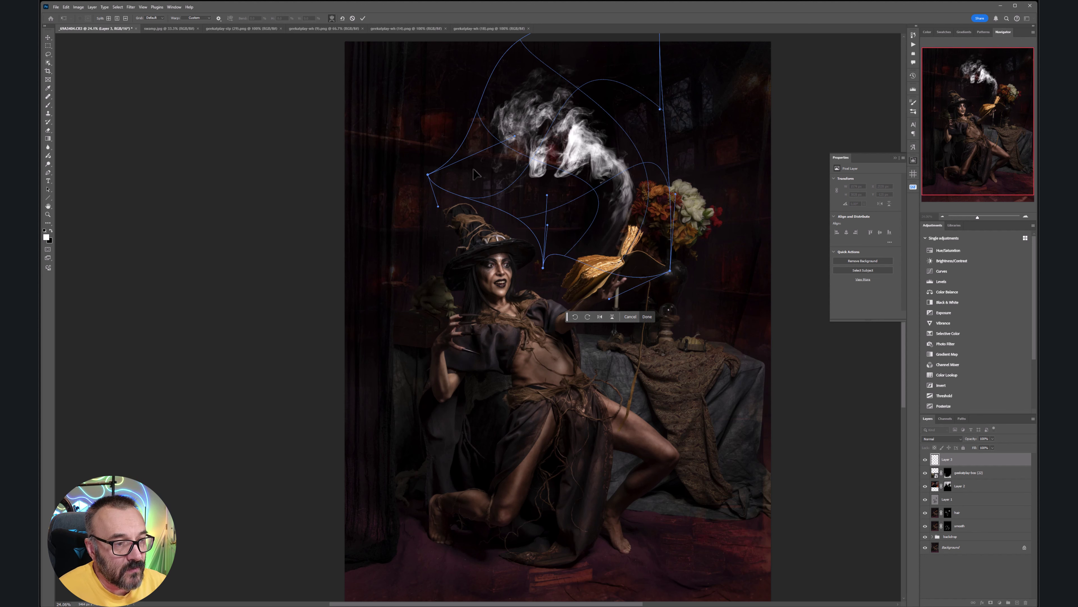
drag(472, 169, 455, 188)
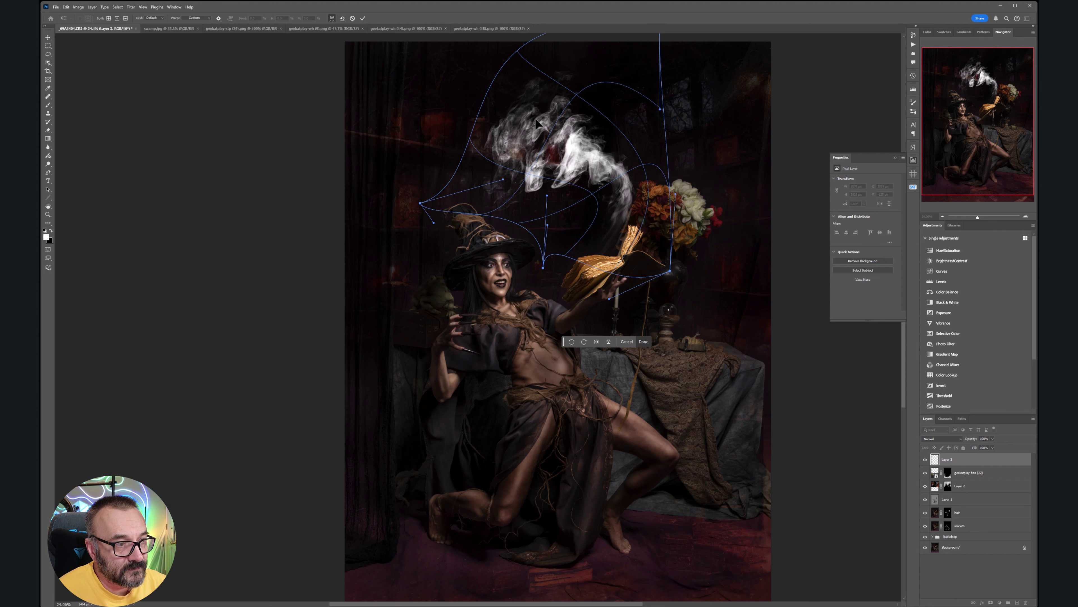
key(Return)
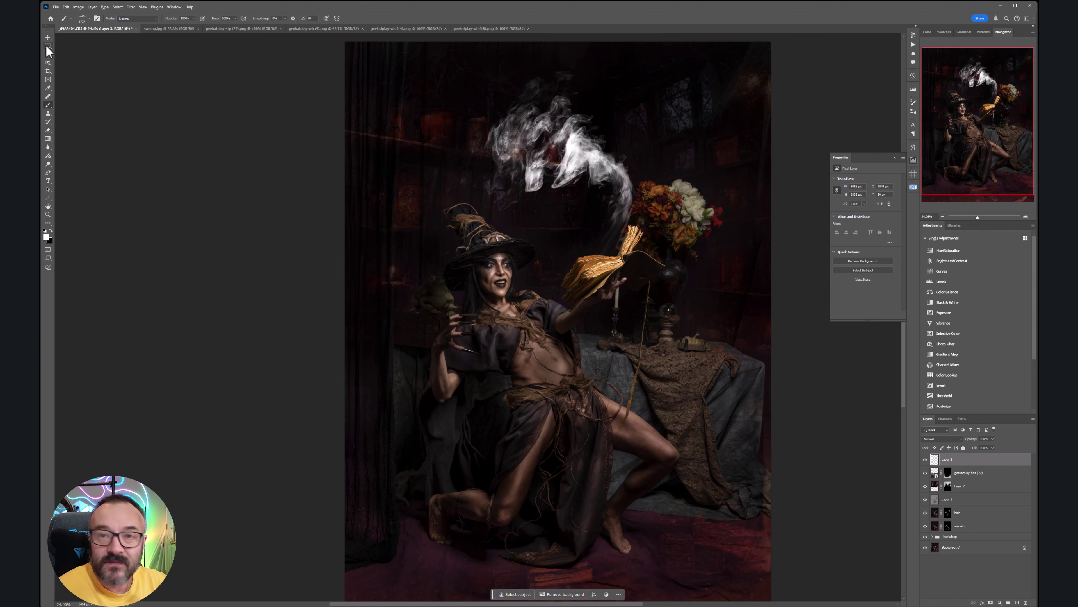
- Hide the steam layer and stamp all visible layers into a new merged layer directly above the masked smart object
click(49, 37)
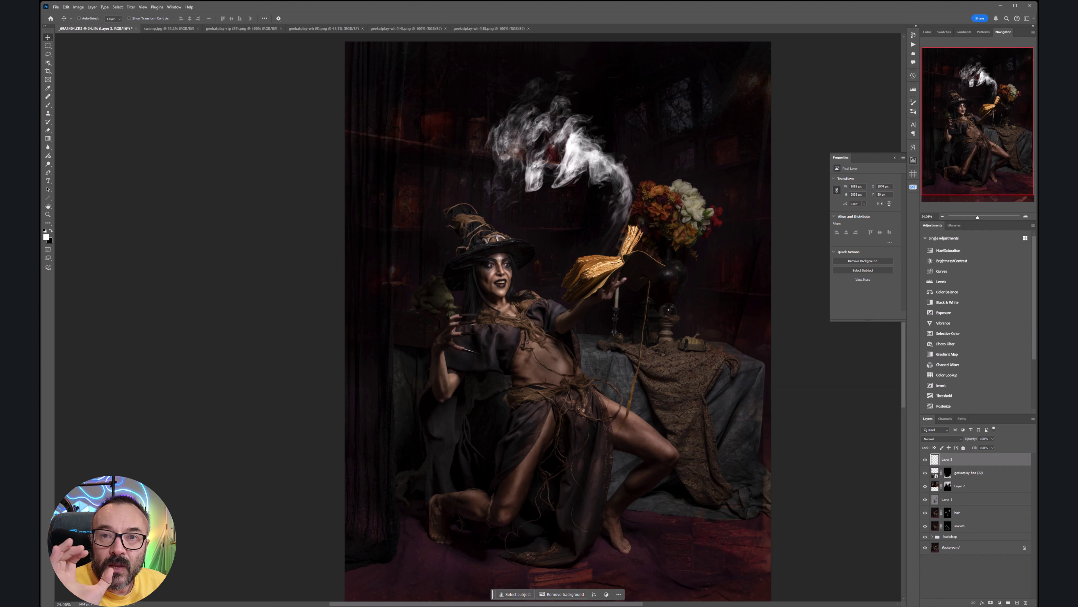
click(926, 459)
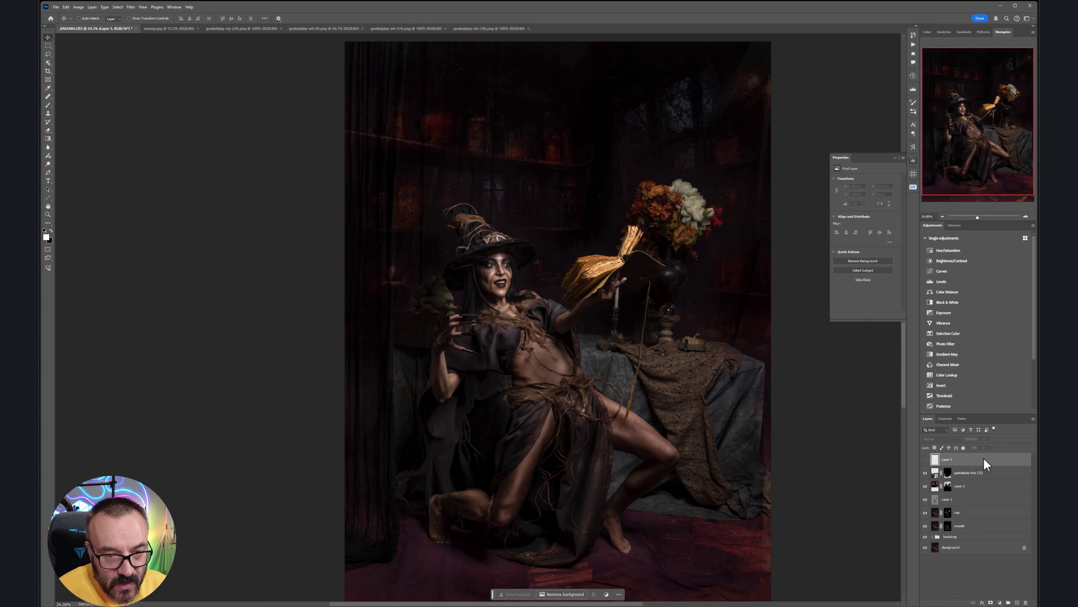
click(984, 474)
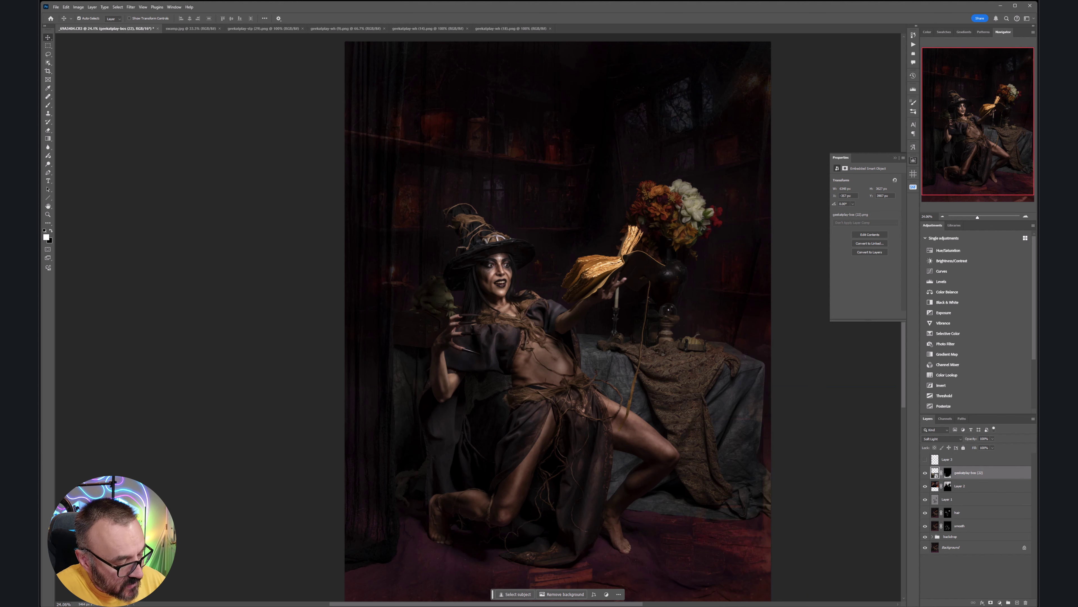
key(ctrl+shift+alt+e)
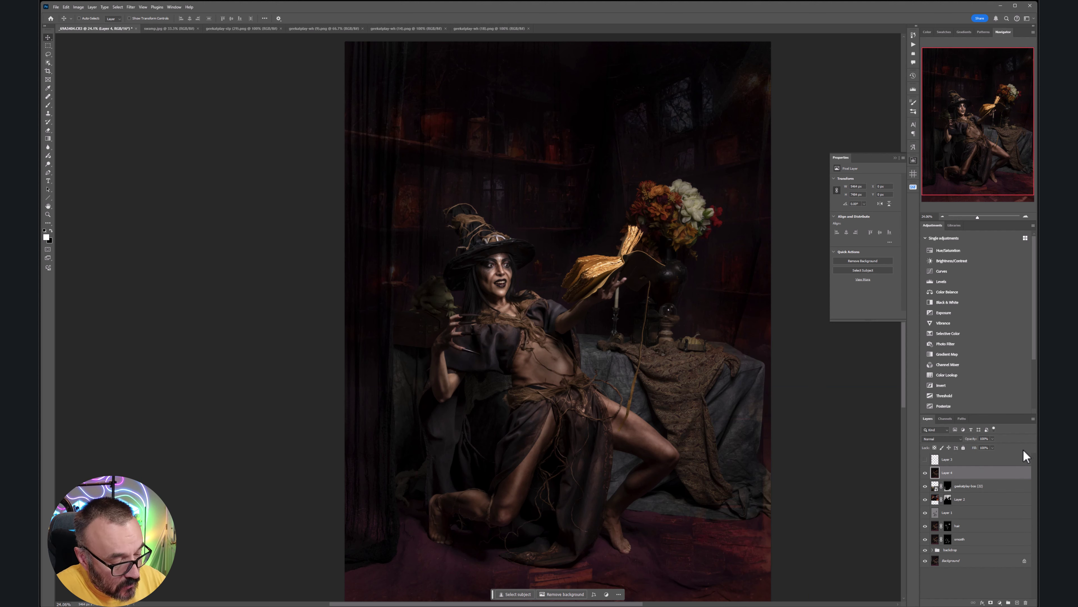
- Lasso the witch's head and shoulders, copy the selection to a new layer, and place the copy above the open book
click(48, 54)
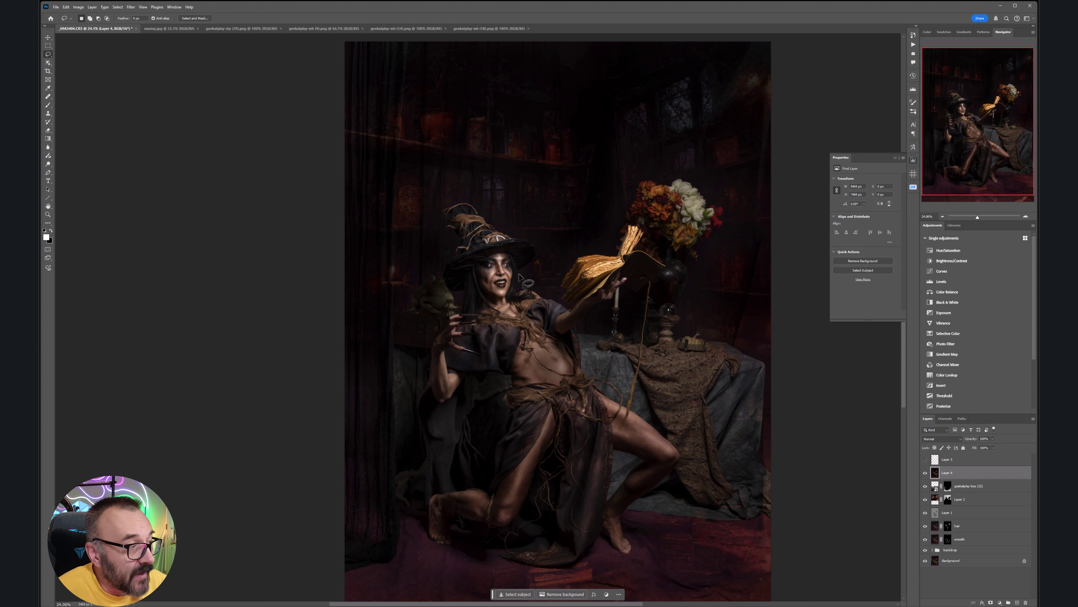
mouse_move(517, 244)
mouse_down()
mouse_move(468, 254)
mouse_move(457, 297)
mouse_move(486, 332)
mouse_move(530, 309)
mouse_move(533, 261)
mouse_move(517, 243)
mouse_up()
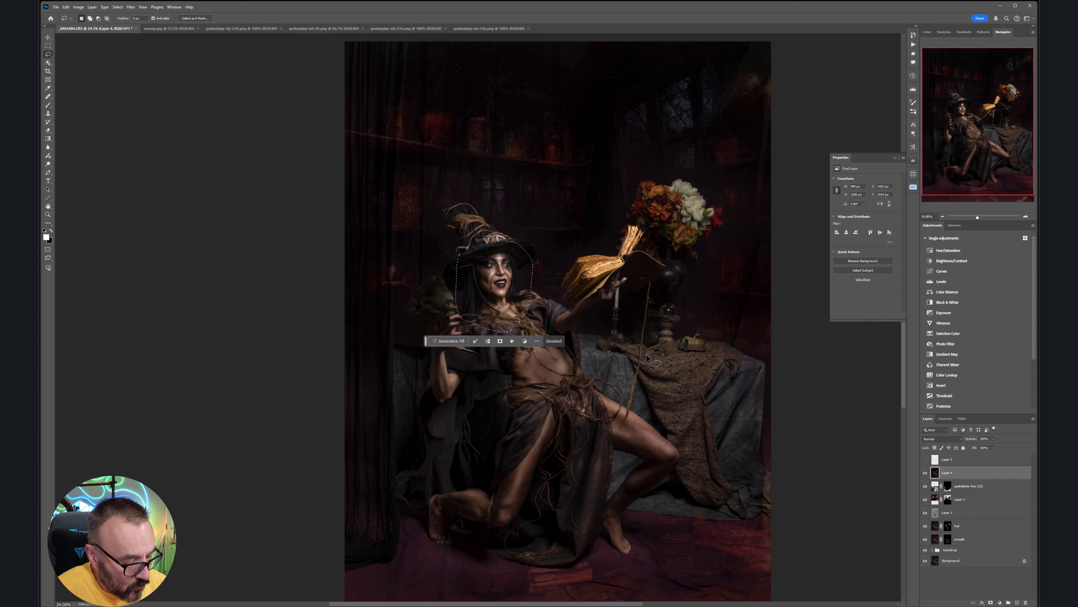
key(ctrl+j)
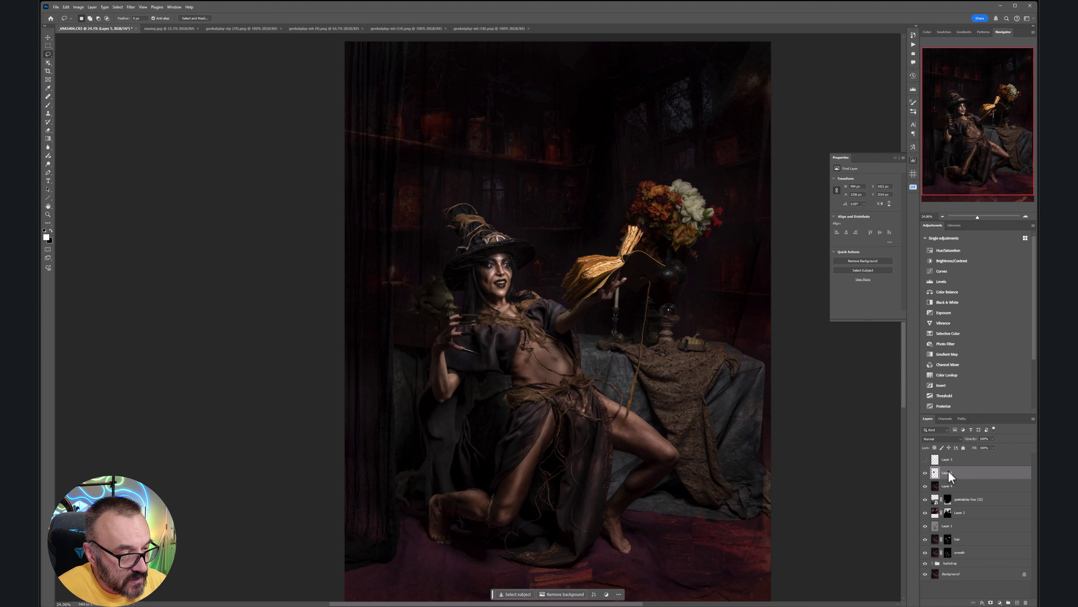
click(48, 38)
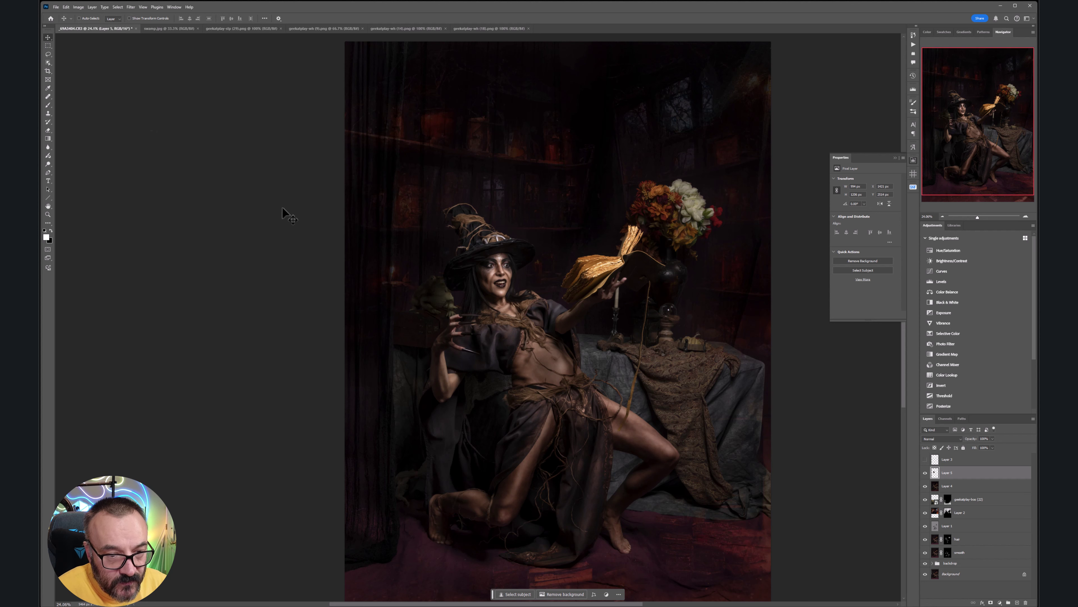
drag(480, 297, 563, 202)
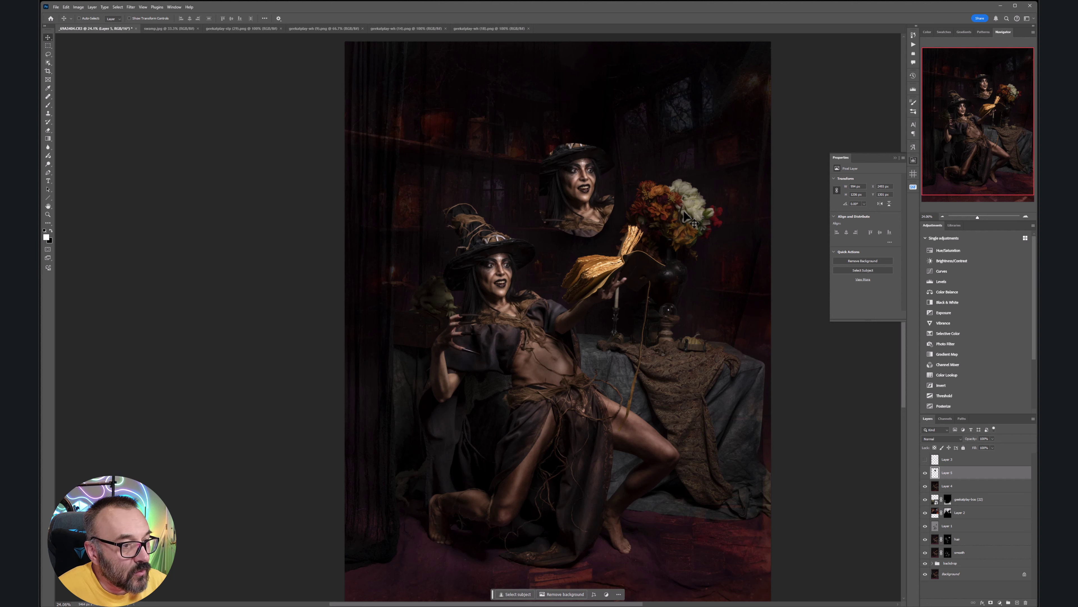
- Flip the copied head horizontally and nudge it slightly down above the book
click(66, 7)
mouse_move(96, 168)
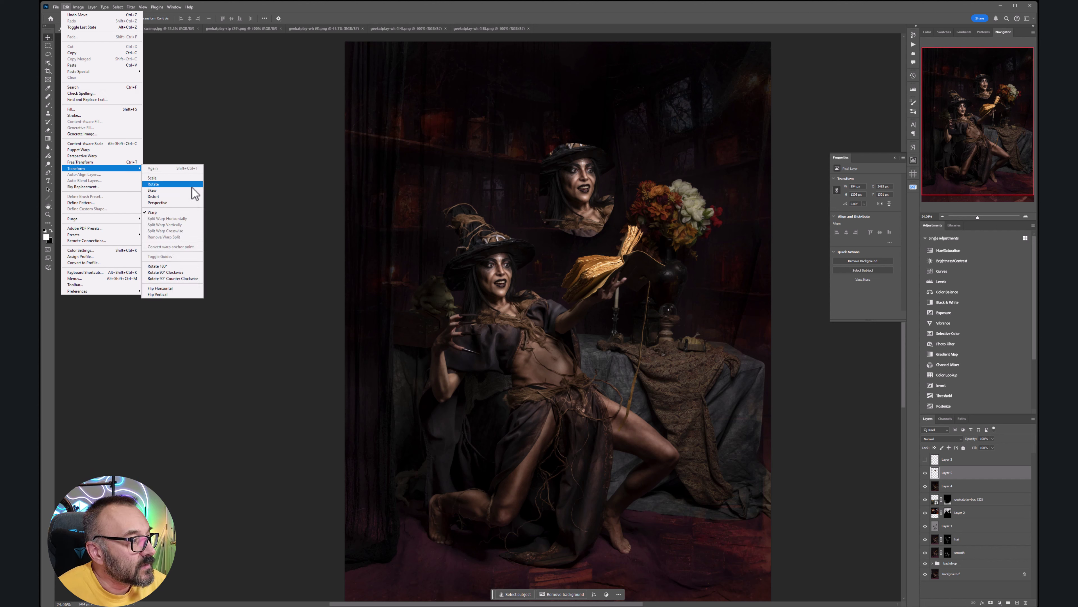
click(177, 289)
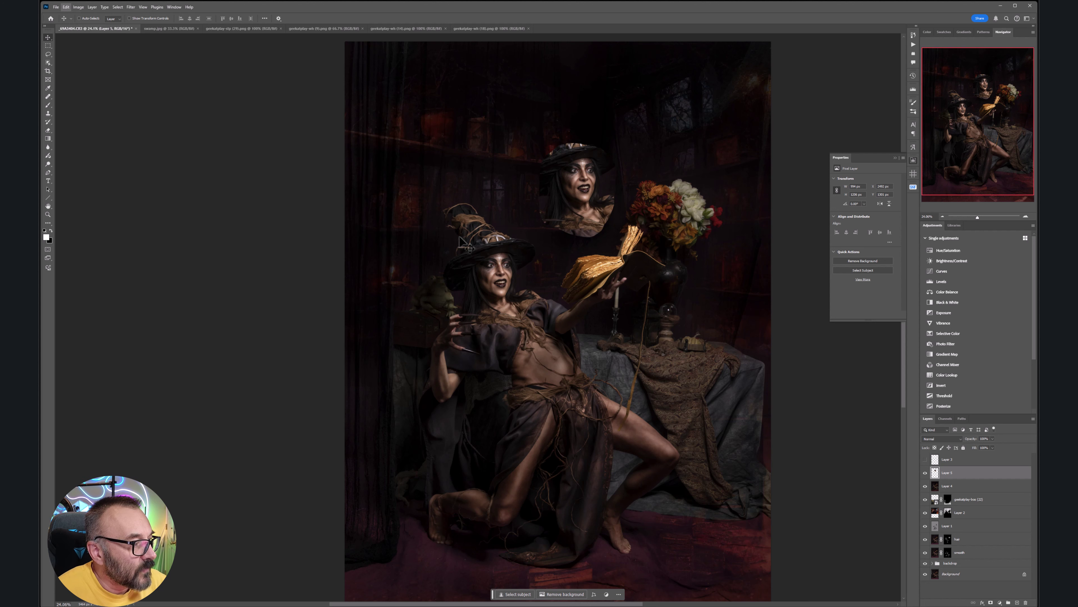
drag(601, 193, 600, 198)
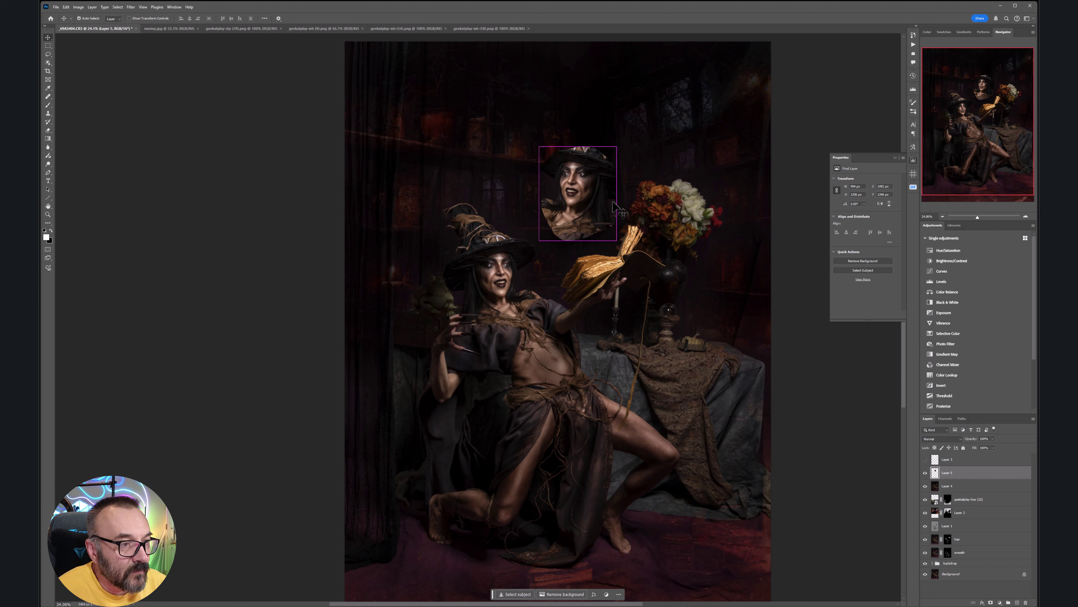
- Rotate the copied head counterclockwise by about 45° and position it between the witch's hat and the flowers
key(ctrl+t)
drag(625, 133, 574, 112)
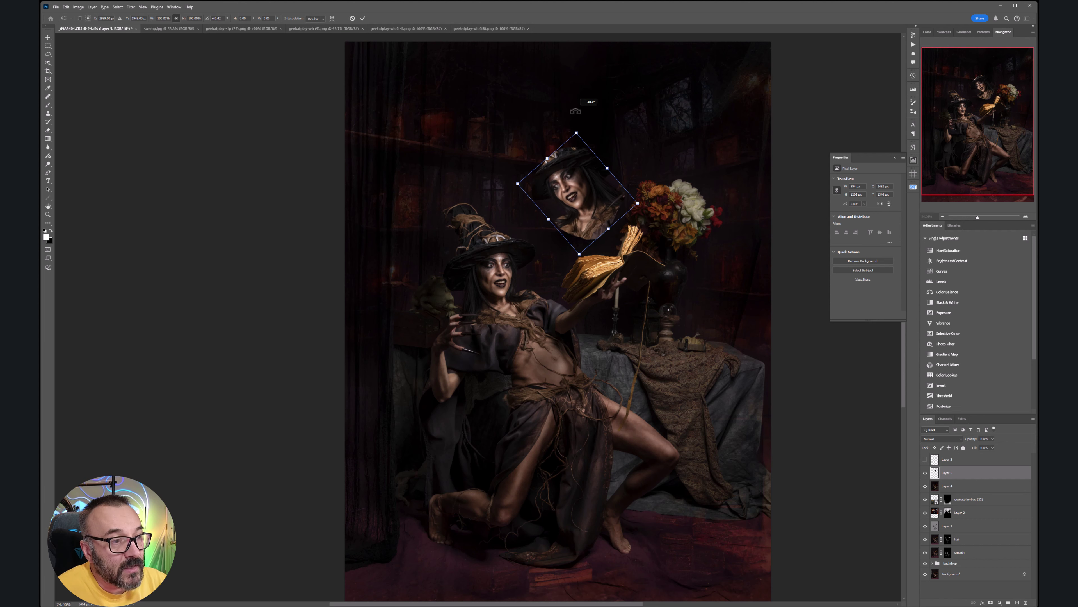
mouse_move(589, 190)
mouse_down()
mouse_move(586, 203)
mouse_move(597, 206)
mouse_move(583, 196)
mouse_up()
mouse_move(641, 218)
mouse_down()
mouse_move(646, 199)
mouse_move(643, 209)
mouse_up()
drag(560, 206, 553, 208)
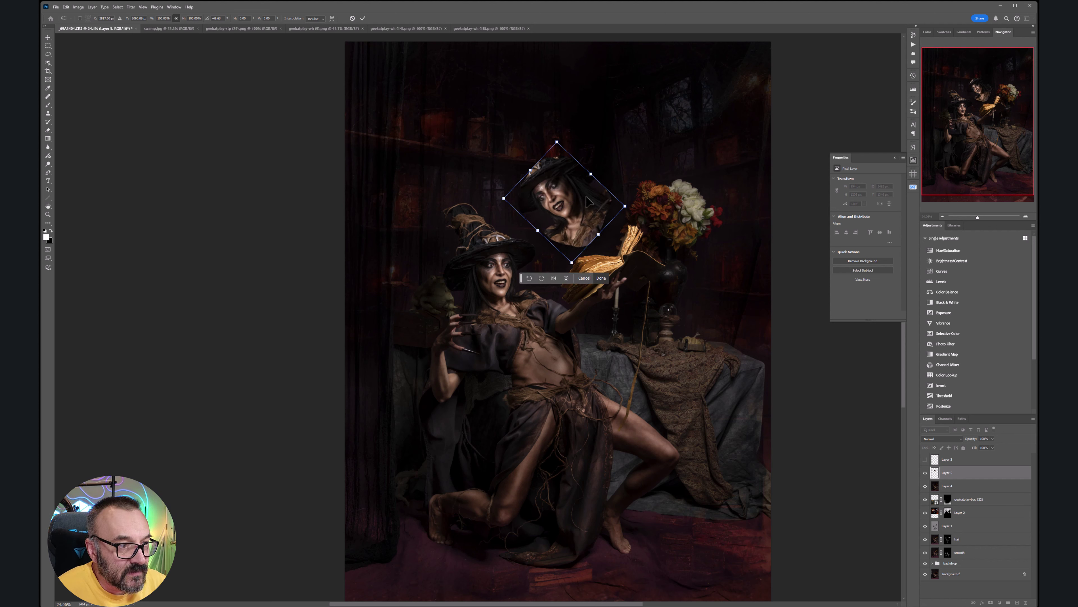
key(Return)
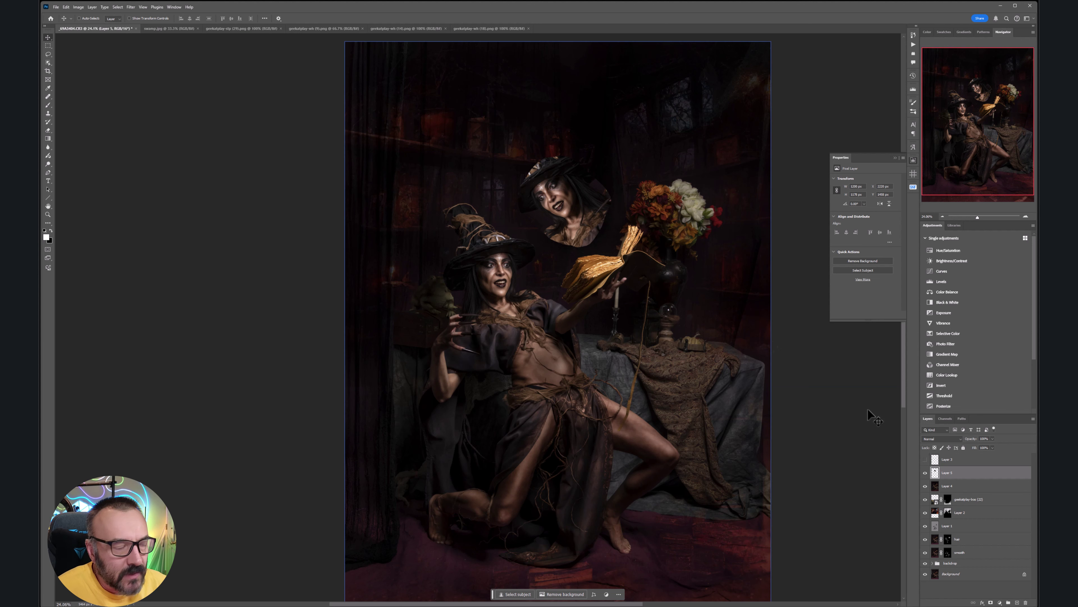
- Add a Black & White adjustment layer clipped to the copied head so only that layer loses its colour
click(1001, 602)
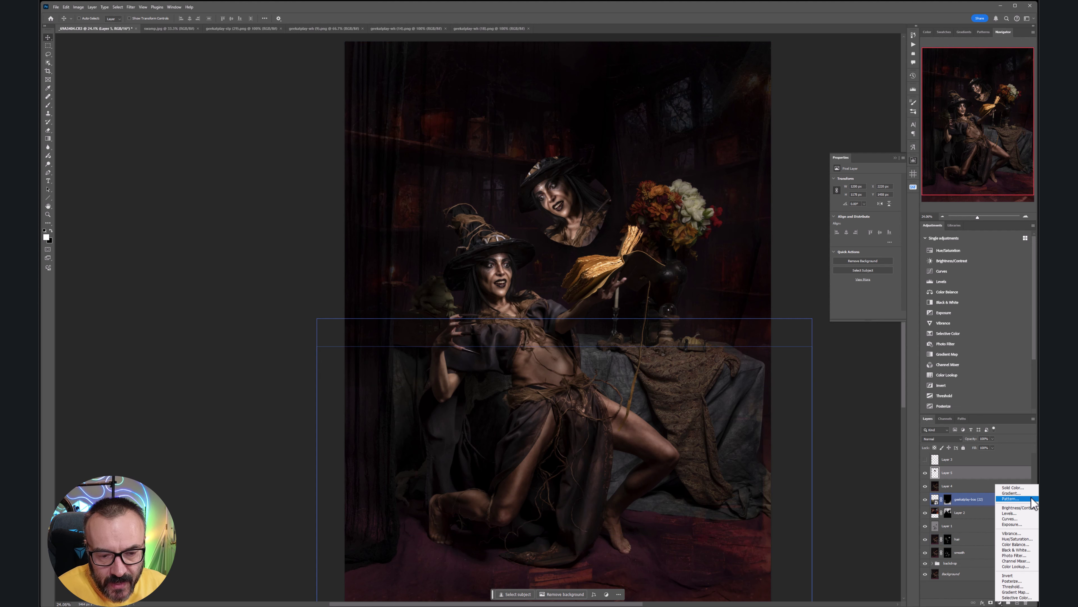
click(1033, 549)
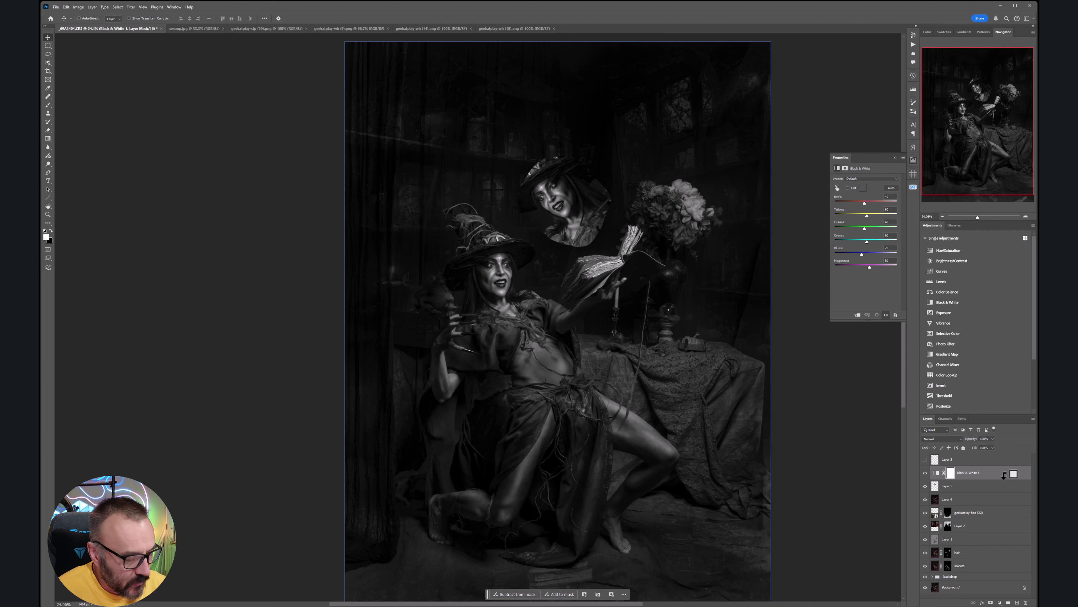
alt+click(1004, 475)
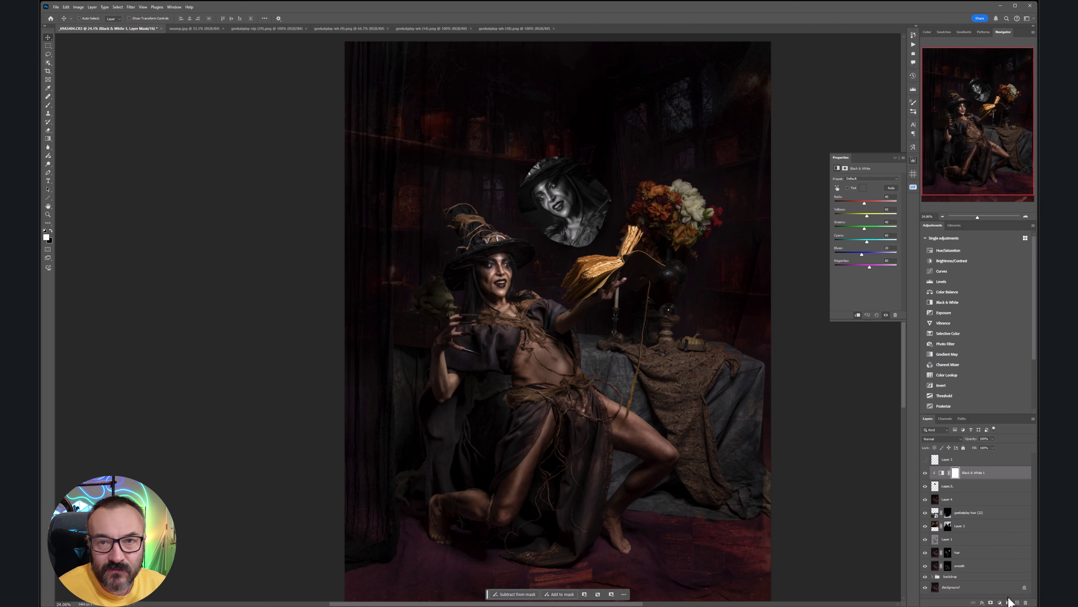
- Add a clipped Curves adjustment in Luminosity mode and shape a steep S-curve to raise the copied head's contrast
click(1000, 603)
click(1013, 511)
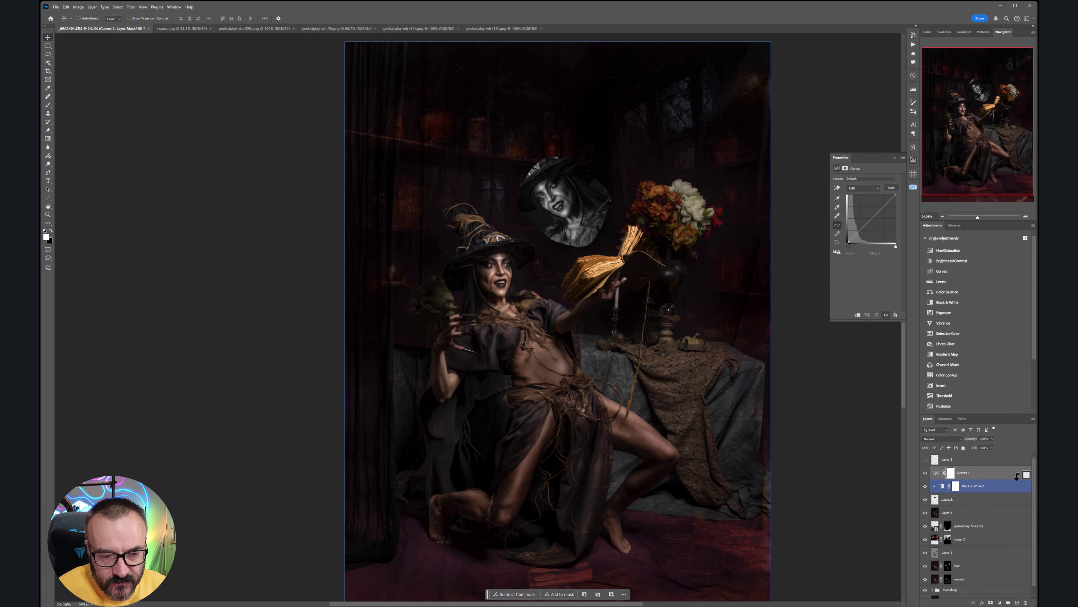
click(948, 438)
click(932, 606)
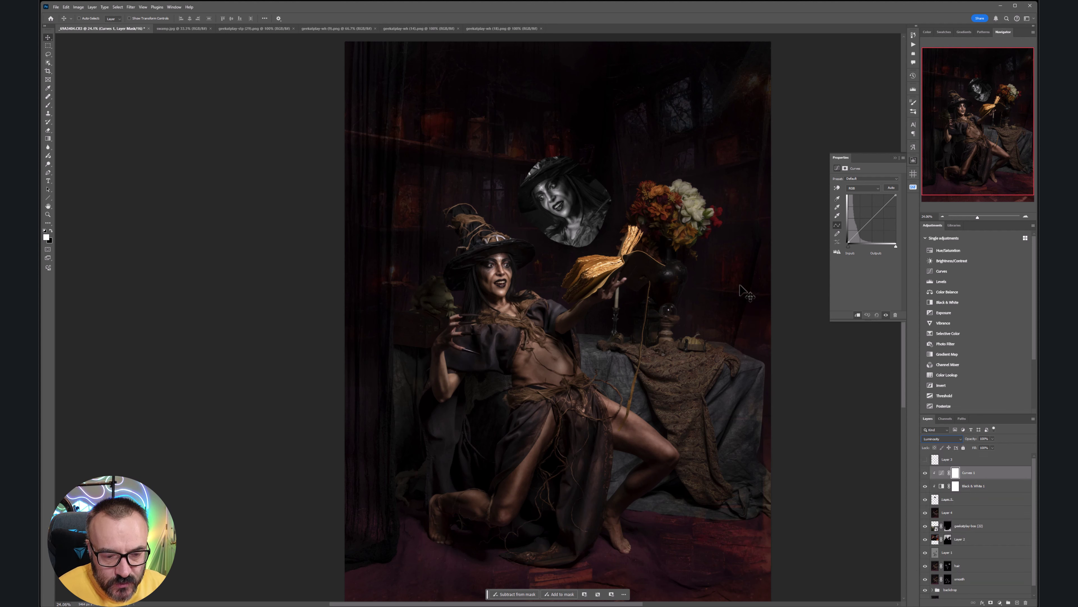
mouse_move(858, 228)
mouse_down()
mouse_move(873, 204)
mouse_move(863, 236)
mouse_move(879, 205)
mouse_move(865, 229)
mouse_up()
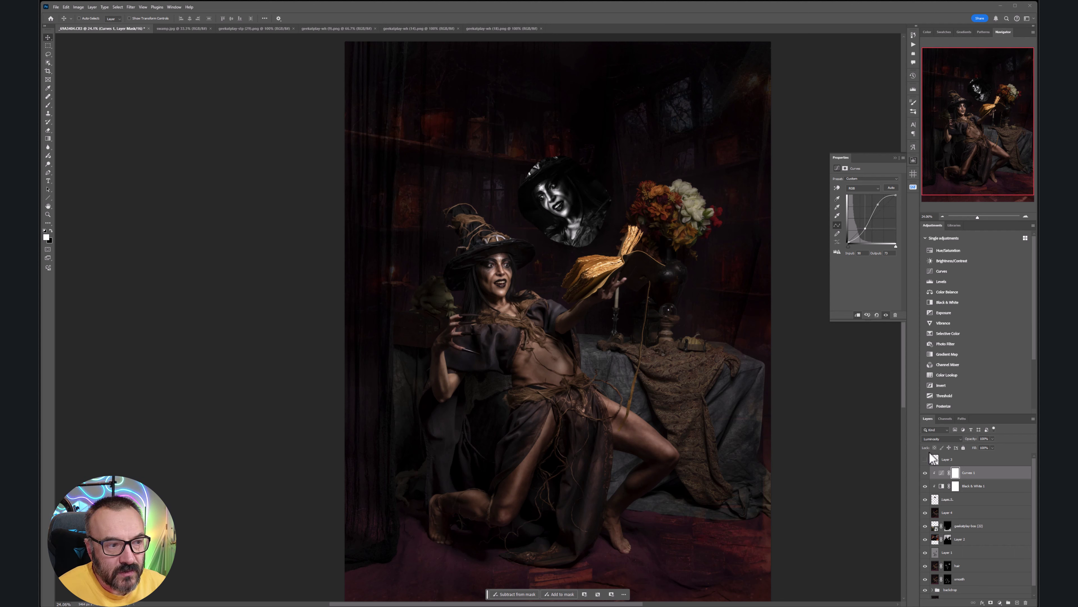
- Rename the copied head's layer "face" and set its blend mode to Screen, comparing with the layer hidden and shown
click(960, 438)
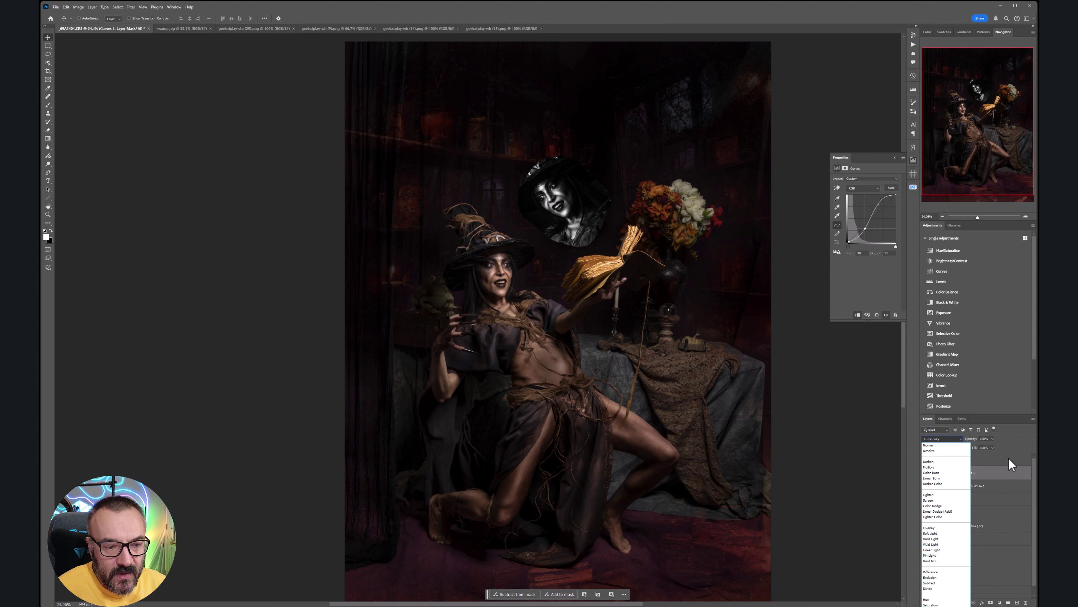
click(1006, 490)
click(951, 499)
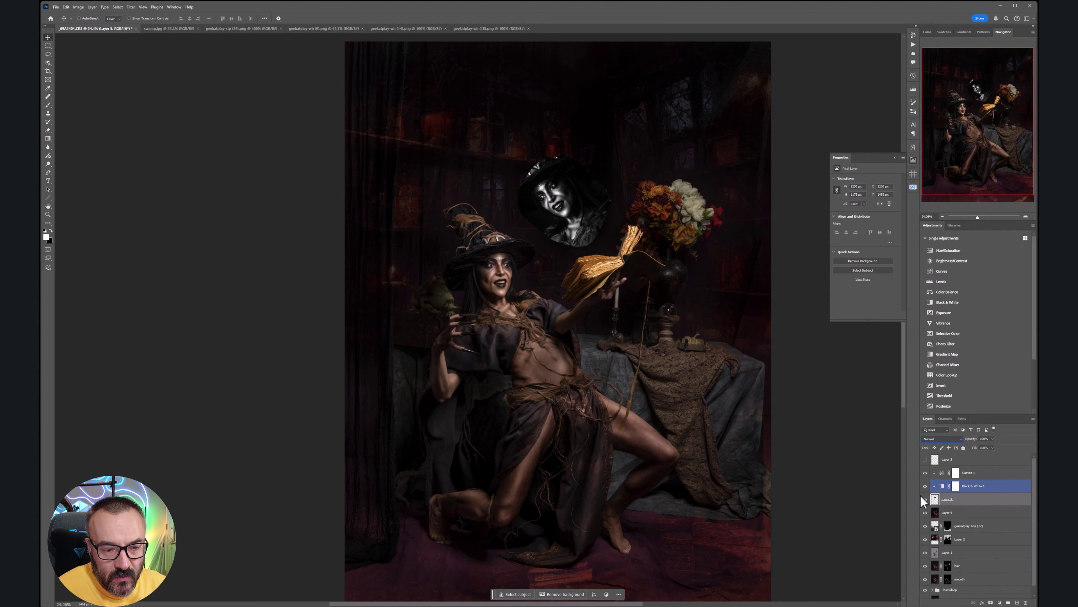
double_click(946, 499)
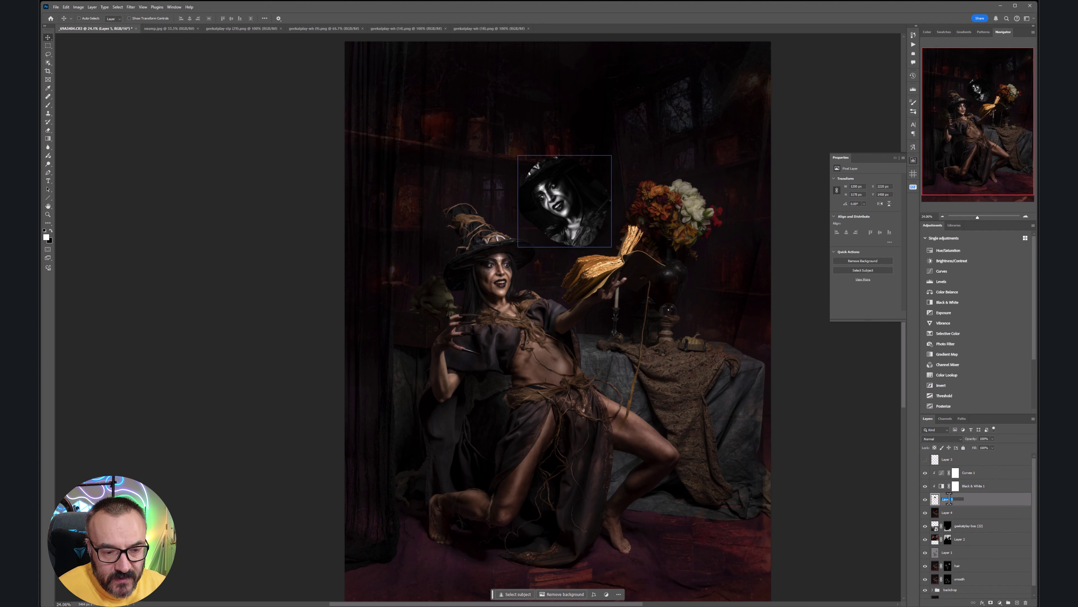
click(1011, 498)
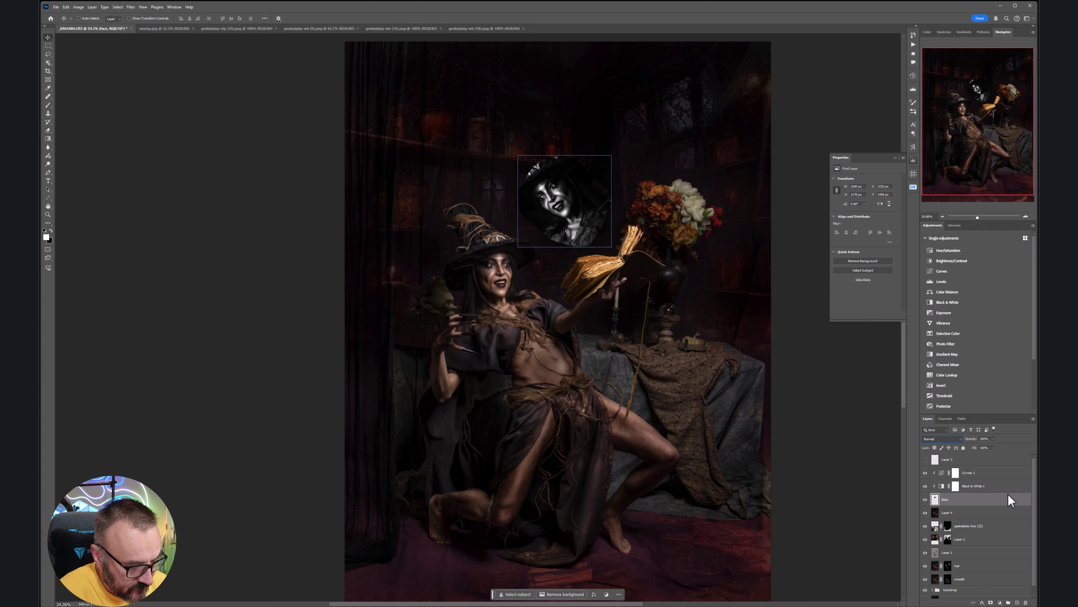
click(953, 439)
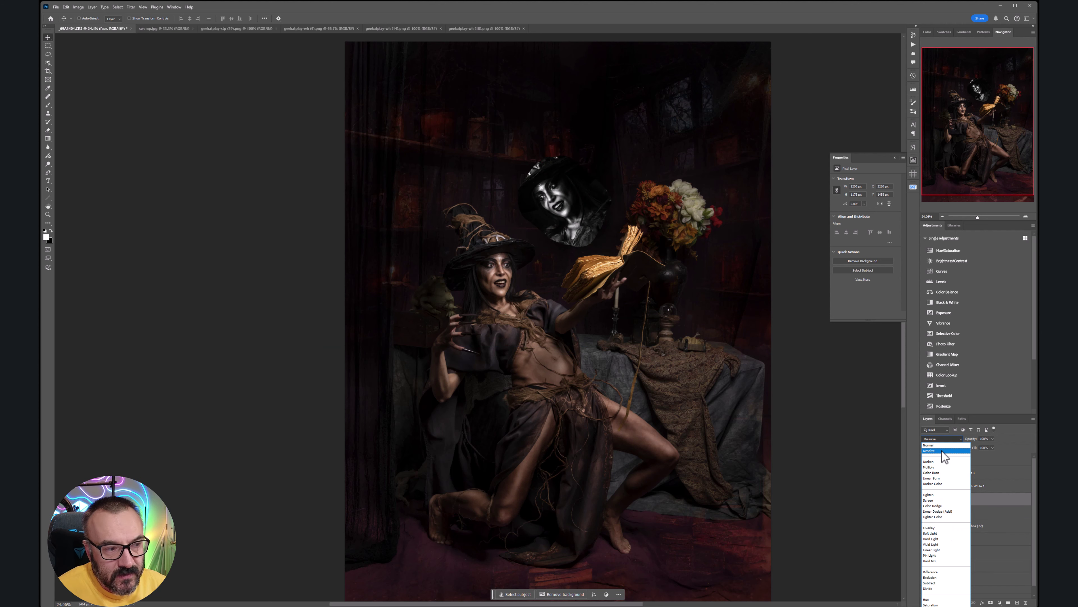
click(945, 501)
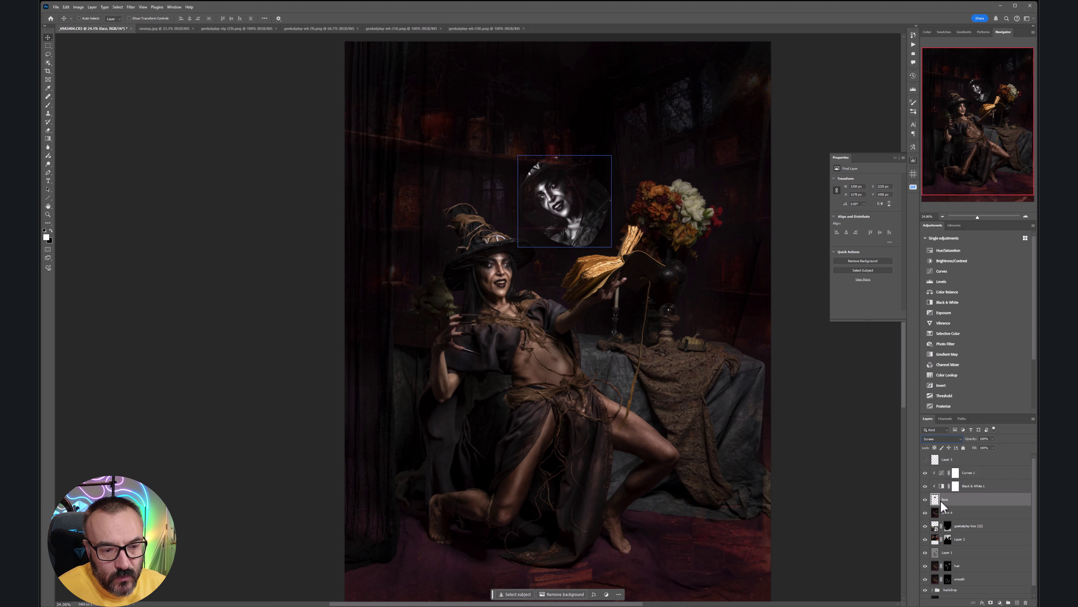
click(925, 499)
click(925, 499)
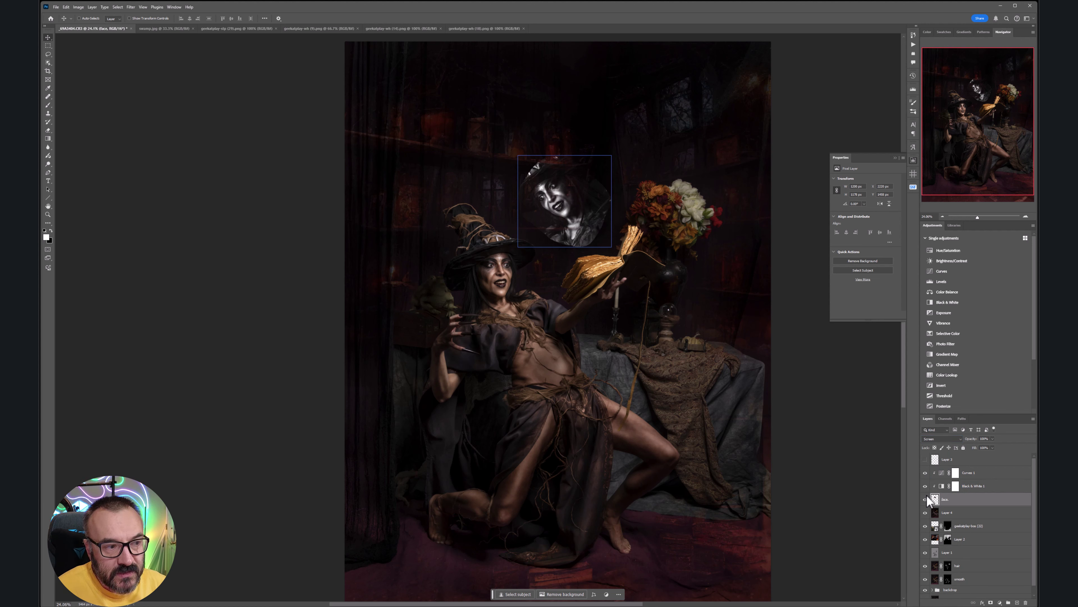
- Show the smoke on Layer 3, and move, rotate counterclockwise and enlarge the face layer to fit inside the smoke
click(926, 459)
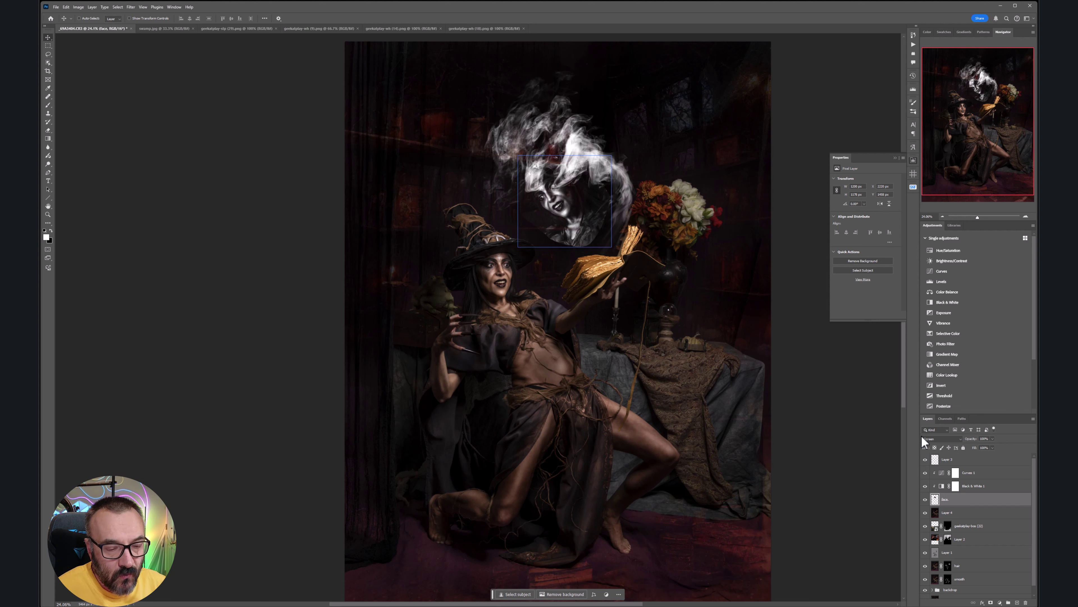
drag(555, 202, 585, 156)
key(ctrl+t)
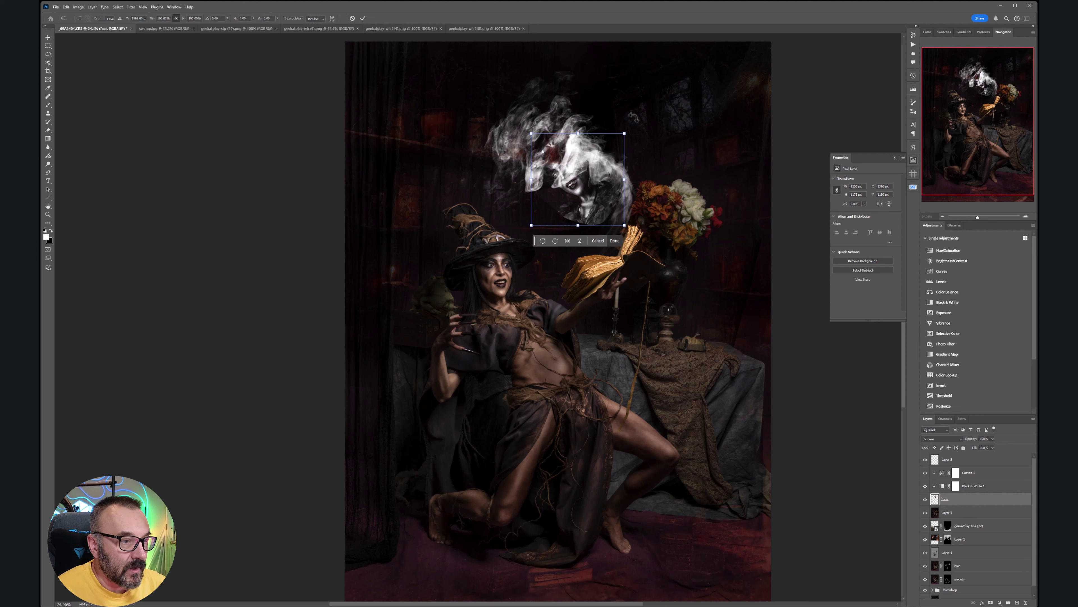
drag(633, 117, 604, 100)
drag(597, 221, 646, 233)
mouse_move(641, 207)
mouse_down()
mouse_move(623, 183)
mouse_move(666, 233)
mouse_move(660, 244)
mouse_move(629, 197)
mouse_up()
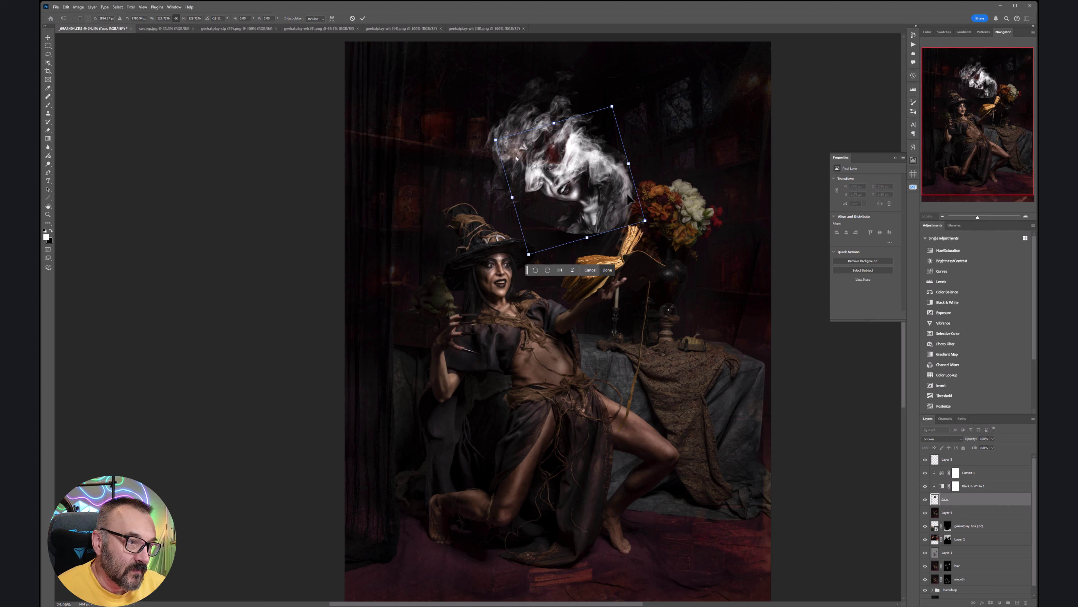
key(Return)
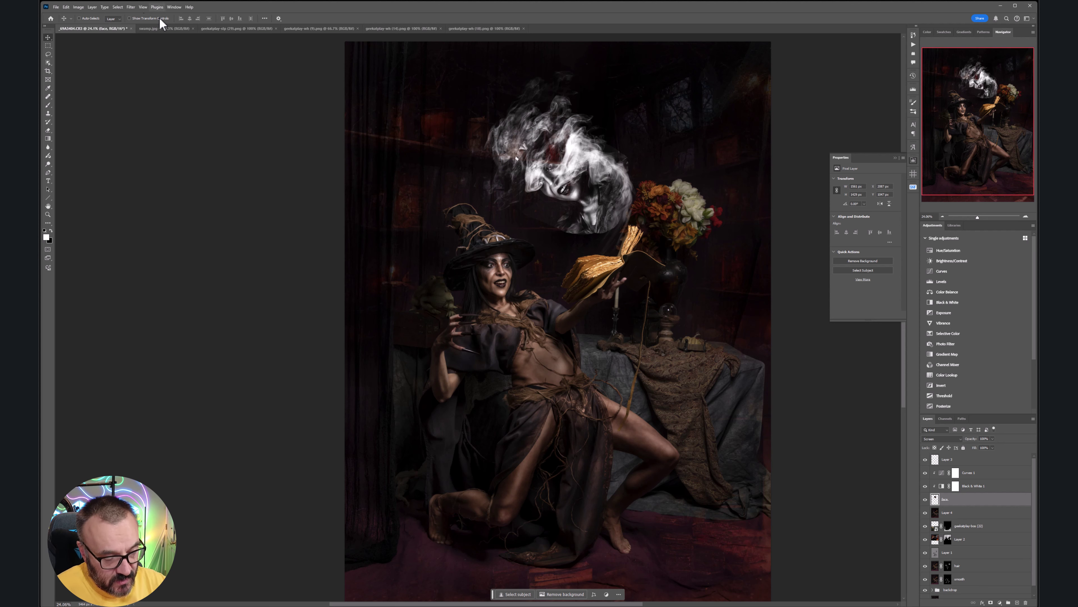
- Warp the face layer so its features bulge and follow the smoke's curve, with the lower end stretched toward the book
click(66, 7)
mouse_move(114, 169)
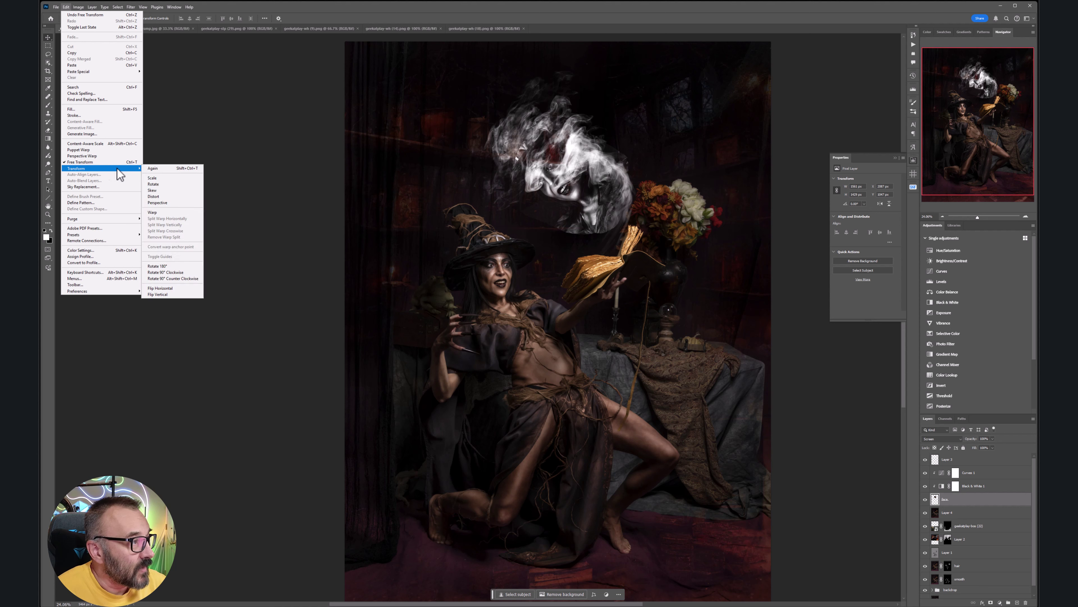
click(170, 212)
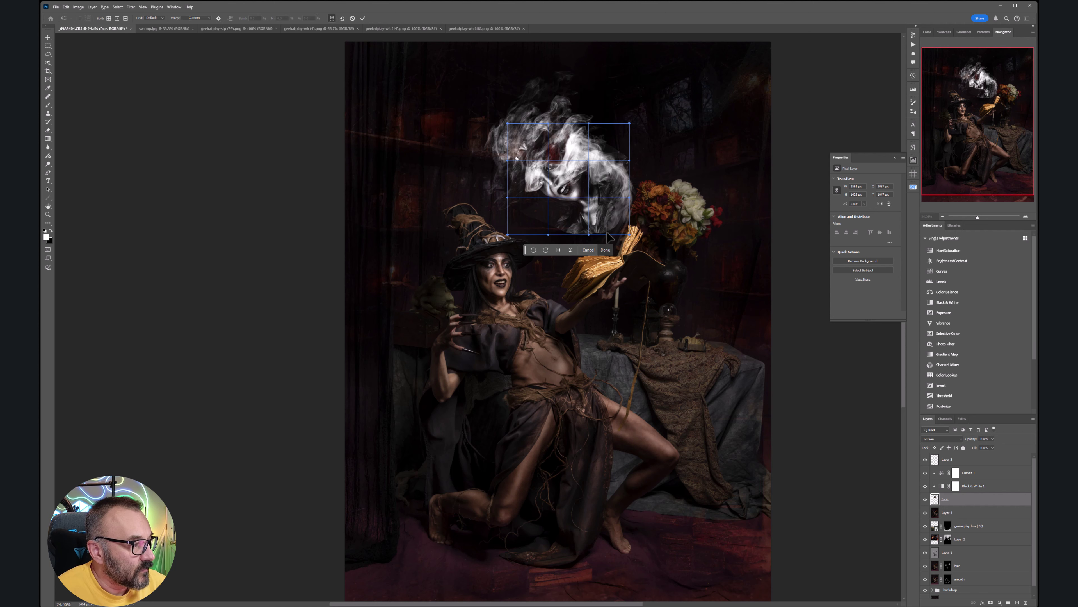
drag(630, 235, 626, 254)
drag(577, 223, 581, 222)
drag(548, 187, 599, 211)
drag(535, 132, 537, 121)
drag(513, 157, 520, 179)
drag(515, 185, 554, 164)
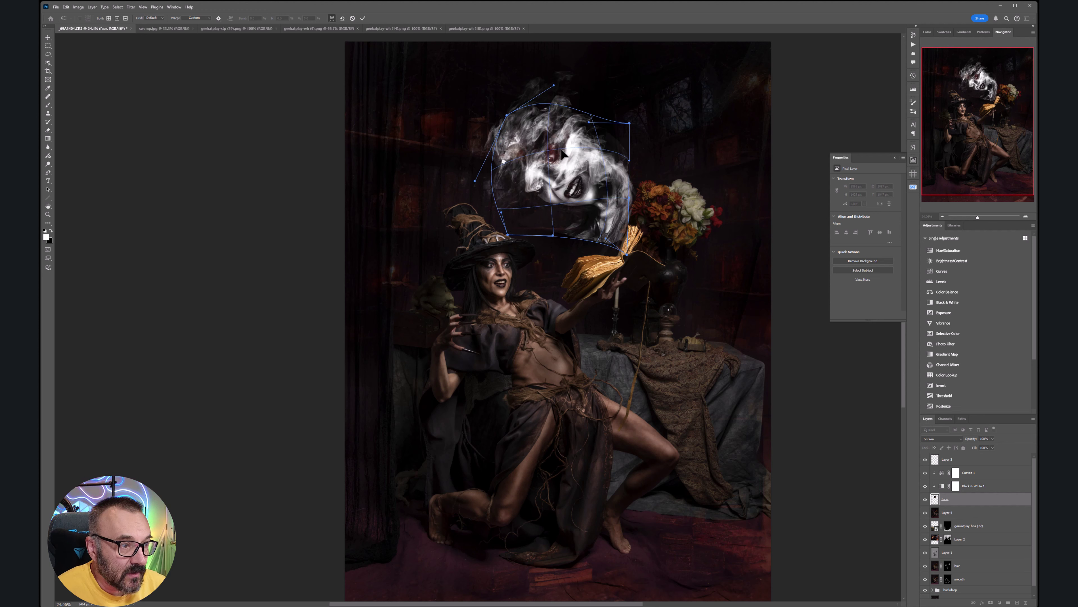
drag(605, 201, 619, 179)
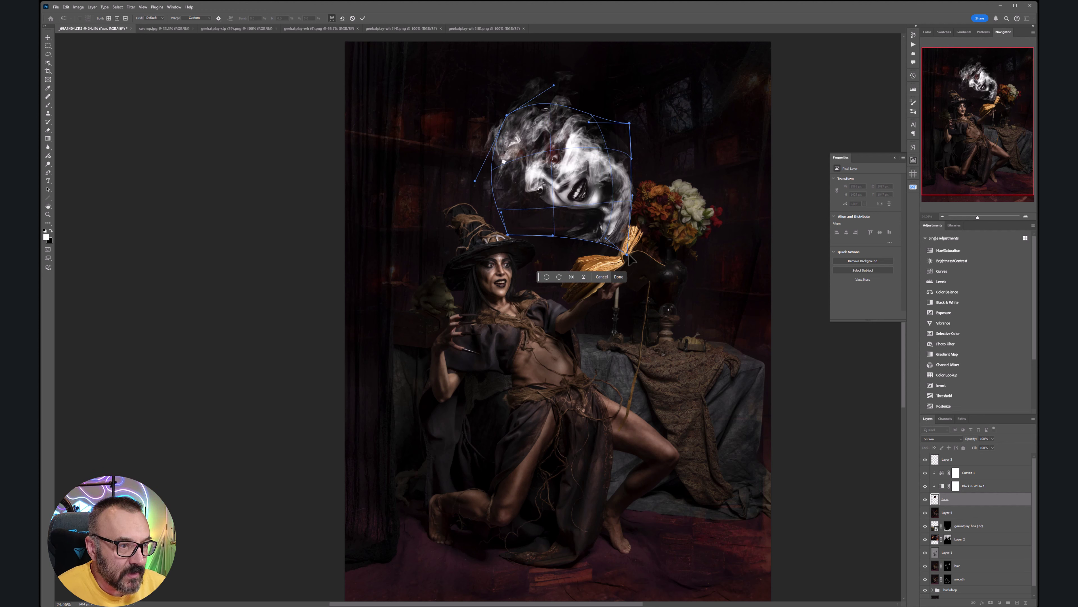
drag(627, 255, 623, 276)
drag(604, 230, 566, 236)
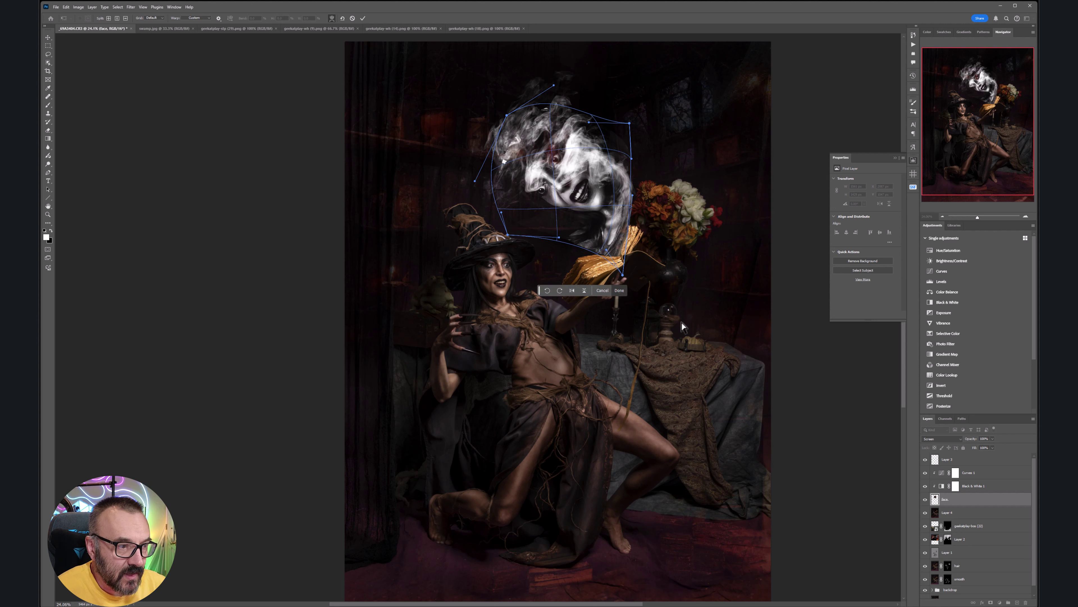
key(Return)
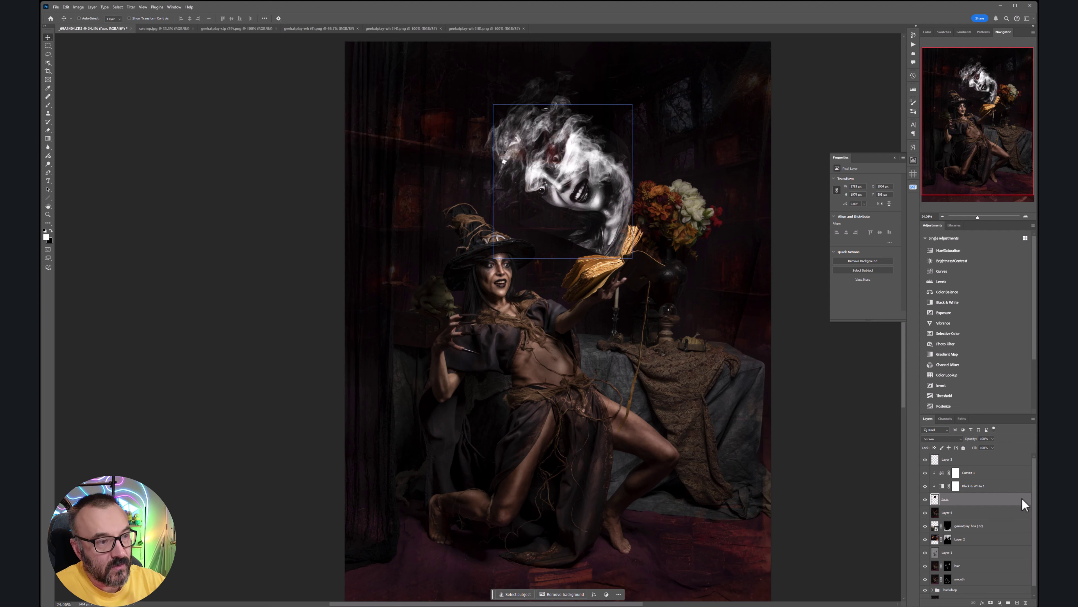
- Set the smoke layer's (Layer 3) blend mode to Screen and lower its opacity to reveal the face beneath
click(1006, 459)
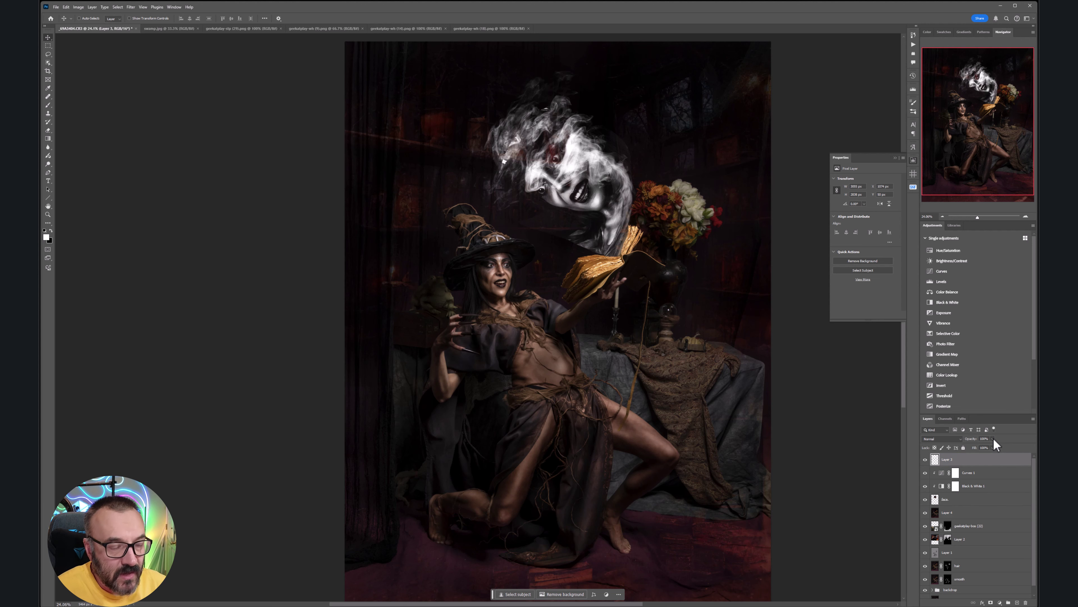
mouse_move(986, 444)
mouse_down()
mouse_move(977, 445)
mouse_move(993, 445)
mouse_up()
click(957, 439)
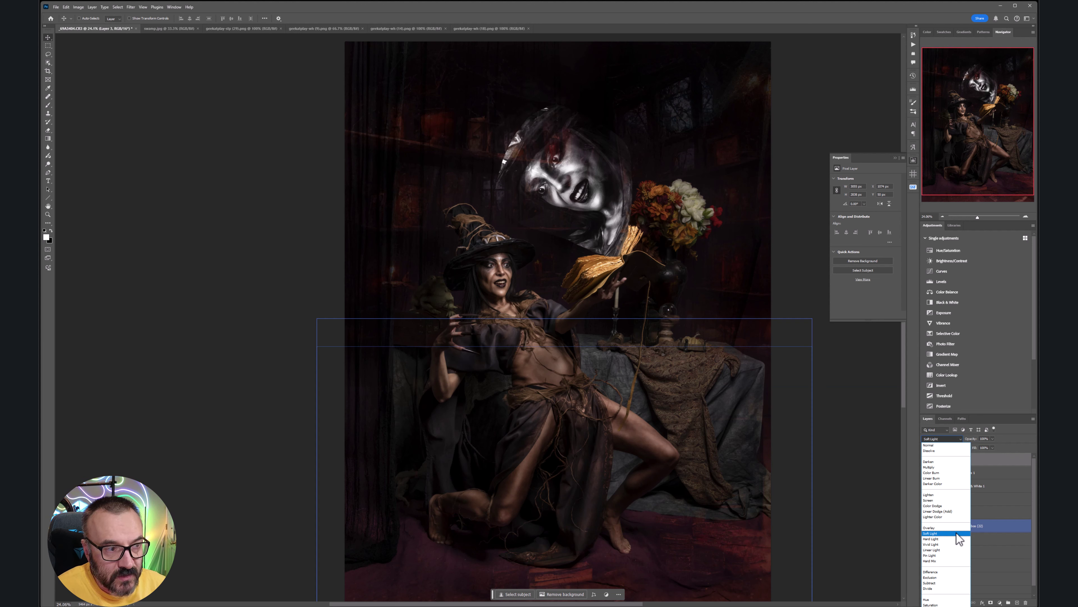
click(956, 501)
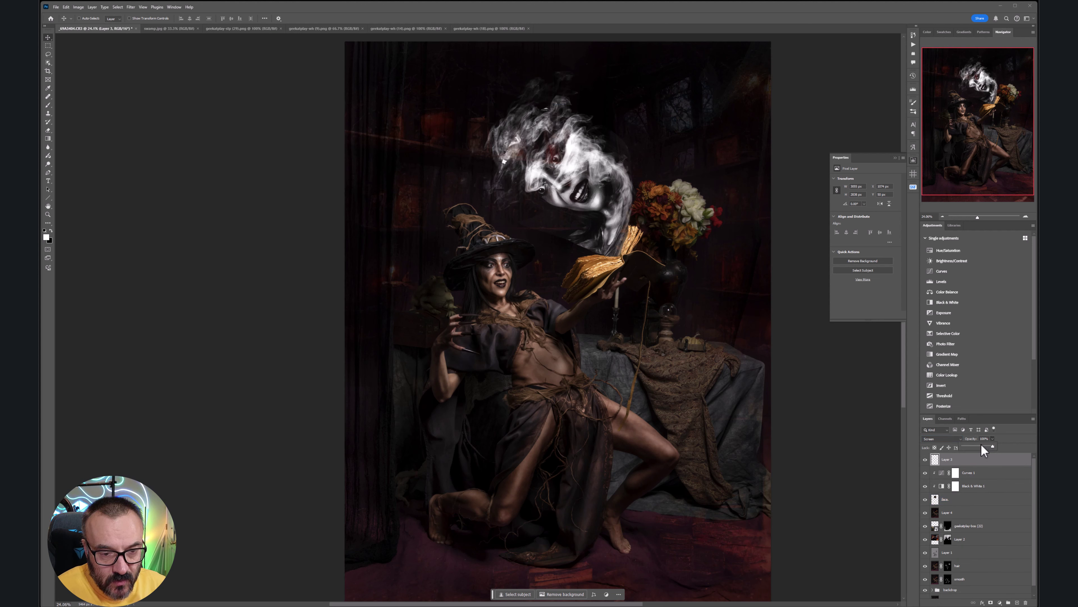
click(981, 446)
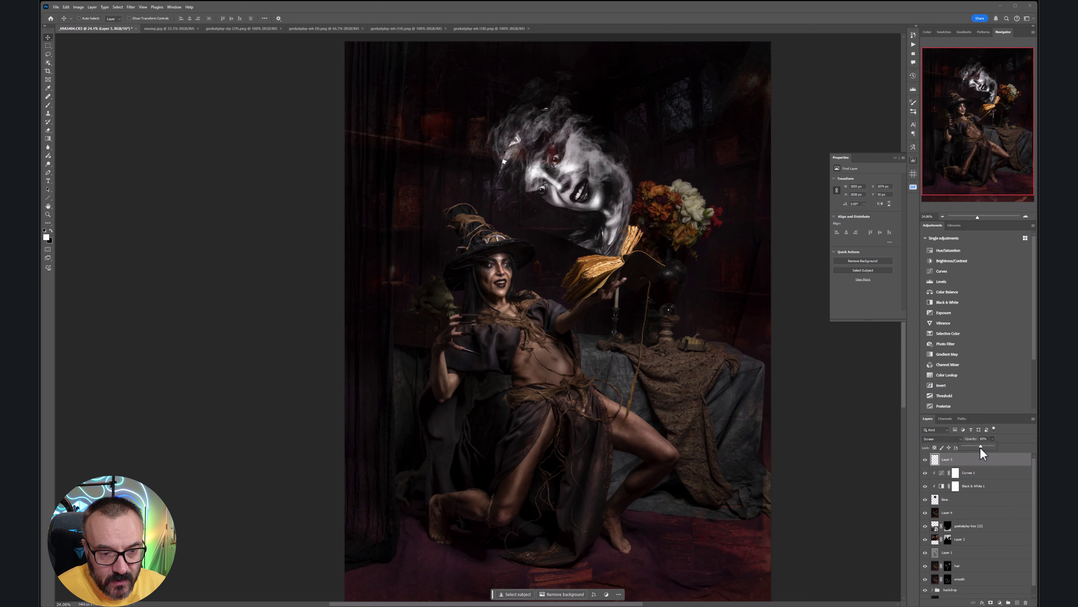
- Add a black mask to the face layer and paint white with a large, low-opacity Soft Round brush to bring the features back gradually
click(974, 499)
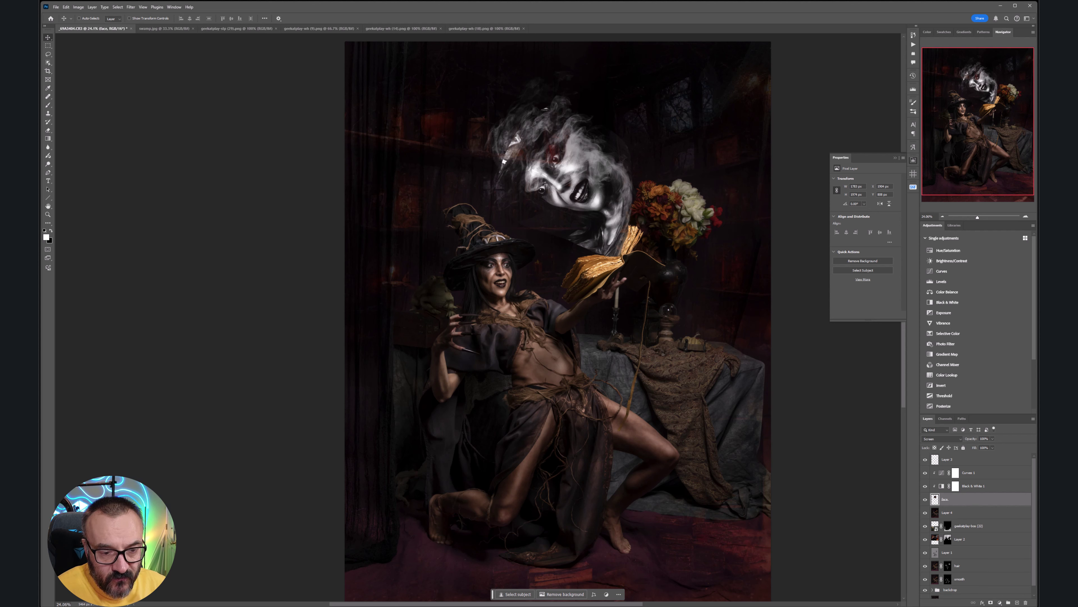
alt+click(991, 602)
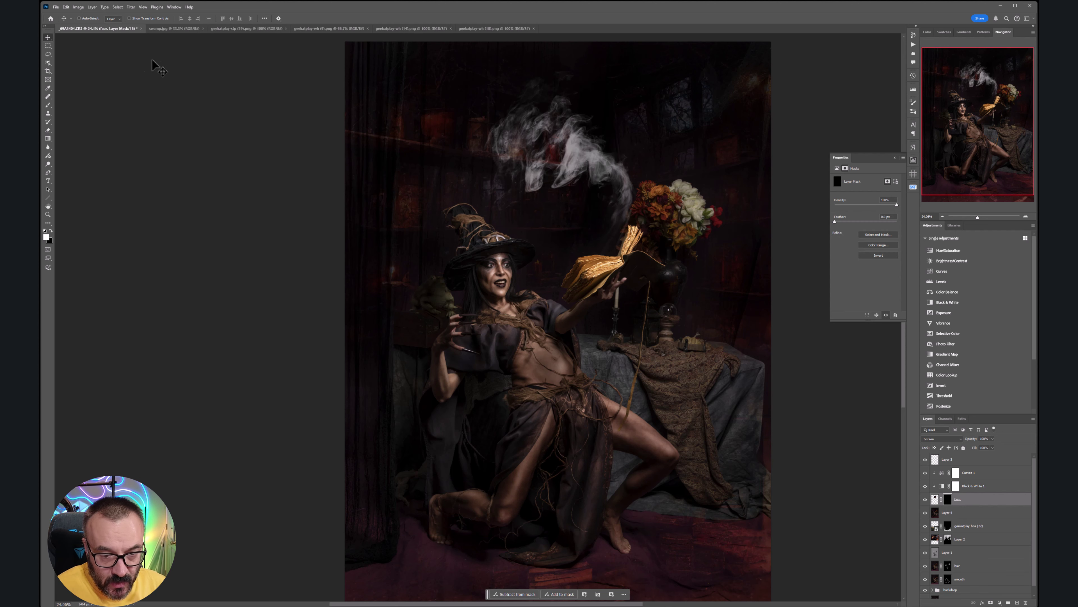
click(49, 105)
right_click(576, 208)
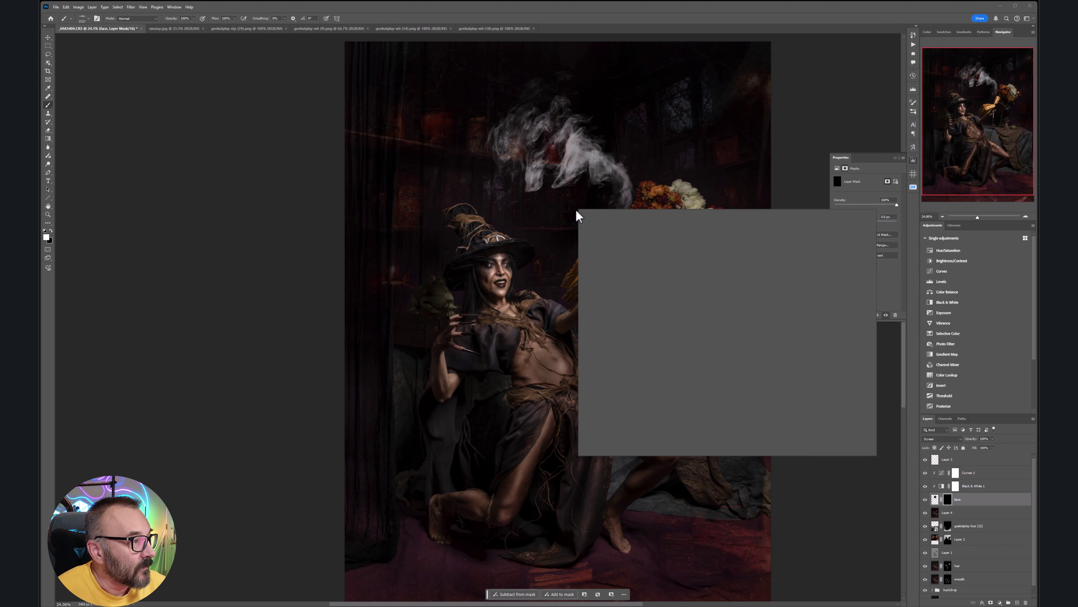
click(607, 265)
click(624, 225)
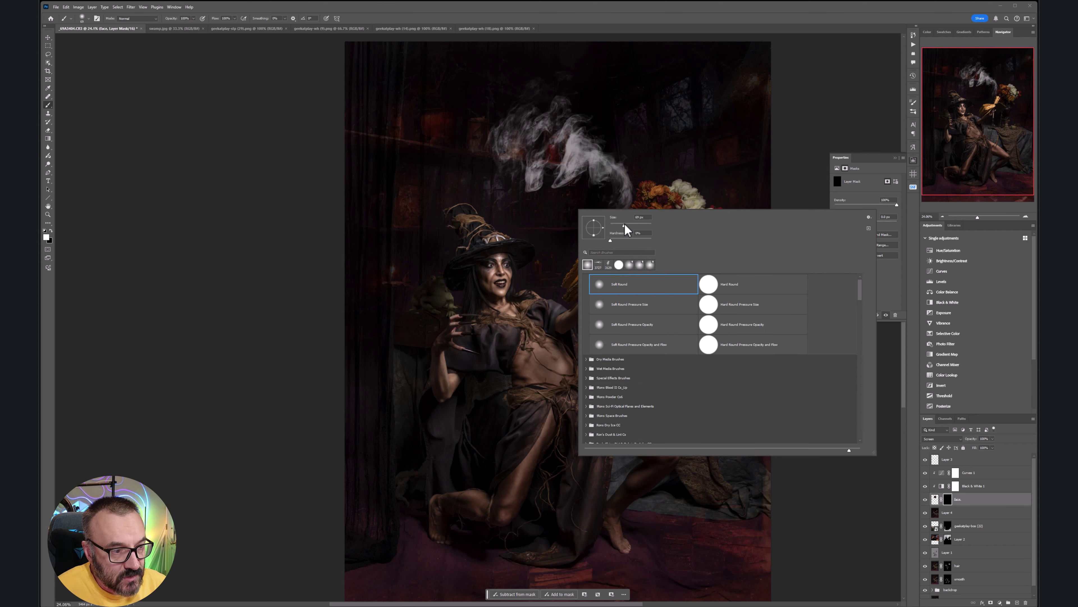
click(183, 176)
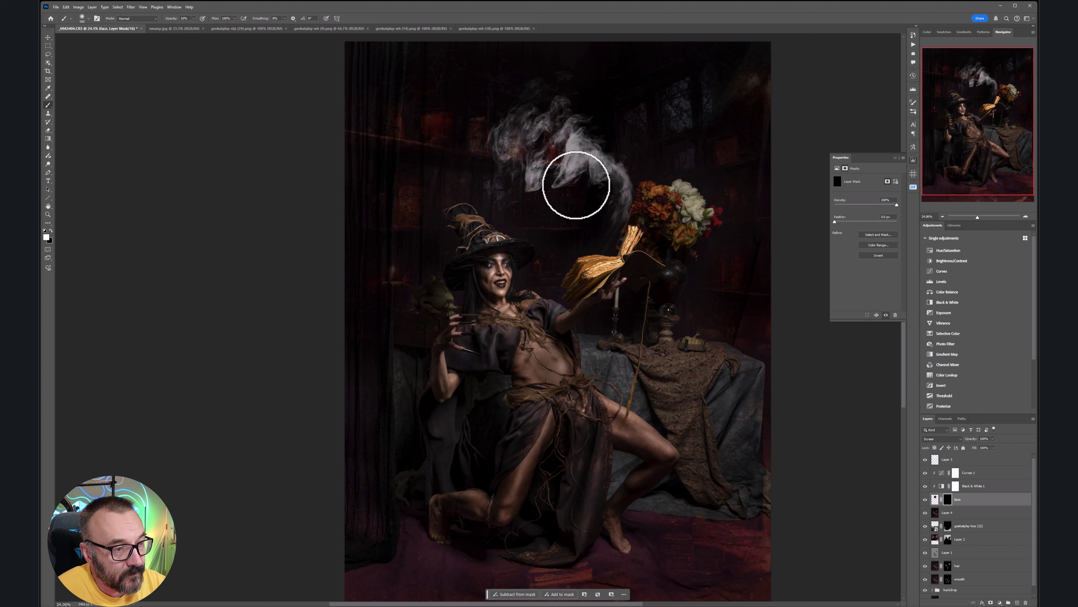
mouse_move(571, 178)
mouse_down()
mouse_move(559, 160)
mouse_move(543, 184)
mouse_move(585, 187)
mouse_move(612, 228)
mouse_move(607, 196)
mouse_move(583, 182)
mouse_move(532, 180)
mouse_move(537, 170)
mouse_move(528, 186)
mouse_move(560, 146)
mouse_move(555, 138)
mouse_move(502, 162)
mouse_move(562, 151)
mouse_move(523, 167)
mouse_move(535, 174)
mouse_move(540, 160)
mouse_move(515, 190)
mouse_move(552, 159)
mouse_move(579, 161)
mouse_move(570, 156)
mouse_move(562, 172)
mouse_move(604, 166)
mouse_move(601, 179)
mouse_move(512, 180)
mouse_move(588, 186)
mouse_move(513, 169)
mouse_up()
- Raise Layer 3's opacity to 100% and warp its smoke upward and around the outline of the face
click(967, 458)
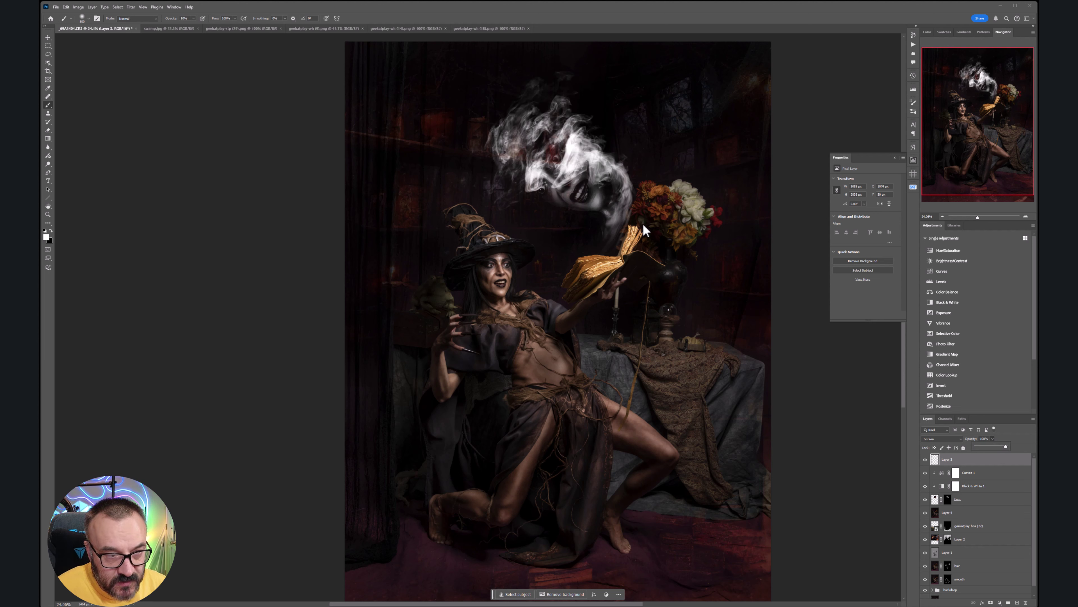
click(66, 7)
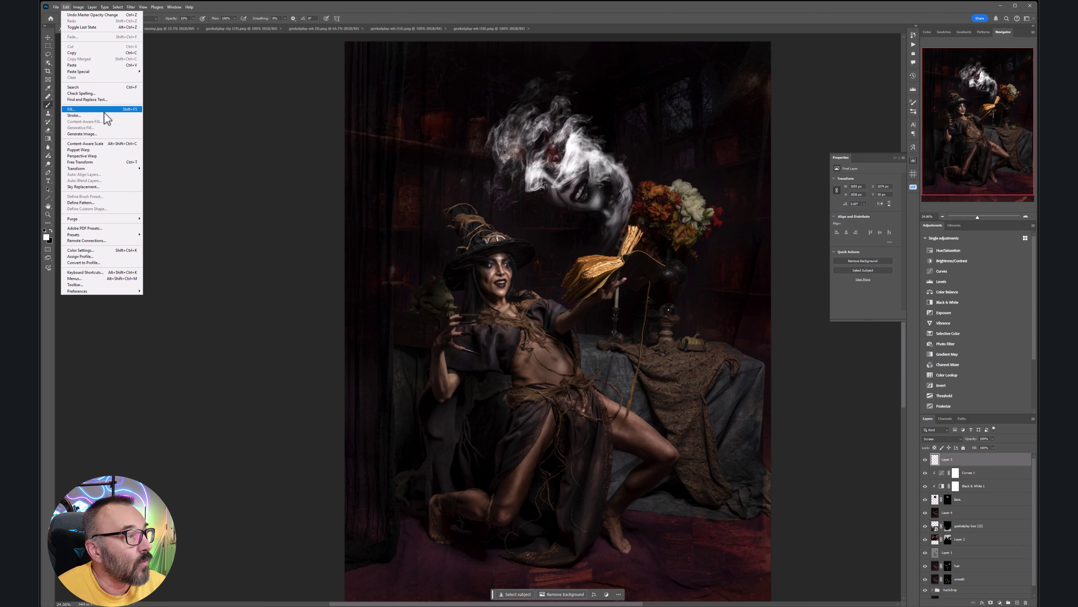
mouse_move(128, 168)
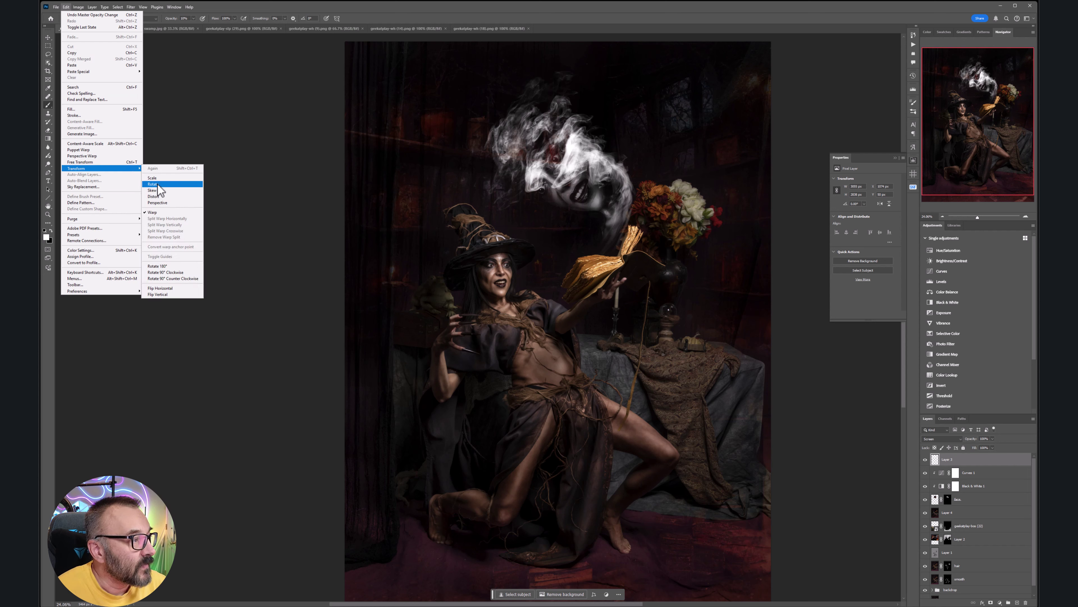
click(153, 212)
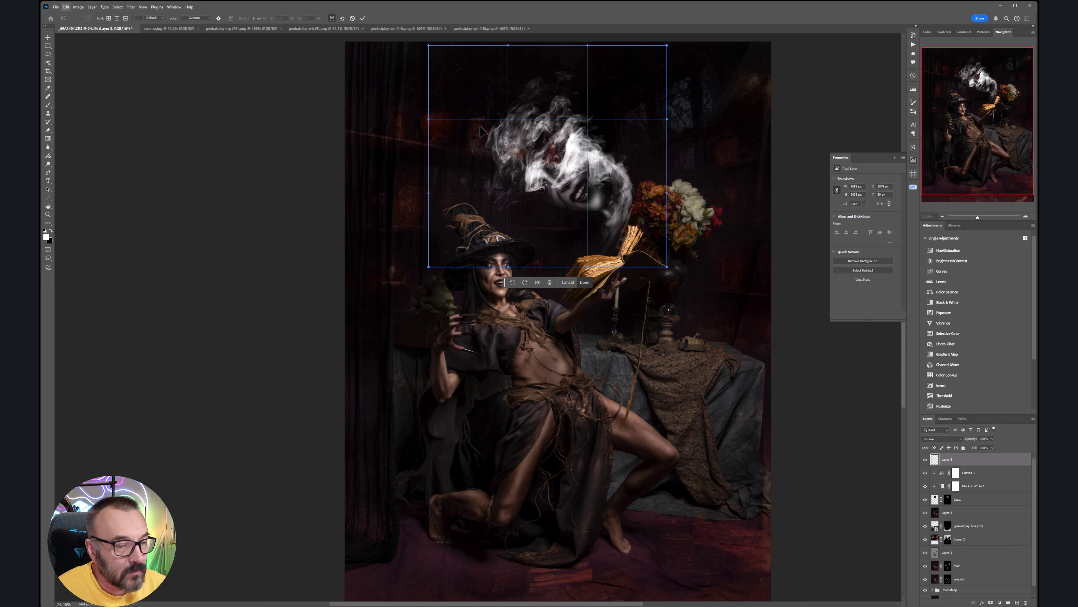
drag(567, 160, 565, 153)
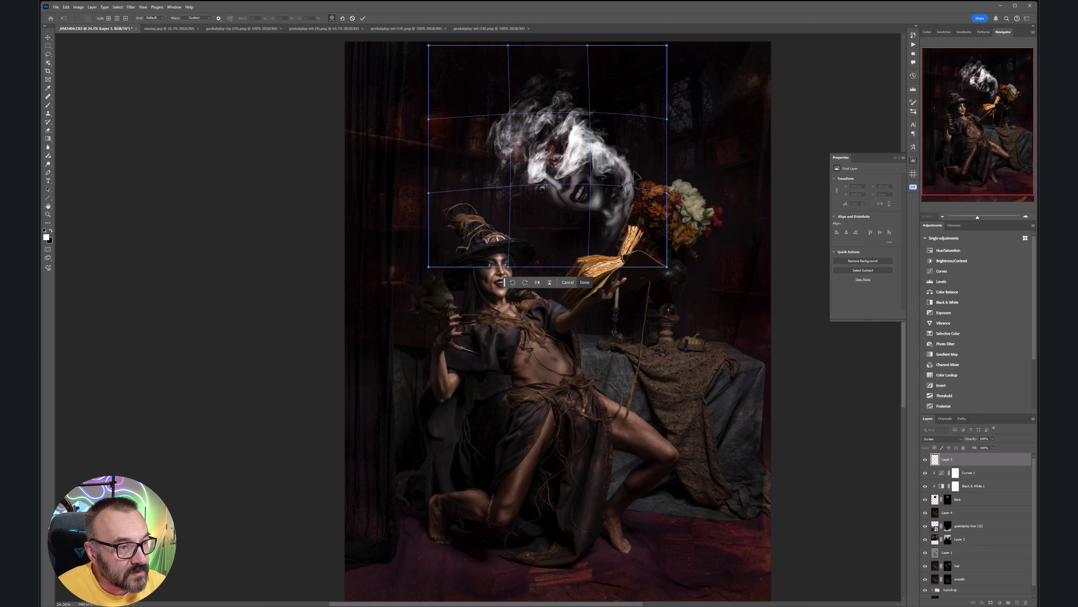
drag(638, 199, 630, 183)
drag(601, 119, 593, 144)
drag(492, 162, 491, 164)
drag(584, 96, 590, 88)
drag(500, 129, 457, 171)
drag(535, 162, 526, 159)
drag(636, 164, 640, 163)
drag(420, 215, 432, 196)
mouse_move(538, 123)
mouse_down()
mouse_move(522, 124)
mouse_move(532, 133)
mouse_up()
drag(601, 101, 603, 94)
drag(627, 182, 622, 189)
key(Return)
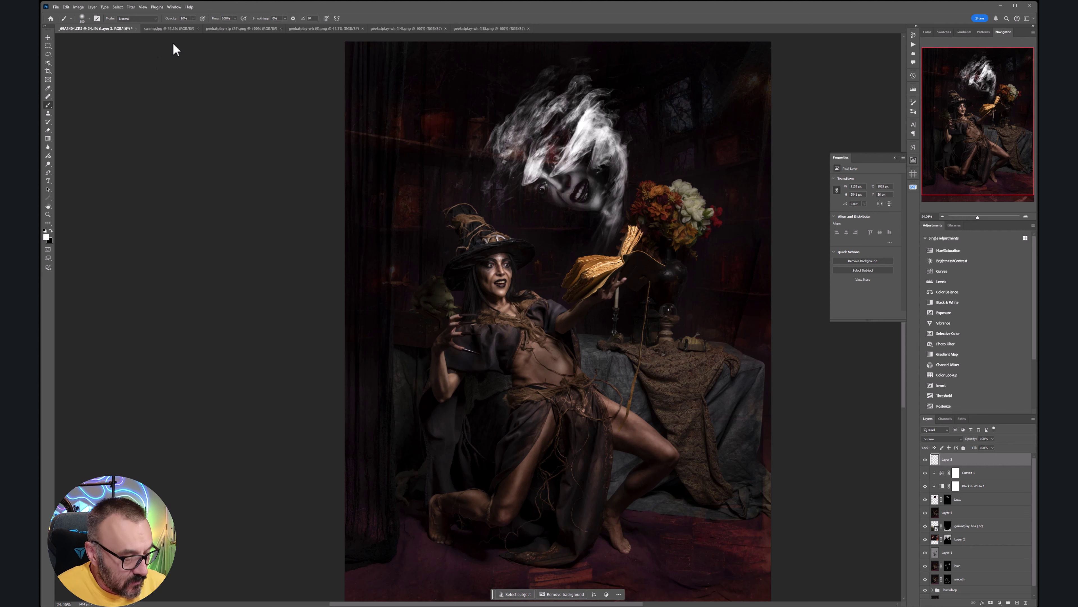
- Warp the smoke on Layer 3 again, pulling its upper edge down so it wraps more tightly around the face
click(66, 7)
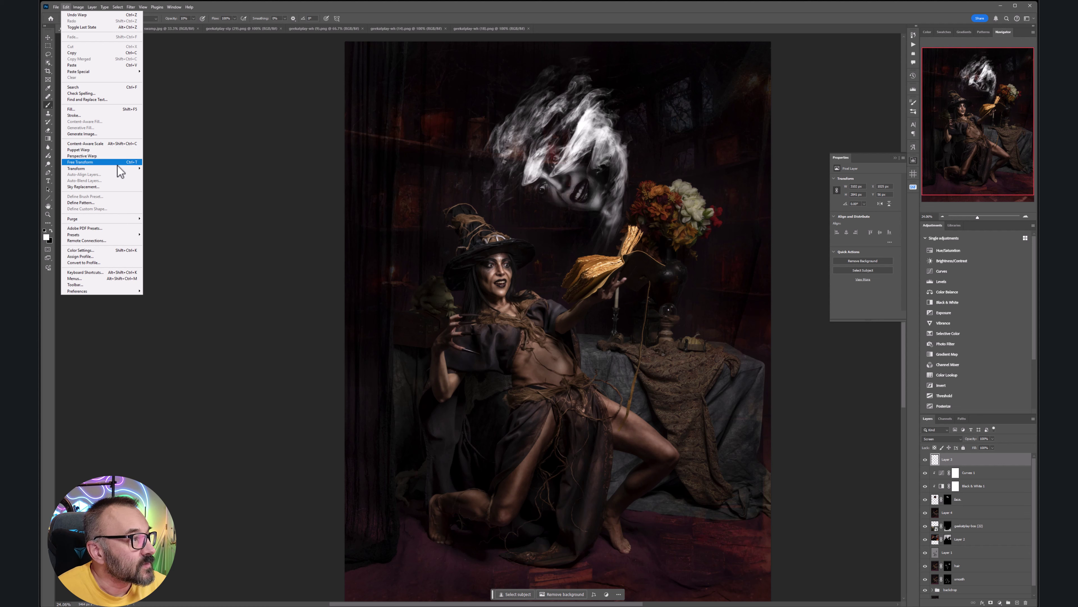
mouse_move(116, 170)
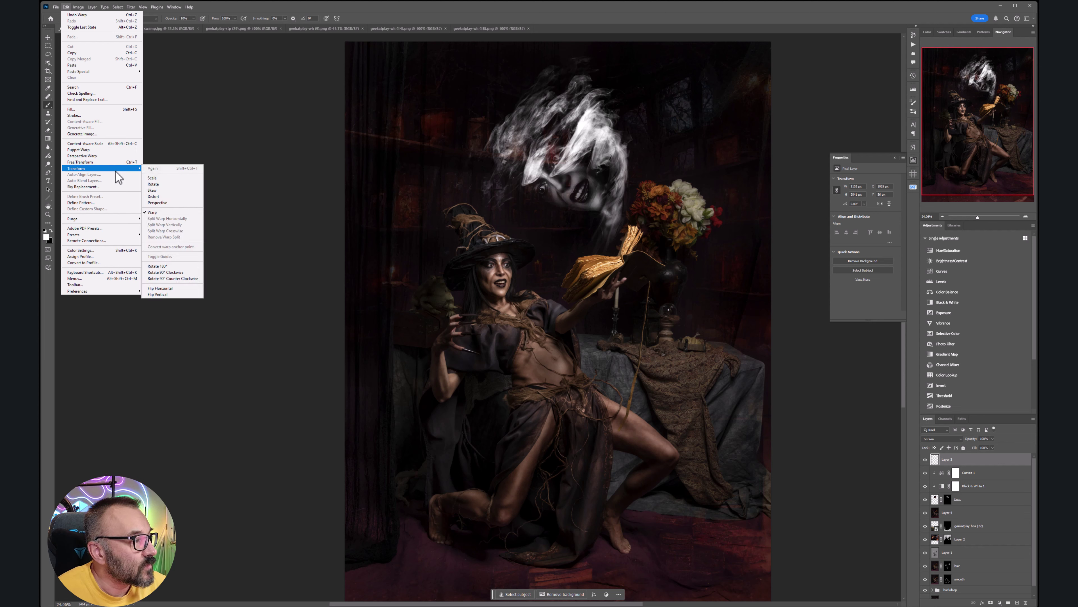
click(167, 213)
drag(596, 98, 560, 150)
drag(539, 189, 534, 161)
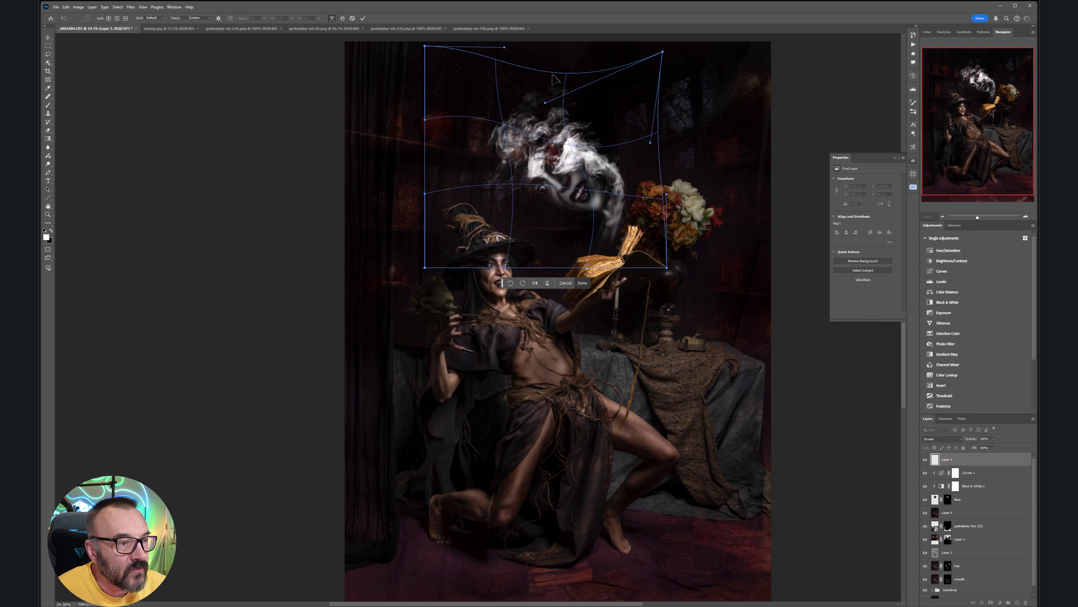
drag(553, 74, 562, 123)
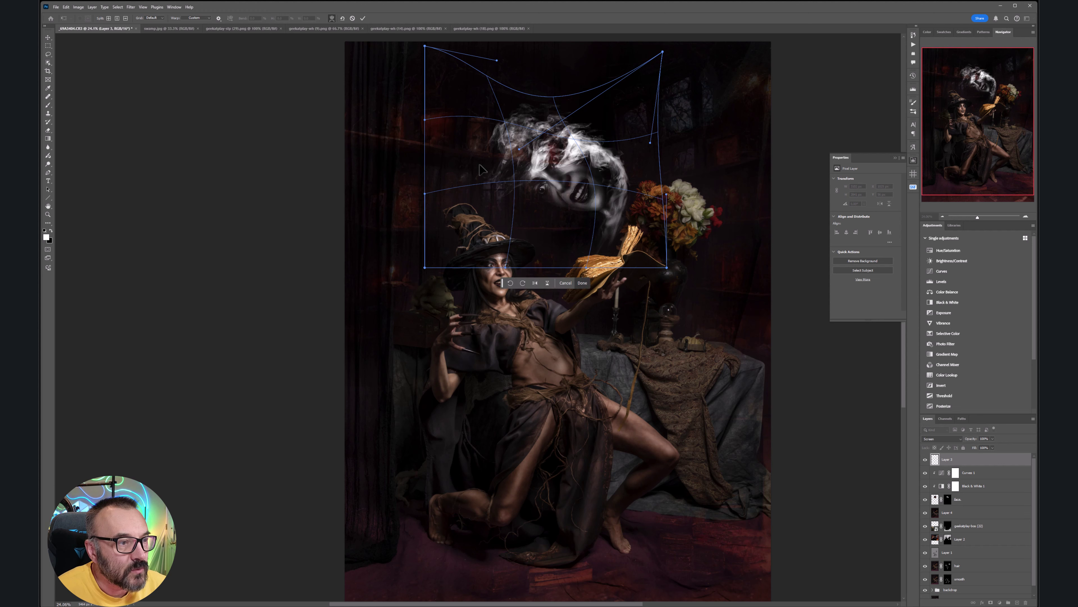
drag(479, 164, 480, 171)
drag(625, 185, 618, 196)
drag(602, 145, 608, 136)
drag(632, 212, 626, 216)
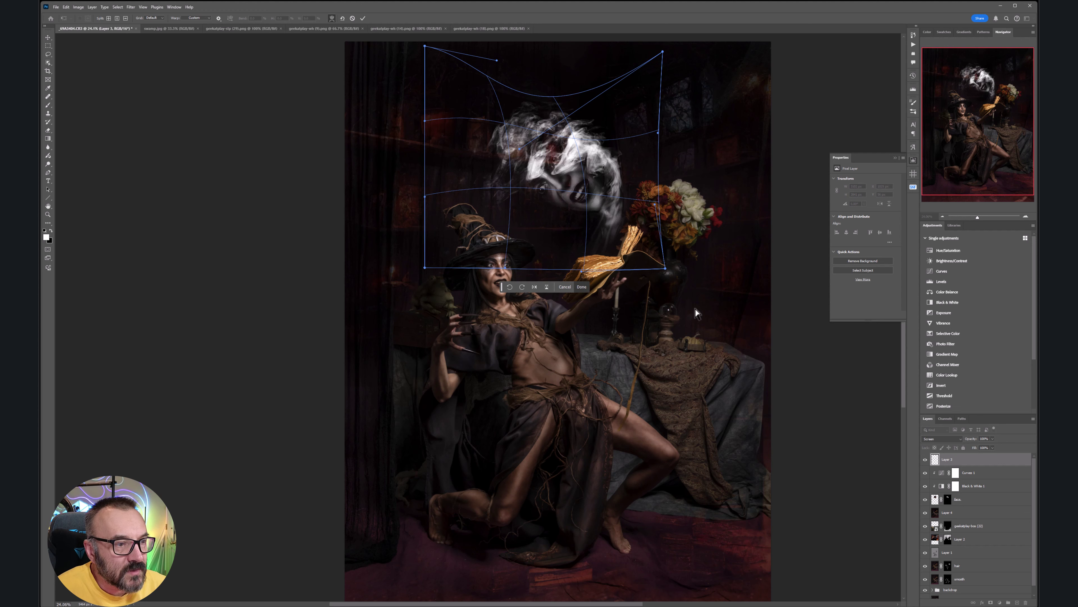
key(Return)
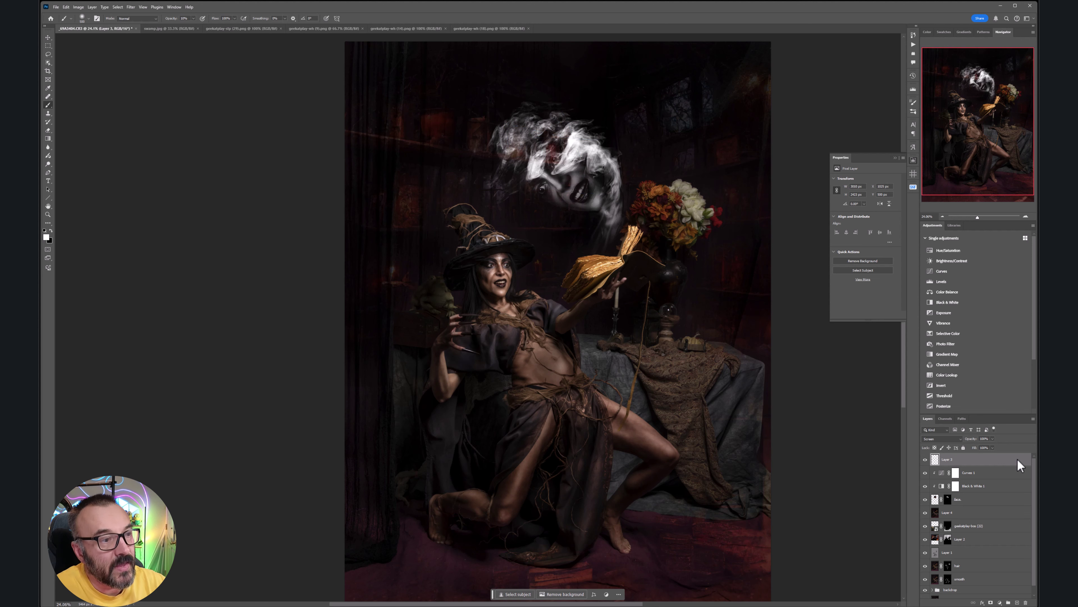
- Lower the opacity of Layer 3 and of the face layer to just under 50% each for a fainter apparition
click(992, 438)
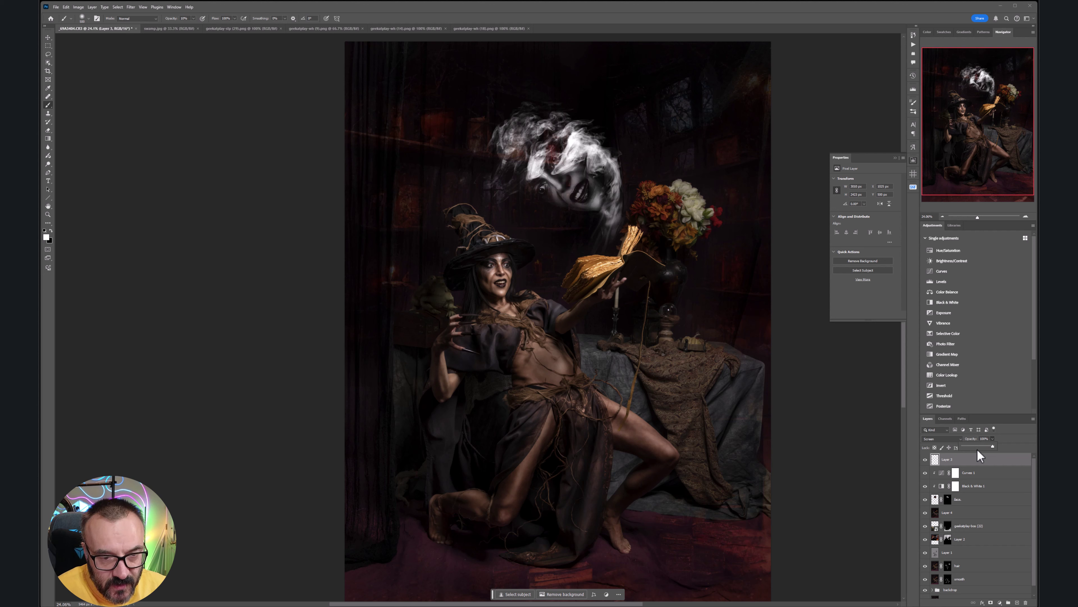
click(980, 446)
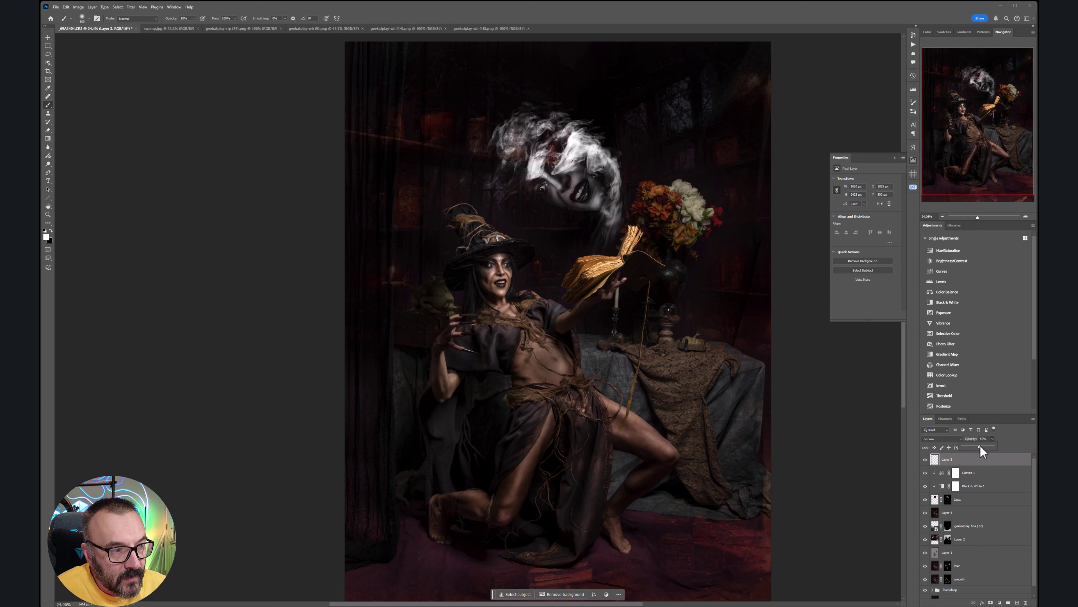
drag(976, 445, 975, 446)
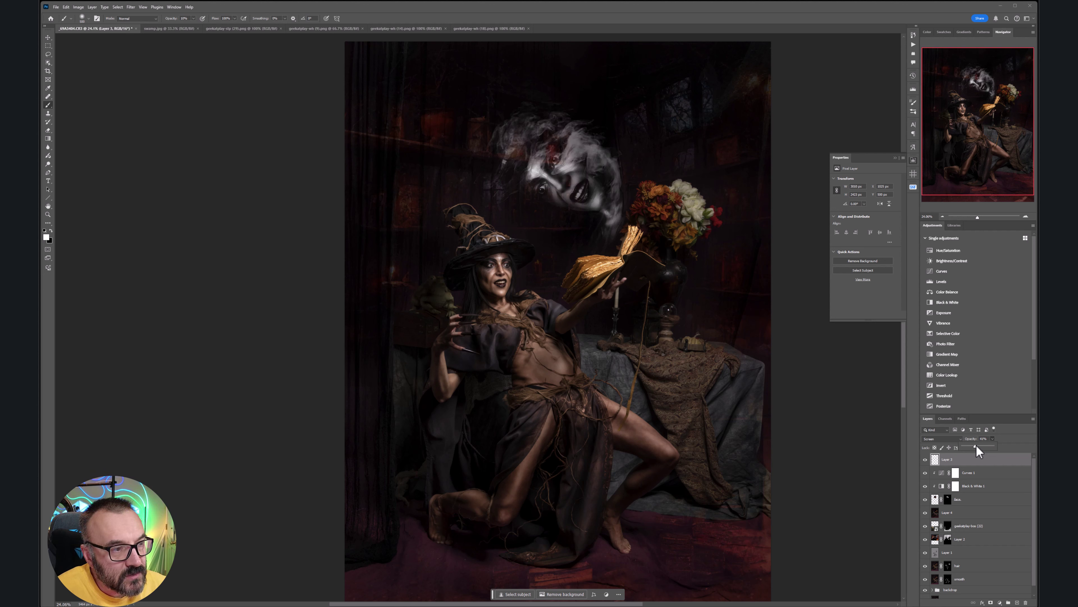
click(986, 500)
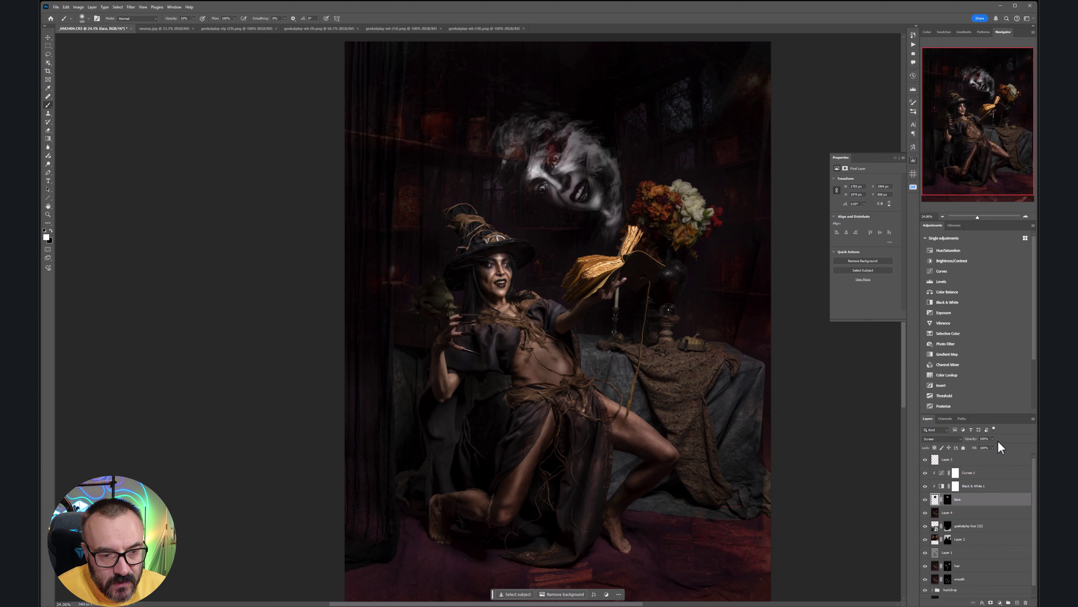
drag(981, 445, 980, 445)
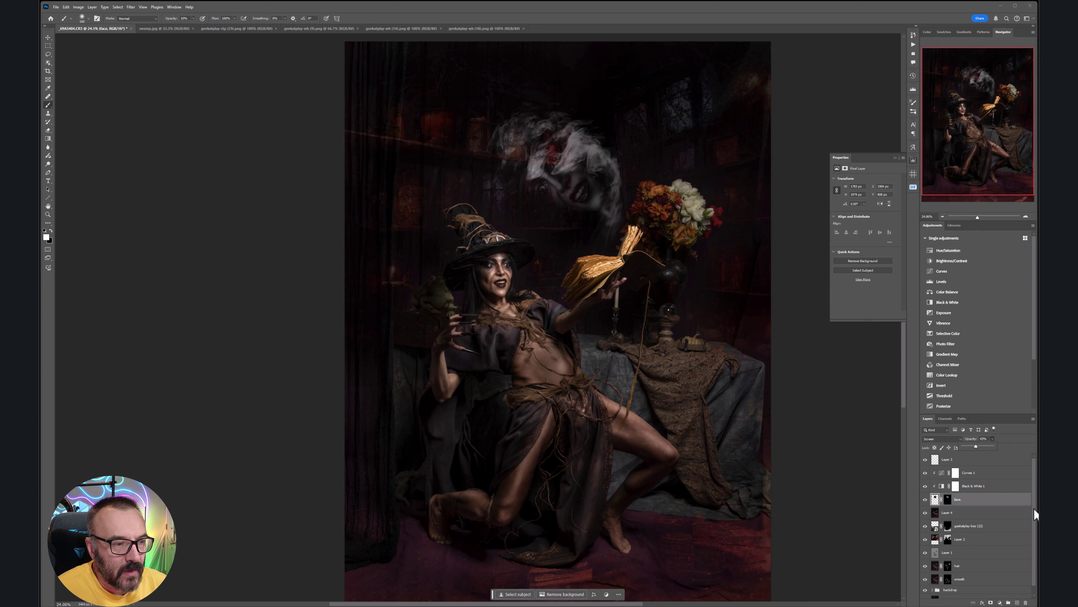
- Create a new layer above Layer 3, rename Layer 3 "smoke" and name the new layer "dust"
click(1006, 460)
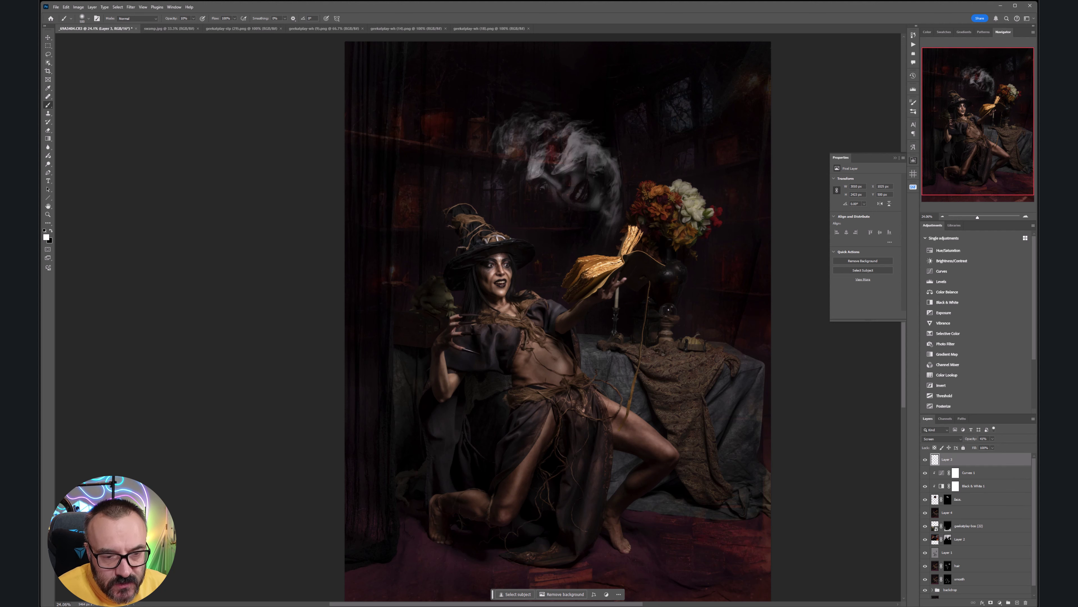
click(1015, 602)
double_click(951, 473)
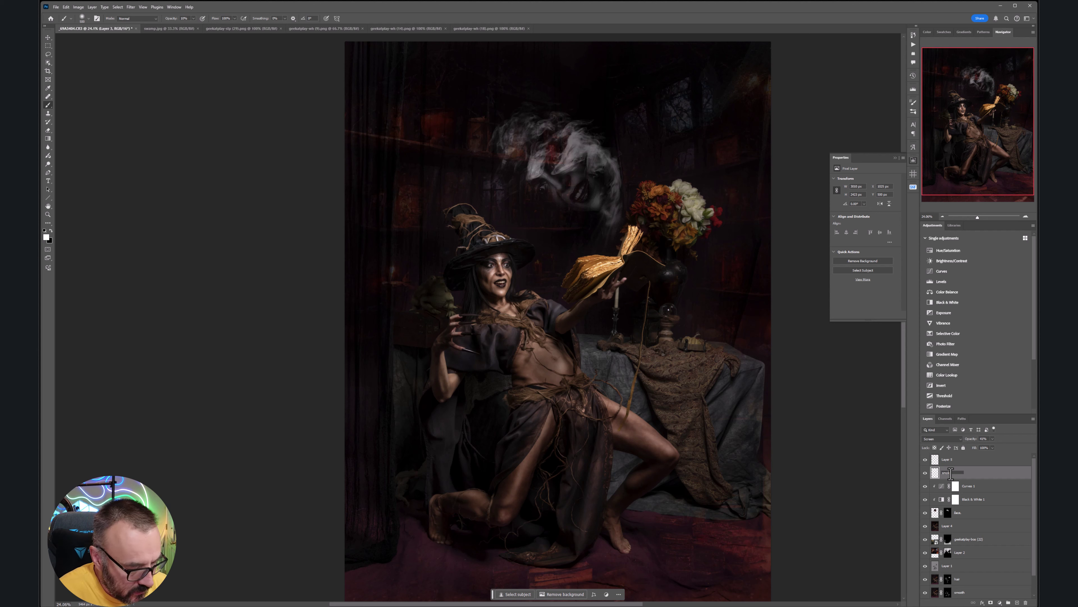
click(950, 465)
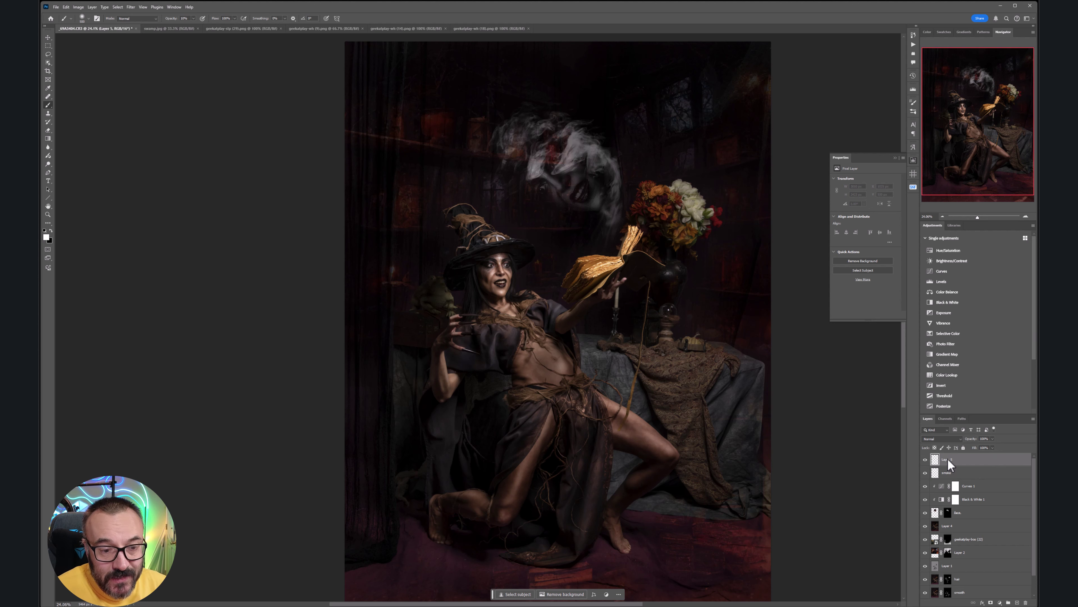
double_click(948, 460)
text(du)
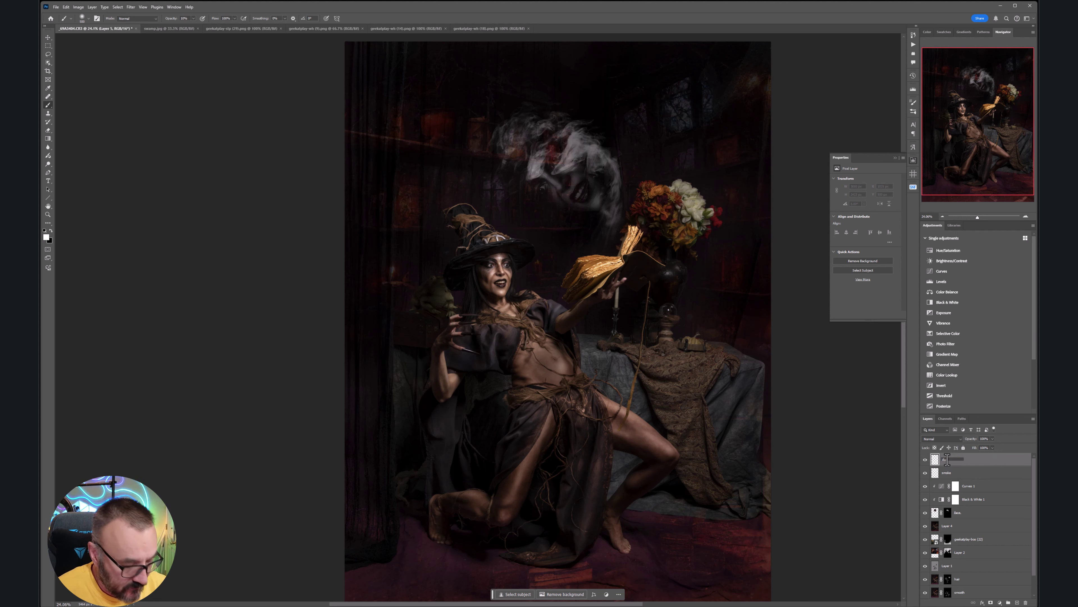
text(st)
key(Return)
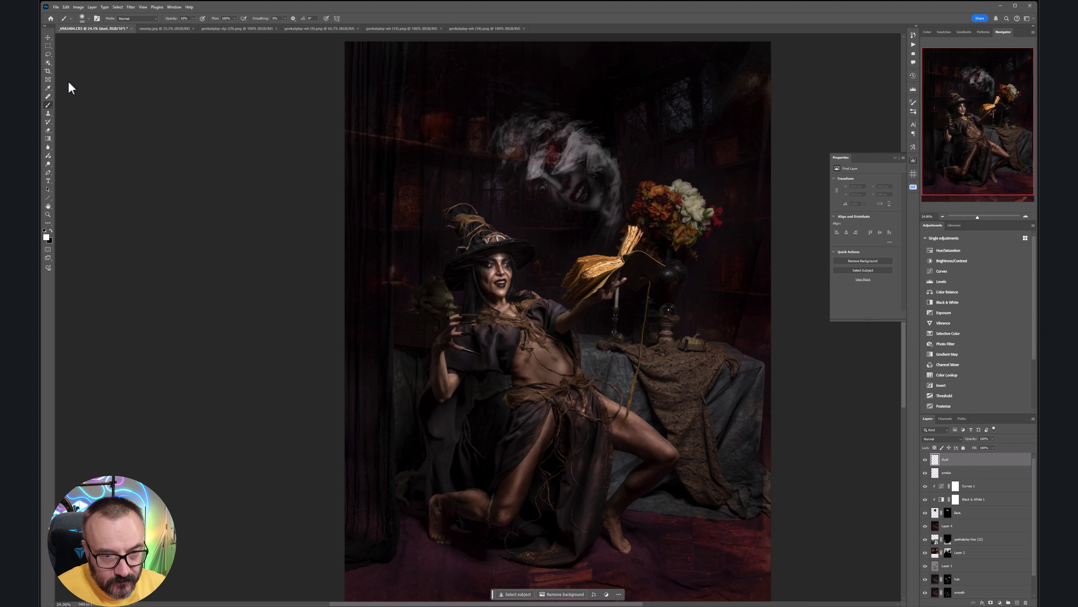
- Choose a speckled brush from the powder brush set, undo its test stamp over the smoke face, and set the brush opacity to 100%
right_click(567, 212)
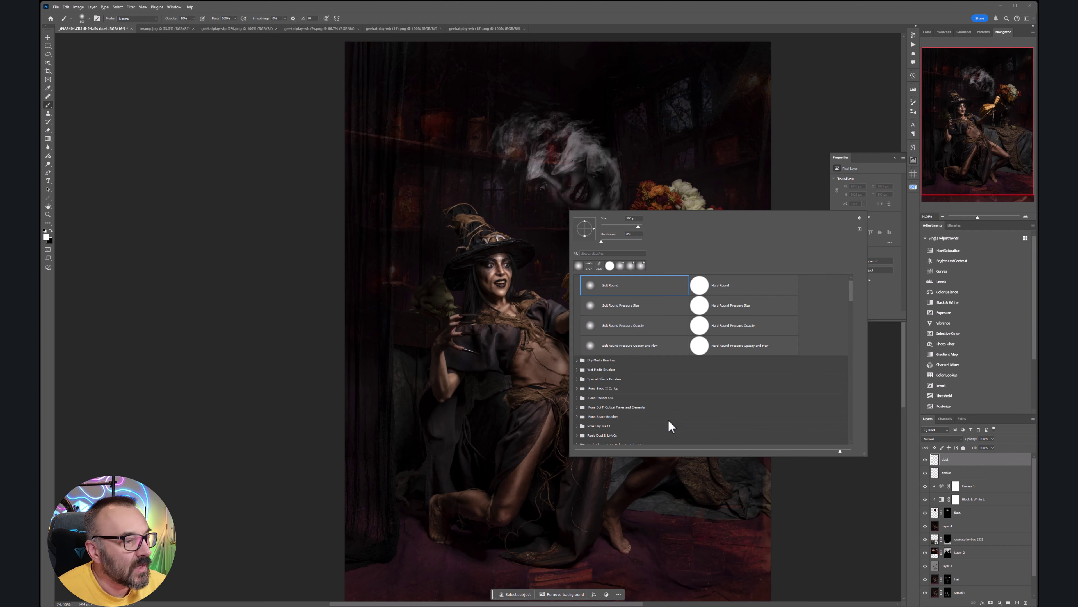
scroll(648, 337, down, 3)
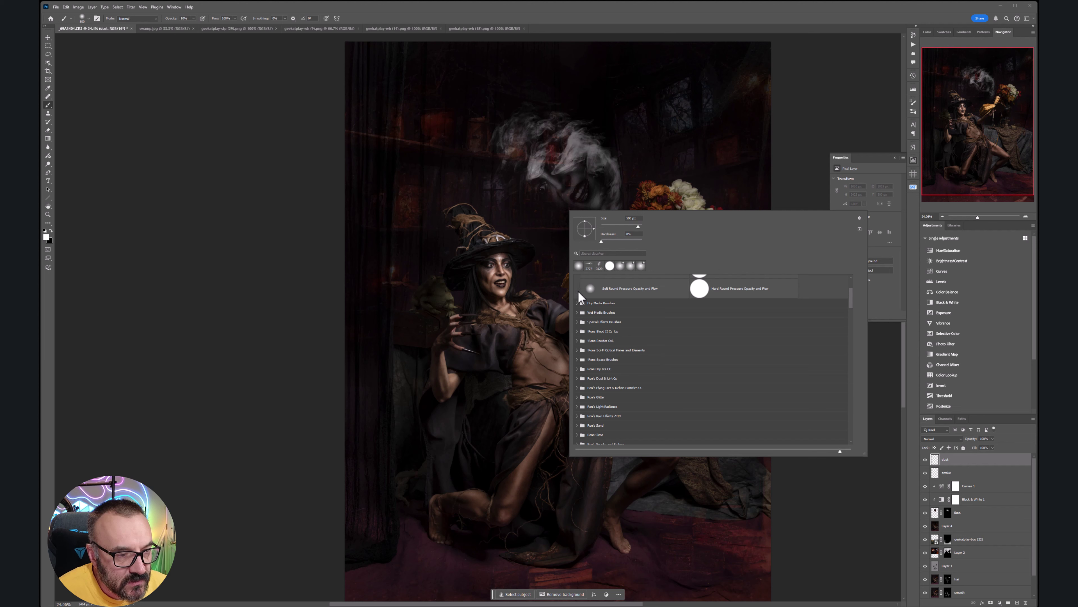
click(577, 341)
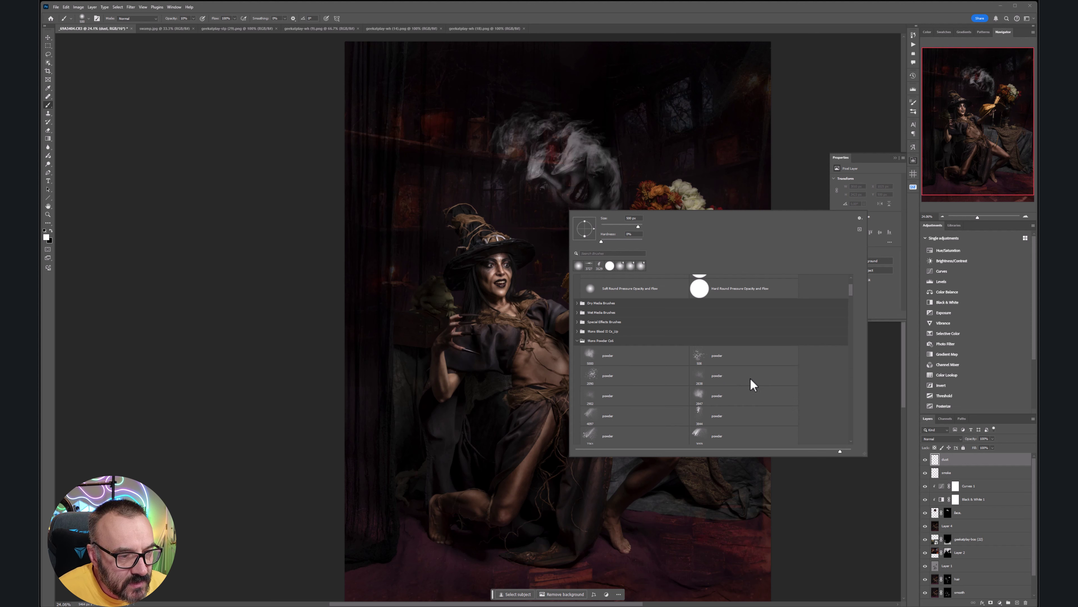
scroll(746, 384, down, 1)
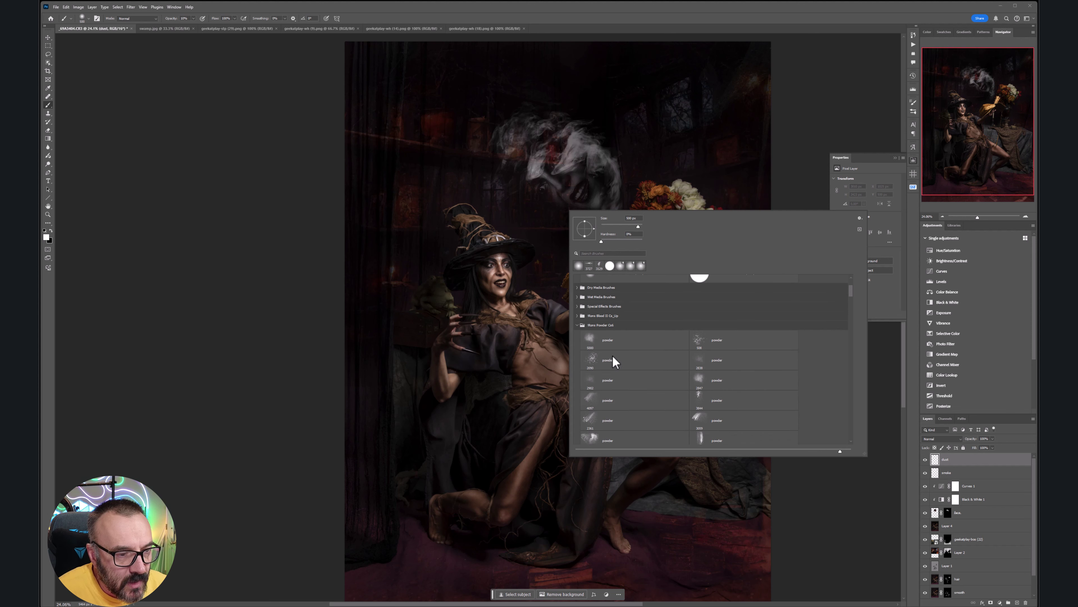
click(712, 362)
click(518, 177)
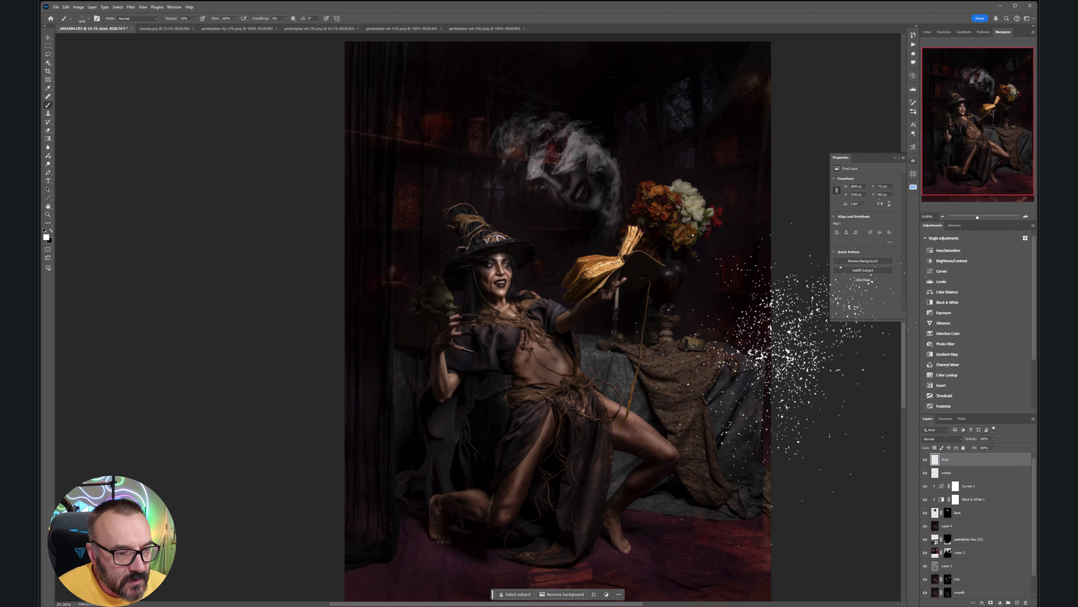
key(ctrl+z)
key(0)
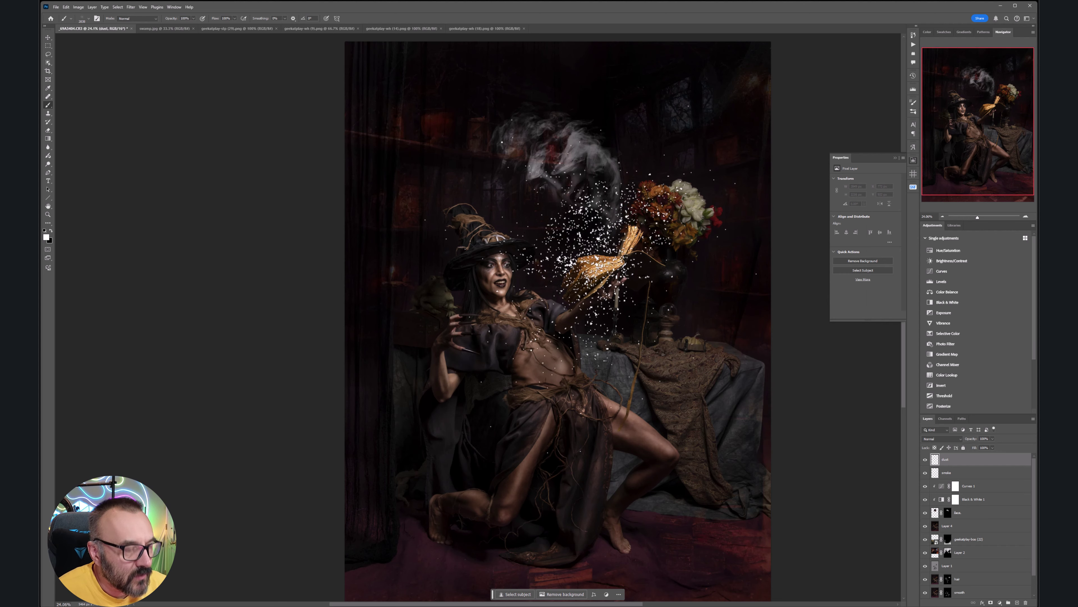
- Try stamping powder on the dust layer above the book, over the lower face and over the witch's sleeve, undoing each attempt
click(565, 243)
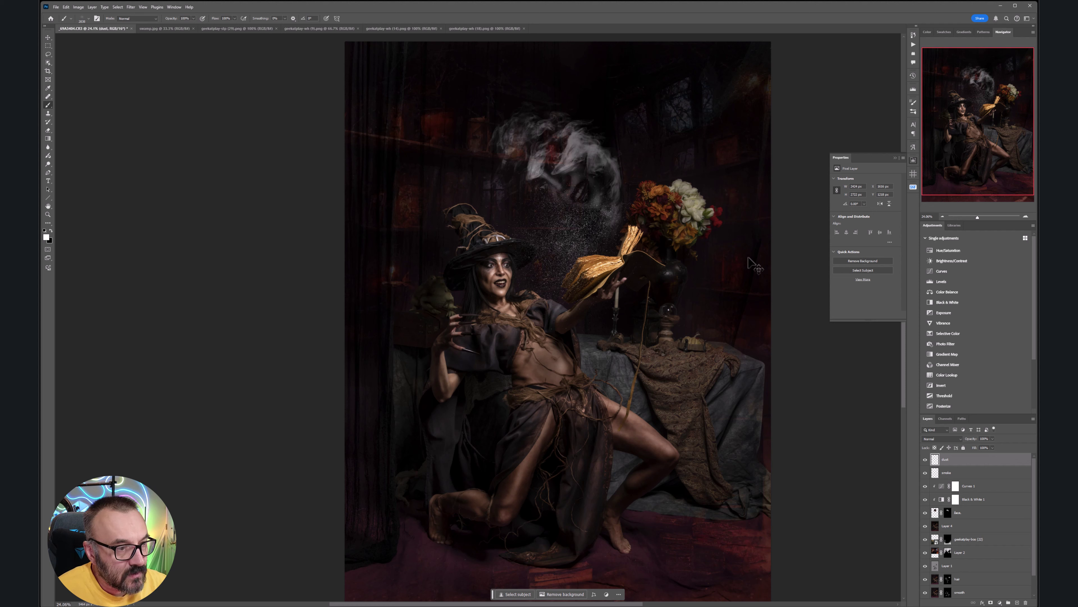
key(ctrl+z)
click(588, 208)
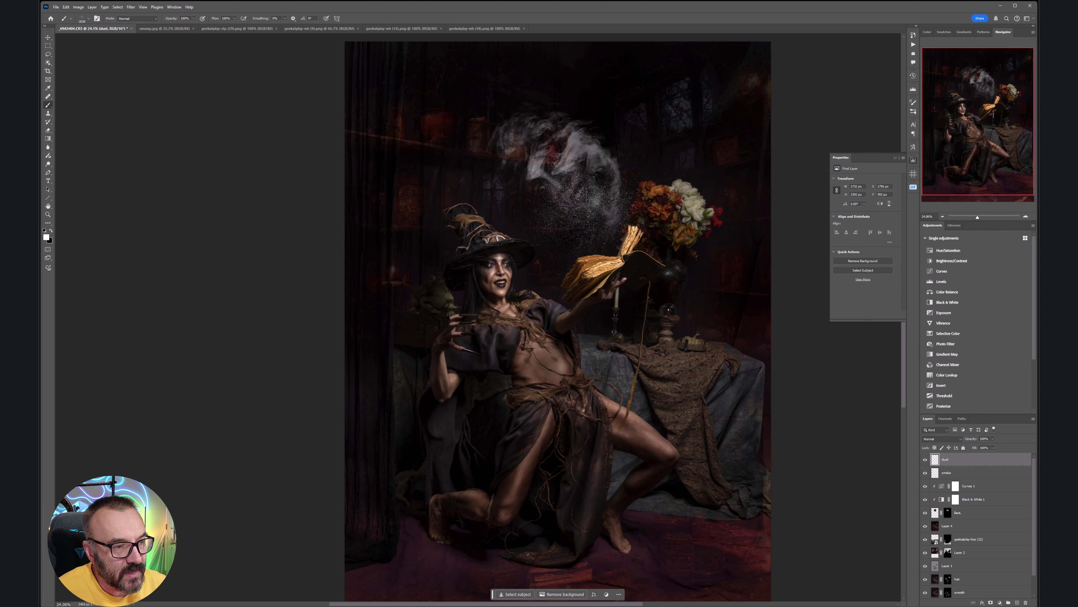
key(ctrl+z)
click(476, 343)
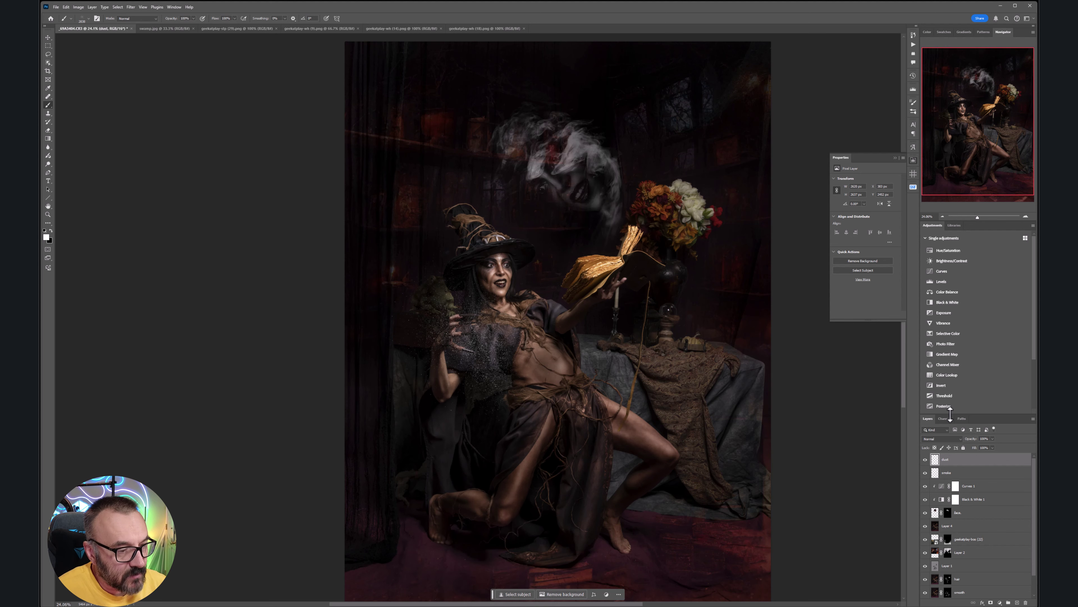
key(ctrl+z)
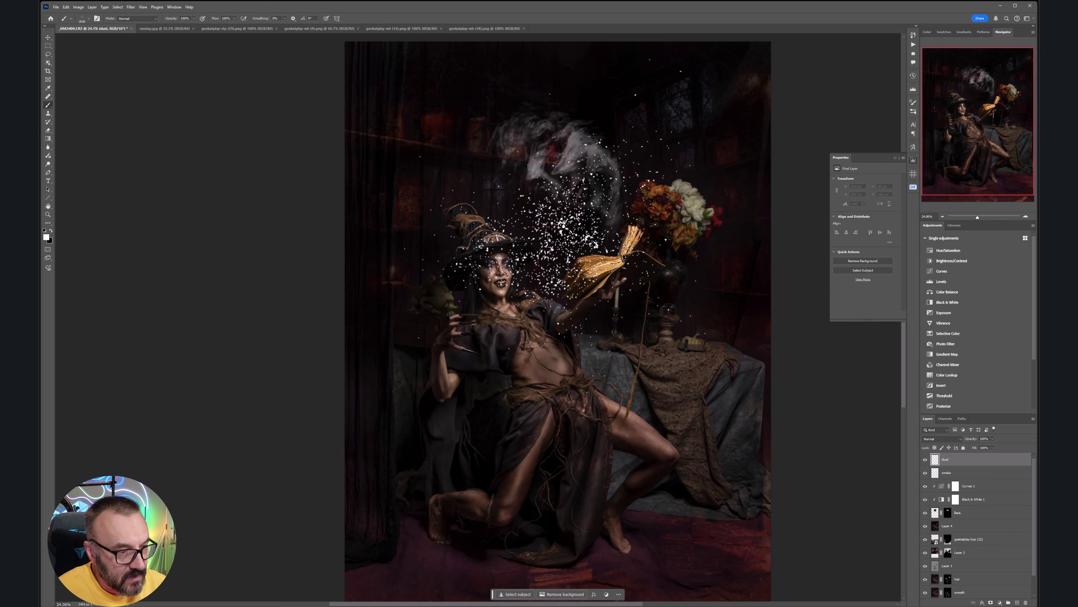
- Collapse the powder brush set and look through the remaining brush folders for a softer smoke or fog set
right_click(598, 244)
scroll(690, 414, down, 5)
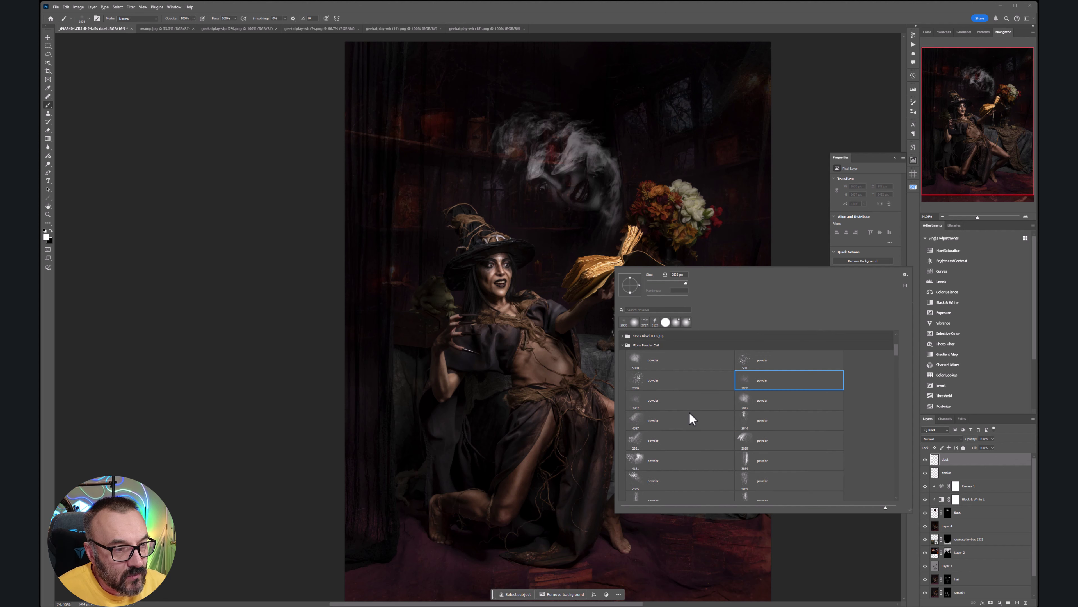
scroll(567, 342, up, 2)
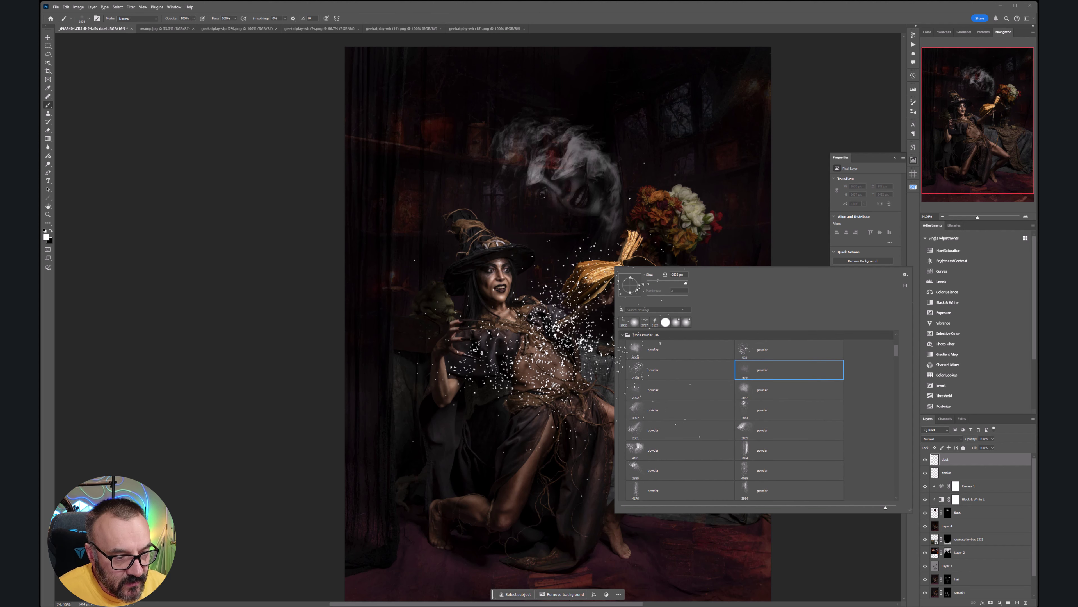
click(622, 335)
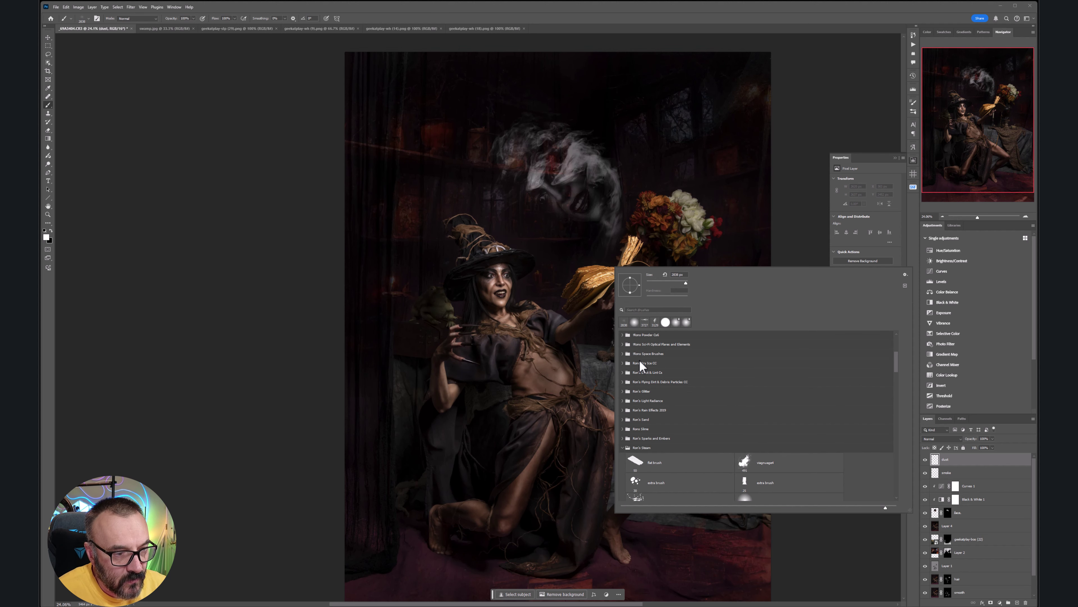
scroll(673, 397, up, 1)
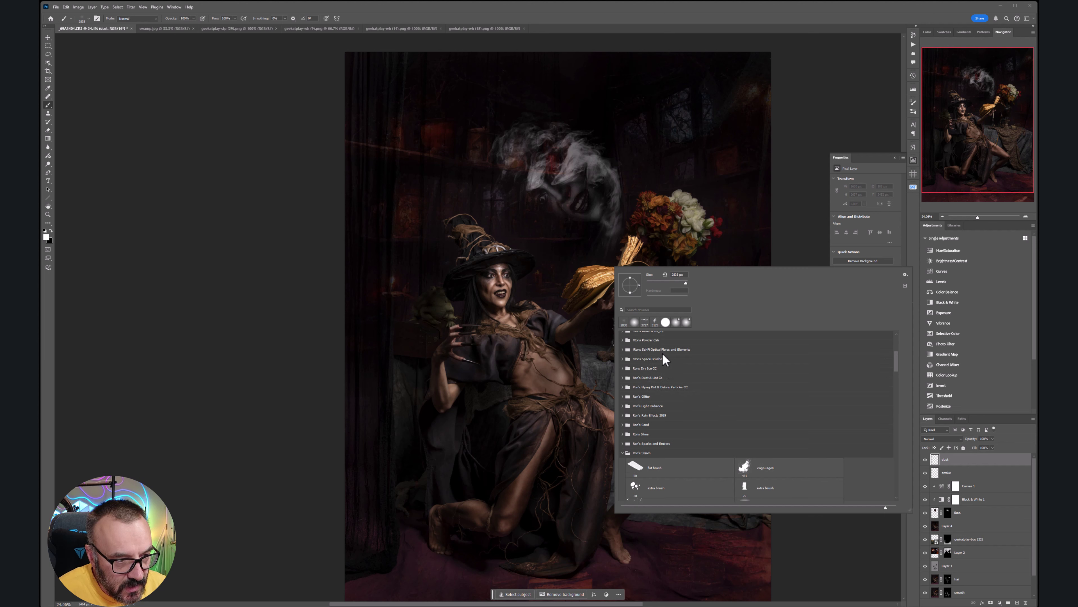
scroll(671, 375, up, 1)
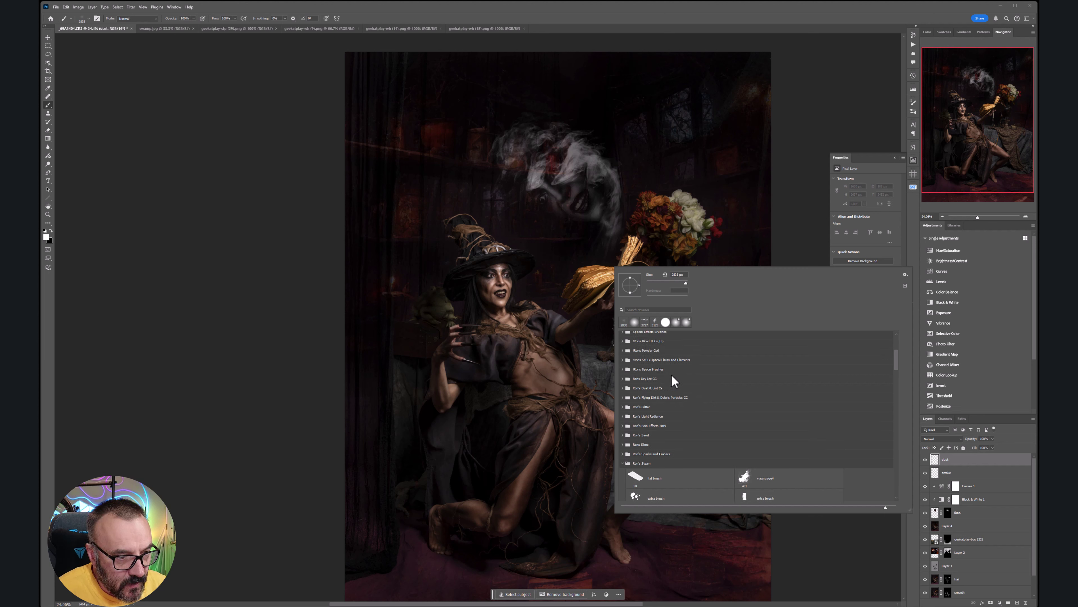
scroll(696, 410, down, 3)
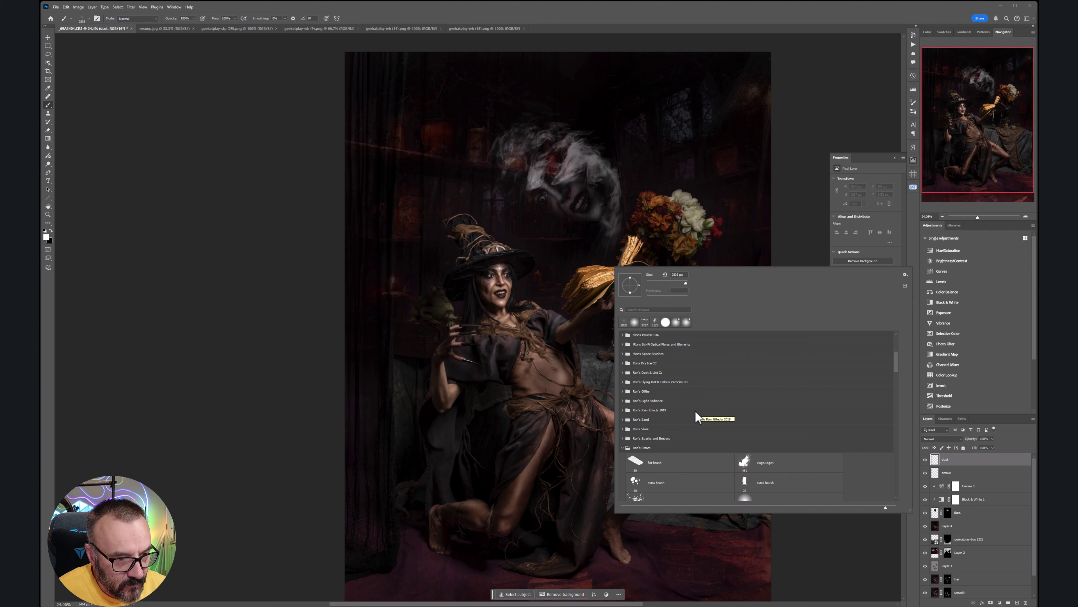
scroll(670, 406, down, 5)
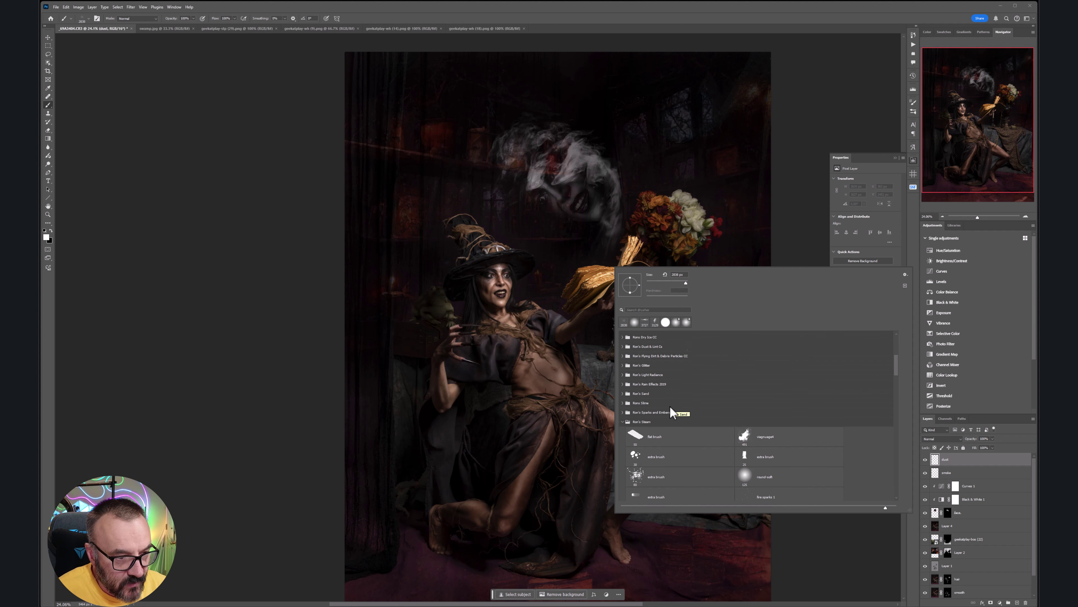
scroll(670, 407, down, 4)
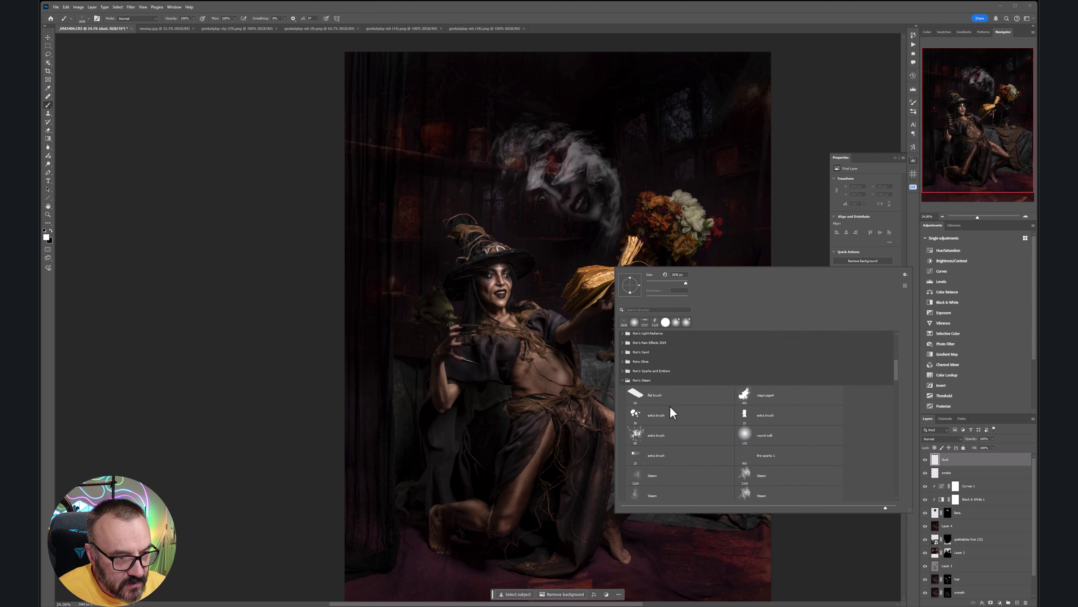
scroll(671, 412, down, 5)
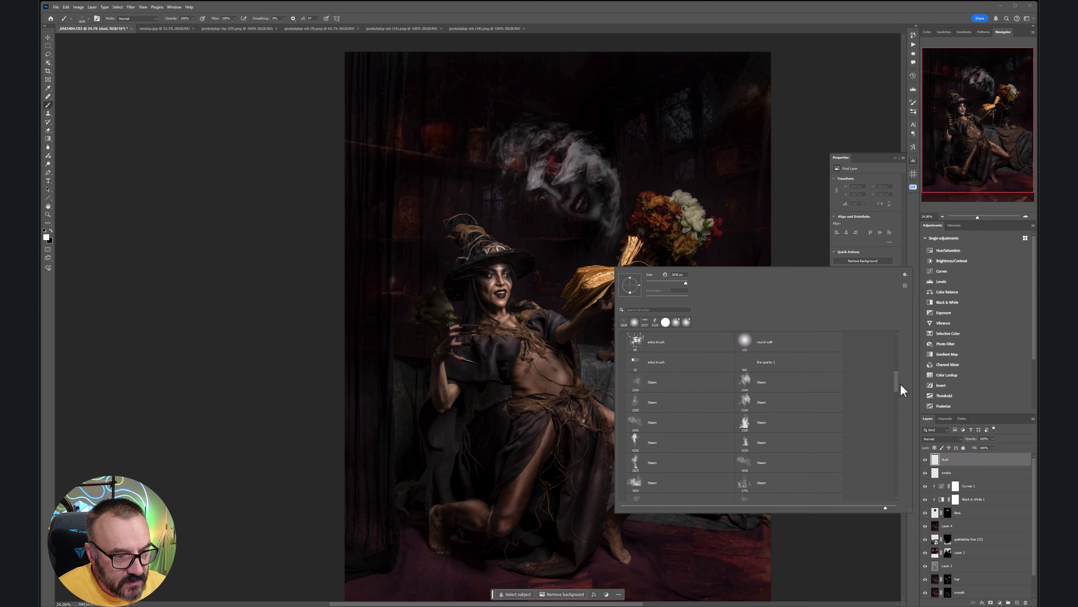
drag(898, 402, 901, 482)
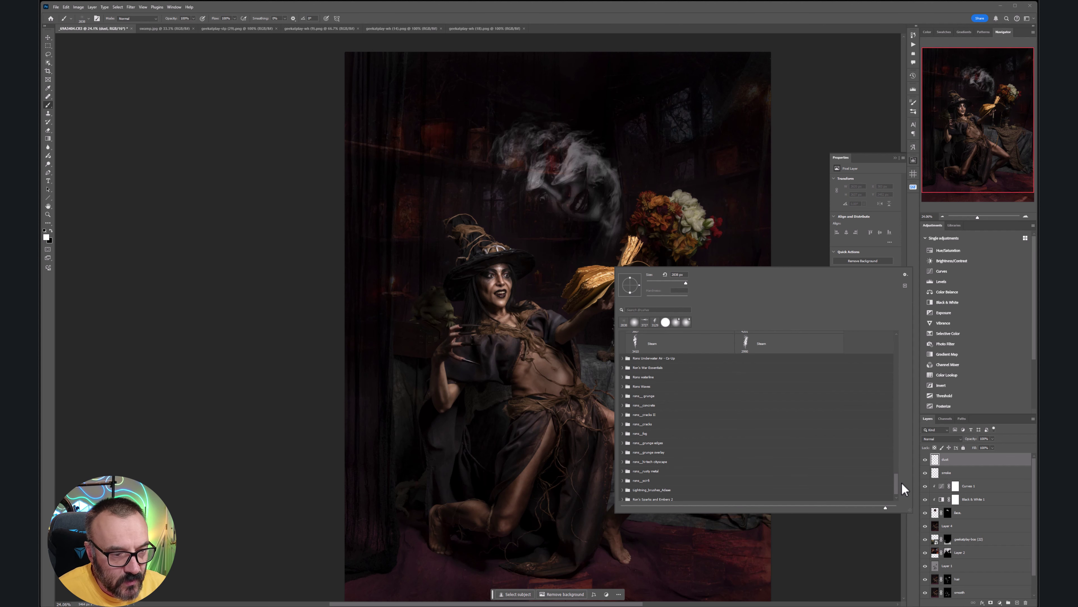
- Try a brush from the fog set on the dust layer, stamping it over the smoke face and between the face and book
click(623, 434)
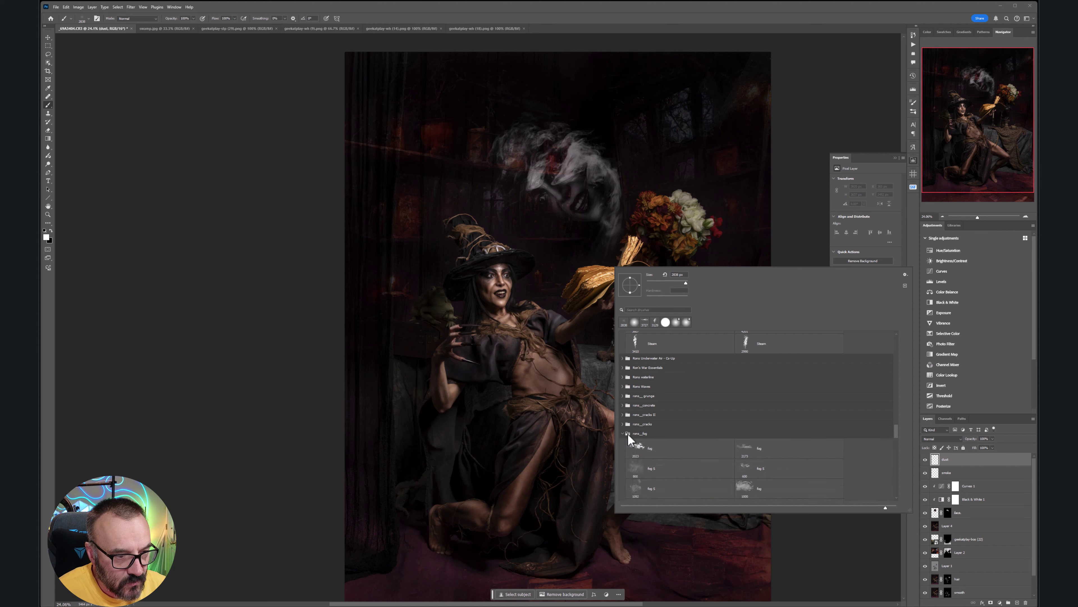
scroll(777, 443, down, 3)
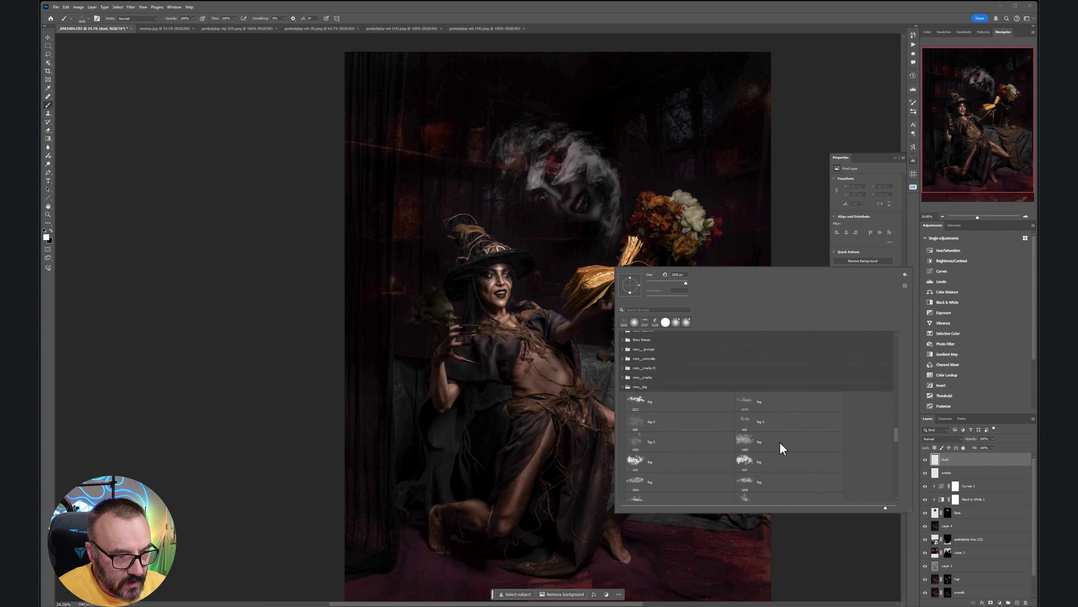
scroll(824, 441, down, 5)
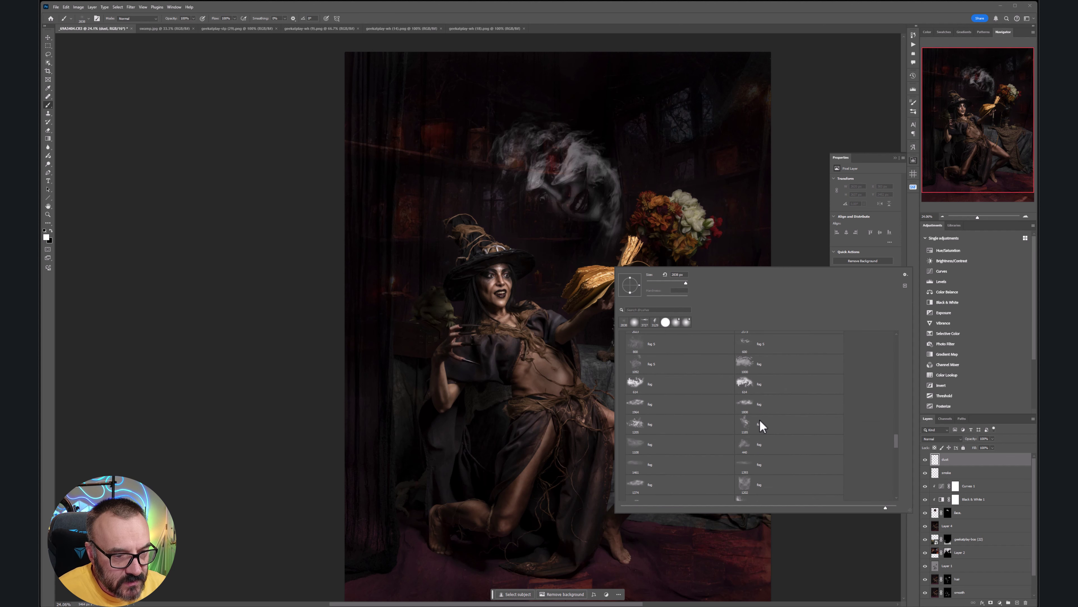
double_click(760, 421)
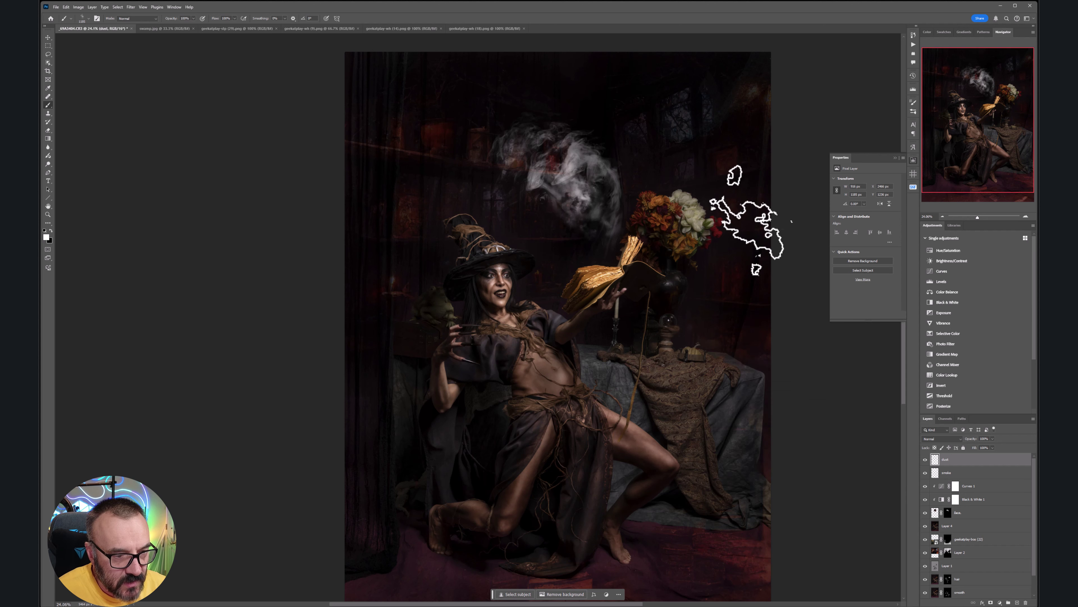
key(ctrl+z)
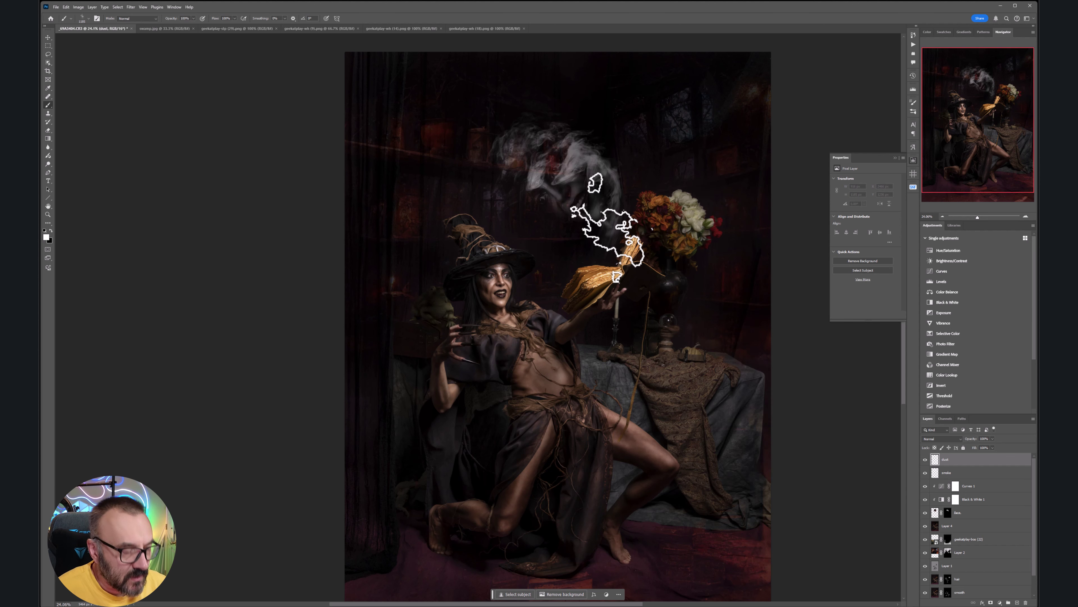
click(603, 245)
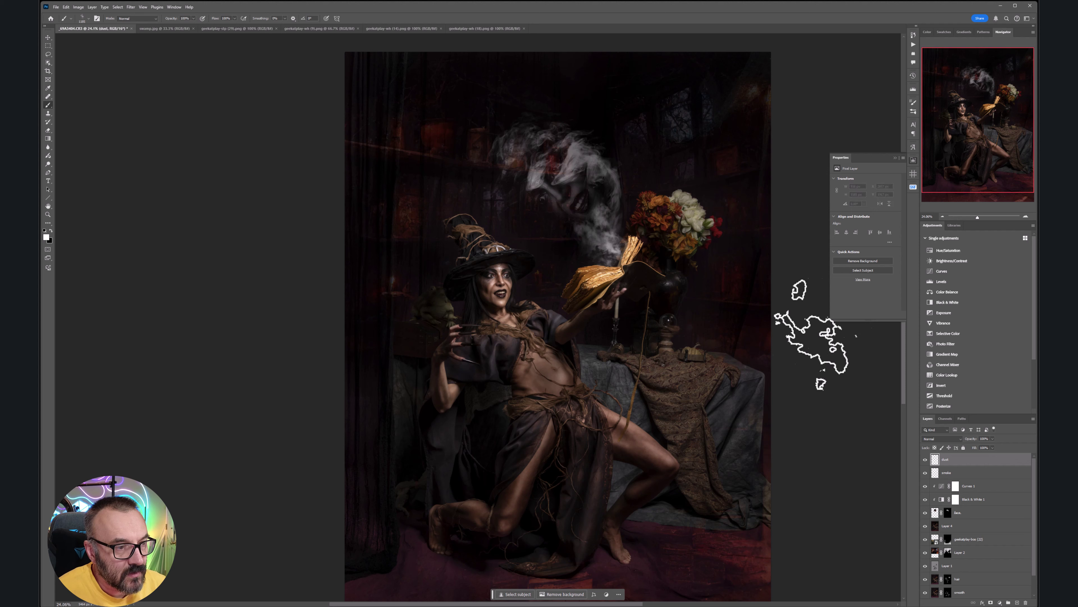
- Pick another brush from the fog set, reduce its size and stamp a wisp of fog around the lower part of the face
right_click(567, 251)
scroll(753, 434, down, 5)
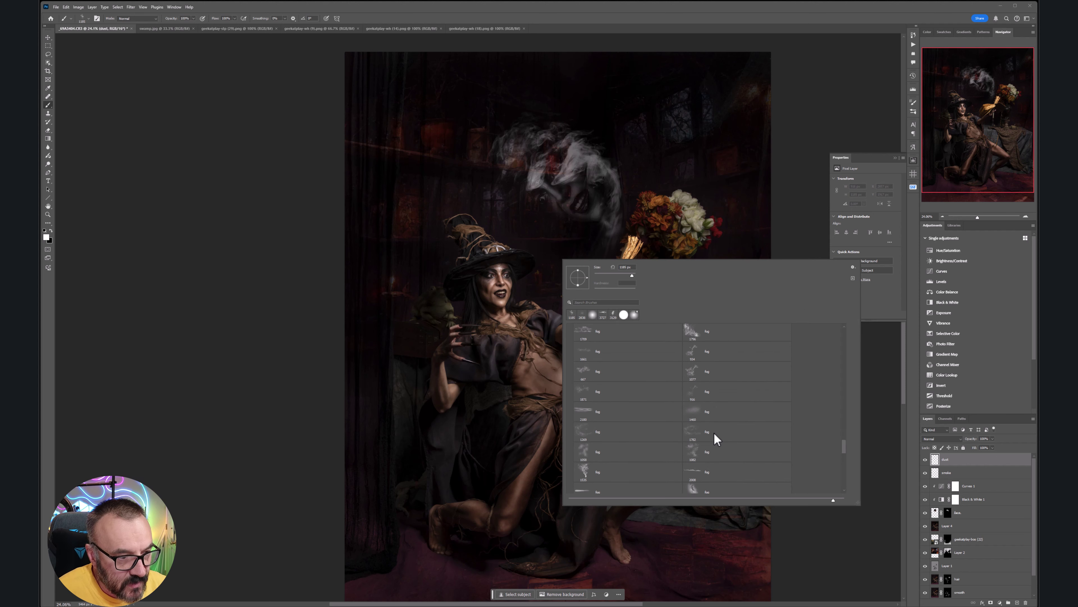
click(716, 438)
click(571, 225)
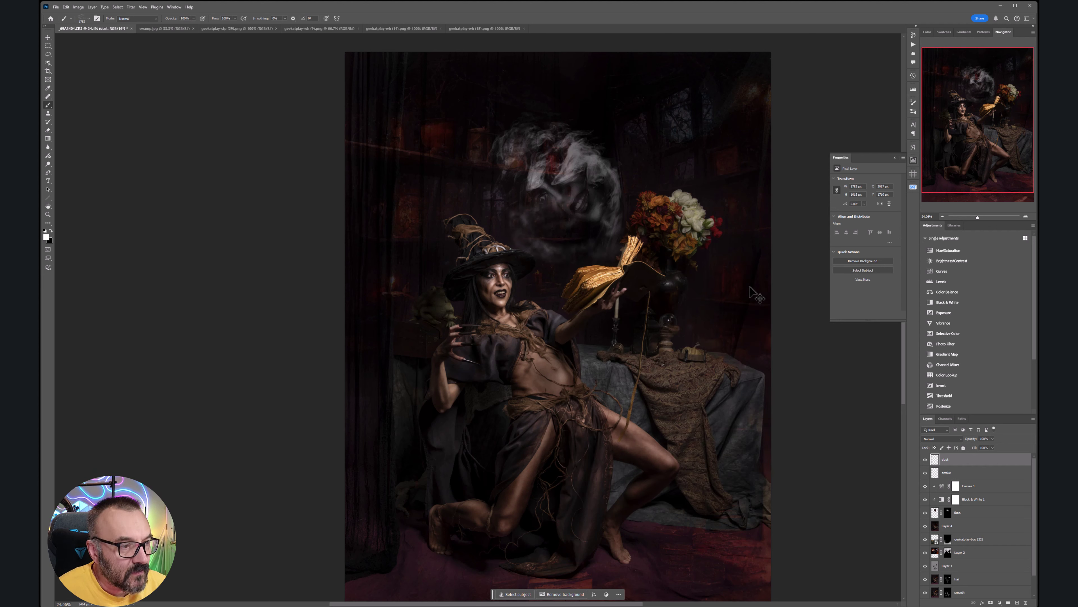
key(ctrl+z)
key(bracketleft)
click(576, 260)
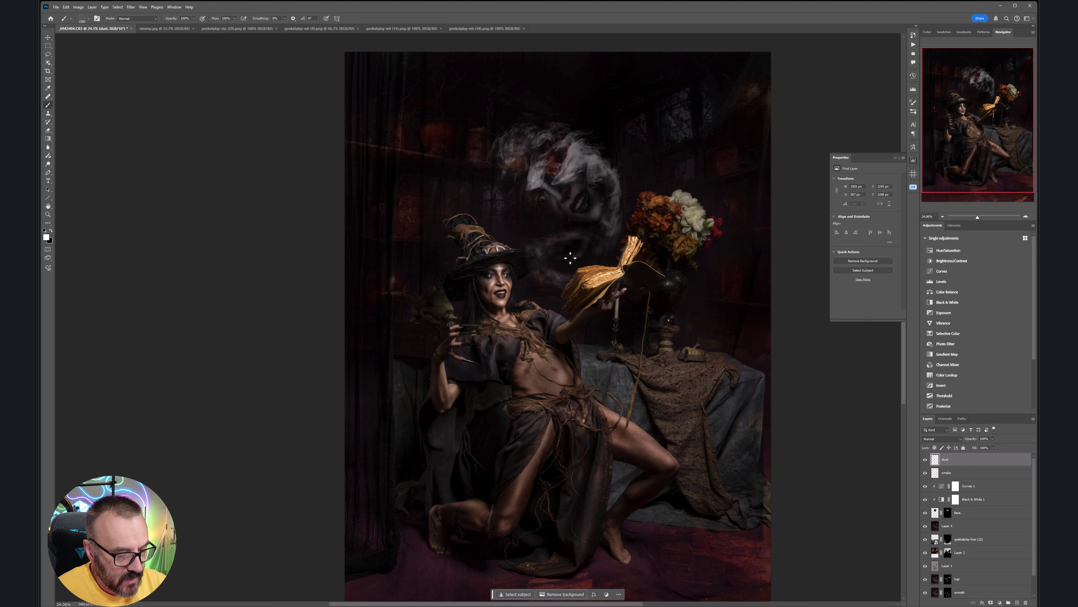
key(ctrl+z)
click(584, 227)
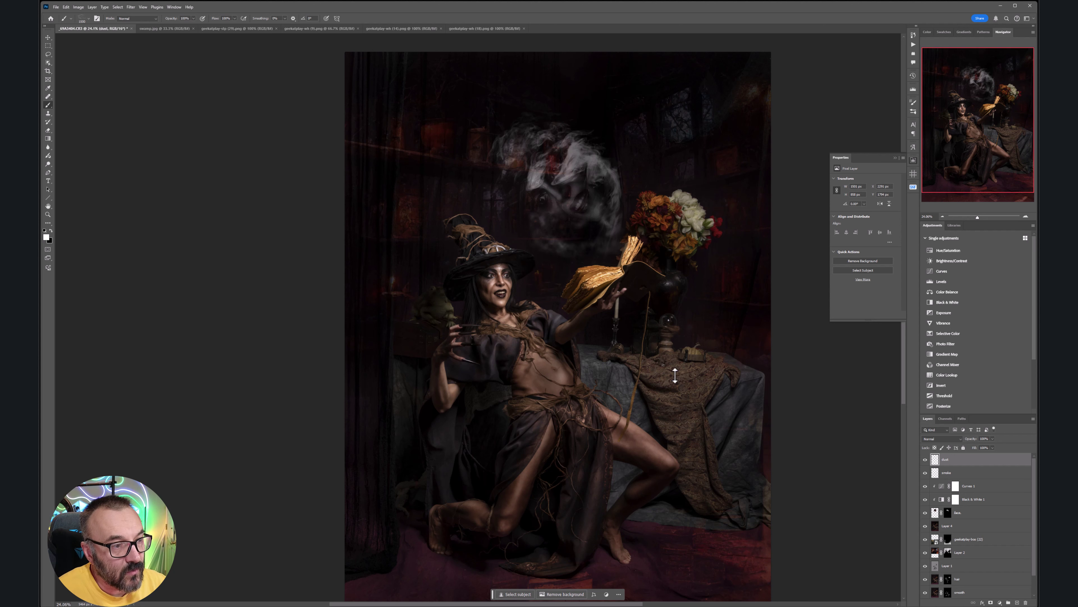
- Select a different brush from further down the fog set and undo its test stamp beside the witch's robe
right_click(600, 354)
scroll(775, 506, down, 5)
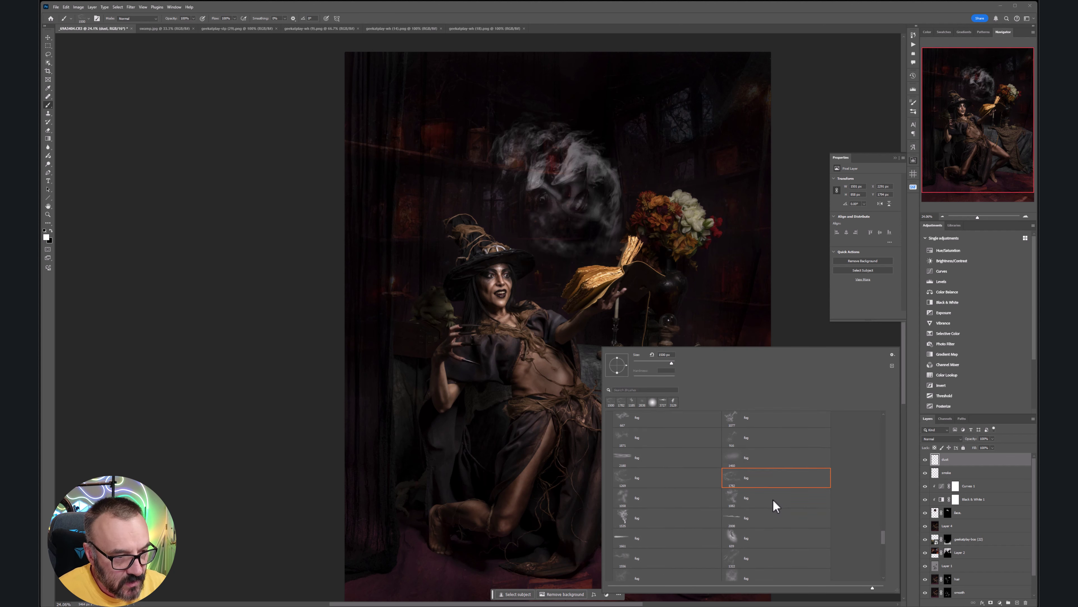
scroll(776, 505, down, 6)
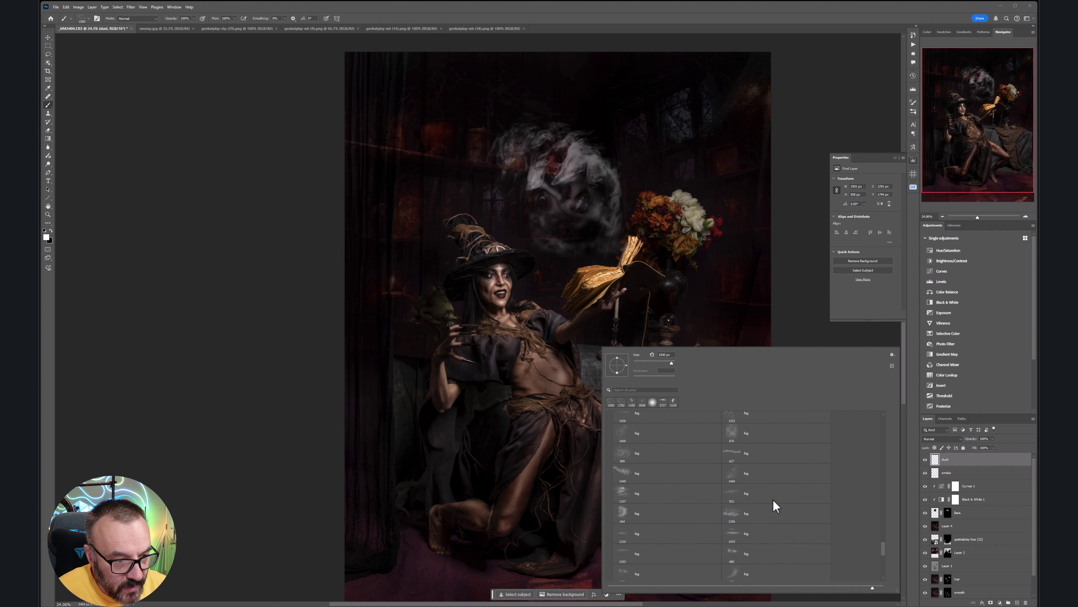
scroll(776, 506, down, 4)
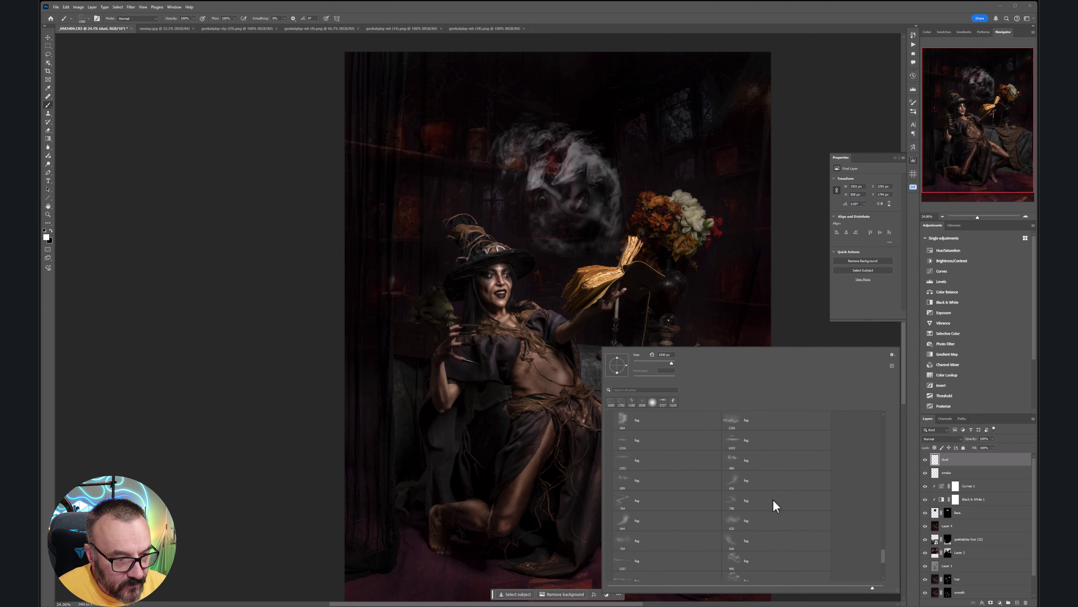
click(741, 491)
double_click(741, 490)
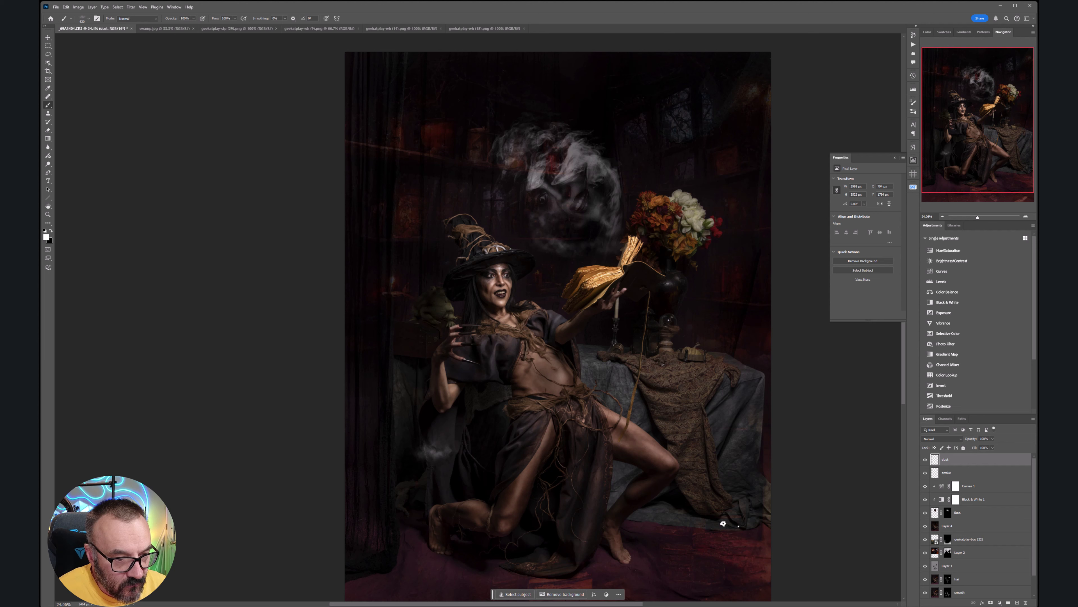
key(ctrl+z)
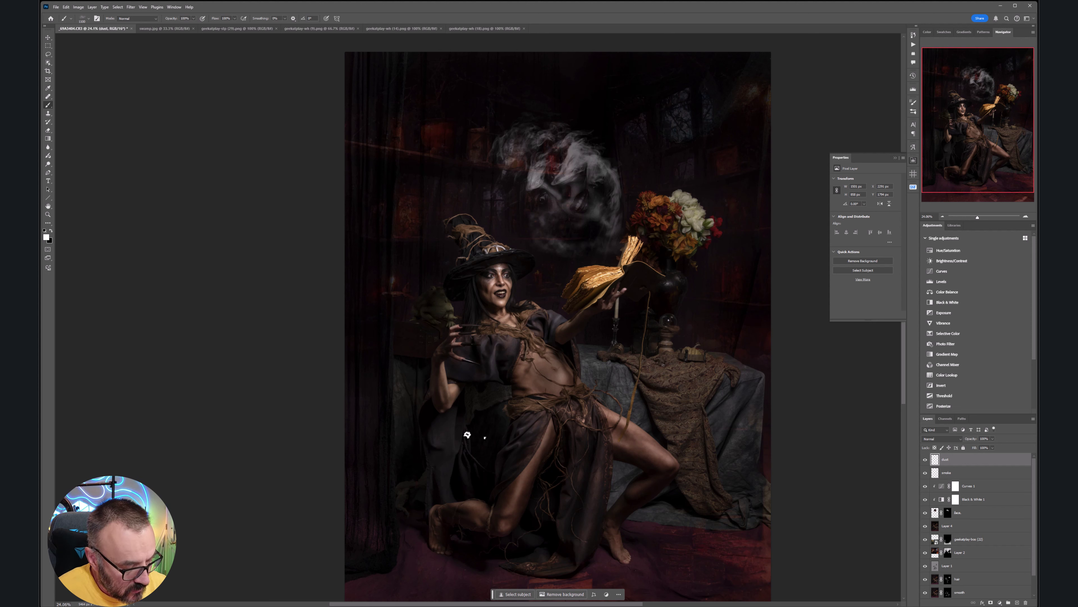
- Stamp large patches of fog on the dust layer beside the witch's robe, across the lower tablecloth and over the dark background near the skull
key(bracketright)
click(382, 476)
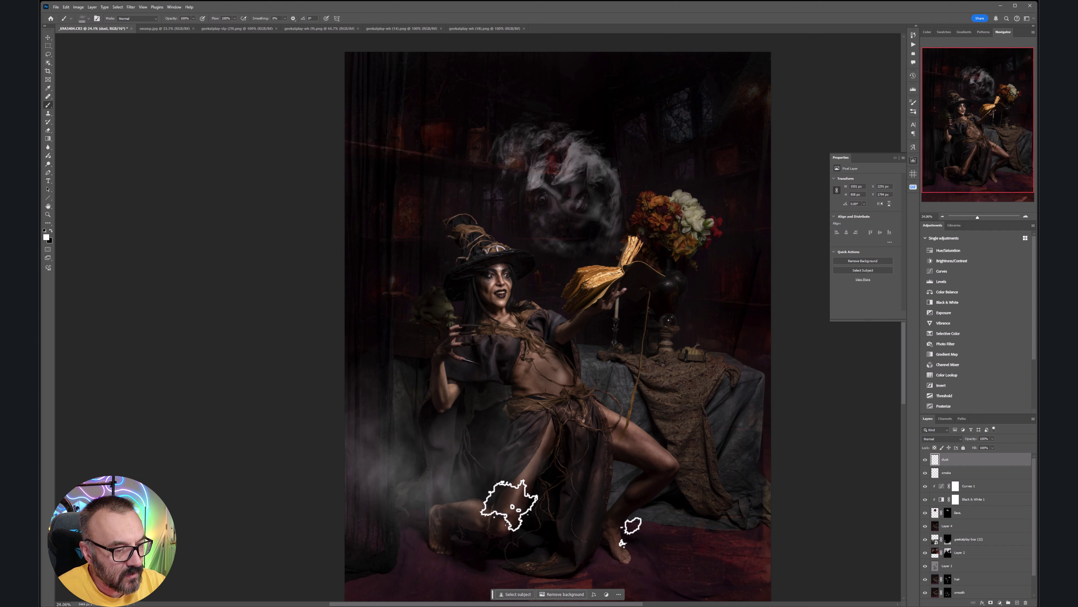
click(729, 465)
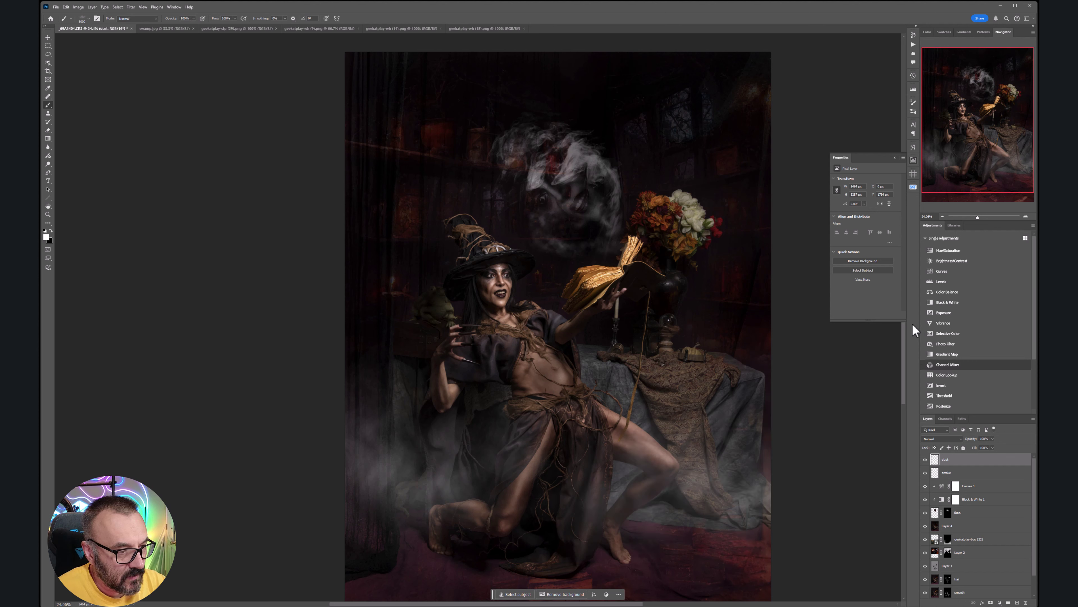
click(385, 303)
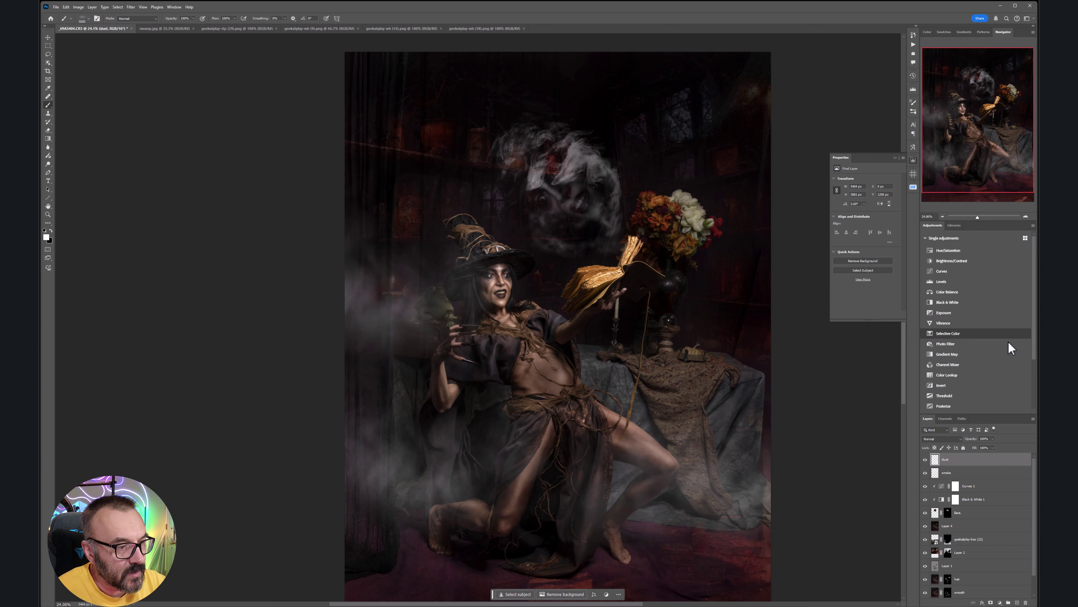
- Blend the dust layer with Soft Light and toggle its visibility to compare the image with and without it
click(950, 439)
click(948, 533)
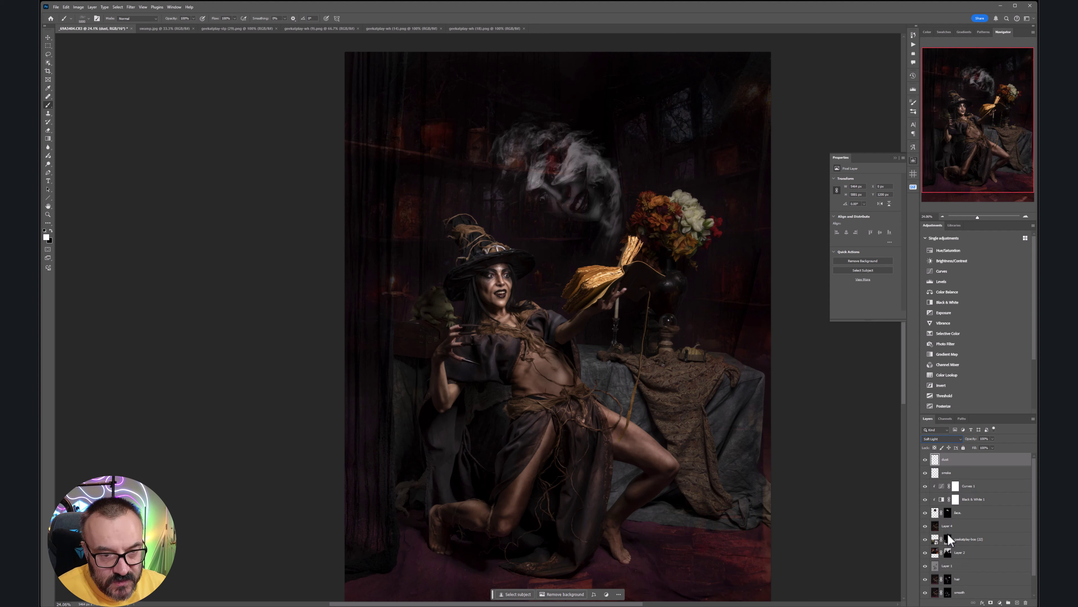
click(926, 462)
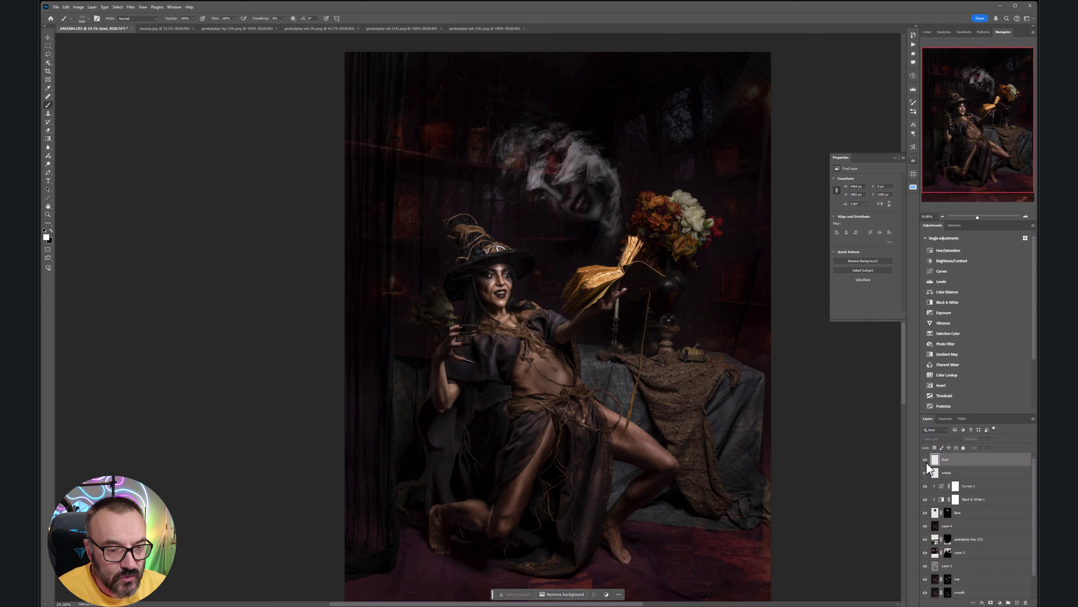
click(927, 463)
- Add a new layer named "fog" above the dust layer and set its blend mode to Multiply
click(1018, 603)
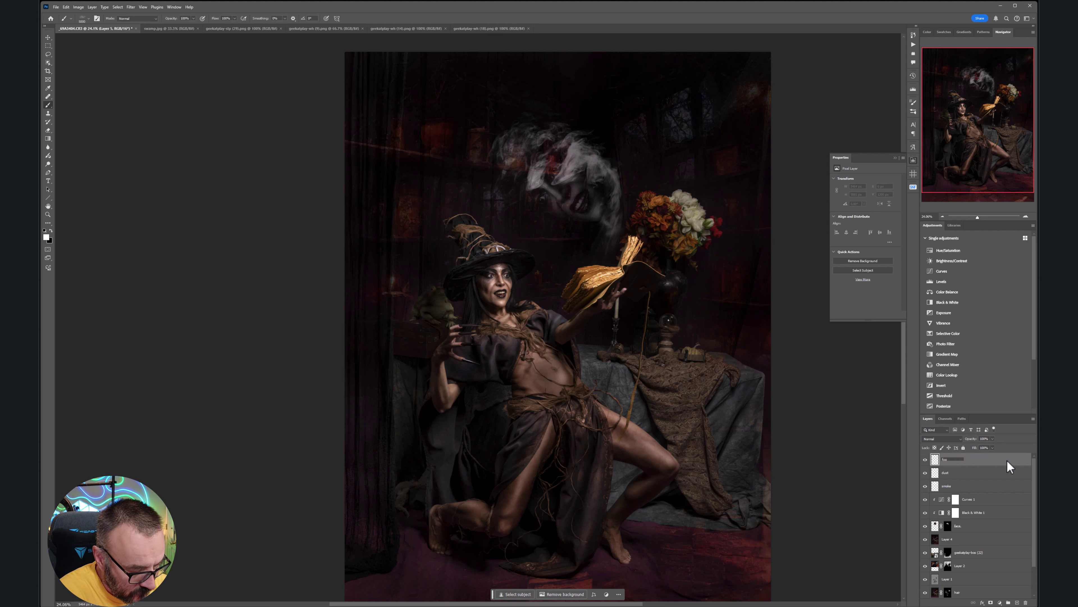
key(Return)
click(956, 438)
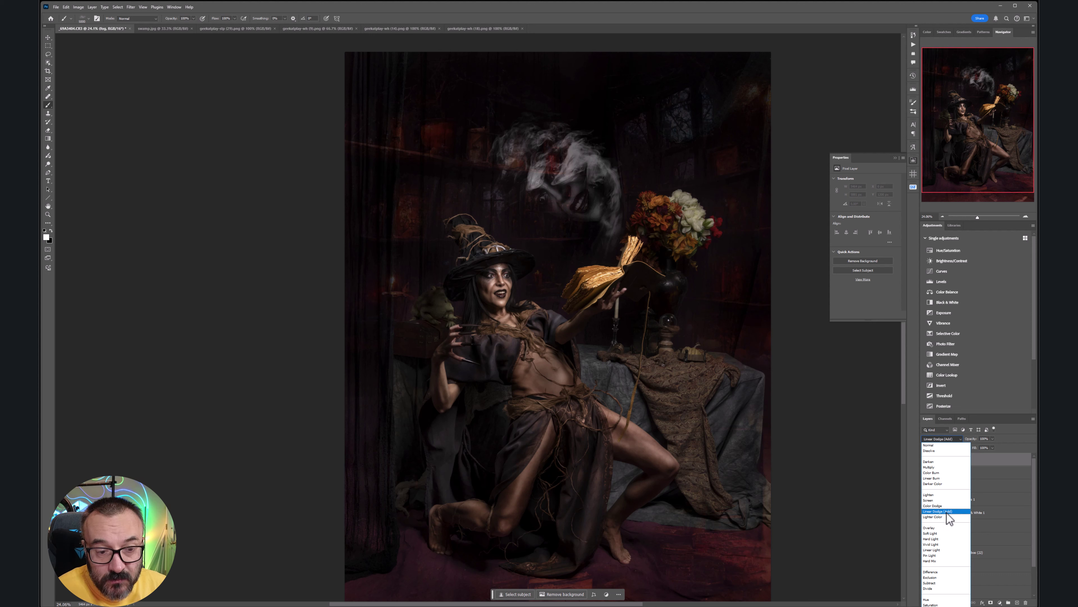
click(944, 468)
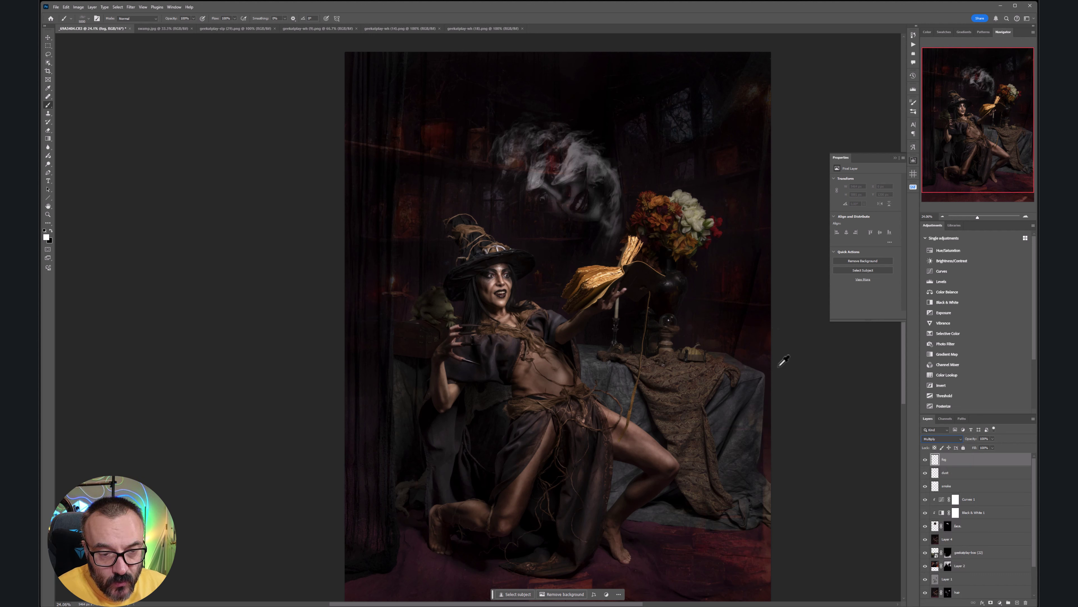
- Switch the painting colour to black and stamp dark fog over the lower scene and the area around the smoke face
key(x)
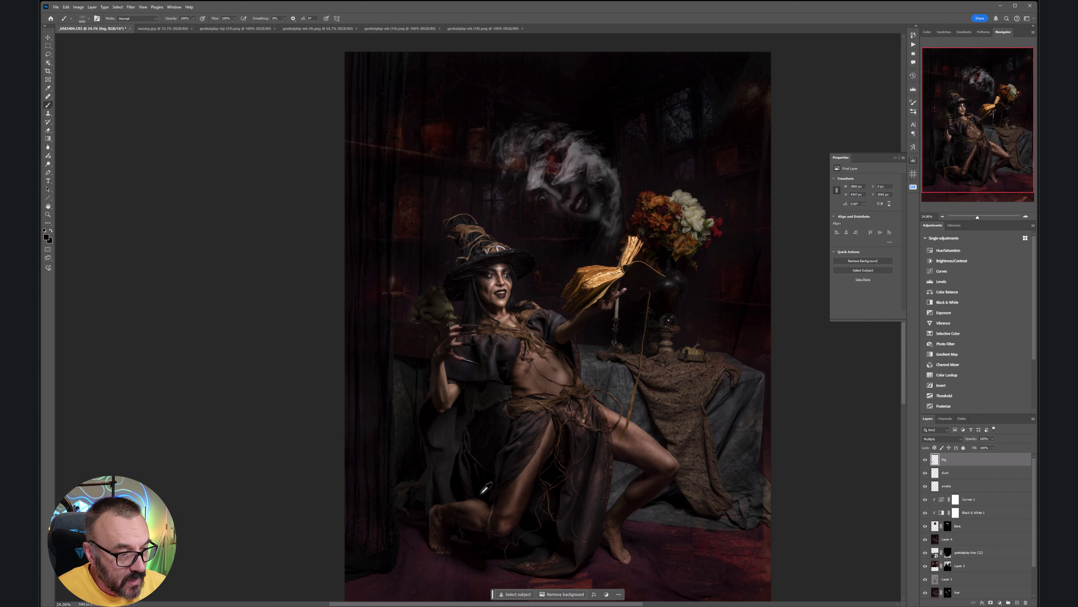
click(669, 448)
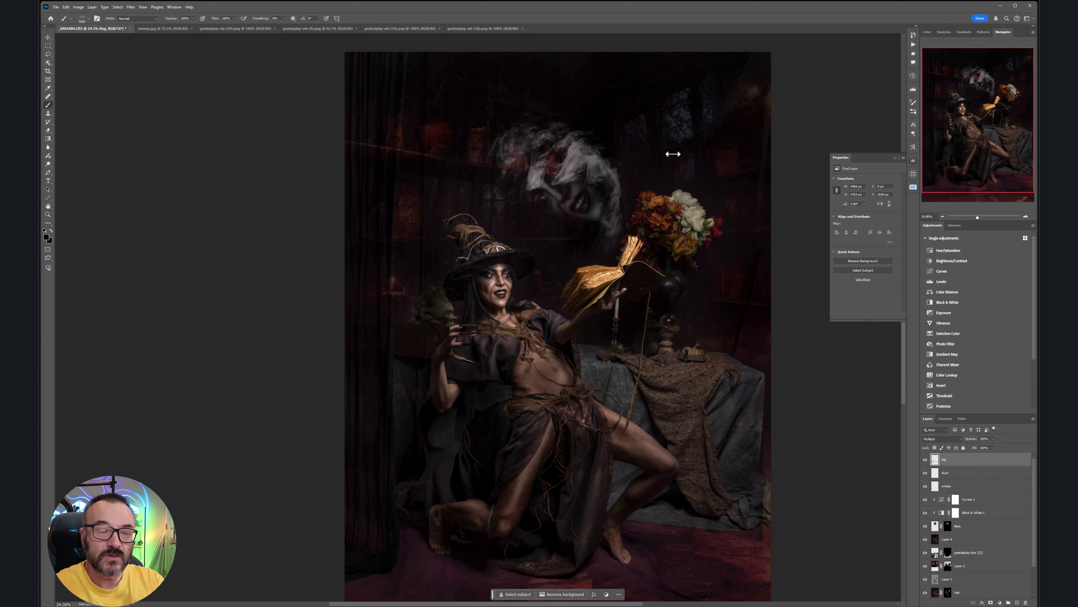
click(588, 123)
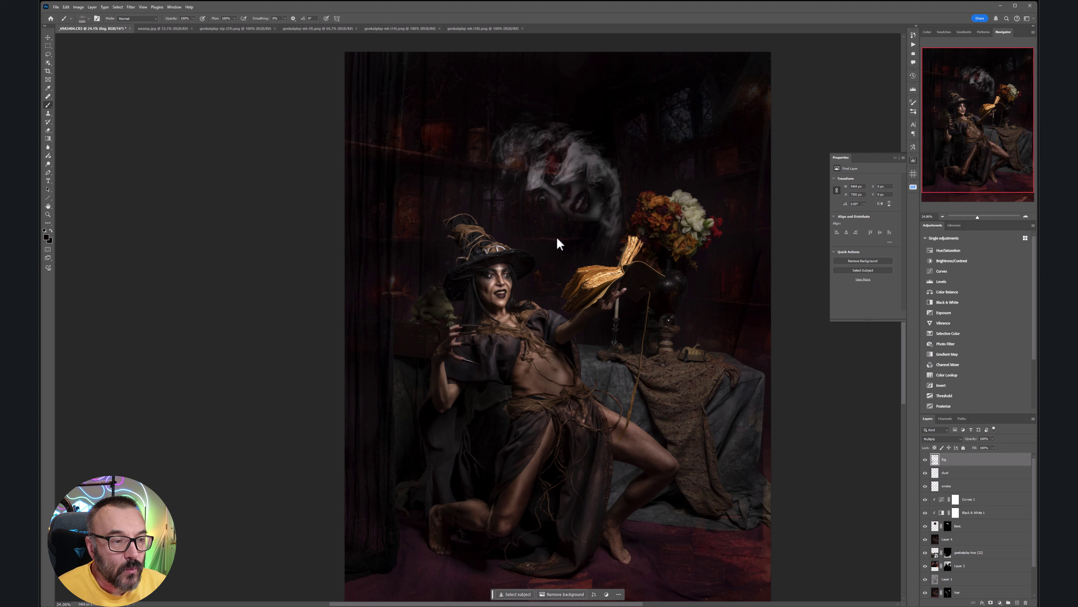
- Add a top layer named "light" and choose a small soft round brush with a tan colour sampled from the book's pages
click(1018, 603)
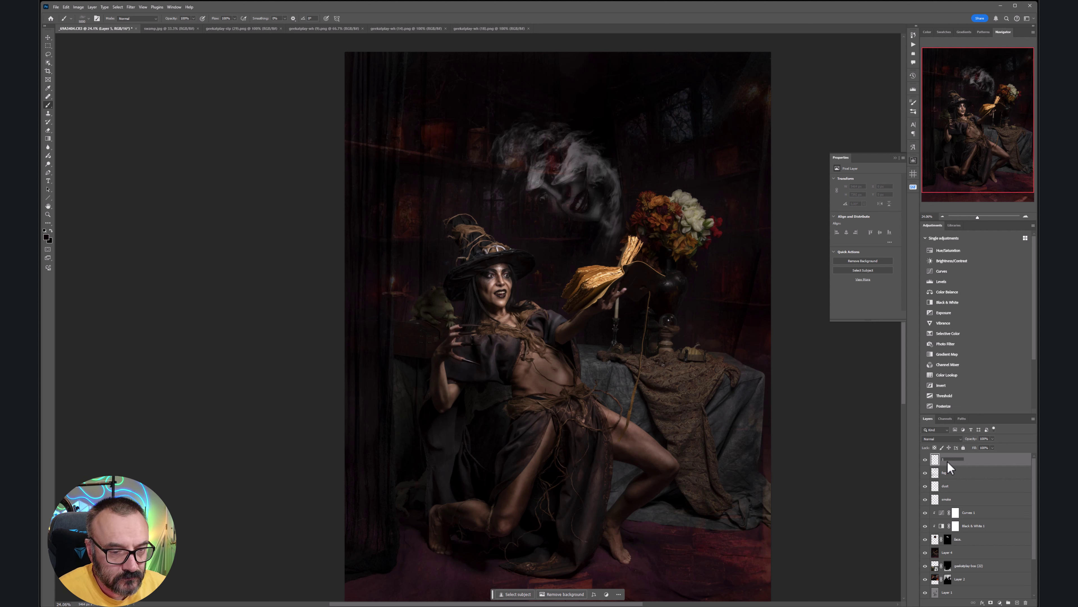
key(Return)
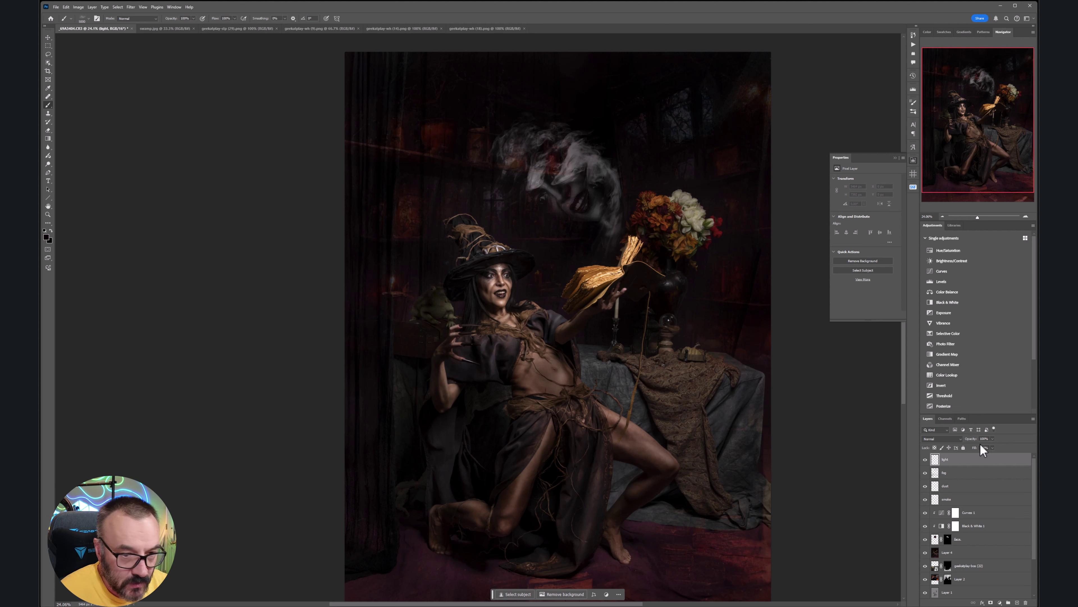
right_click(473, 208)
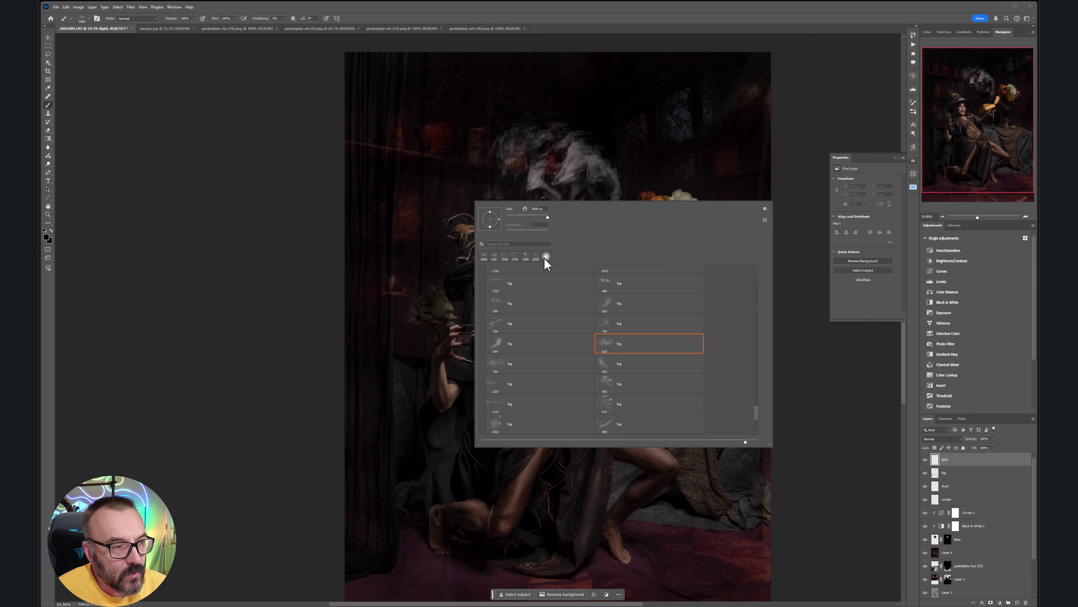
click(545, 256)
drag(524, 216, 524, 216)
click(179, 176)
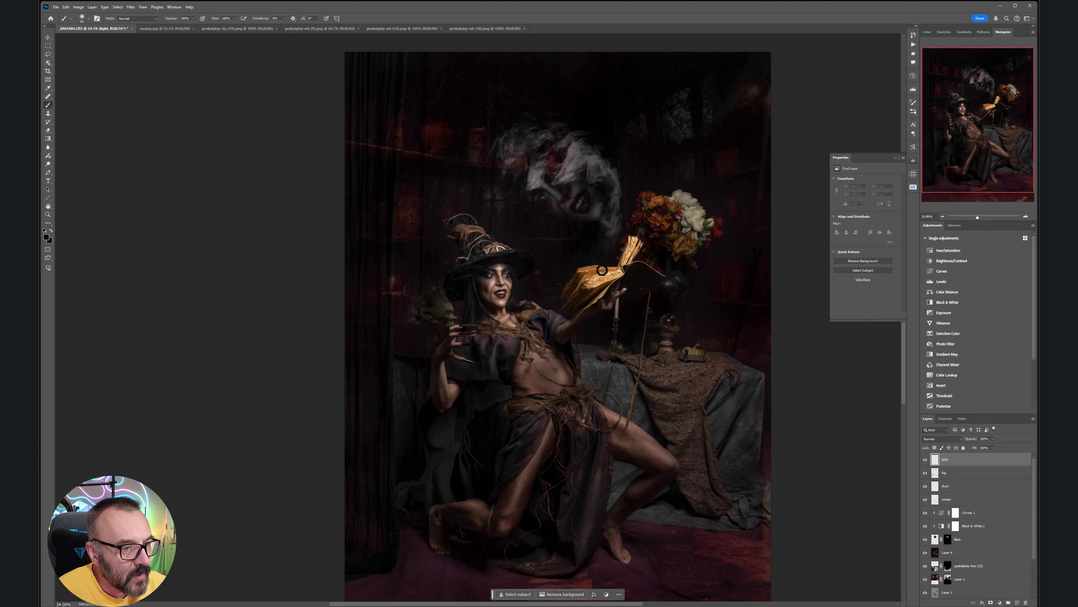
alt+click(615, 267)
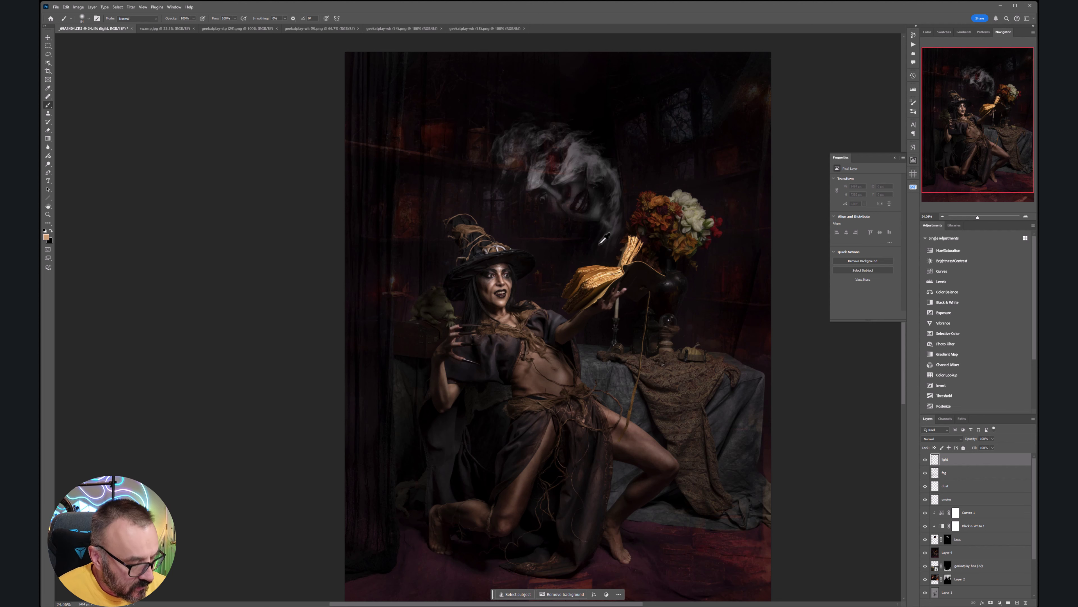
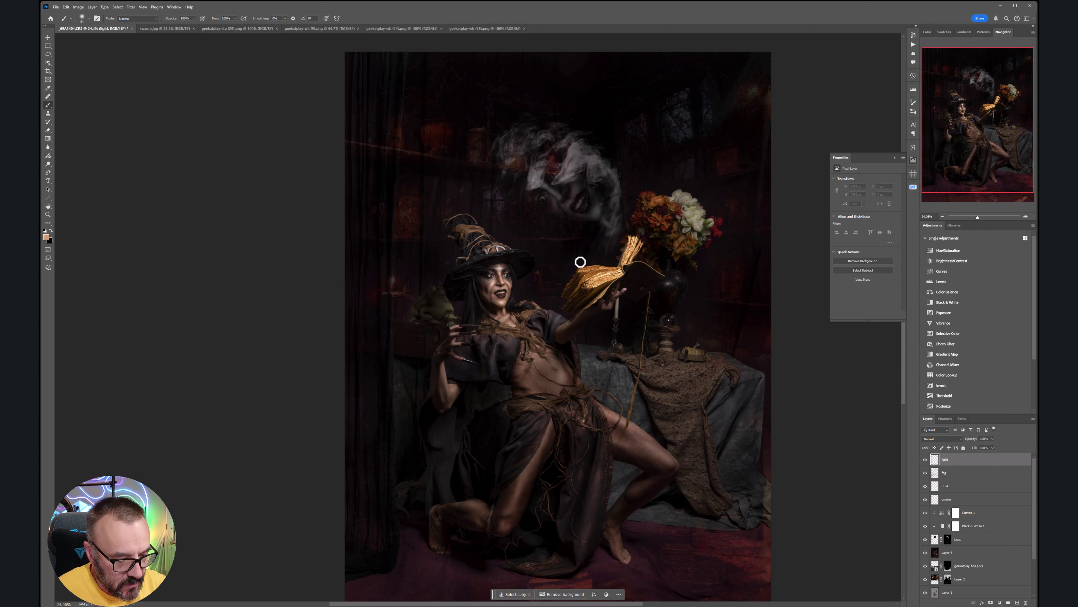
- Build a round glow just above the open book with three single dabs, enlarging the soft brush before each one
key(bracketright)
key(bracketright)
key(bracketright)
key(bracketright)
key(bracketright)
key(bracketright)
key(bracketright)
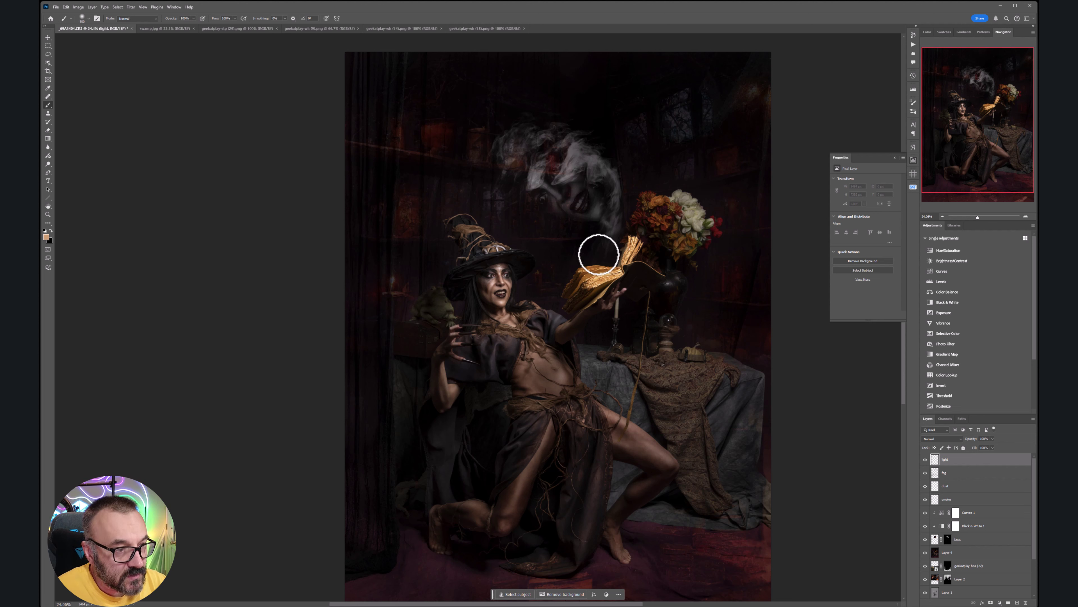
click(599, 256)
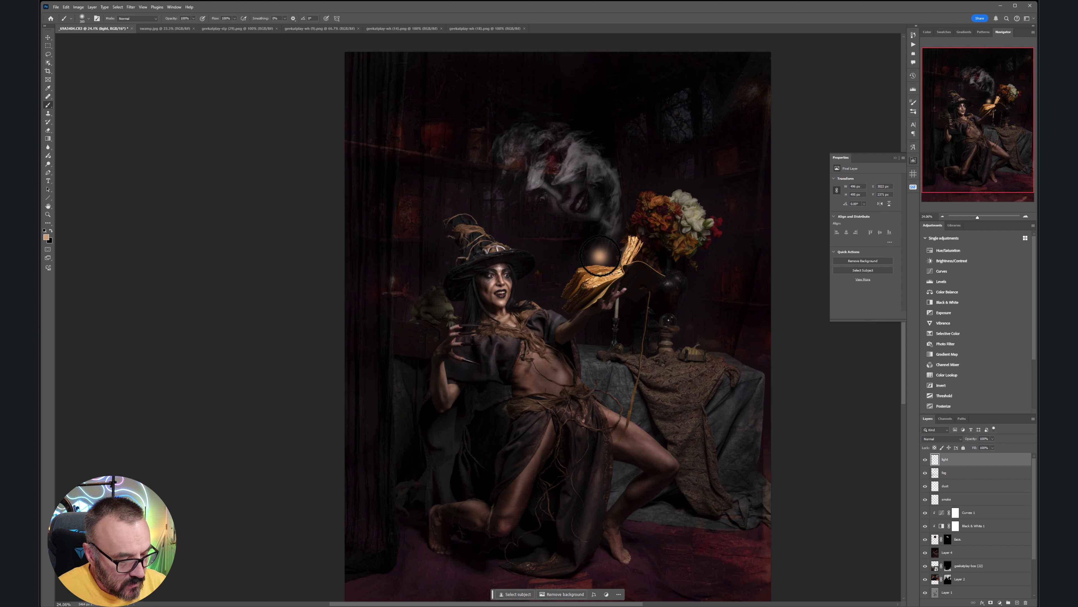
key(bracketright)
key(bracketright)
key(bracketright)
key(bracketright)
key(bracketright)
key(bracketright)
key(bracketright)
key(bracketright)
click(592, 247)
key(bracketright)
key(bracketright)
key(bracketright)
key(bracketright)
key(bracketright)
key(bracketright)
key(bracketright)
key(bracketright)
key(bracketright)
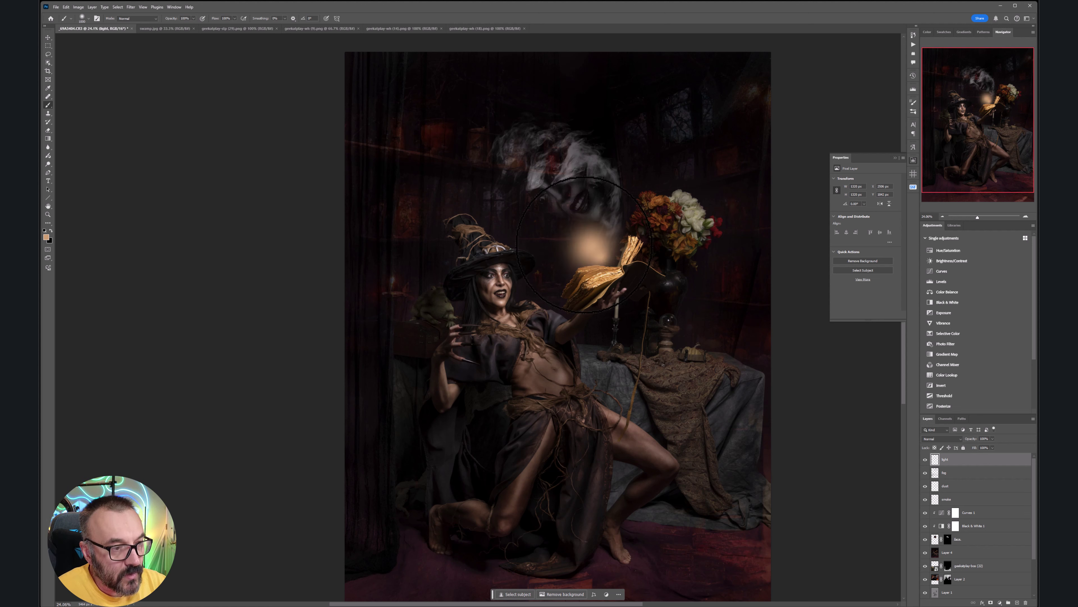
click(584, 245)
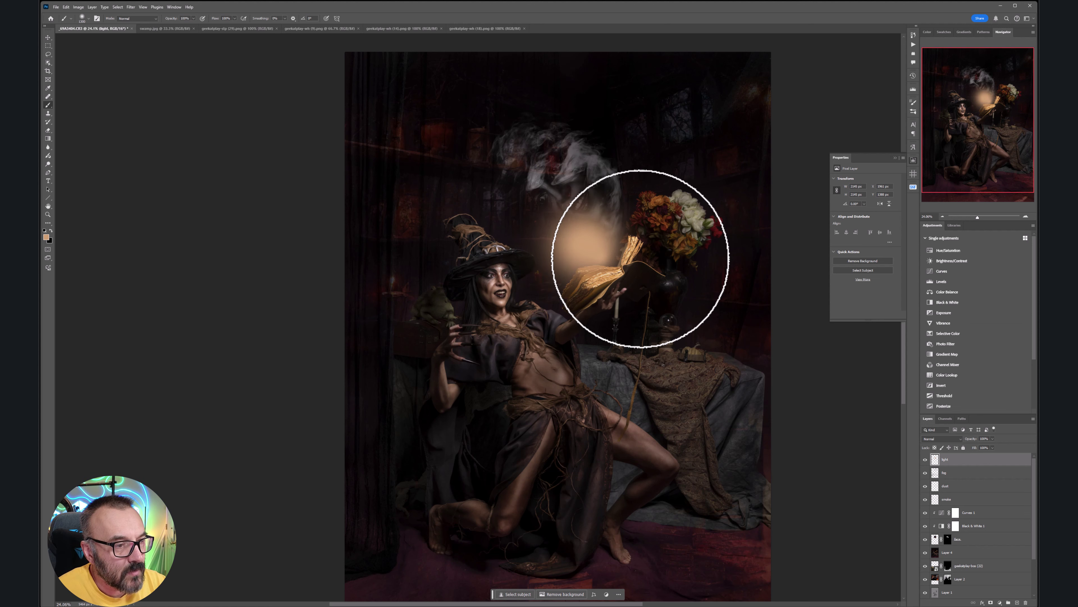
- Shrink the brush and paint six straight light rays fanning out from the glow toward the witch, the smoke face and the flowers
key(bracketleft)
key(bracketleft)
key(bracketleft)
key(bracketleft)
key(bracketleft)
key(bracketleft)
key(bracketleft)
key(bracketleft)
key(bracketleft)
key(bracketleft)
key(bracketleft)
key(bracketleft)
key(bracketleft)
key(bracketleft)
key(bracketleft)
key(bracketleft)
key(bracketleft)
key(bracketleft)
key(bracketleft)
key(bracketleft)
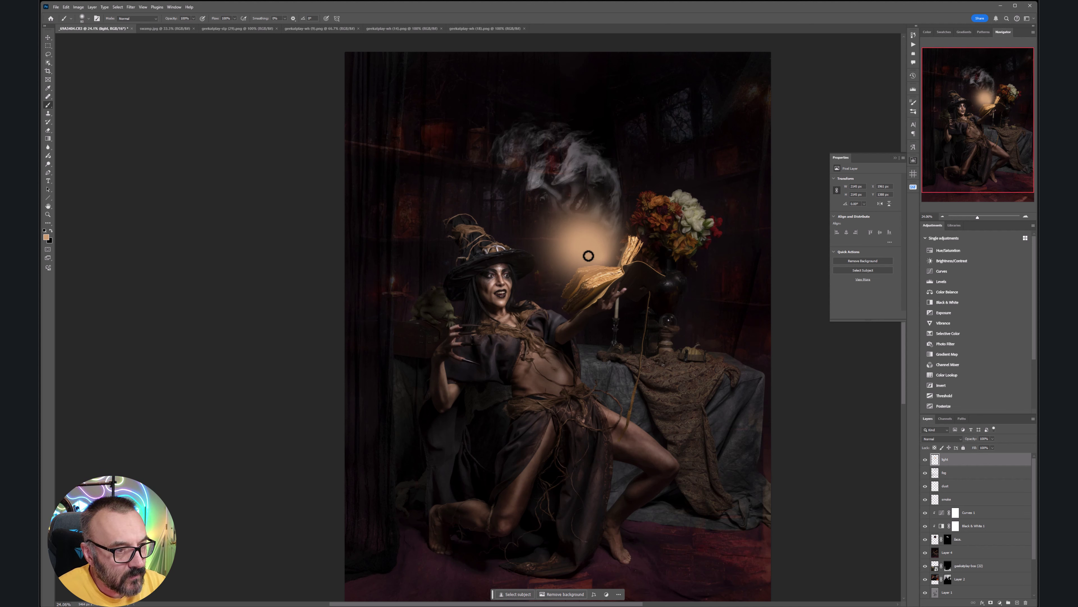
shift+click(518, 295)
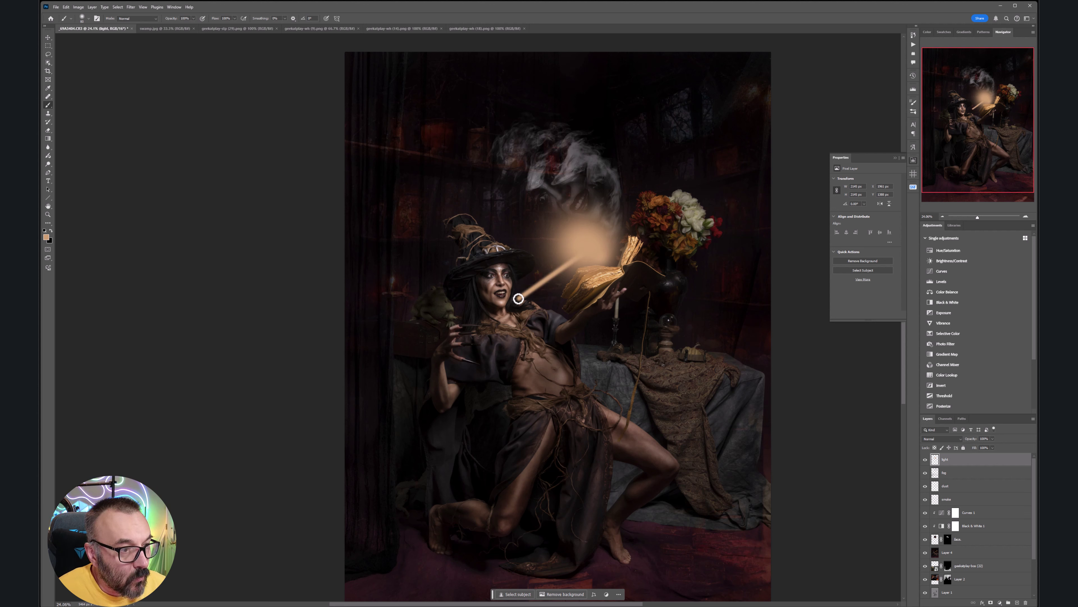
shift+click(491, 239)
shift+click(468, 183)
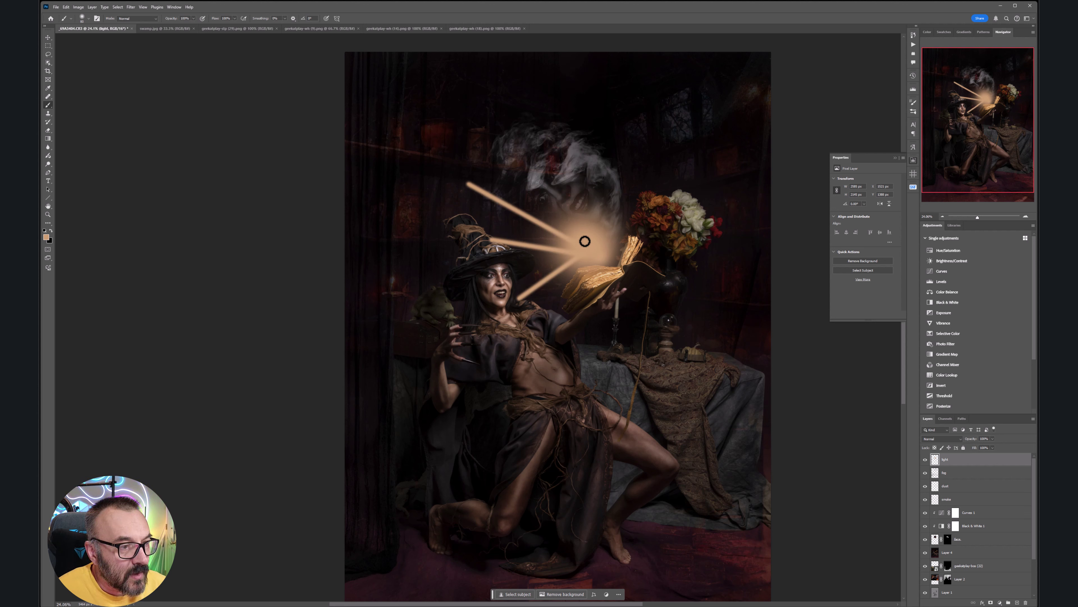
shift+click(558, 162)
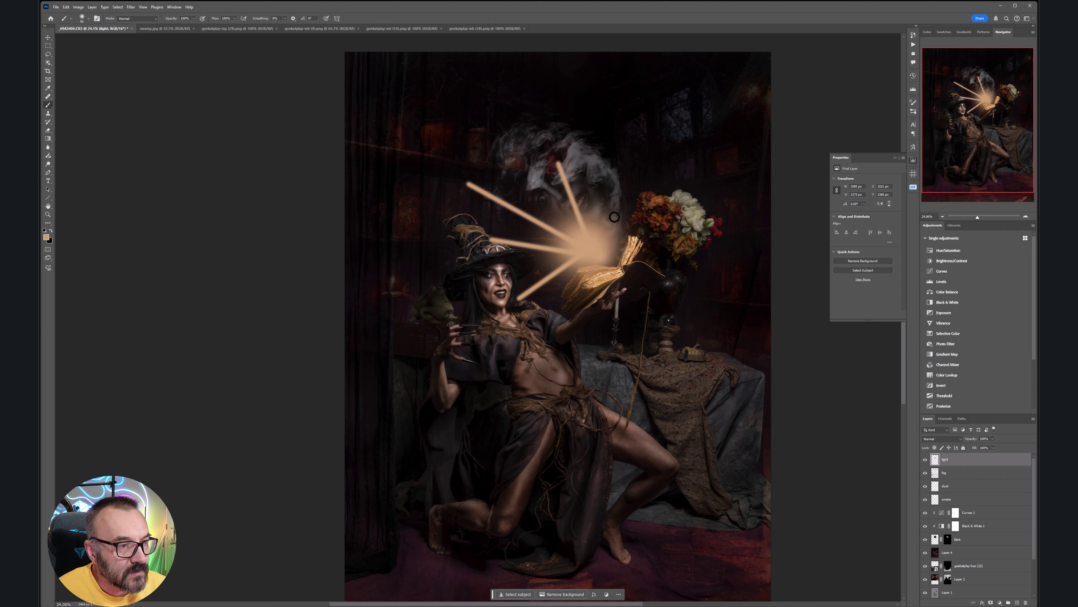
shift+click(624, 188)
shift+click(645, 220)
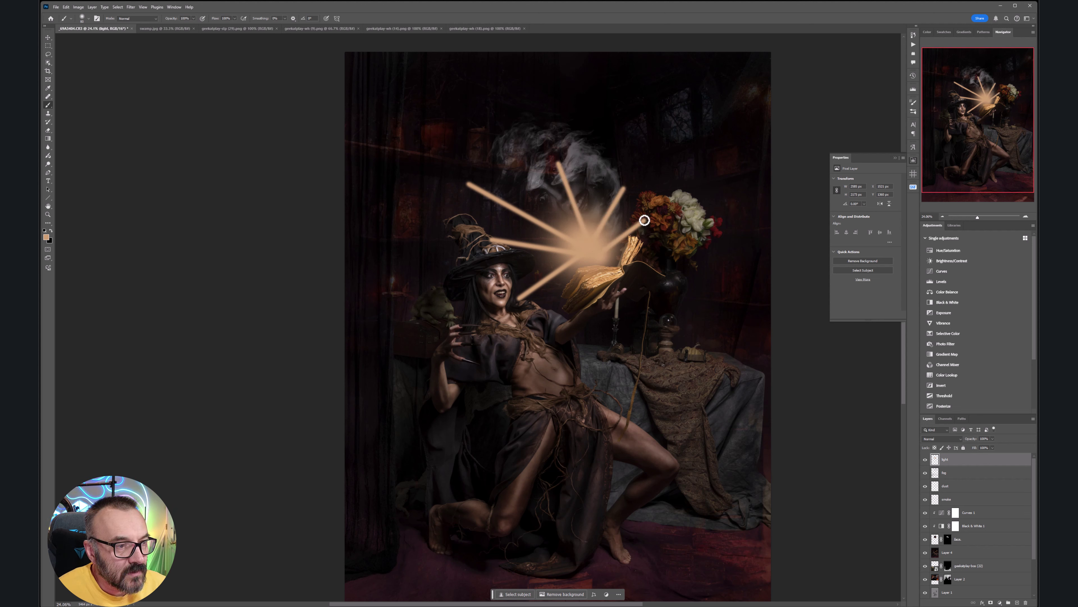
- Fill the gaps on the witch's side of the glow with three shorter straight light rays
click(581, 254)
shift+click(551, 262)
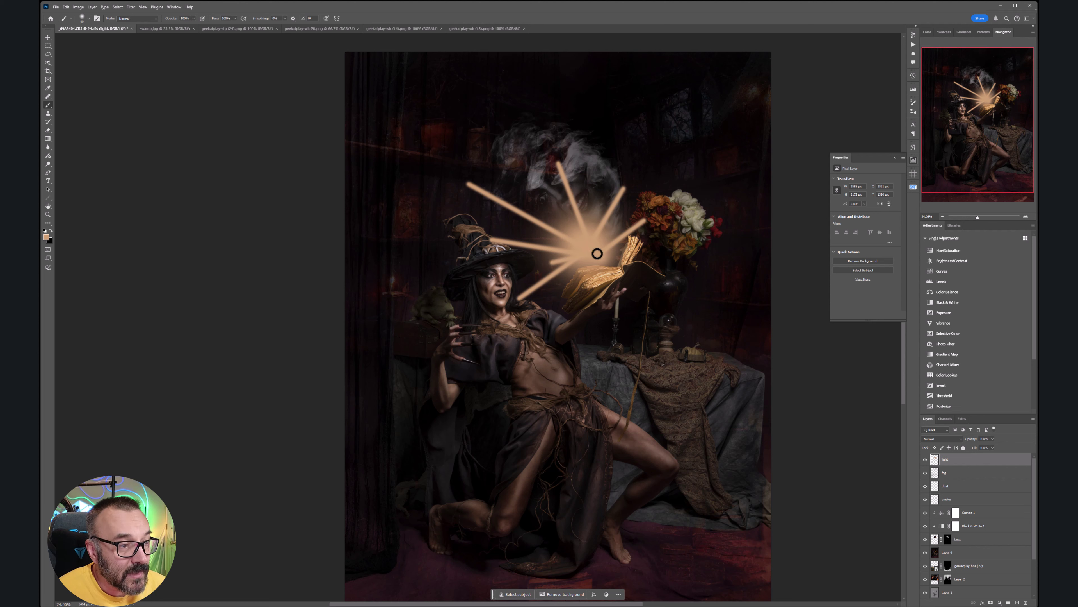
click(595, 249)
shift+click(557, 221)
click(588, 256)
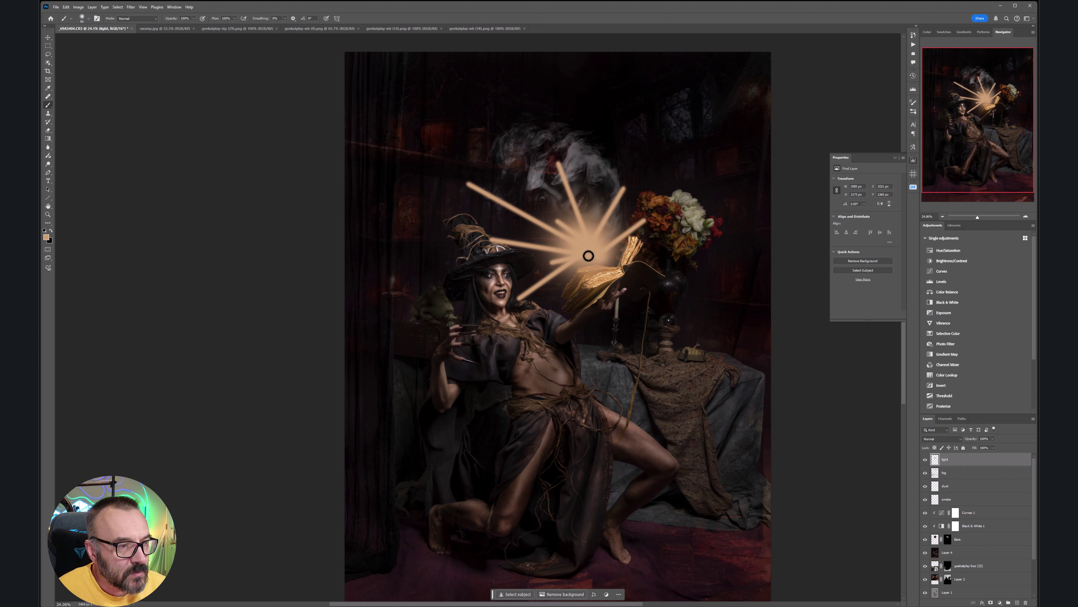
shift+click(526, 231)
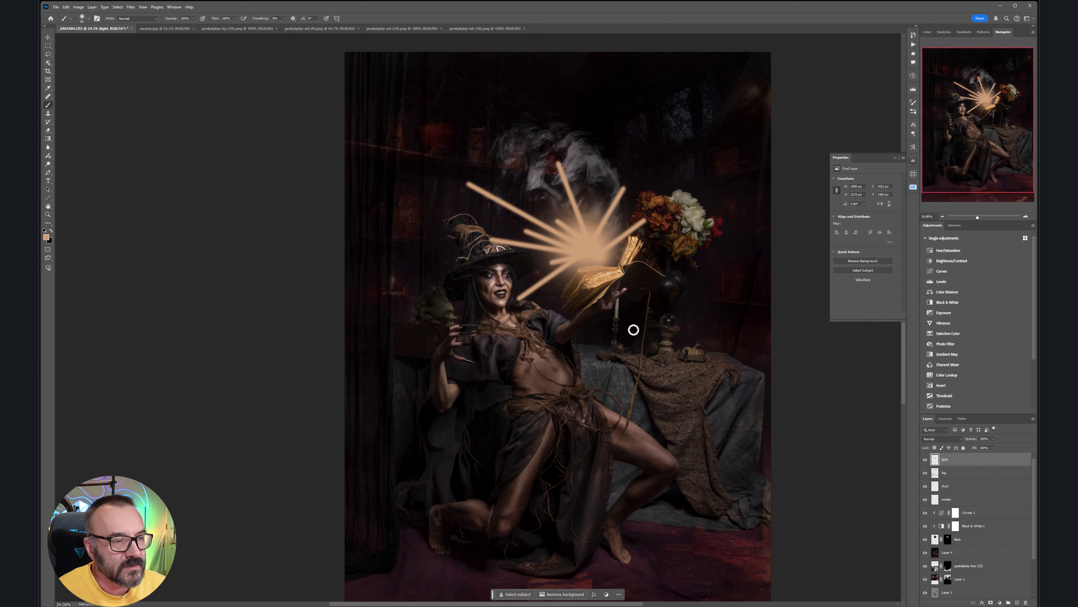
- Soften the glow and rays on the light layer with a strong Gaussian Blur
click(131, 7)
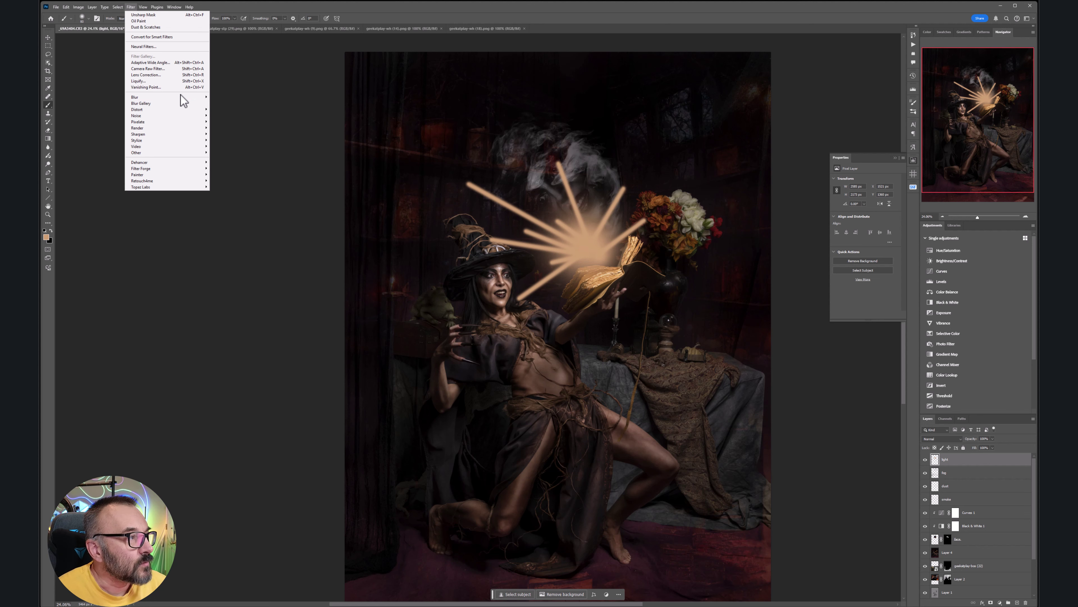
mouse_move(185, 97)
click(238, 122)
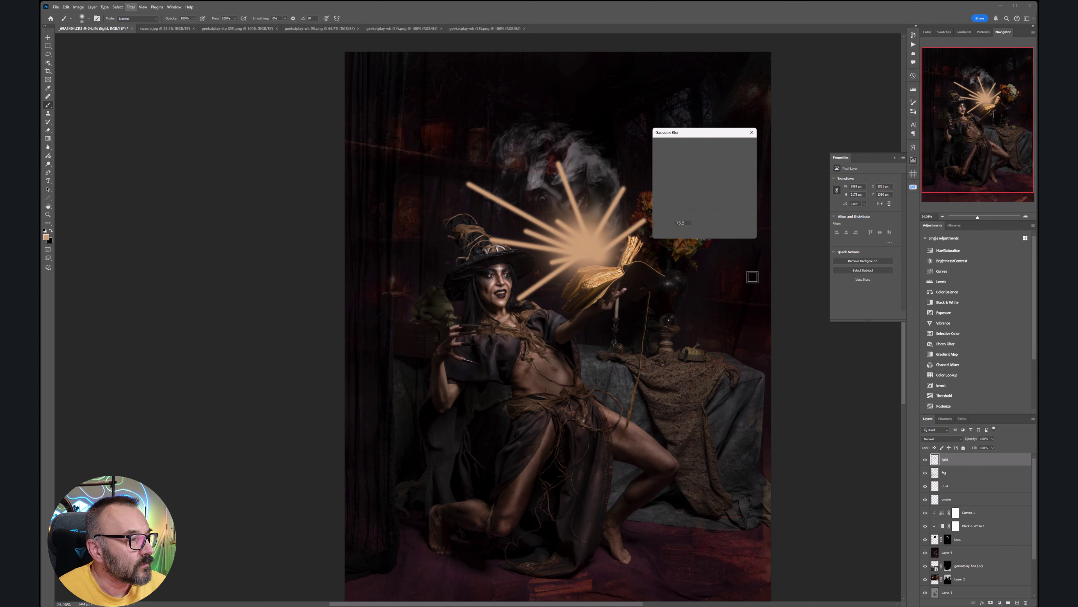
drag(698, 232, 699, 232)
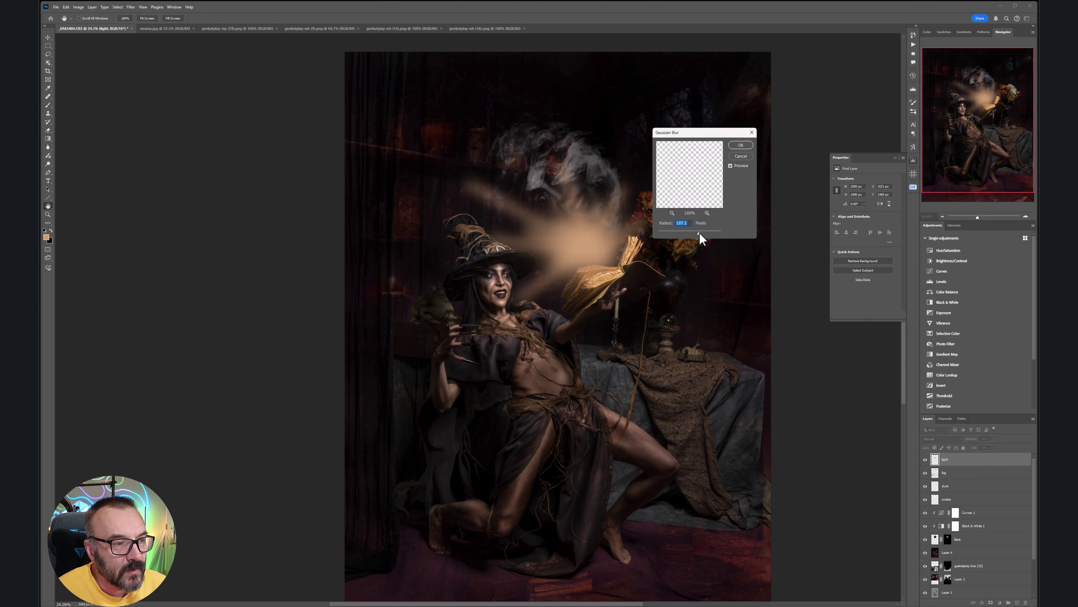
key(Return)
- Return to the Brush tool and set the light layer's blend mode to Soft Light
key(b)
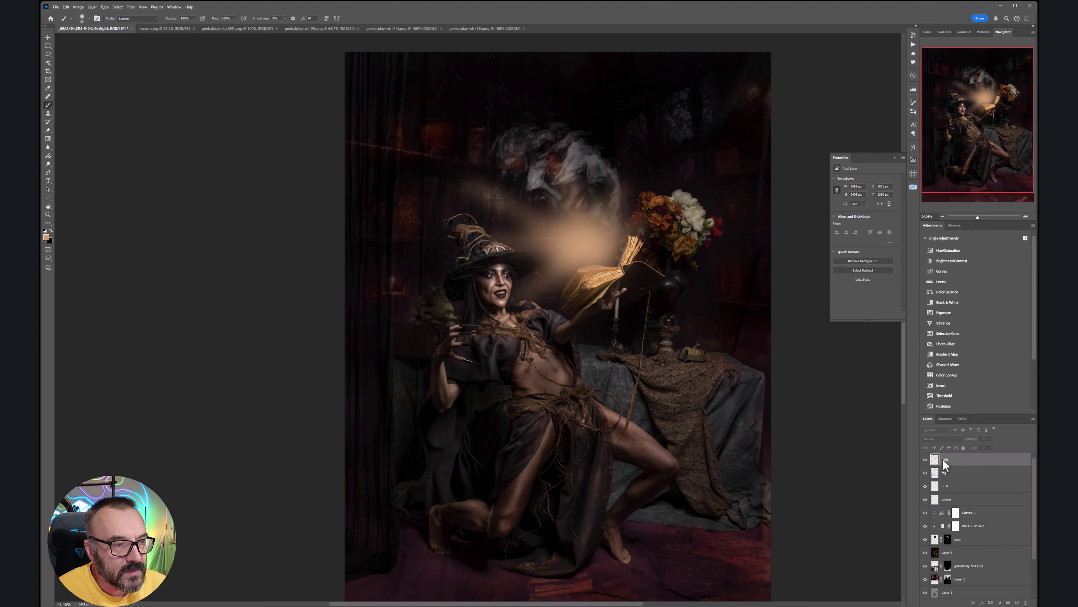
click(942, 438)
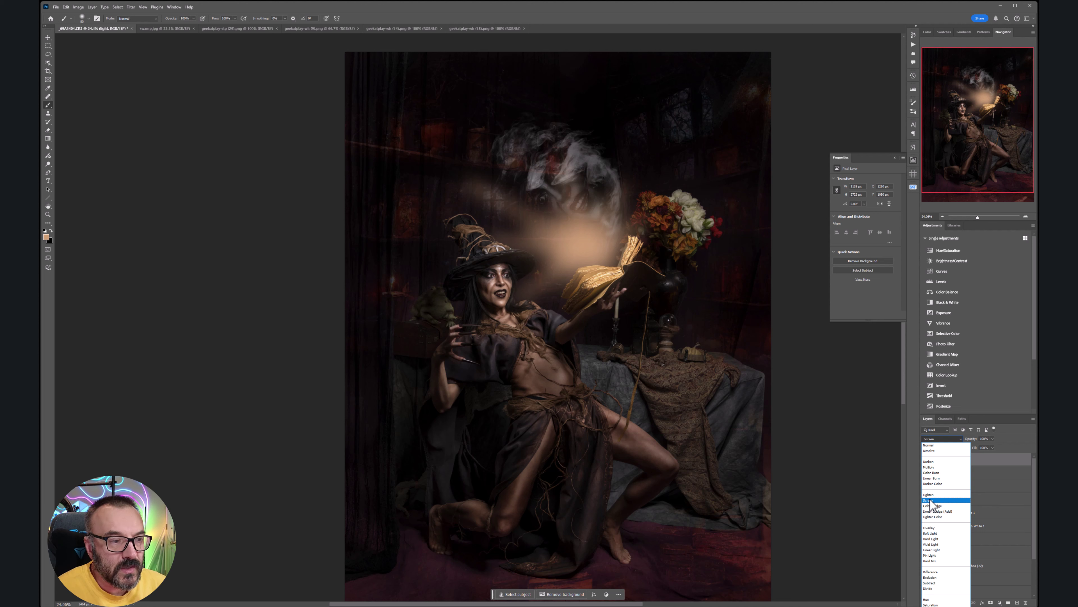
click(944, 534)
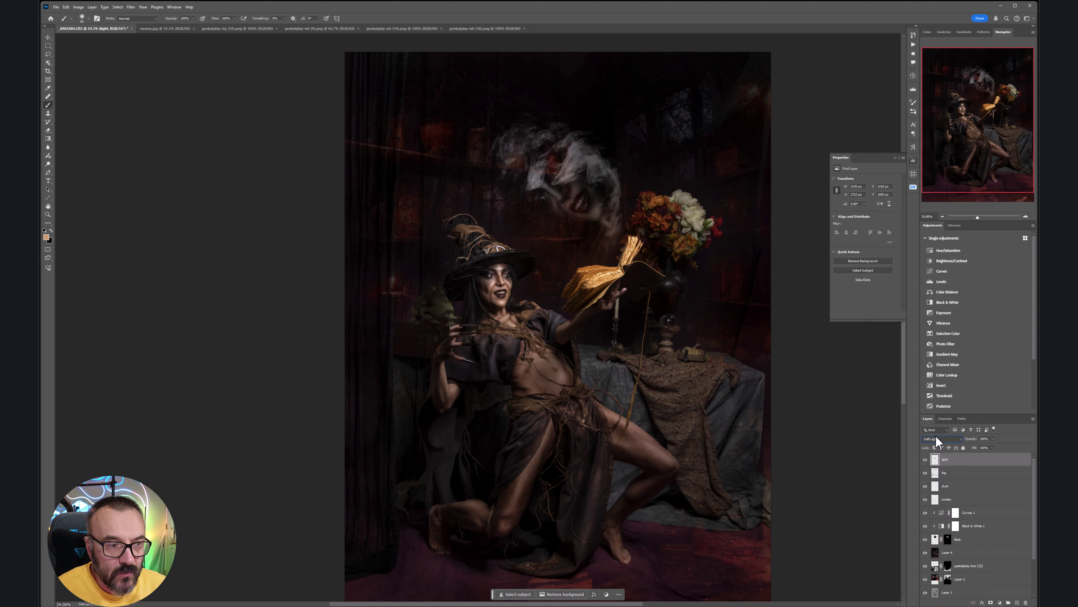
- Compare the image with and without the light layer by switching its visibility
click(925, 458)
click(925, 458)
click(925, 459)
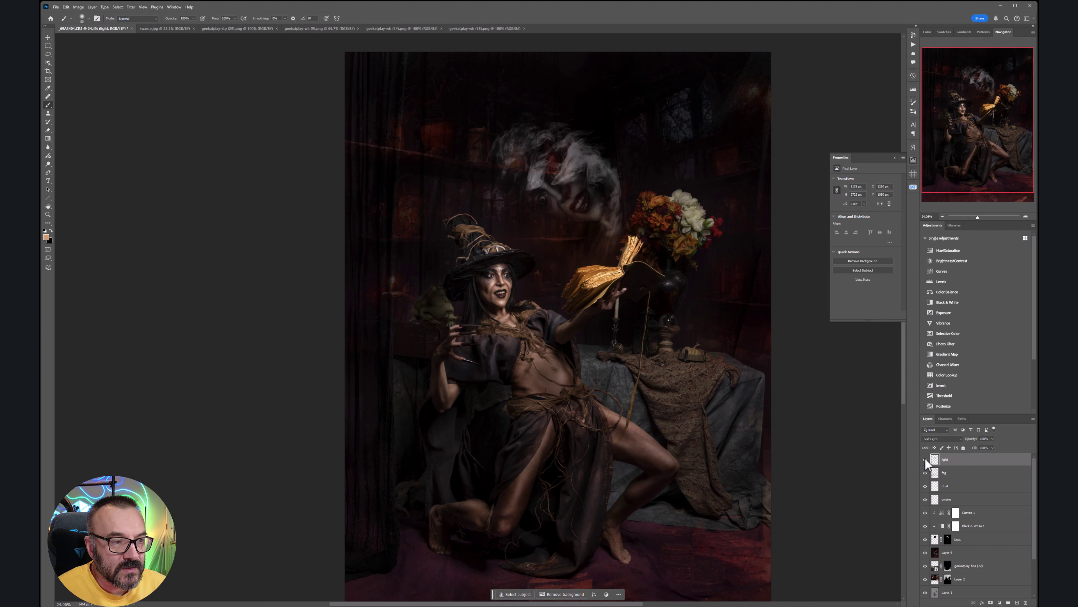
click(926, 458)
click(925, 459)
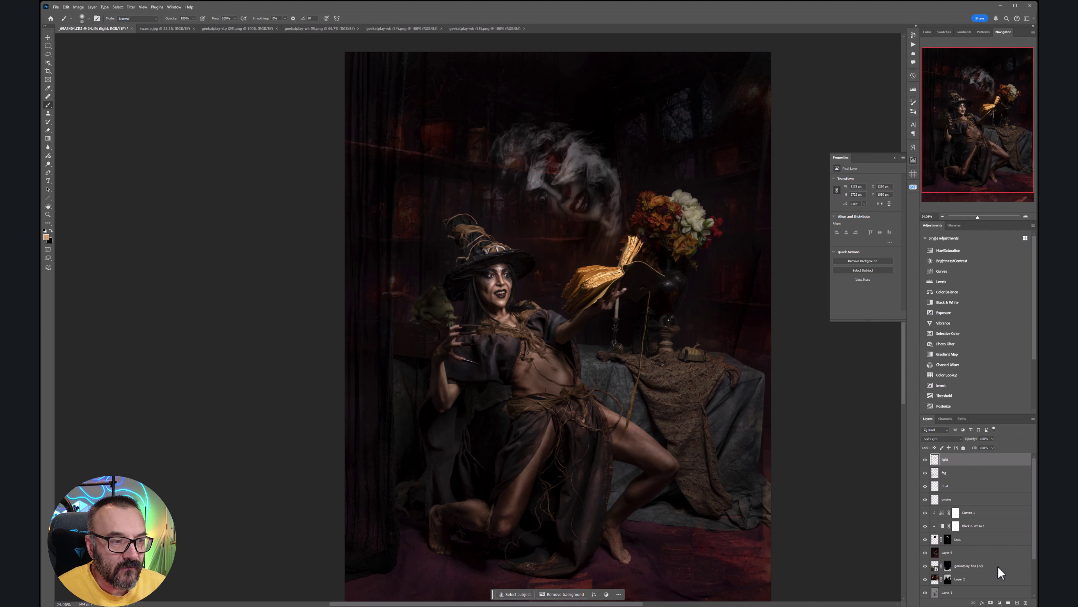
- Add a new layer above the light layer and set its blend mode to Soft Light
click(1017, 602)
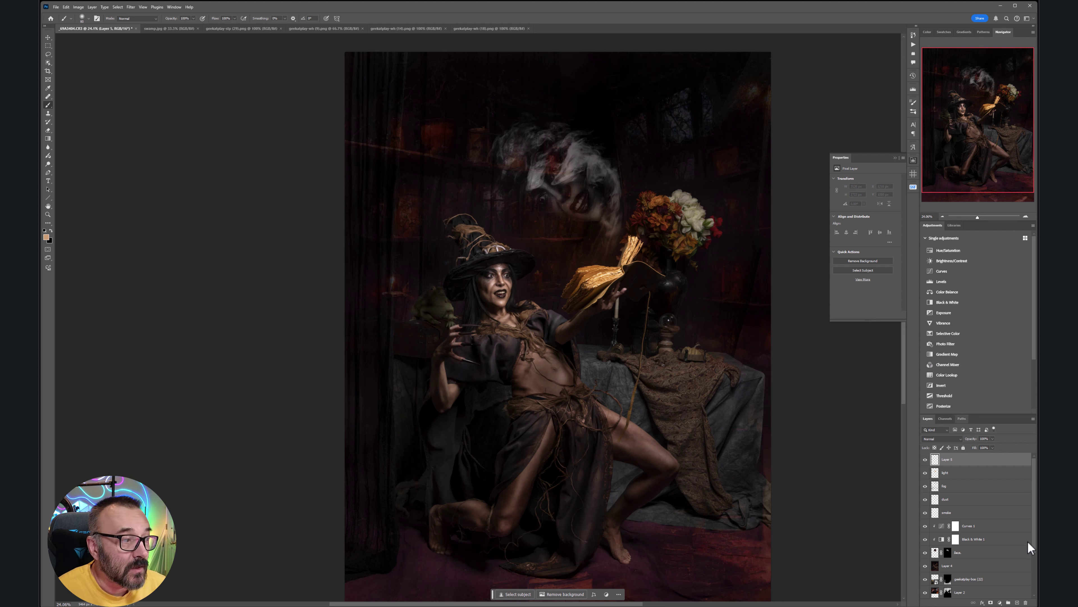
click(958, 438)
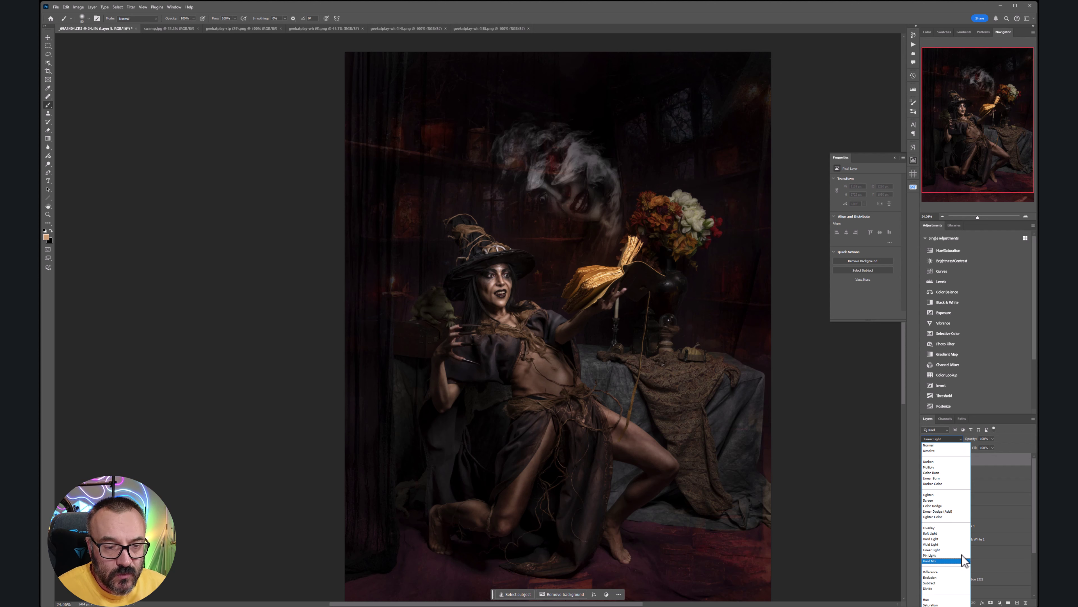
click(946, 533)
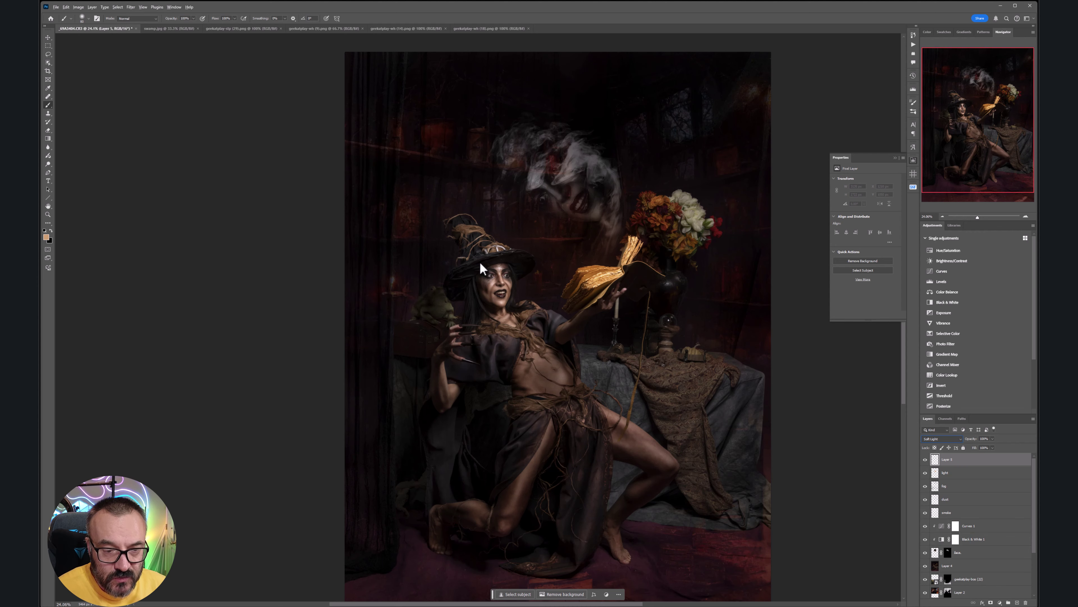
- Try painting warm light across the witch's nose and book-side cheek at full brush opacity
click(510, 286)
scroll(508, 284, up, 12)
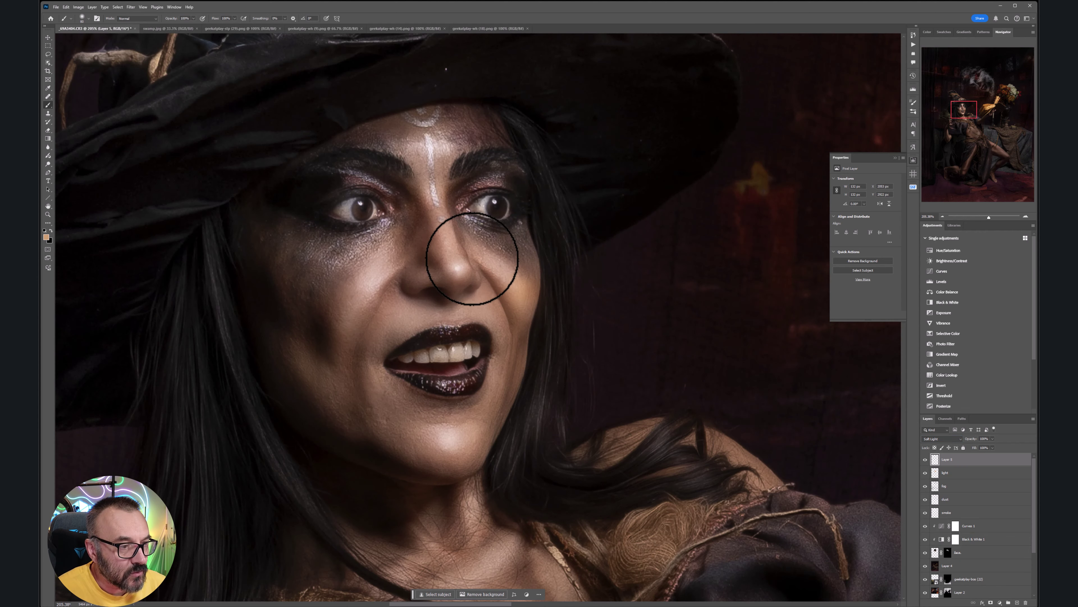
mouse_move(472, 258)
mouse_down()
mouse_move(453, 218)
mouse_move(475, 281)
mouse_move(512, 277)
mouse_up()
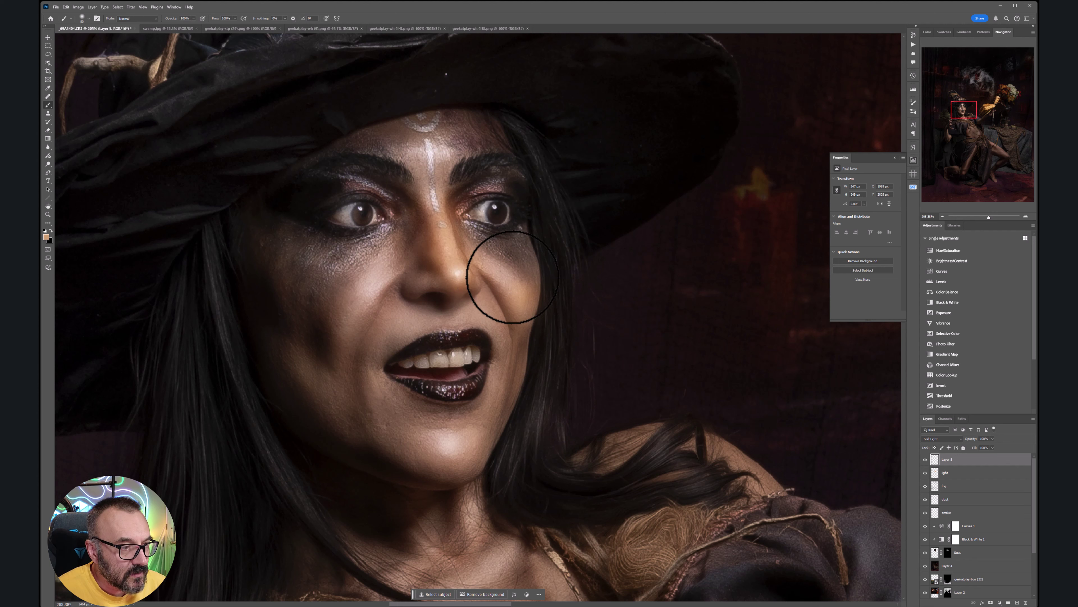
key(ctrl+z)
key(ctrl+z)
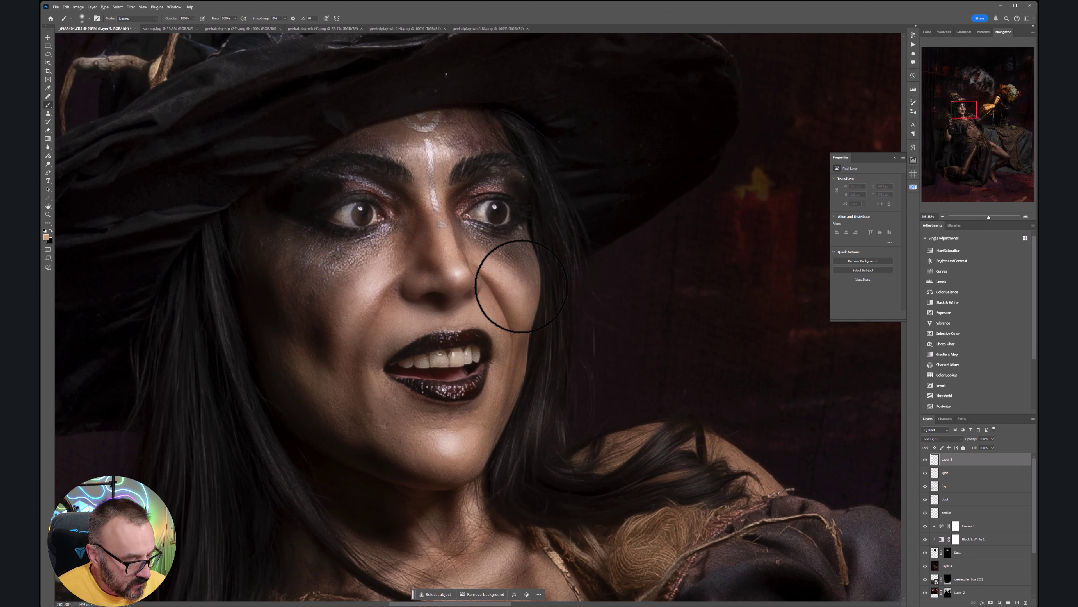
- Set the brush opacity to 10%, shrink the brush and paint warm highlights on the witch's nose and the cheek facing the book
key(1)
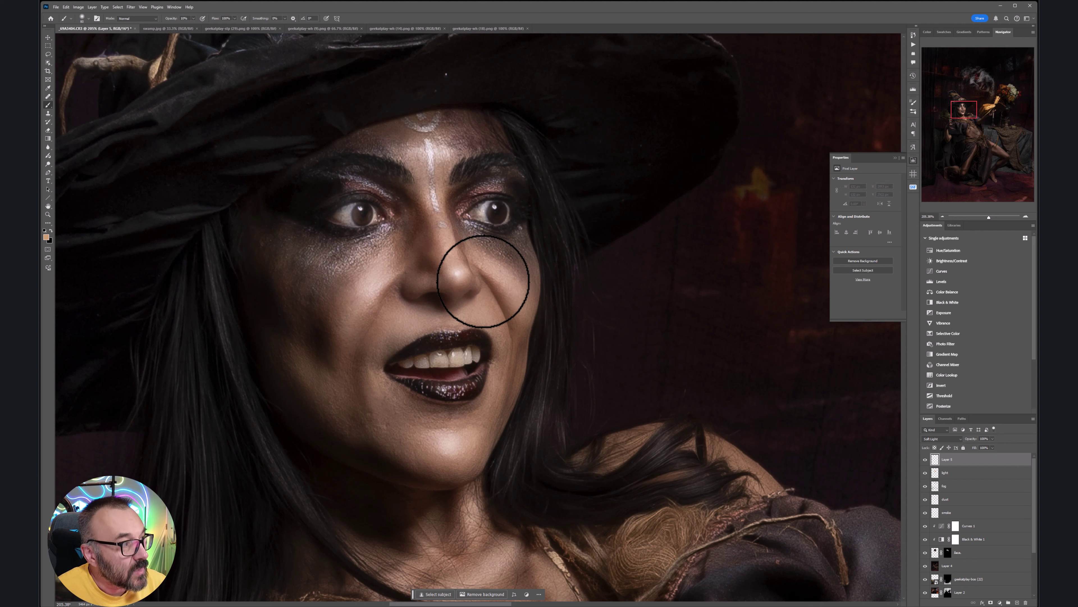
key(bracketleft)
key(bracketleft)
key(bracketleft)
key(bracketleft)
key(bracketleft)
drag(443, 153, 447, 236)
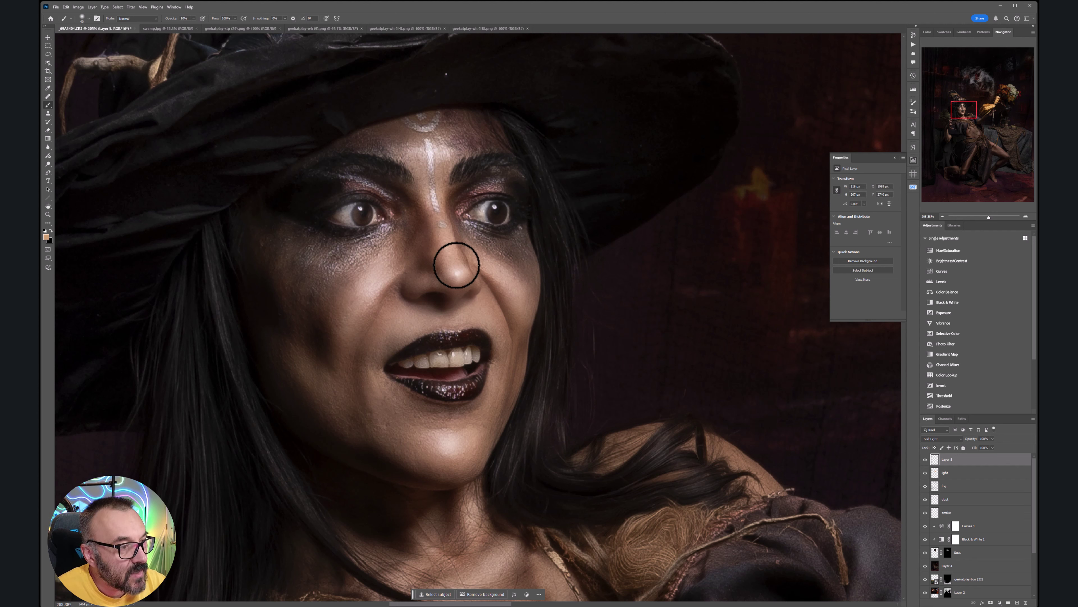
drag(524, 310, 530, 254)
drag(495, 300, 531, 339)
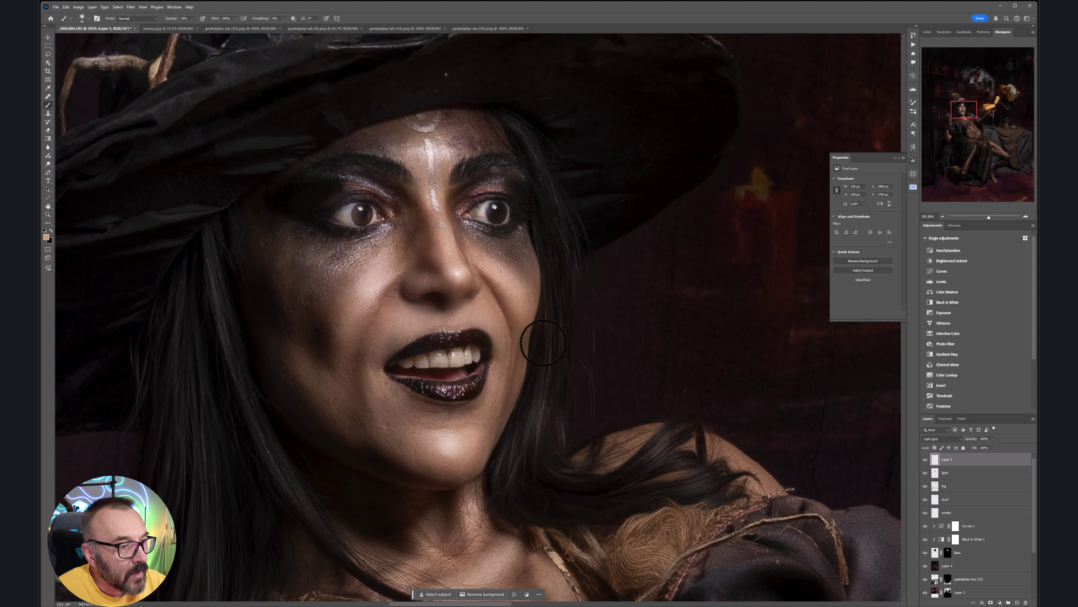
- Brush faint highlights onto the witch's brow, far cheek and chin, and build up the cheek facing the book
mouse_move(481, 152)
mouse_down()
mouse_move(443, 166)
mouse_move(470, 152)
mouse_move(448, 154)
mouse_move(448, 196)
mouse_up()
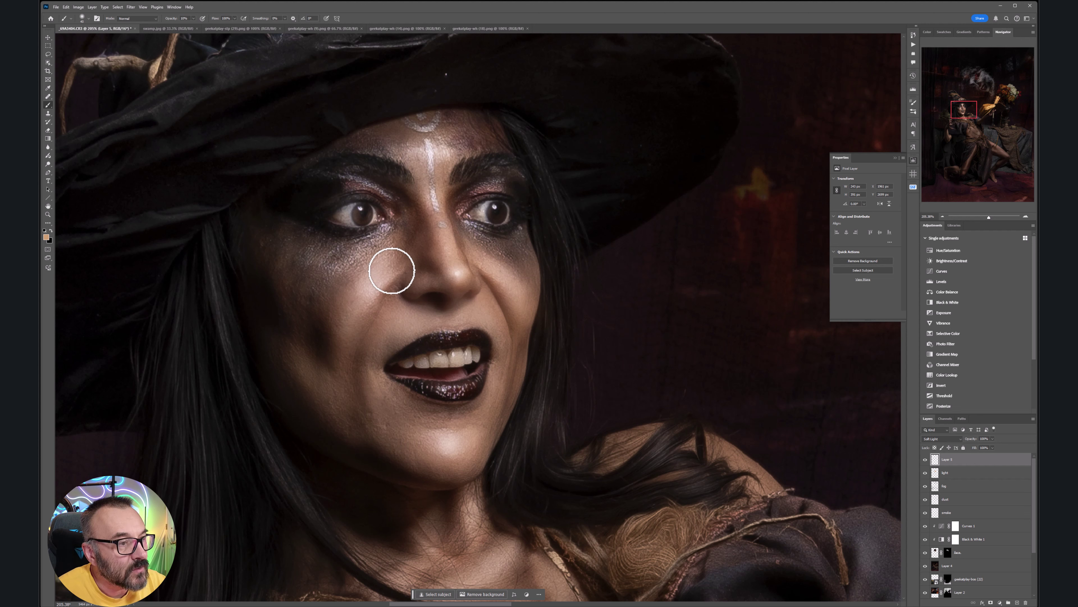
drag(391, 271, 353, 308)
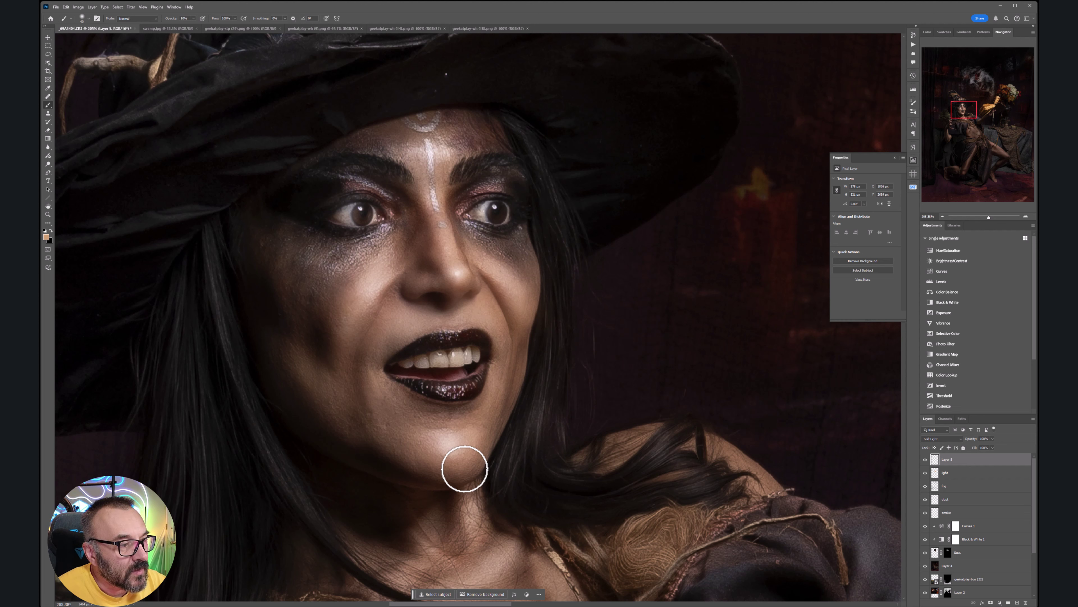
mouse_move(464, 469)
mouse_down()
mouse_move(446, 436)
mouse_move(468, 475)
mouse_up()
mouse_move(512, 262)
mouse_down()
mouse_move(504, 292)
mouse_move(520, 281)
mouse_move(501, 289)
mouse_move(512, 296)
mouse_up()
- Enlarge the brush and paint a faint warm highlight along the hat brim facing the book
scroll(512, 296, down, 8)
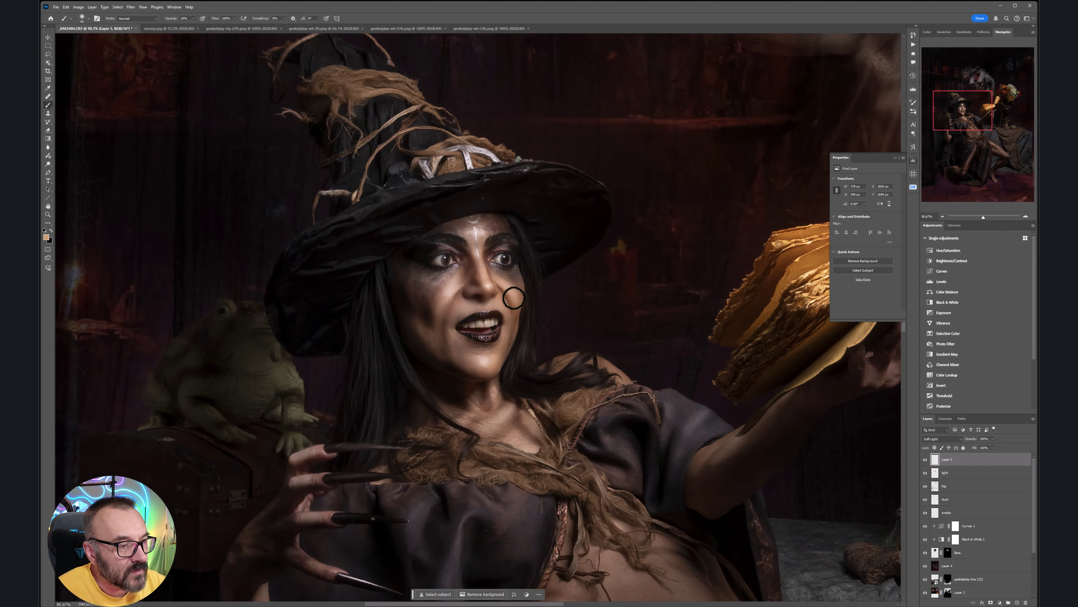
key(bracketright)
key(bracketright)
key(bracketright)
key(bracketright)
key(bracketright)
key(bracketright)
key(bracketright)
key(bracketright)
key(bracketright)
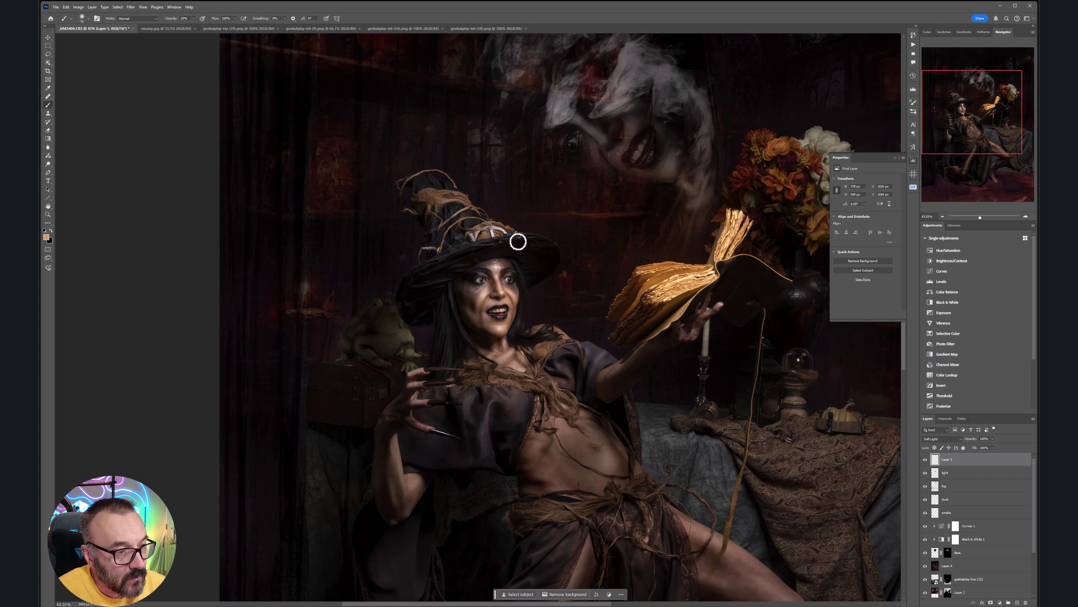
drag(524, 237, 544, 243)
- Enlarge the brush further and paint warm light on the witch's shoulder, the smoke rising from the book and the smoke face
key(bracketright)
key(bracketright)
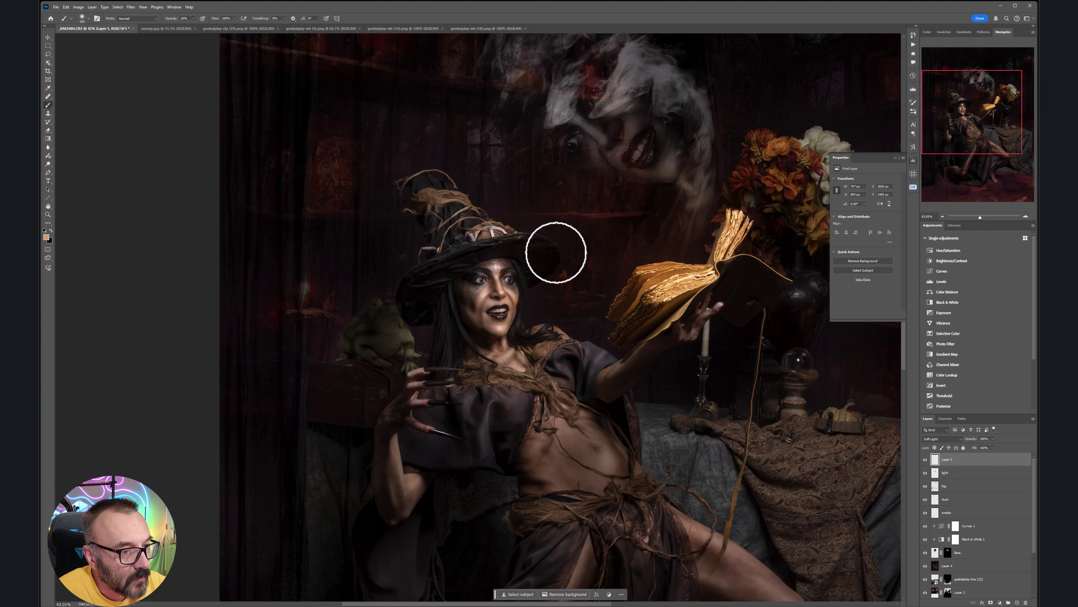
mouse_move(575, 332)
mouse_down()
mouse_move(561, 314)
mouse_move(559, 334)
mouse_move(503, 364)
mouse_move(585, 357)
mouse_move(564, 369)
mouse_up()
mouse_move(702, 264)
mouse_down()
mouse_move(727, 237)
mouse_move(714, 177)
mouse_up()
mouse_move(637, 183)
mouse_down()
mouse_move(564, 106)
mouse_move(614, 111)
mouse_move(554, 111)
mouse_move(652, 106)
mouse_move(667, 115)
mouse_up()
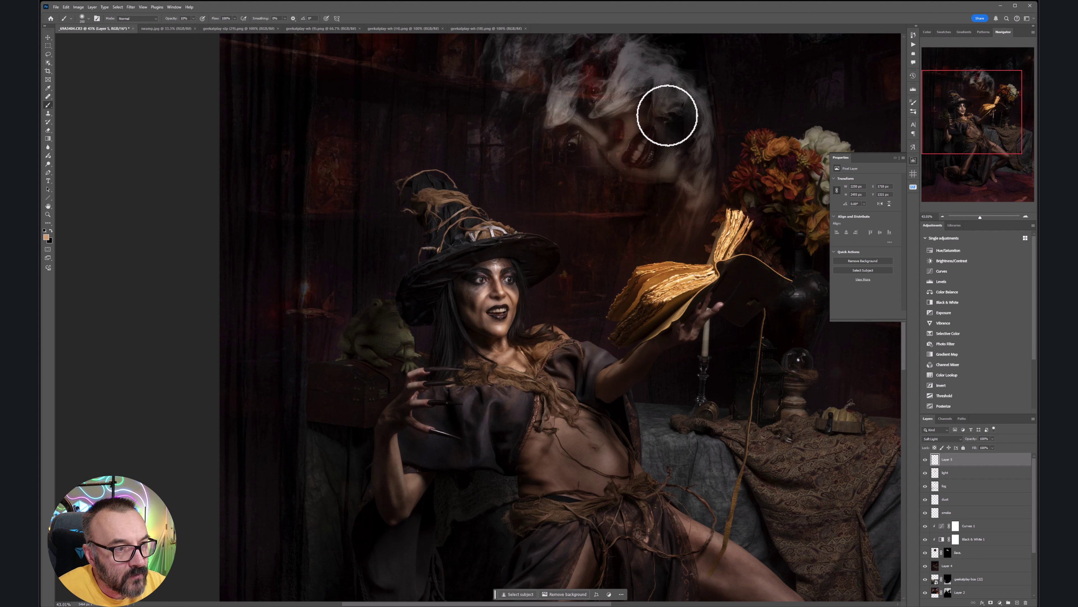
- Extend the warm light over the background beside the book and the witch's clawed hand, midriff, face, hat brim and book pages
mouse_move(710, 267)
mouse_down()
mouse_move(640, 274)
mouse_move(668, 261)
mouse_move(614, 224)
mouse_up()
mouse_move(517, 376)
mouse_down()
mouse_move(436, 366)
mouse_move(430, 390)
mouse_move(431, 368)
mouse_move(430, 424)
mouse_up()
mouse_move(592, 420)
mouse_down()
mouse_move(615, 376)
mouse_move(543, 403)
mouse_up()
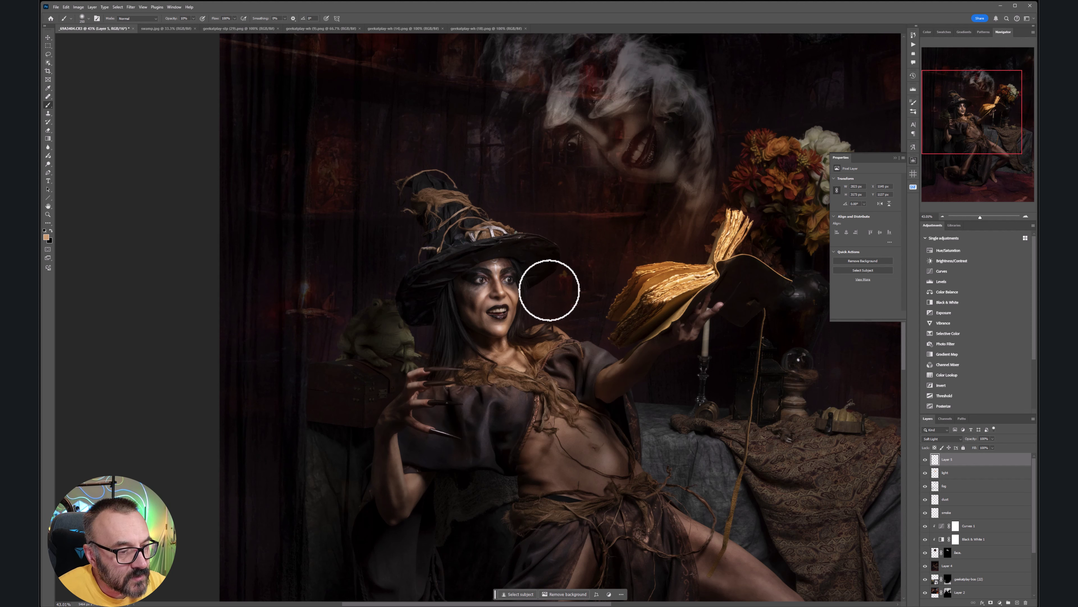
mouse_move(549, 290)
mouse_down()
mouse_move(496, 273)
mouse_move(521, 266)
mouse_move(504, 322)
mouse_move(520, 355)
mouse_move(501, 346)
mouse_up()
mouse_move(508, 217)
mouse_down()
mouse_move(477, 187)
mouse_move(506, 225)
mouse_move(565, 234)
mouse_move(541, 273)
mouse_up()
mouse_move(640, 345)
mouse_down()
mouse_move(747, 205)
mouse_move(746, 161)
mouse_move(719, 236)
mouse_move(650, 273)
mouse_up()
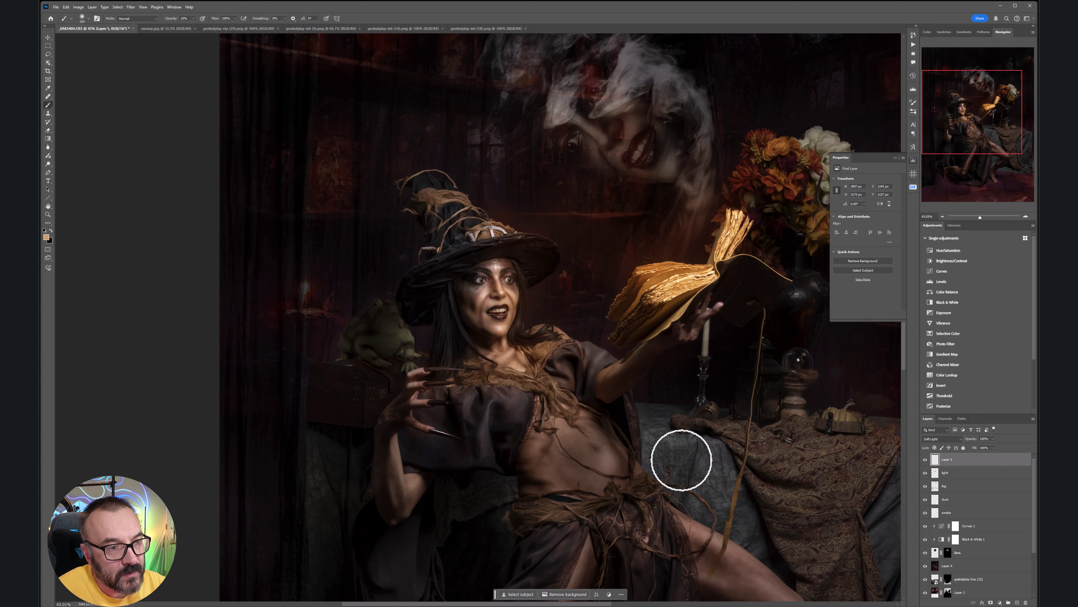
- Add another new layer on top and set its blend mode to Screen
click(1018, 602)
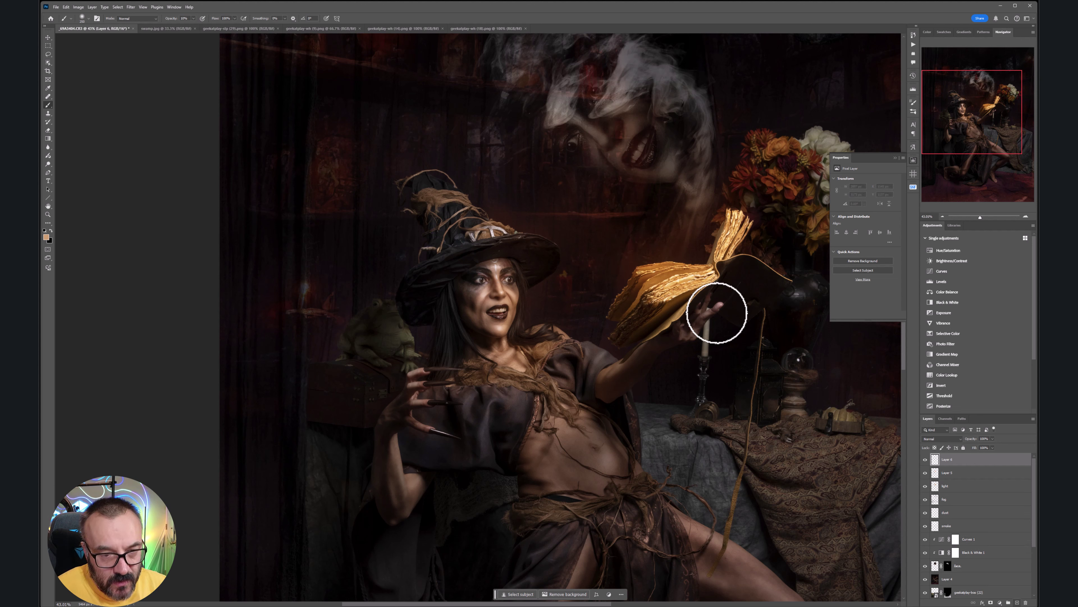
click(951, 437)
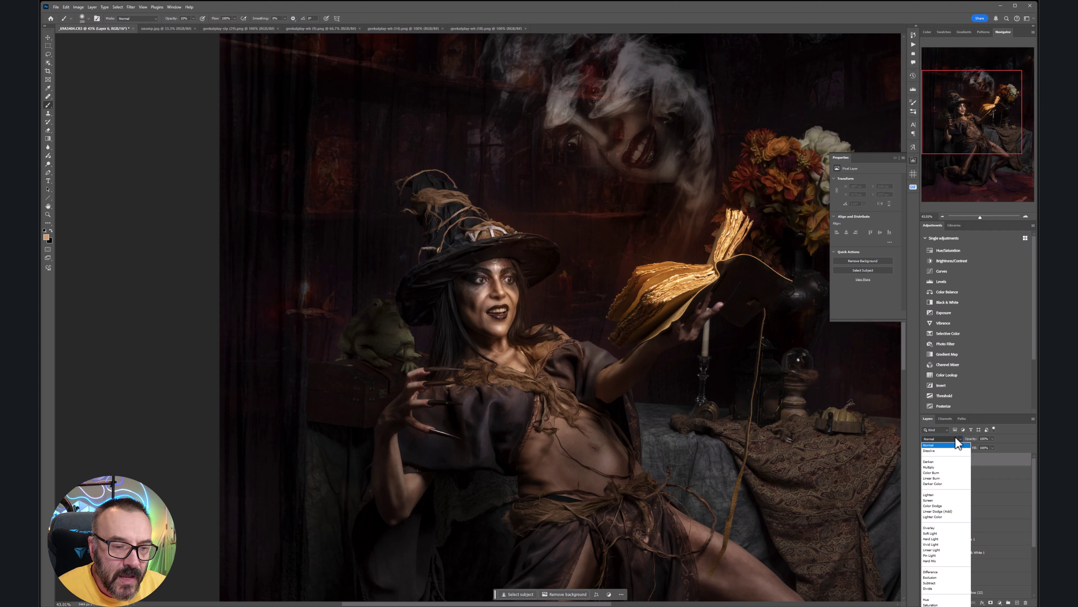
click(953, 500)
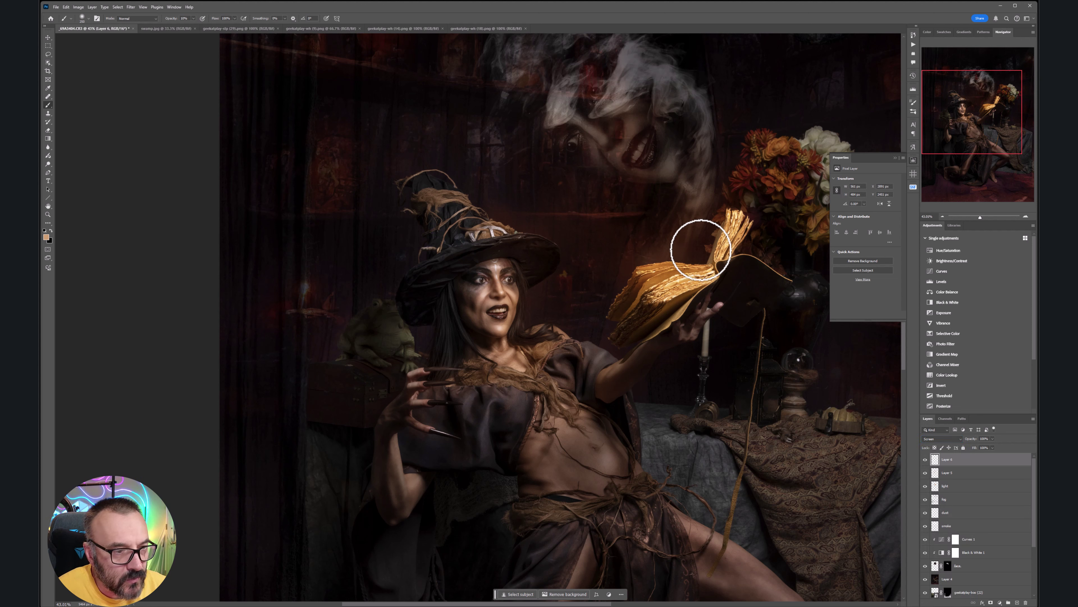
- Build up a hazy warm glow above the book with single dabs of an increasingly large soft brush on the Screen layer
click(696, 241)
key(bracketright)
key(bracketright)
key(bracketright)
key(bracketright)
key(bracketright)
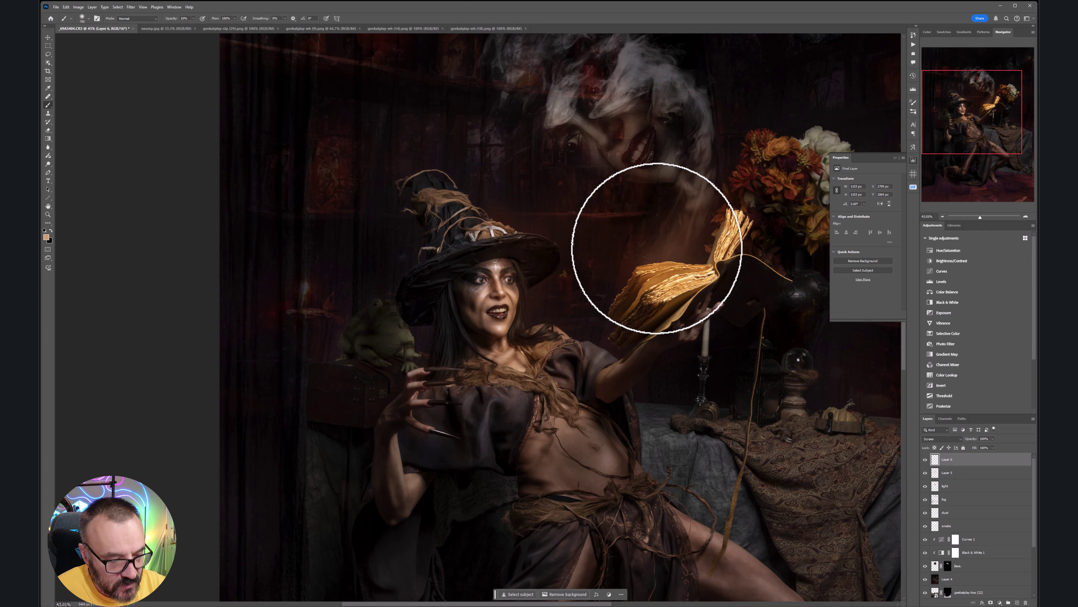
key(bracketright)
key(bracketright)
key(bracketright)
click(648, 234)
key(bracketright)
click(600, 261)
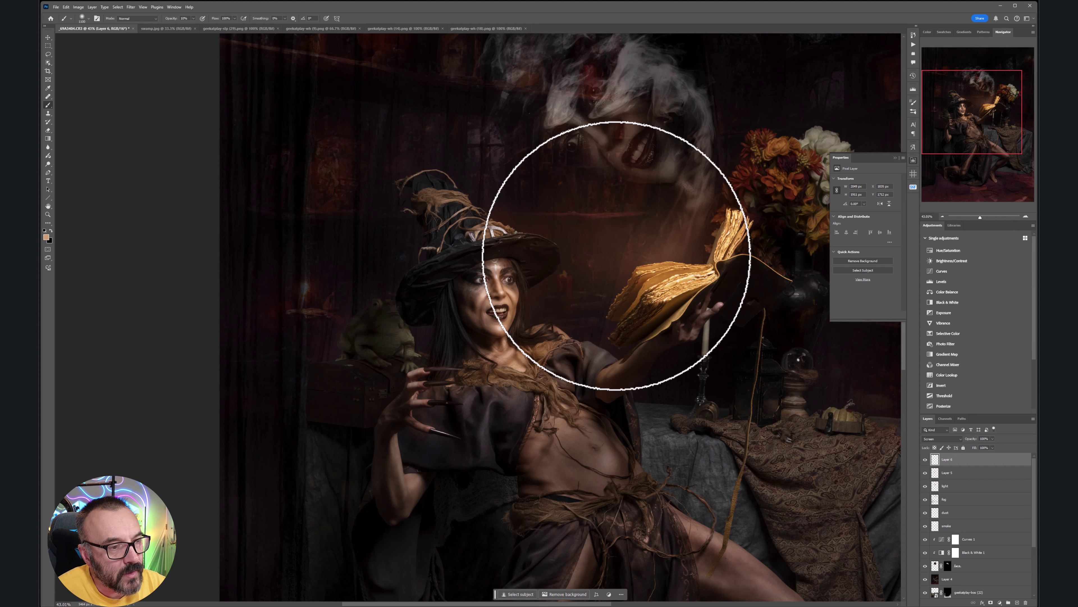
click(668, 224)
click(643, 182)
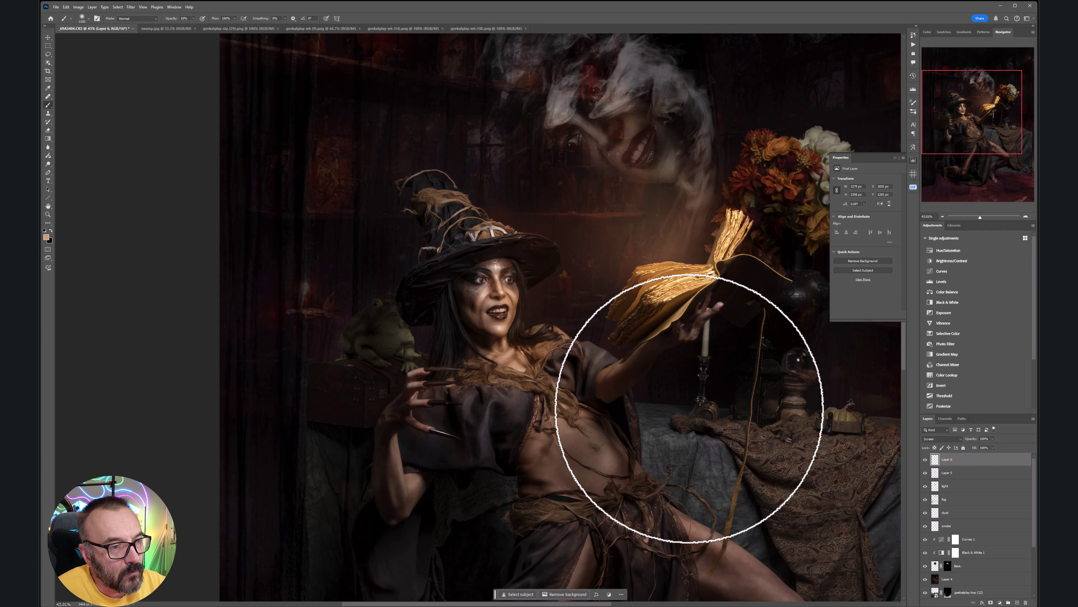
- Stamp all visible layers into a new top layer and name it glow
scroll(705, 414, down, 4)
drag(741, 424, 616, 400)
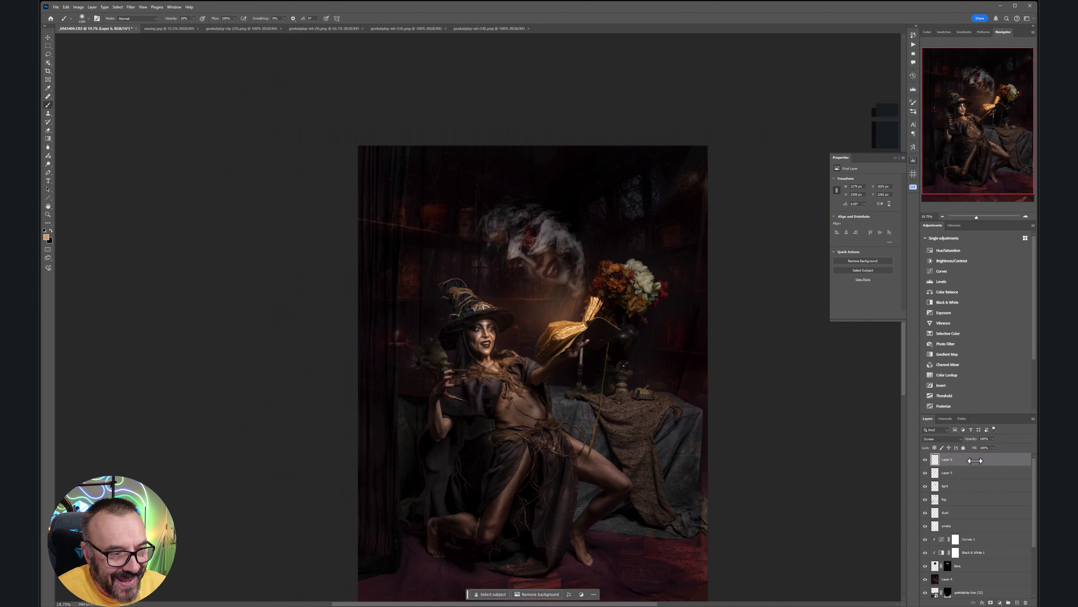
key(ctrl+shift+alt+e)
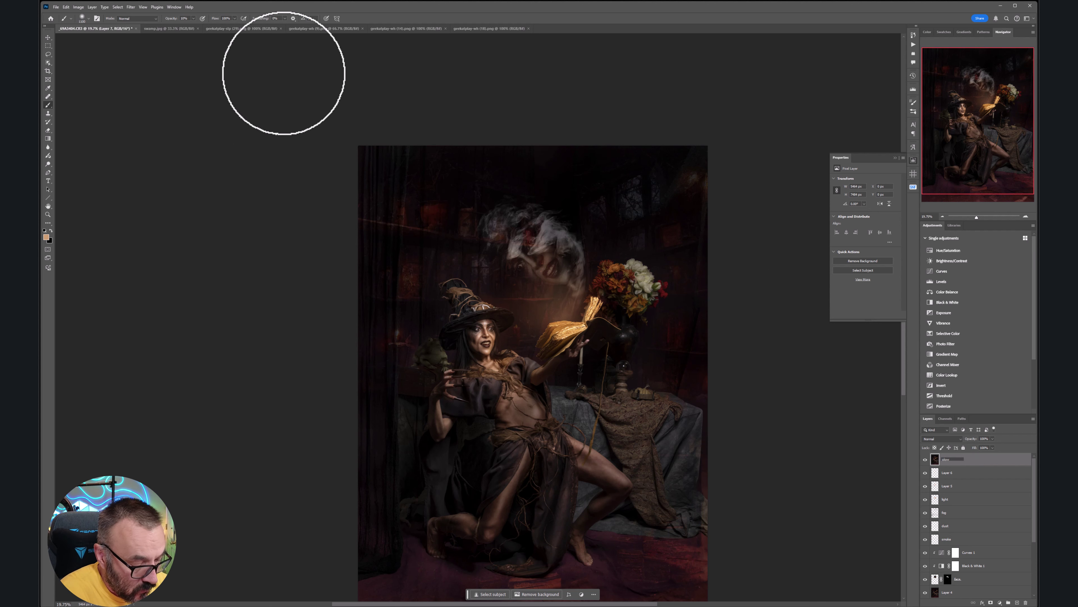
key(Return)
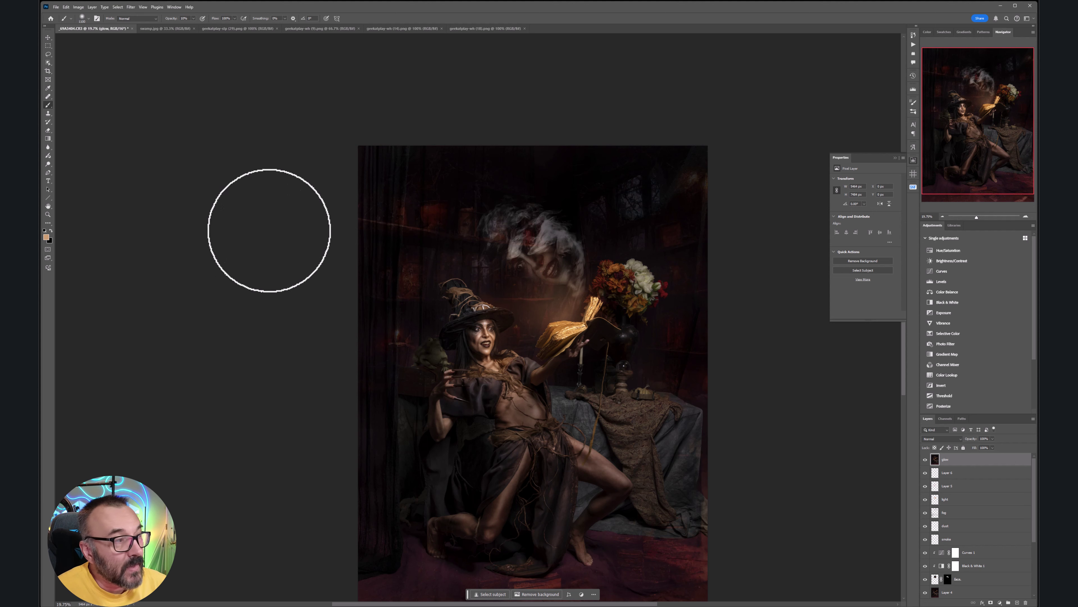
- Apply a Gaussian Blur with a radius of about 43 pixels to the glow layer and set its blend mode to Screen
click(131, 7)
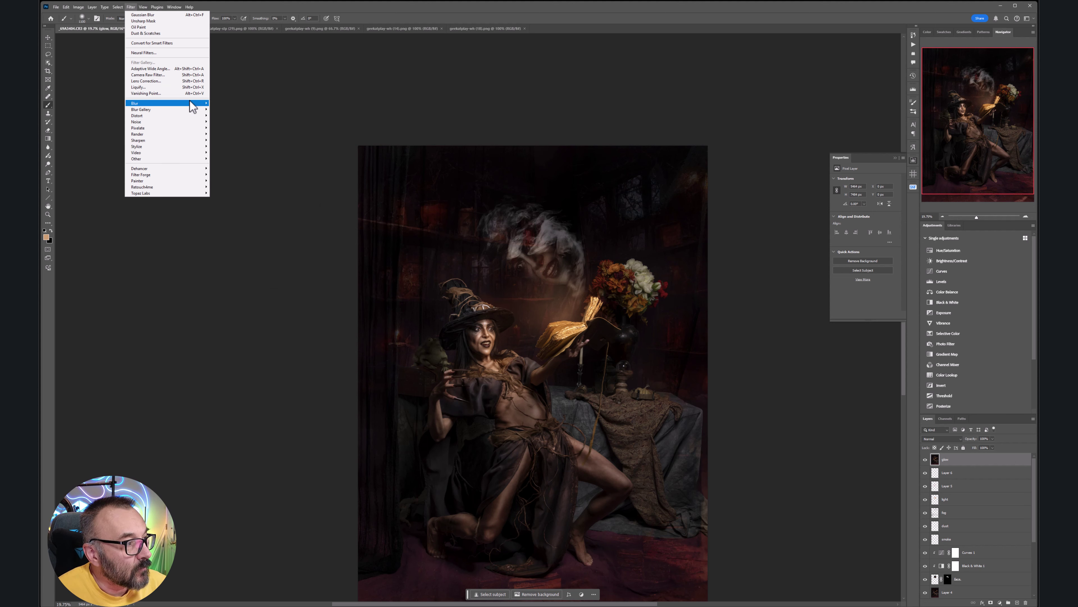
mouse_move(194, 104)
click(227, 127)
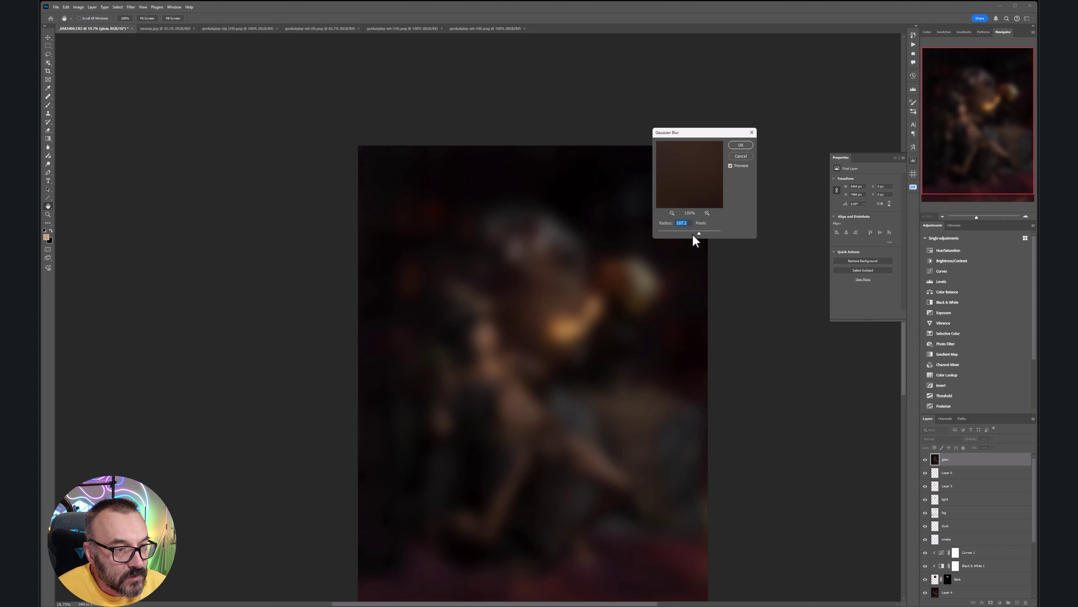
mouse_move(693, 234)
mouse_down()
mouse_move(681, 236)
mouse_move(691, 232)
mouse_up()
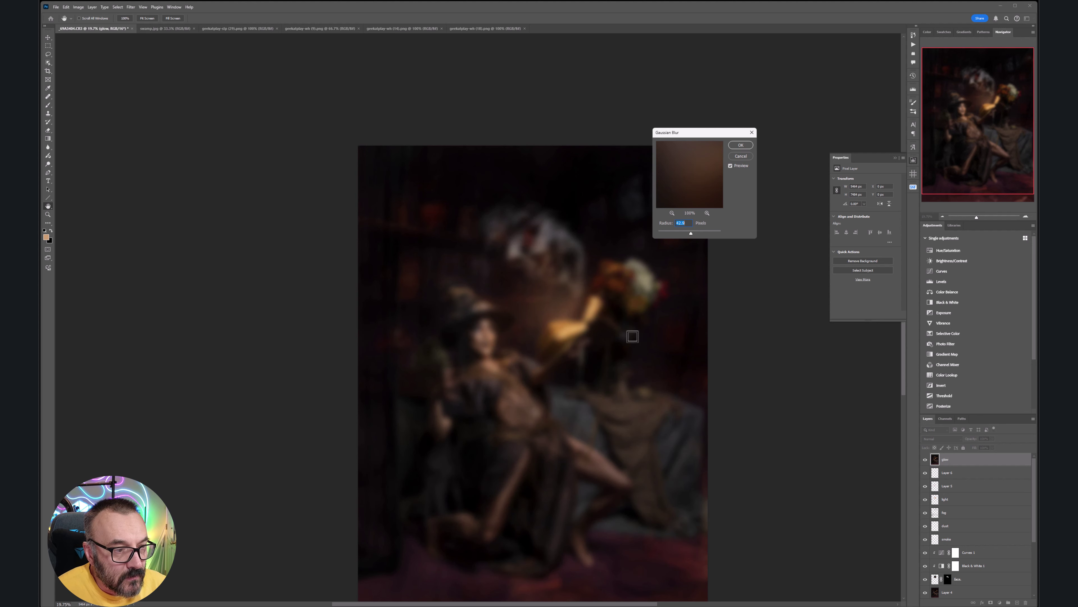
click(744, 146)
click(955, 439)
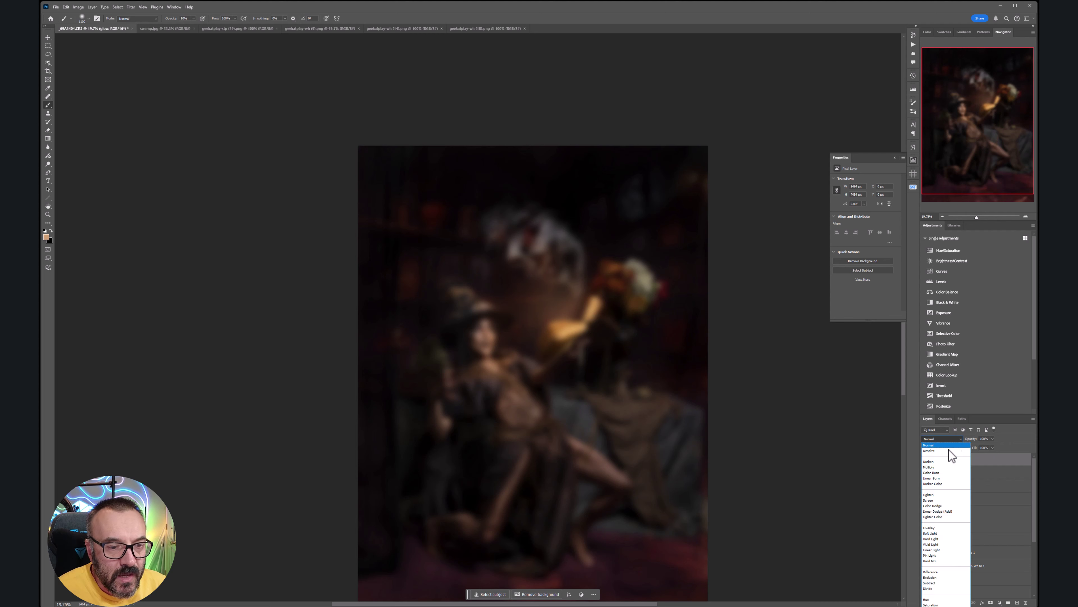
click(933, 501)
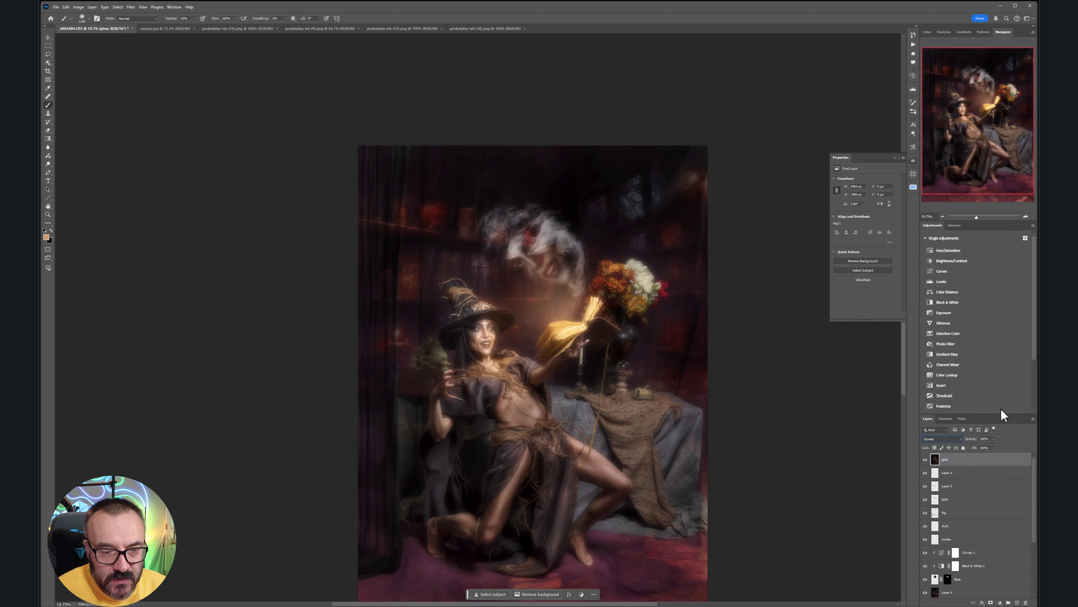
- Hide the glow layer with a black mask and paint white with a soft brush to reveal the glow around the book
alt+click(992, 603)
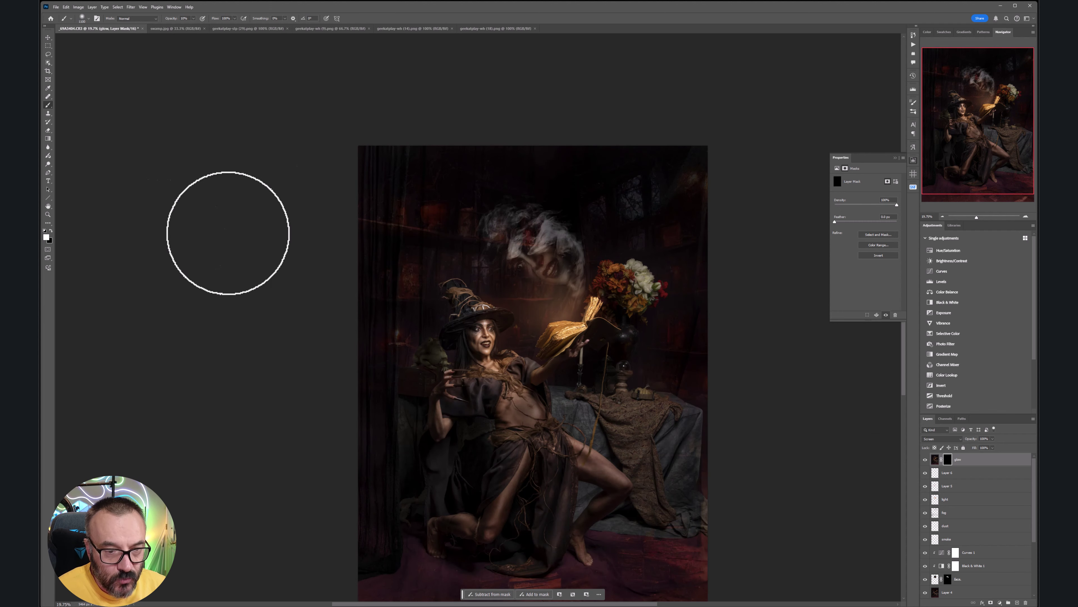
click(567, 309)
scroll(568, 309, up, 1)
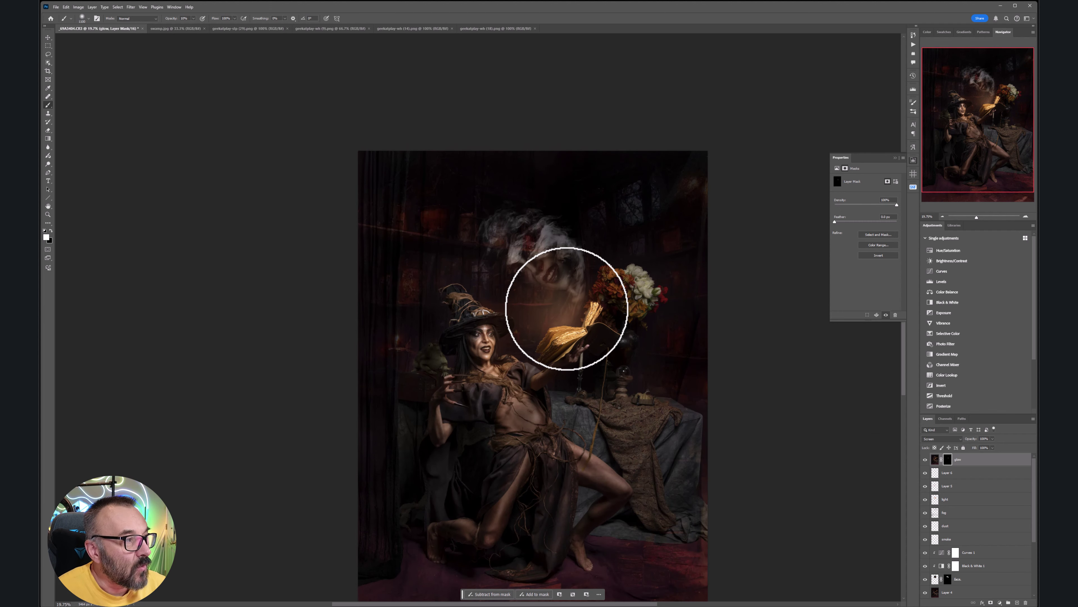
scroll(568, 309, up, 4)
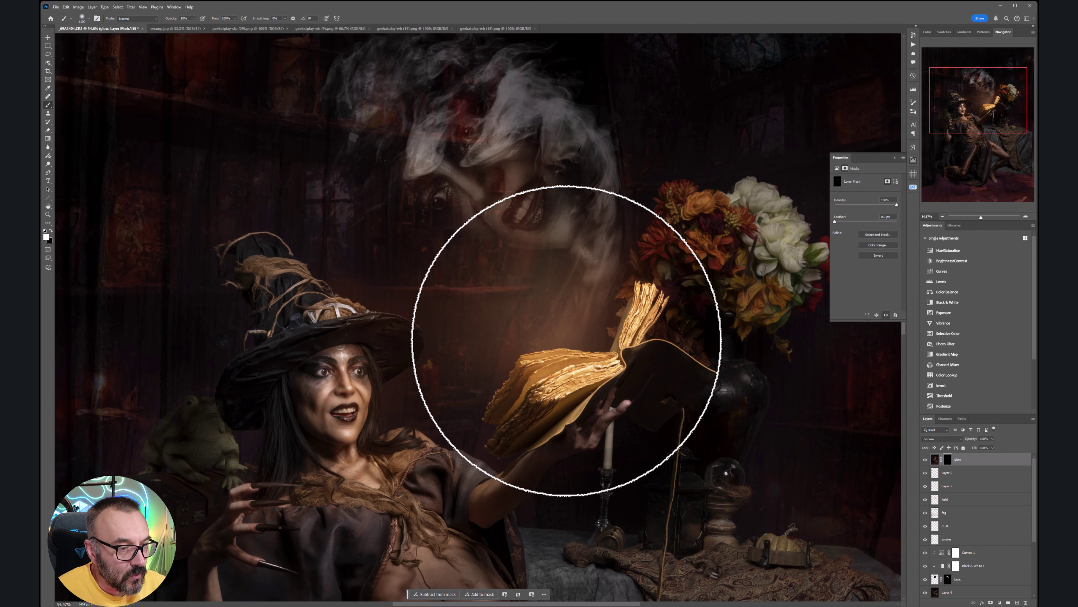
key(p)
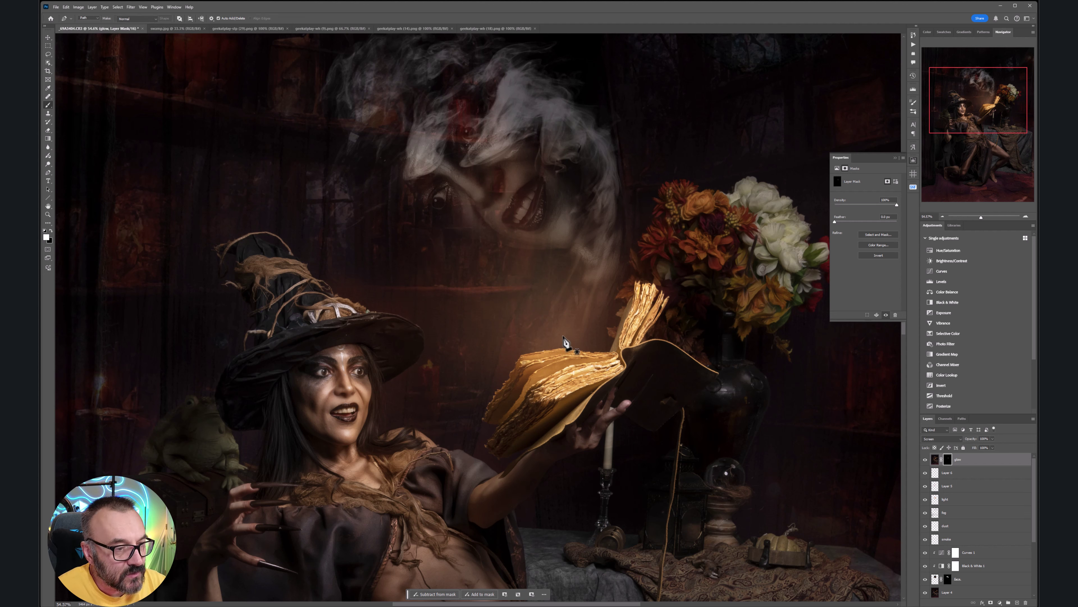
key(b)
mouse_move(525, 349)
mouse_down()
mouse_move(557, 320)
mouse_move(574, 327)
mouse_move(643, 312)
mouse_move(605, 302)
mouse_move(617, 287)
mouse_move(591, 346)
mouse_move(605, 312)
mouse_move(605, 336)
mouse_move(628, 315)
mouse_move(550, 355)
mouse_move(504, 397)
mouse_move(553, 369)
mouse_move(577, 307)
mouse_move(512, 309)
mouse_move(466, 343)
mouse_move(633, 241)
mouse_move(578, 295)
mouse_move(516, 301)
mouse_move(457, 334)
mouse_move(467, 192)
mouse_move(518, 222)
mouse_move(552, 169)
mouse_move(459, 196)
mouse_move(541, 249)
mouse_move(558, 247)
mouse_move(468, 323)
mouse_move(496, 352)
mouse_move(452, 405)
mouse_move(451, 381)
mouse_move(381, 366)
mouse_move(371, 344)
mouse_move(359, 390)
mouse_move(387, 370)
mouse_move(371, 256)
mouse_up()
mouse_move(719, 197)
mouse_down()
mouse_move(650, 230)
mouse_move(625, 278)
mouse_move(546, 189)
mouse_move(402, 189)
mouse_move(443, 244)
mouse_move(513, 132)
mouse_move(470, 177)
mouse_move(530, 308)
mouse_move(620, 306)
mouse_move(357, 206)
mouse_move(542, 313)
mouse_move(646, 239)
mouse_move(633, 123)
mouse_move(425, 104)
mouse_move(509, 263)
mouse_move(634, 288)
mouse_move(576, 287)
mouse_up()
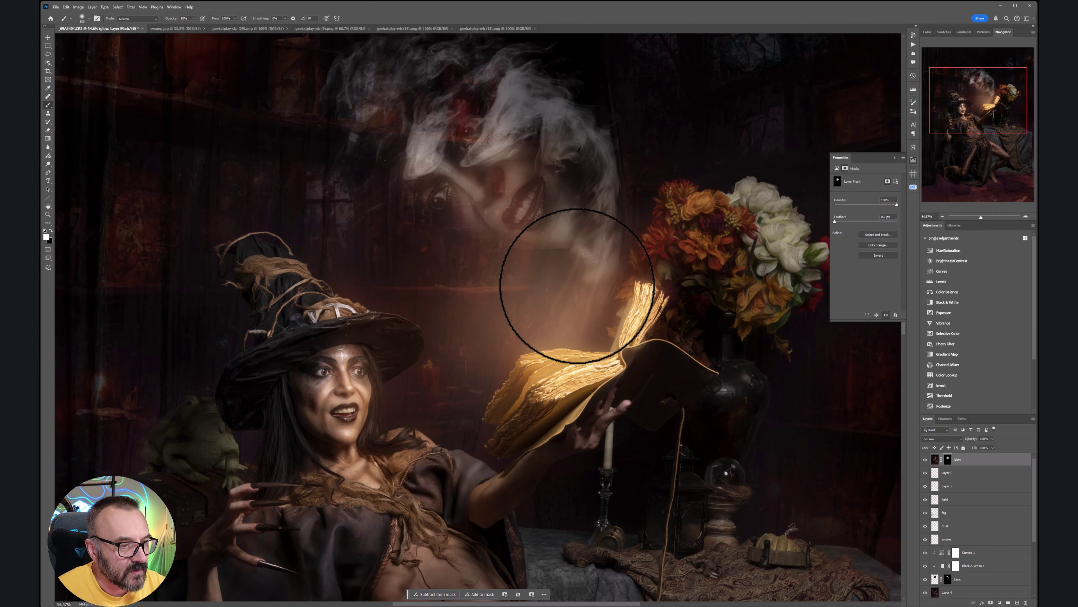
- Hide the smoke layer and keep the face layer visible above the book
scroll(575, 287, down, 5)
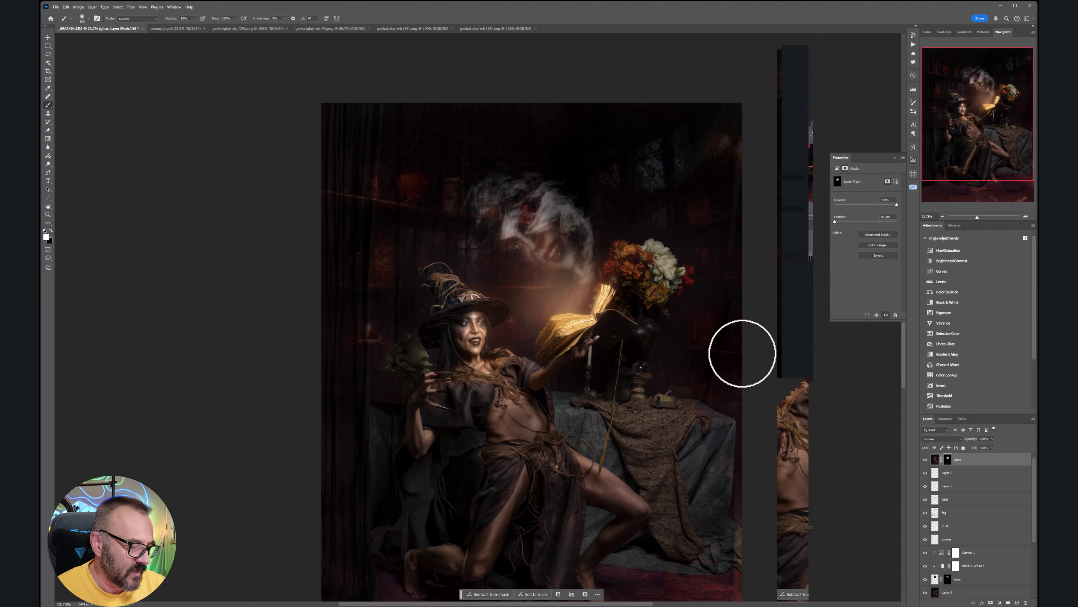
scroll(992, 507, down, 3)
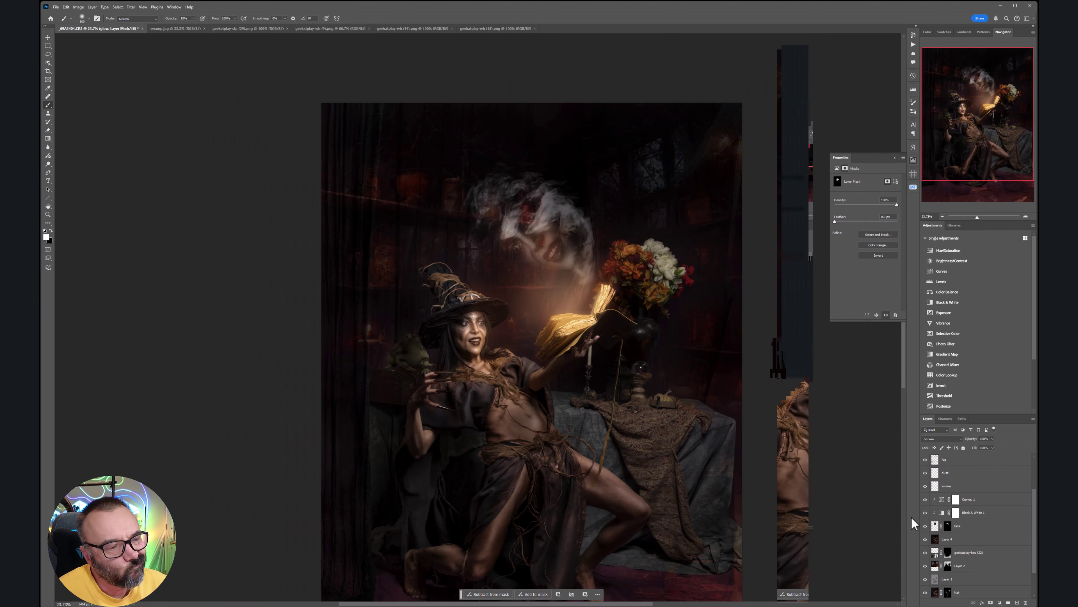
click(924, 525)
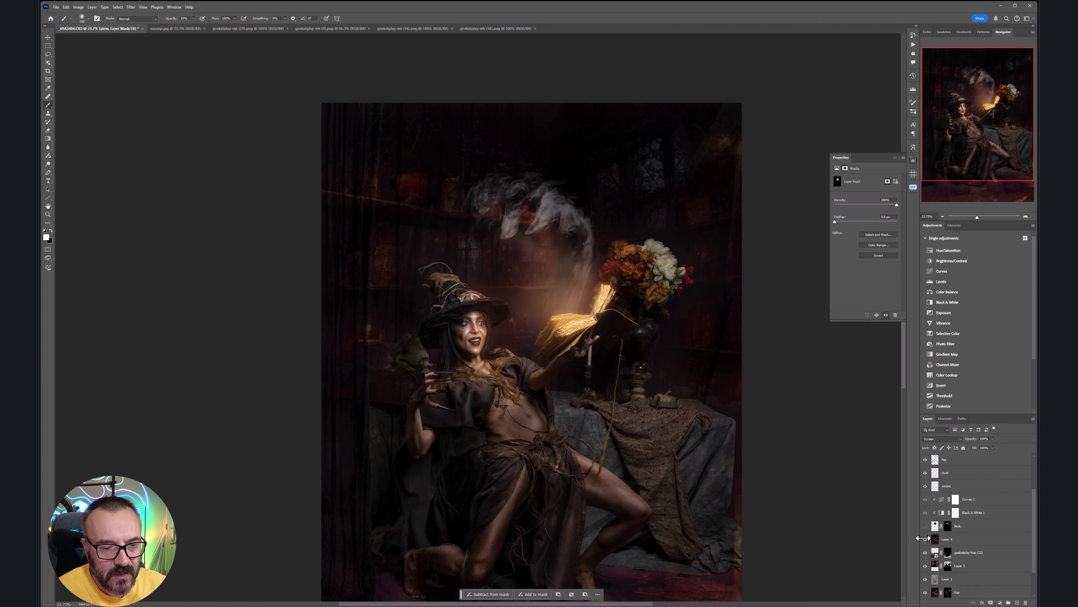
click(925, 486)
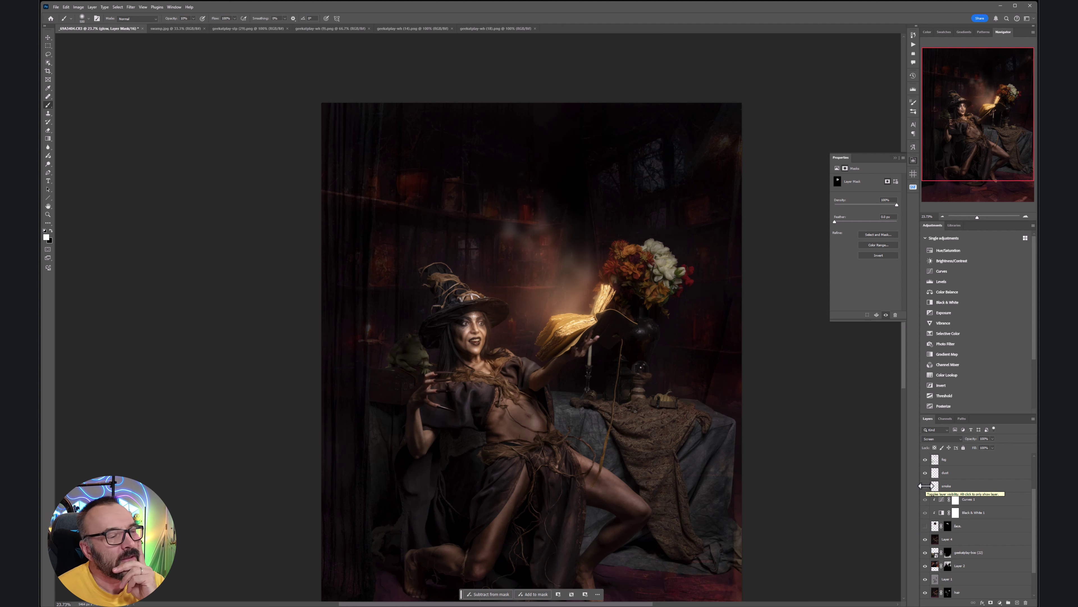
click(926, 525)
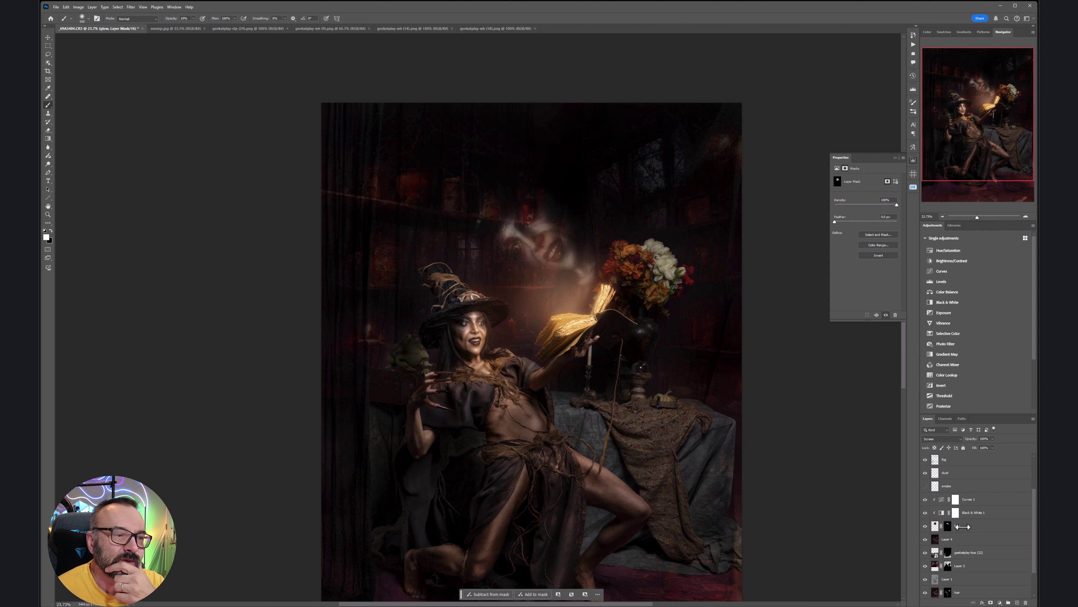
- Free Transform the face layer, scaling it down, rotating it and placing the face just above the open book
click(936, 525)
key(ctrl+t)
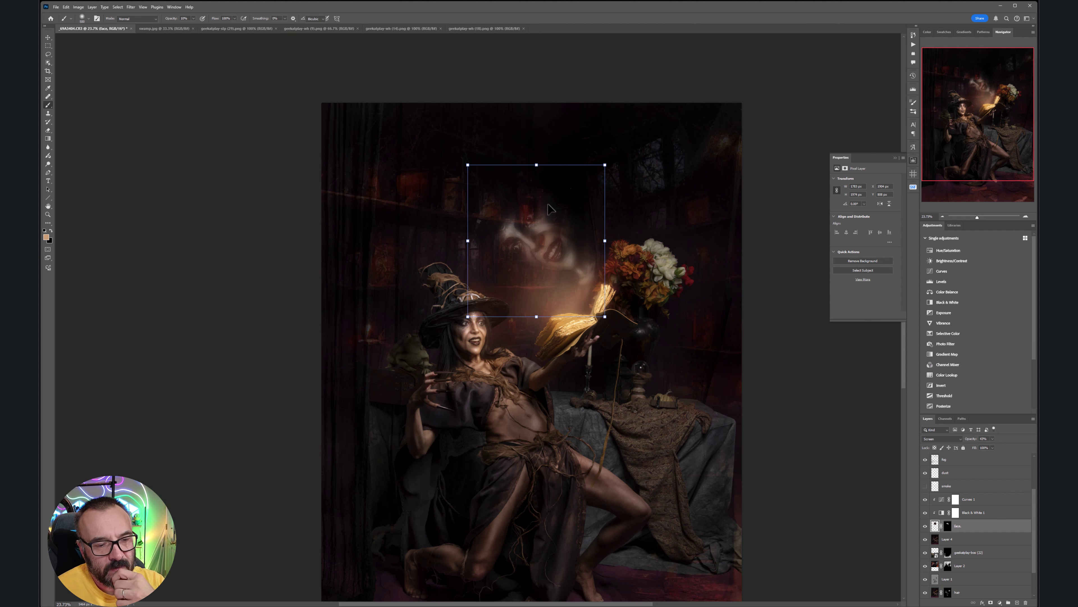
drag(604, 164, 540, 239)
drag(539, 277, 583, 284)
drag(614, 229, 608, 341)
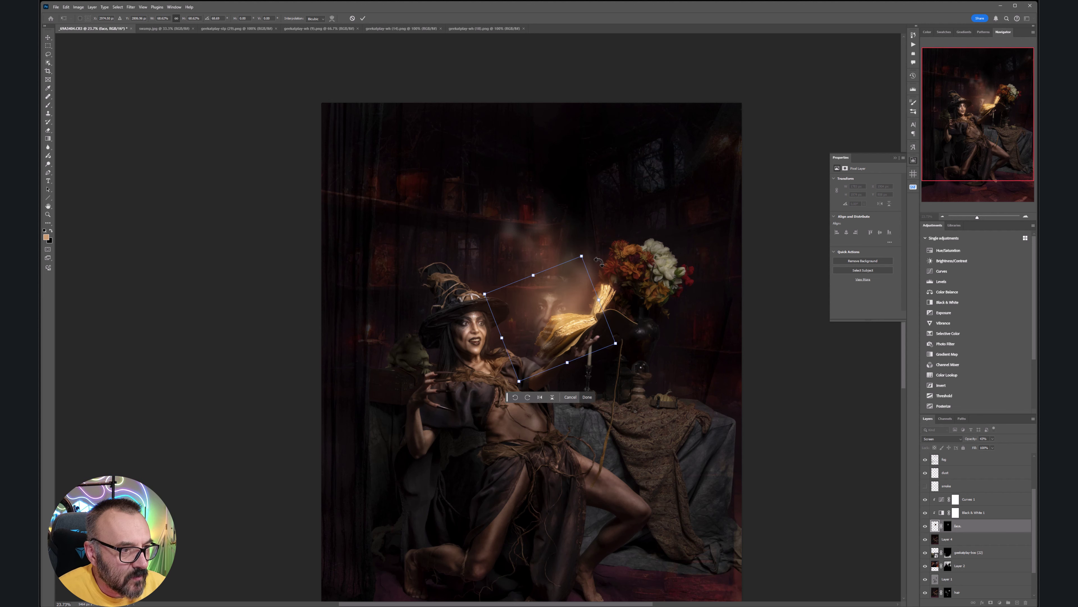
drag(582, 256, 590, 240)
drag(640, 350, 645, 333)
mouse_move(601, 302)
mouse_down()
mouse_move(600, 314)
mouse_move(609, 309)
mouse_up()
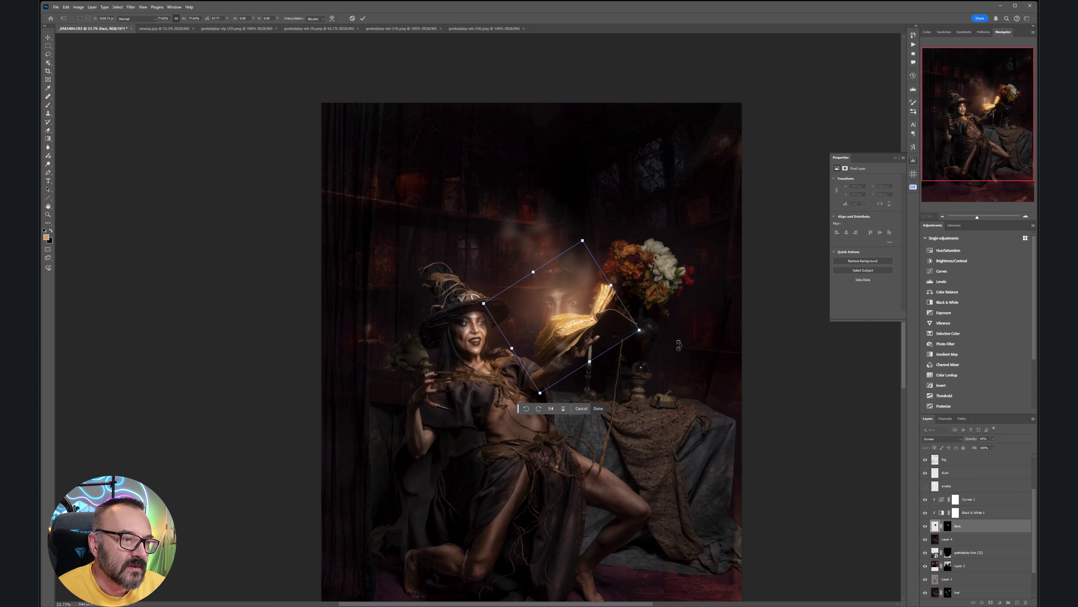
key(Return)
- Turn the face layer's mask completely black so the face is hidden
click(947, 525)
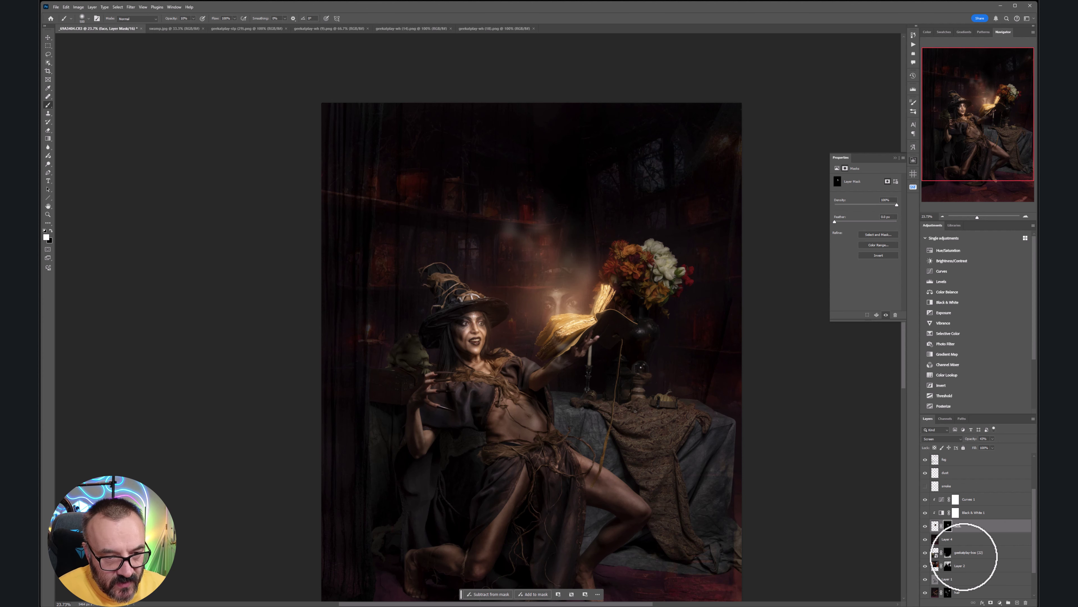
key(ctrl+i)
key(ctrl+i)
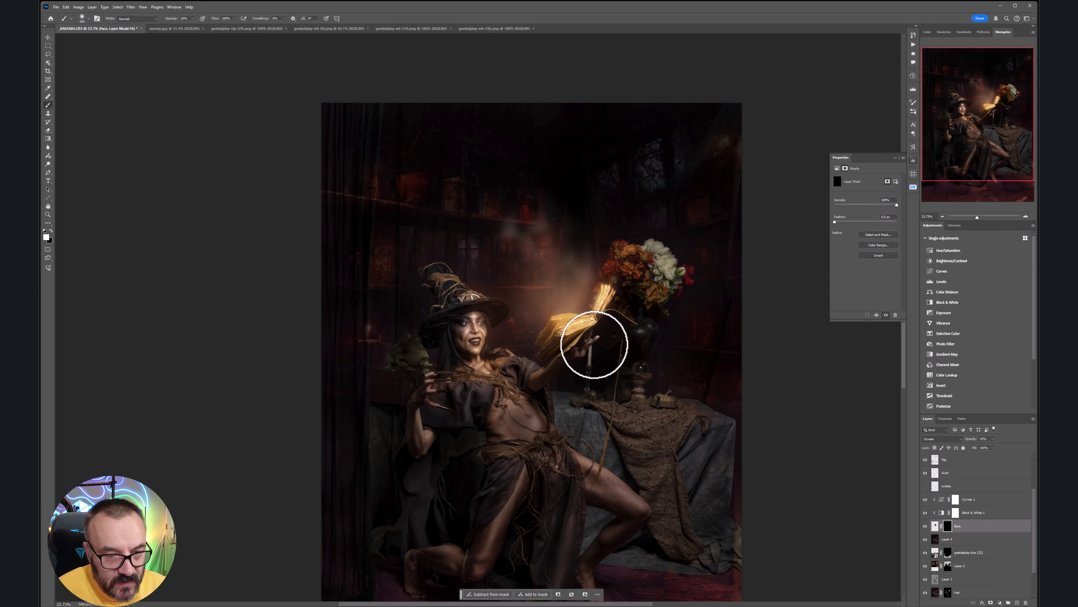
- Paint white on the face mask with a smaller soft brush to reveal the eyes faintly above the book's pages
scroll(549, 302, up, 1)
scroll(549, 303, up, 5)
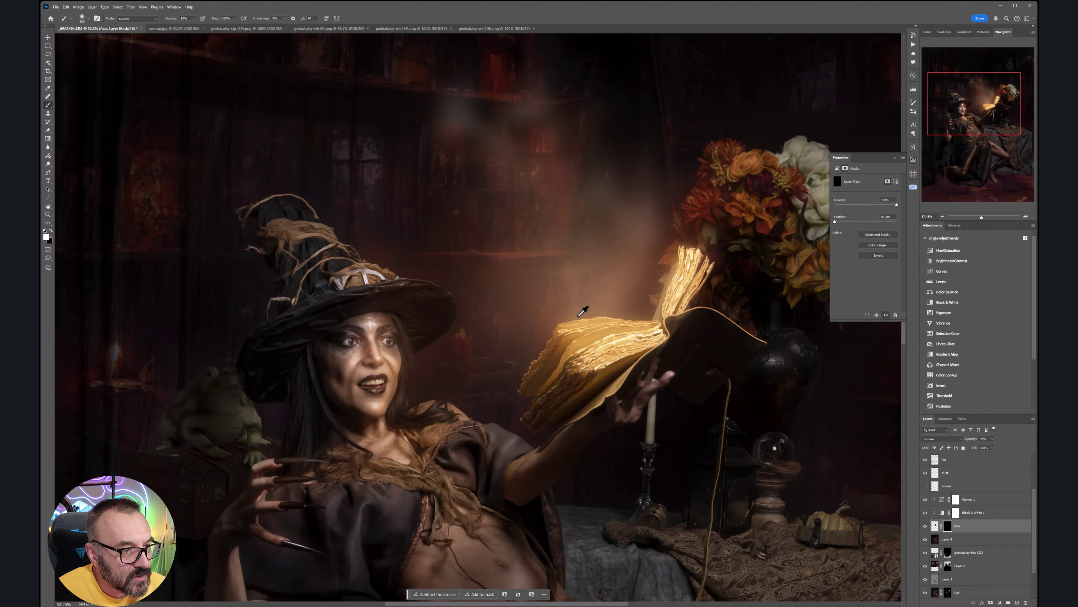
key(bracketleft)
key(bracketleft)
key(bracketleft)
key(bracketleft)
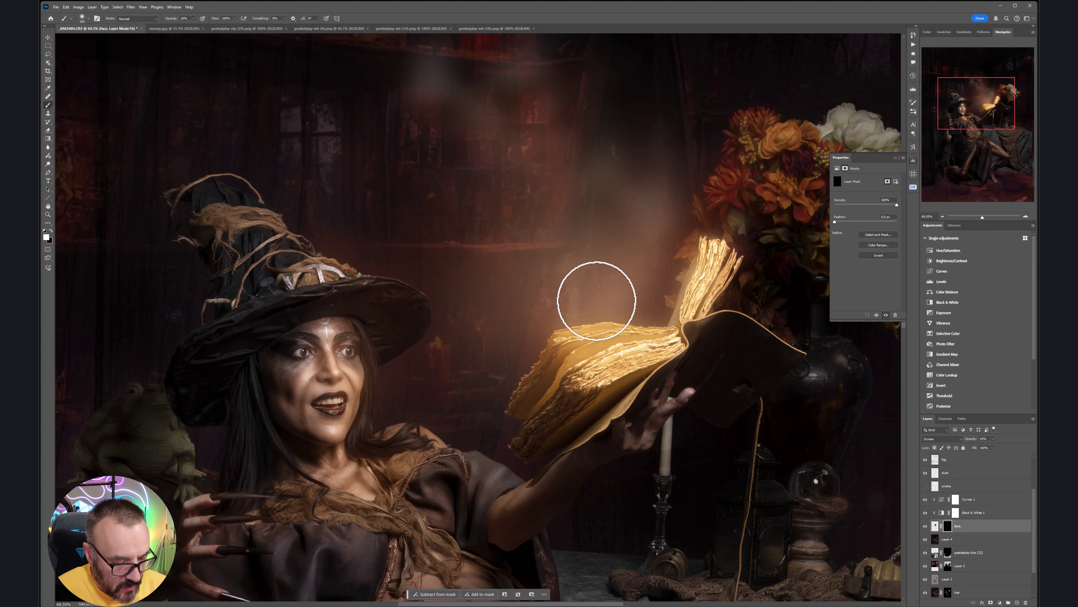
drag(546, 304, 541, 301)
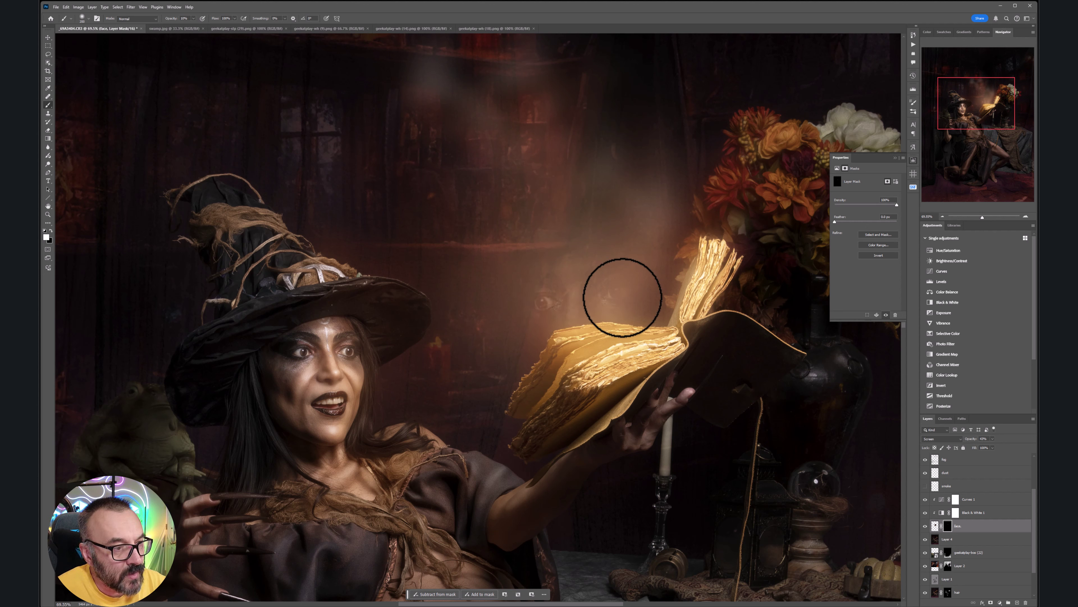
mouse_move(621, 296)
mouse_down()
mouse_move(551, 303)
mouse_move(625, 295)
mouse_up()
click(548, 302)
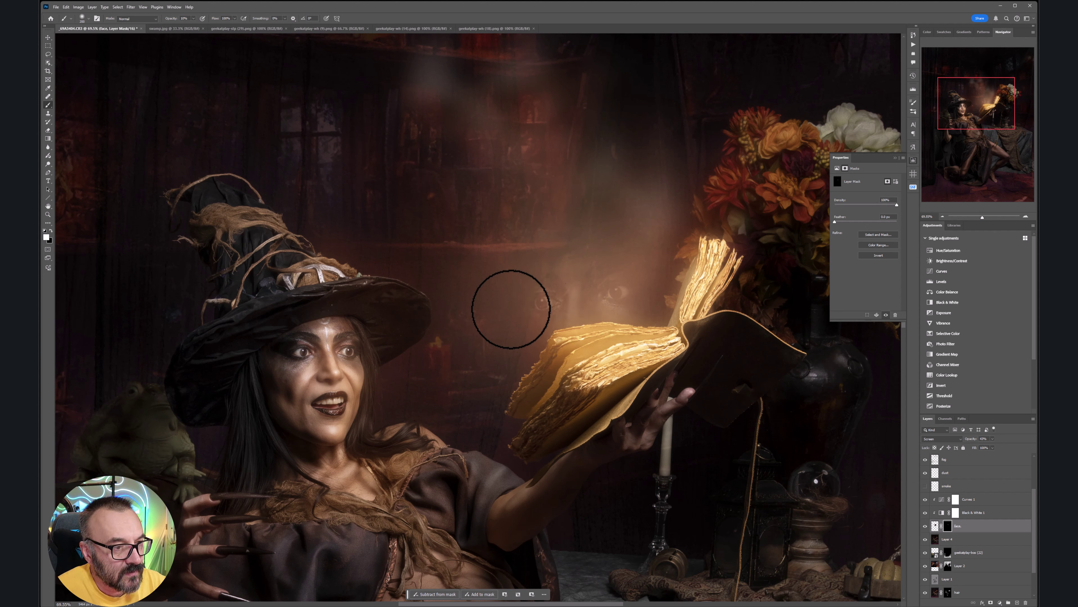
- Delete the old smoke layer and add a new empty layer named smoke above Curves 1
click(925, 486)
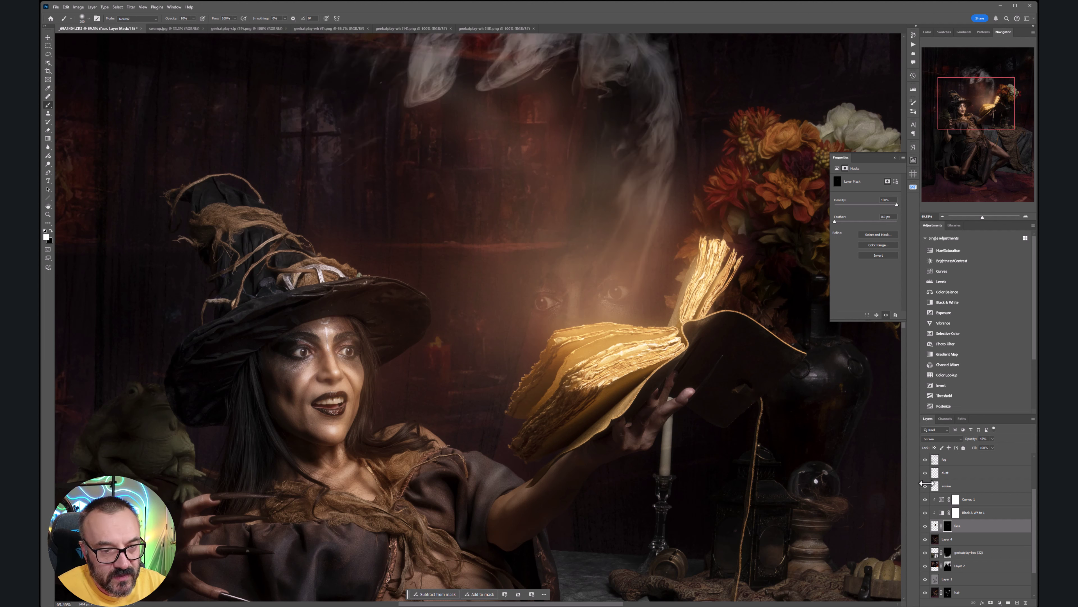
click(925, 485)
click(987, 490)
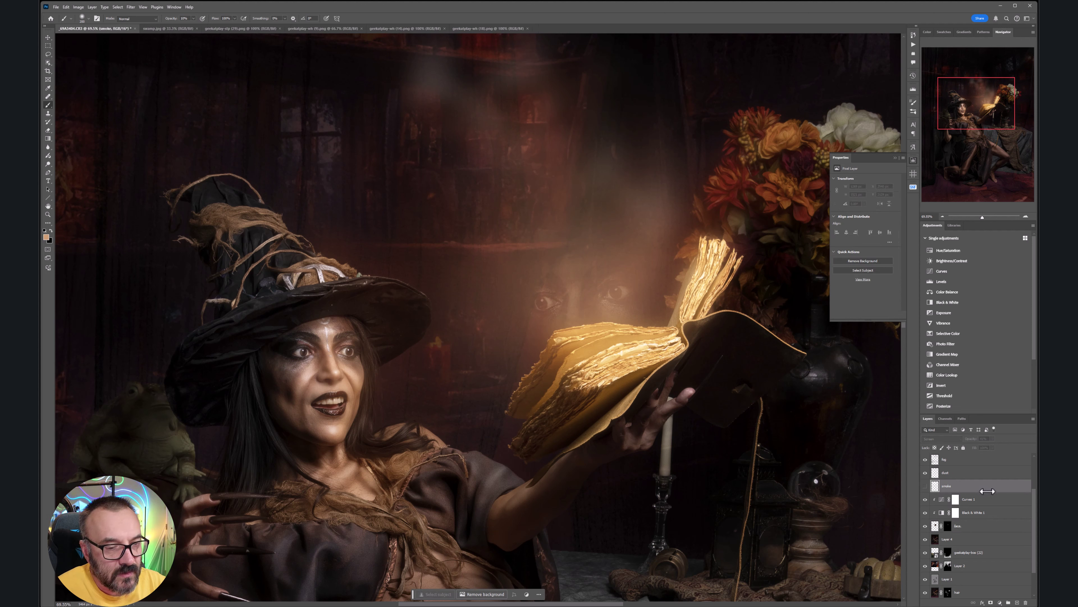
key(Delete)
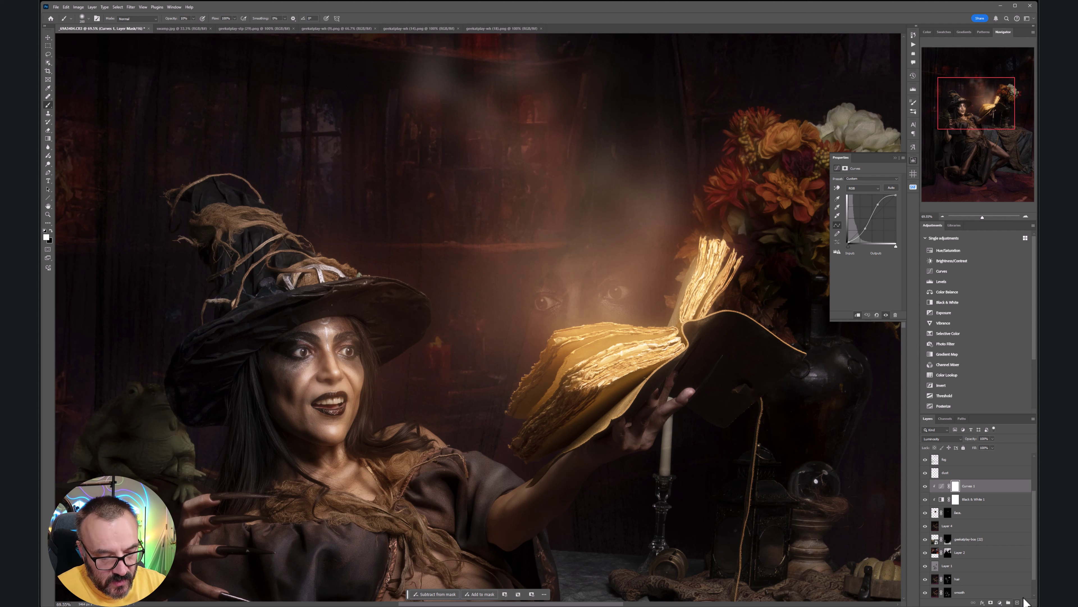
click(1018, 602)
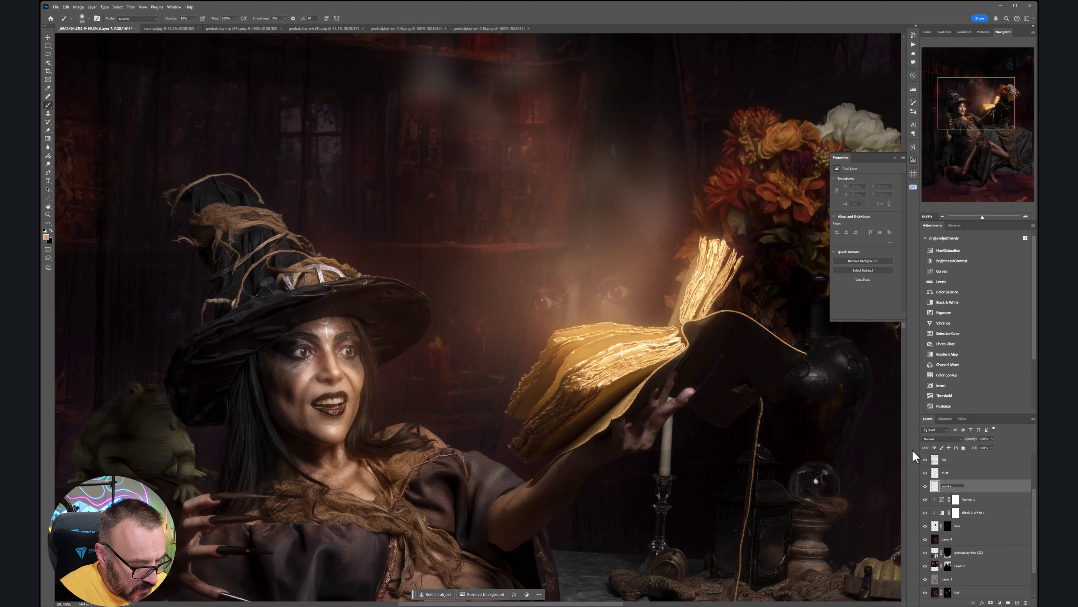
key(Return)
- Move the face layer's image slightly to refine the position of the eyes above the book
scroll(578, 331, down, 6)
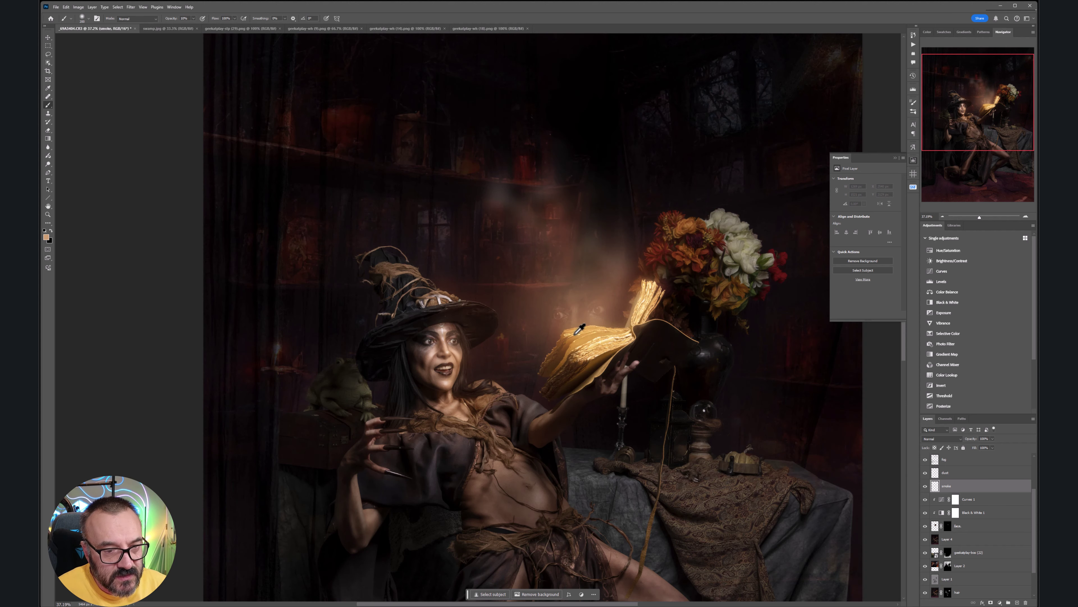
scroll(583, 327, down, 1)
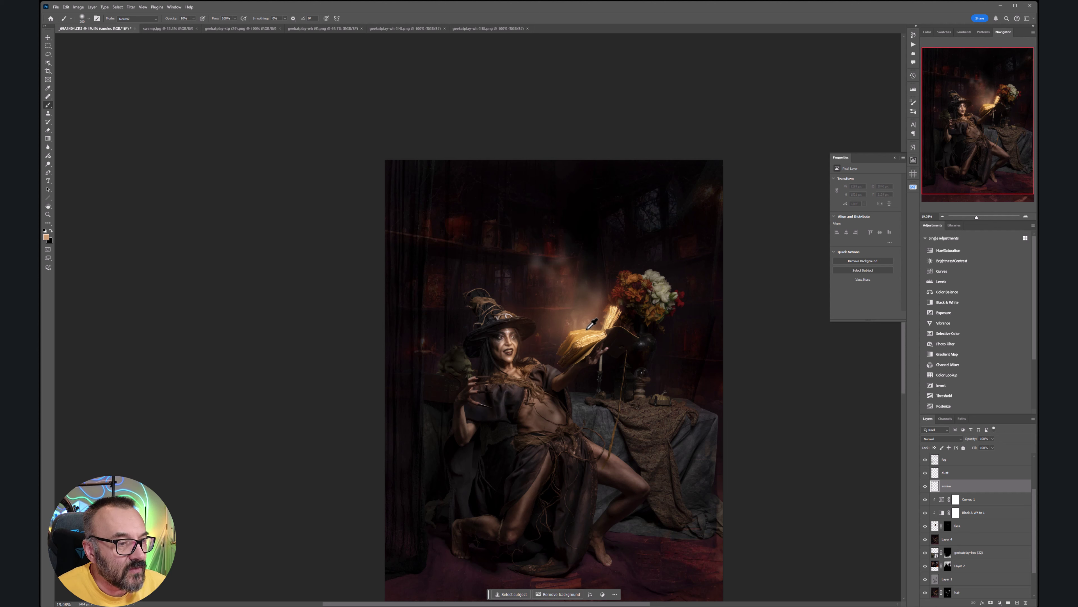
click(937, 529)
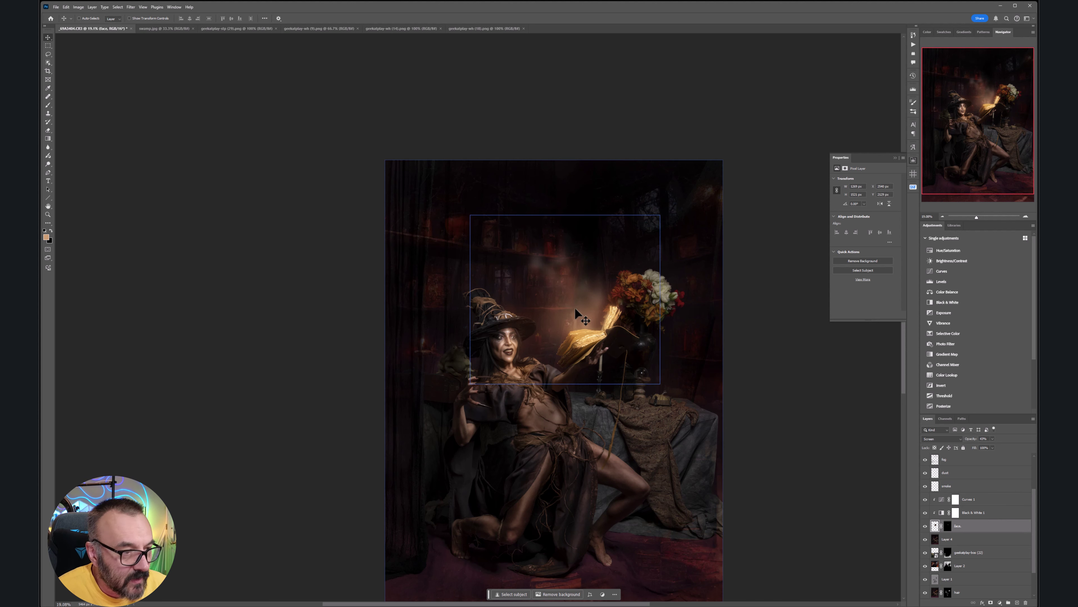
mouse_move(593, 325)
mouse_down()
mouse_move(573, 340)
mouse_move(601, 328)
mouse_up()
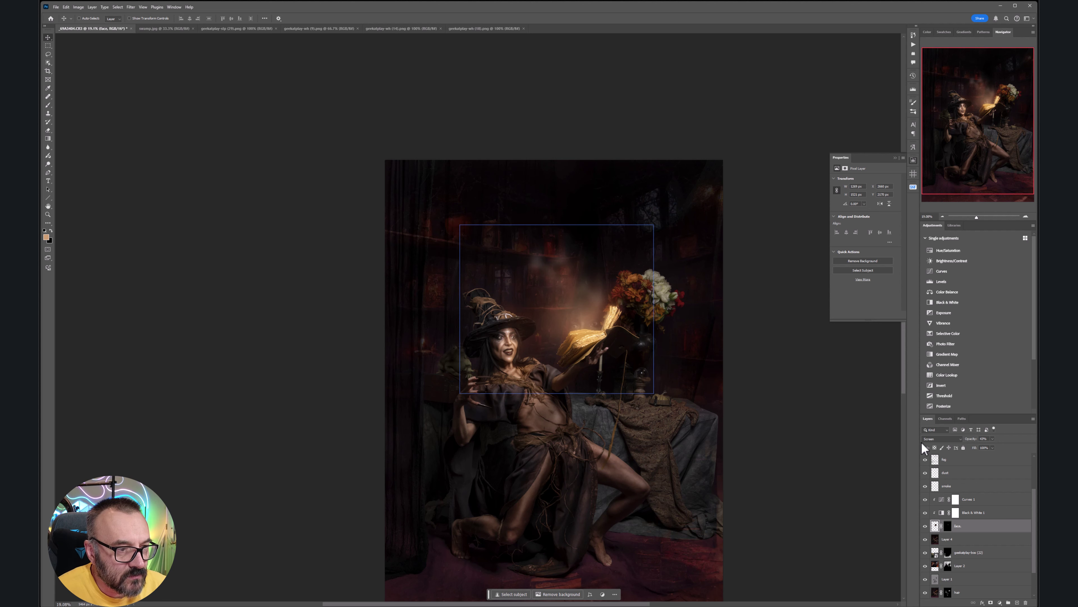
- Select the smoke layer and set up the Brush tool with white paint and a wispy Steam brush preset
click(993, 484)
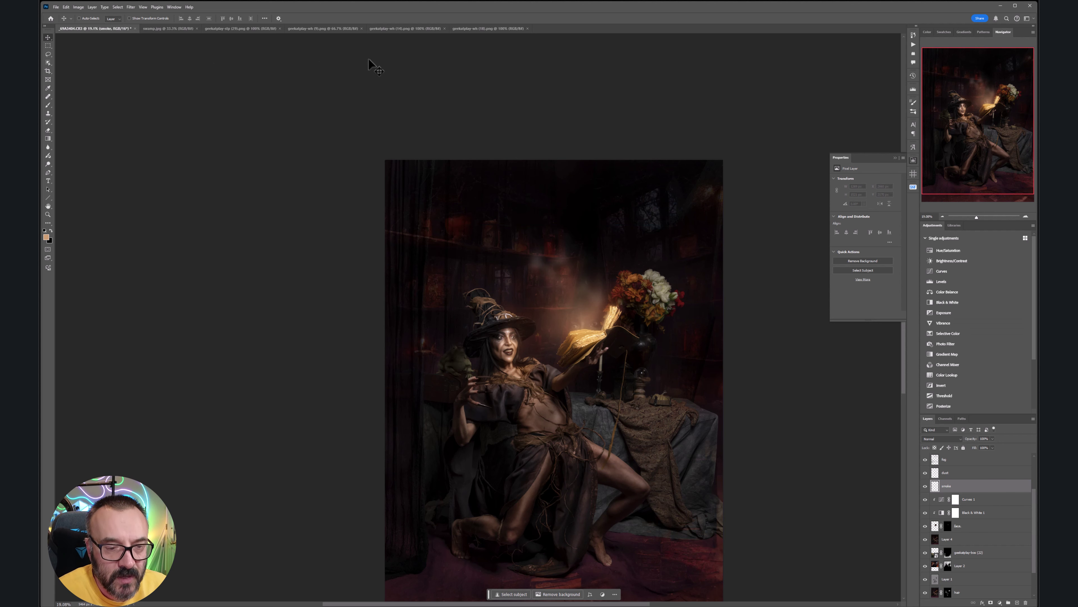
click(48, 104)
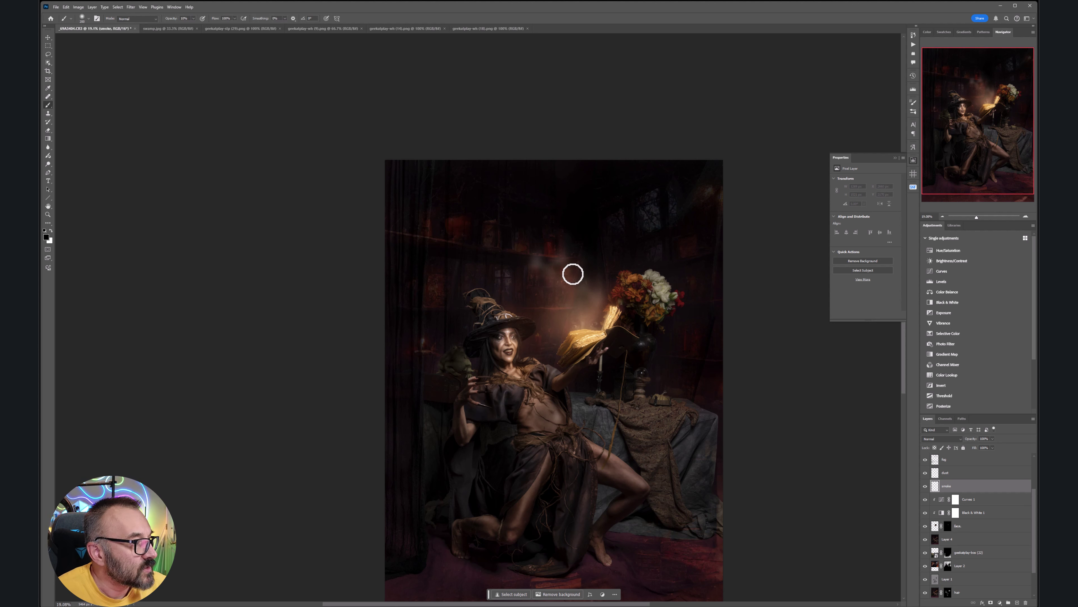
right_click(576, 317)
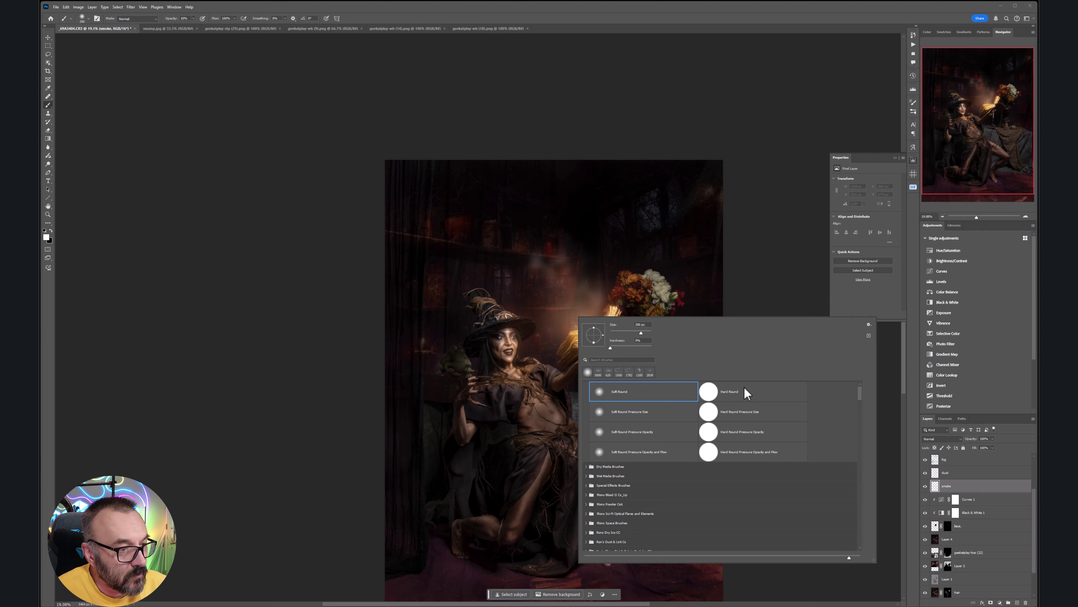
scroll(654, 476, down, 10)
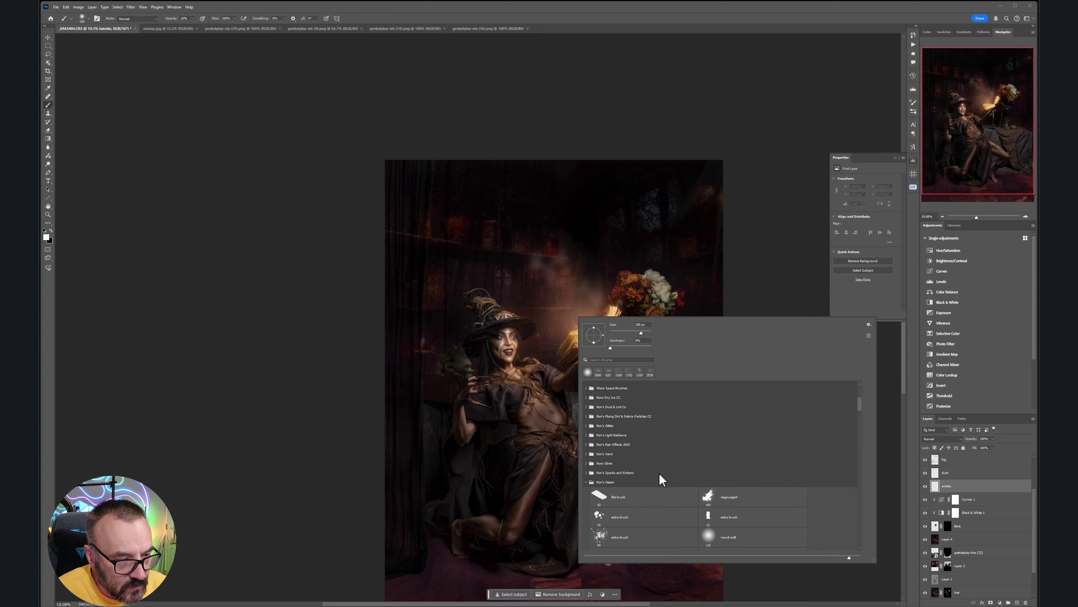
scroll(661, 475, down, 5)
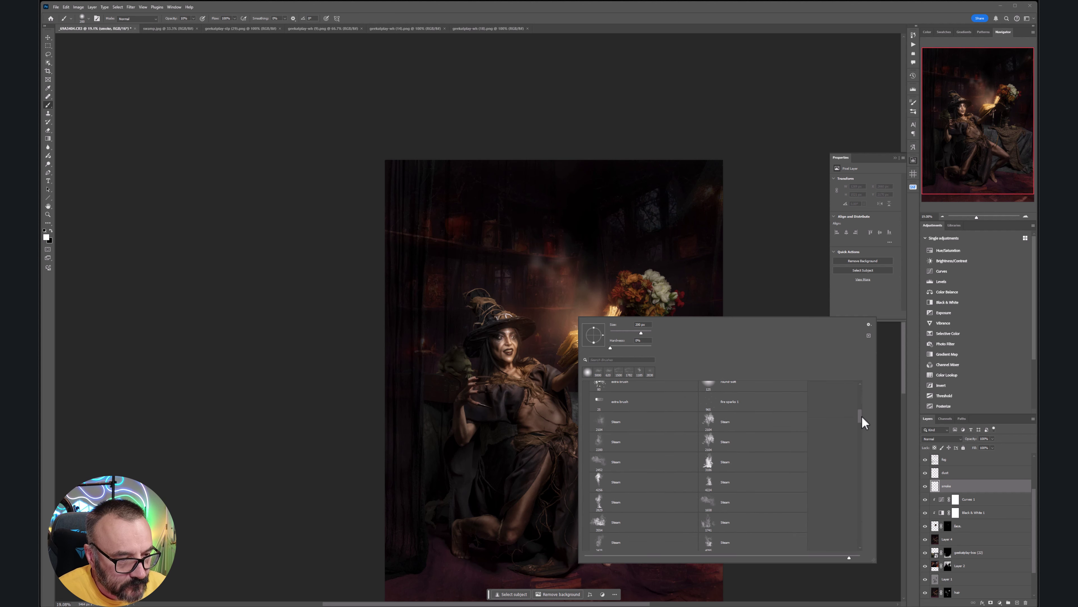
drag(862, 416, 856, 539)
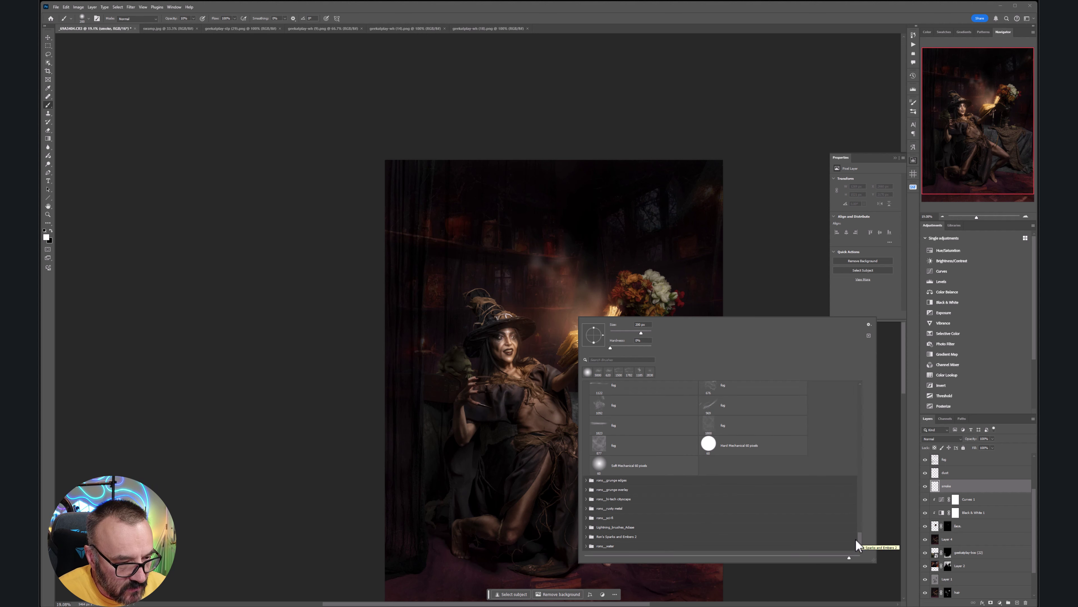
drag(857, 540, 853, 468)
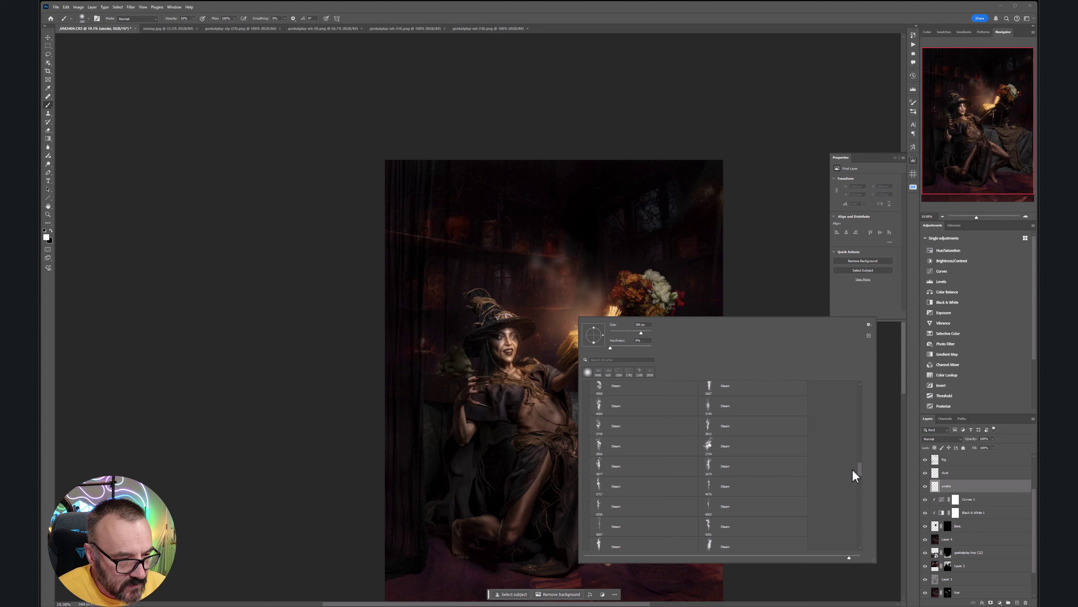
click(722, 508)
click(578, 258)
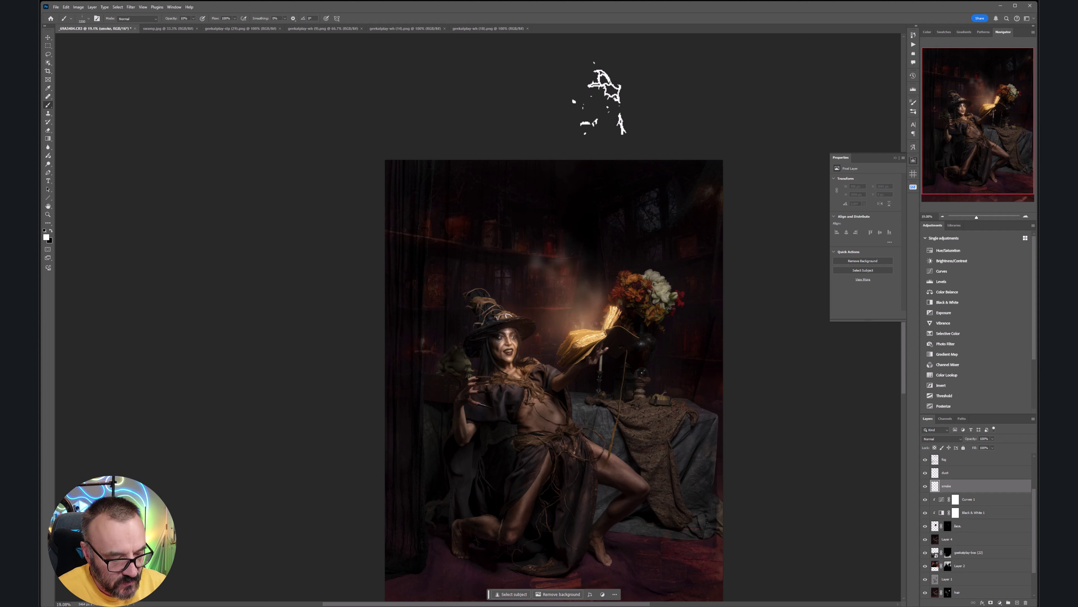
- Choose a swirling glitter brush preset from the Ron's Glitter set in place of the Steam brush
right_click(592, 174)
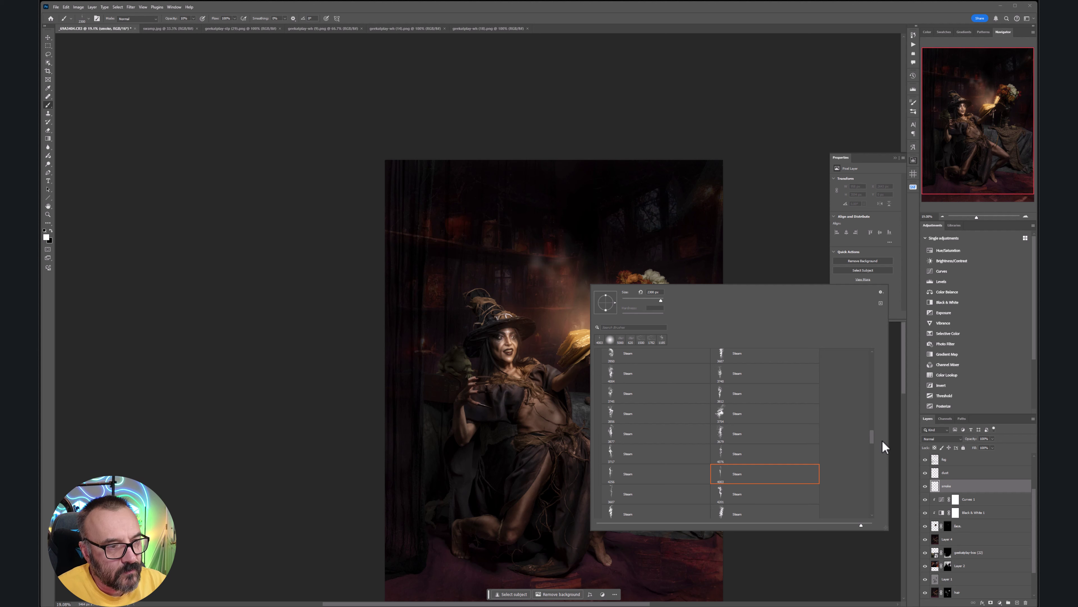
drag(874, 439, 863, 376)
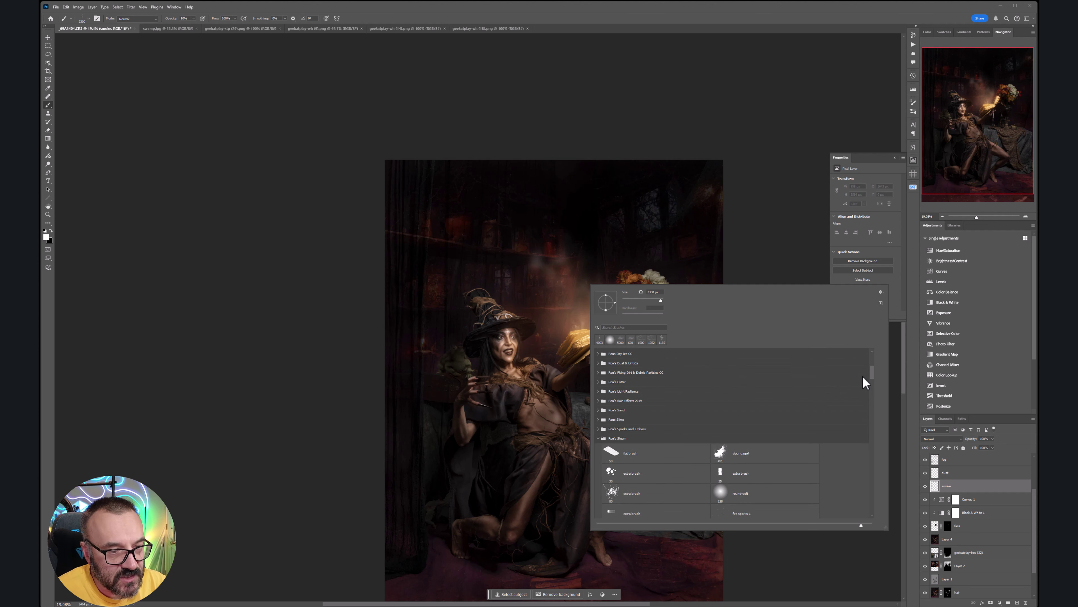
click(601, 428)
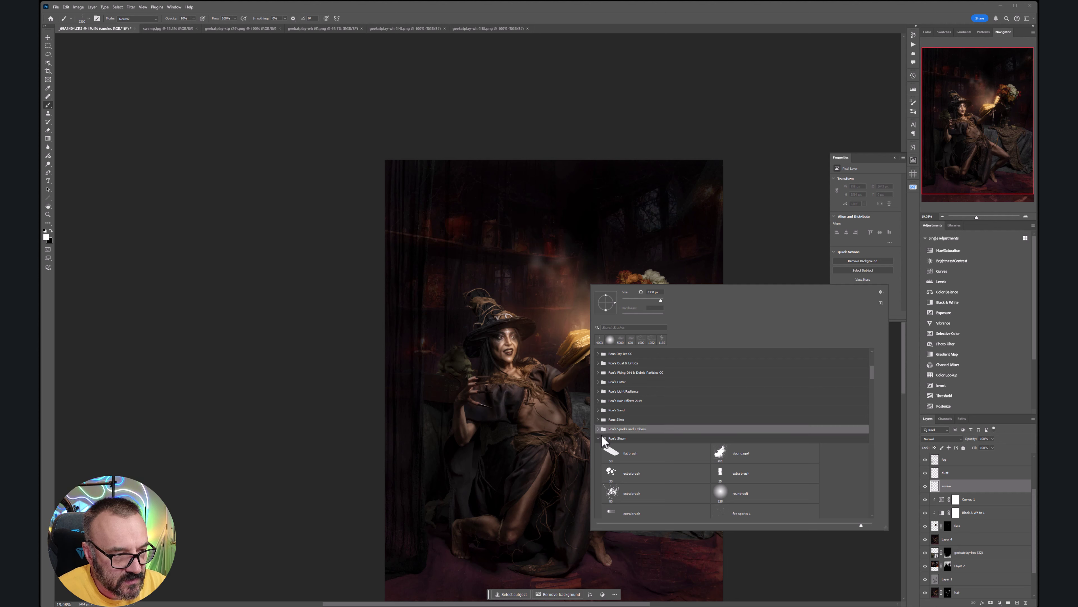
scroll(604, 386, up, 1)
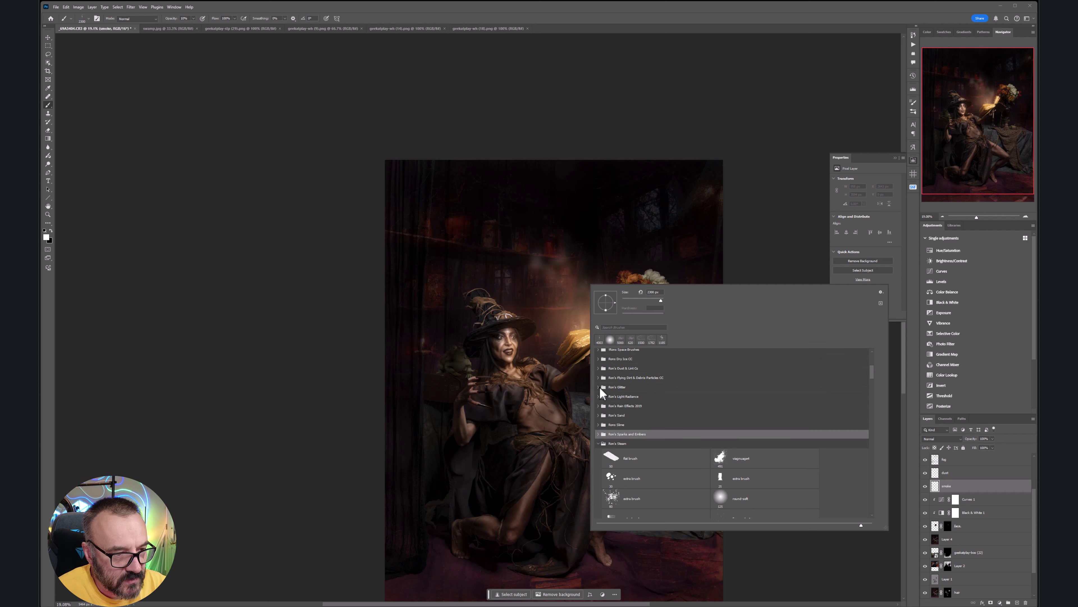
click(599, 387)
scroll(752, 468, down, 6)
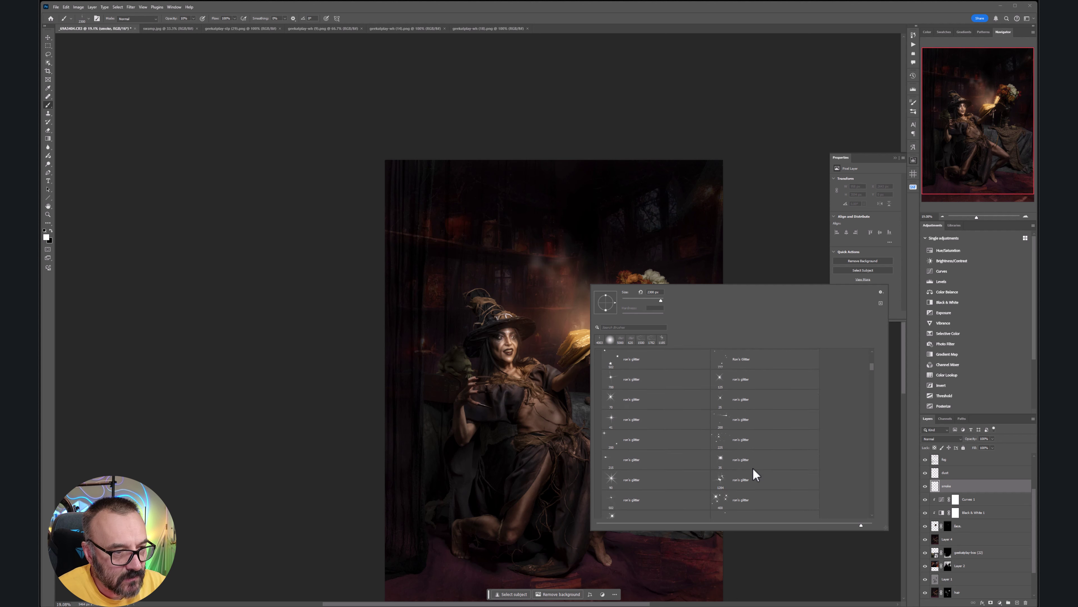
drag(870, 368, 876, 395)
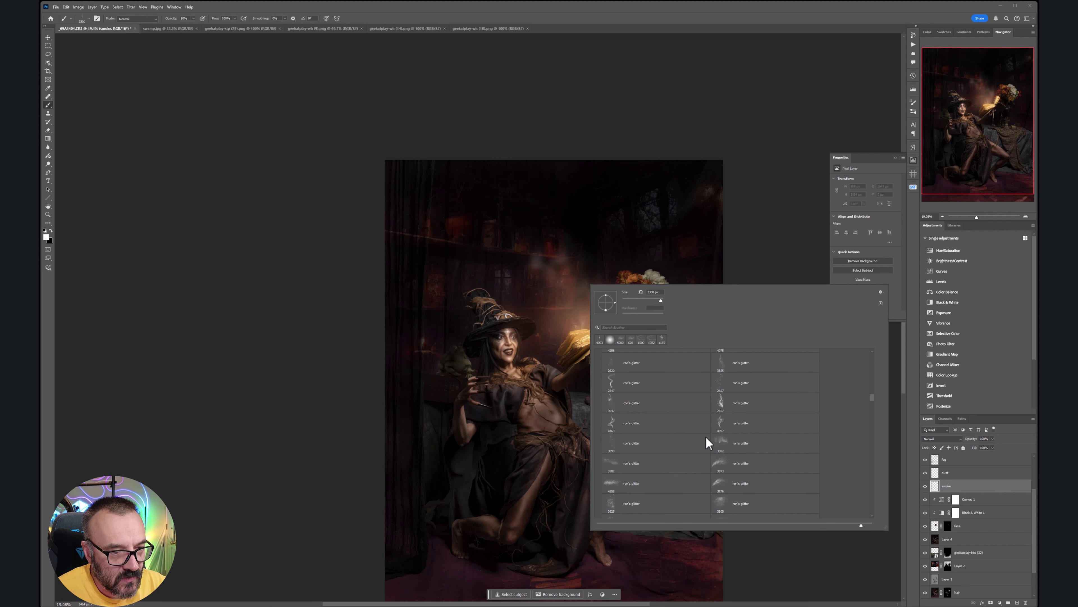
click(724, 420)
click(580, 266)
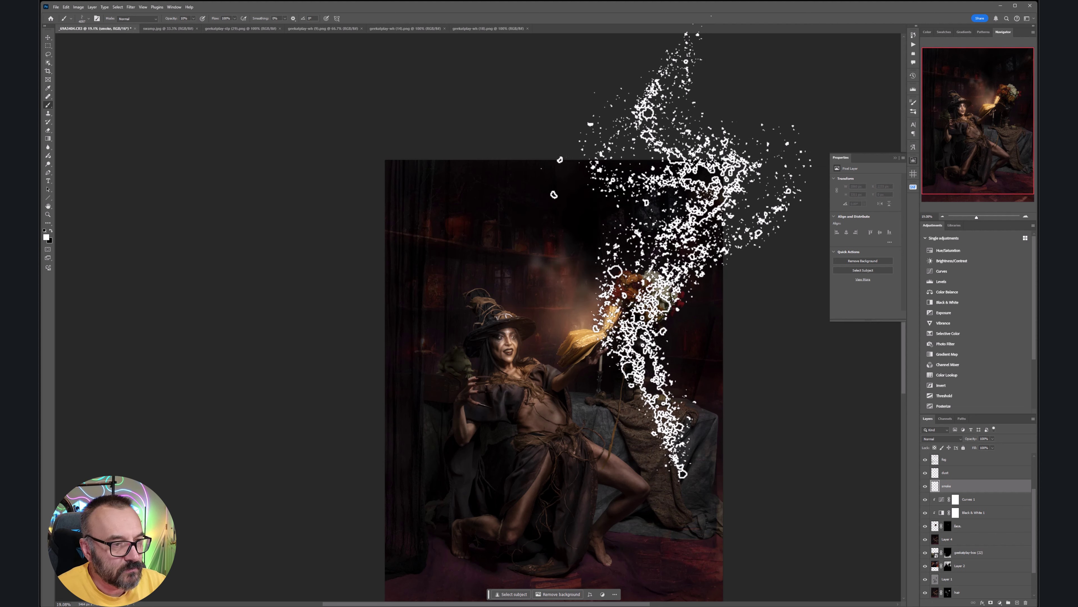
key(ctrl+z)
- Set the brush opacity to 100%, shrink the glitter brush and stamp a white swirl rising above the book's pages on the smoke layer
key(0)
key(bracketleft)
key(bracketleft)
key(bracketleft)
key(bracketleft)
key(bracketleft)
key(bracketleft)
key(bracketleft)
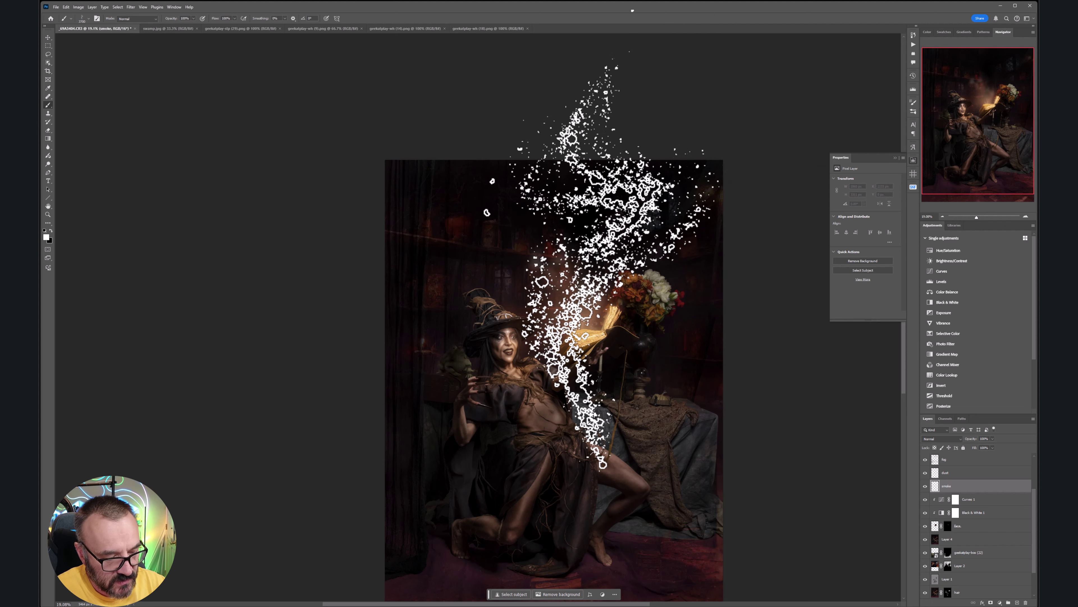
key(bracketleft)
key(bracketleft)
click(596, 249)
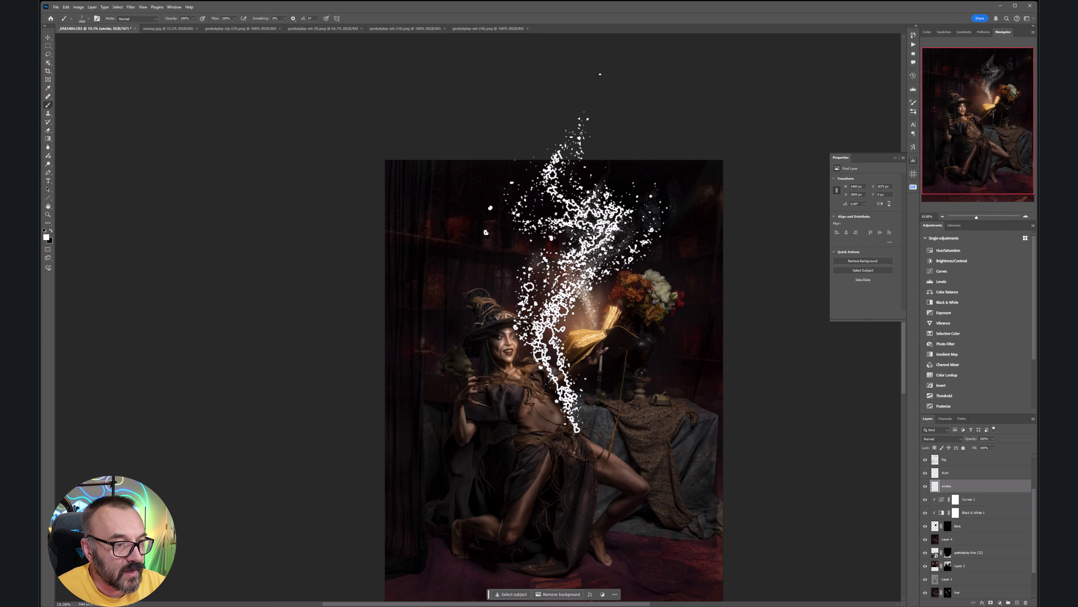
- Try a glitter brush with star-shaped sparkles at smaller sizes between the hat and the book, undoing each stamp
right_click(618, 257)
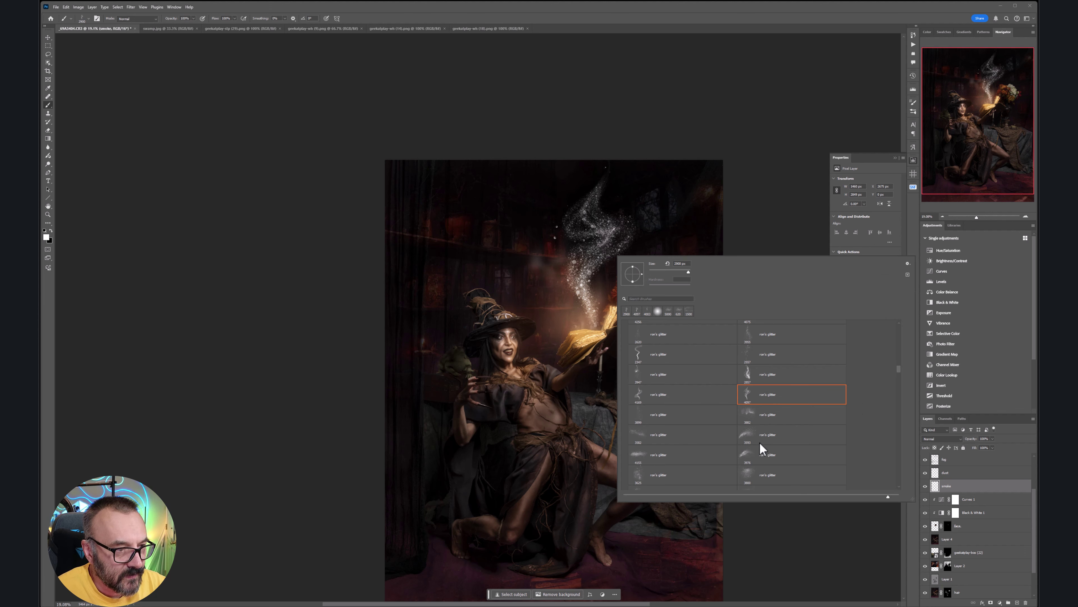
click(684, 439)
click(562, 313)
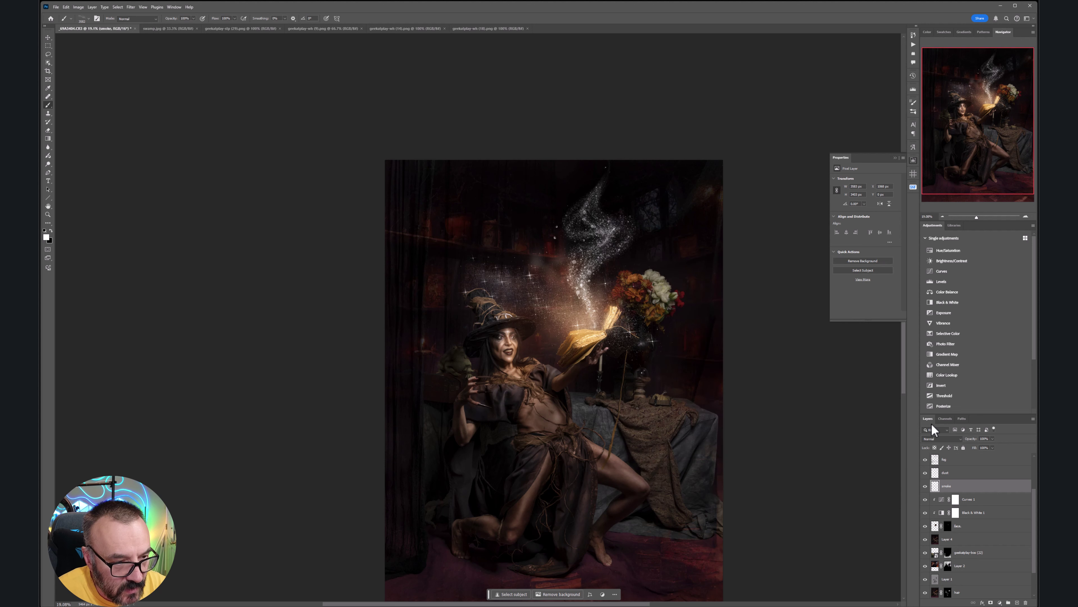
key(ctrl+z)
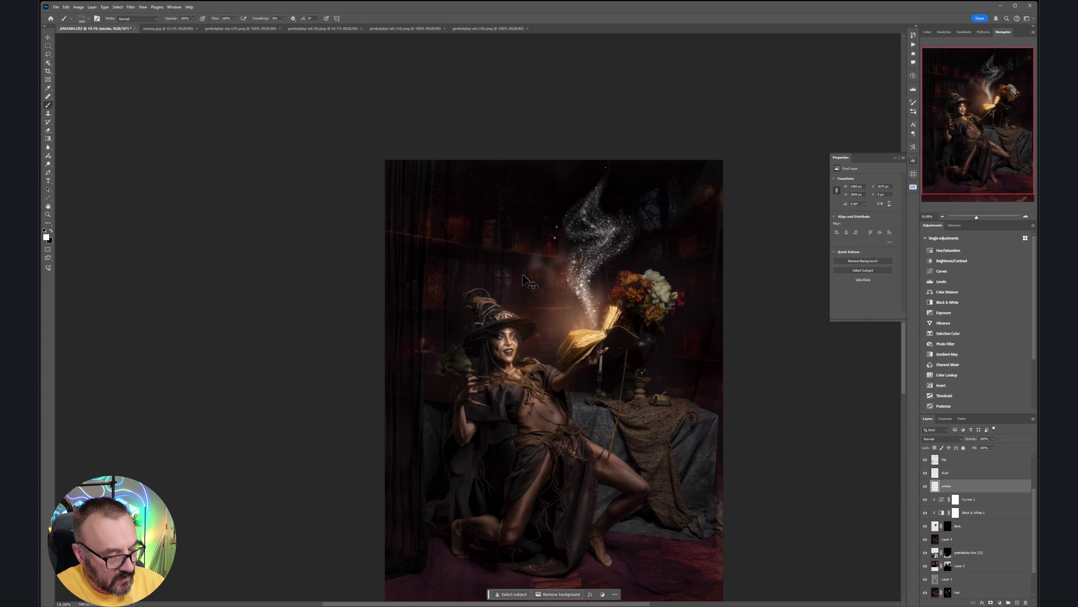
key(bracketleft)
key(bracketleft)
key(bracketleft)
key(bracketleft)
key(bracketleft)
key(bracketleft)
key(bracketleft)
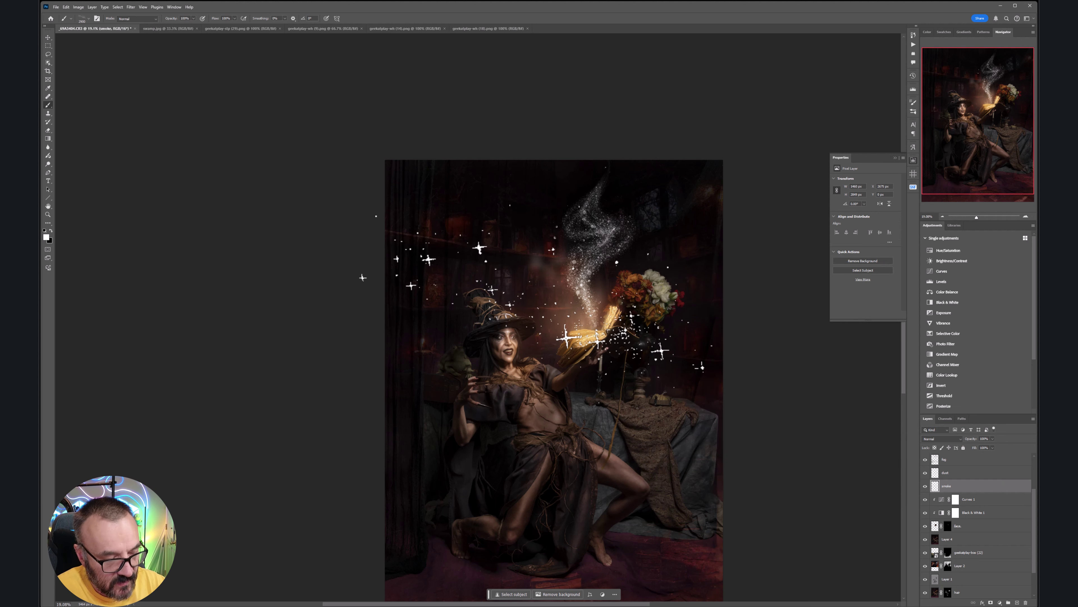
click(533, 297)
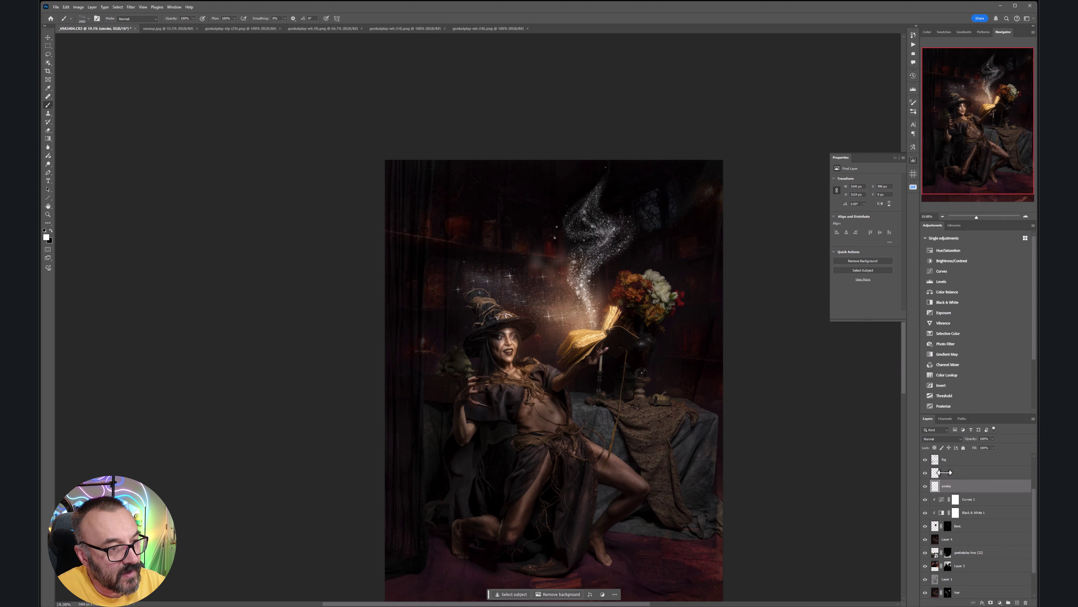
key(ctrl+z)
click(541, 401)
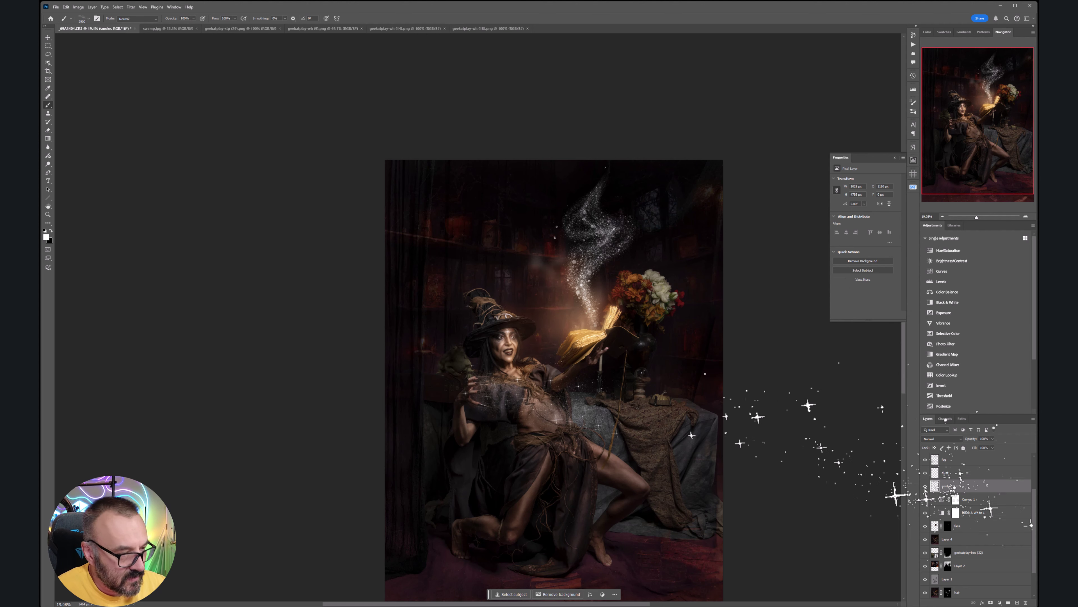
key(ctrl+z)
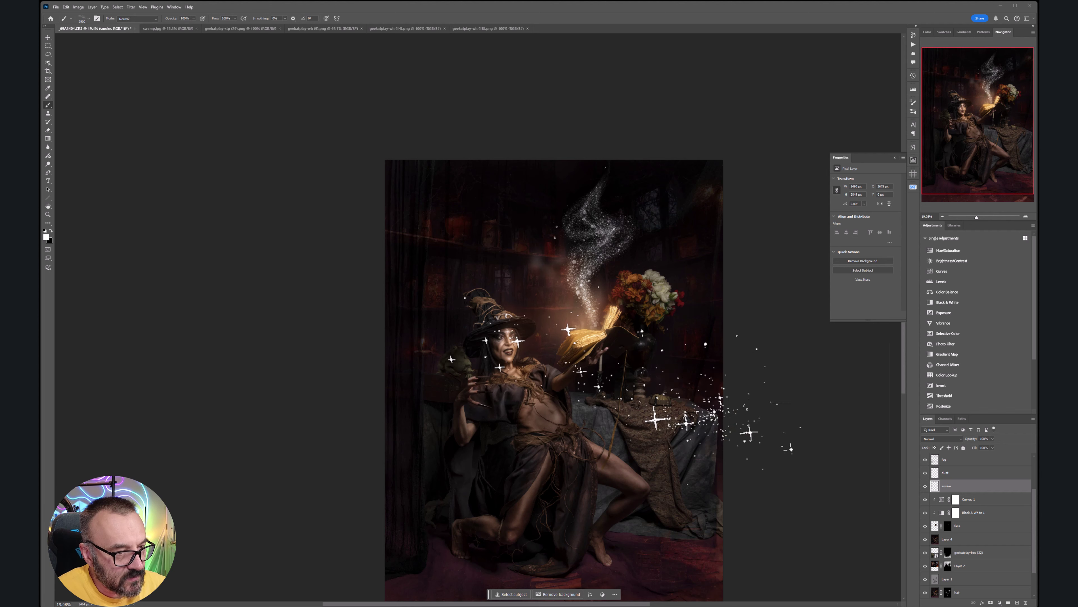
- Choose a curved glitter trail brush, reduce its size and stamp it from the book across the witch's chest toward her raised hand
right_click(771, 489)
click(736, 526)
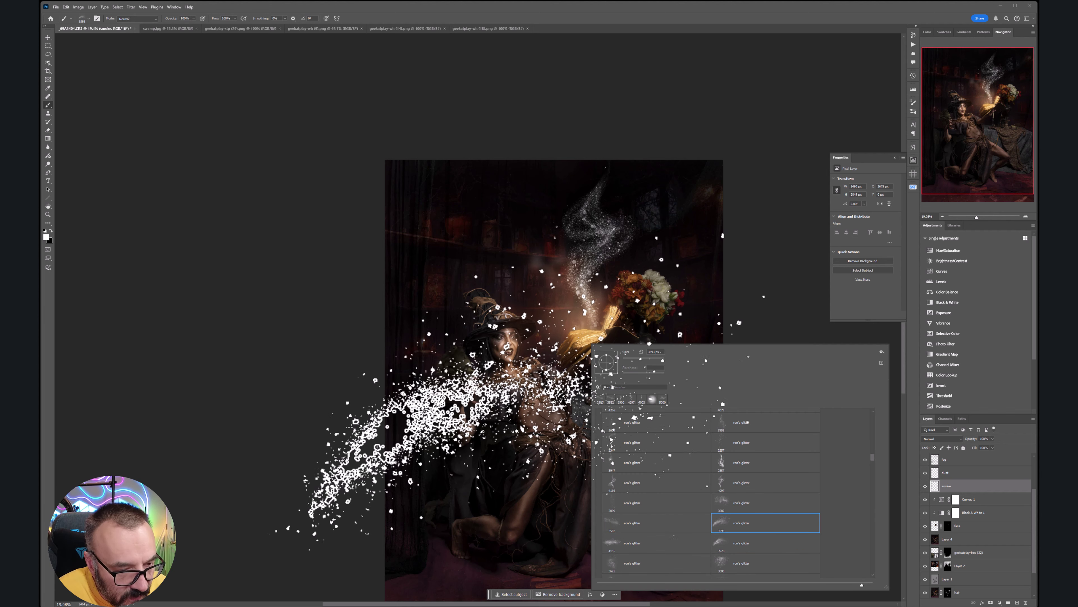
click(582, 333)
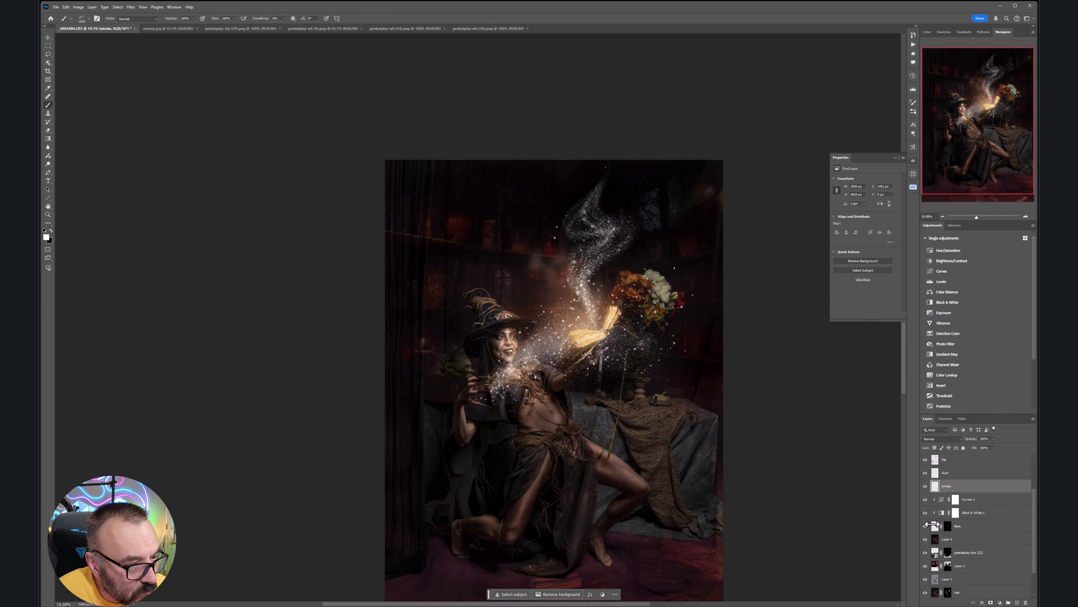
key(ctrl+z)
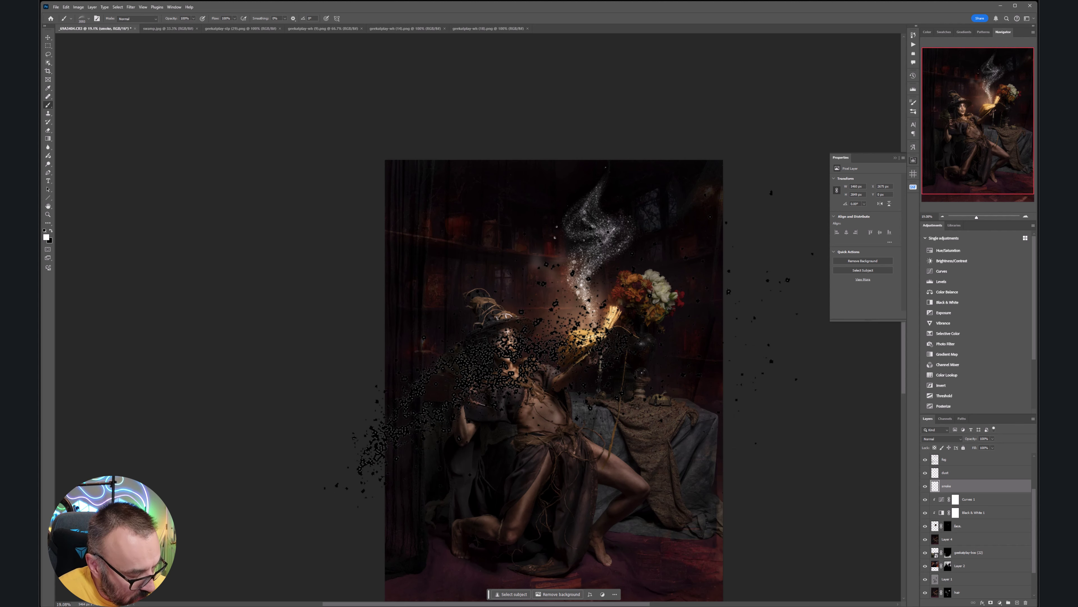
key(bracketleft)
key(bracketleft)
key(bracketleft)
key(bracketleft)
key(bracketleft)
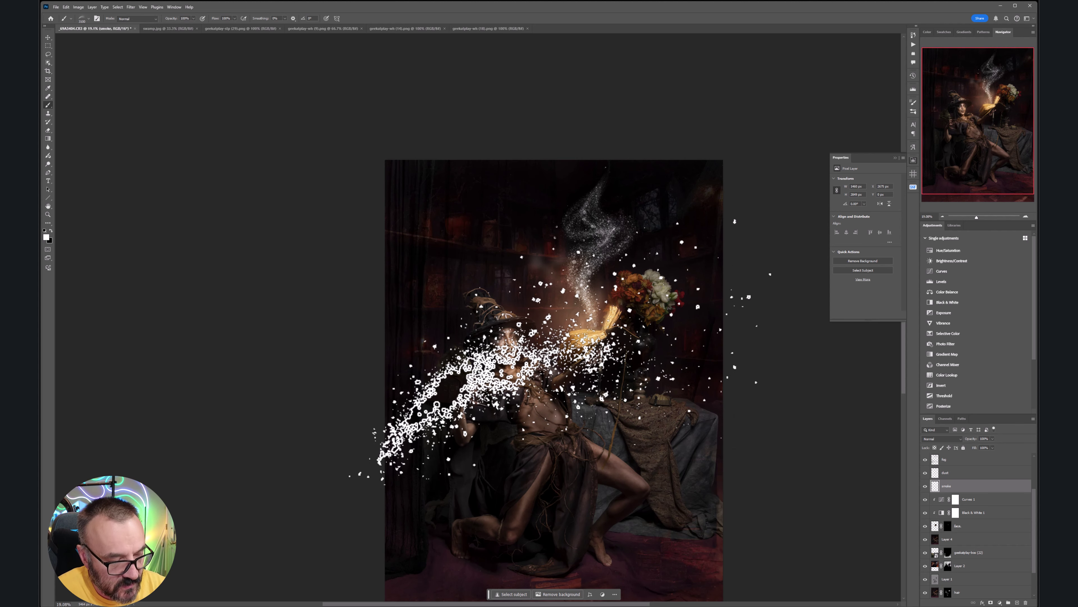
click(562, 350)
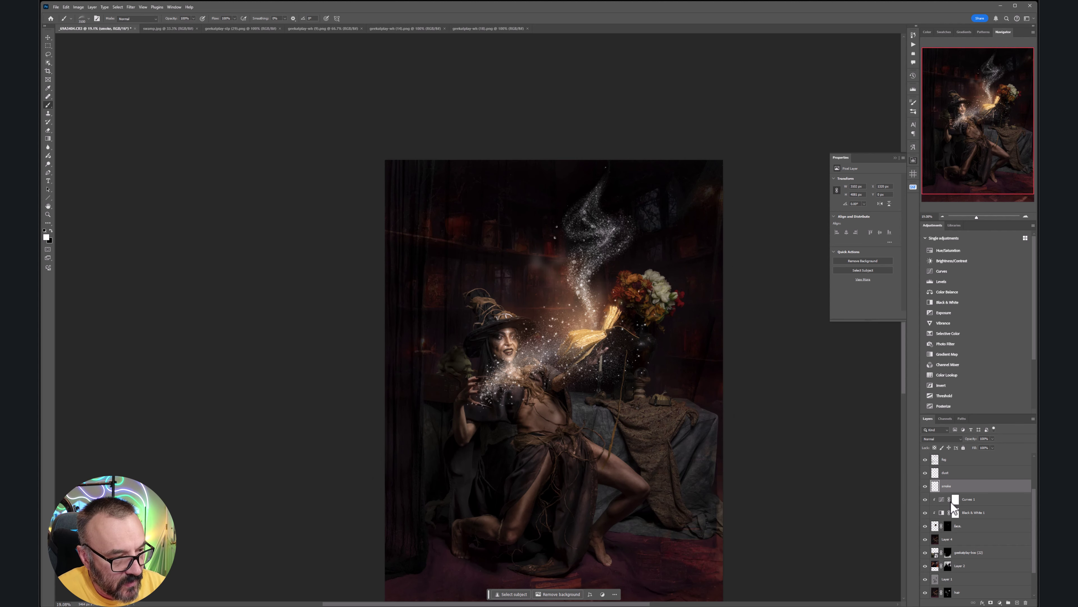
- Set the smoke layer's blend mode to Soft Light and check the glitter around the book up close
click(951, 439)
click(954, 536)
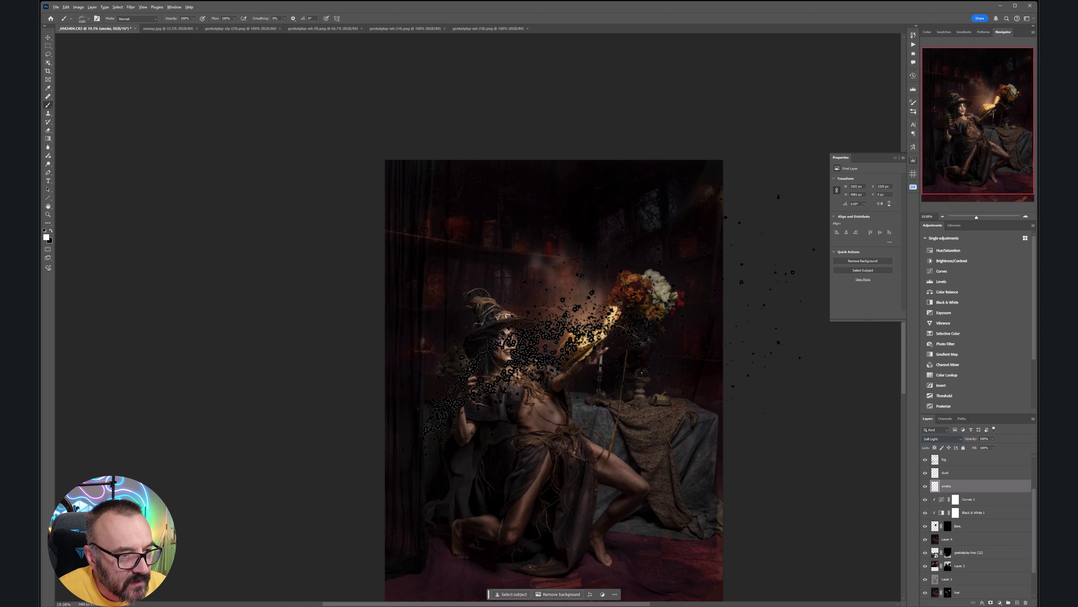
click(49, 38)
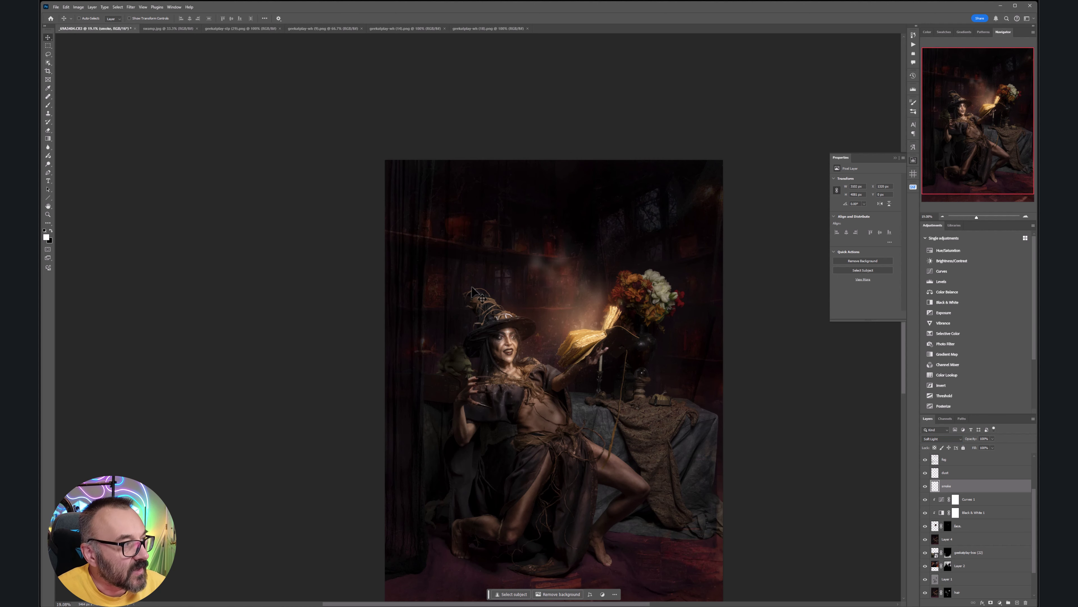
scroll(543, 352, up, 5)
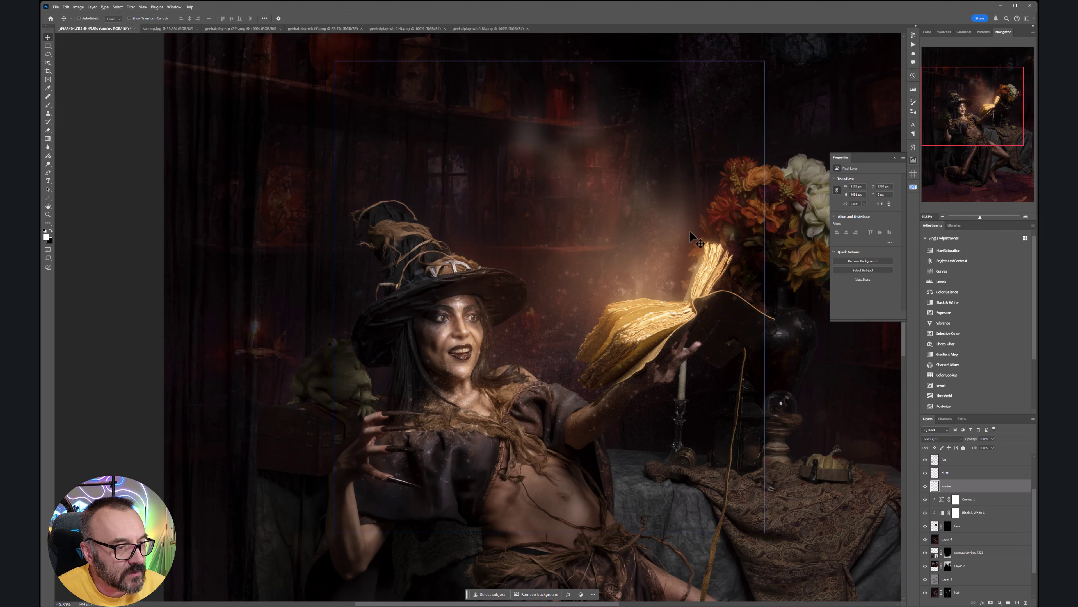
scroll(663, 224, down, 6)
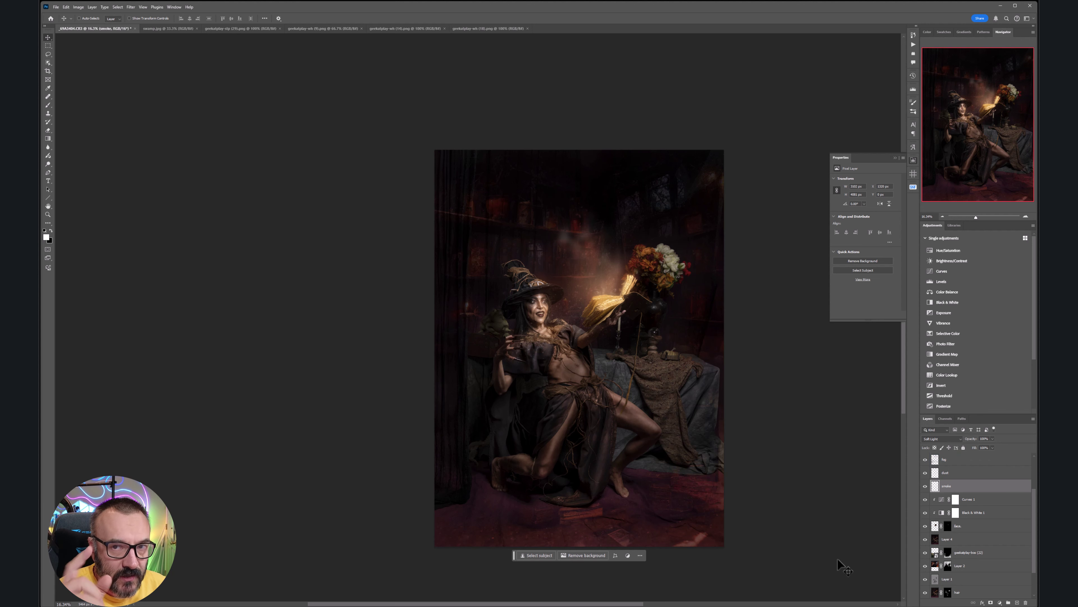
- Add a gray-filled layer named gdb directly above the fog layer
click(987, 458)
click(1018, 601)
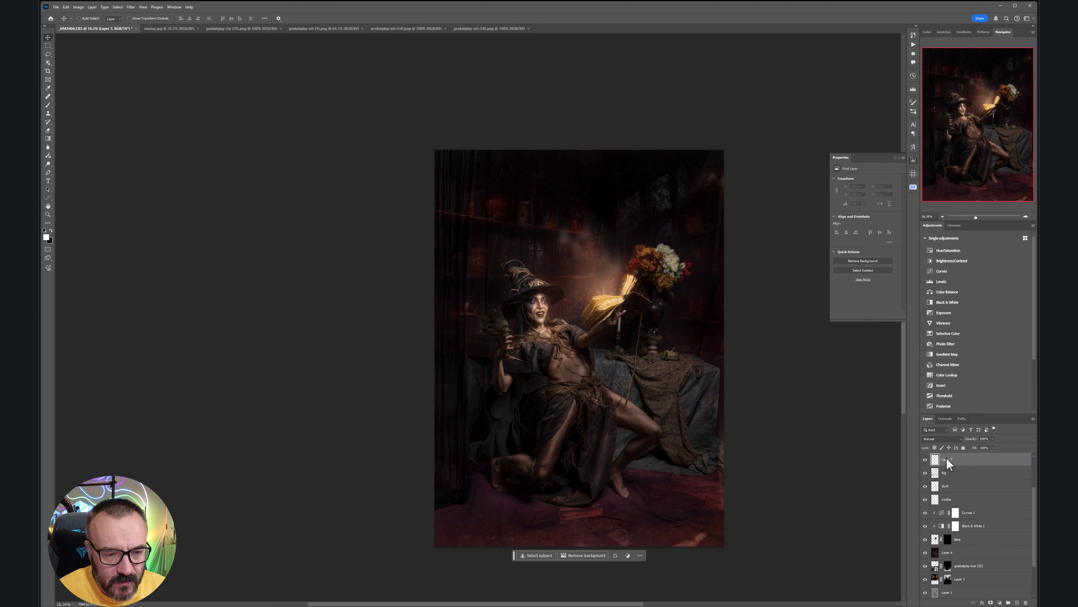
double_click(947, 459)
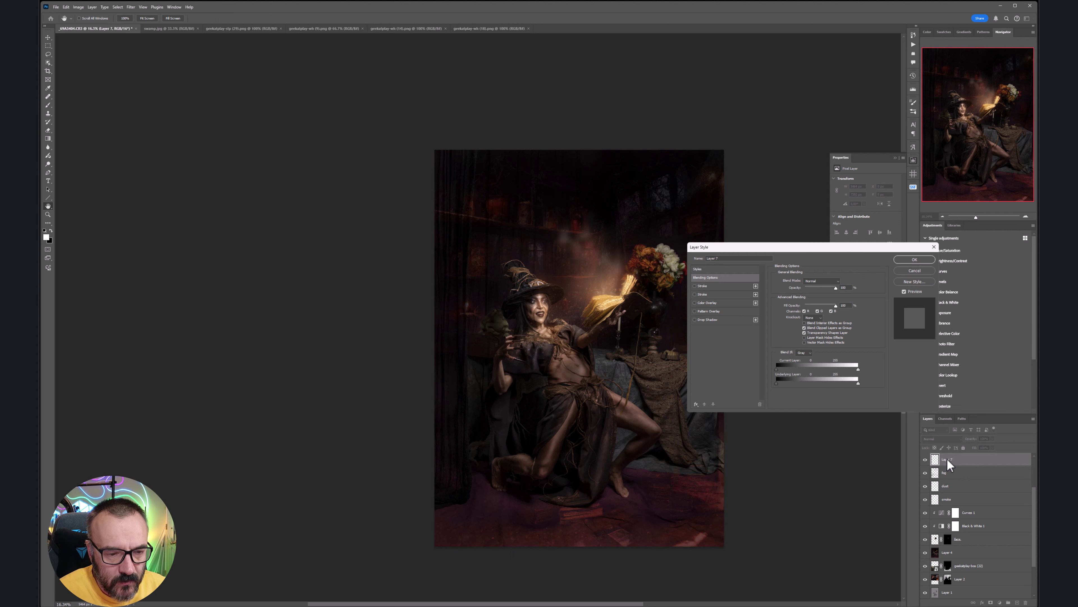
click(934, 247)
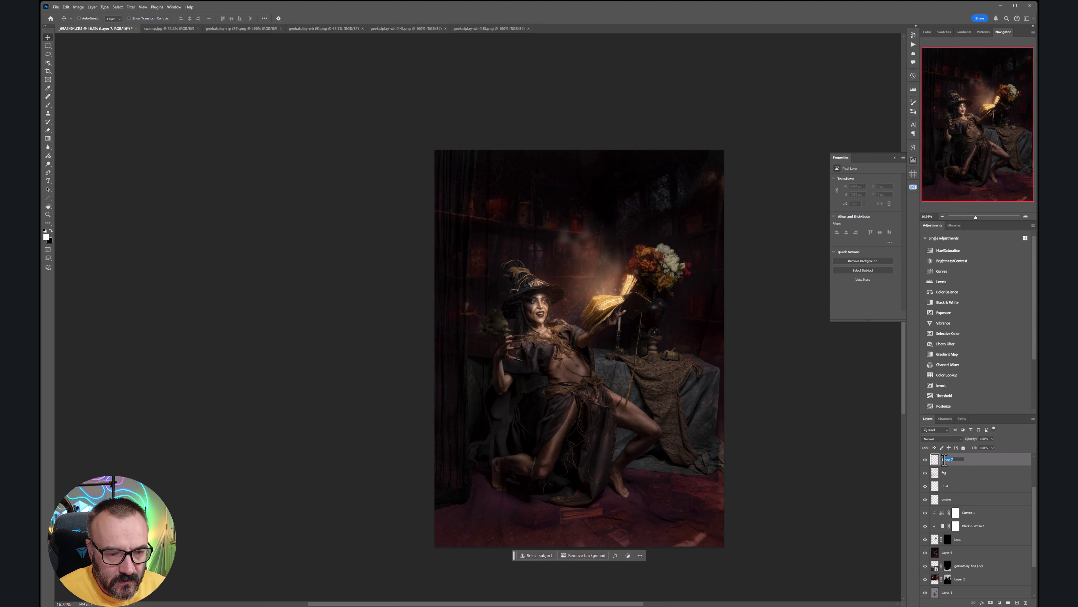
text(gdb)
key(Return)
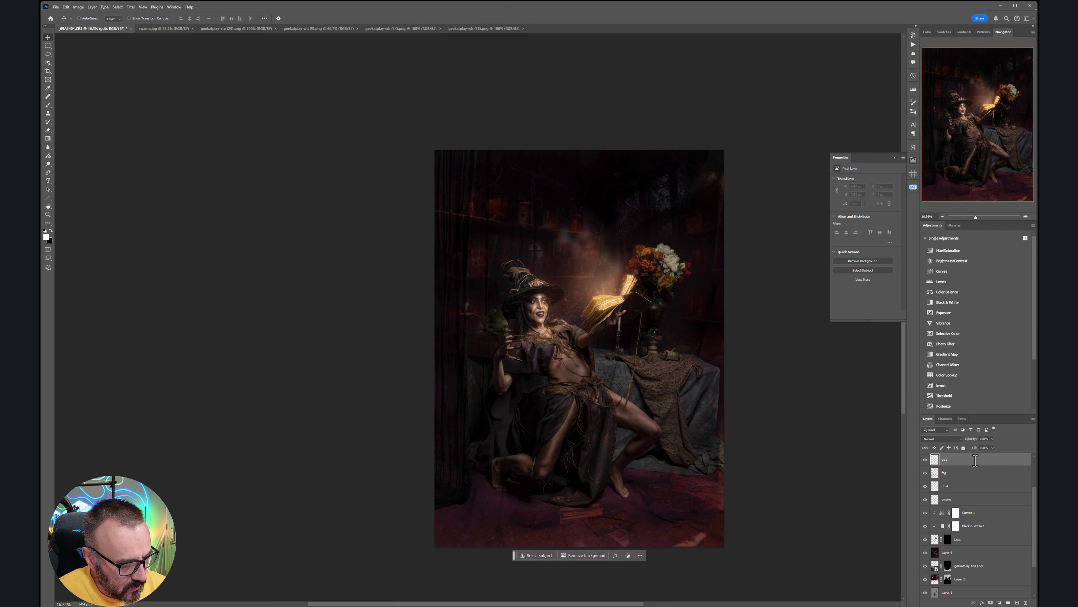
key(shift+F5)
key(Return)
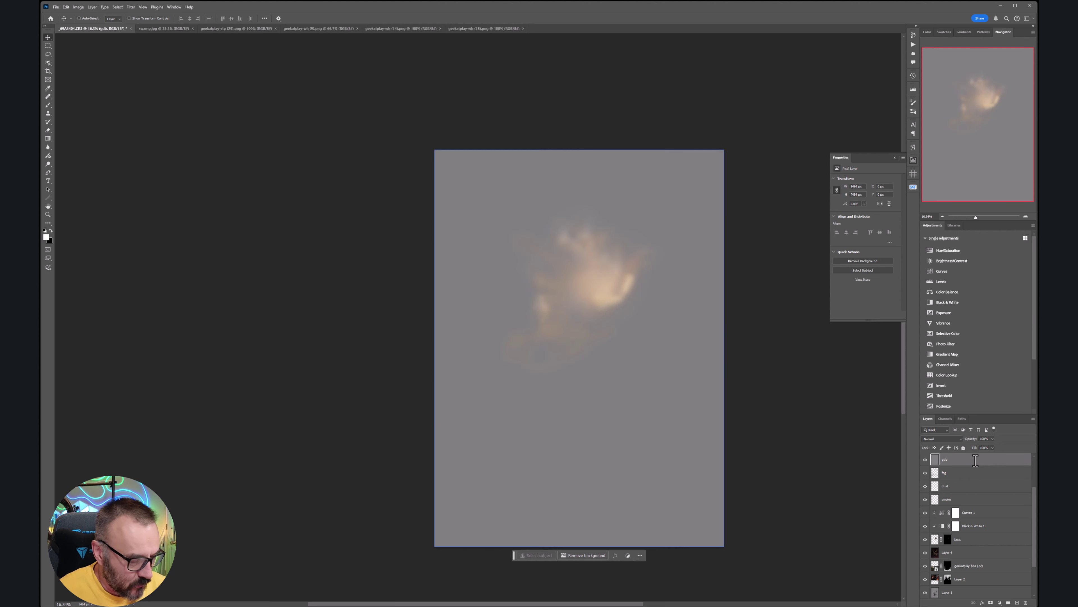
- Move the gdb layer to the top of the layer stack and set its blend mode to Soft Light
scroll(994, 485, up, 4)
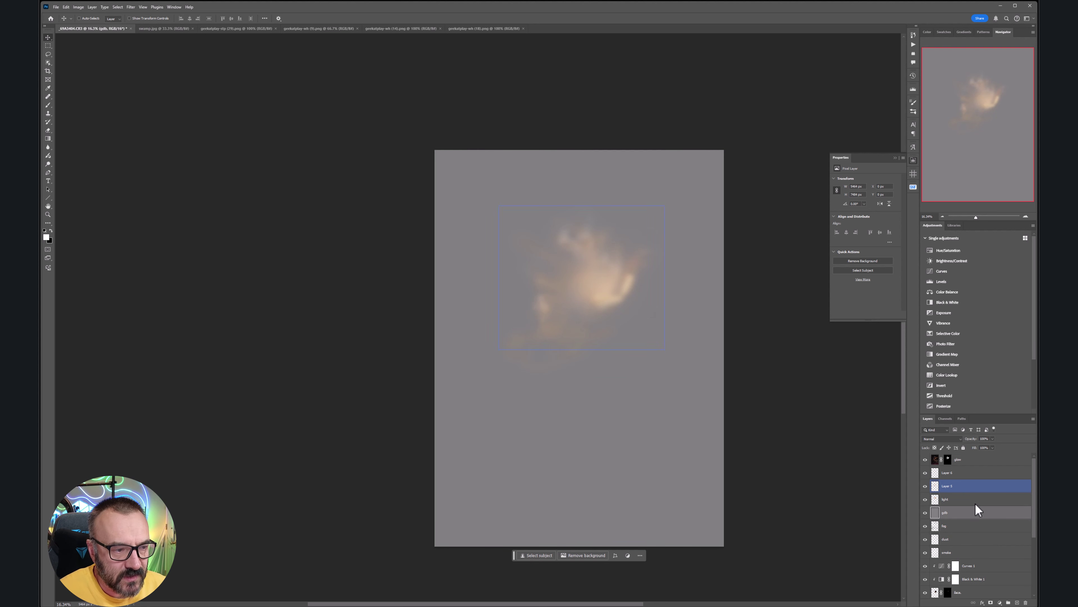
drag(969, 512, 964, 455)
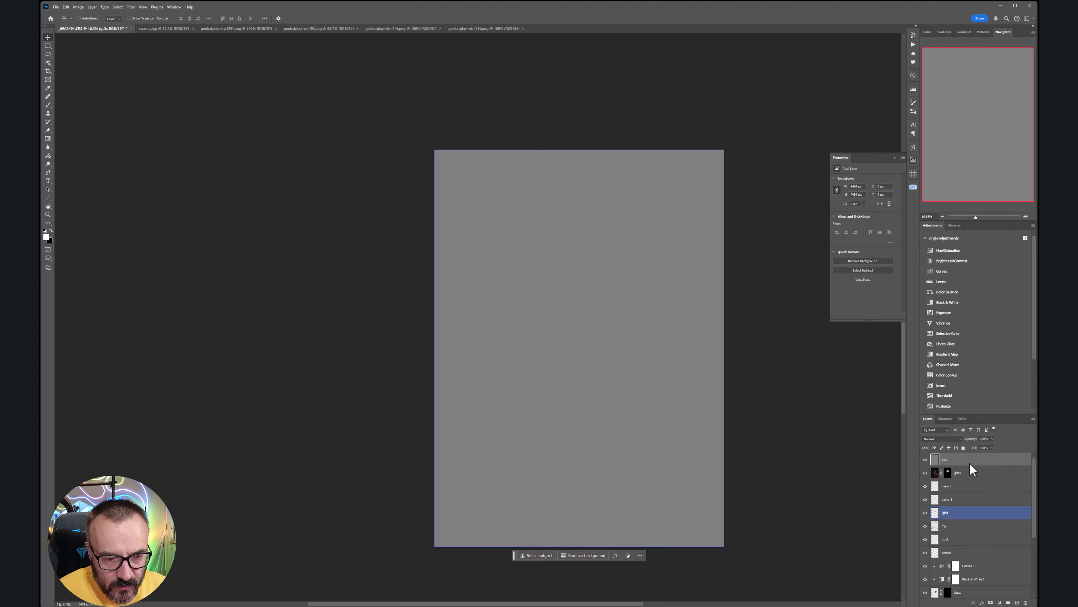
click(958, 438)
click(950, 530)
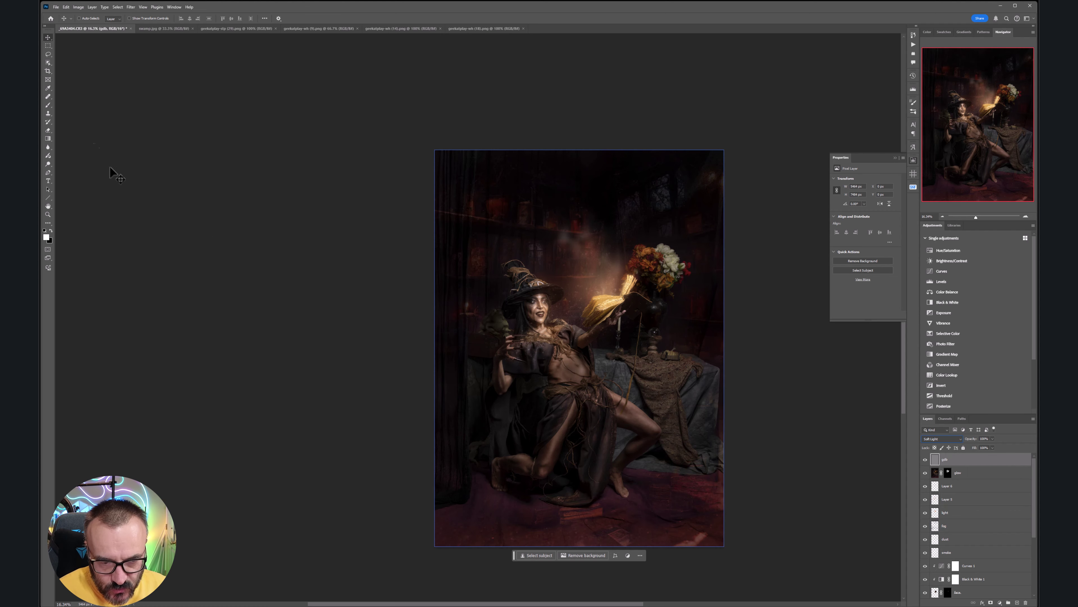
- Choose the Soft Round brush from the General Brushes, lower its opacity and size it to roughly the width of the witch's torso
click(48, 105)
right_click(513, 258)
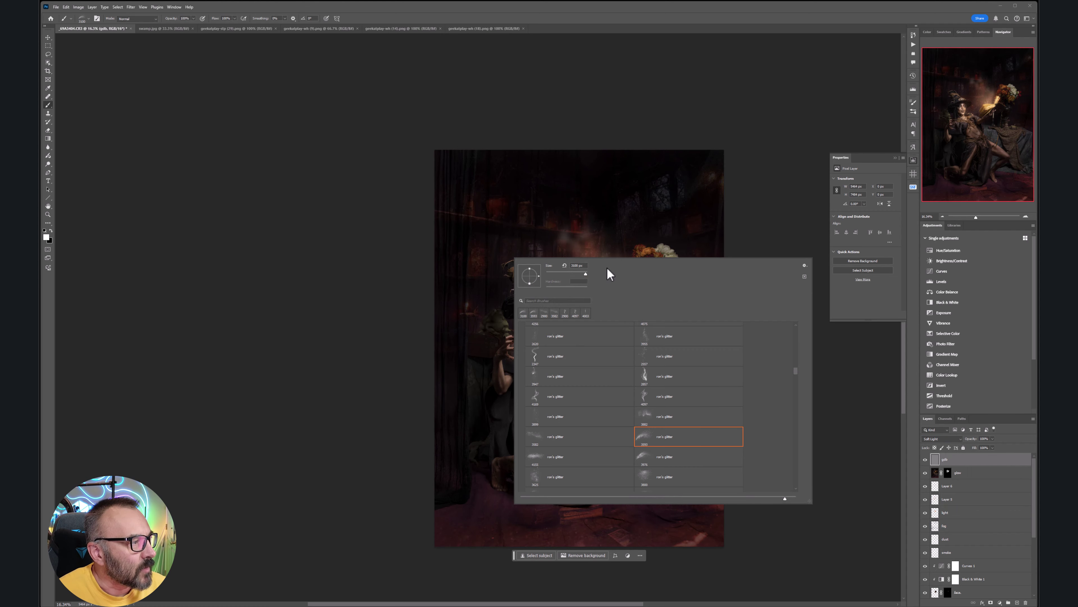
drag(797, 372, 792, 327)
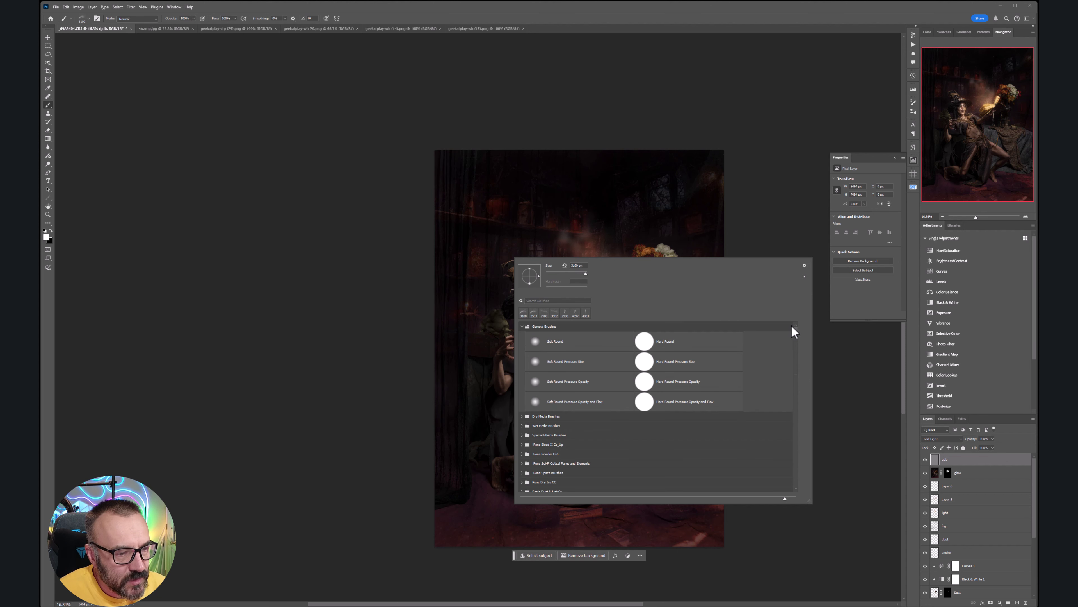
click(564, 339)
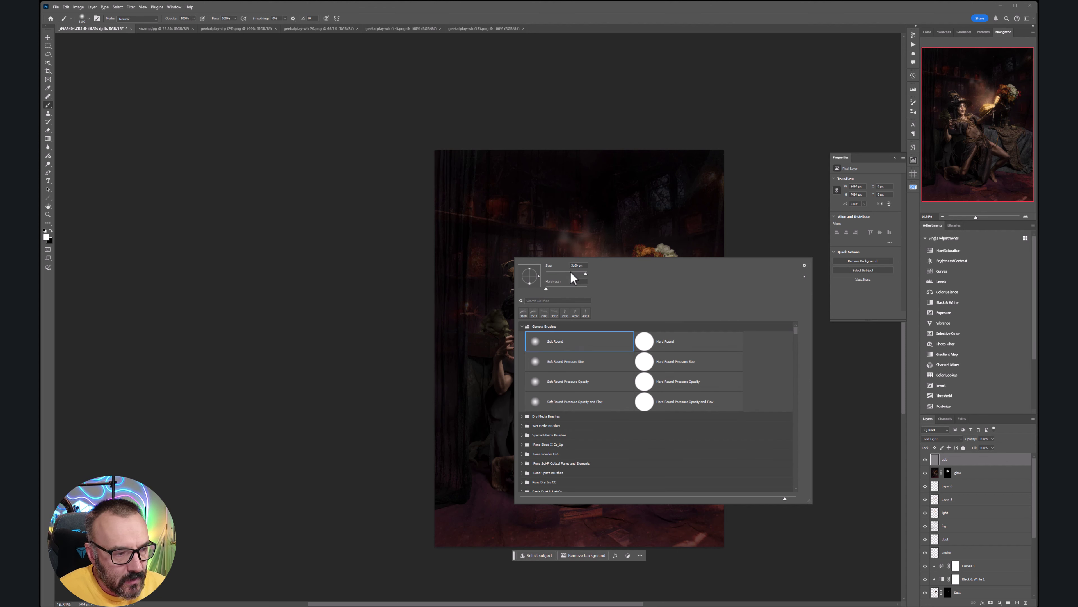
click(264, 243)
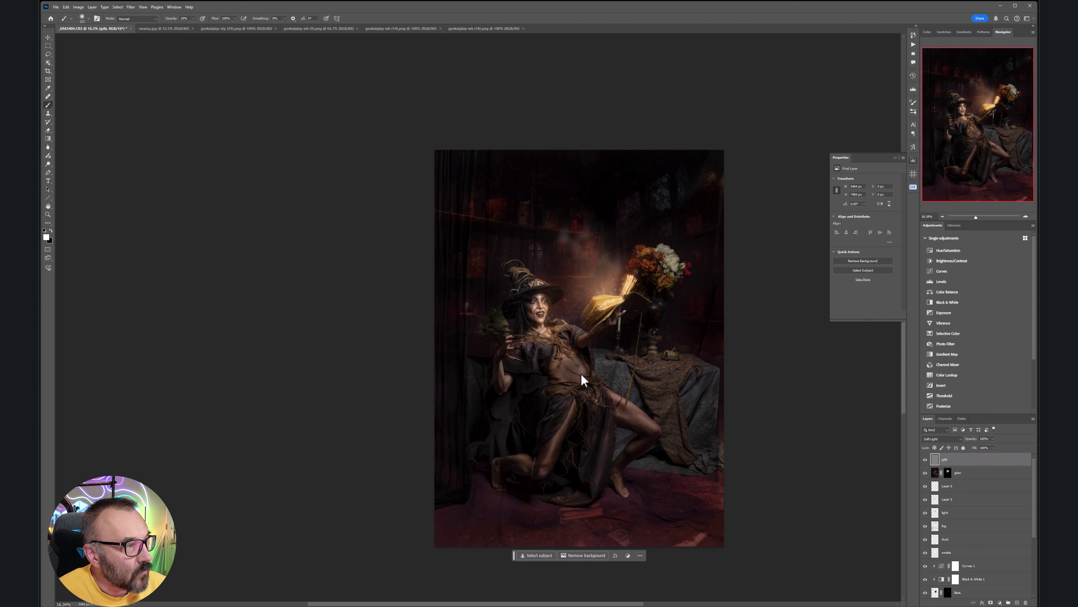
key(bracketright)
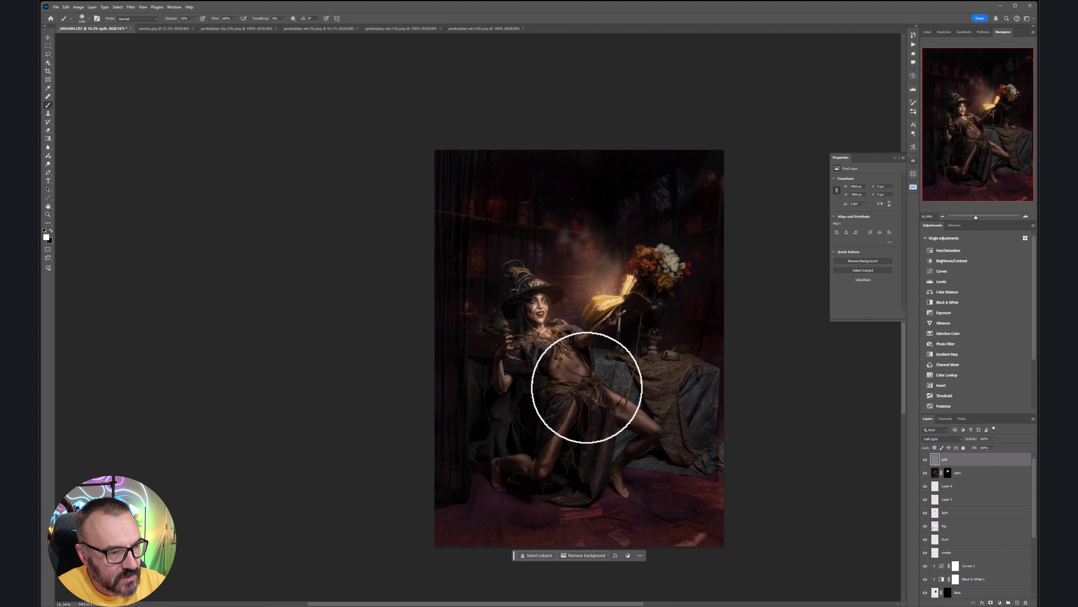
- Paint black on the gdb layer to darken the floor and the draped table at the image's lower edges
key(x)
mouse_move(551, 567)
mouse_down()
mouse_move(511, 562)
mouse_move(503, 535)
mouse_move(424, 477)
mouse_move(570, 523)
mouse_move(399, 510)
mouse_move(607, 542)
mouse_move(735, 476)
mouse_move(727, 437)
mouse_move(642, 381)
mouse_move(679, 353)
mouse_move(674, 405)
mouse_move(713, 451)
mouse_move(729, 279)
mouse_move(710, 490)
mouse_move(674, 460)
mouse_move(723, 482)
mouse_move(722, 461)
mouse_move(698, 534)
mouse_move(626, 518)
mouse_move(638, 446)
mouse_move(574, 487)
mouse_move(592, 432)
mouse_move(449, 516)
mouse_move(440, 393)
mouse_move(458, 353)
mouse_move(477, 554)
mouse_move(473, 177)
mouse_move(629, 115)
mouse_move(756, 214)
mouse_move(630, 156)
mouse_move(348, 310)
mouse_move(766, 185)
mouse_move(738, 324)
mouse_move(622, 375)
mouse_move(606, 357)
mouse_move(617, 378)
mouse_move(669, 387)
mouse_move(650, 368)
mouse_move(668, 347)
mouse_move(658, 460)
mouse_move(636, 449)
mouse_move(604, 476)
mouse_move(672, 438)
mouse_move(618, 496)
mouse_move(706, 524)
mouse_move(734, 512)
mouse_move(696, 531)
mouse_up()
mouse_move(408, 496)
mouse_down()
mouse_move(453, 506)
mouse_move(725, 489)
mouse_up()
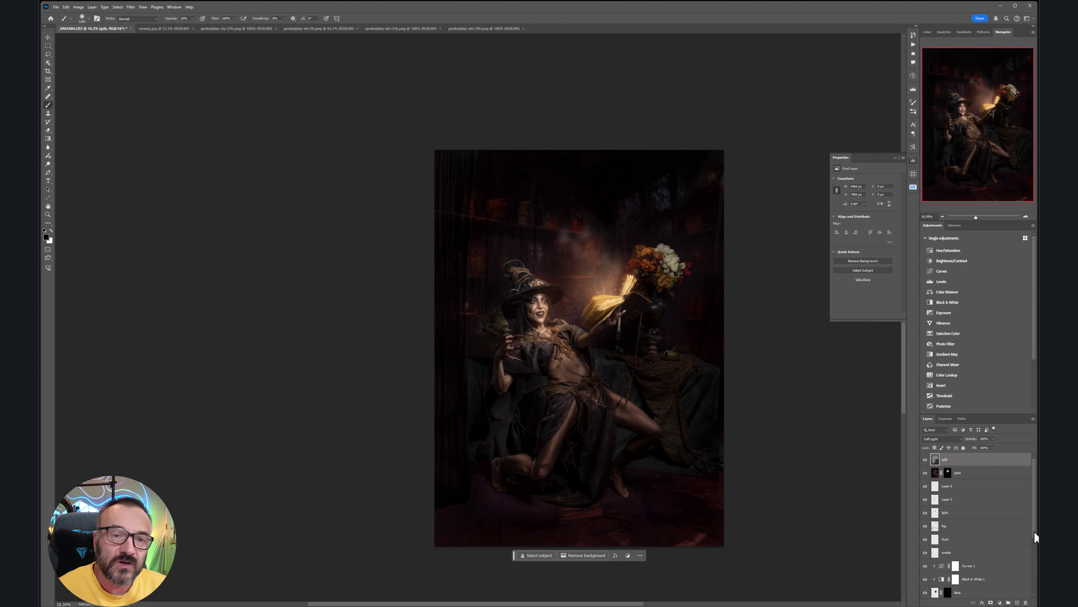
- Add a top layer named shadow in Multiply mode and paint black over the floor and the lower right side
click(1018, 602)
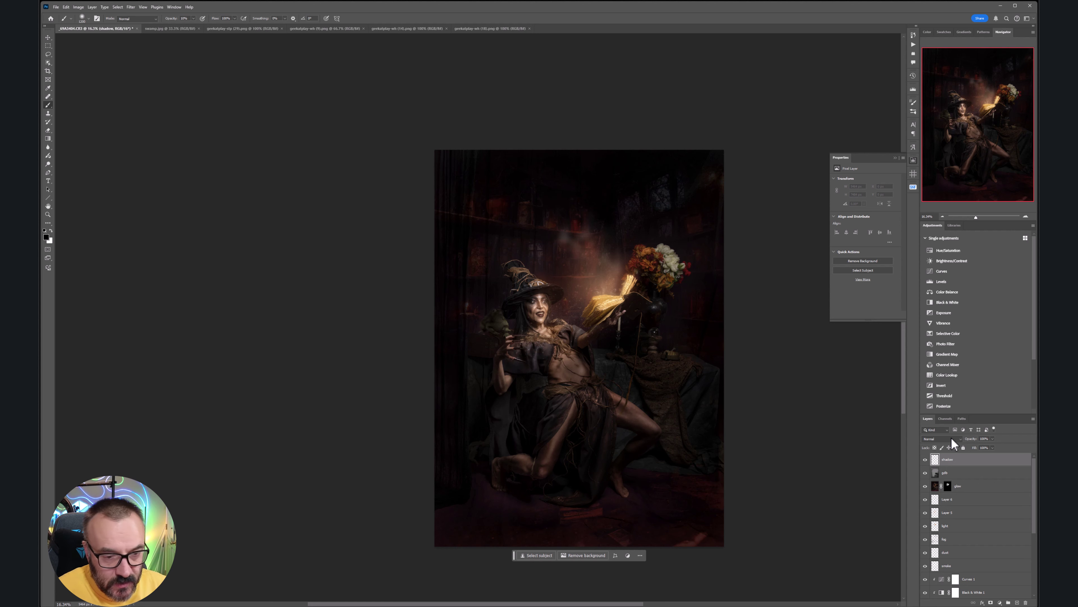
click(959, 439)
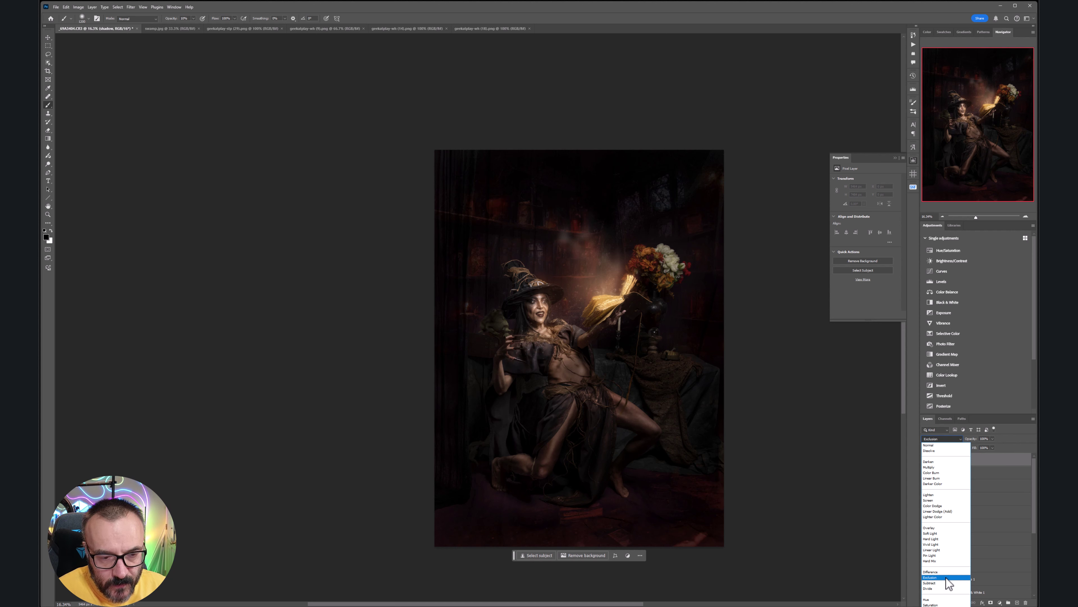
click(939, 468)
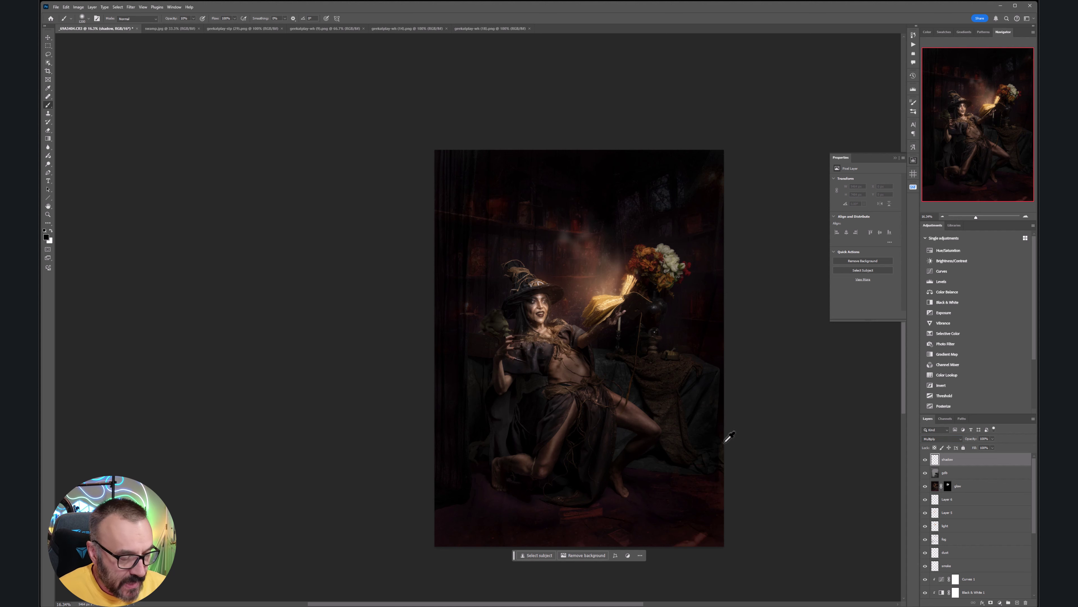
mouse_move(705, 531)
mouse_down()
mouse_move(717, 470)
mouse_move(709, 535)
mouse_move(501, 562)
mouse_move(762, 412)
mouse_up()
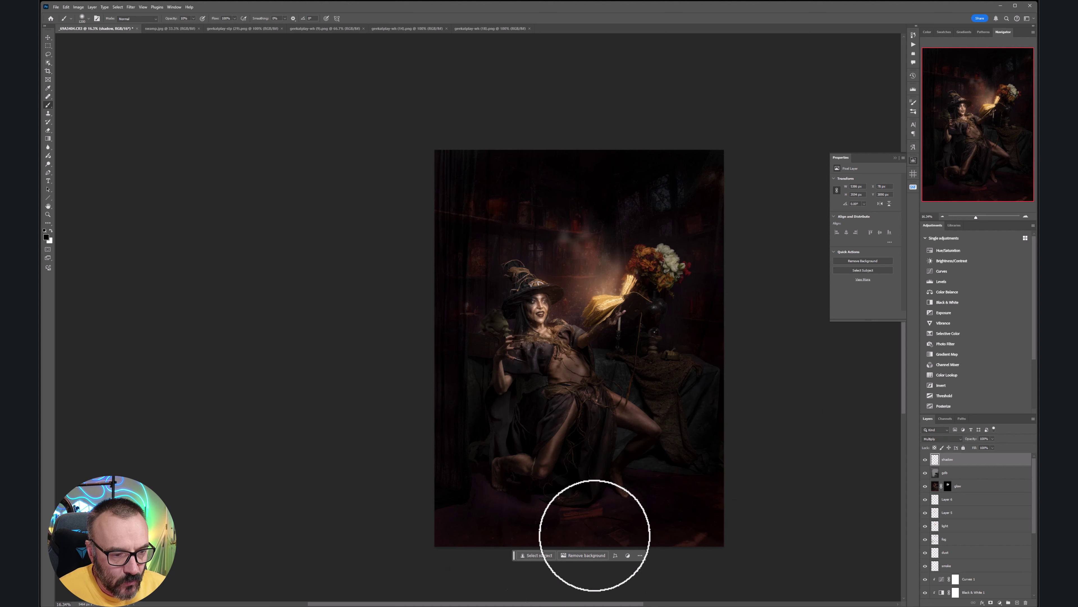
mouse_move(595, 535)
mouse_down()
mouse_move(657, 564)
mouse_move(734, 527)
mouse_move(722, 523)
mouse_move(767, 441)
mouse_move(658, 494)
mouse_move(665, 470)
mouse_move(529, 513)
mouse_move(425, 376)
mouse_move(482, 374)
mouse_move(472, 359)
mouse_move(452, 446)
mouse_move(407, 434)
mouse_move(512, 470)
mouse_move(503, 548)
mouse_move(424, 521)
mouse_move(517, 560)
mouse_move(535, 548)
mouse_move(492, 490)
mouse_move(533, 496)
mouse_move(605, 455)
mouse_move(759, 507)
mouse_move(691, 359)
mouse_move(610, 364)
mouse_move(642, 425)
mouse_move(681, 400)
mouse_up()
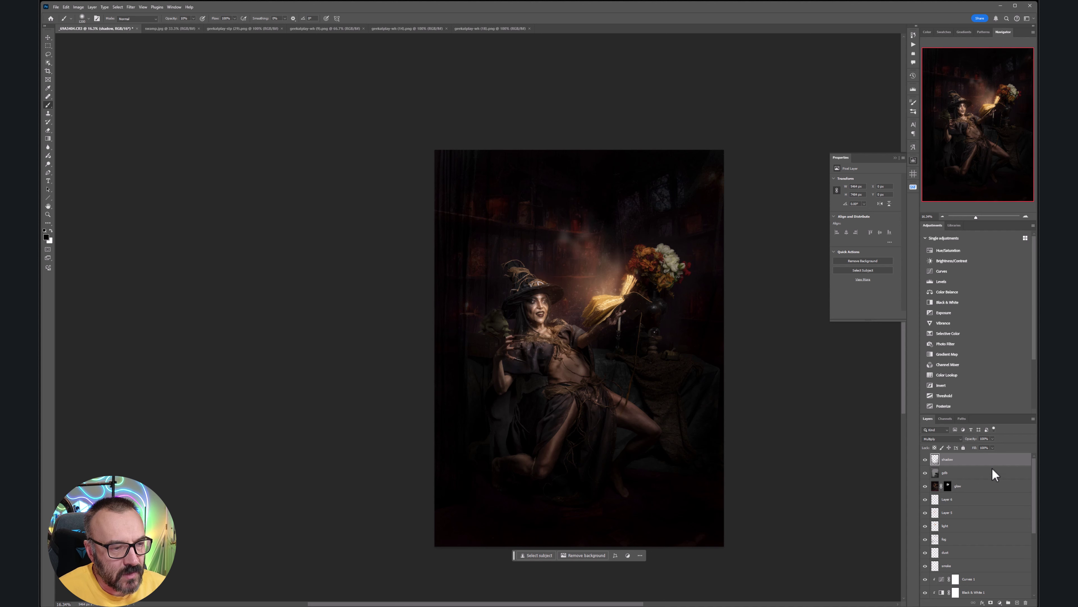
- Move the gdb layer above the shadow layer and paint white over the smoke around the glowing book
drag(987, 475, 984, 451)
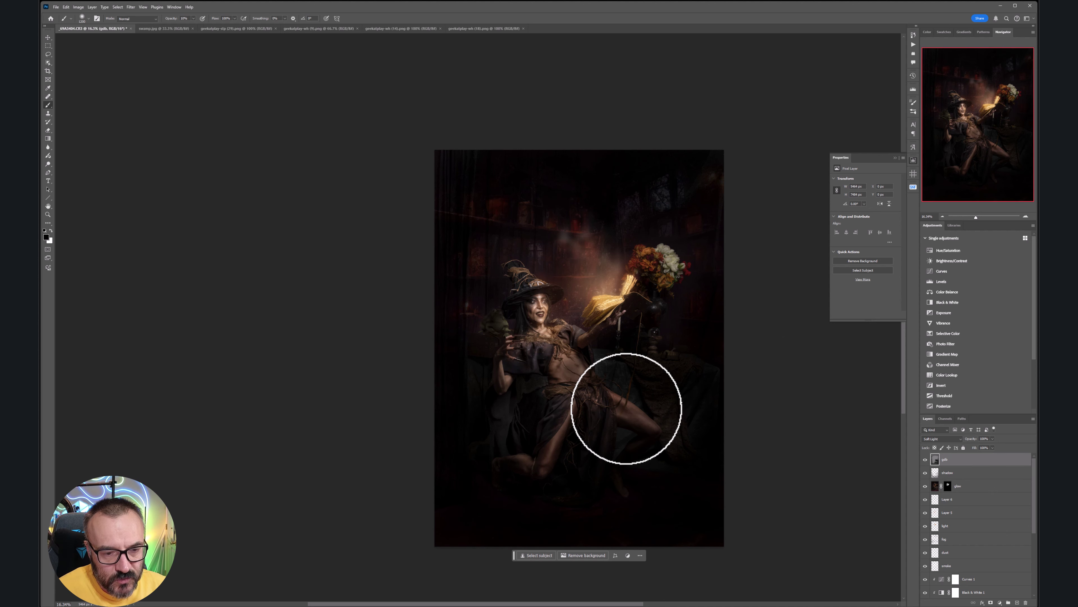
key(x)
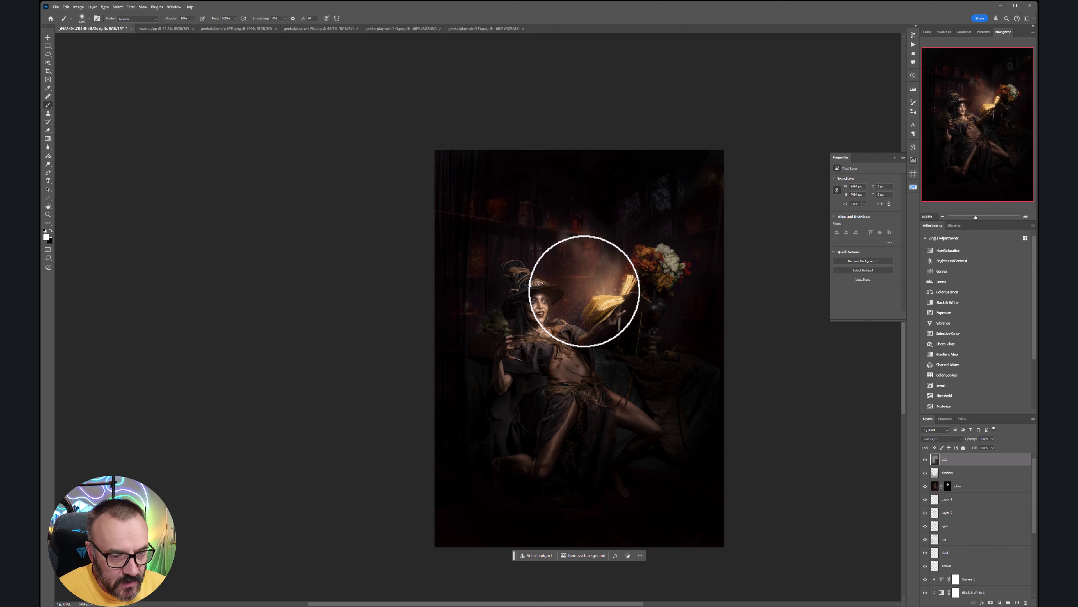
mouse_move(617, 268)
mouse_down()
mouse_move(571, 284)
mouse_move(572, 302)
mouse_move(556, 258)
mouse_move(561, 282)
mouse_move(621, 234)
mouse_move(590, 258)
mouse_move(605, 248)
mouse_move(596, 270)
mouse_up()
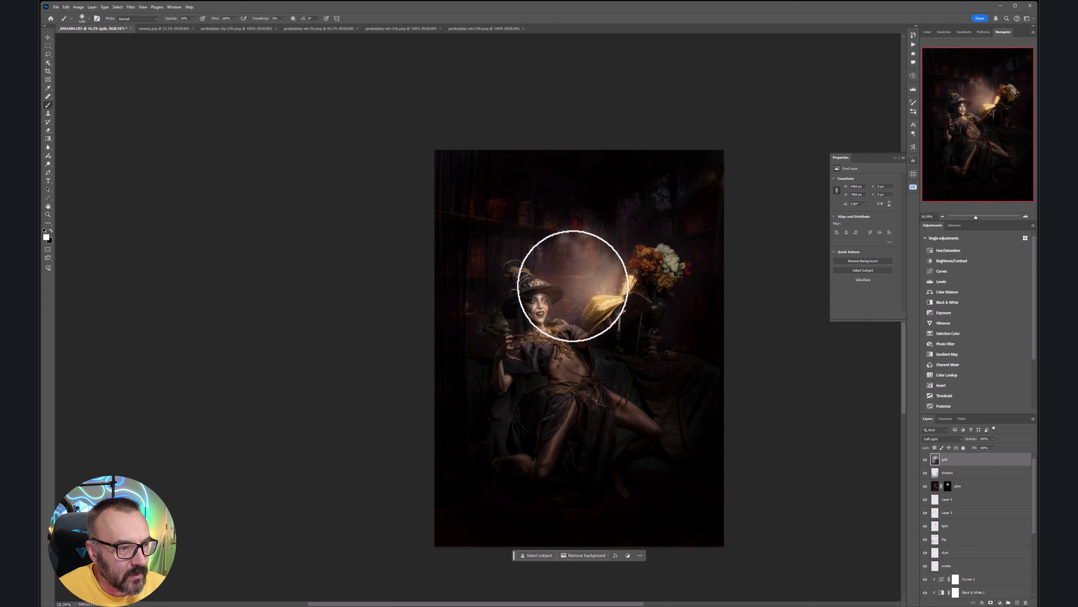
- Lighten the witch's upper body and the shelves and smoke behind her hat with a smaller white brush on the gdb layer
key(bracketleft)
key(bracketleft)
key(bracketleft)
key(bracketleft)
key(bracketleft)
key(bracketleft)
key(bracketleft)
key(bracketleft)
key(bracketleft)
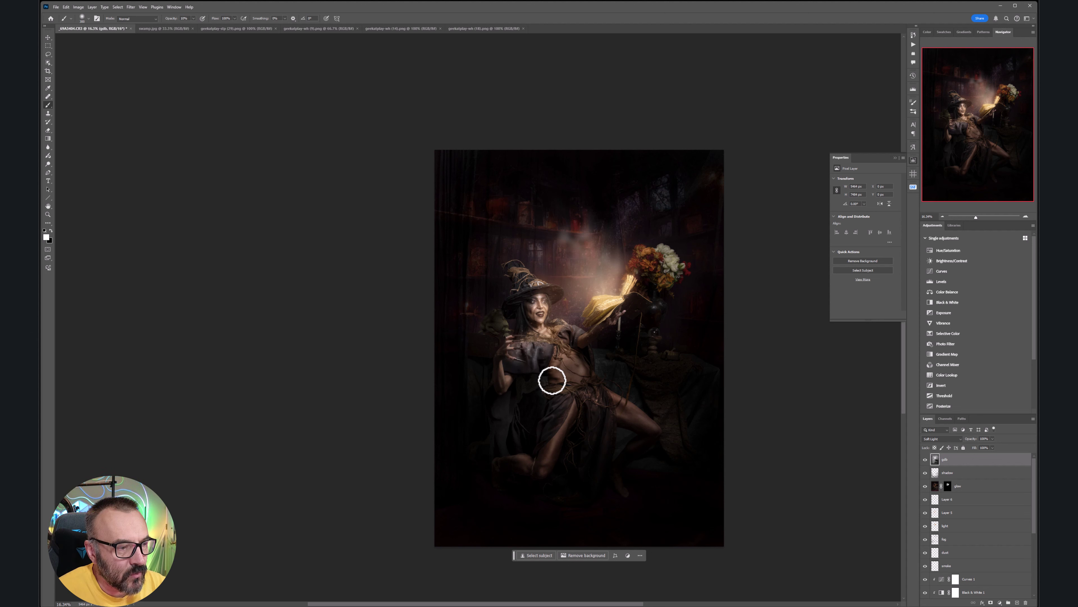
key(bracketright)
key(bracketright)
key(bracketright)
mouse_move(524, 342)
mouse_down()
mouse_move(550, 365)
mouse_move(518, 367)
mouse_move(523, 375)
mouse_move(594, 336)
mouse_up()
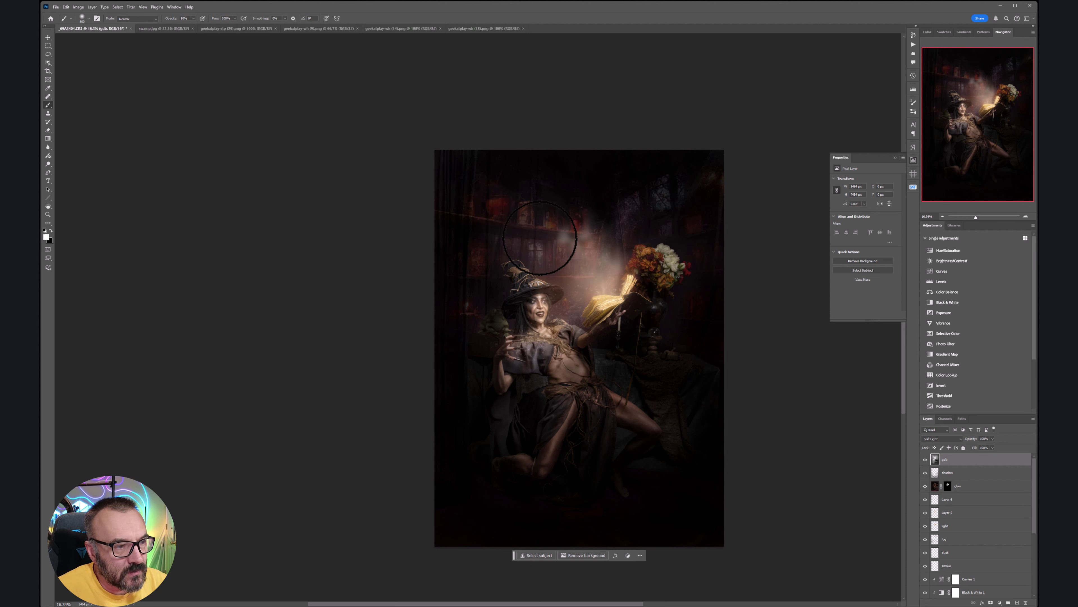
mouse_move(540, 246)
mouse_down()
mouse_move(521, 216)
mouse_move(489, 208)
mouse_move(592, 255)
mouse_up()
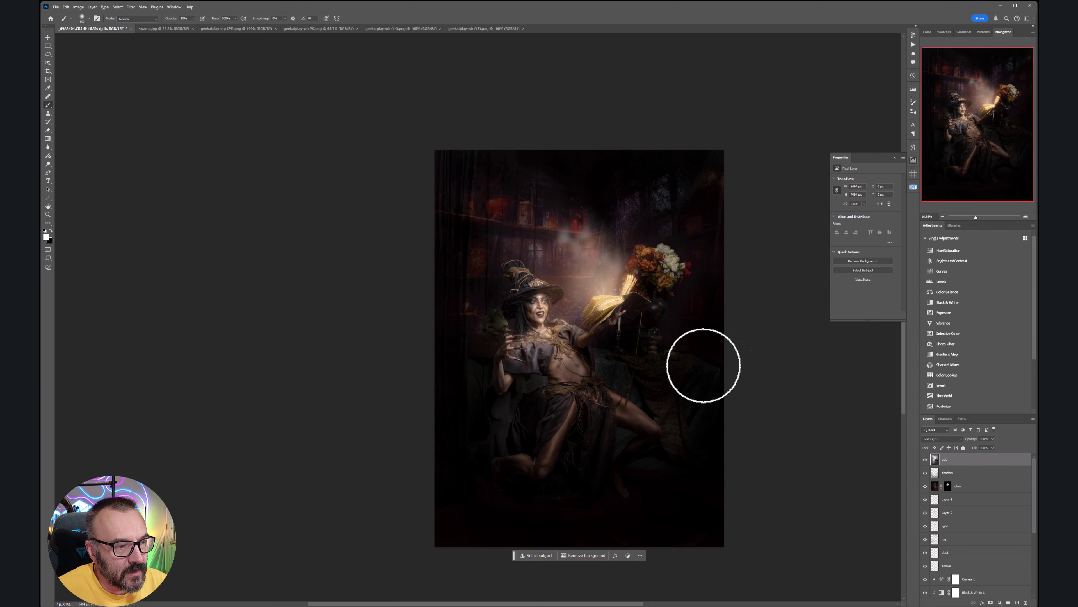
- Paint black below the flowers, undo that stroke, and paint black over the witch's clothing instead
key(x)
mouse_move(657, 301)
mouse_down()
mouse_move(686, 285)
mouse_move(621, 327)
mouse_move(671, 341)
mouse_up()
key(ctrl+z)
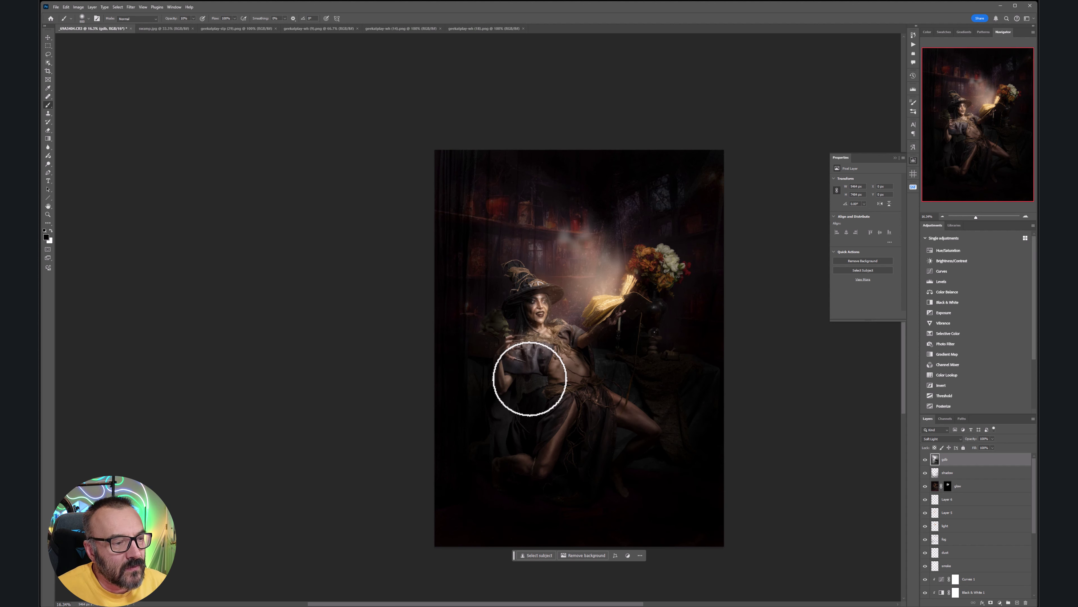
mouse_move(520, 325)
mouse_down()
mouse_move(523, 363)
mouse_move(555, 396)
mouse_up()
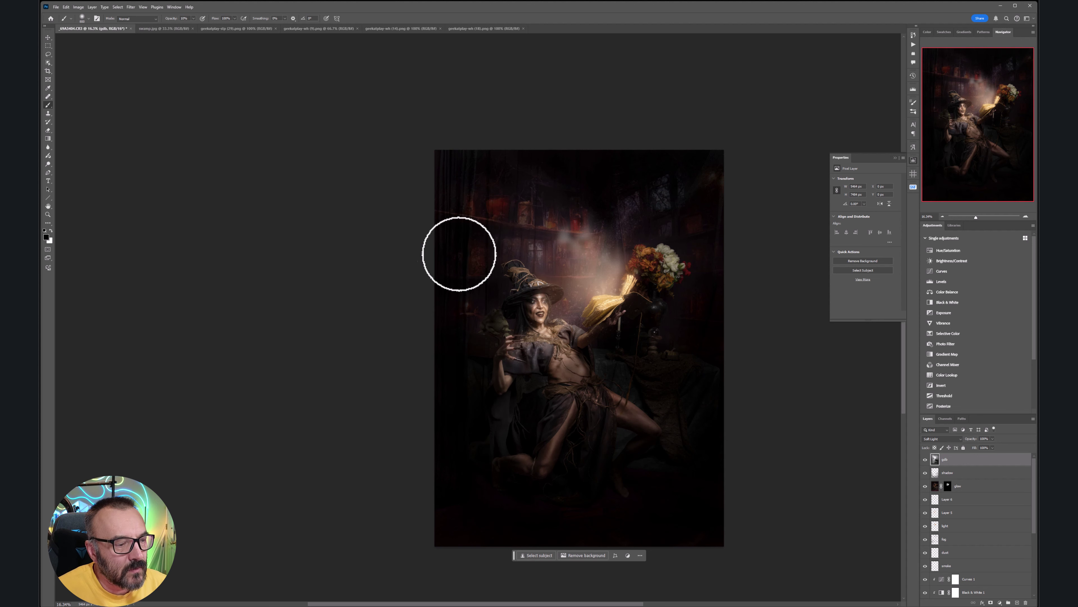
- Group the gdb and shadow layers as light and toggle the group's visibility to compare before and after
shift+click(974, 471)
key(ctrl+g)
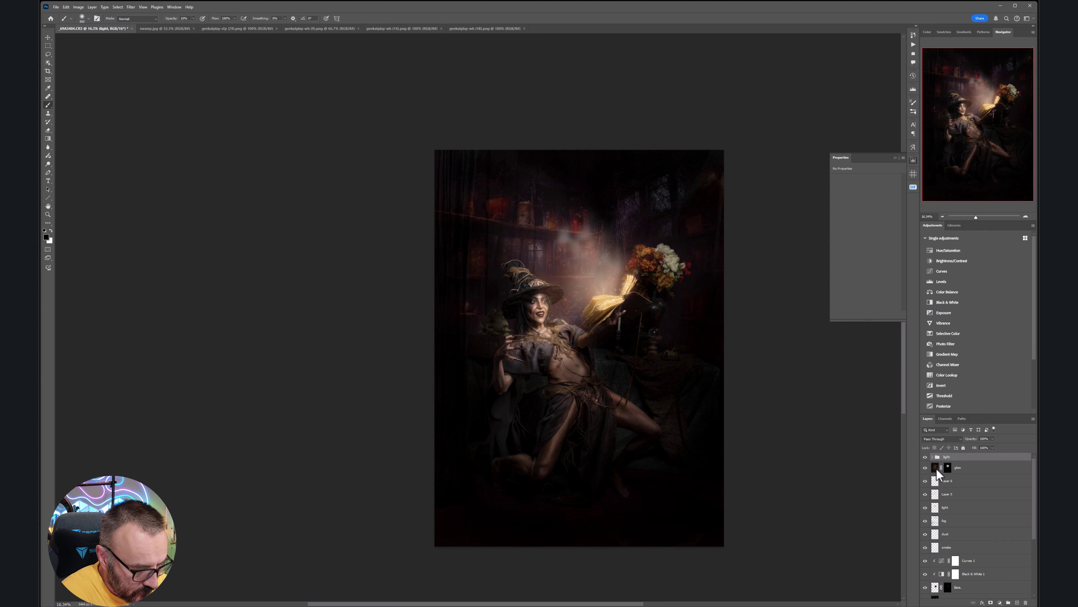
click(926, 457)
click(924, 457)
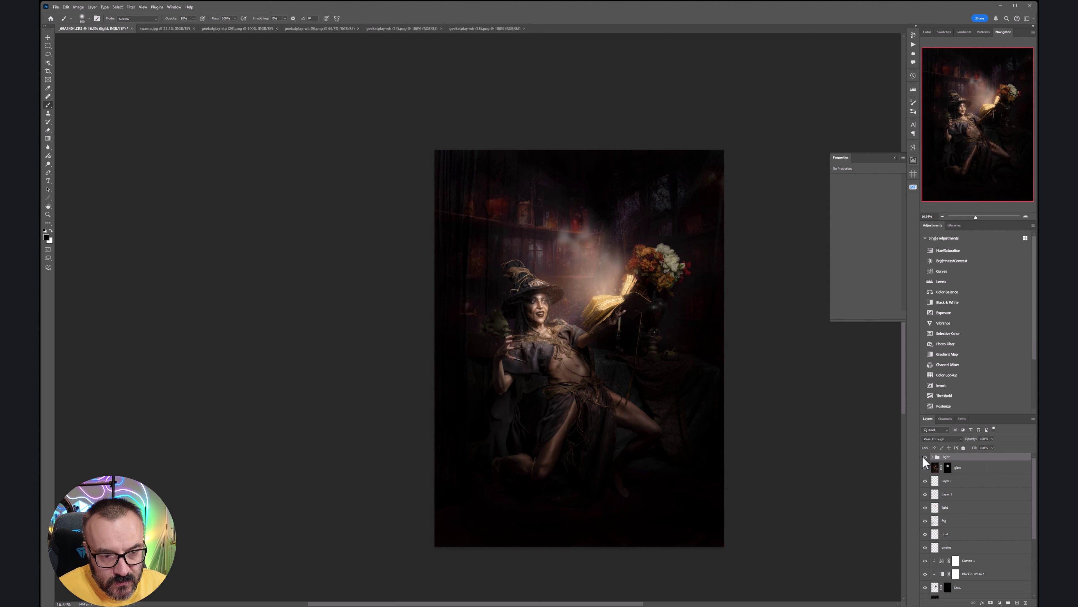
click(924, 456)
click(924, 456)
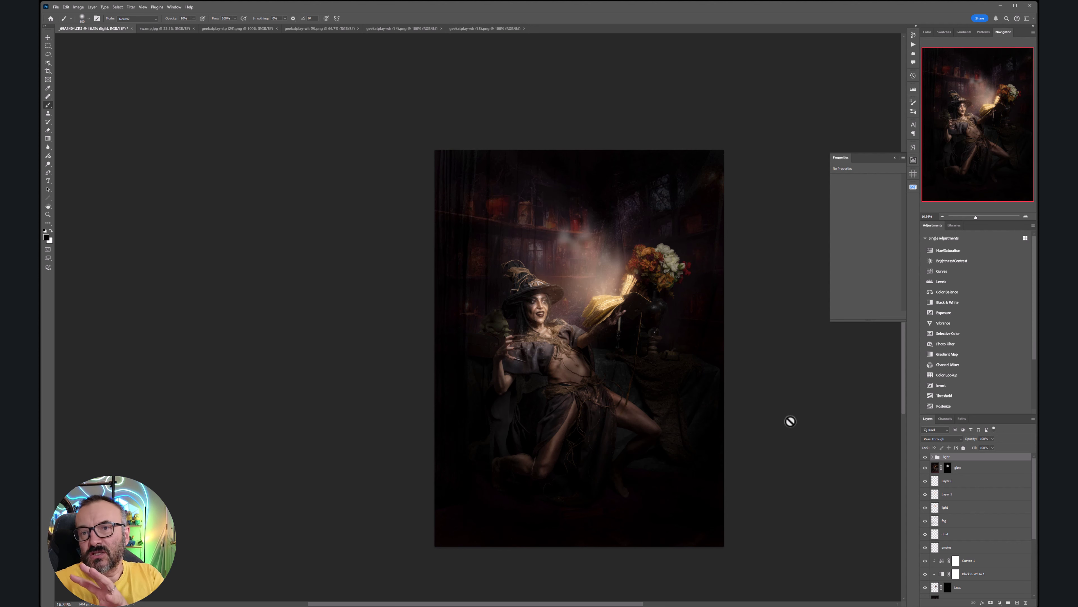
- Add a new layer above the light group, set its blend mode to Soft Light and name it colors
click(1018, 602)
click(961, 438)
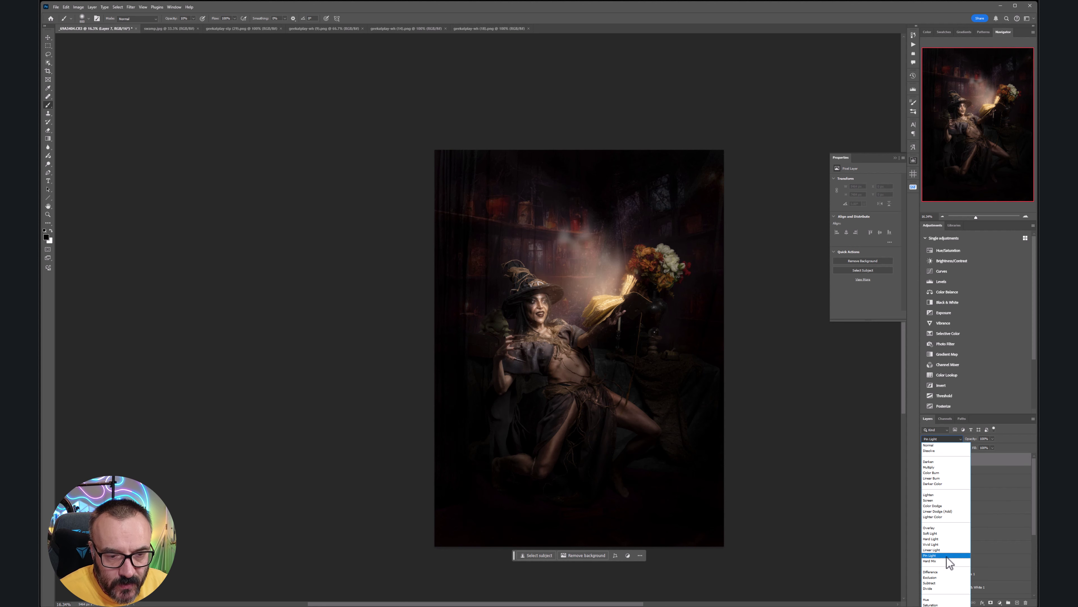
click(947, 534)
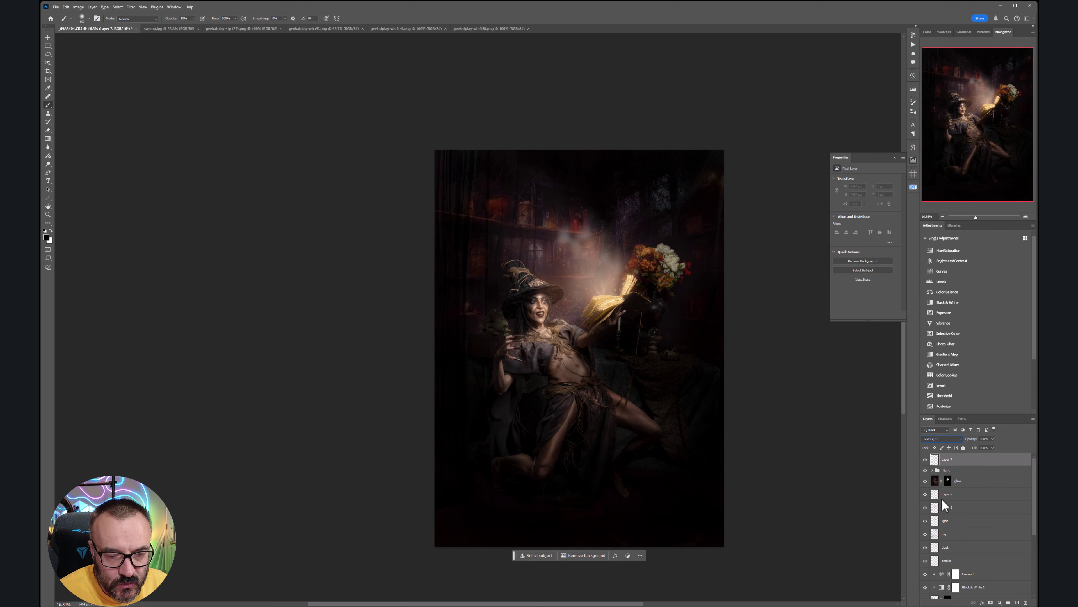
double_click(947, 459)
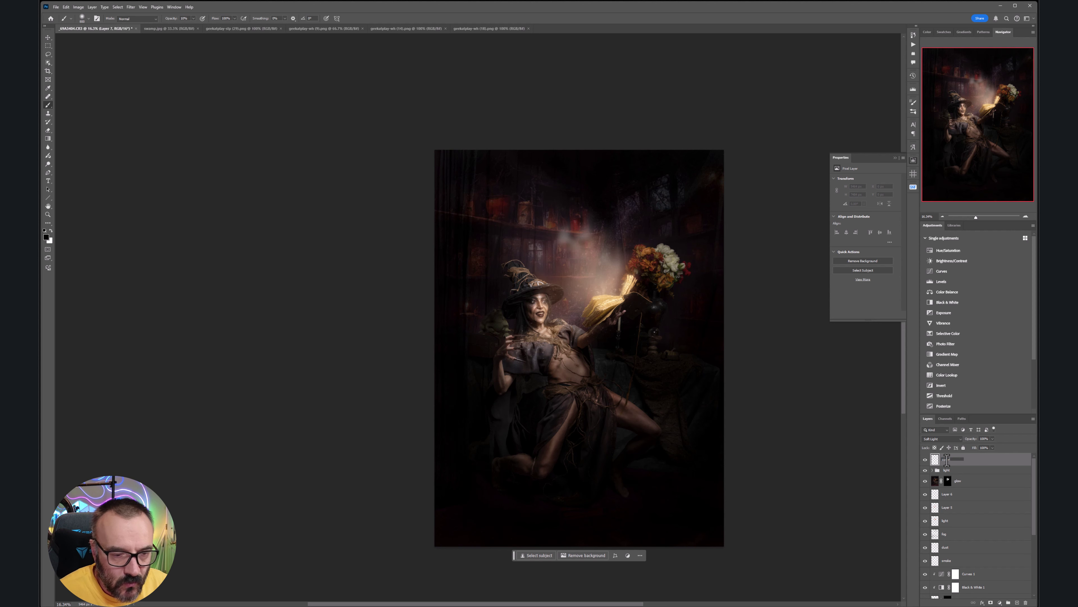
text(colors)
key(Return)
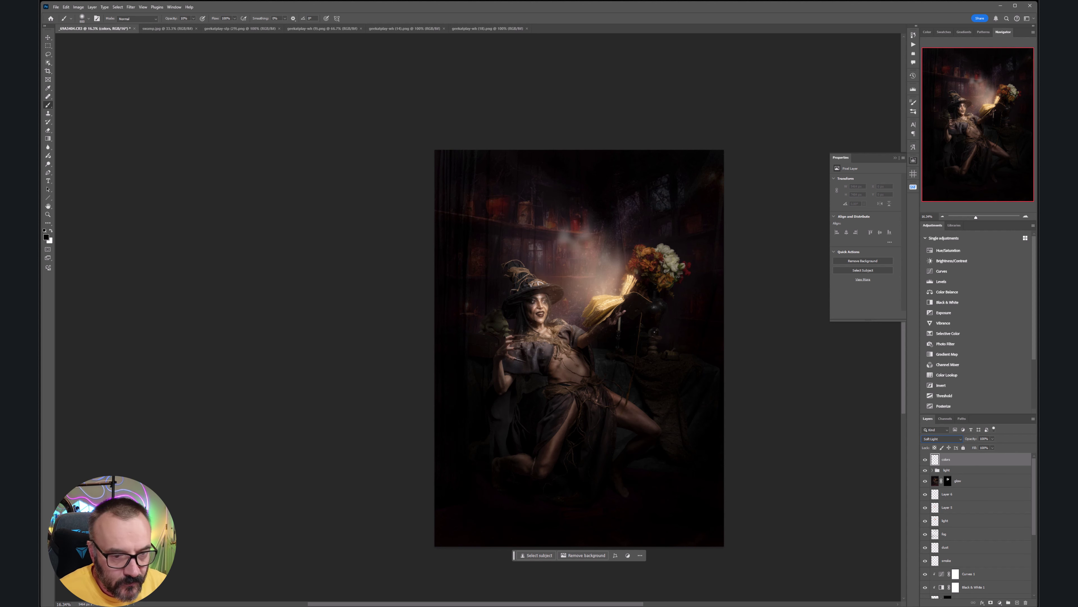
- Set the foreground color to a warm golden orange based on the glow of the book
click(46, 237)
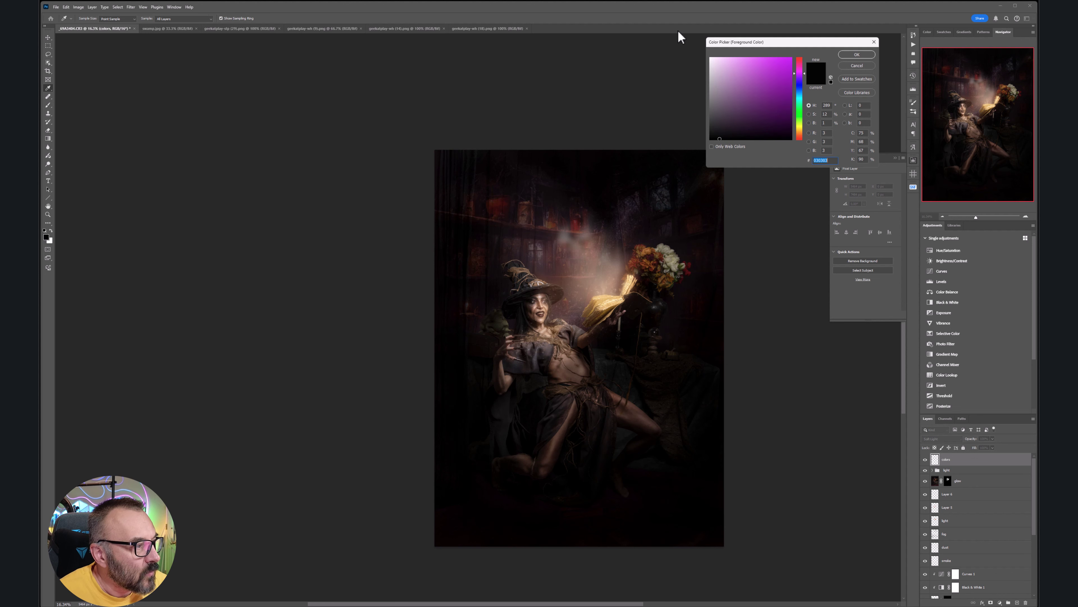
click(799, 130)
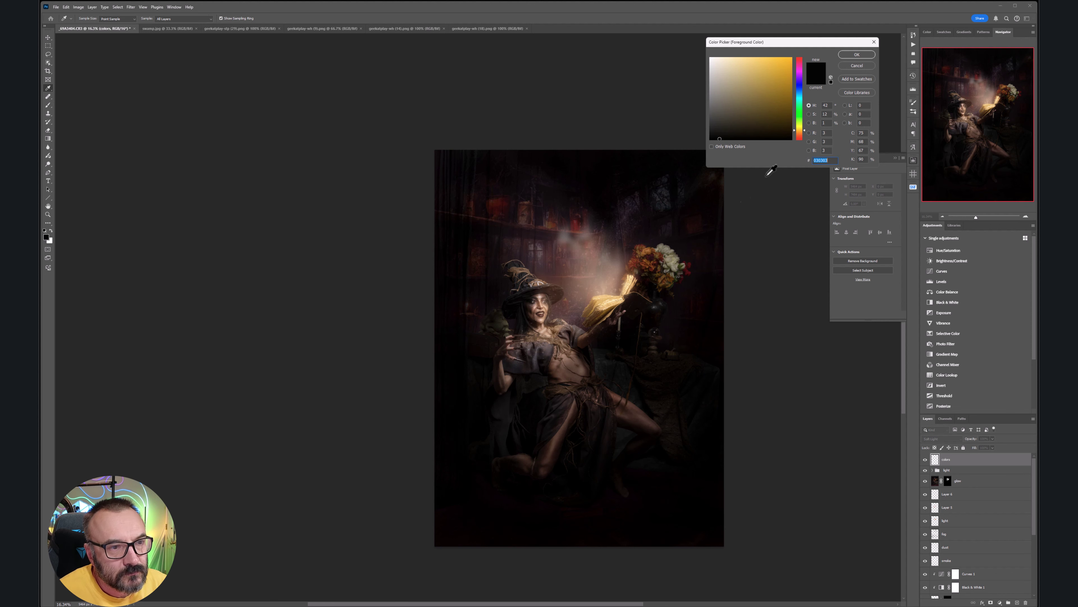
click(609, 291)
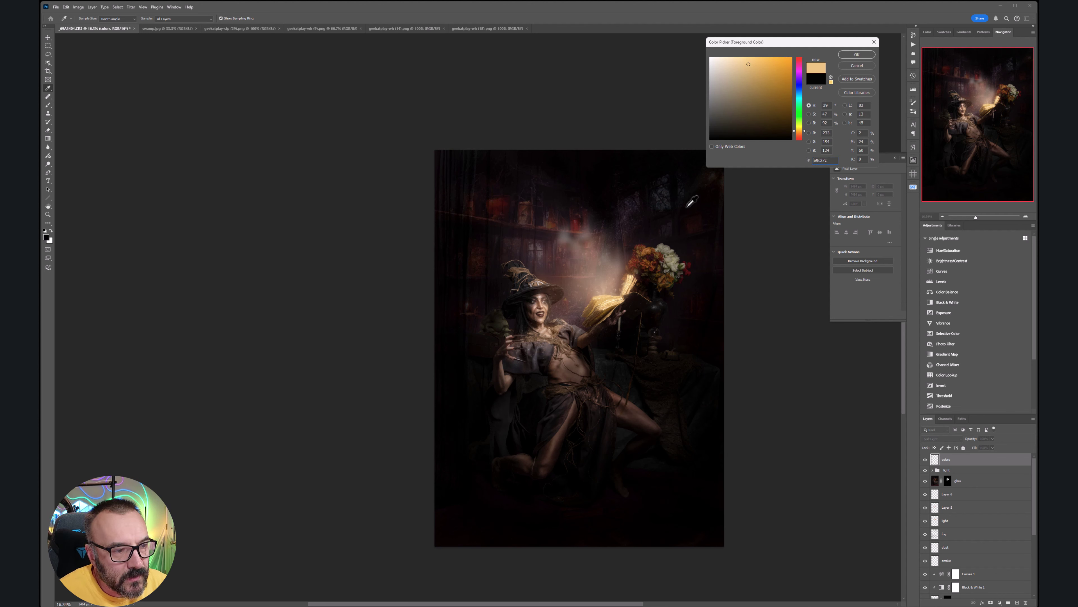
click(857, 55)
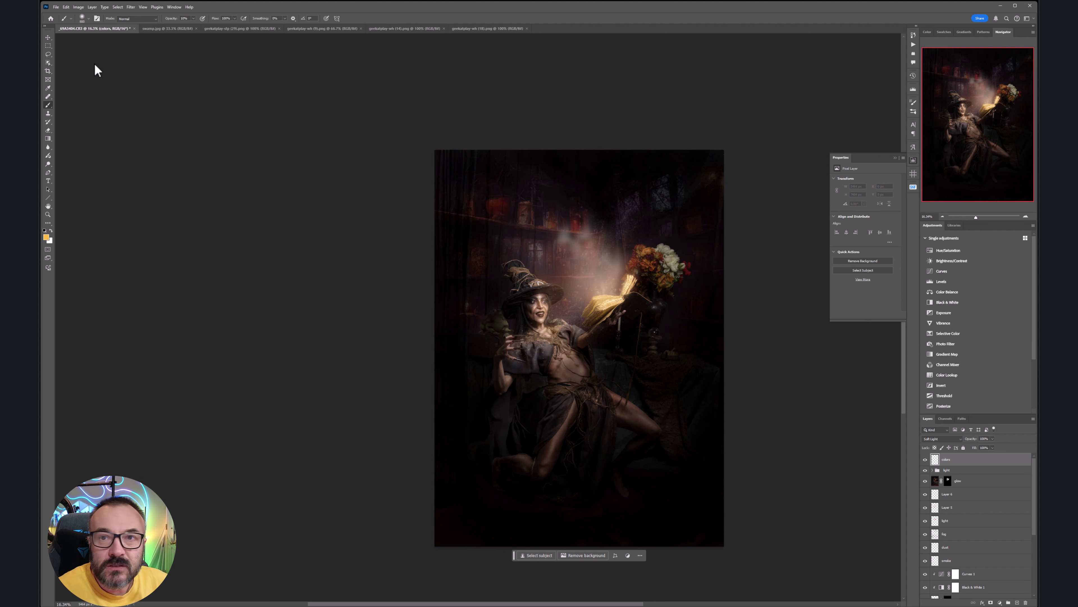
- Run the complementary color picker script to set the background color to the complement of the orange foreground
click(56, 8)
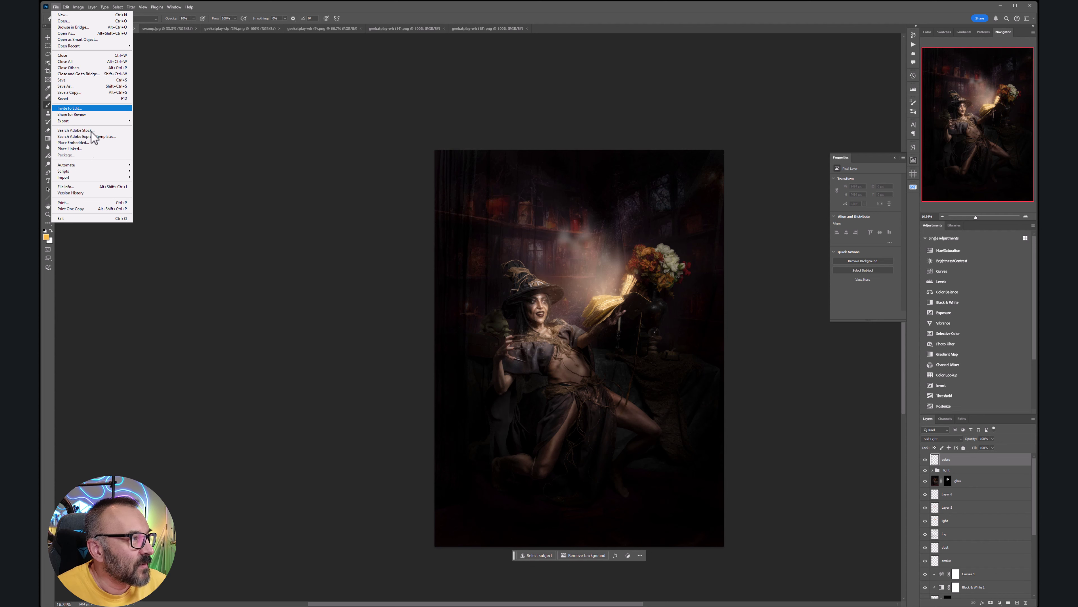
mouse_move(96, 173)
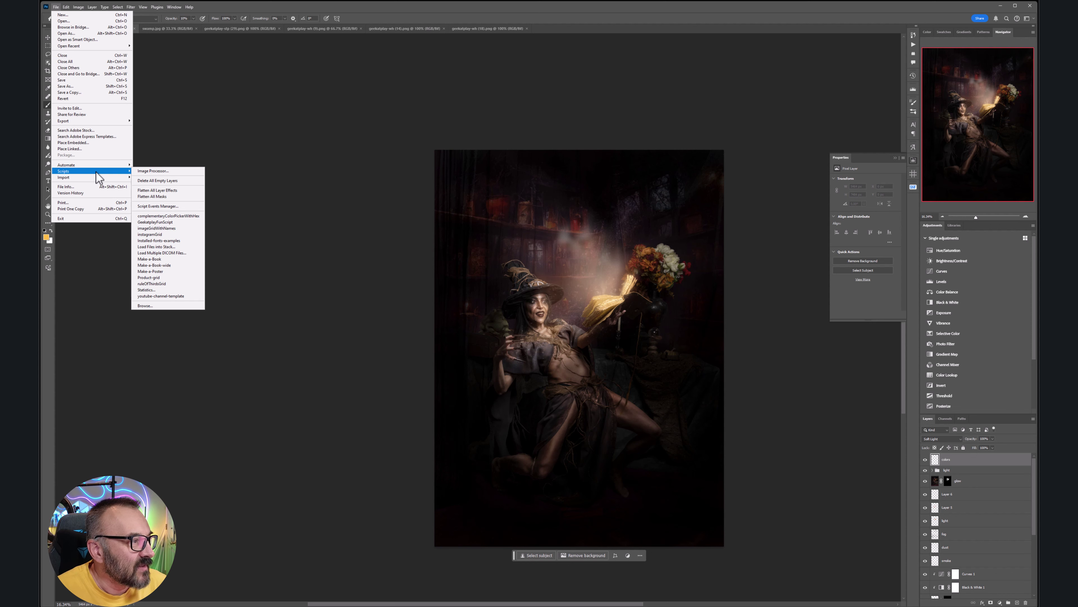
click(184, 218)
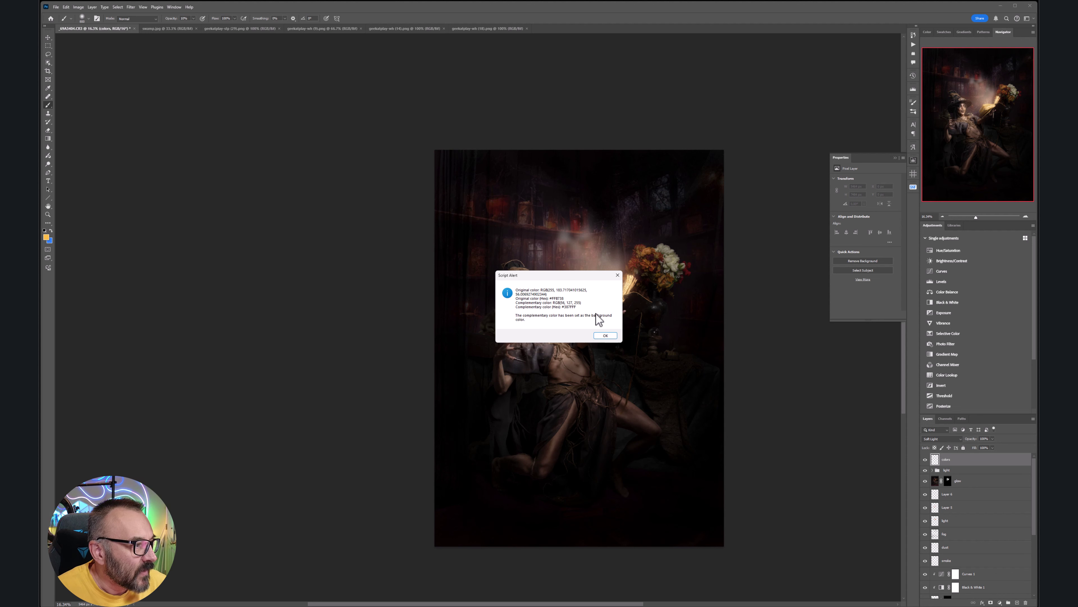
click(605, 335)
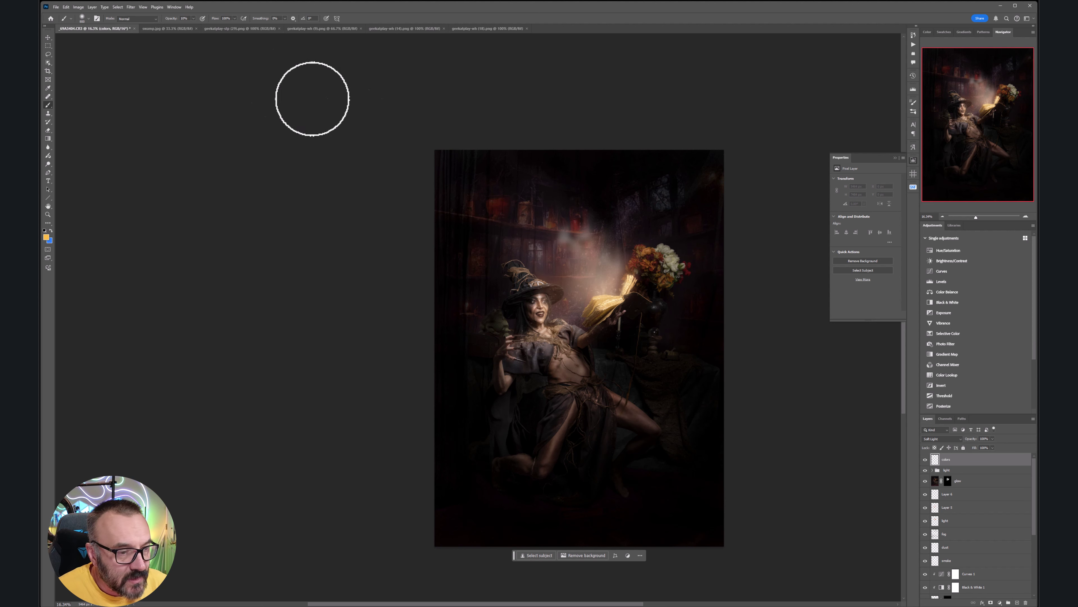
- Paint orange over the smoke and book on the colors layer, and blue along the dark lower left edge
mouse_move(589, 300)
mouse_down()
mouse_move(549, 300)
mouse_move(593, 274)
mouse_move(581, 273)
mouse_move(622, 277)
mouse_move(563, 274)
mouse_up()
mouse_move(596, 230)
mouse_down()
mouse_move(548, 236)
mouse_move(623, 275)
mouse_move(551, 347)
mouse_move(559, 358)
mouse_move(509, 340)
mouse_move(634, 300)
mouse_move(605, 290)
mouse_move(618, 275)
mouse_move(607, 342)
mouse_up()
key(x)
mouse_move(443, 449)
mouse_down()
mouse_move(459, 396)
mouse_move(441, 470)
mouse_up()
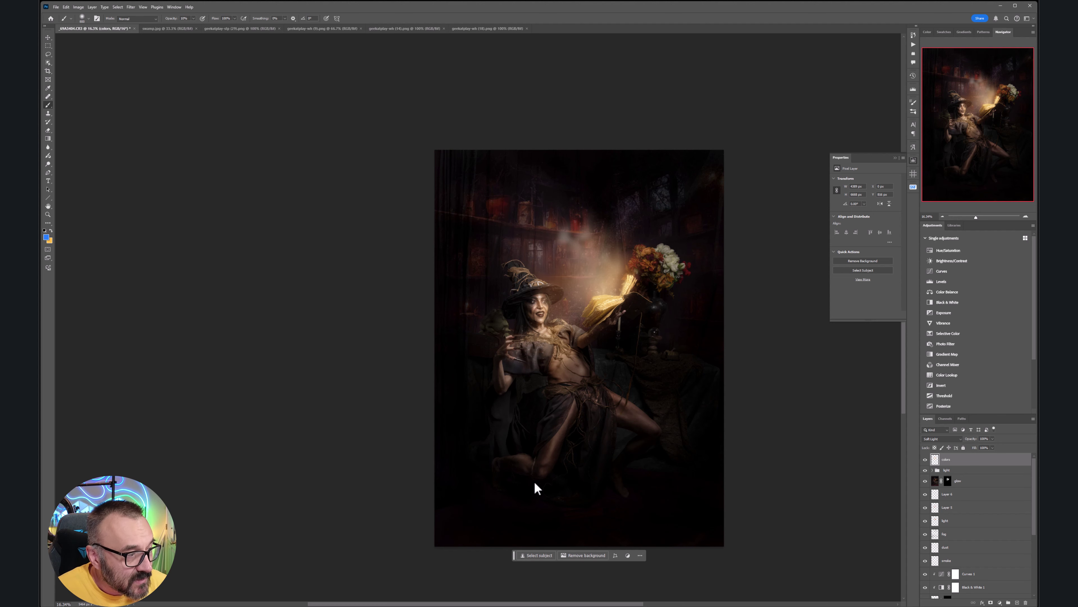
- On the colors layer, paint blue over the shadows around the legs and side edges with a larger brush, and orange over the shelves
mouse_move(570, 463)
mouse_down()
mouse_move(517, 462)
mouse_move(520, 499)
mouse_move(493, 518)
mouse_up()
key(bracketright)
key(bracketright)
key(bracketright)
key(bracketright)
key(bracketright)
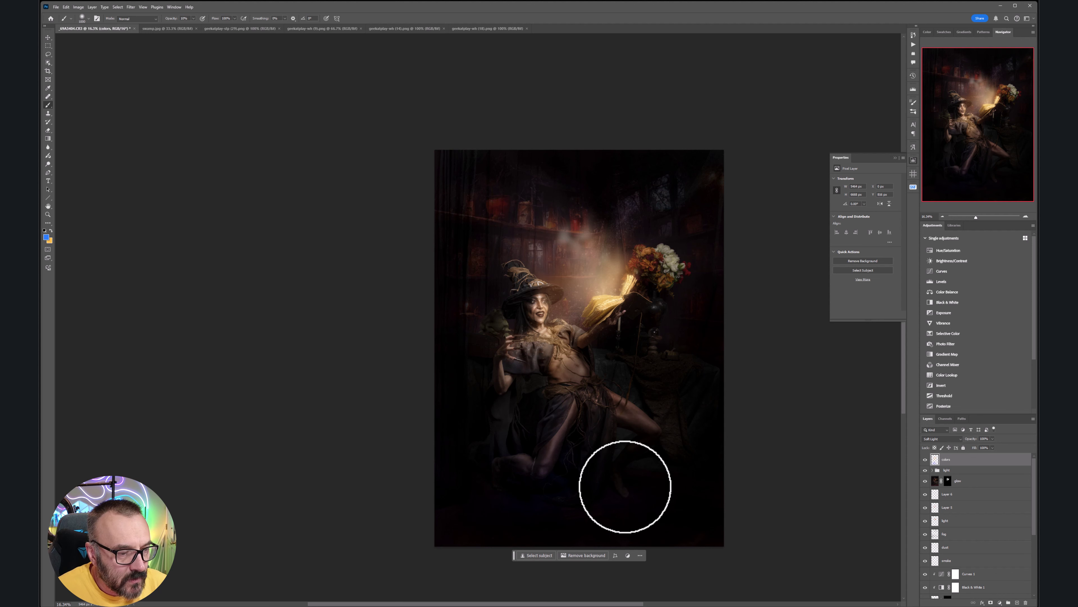
mouse_move(439, 363)
mouse_down()
mouse_move(449, 543)
mouse_move(736, 470)
mouse_move(698, 466)
mouse_move(713, 411)
mouse_move(639, 507)
mouse_move(617, 485)
mouse_move(620, 439)
mouse_move(631, 419)
mouse_move(654, 536)
mouse_move(658, 363)
mouse_move(667, 378)
mouse_move(708, 299)
mouse_move(722, 306)
mouse_move(747, 273)
mouse_up()
mouse_move(457, 295)
mouse_down()
mouse_move(467, 360)
mouse_move(507, 405)
mouse_move(474, 434)
mouse_up()
mouse_move(566, 435)
mouse_down()
mouse_move(521, 435)
mouse_move(460, 469)
mouse_move(479, 447)
mouse_move(434, 554)
mouse_move(644, 546)
mouse_move(698, 532)
mouse_move(747, 486)
mouse_up()
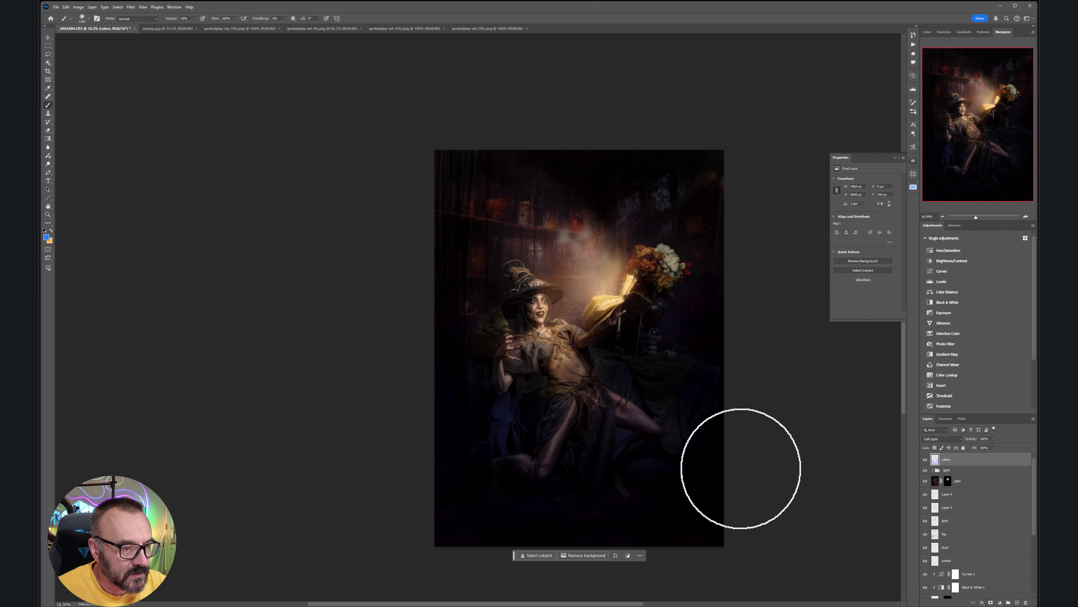
key(x)
mouse_move(537, 202)
mouse_down()
mouse_move(447, 226)
mouse_move(484, 272)
mouse_move(576, 266)
mouse_move(584, 252)
mouse_move(558, 242)
mouse_move(588, 230)
mouse_move(580, 175)
mouse_move(580, 195)
mouse_move(523, 189)
mouse_move(584, 253)
mouse_move(483, 220)
mouse_move(486, 283)
mouse_move(624, 245)
mouse_up()
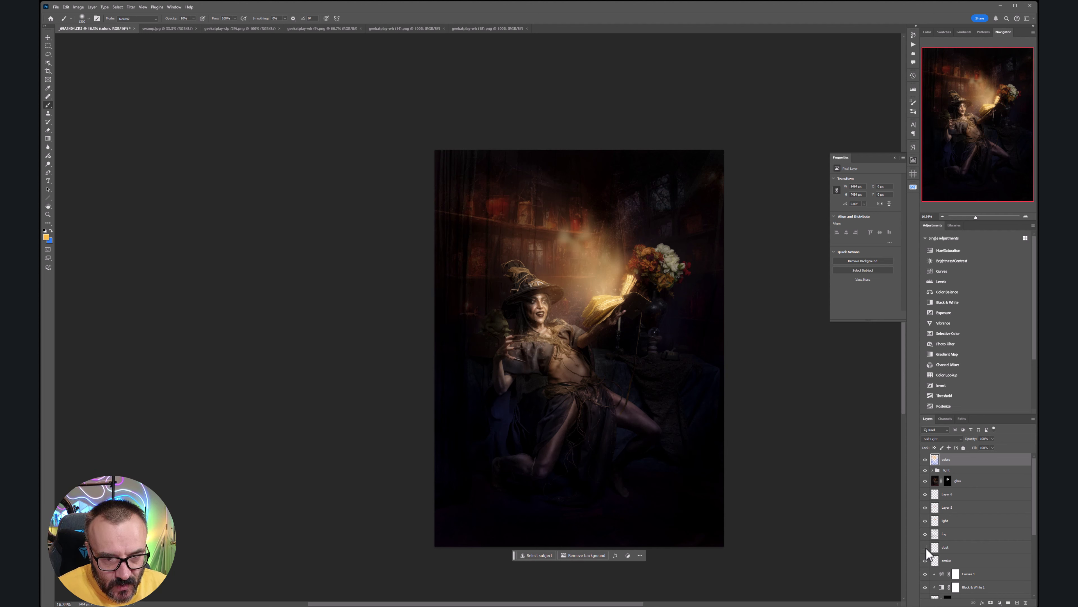
- Compare the image with and without Layer 6, and reduce that layer's opacity to about 39%
click(922, 494)
click(923, 494)
click(923, 493)
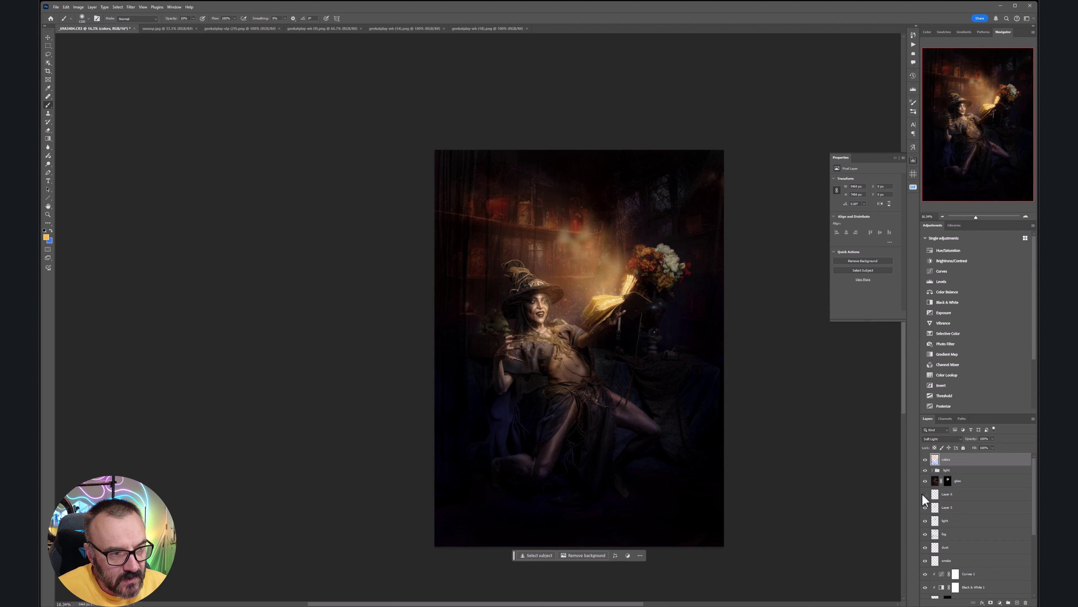
click(922, 493)
click(975, 494)
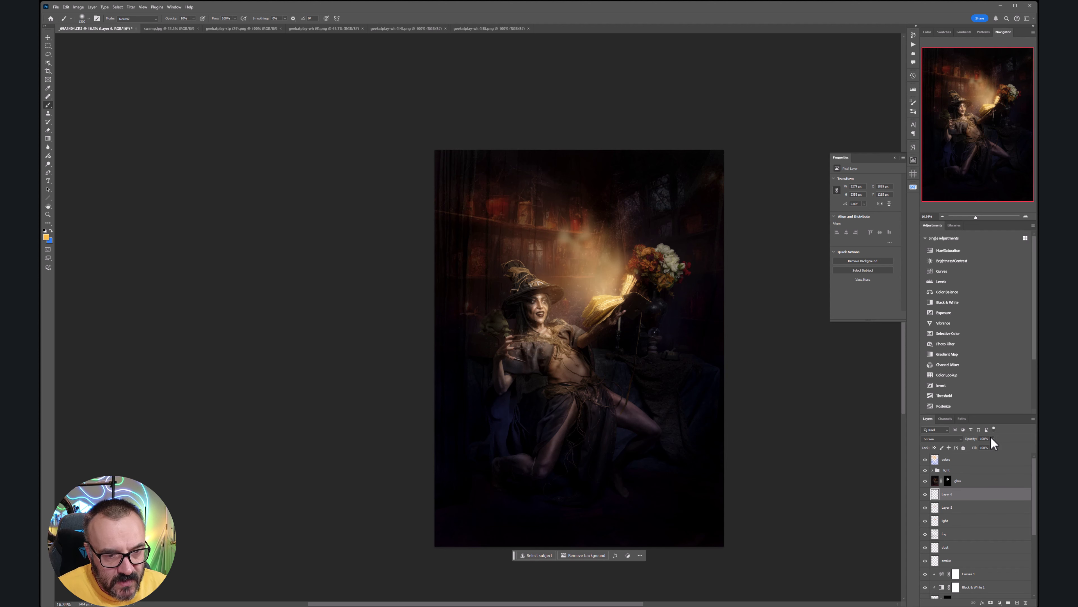
click(992, 438)
click(974, 445)
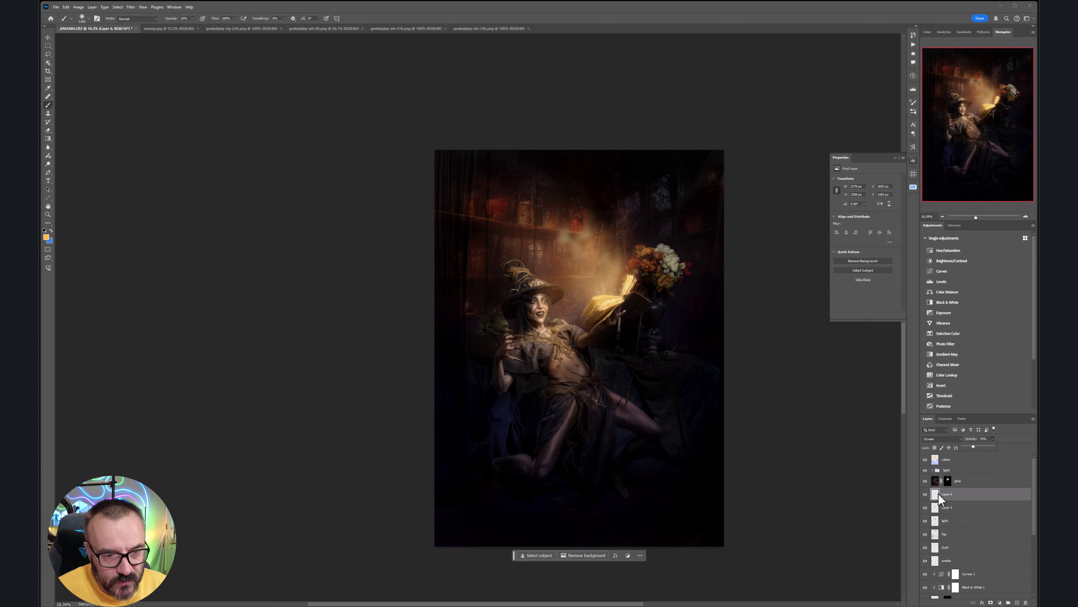
- Check what Layer 5 and the light, smoke and fog layers each contribute by hiding and showing them
click(926, 505)
click(925, 505)
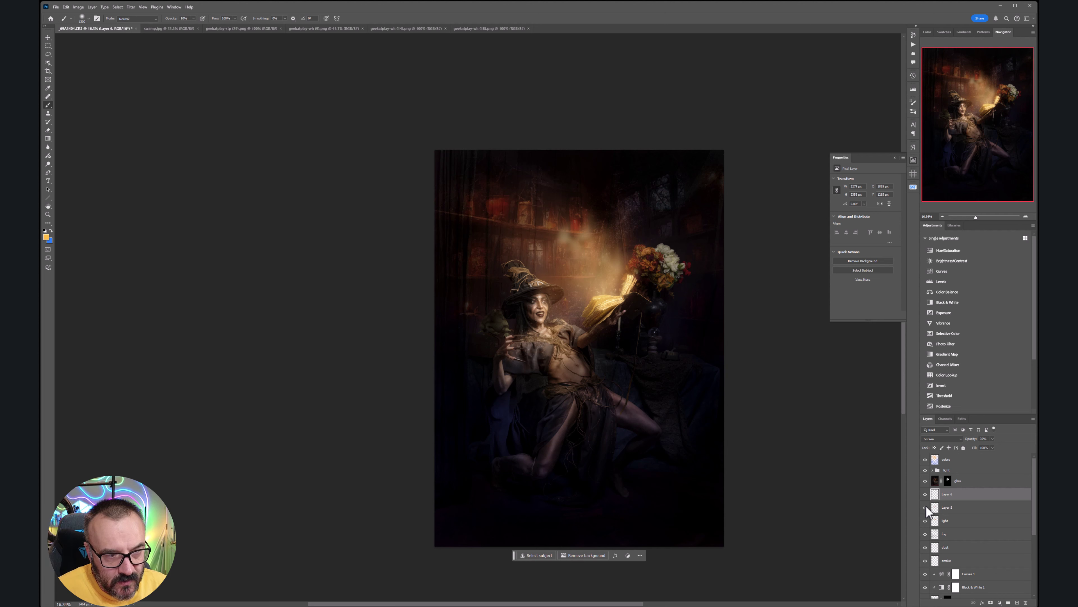
click(923, 521)
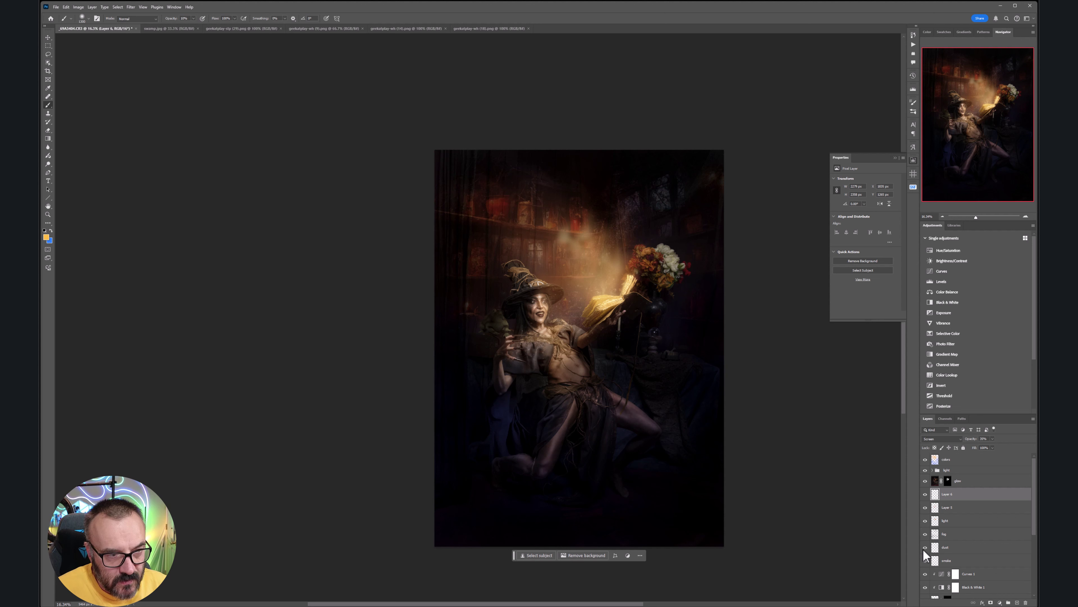
click(925, 561)
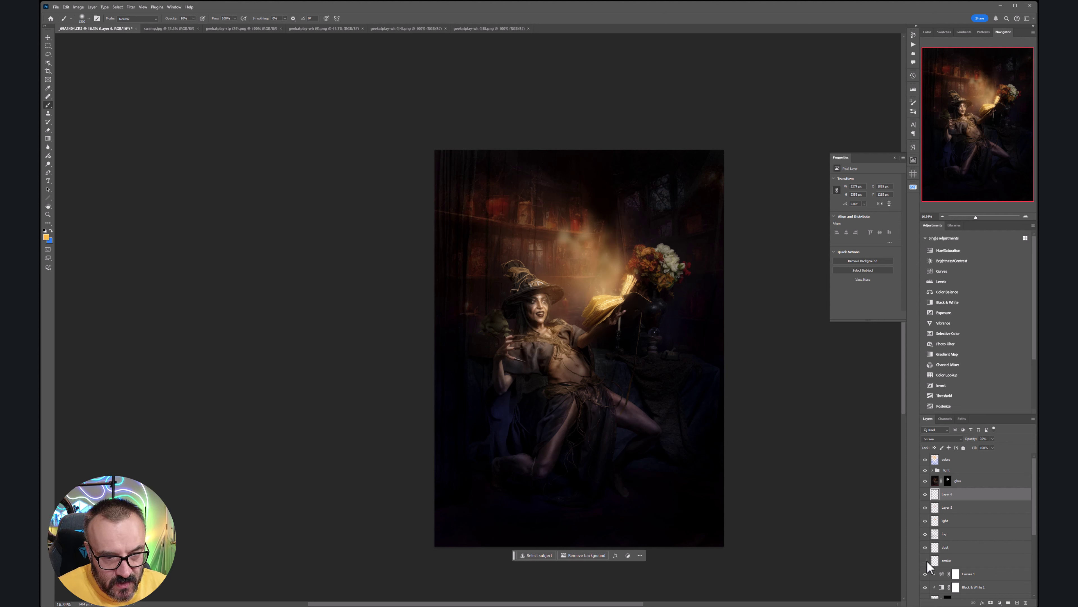
click(925, 534)
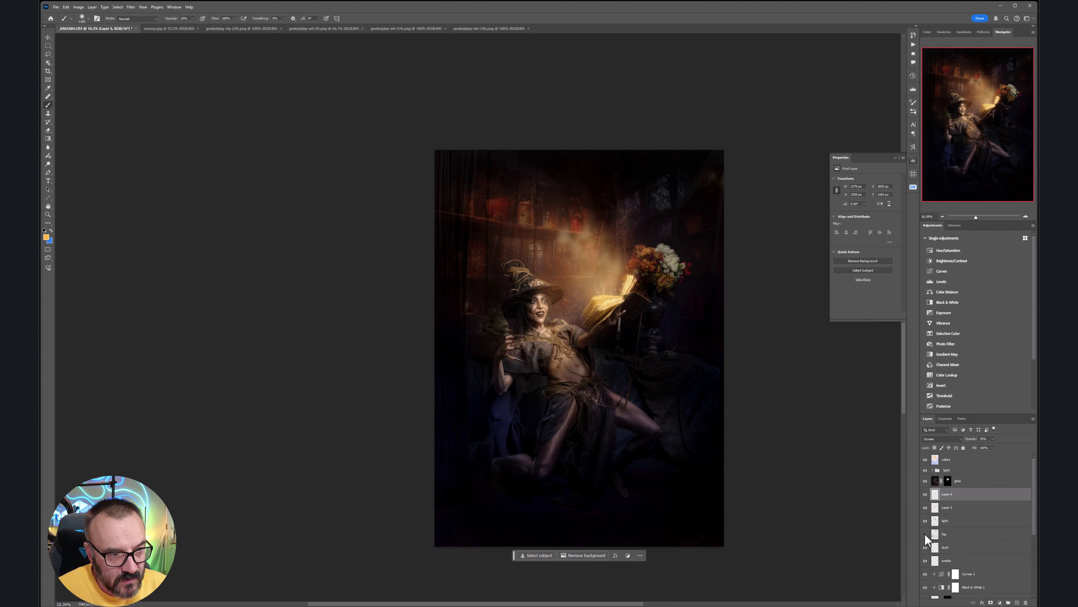
click(926, 507)
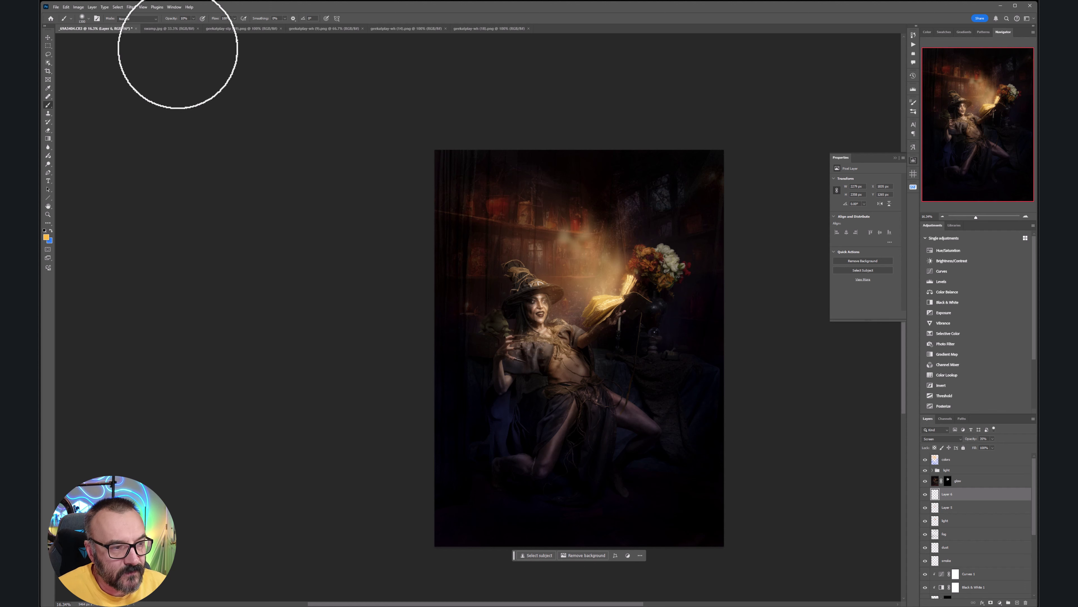
- Add a new layer above the colors layer and fill it with 50% gray
click(47, 36)
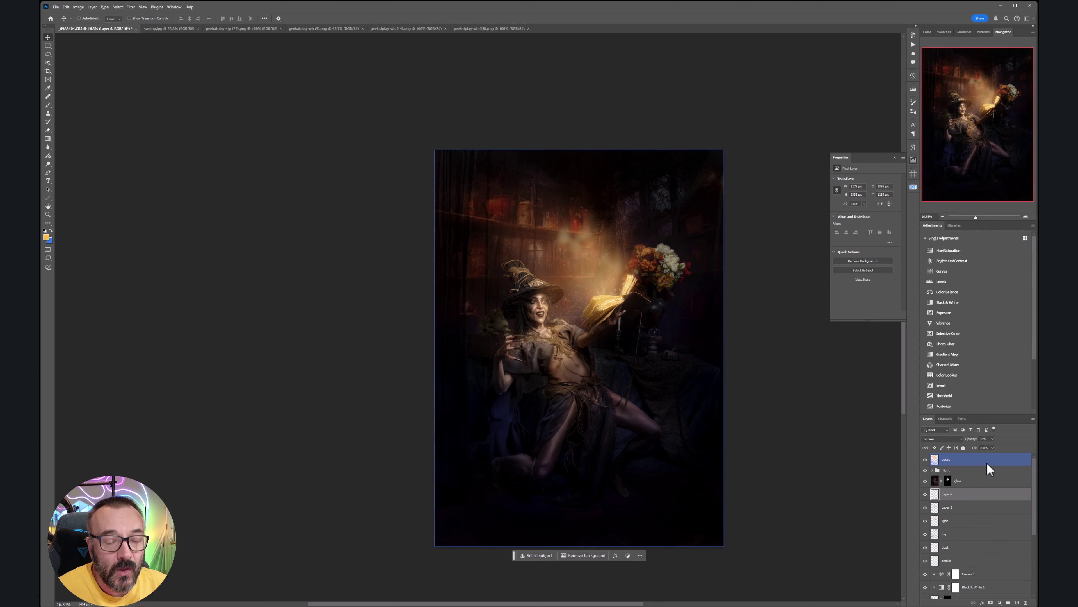
click(987, 462)
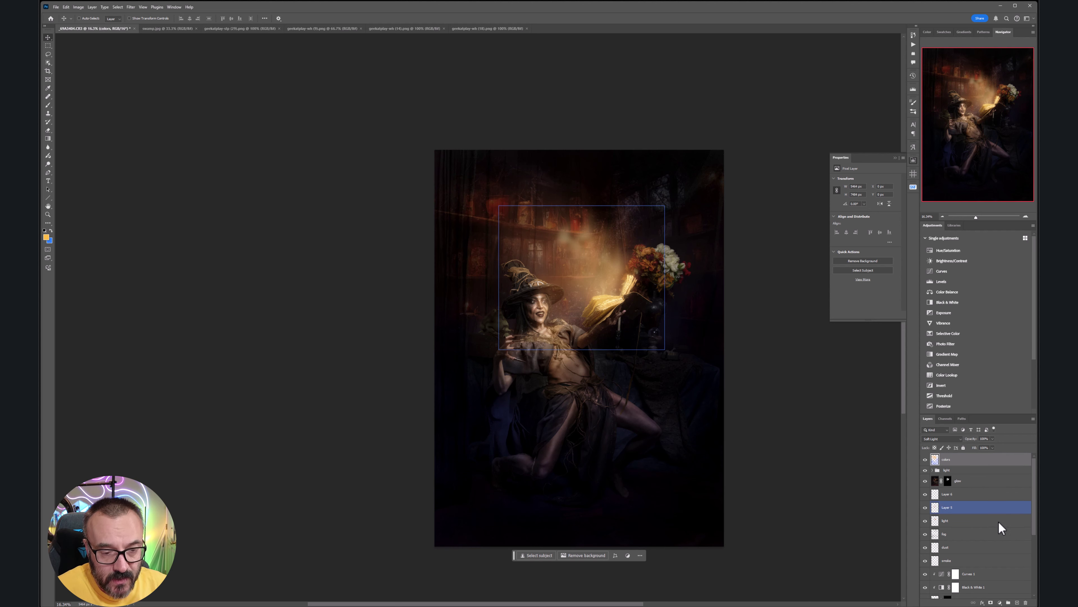
click(1017, 603)
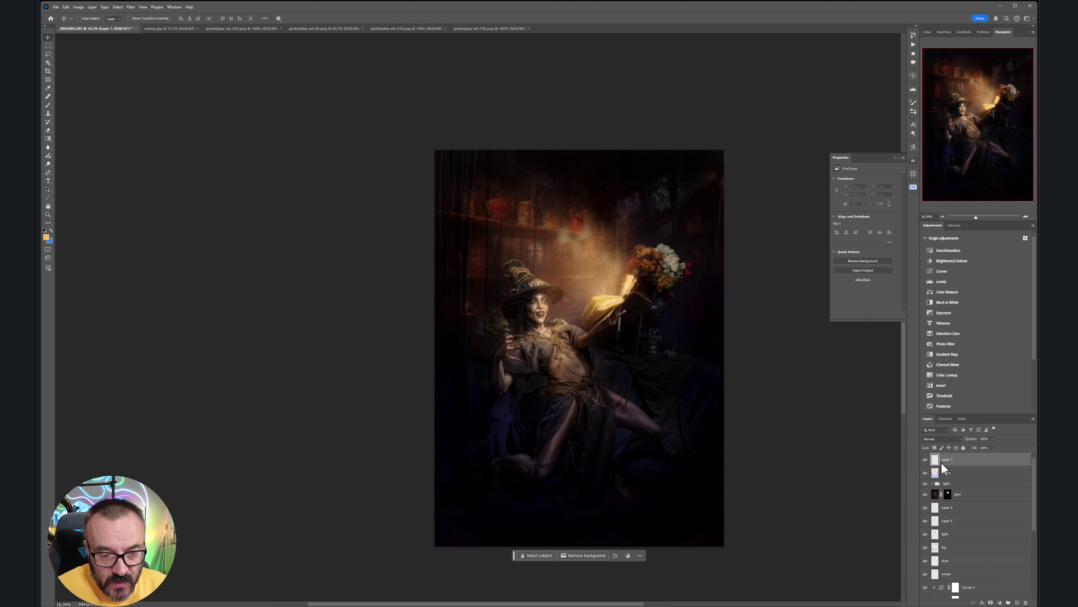
key(shift+F5)
key(Return)
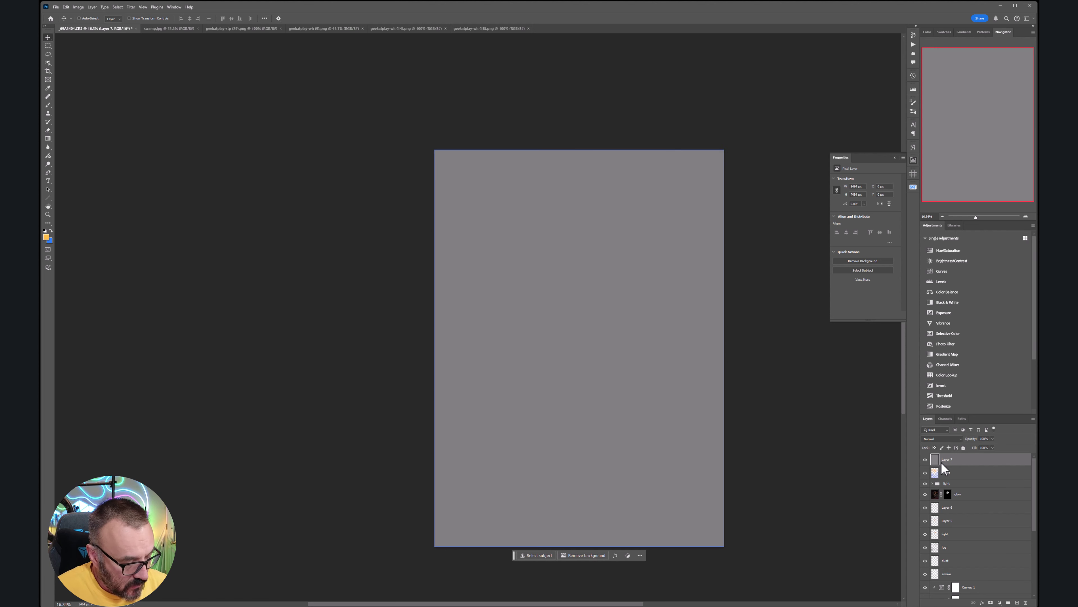
- Apply the Add Noise filter to the gray layer with Uniform distribution and Monochromatic enabled
click(131, 7)
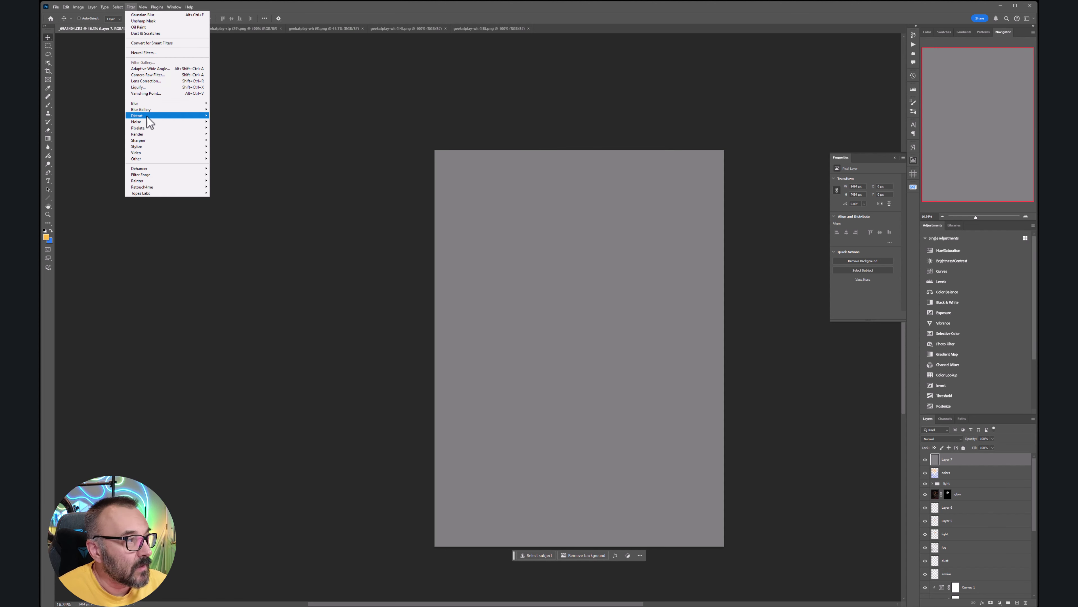
mouse_move(148, 122)
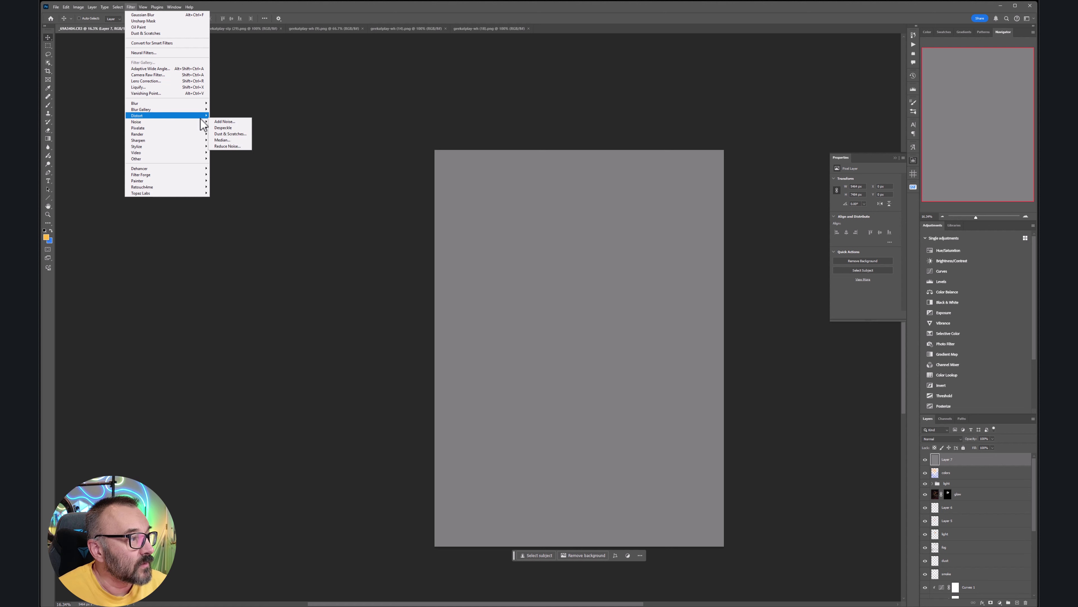
click(229, 122)
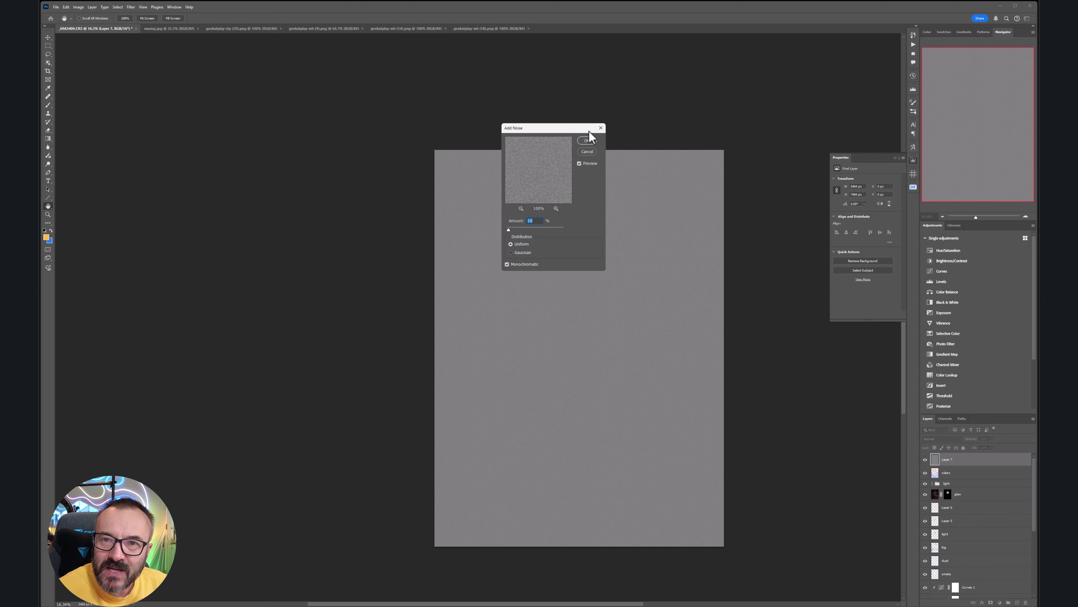
click(586, 141)
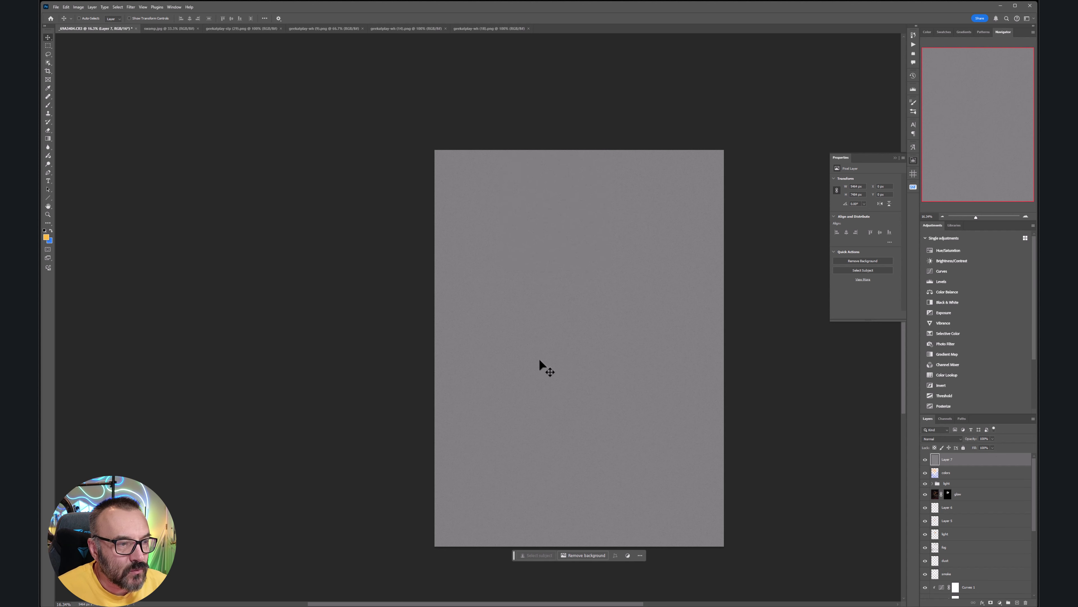
- Set the noise layer's blend mode to Soft Light and rename it grain
click(945, 438)
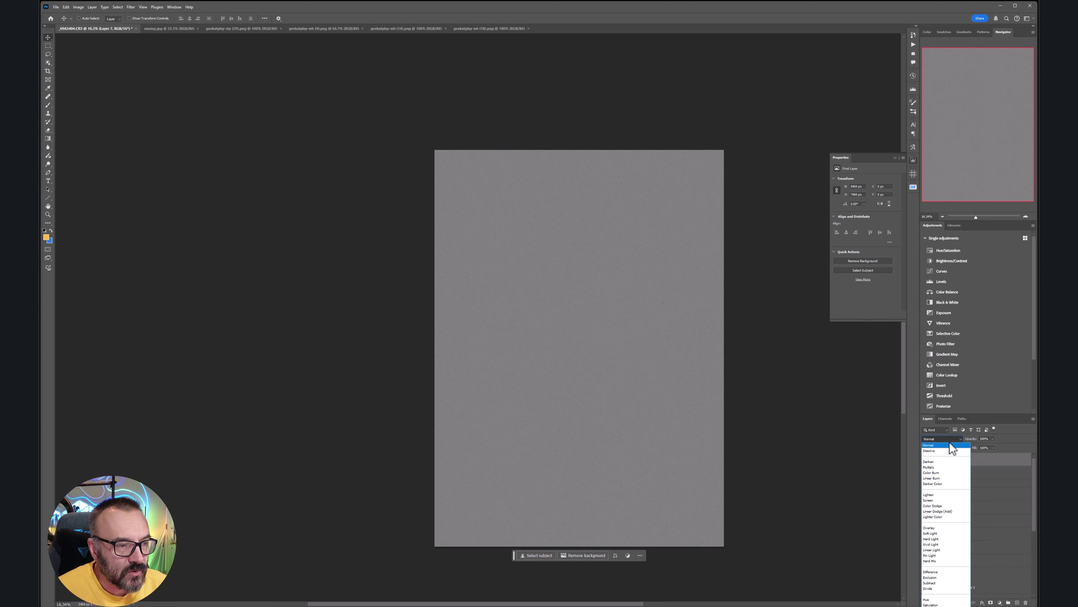
click(937, 533)
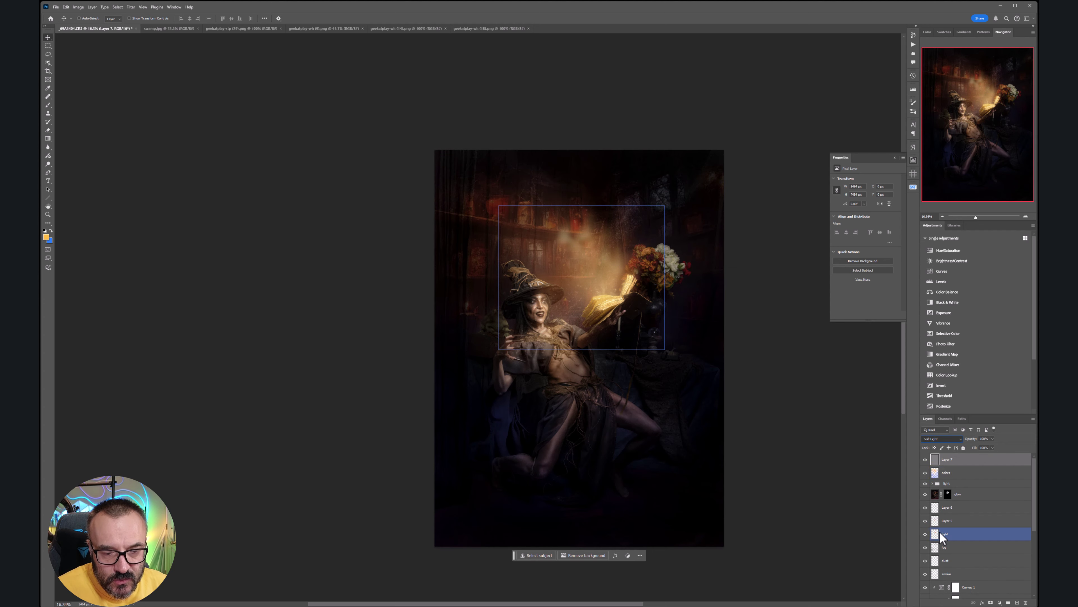
double_click(948, 460)
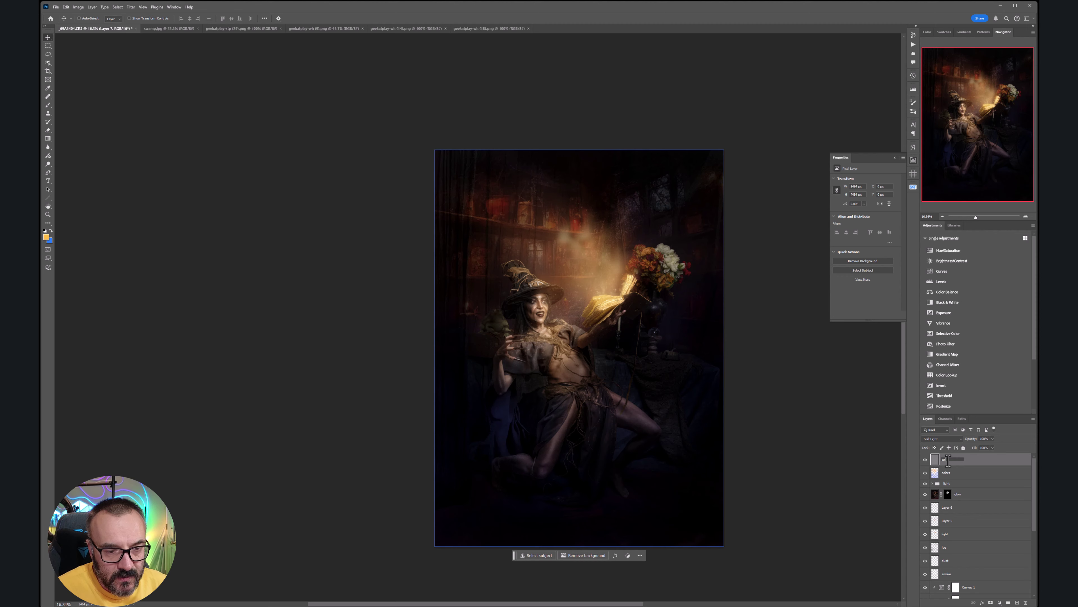
text(grain)
key(Return)
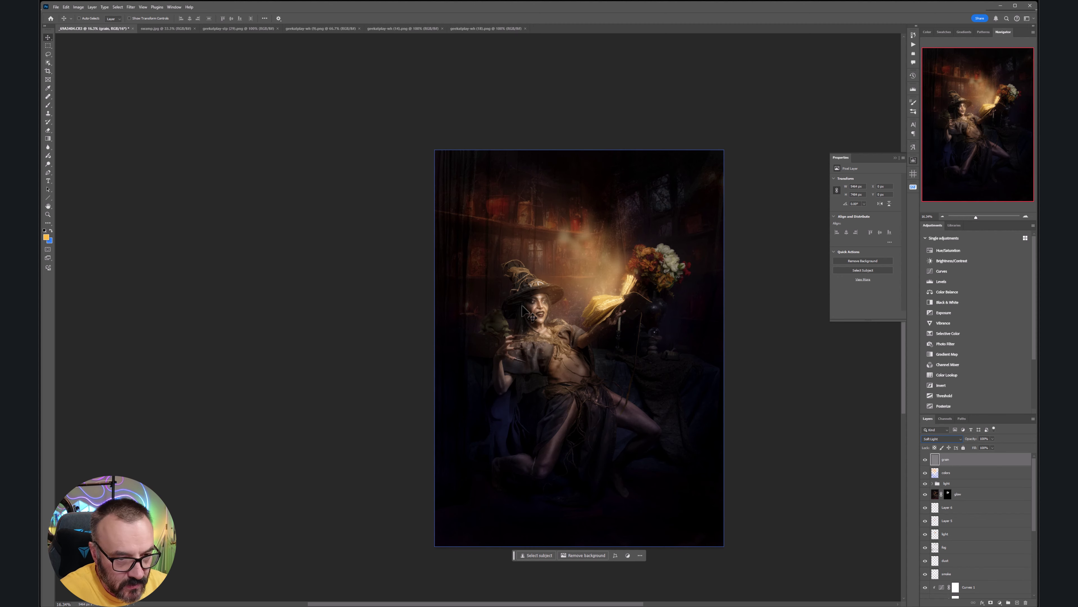
- Compare the witch's face with and without the grain close up, and lower the grain layer's opacity to about 59%
scroll(569, 306, up, 5)
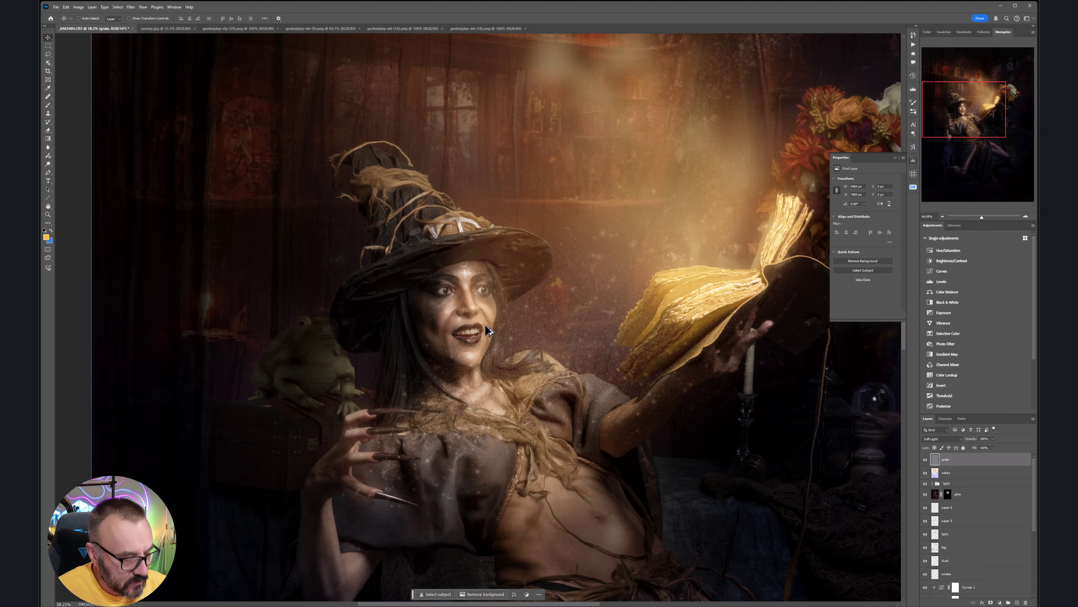
scroll(481, 324, up, 5)
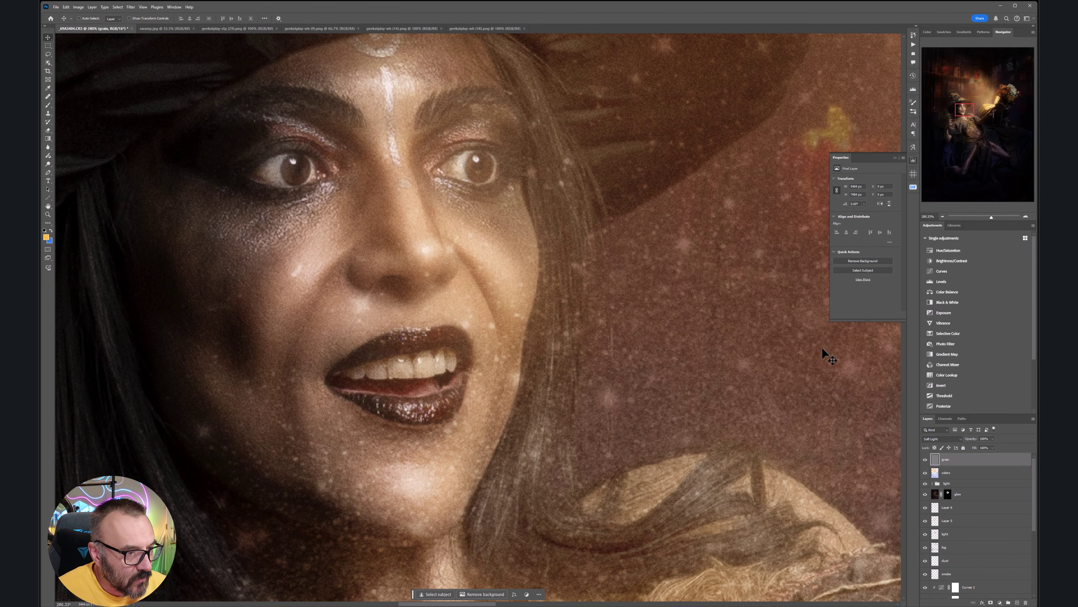
click(924, 459)
click(924, 459)
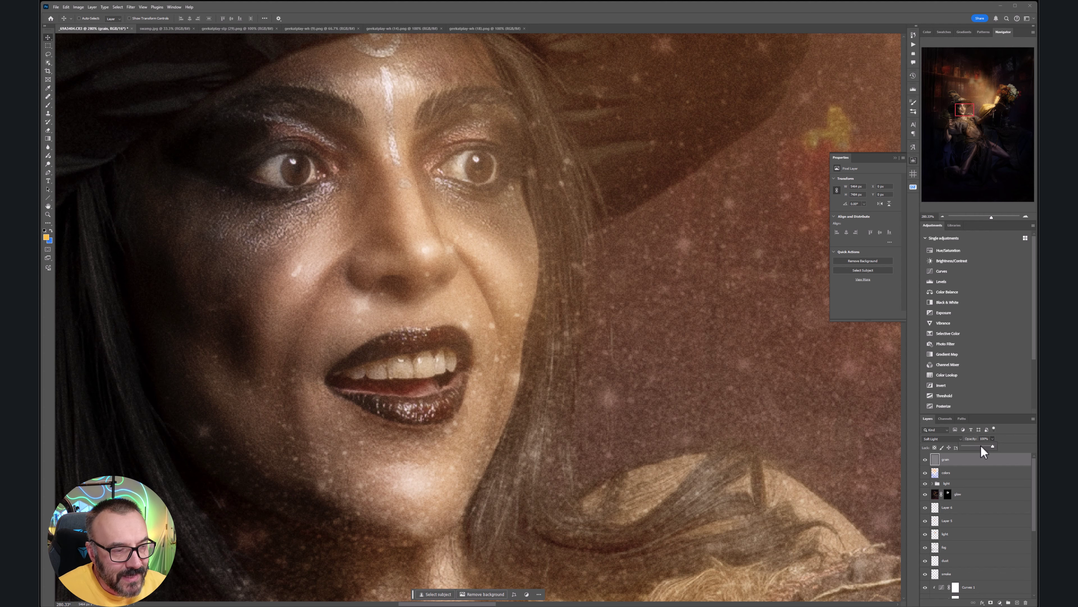
click(980, 445)
click(616, 437)
scroll(616, 438, down, 3)
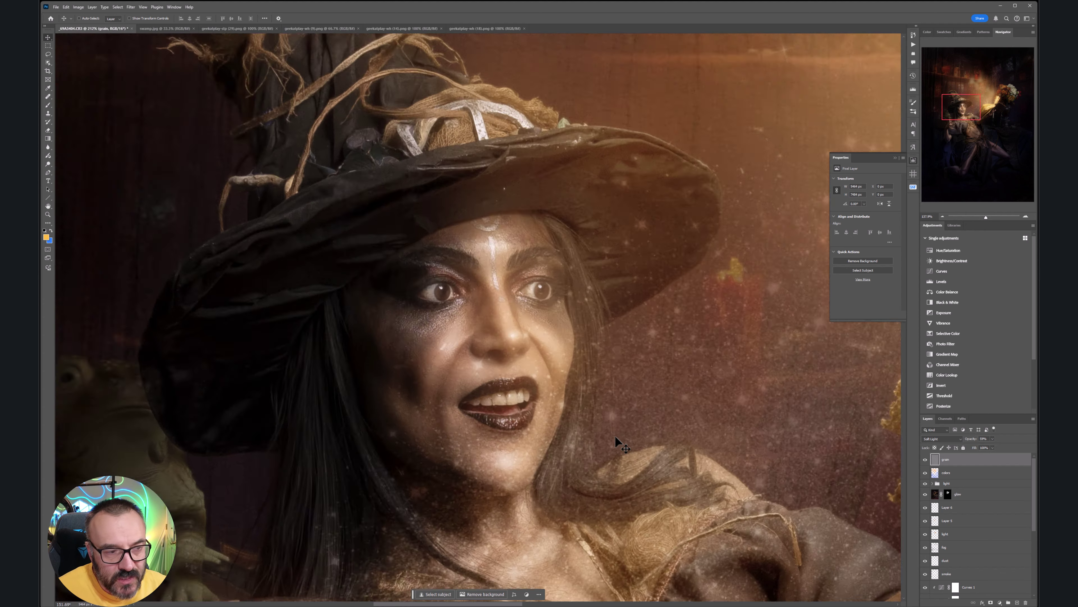
scroll(616, 437, down, 8)
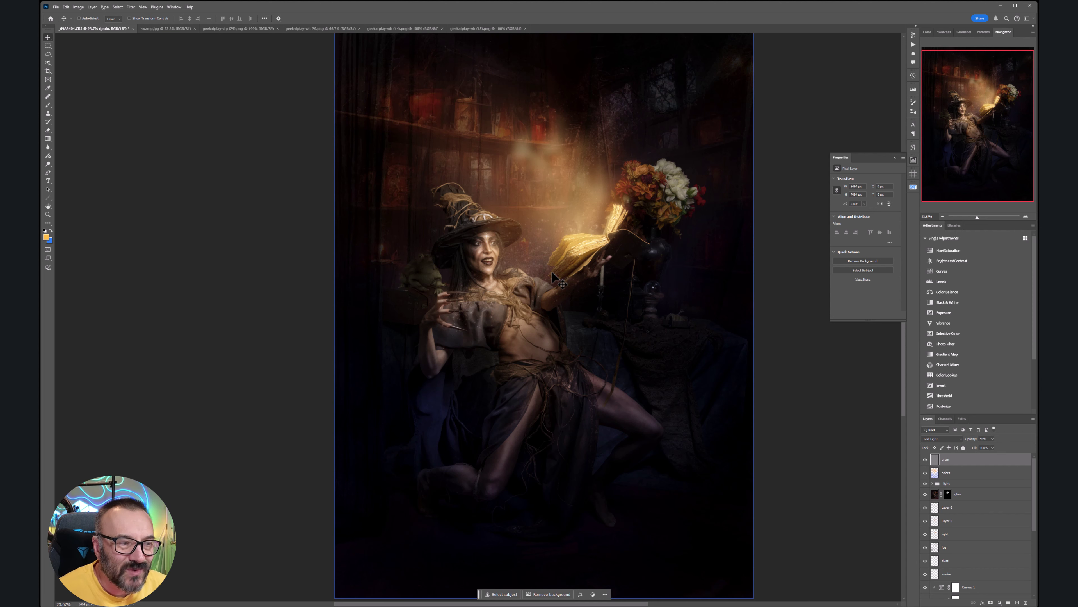
scroll(552, 272, down, 2)
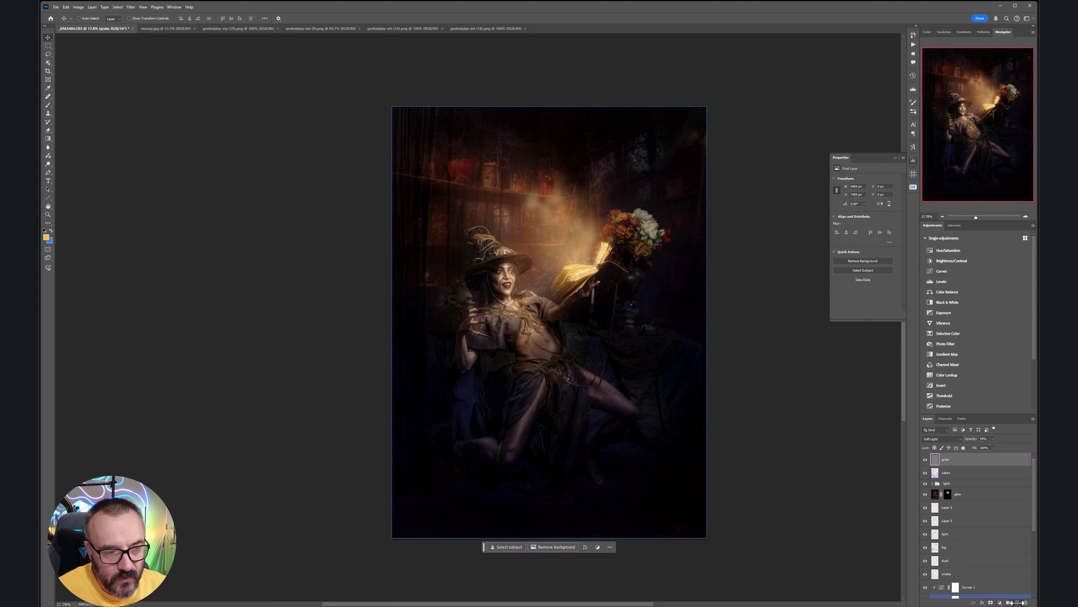
- Add a Selective Color adjustment above the grain layer and grade the Blacks with slightly less black, yellow and magenta and more cyan
click(999, 602)
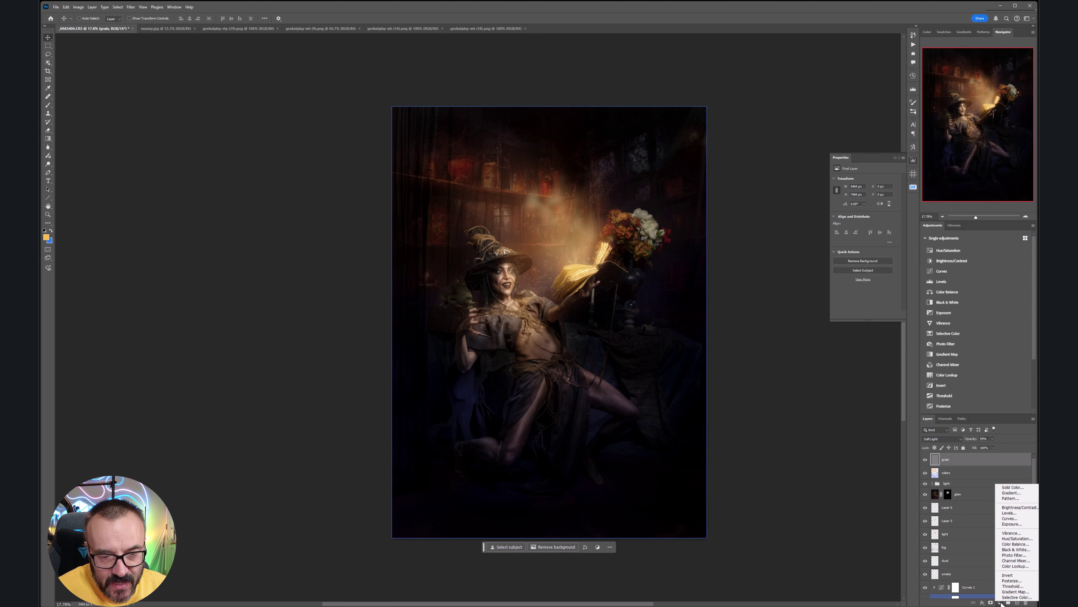
click(1031, 598)
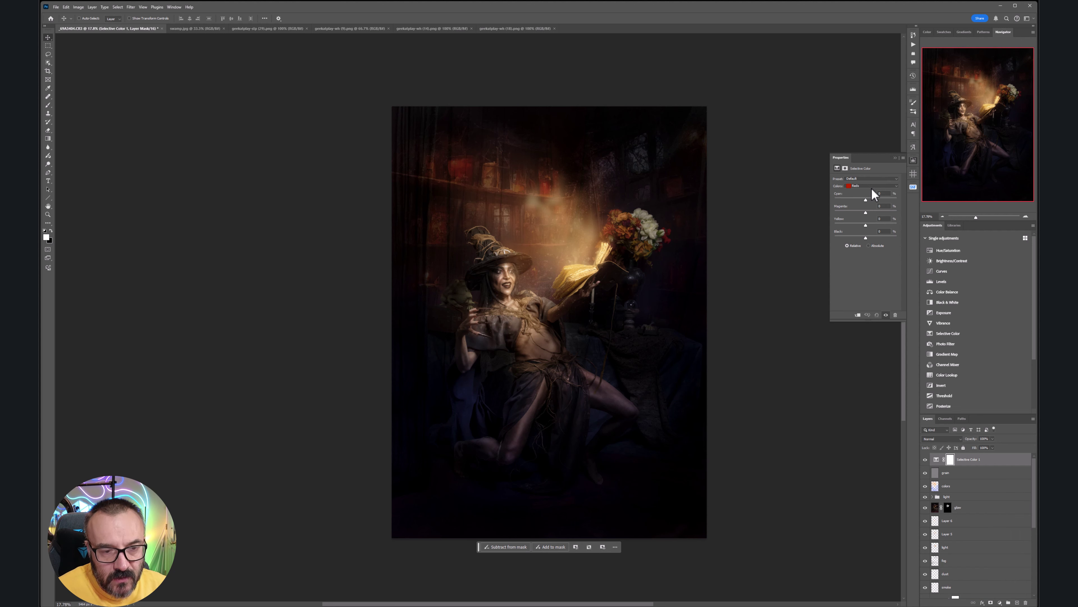
click(872, 185)
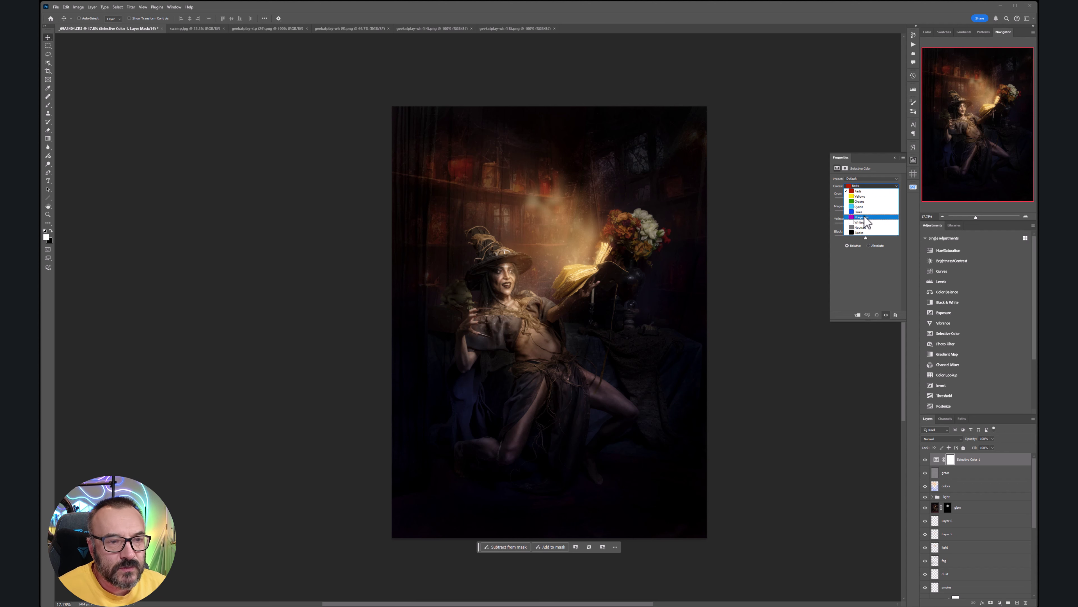
click(864, 231)
mouse_move(867, 238)
mouse_down()
mouse_move(843, 238)
mouse_move(882, 238)
mouse_move(863, 238)
mouse_up()
drag(863, 238, 866, 238)
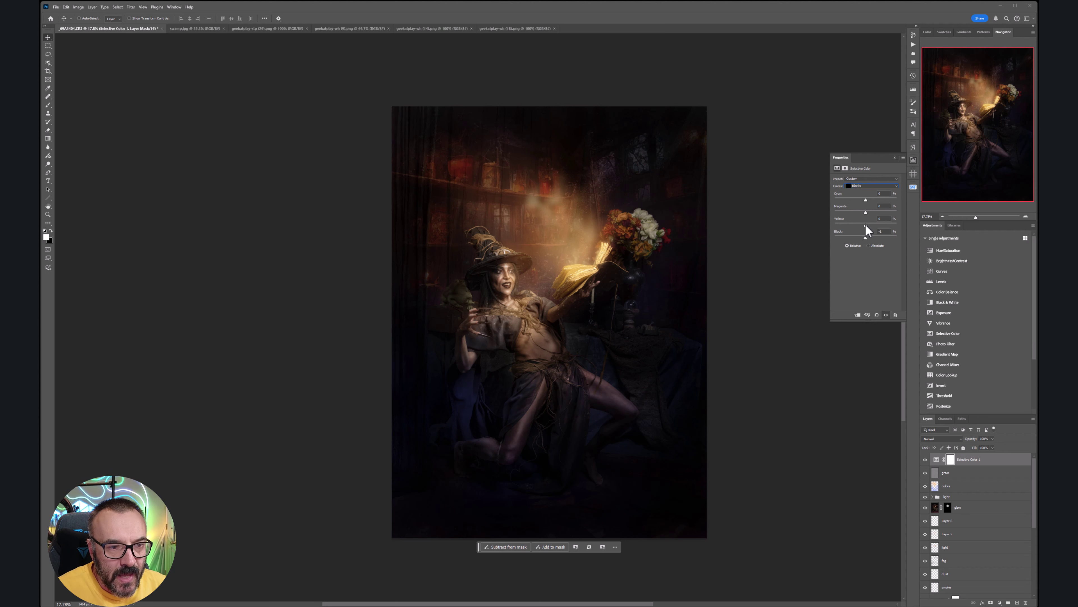
mouse_move(866, 224)
mouse_down()
mouse_move(854, 223)
mouse_move(879, 225)
mouse_move(844, 226)
mouse_move(859, 225)
mouse_up()
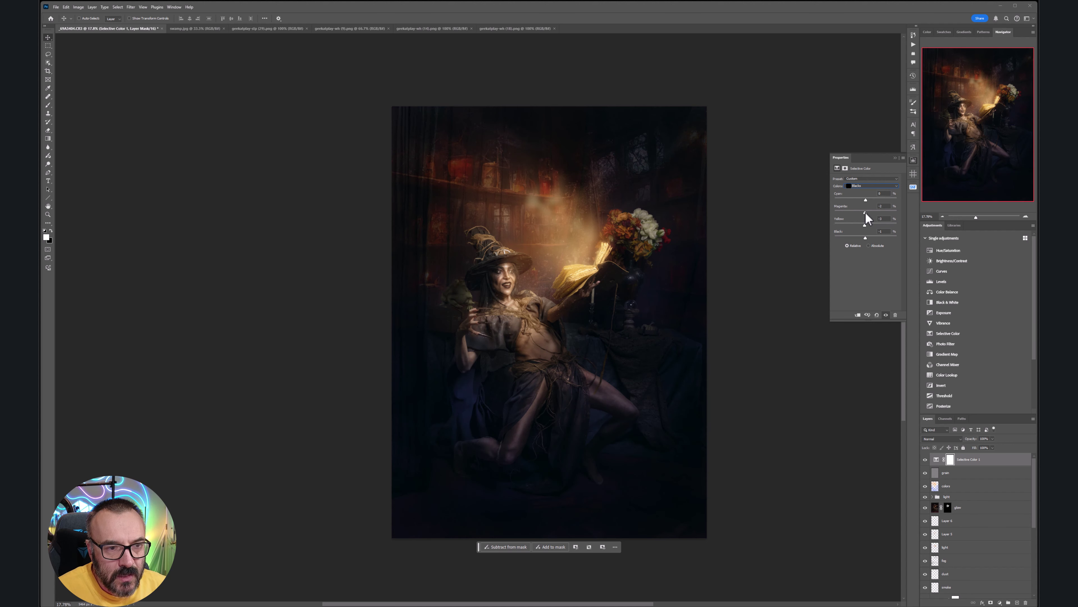
drag(866, 199, 869, 201)
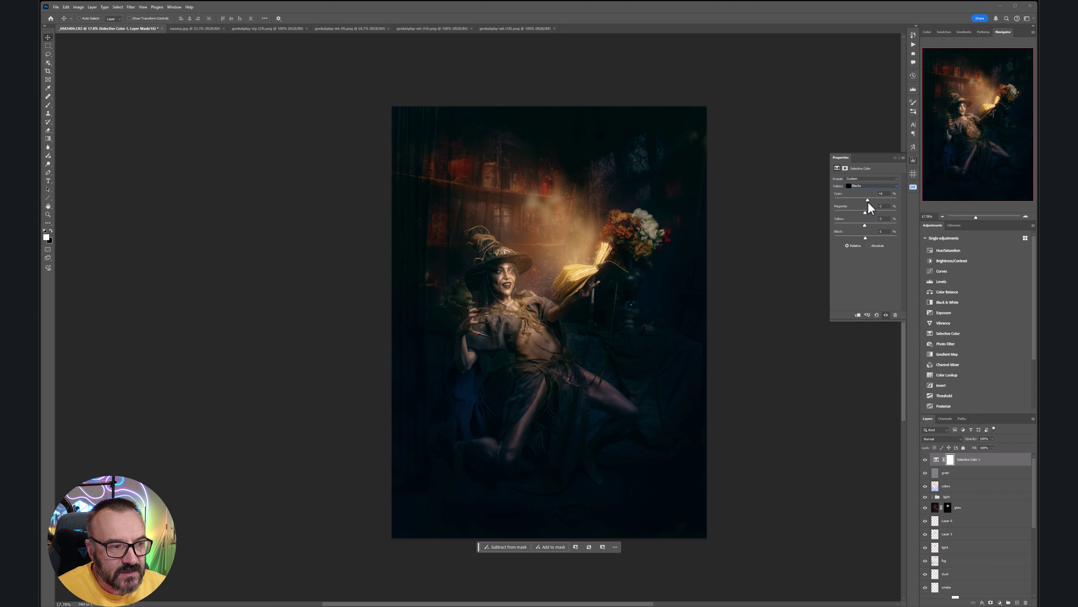
- Grade the Neutrals in the Selective Color adjustment with more yellow, slightly less cyan and magenta, and a fine-tuned black amount
click(860, 186)
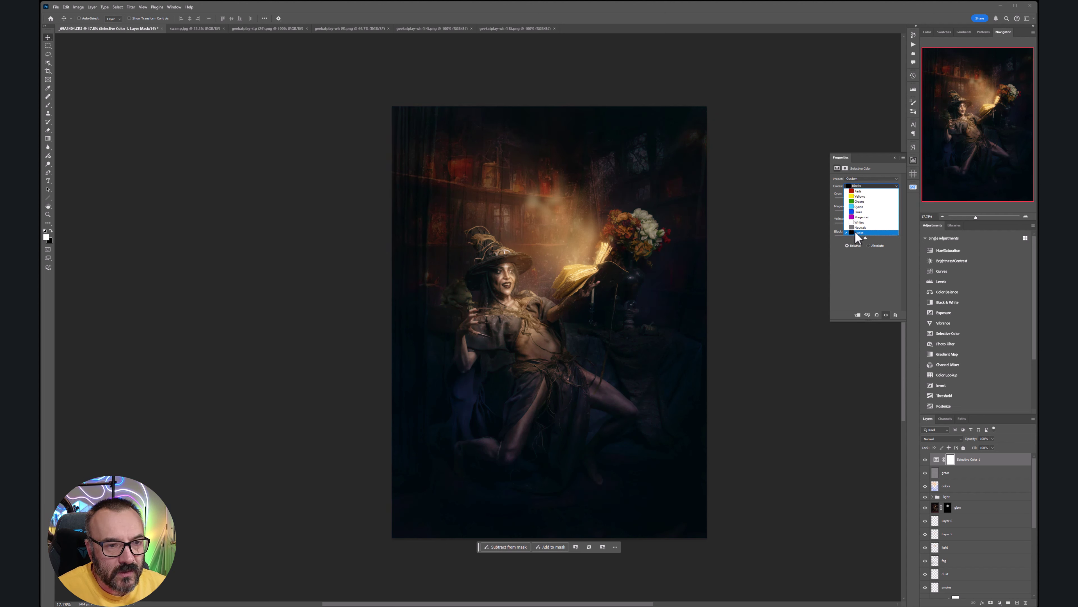
click(862, 223)
click(862, 188)
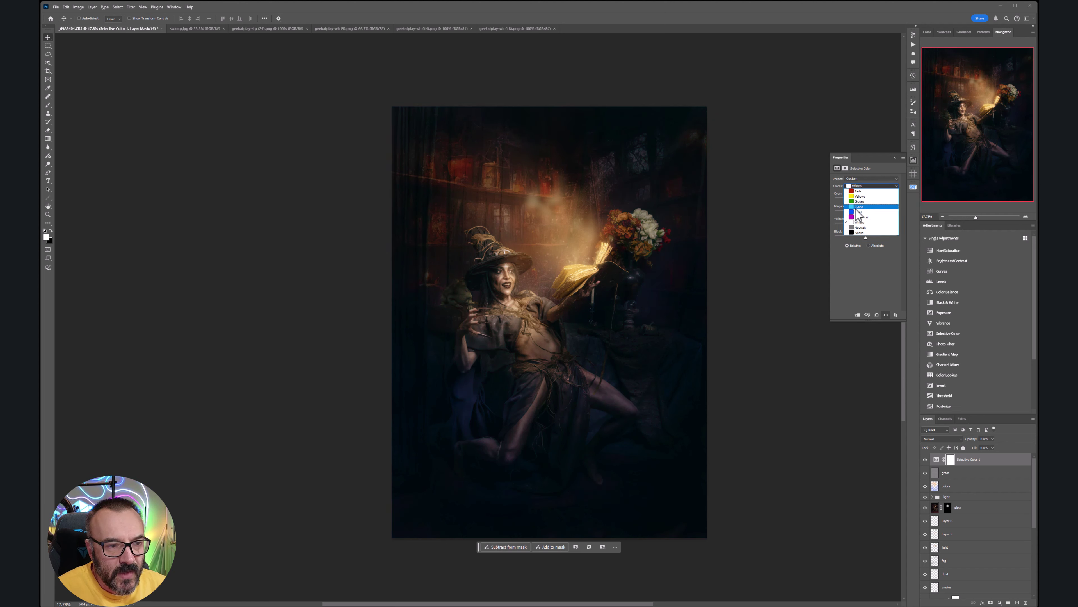
click(867, 228)
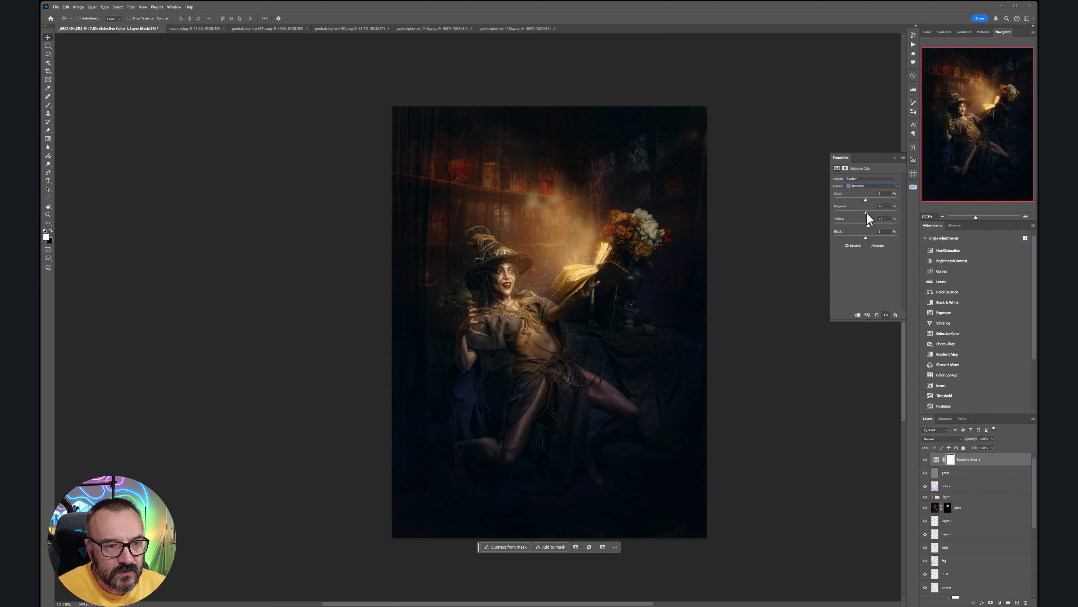
mouse_move(865, 200)
mouse_down()
mouse_move(877, 198)
mouse_move(861, 201)
mouse_up()
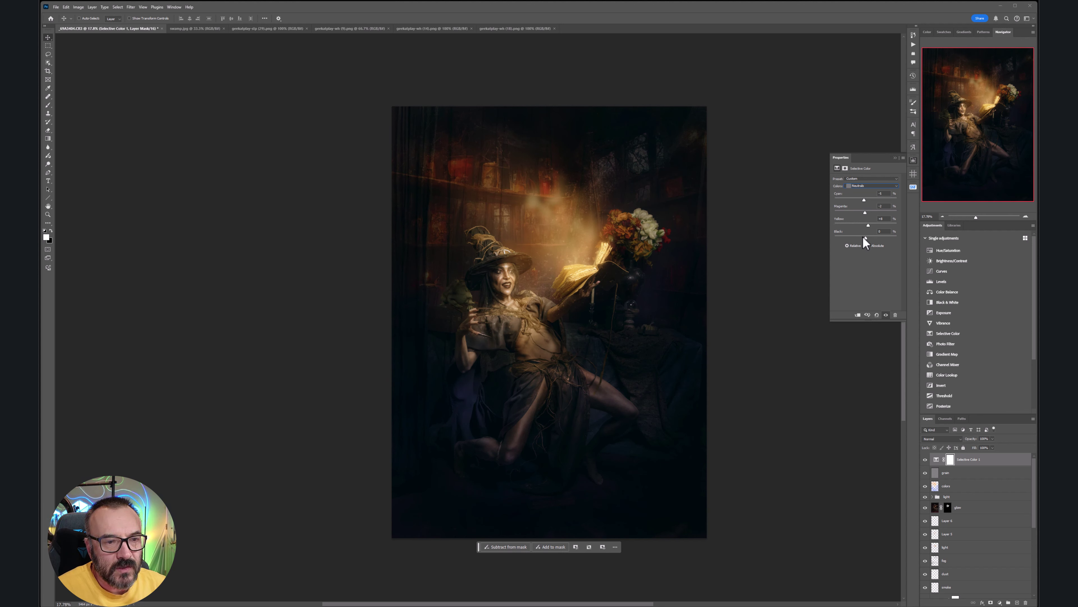
drag(865, 237, 864, 236)
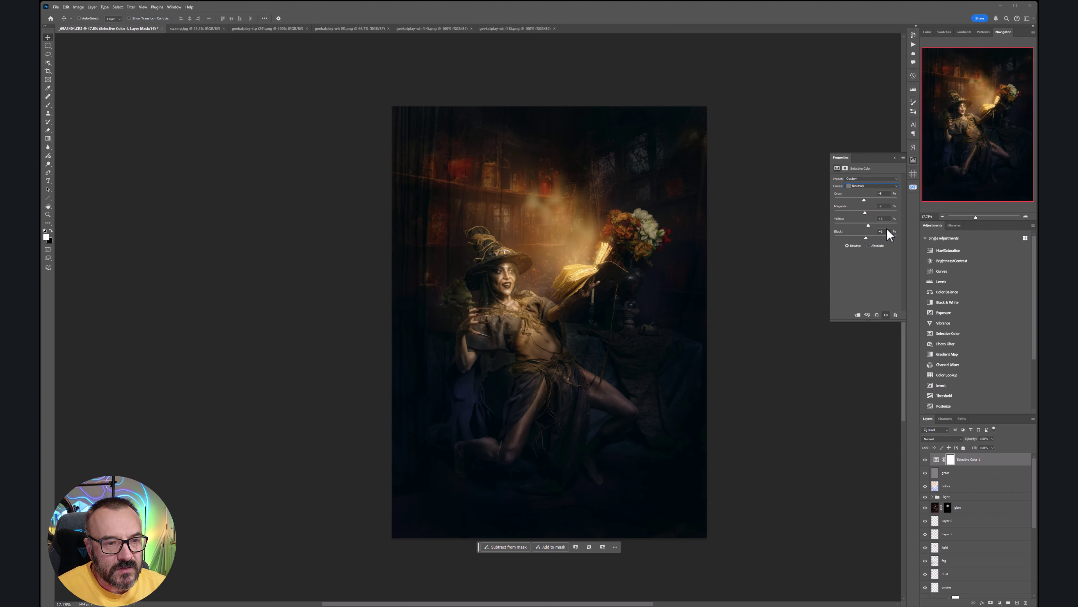
drag(888, 232, 881, 232)
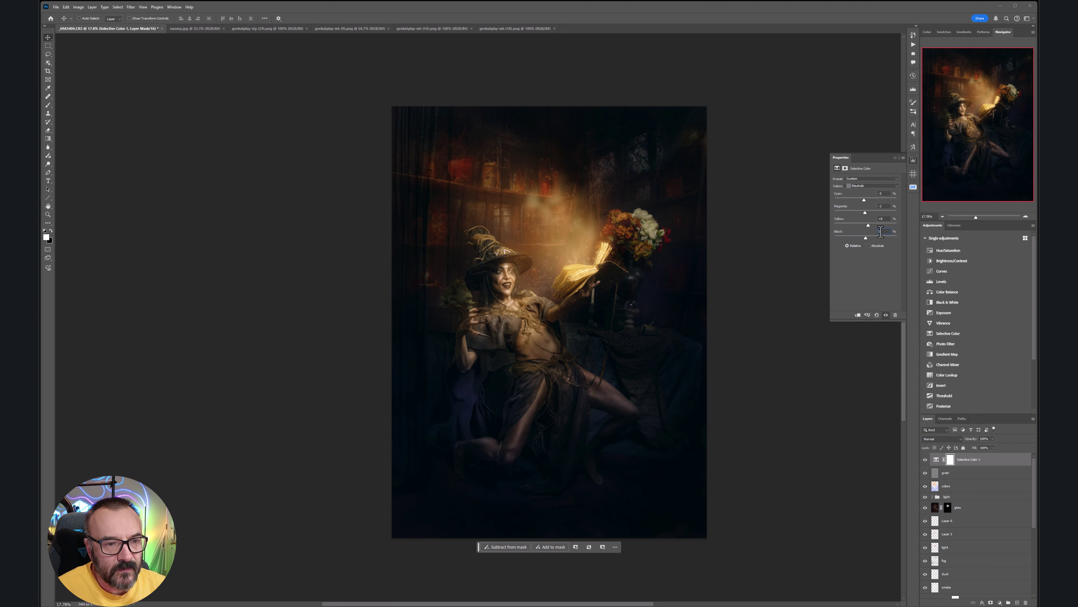
- Grade the Whites in the Selective Color adjustment with more cyan and less magenta, yellow and black
click(860, 185)
click(866, 222)
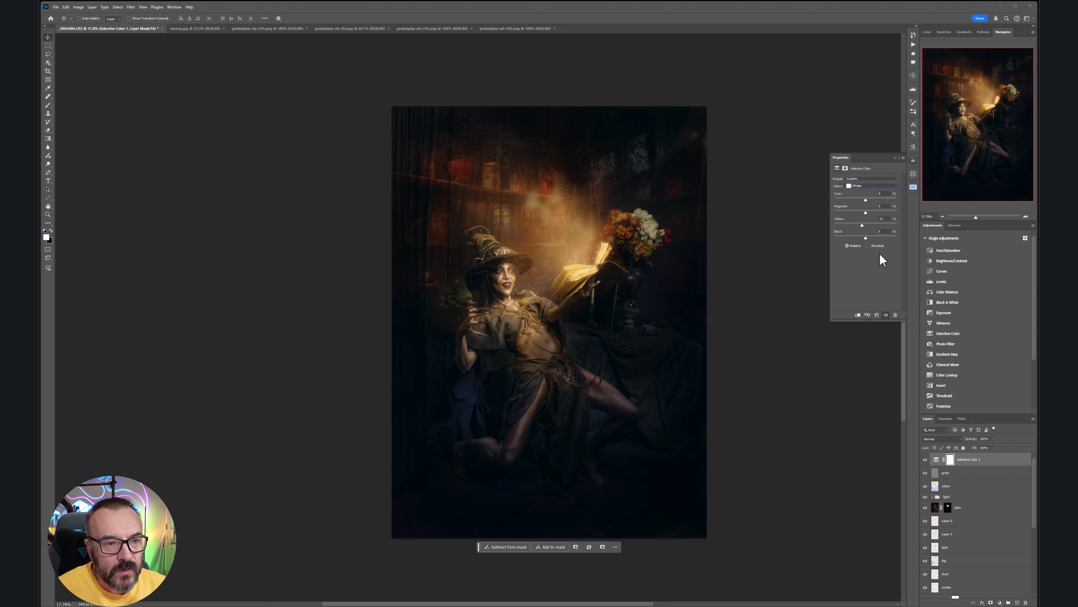
drag(868, 240, 837, 245)
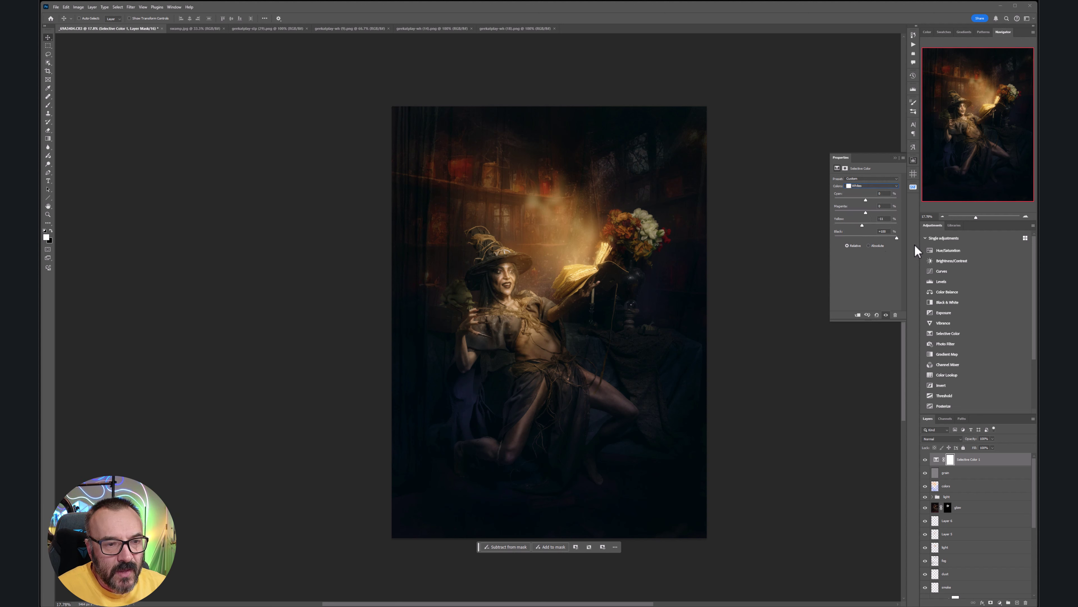
drag(915, 251, 857, 243)
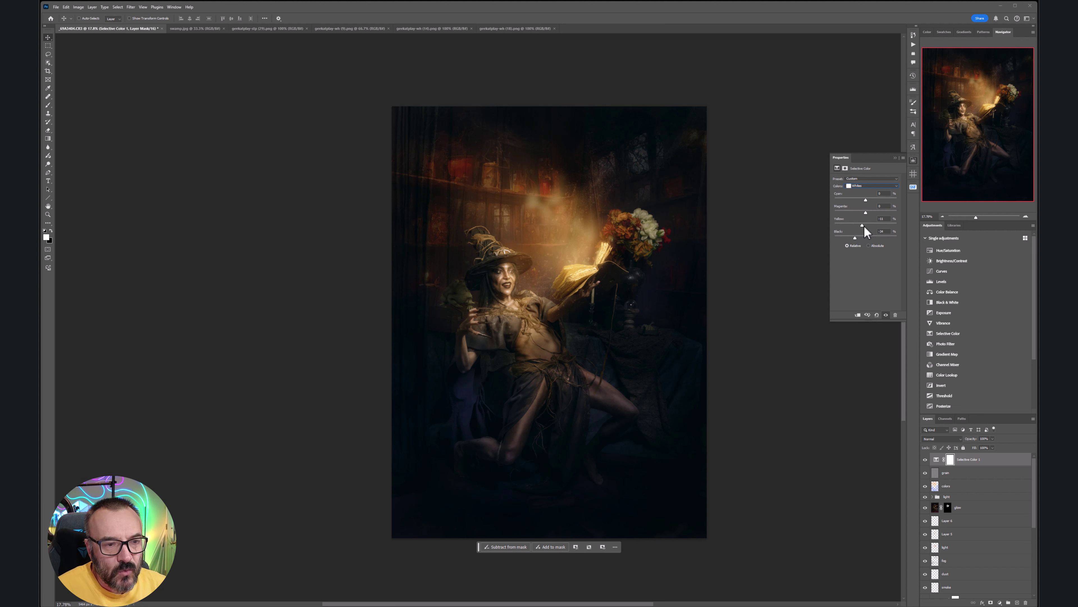
drag(895, 223, 877, 206)
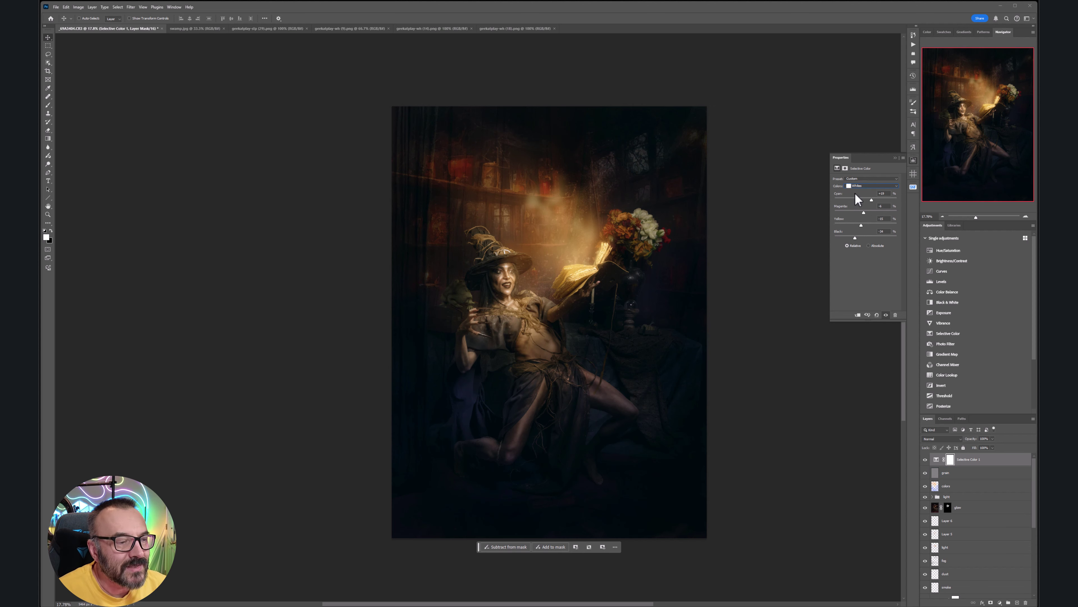
- Grade the Reds in the Selective Color adjustment with more black and yellow and less cyan
click(862, 187)
click(862, 191)
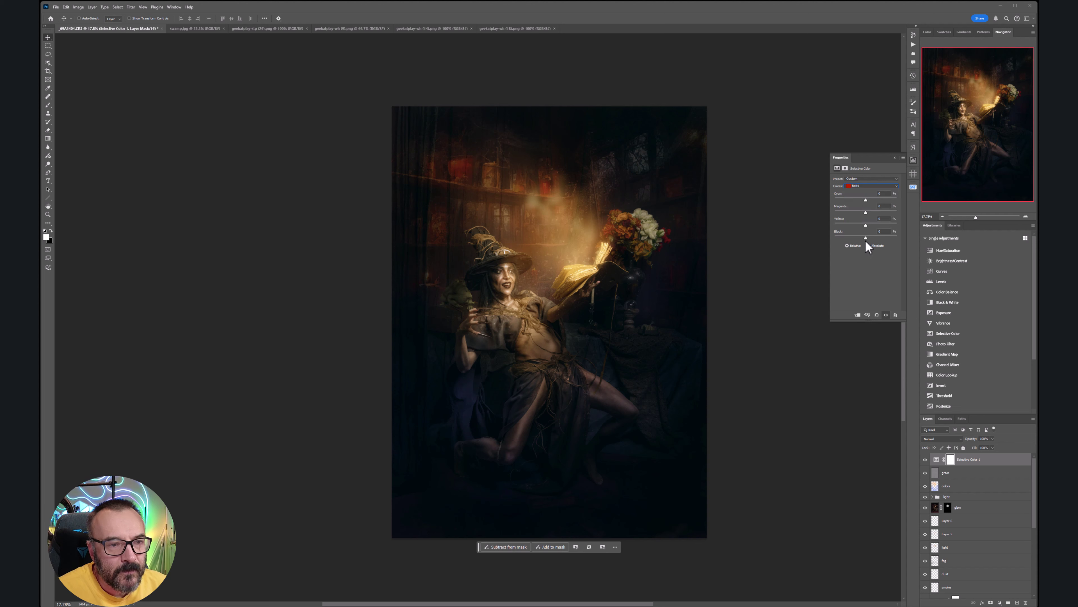
mouse_move(869, 237)
mouse_down()
mouse_move(917, 236)
mouse_move(819, 245)
mouse_move(874, 244)
mouse_up()
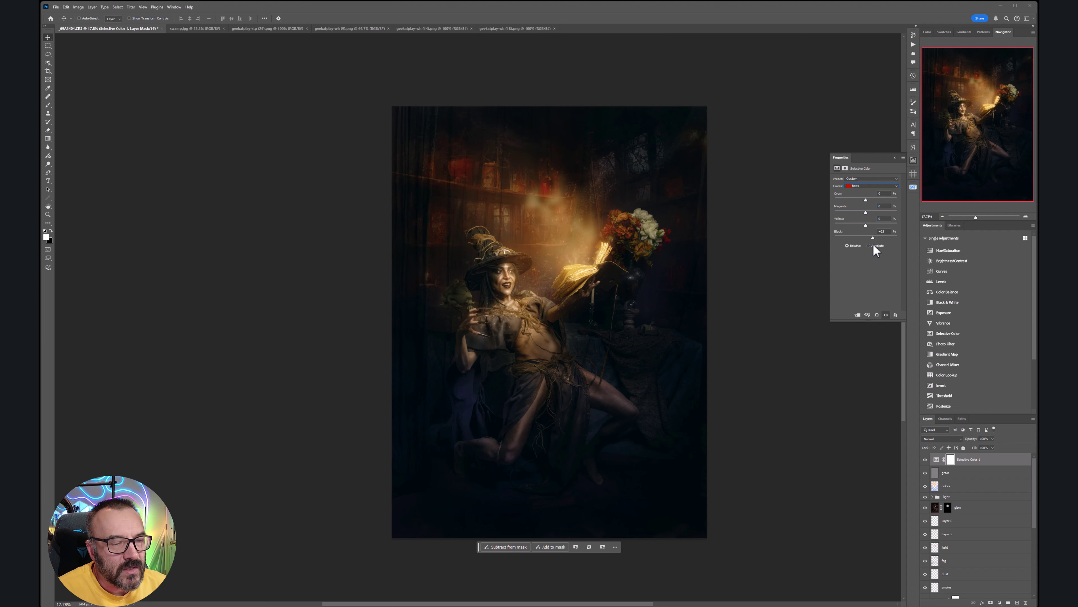
mouse_move(865, 198)
mouse_down()
mouse_move(850, 198)
mouse_move(883, 195)
mouse_up()
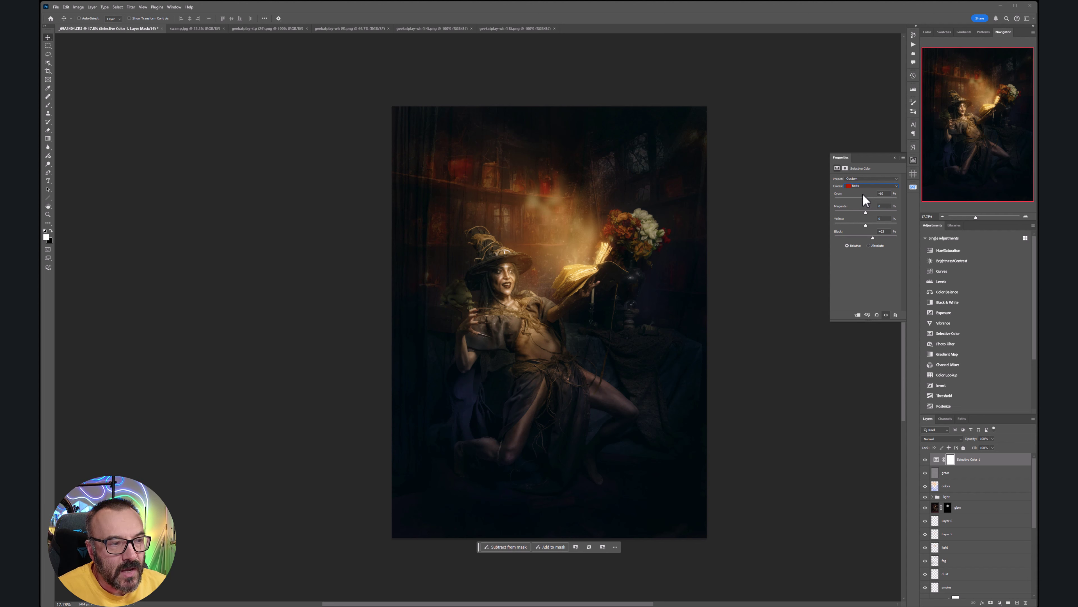
drag(850, 225, 884, 228)
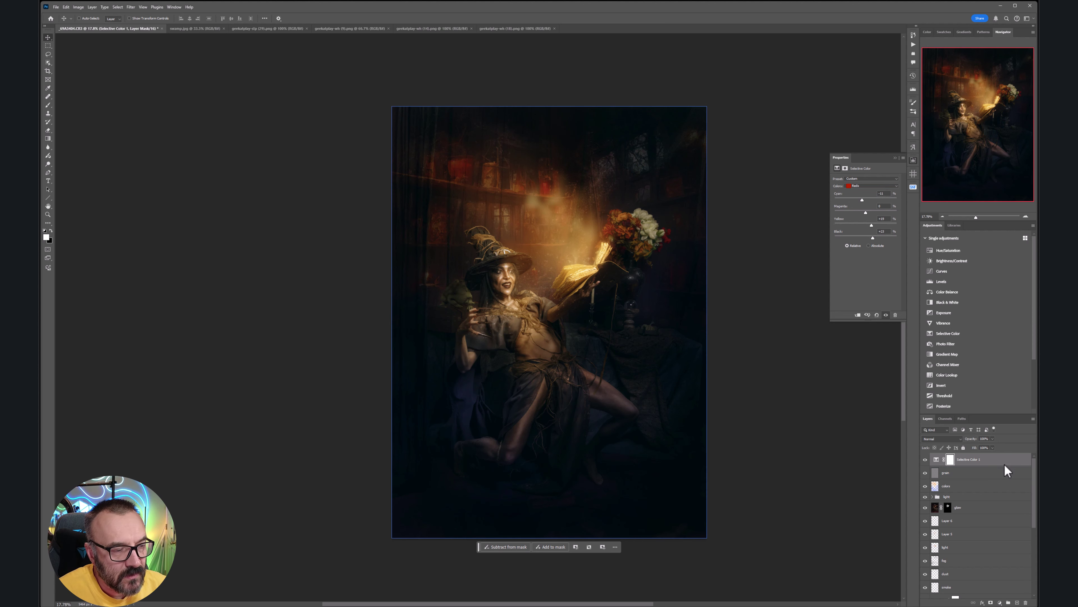
- Add a signature text line near the image's lower edge with the photographer's name followed by "FINE ART PHOTOGRAPHY"
click(48, 181)
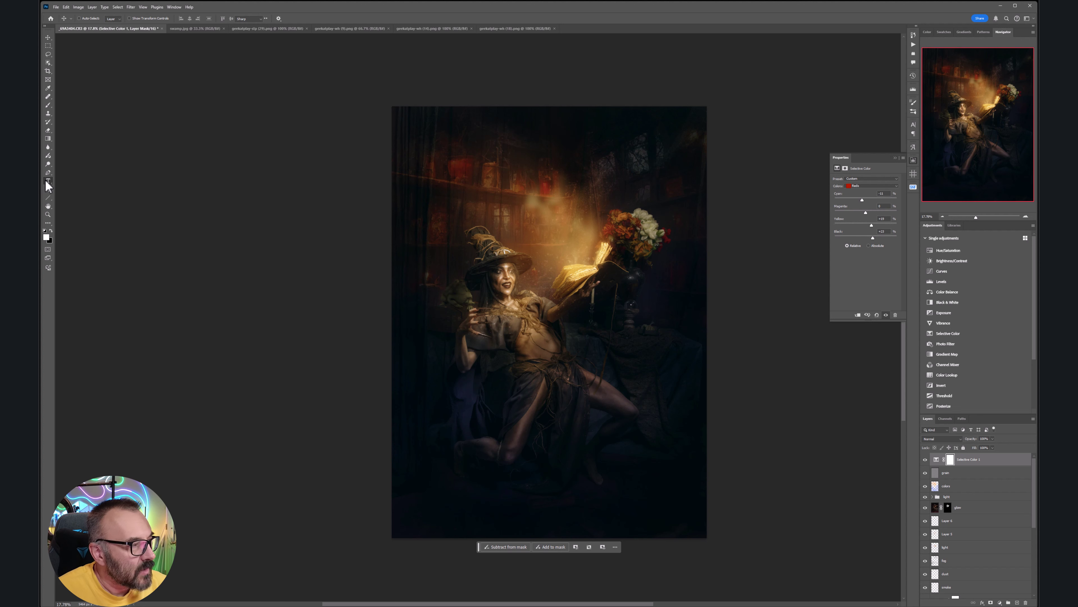
click(619, 508)
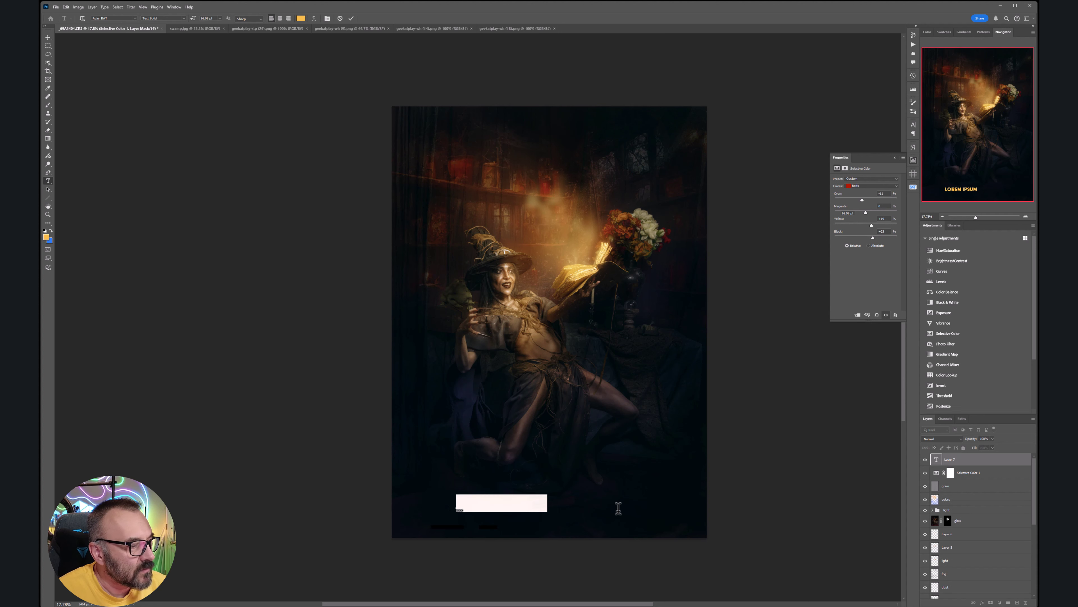
text(VLADI)
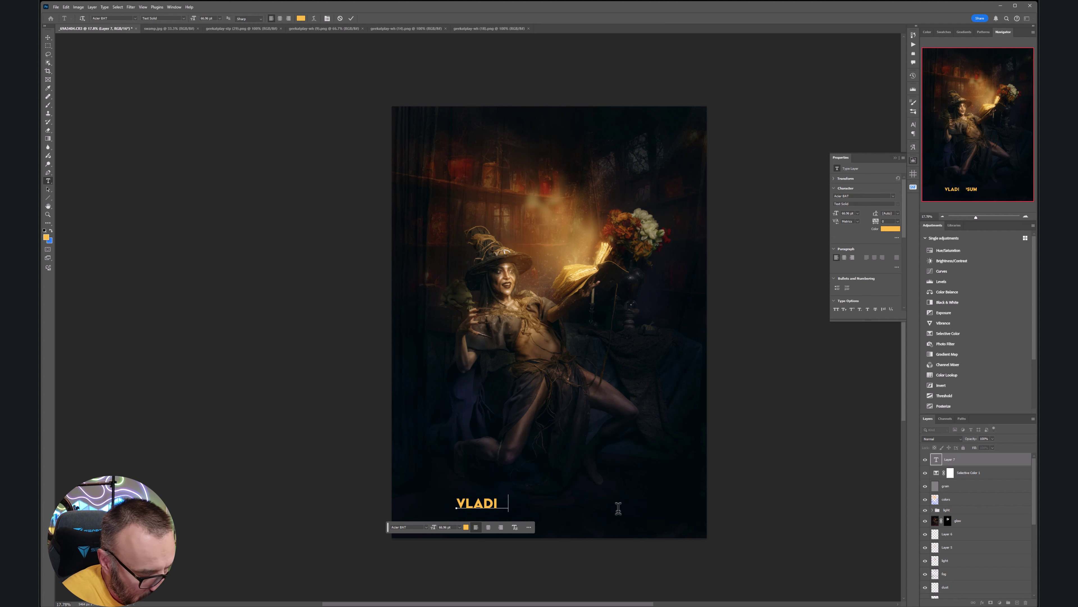
text(MIR CHOPINE)
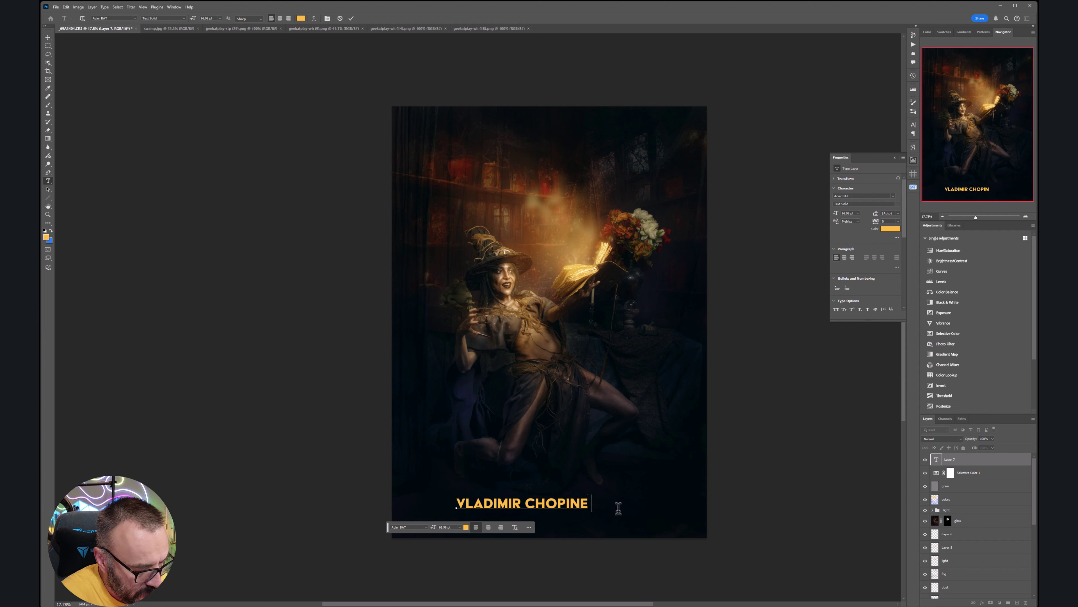
text( FINE ART)
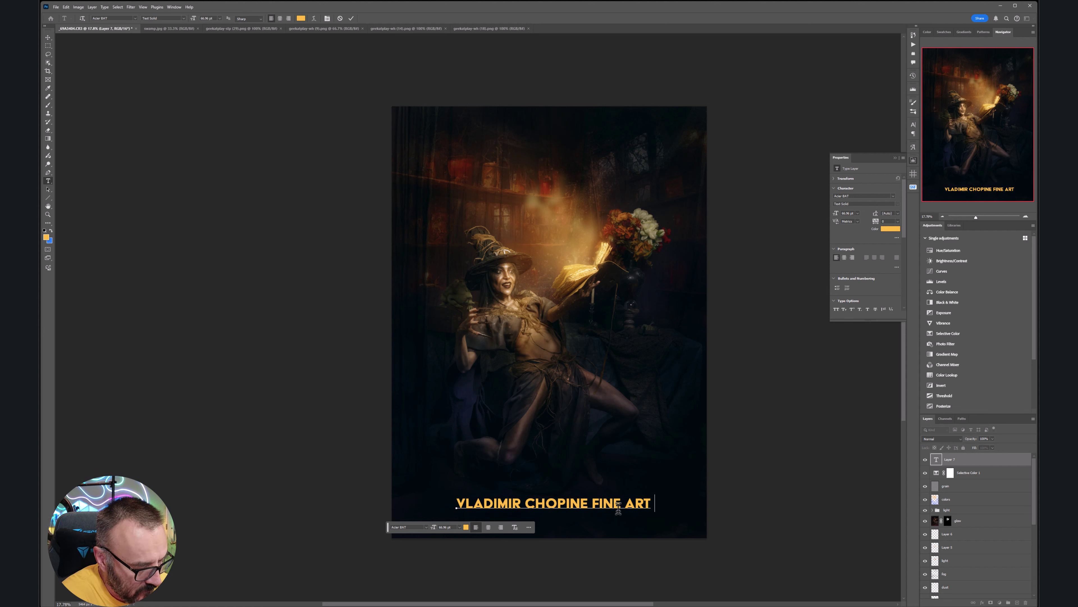
text( PHOTOGRAPHY)
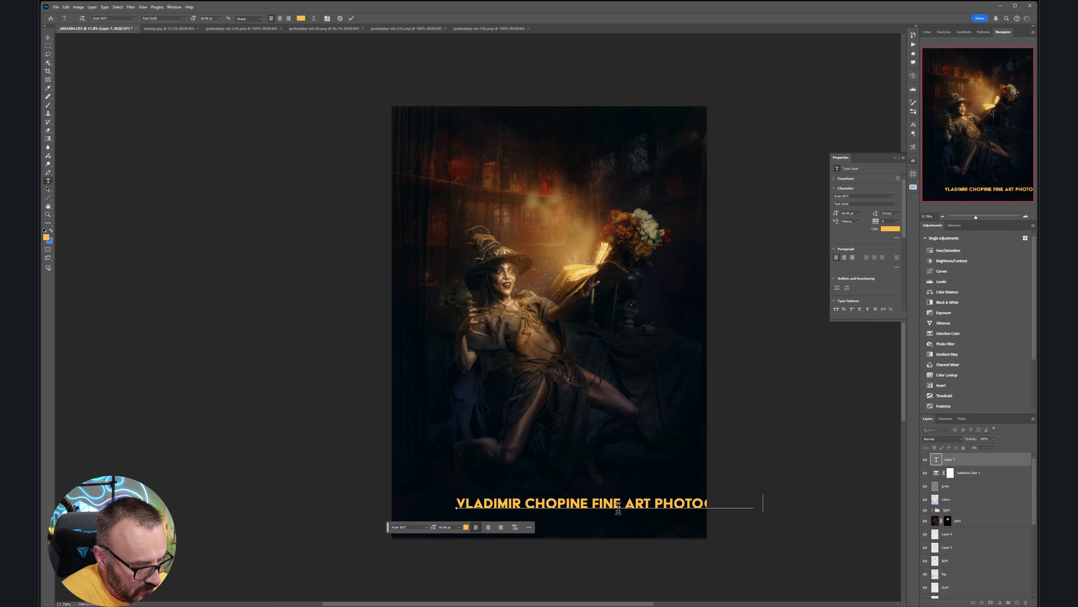
- Shrink the signature text to a small size and move it into the lower-right corner of the image
double_click(939, 460)
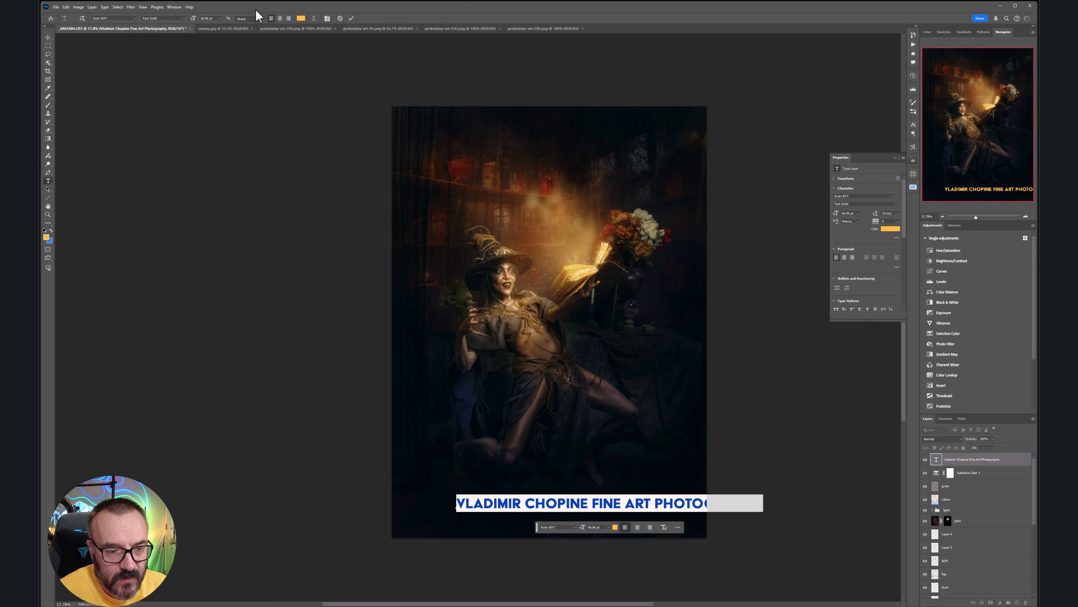
drag(194, 19, 177, 21)
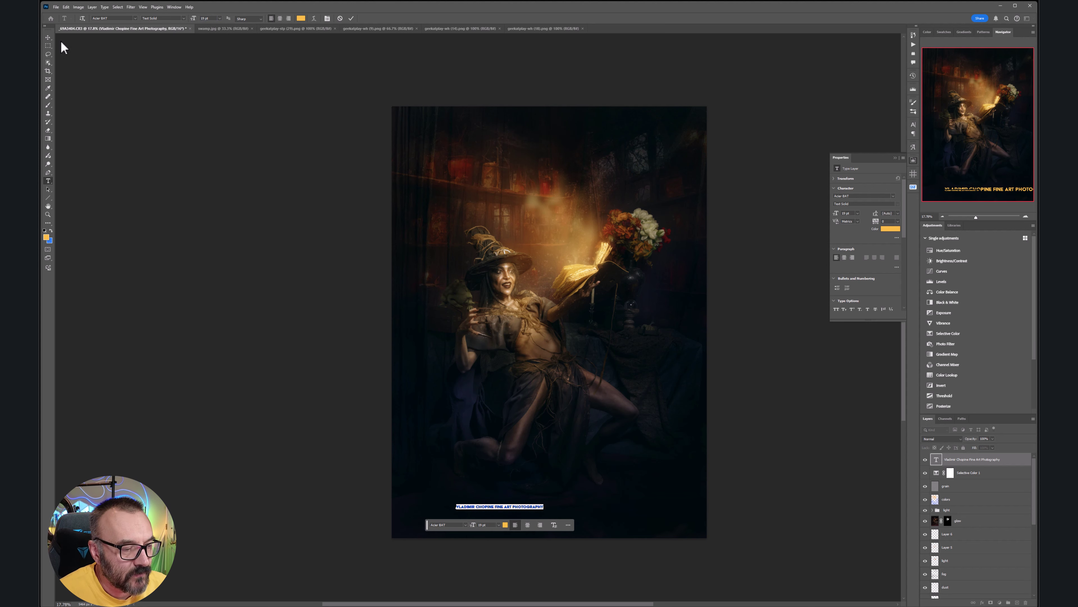
click(50, 38)
drag(534, 516, 687, 530)
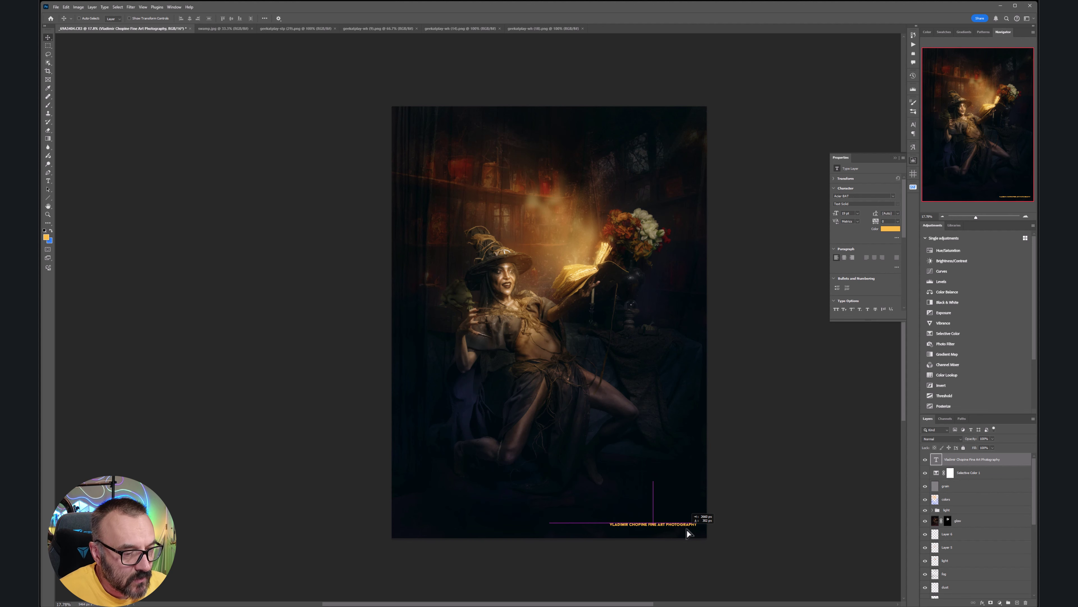
- Lower the signature text layer's opacity to about 2% for a barely visible watermark
click(992, 439)
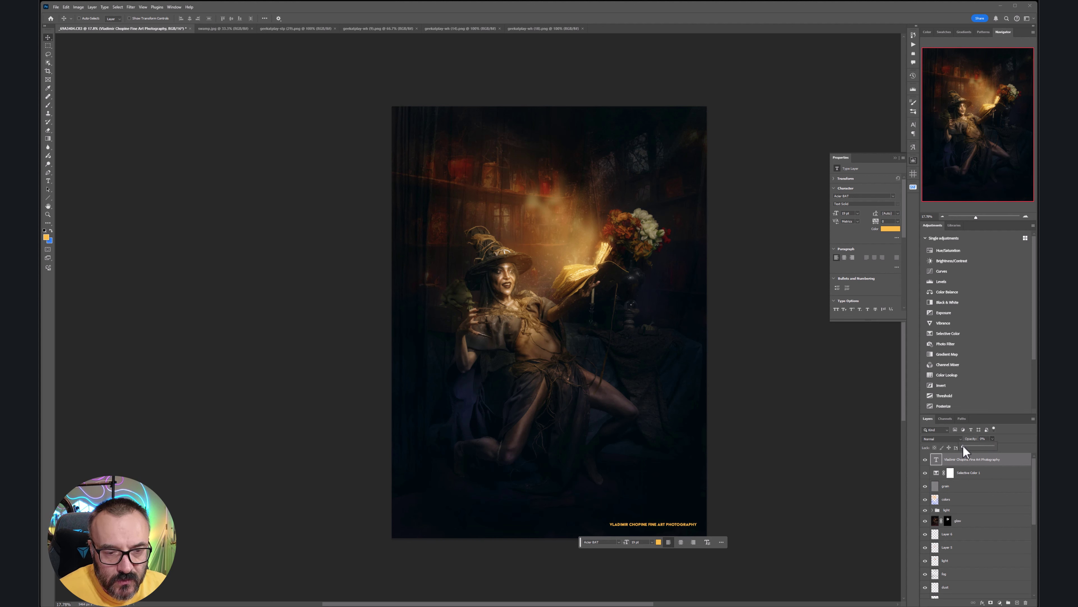
click(963, 445)
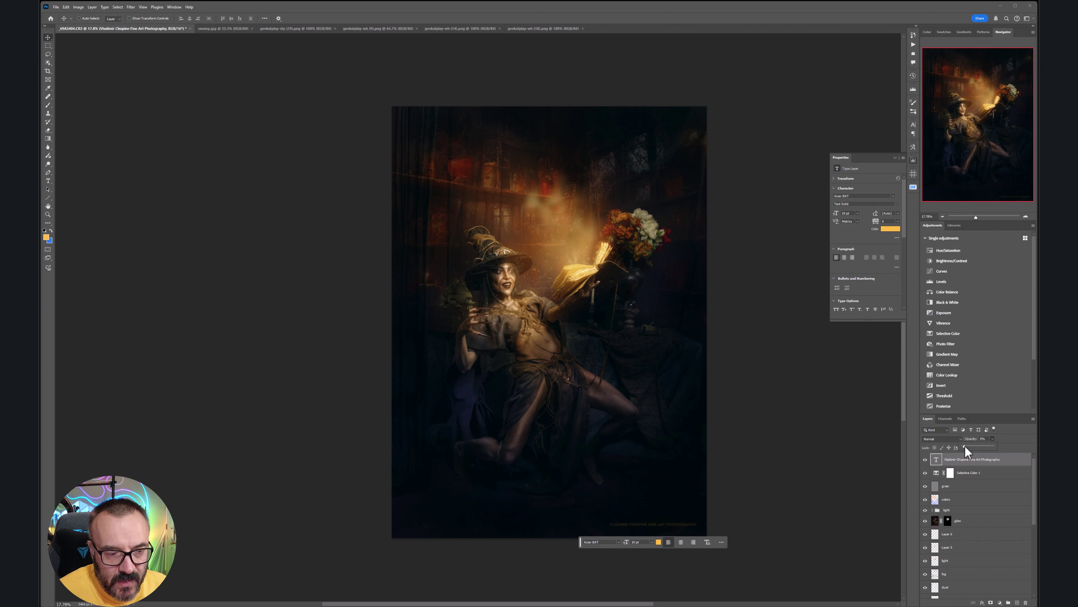
drag(965, 445, 964, 446)
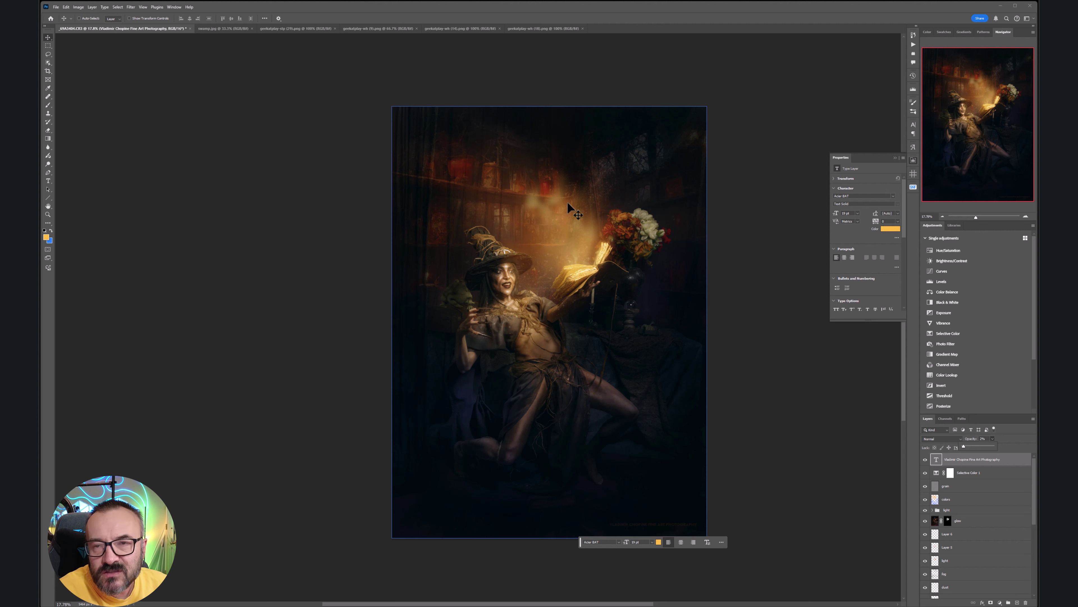
- Group all layers from the signature text down to the backdrop group, leaving out the Background layer
scroll(1002, 532, down, 5)
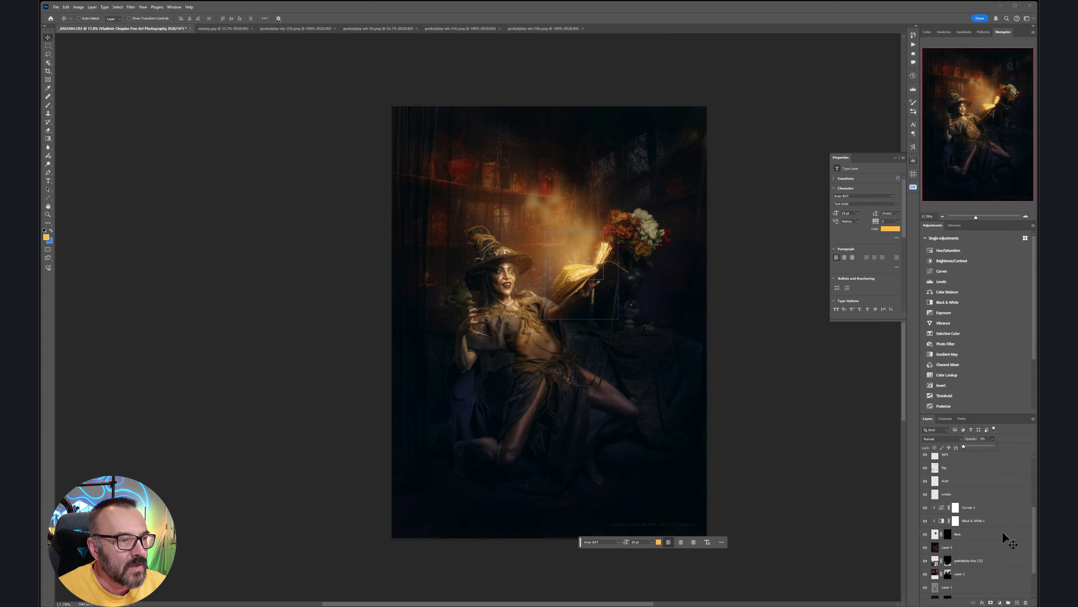
shift+click(991, 579)
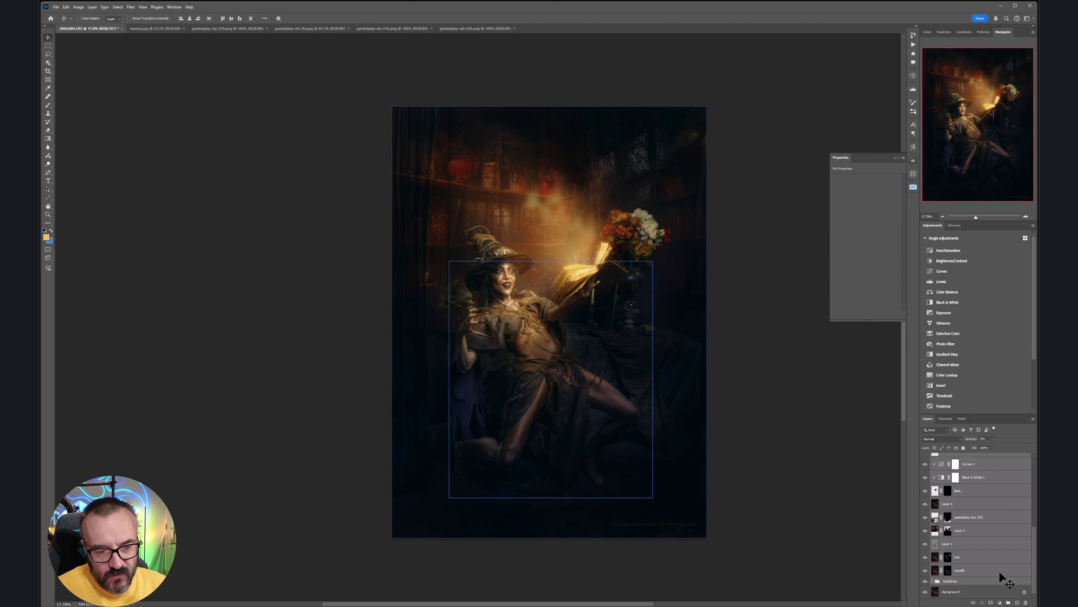
key(ctrl+g)
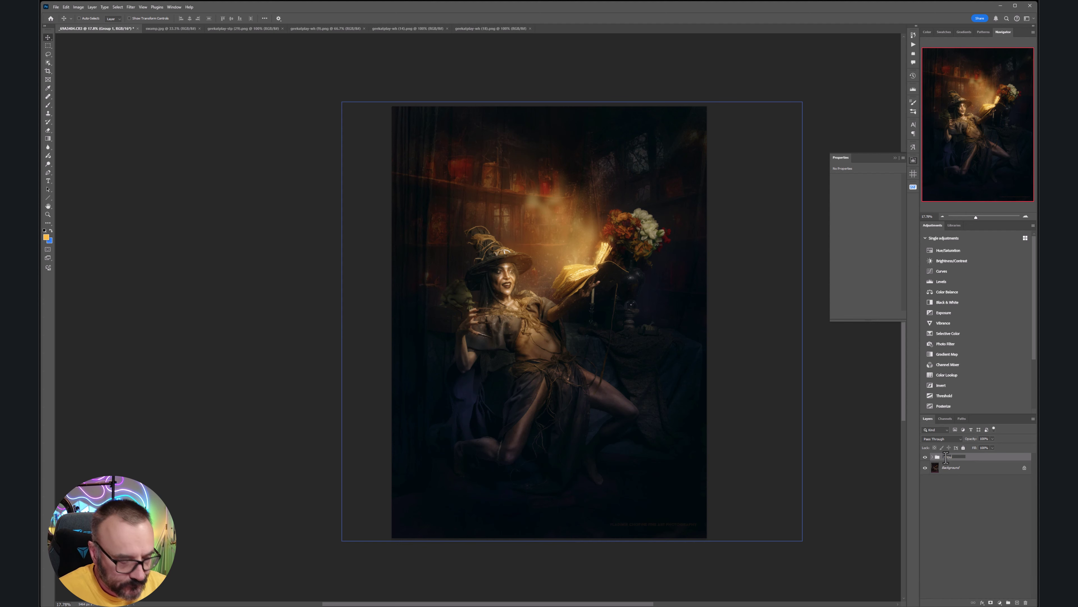
- Rename the new layer group above the Background as "retouching"
click(1002, 455)
- Toggle the retouching group's visibility off and on repeatedly to compare the original photo with the finished composite, leaving the group shown
click(926, 457)
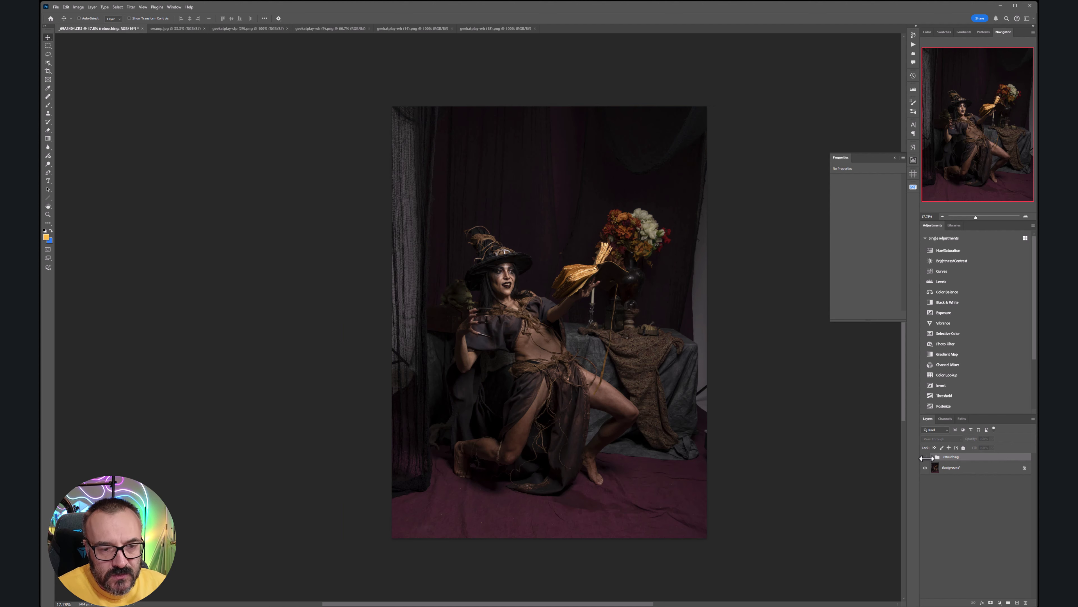
click(925, 457)
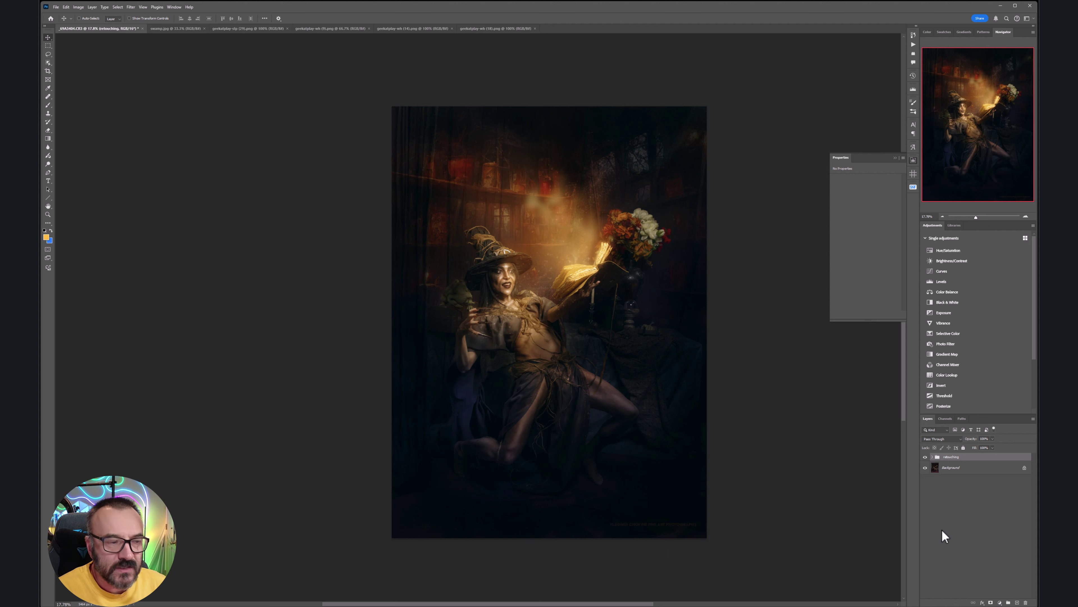
click(925, 457)
click(926, 457)
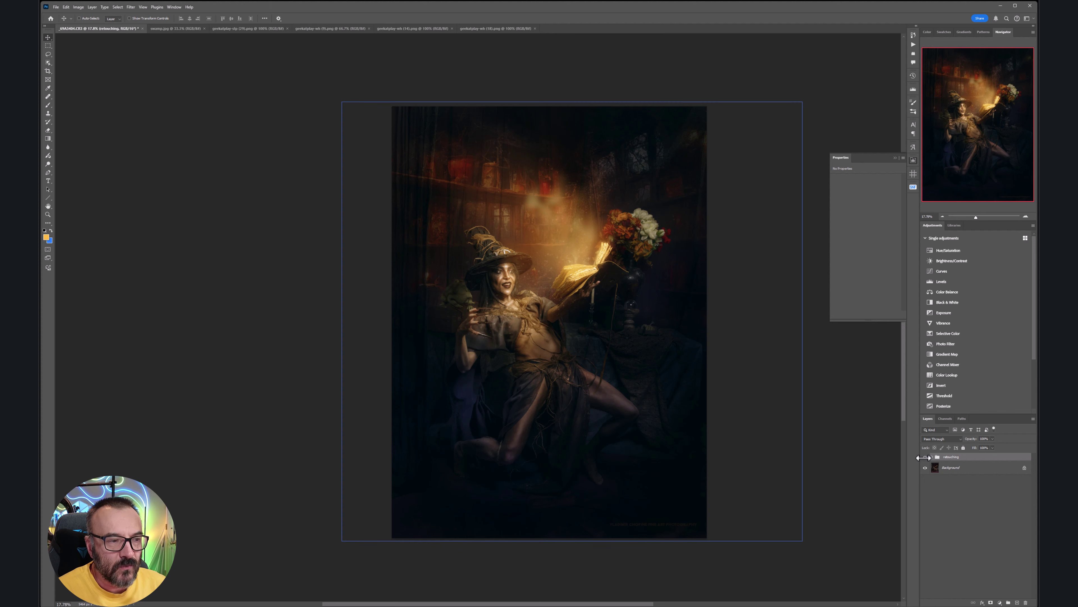
click(926, 457)
click(926, 457)
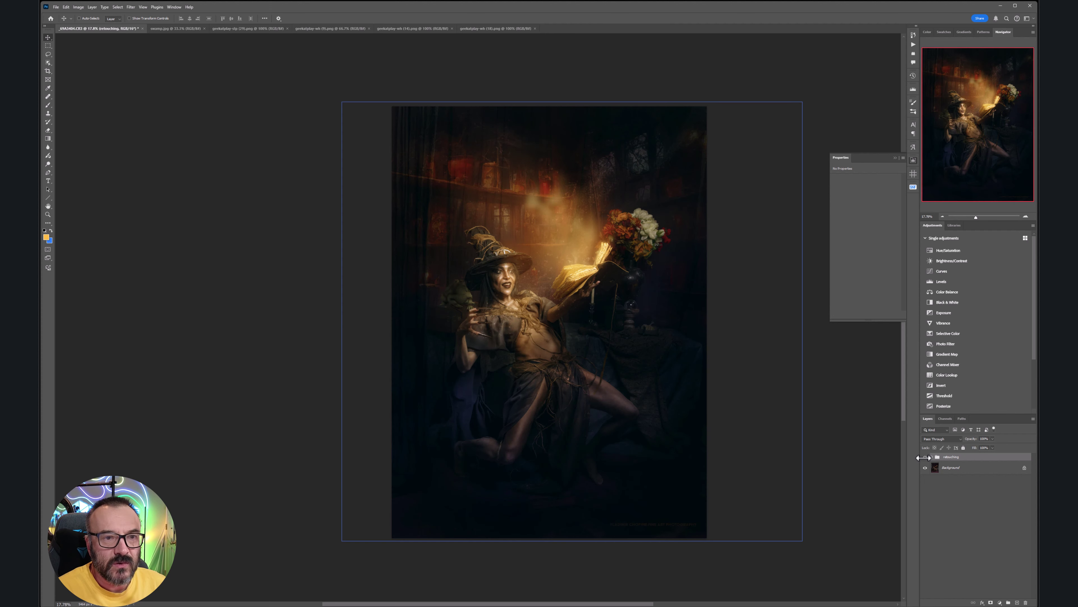
click(926, 457)
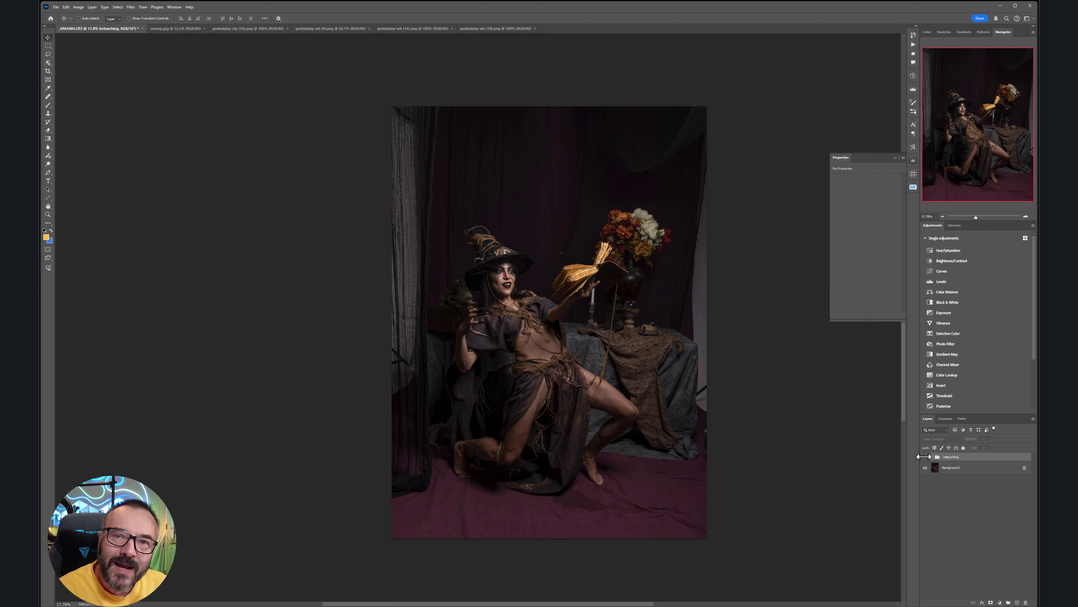
click(926, 457)
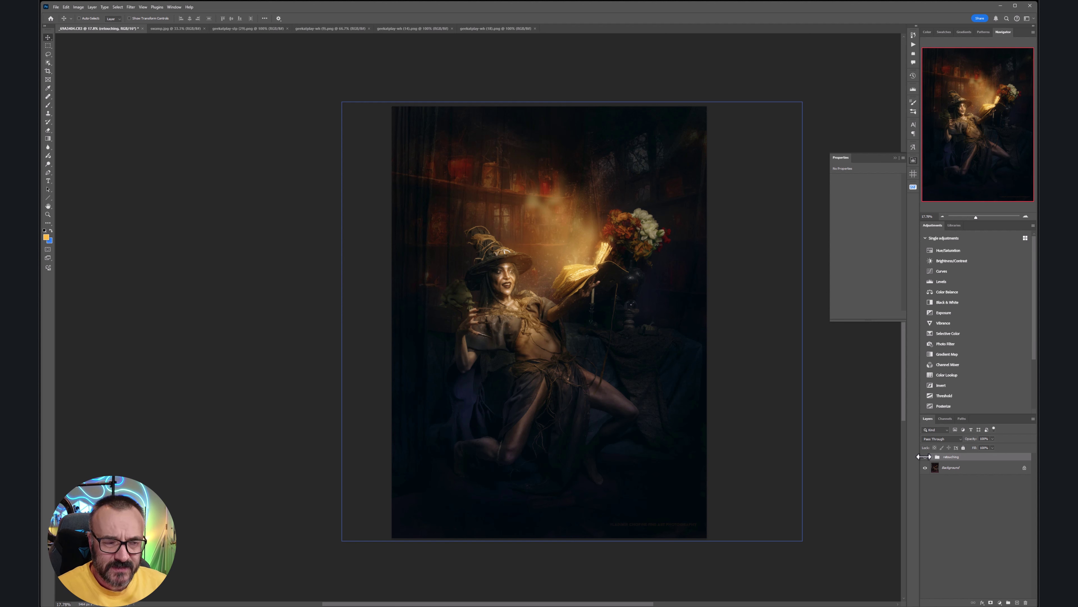